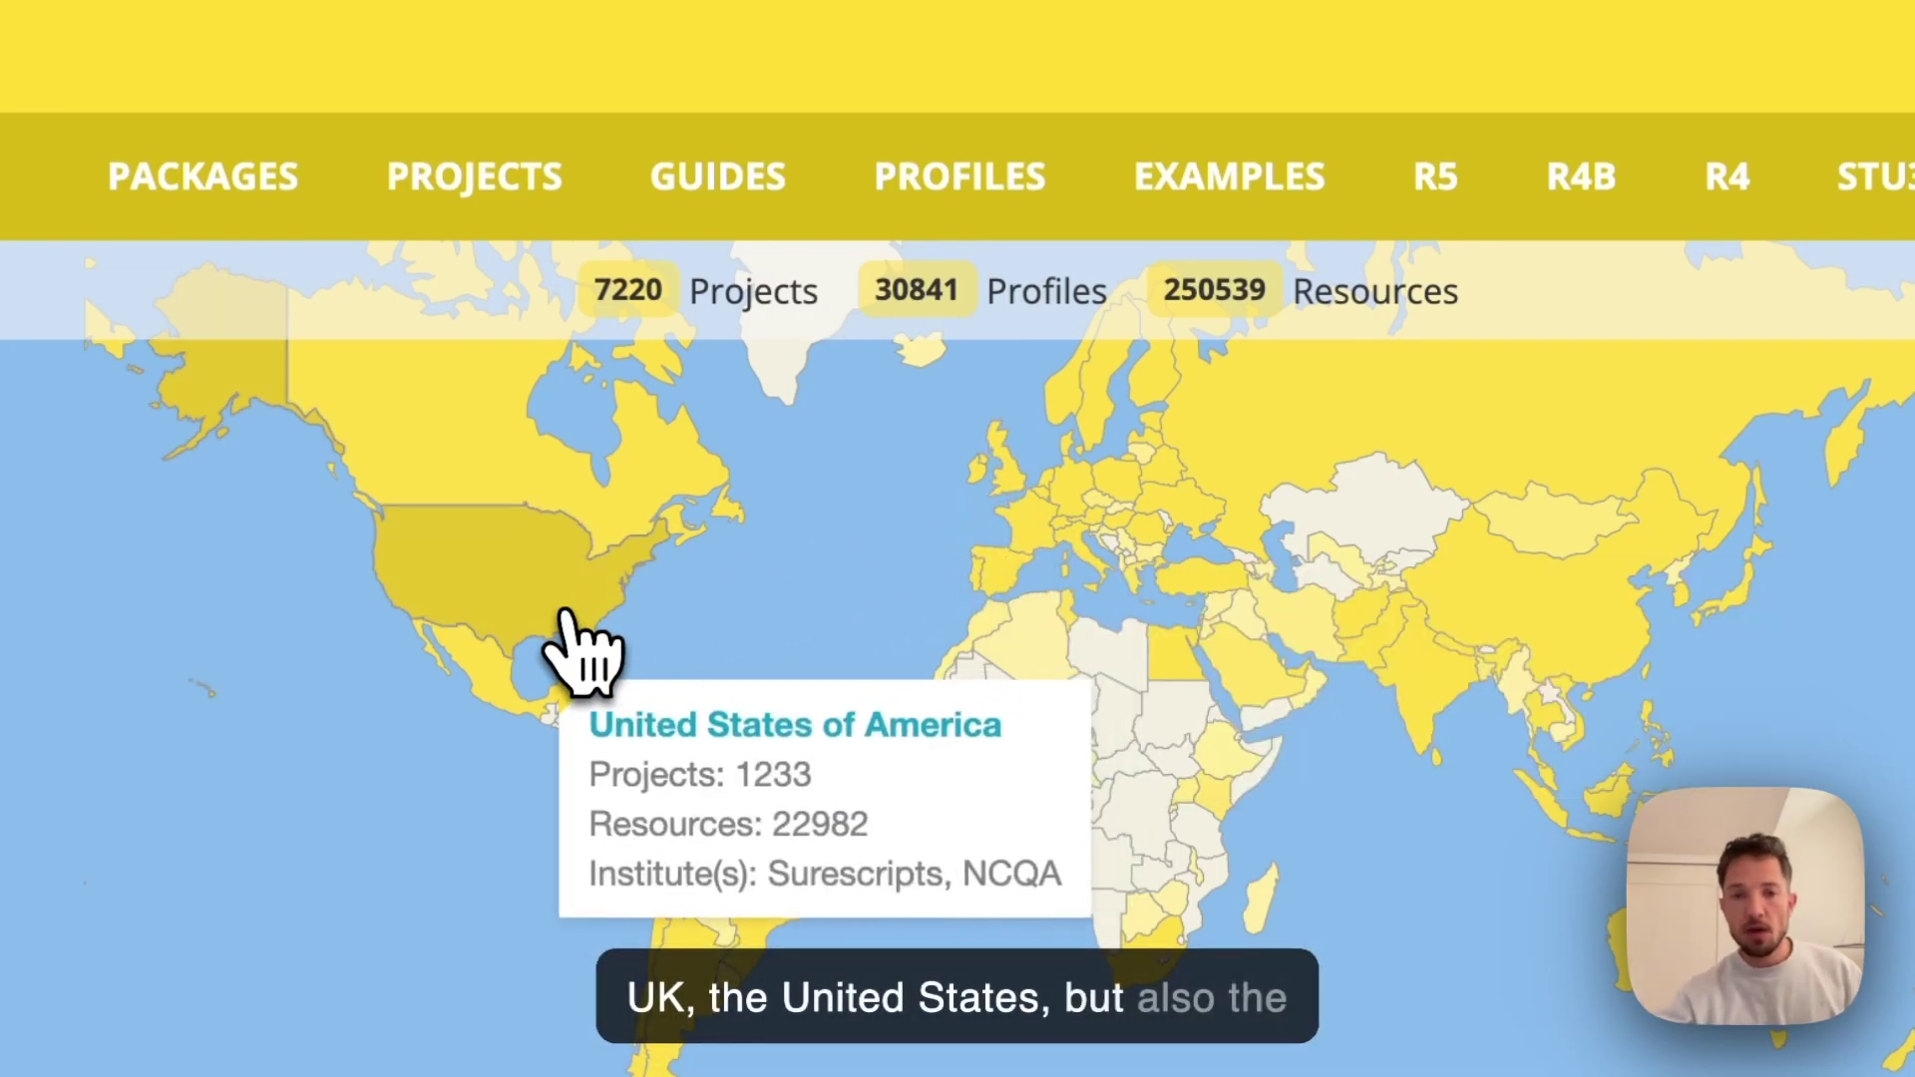
Open Canada's projects from the world map and browse the projects of the Canadian FHIR Registry organization
mouse_move(496, 478)
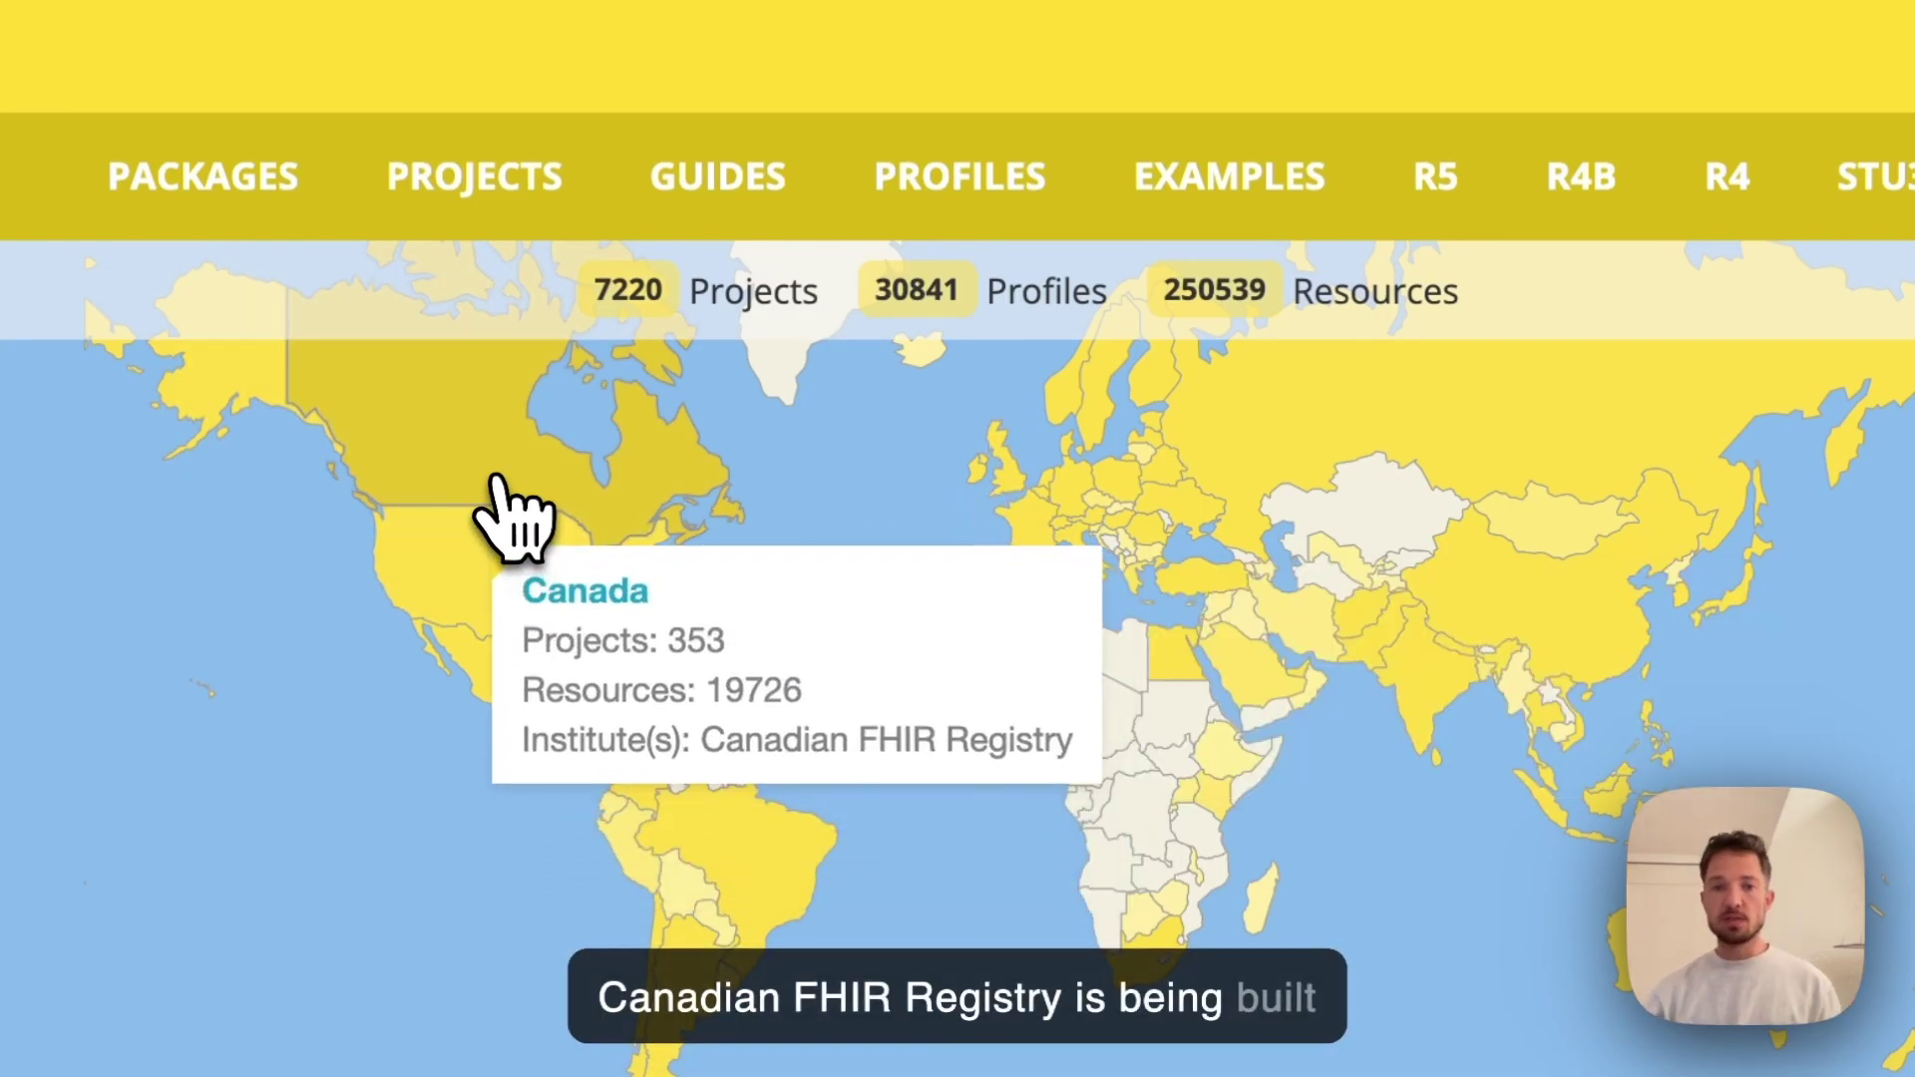
click(496, 479)
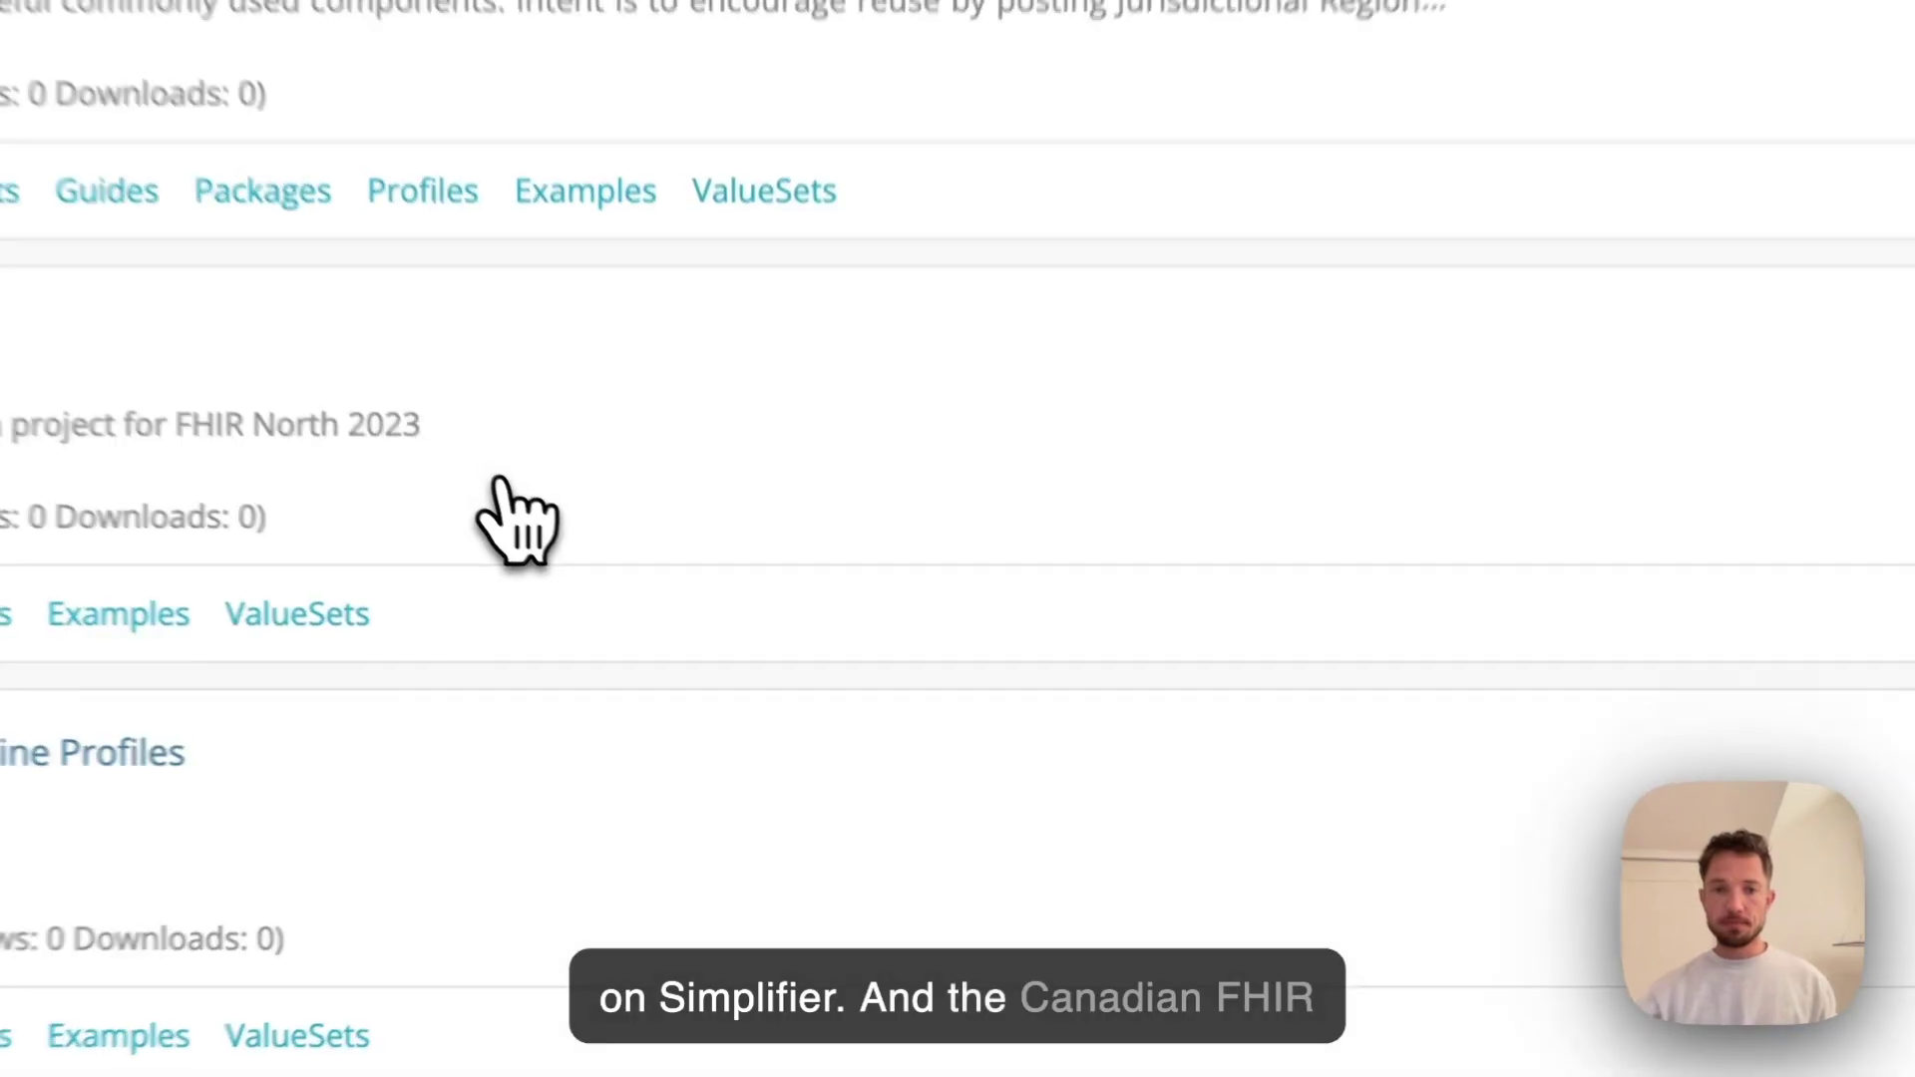
click(424, 322)
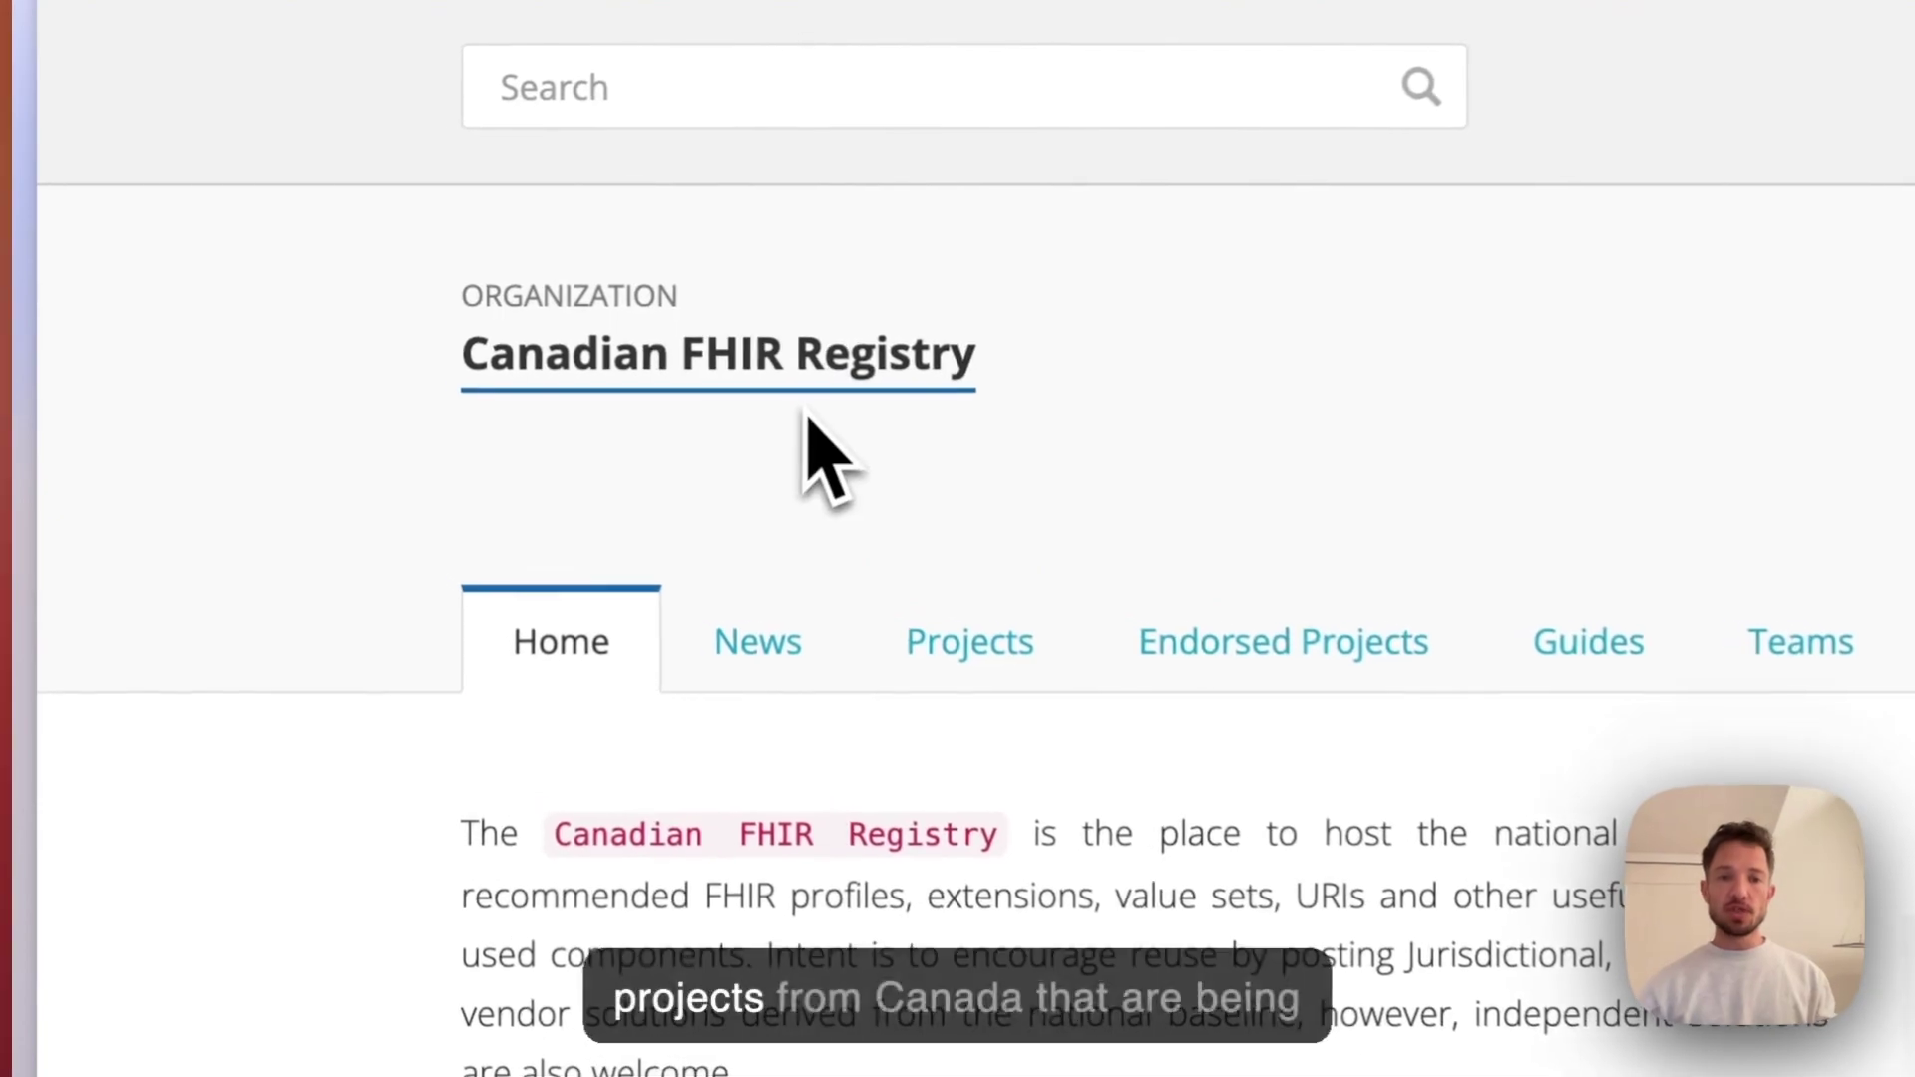
click(988, 659)
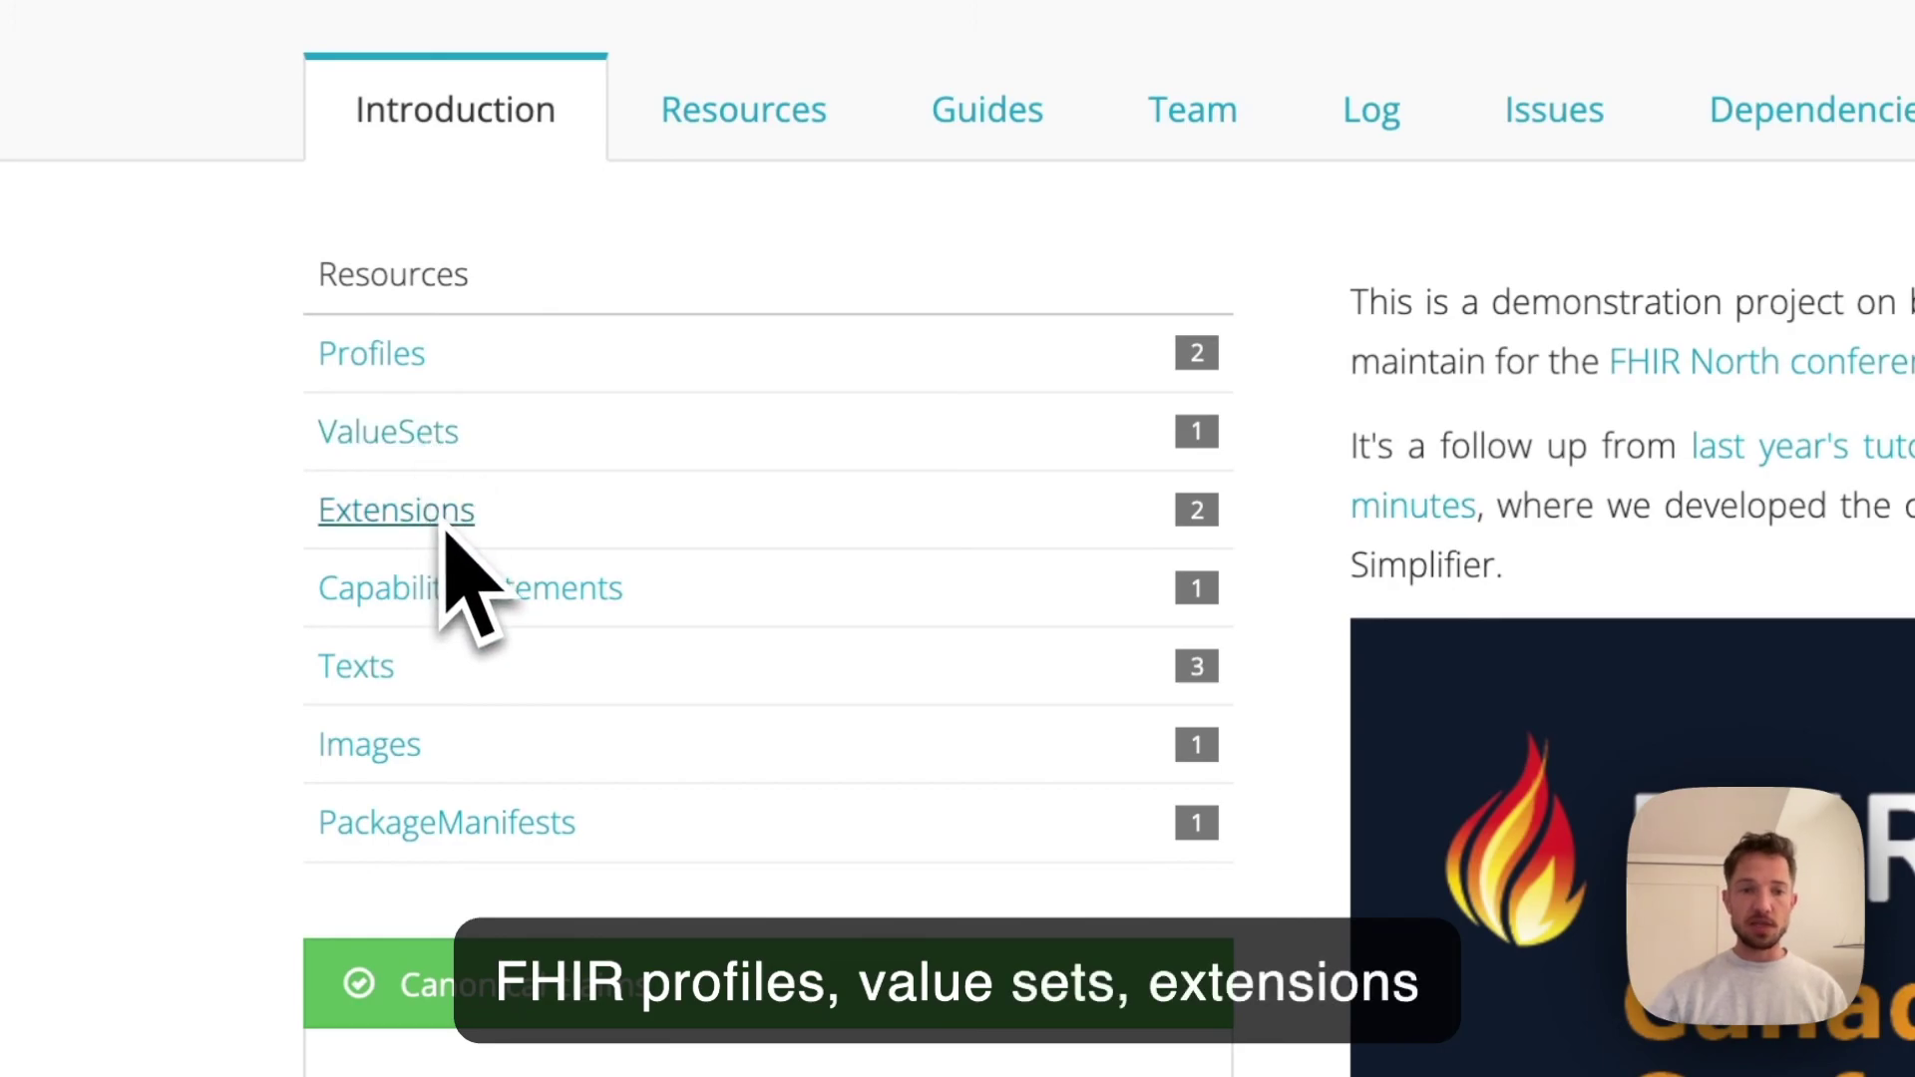
Create a public implementation guide titled "ACME Canada 2023 IG" in the ACME Canada 2023 project, with an automatic URL key
scroll(149, 718, down, 10)
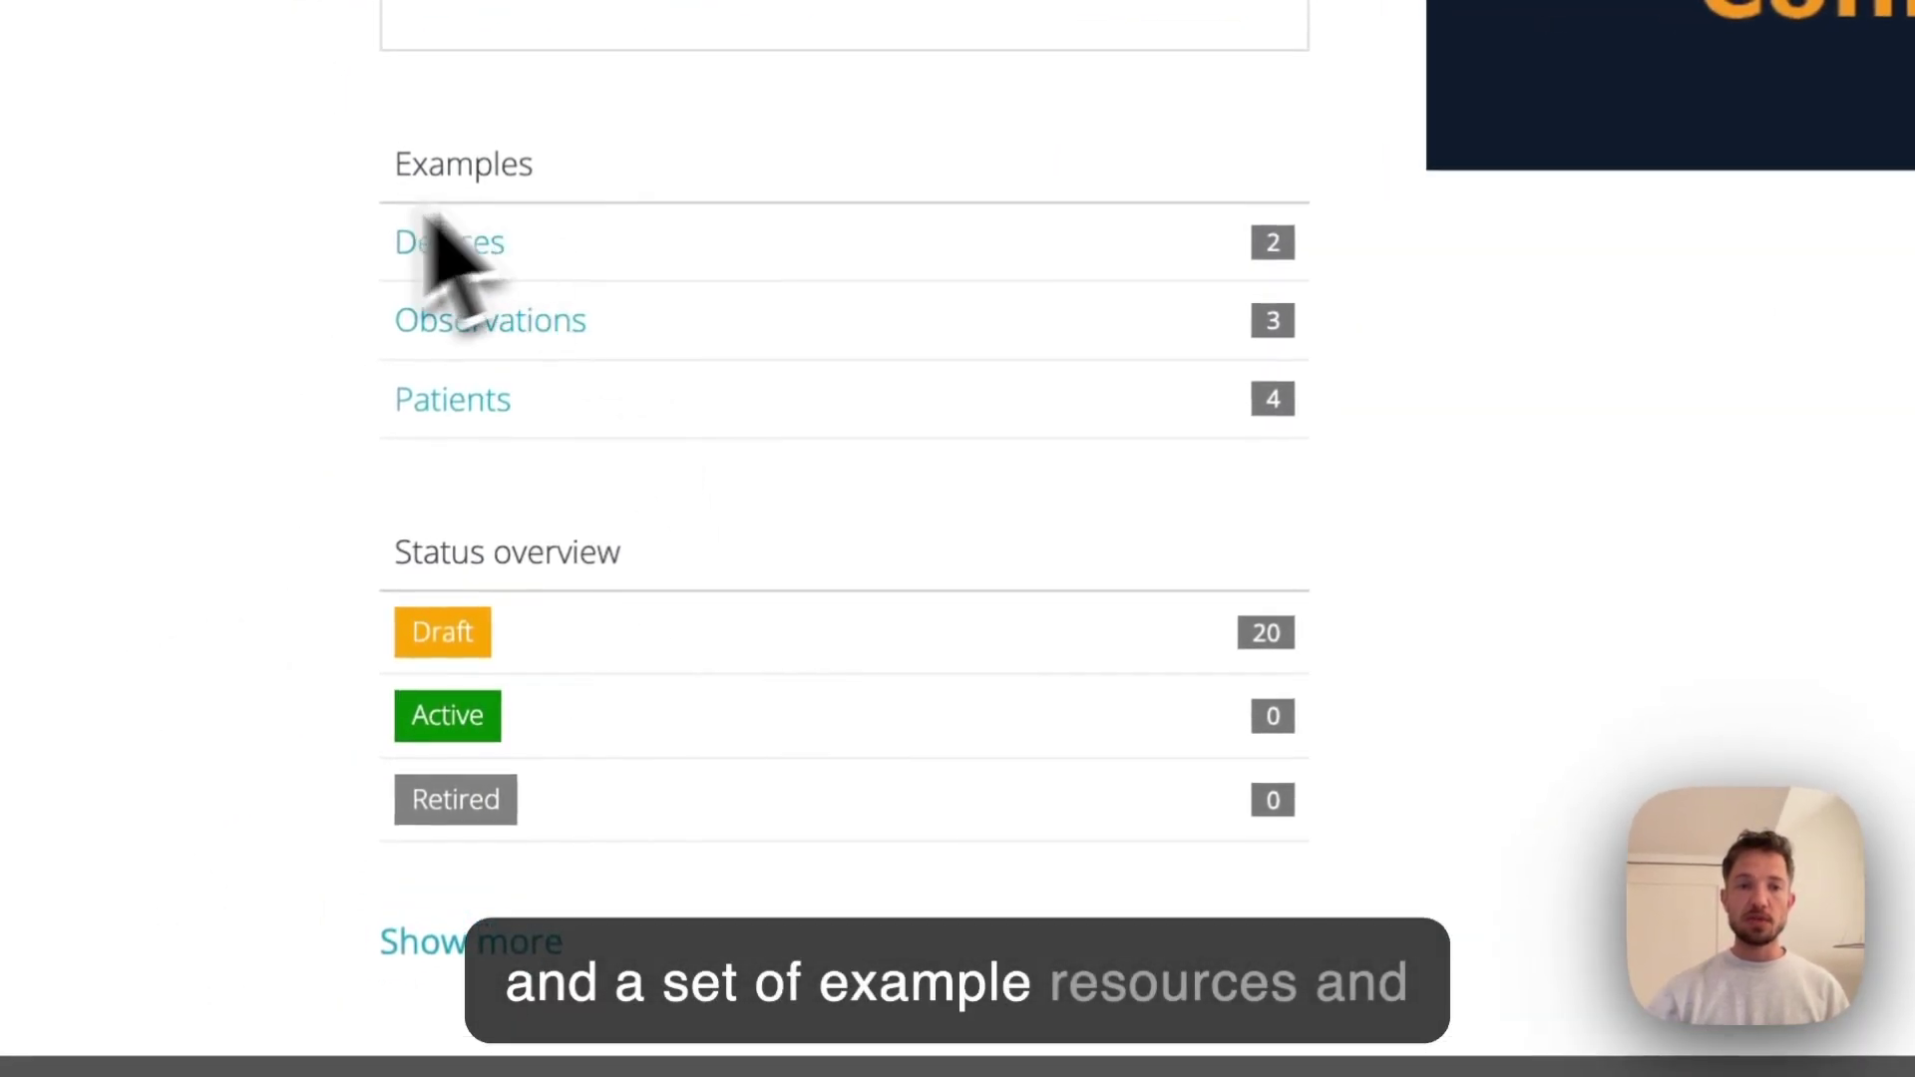
scroll(160, 373, up, 10)
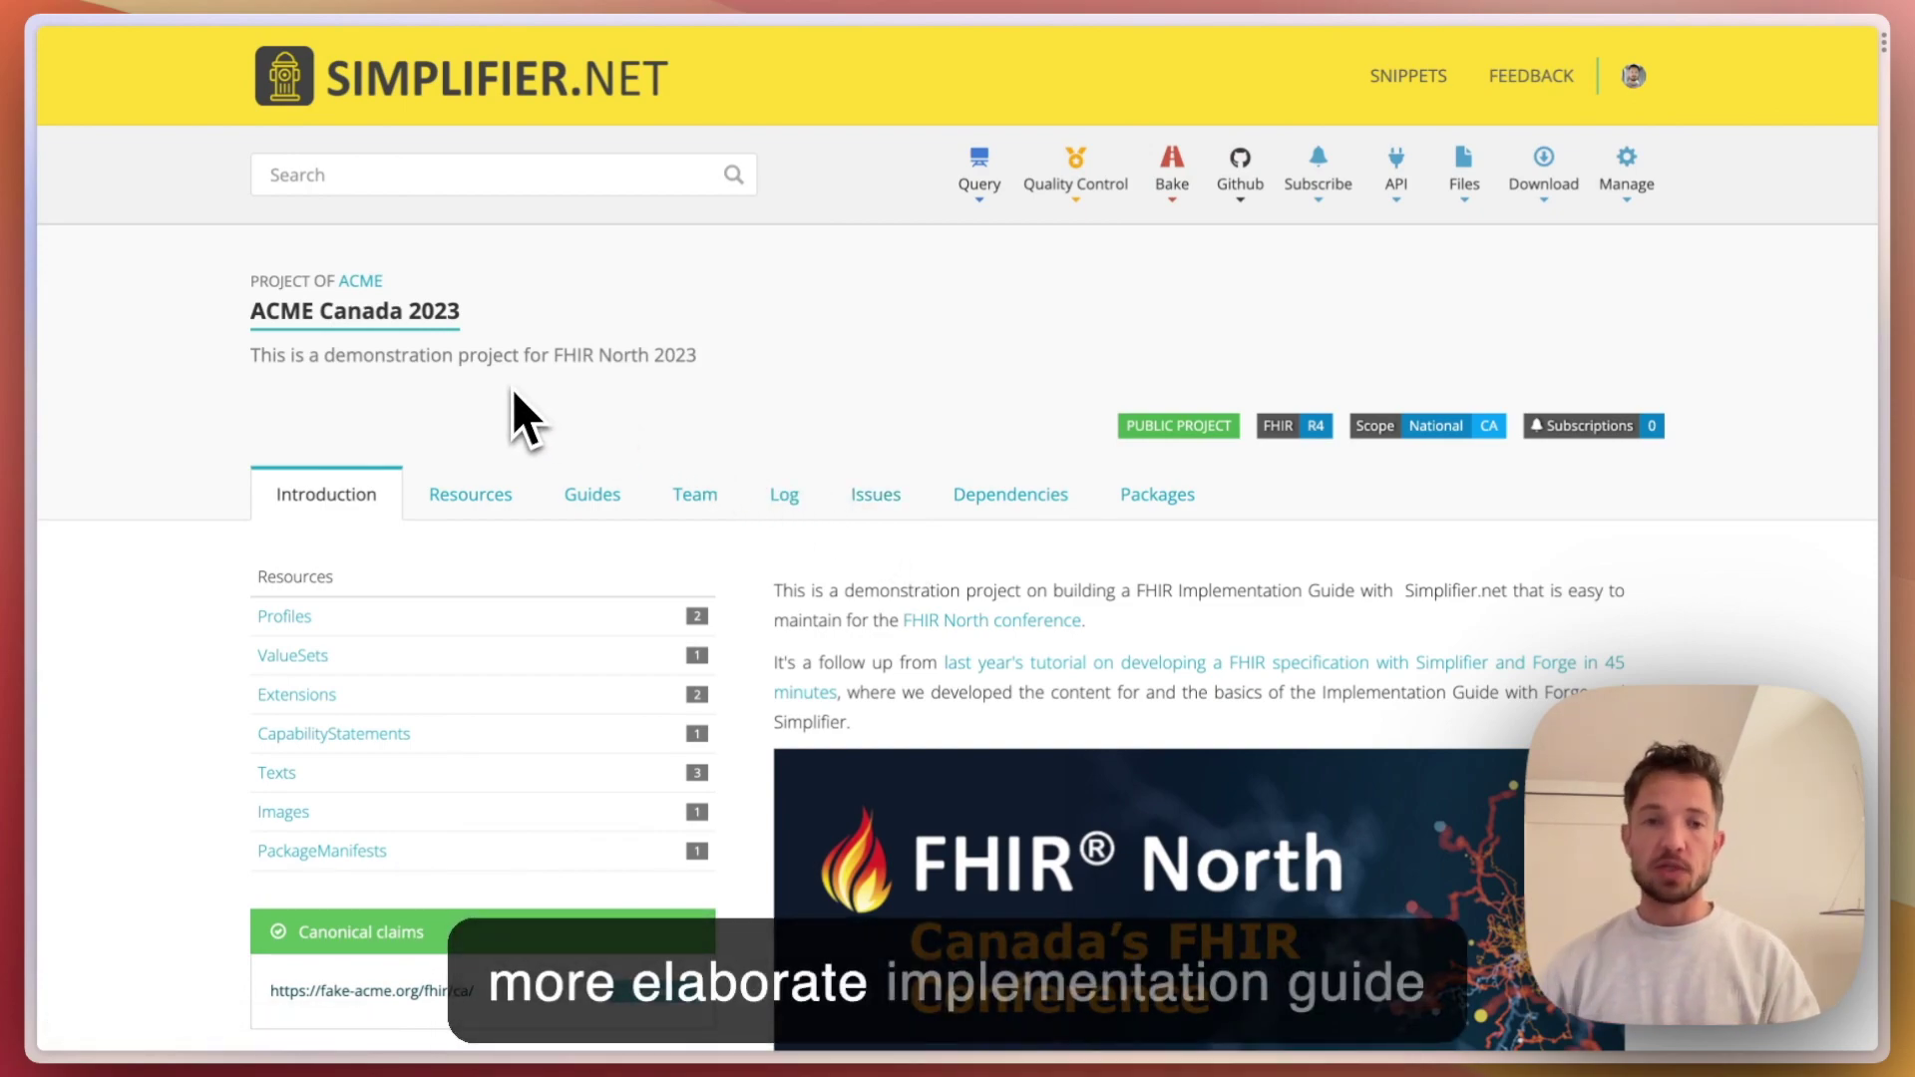
click(596, 500)
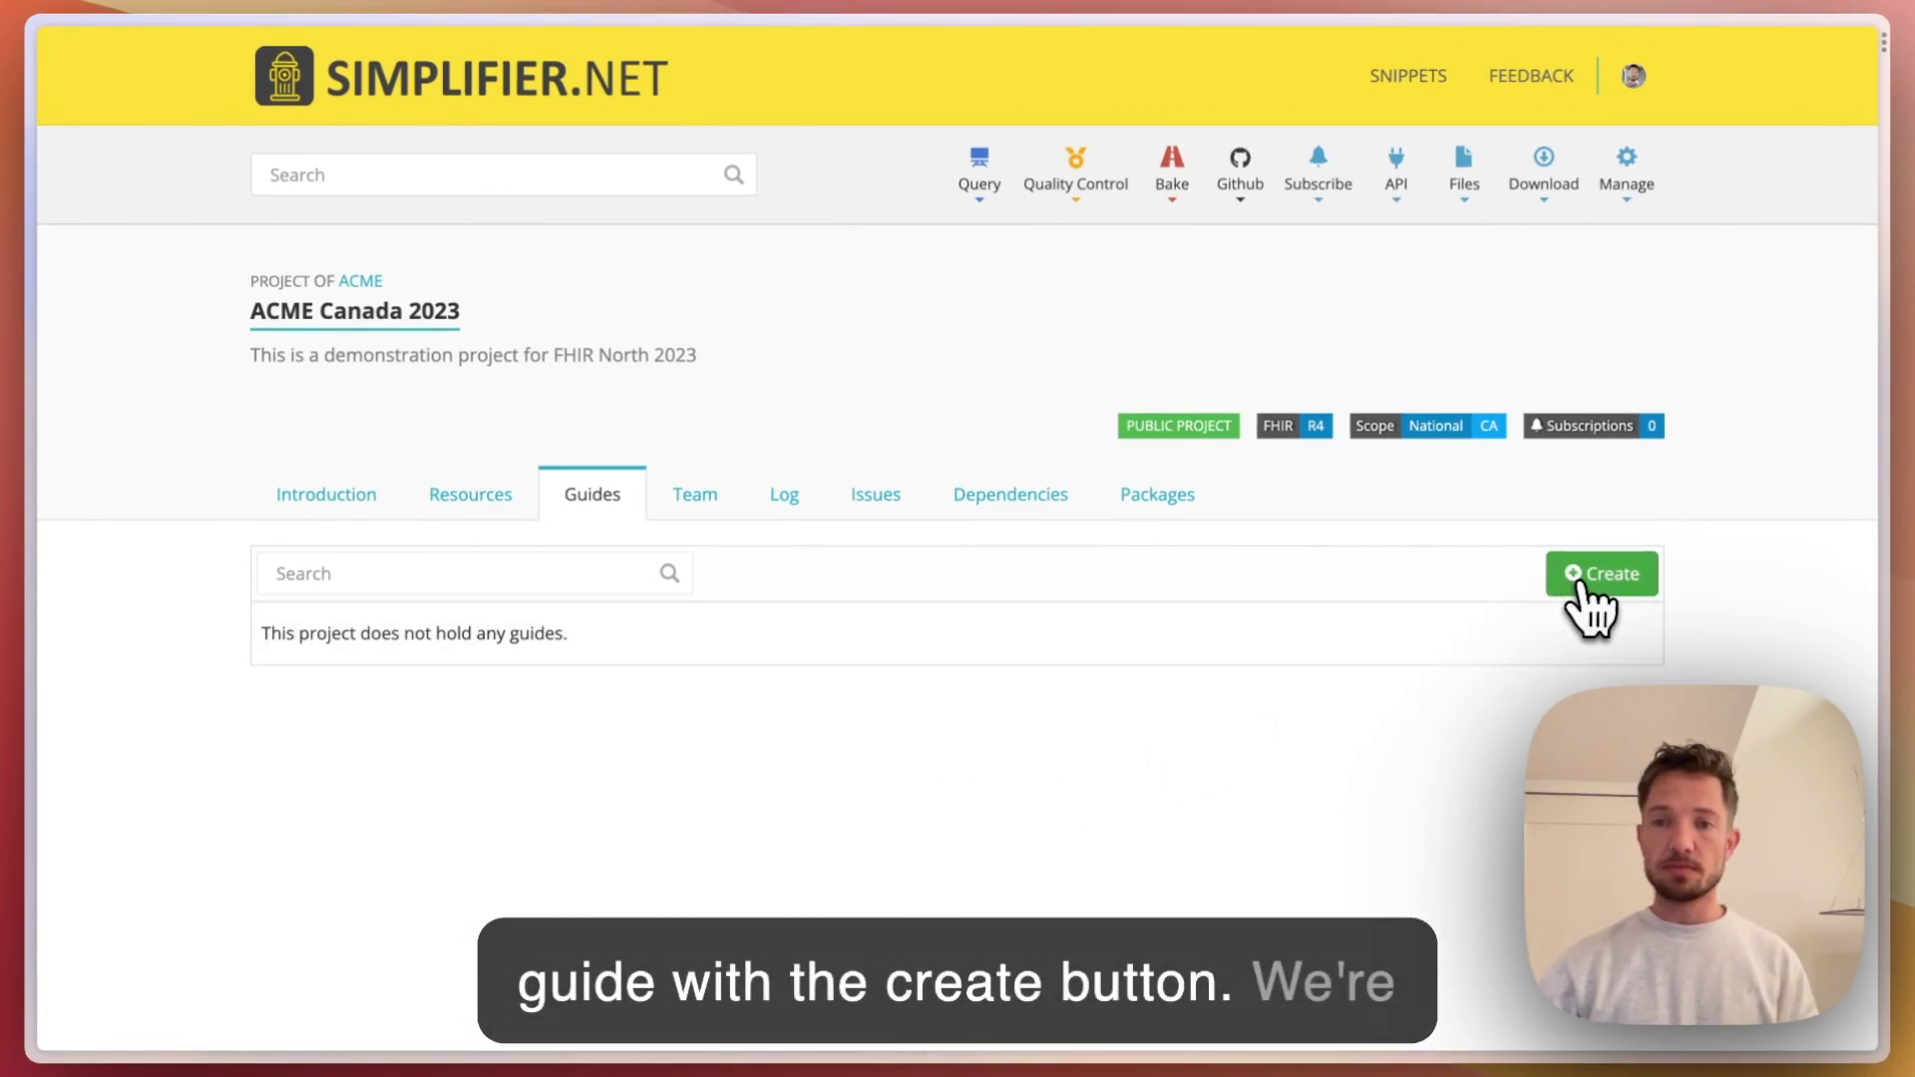
click(1581, 591)
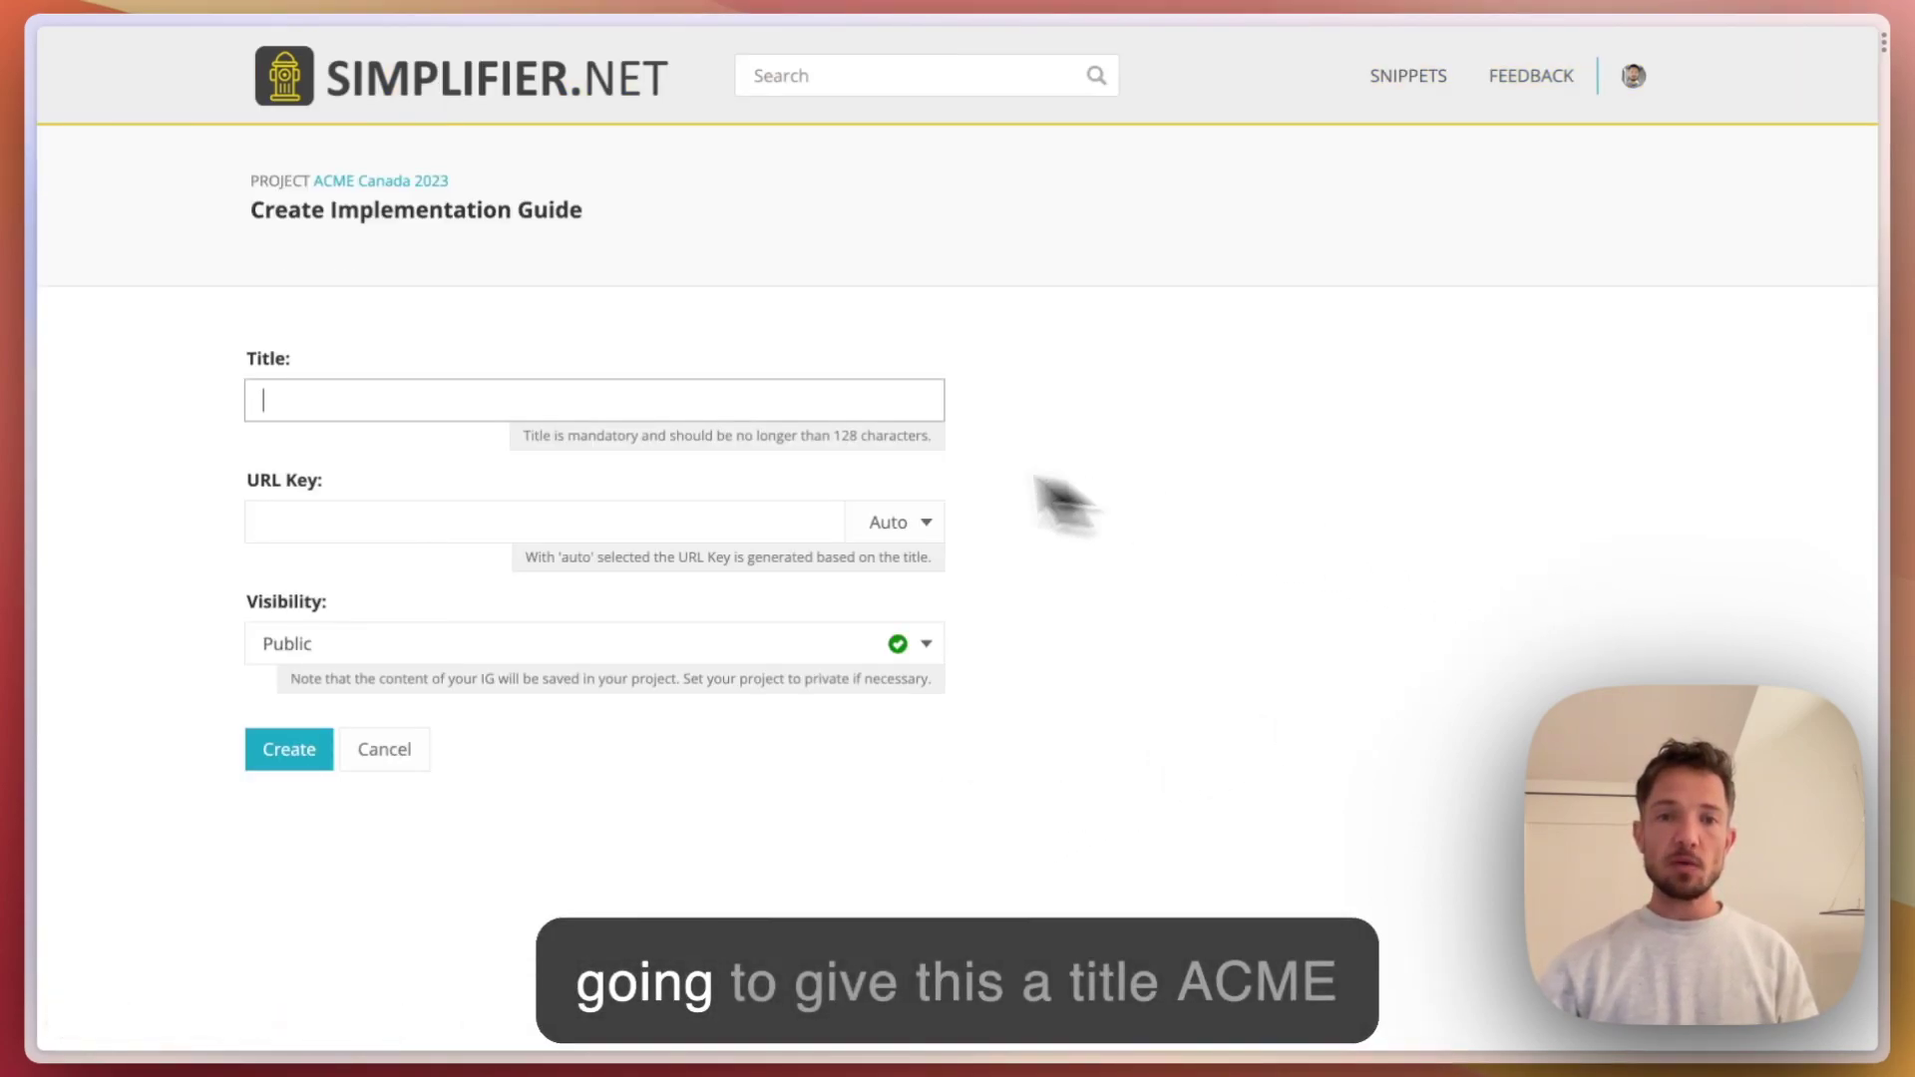
text(ACME Cana)
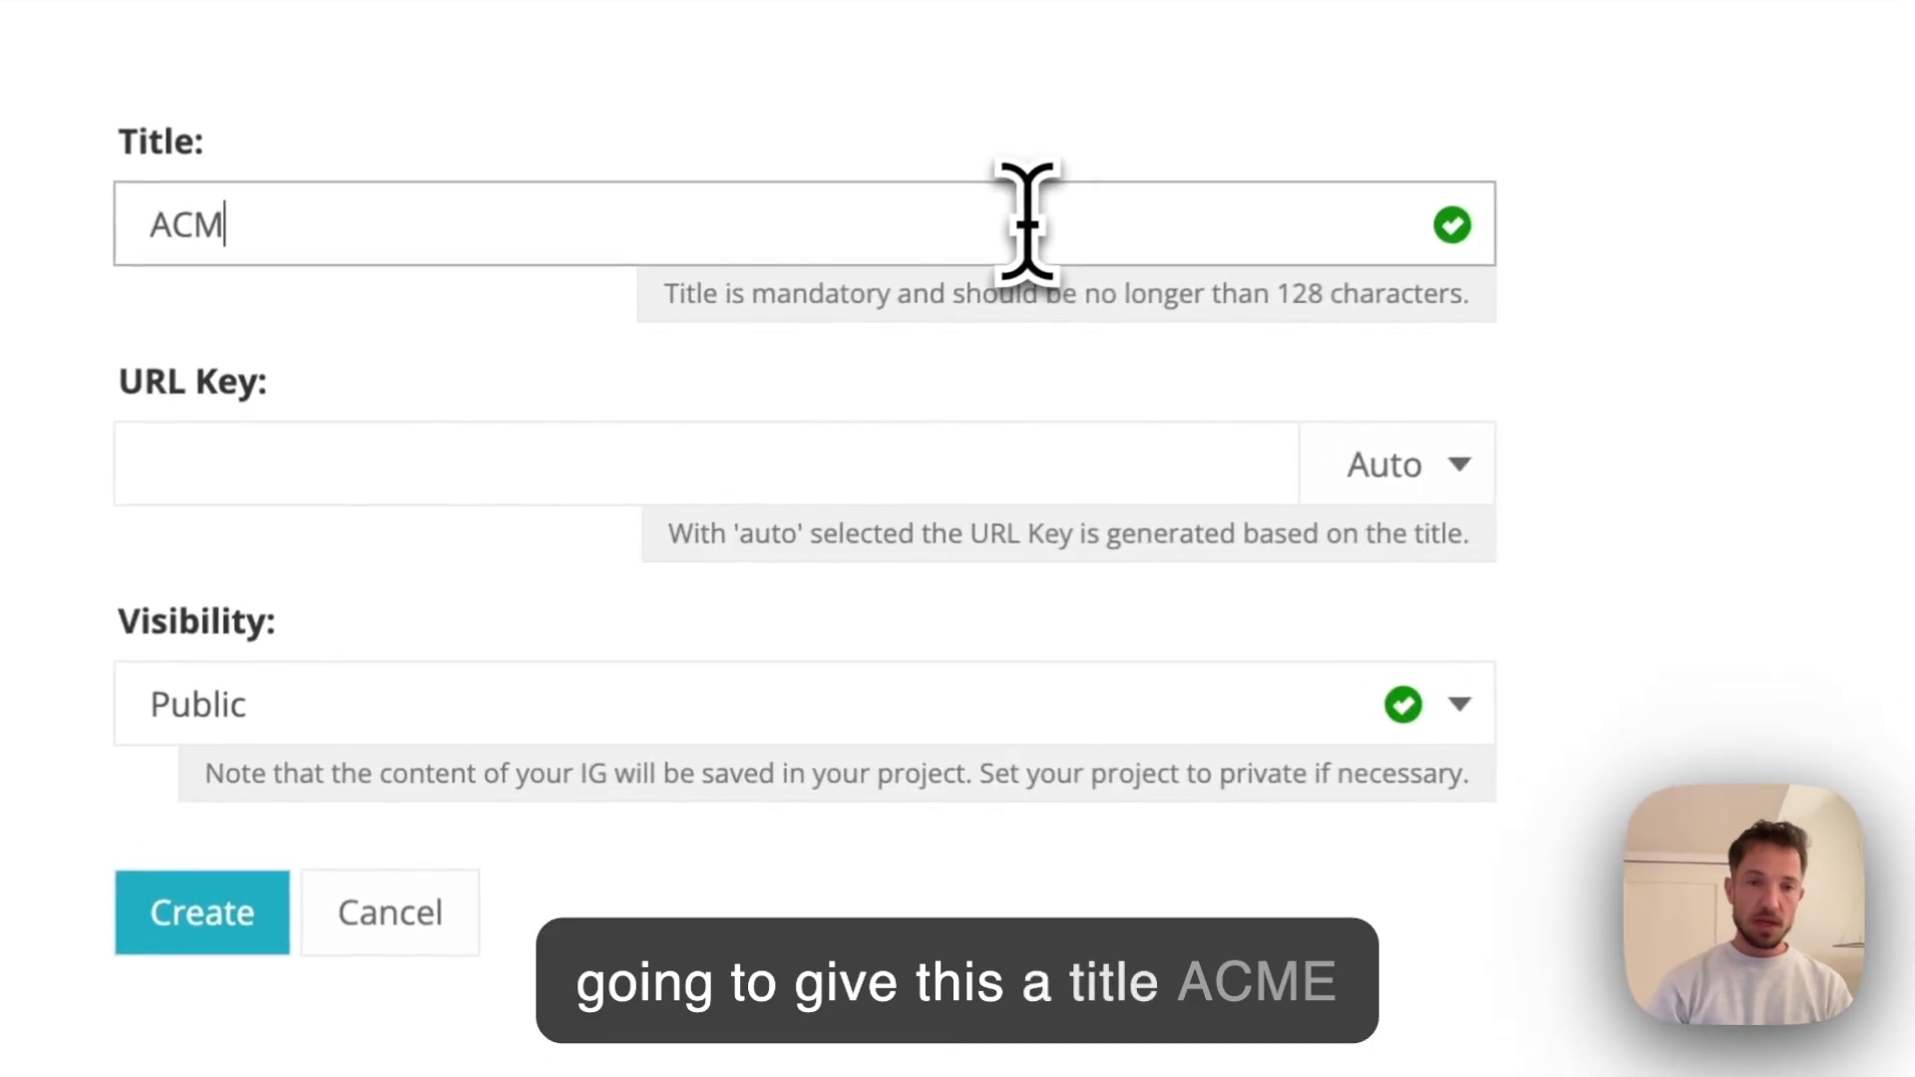
text(da 2023 IG)
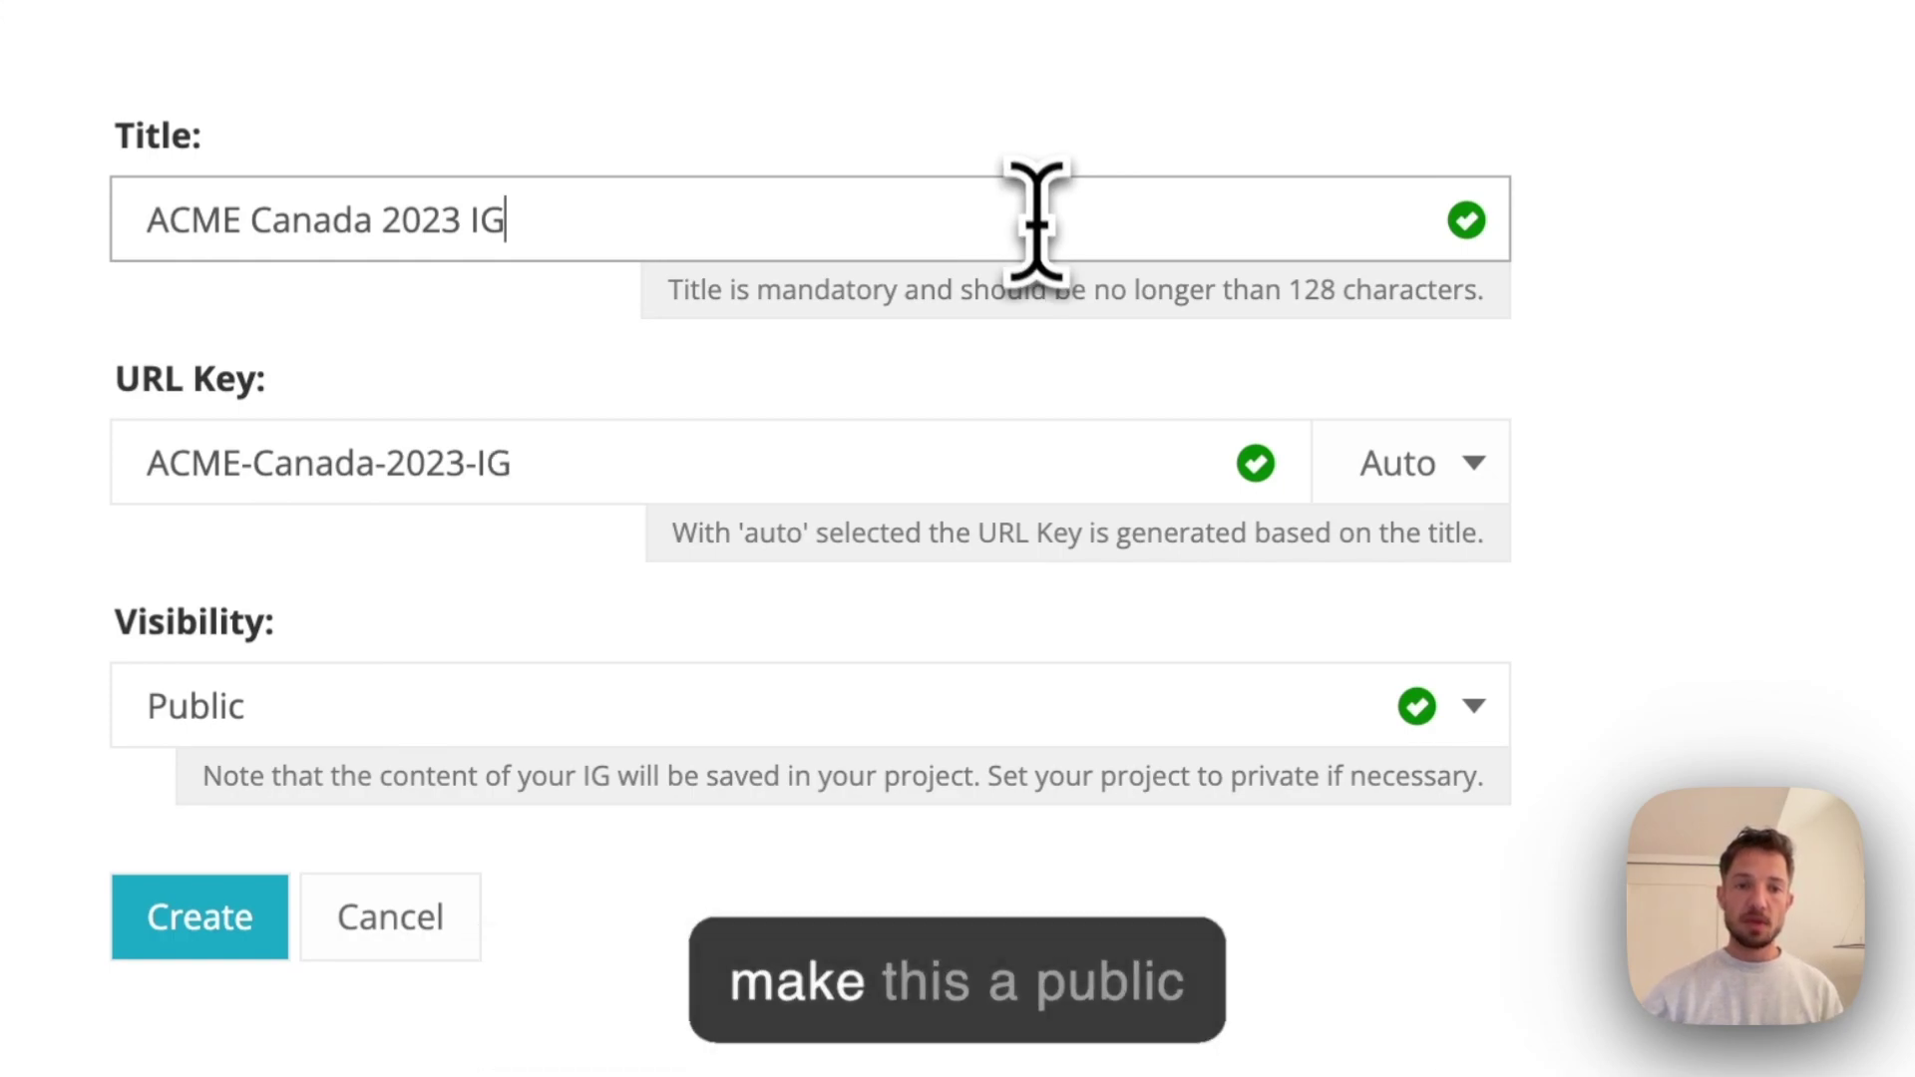
click(205, 922)
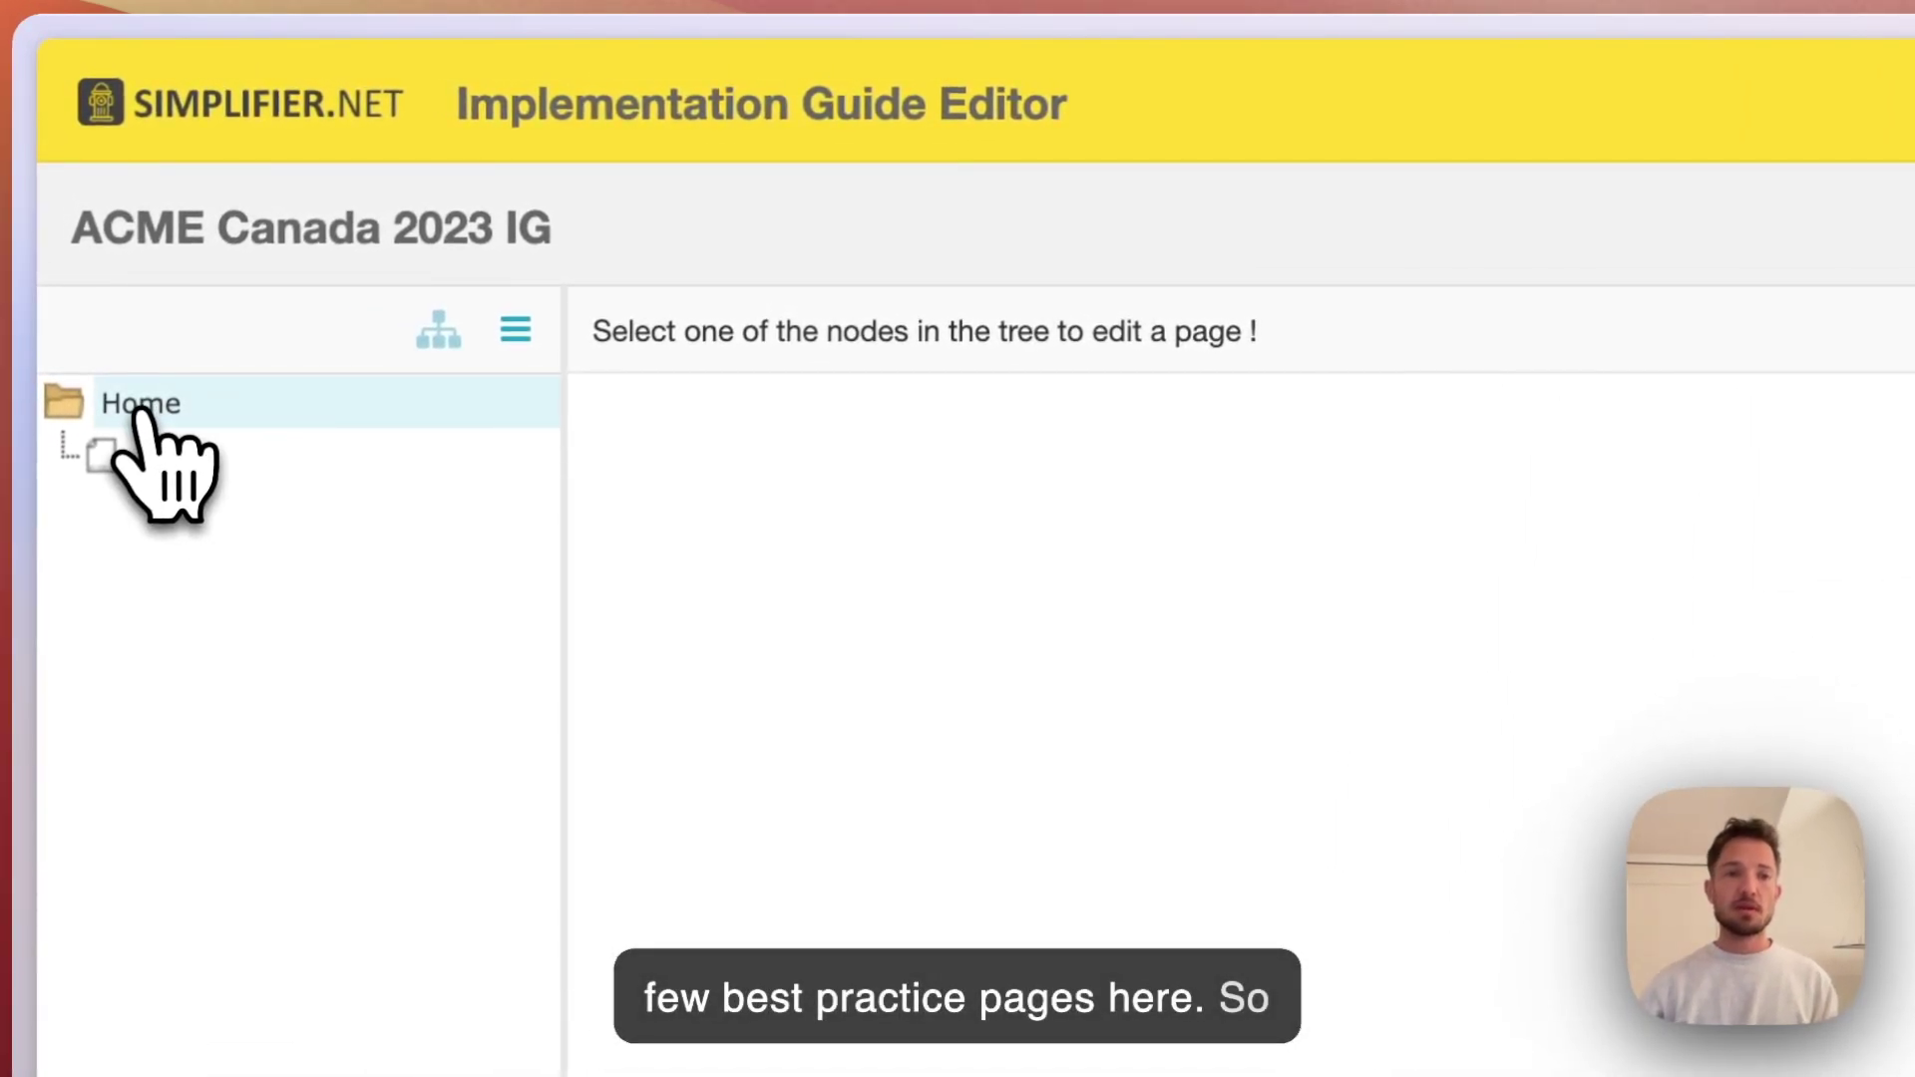
Add a page named "Table of Contents" to the Home folder of the guide
click(136, 409)
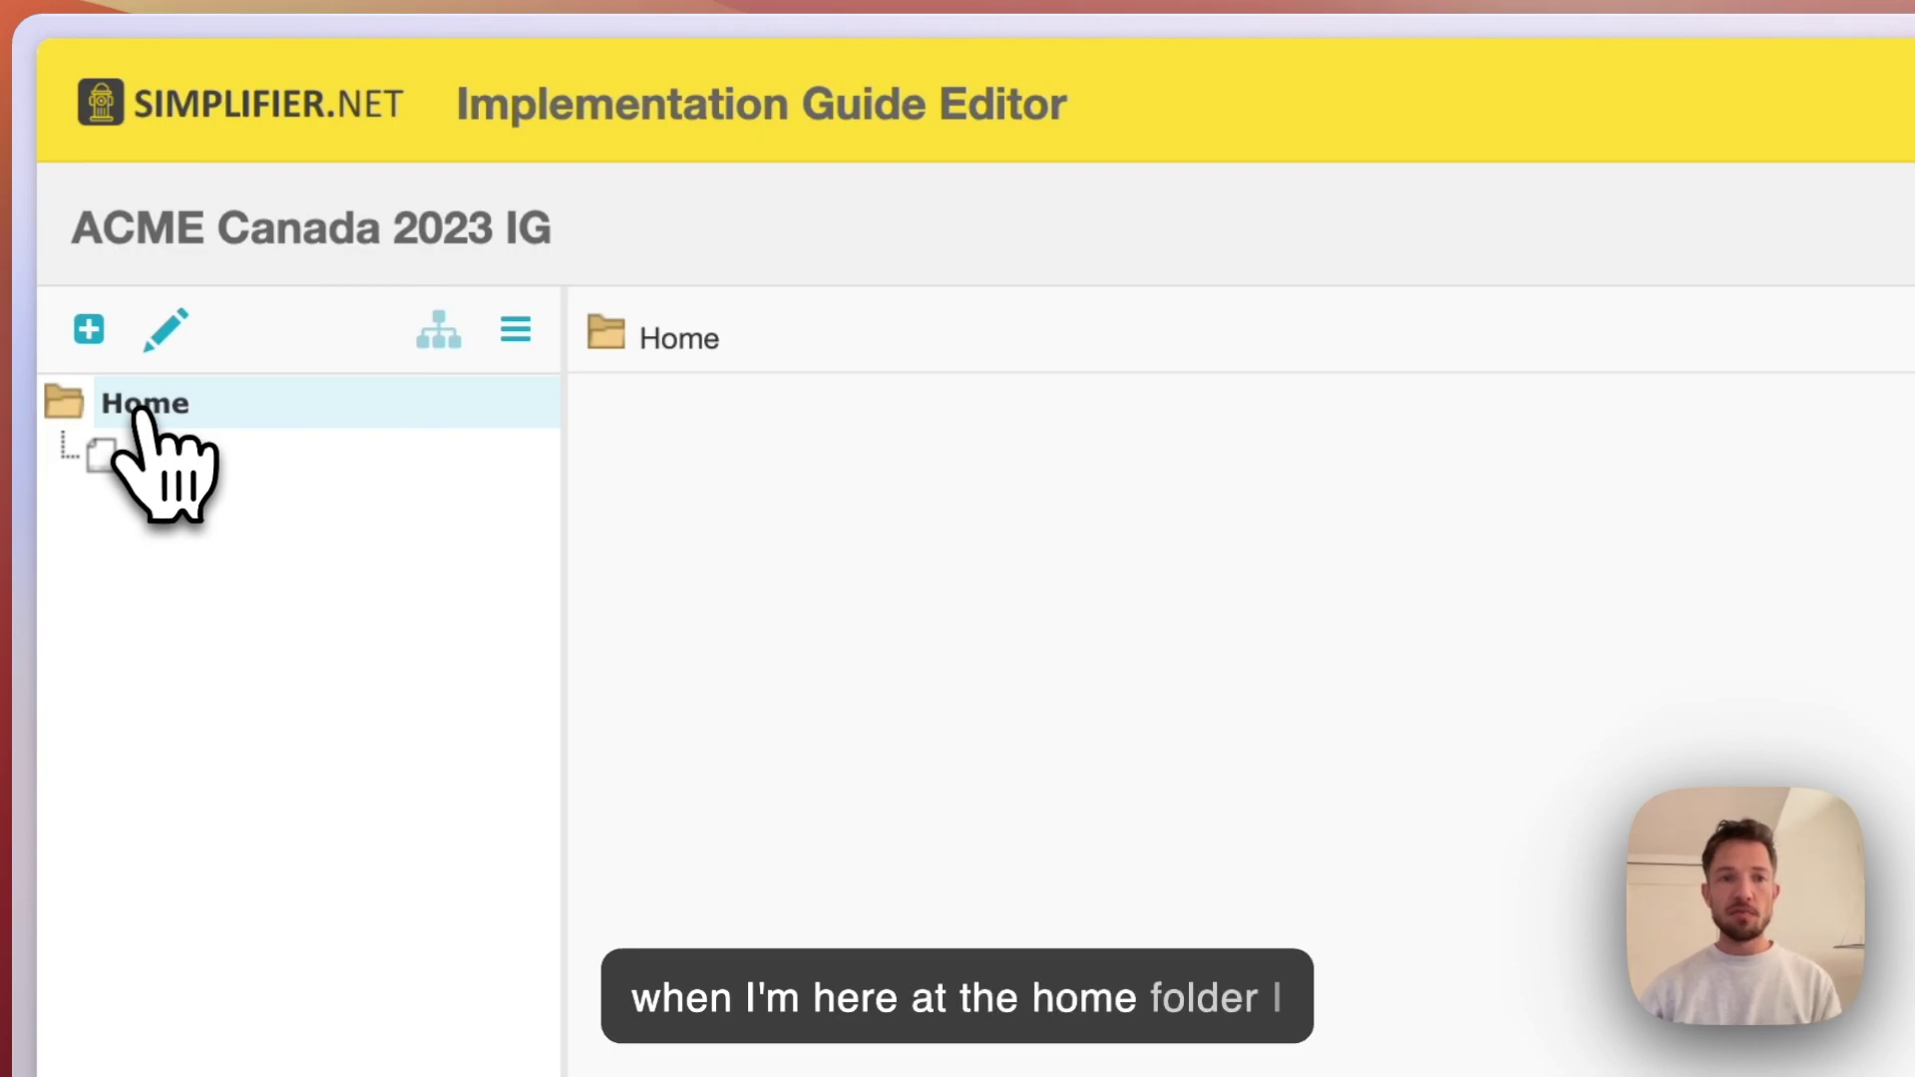
click(89, 329)
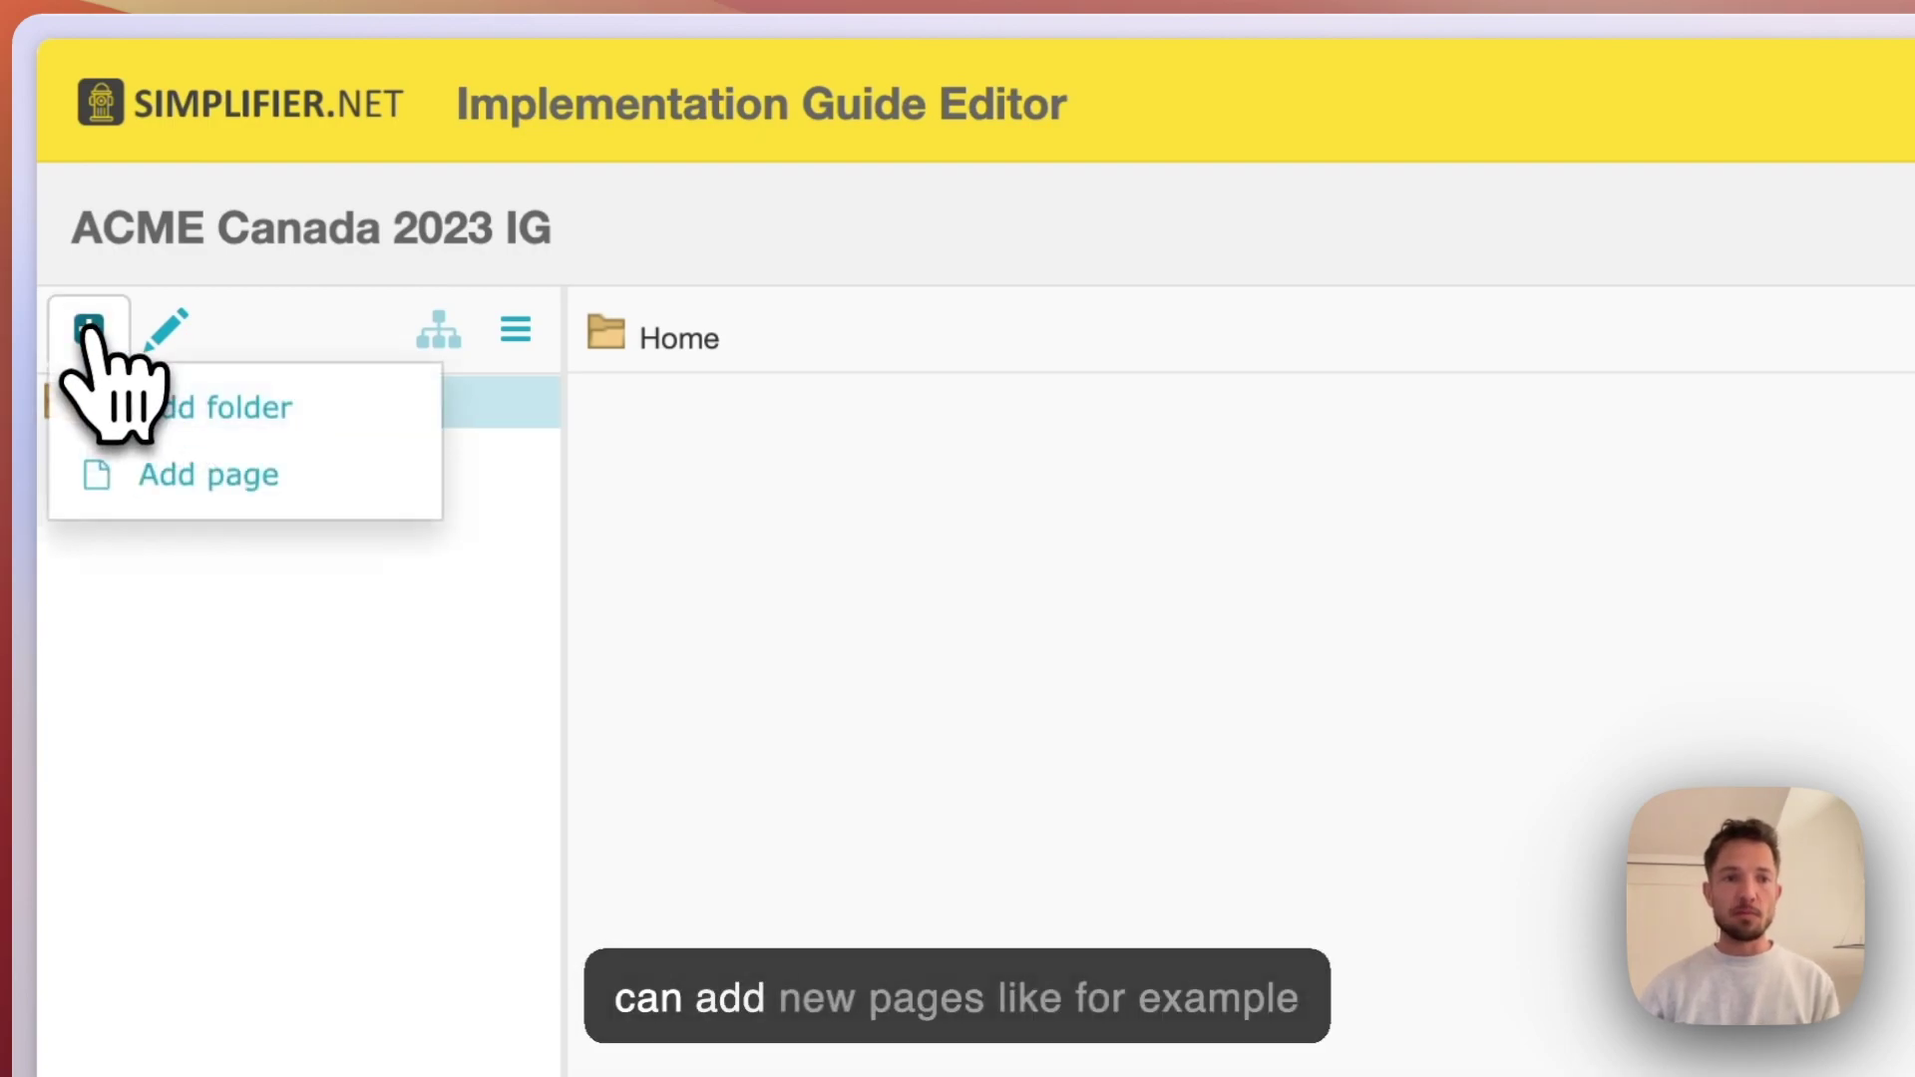
click(184, 482)
text(Table of Contents)
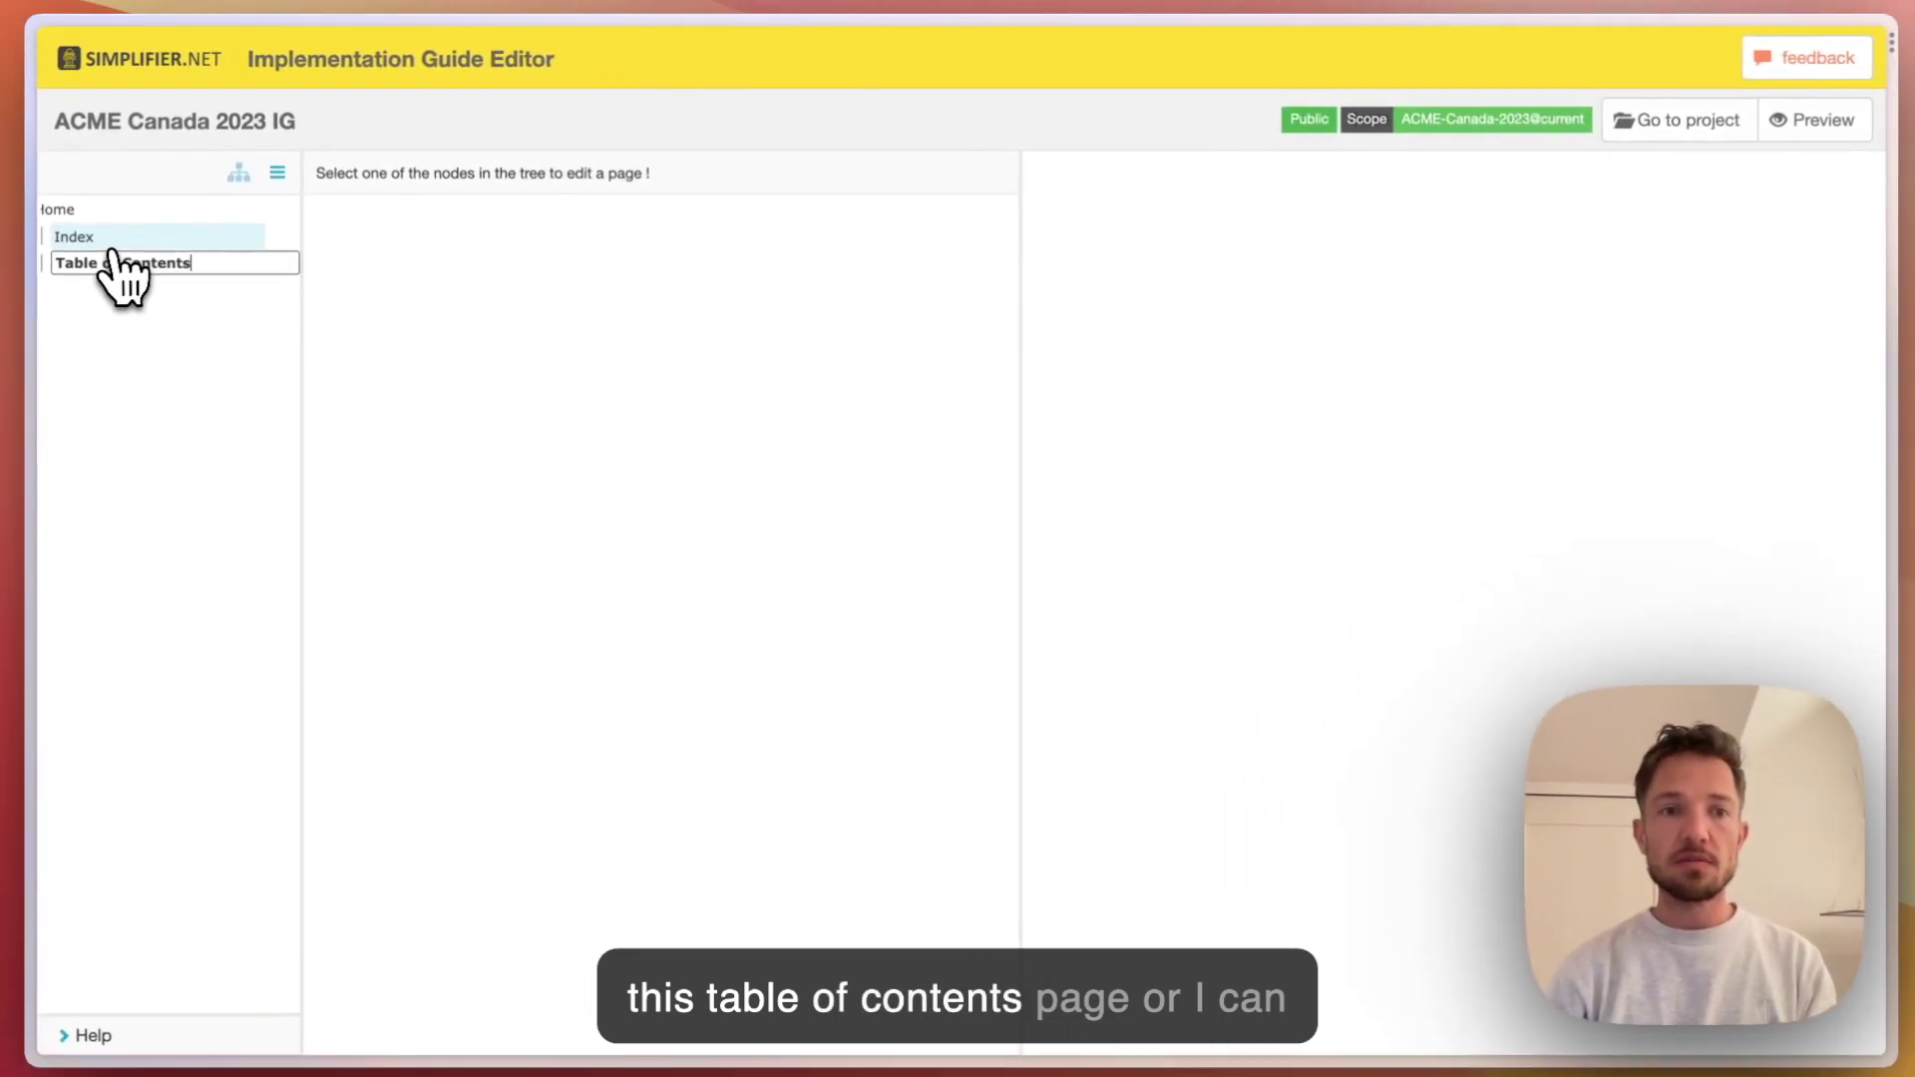
key(Return)
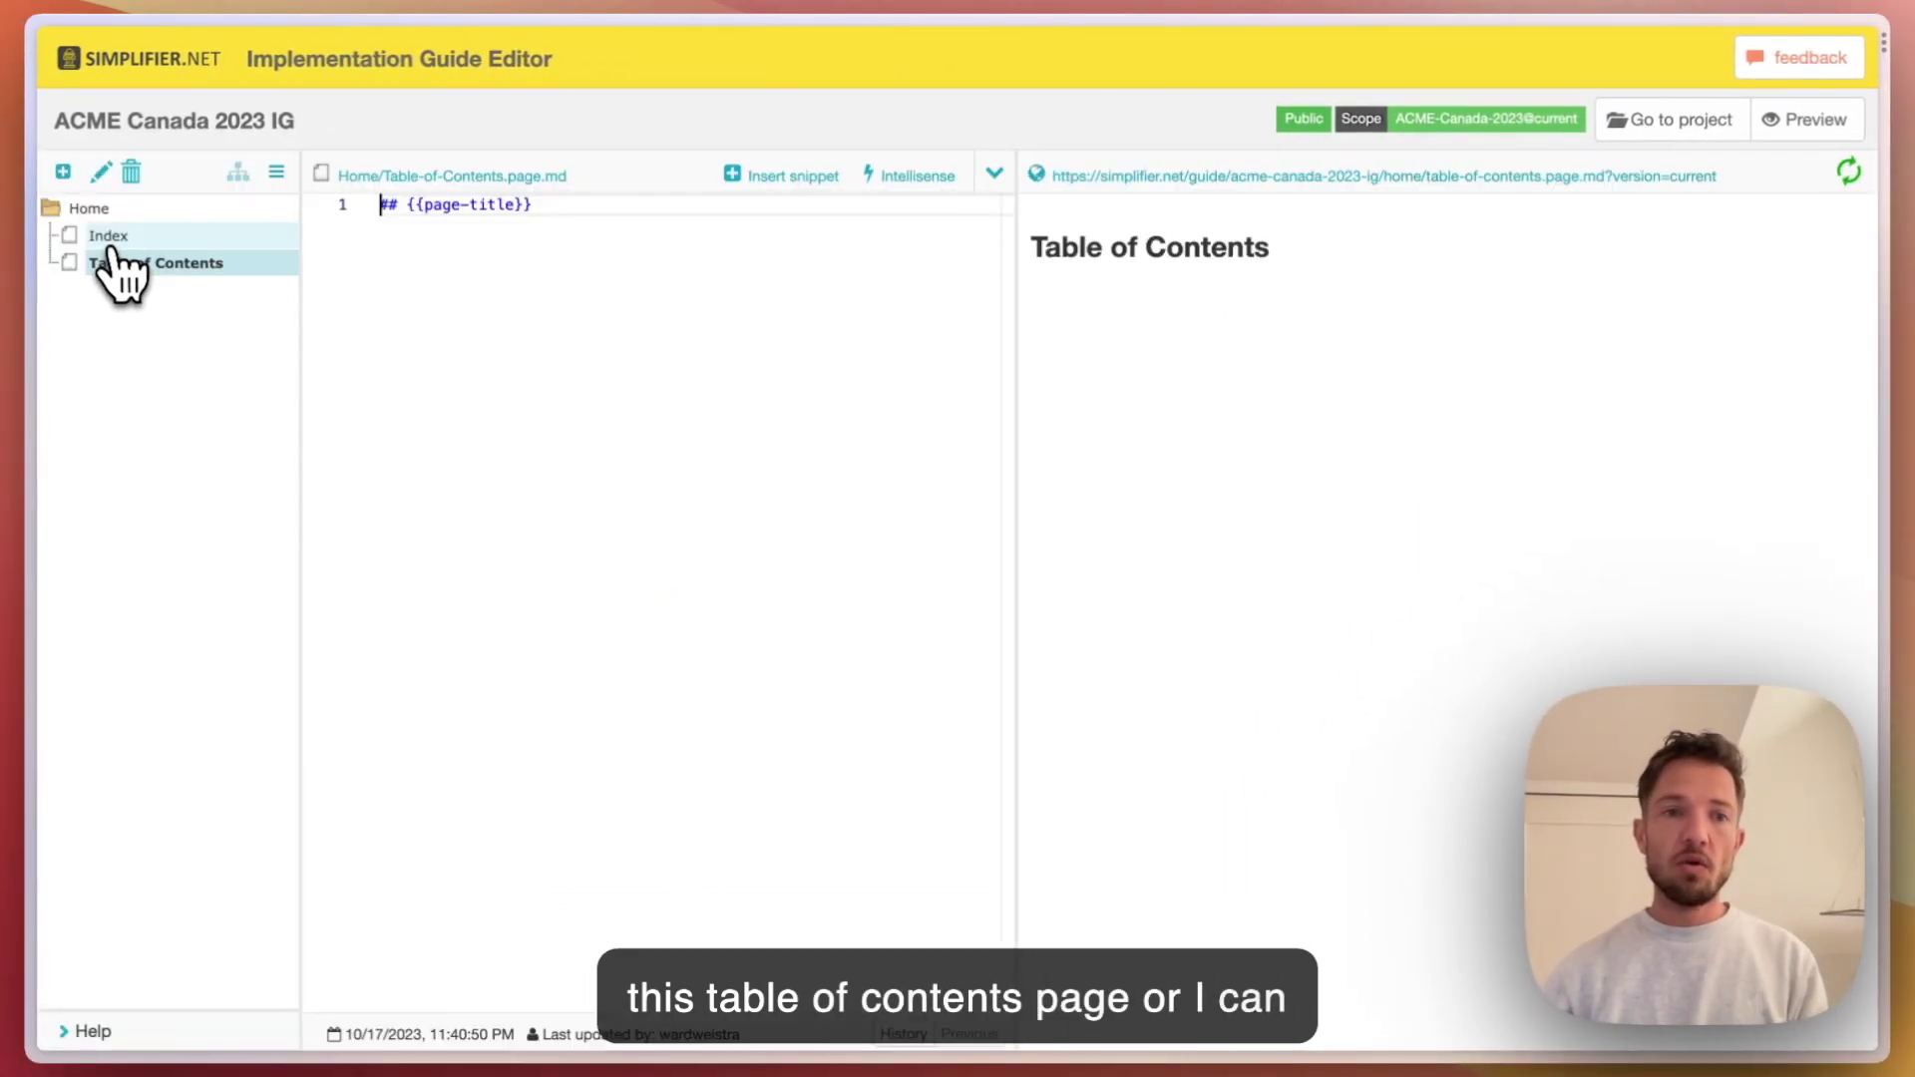
Add a folder named "Background" under Home
click(63, 172)
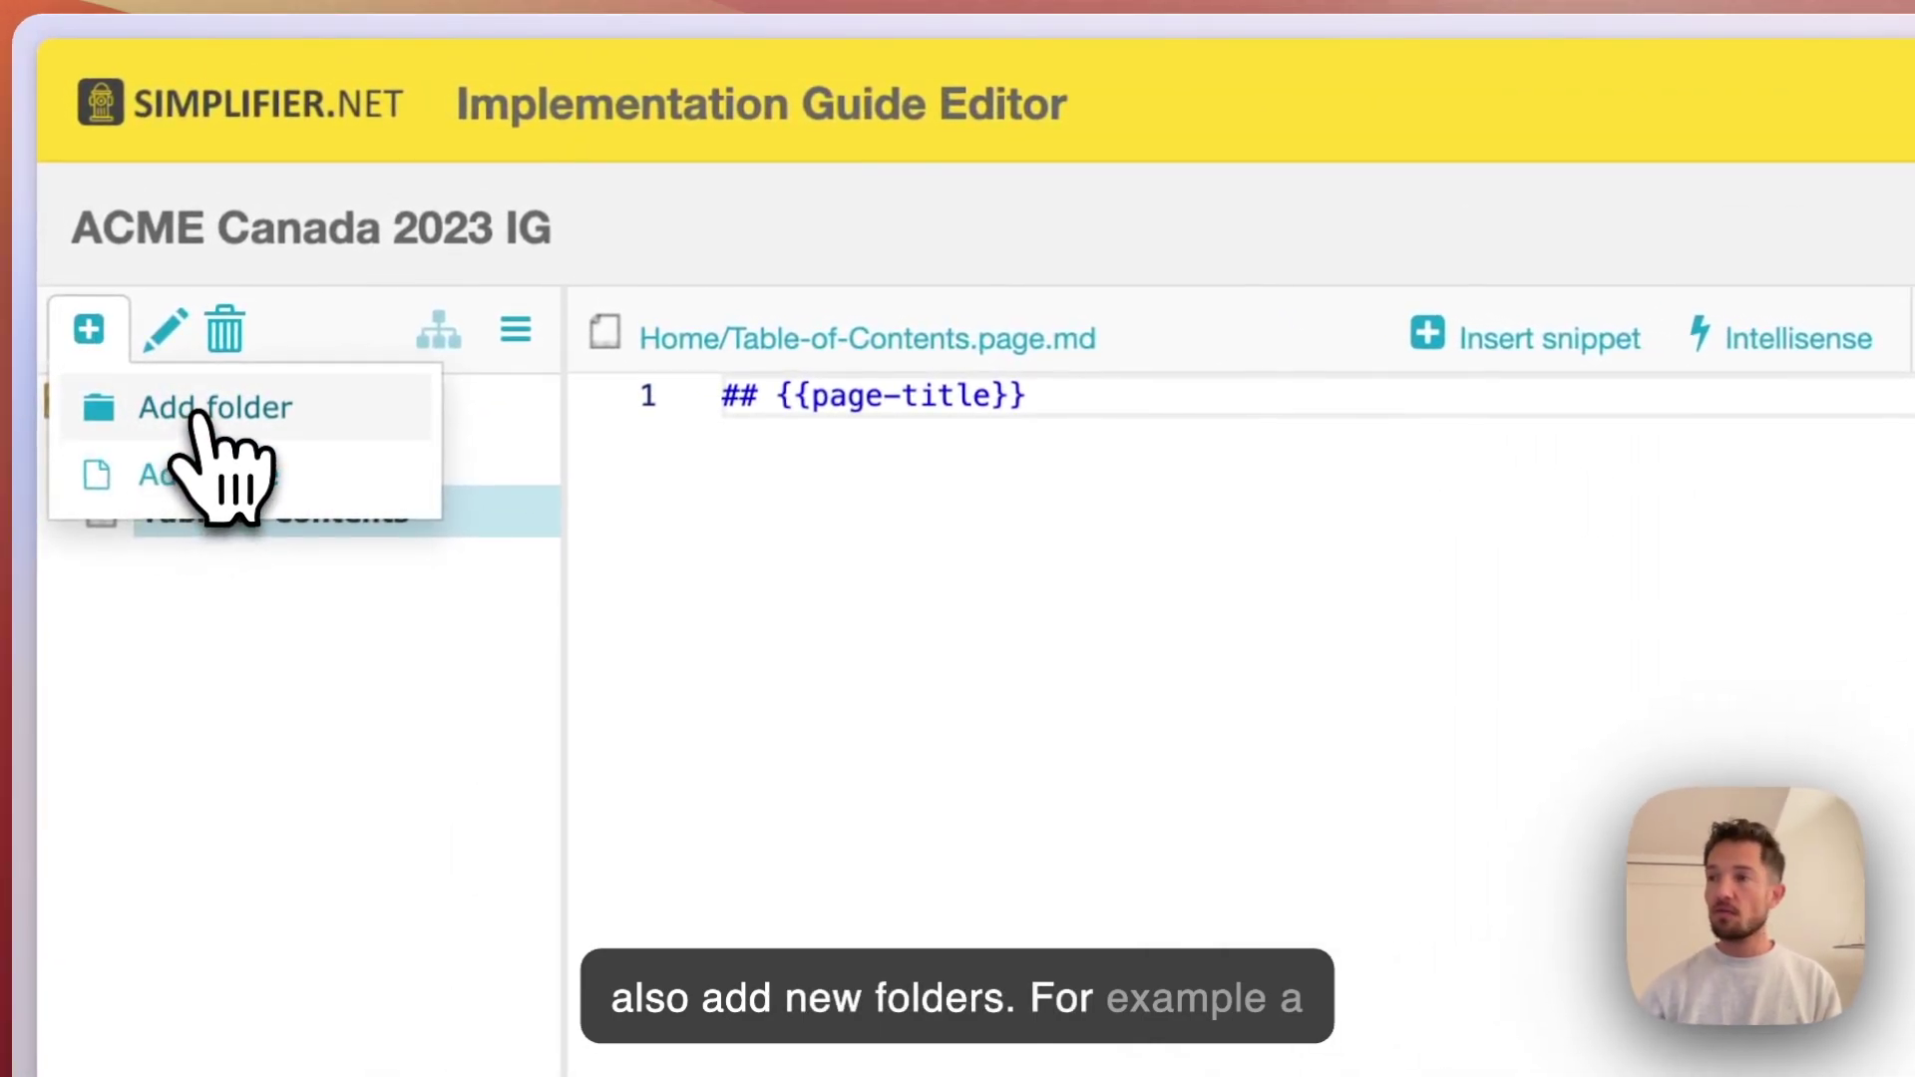
click(210, 408)
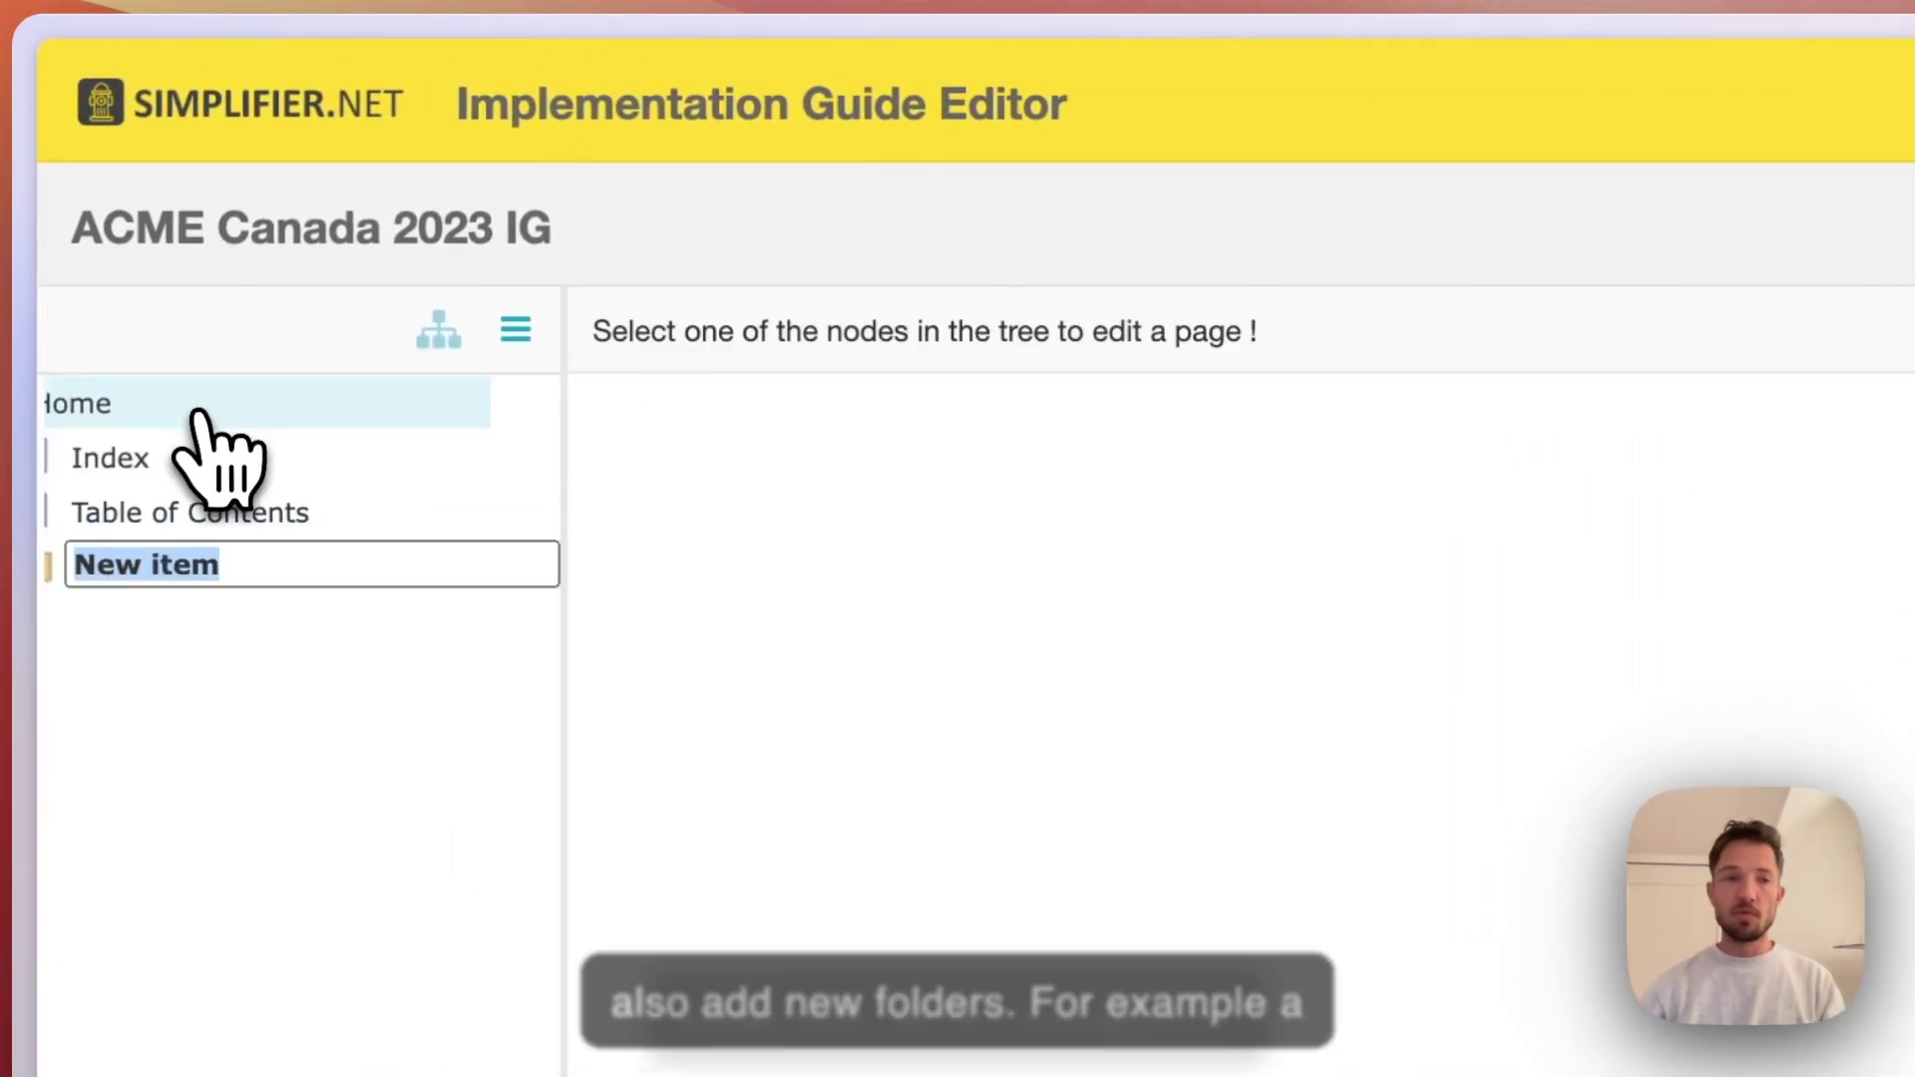
text(Background)
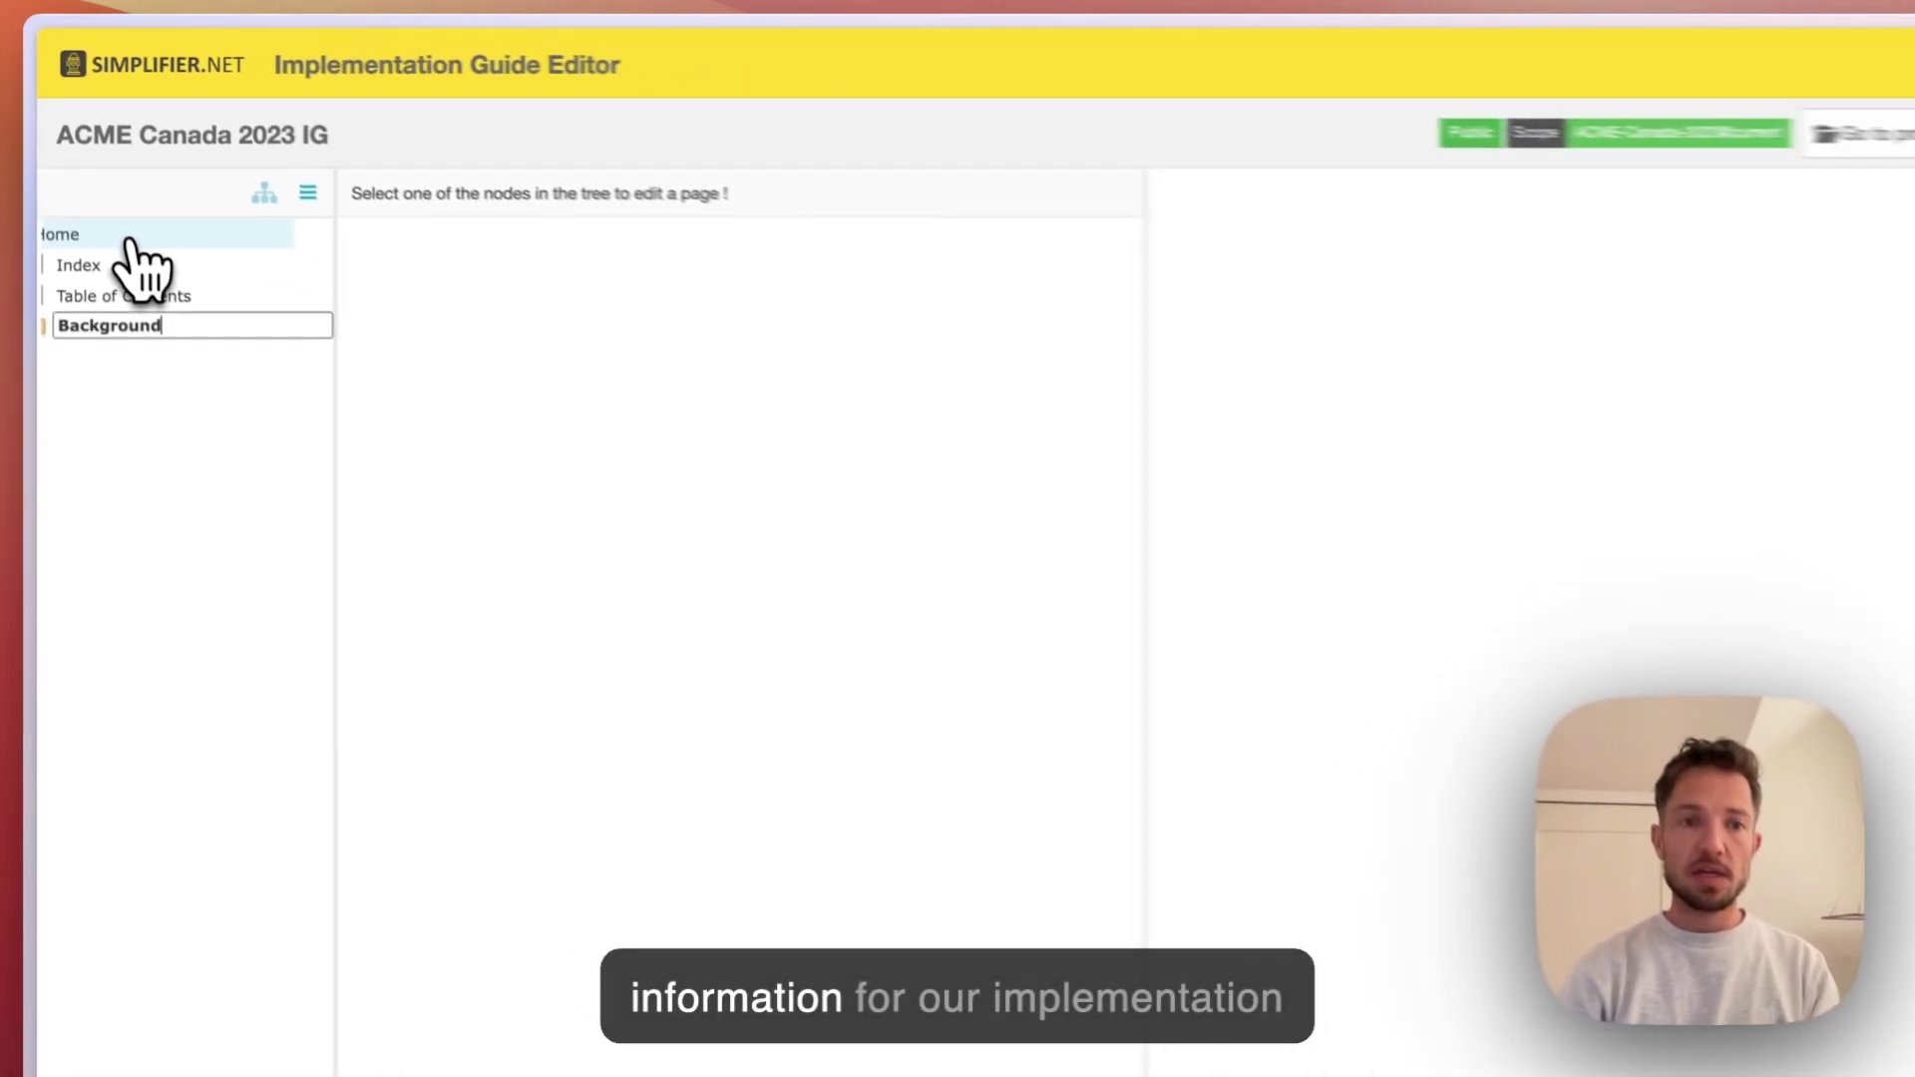
key(Return)
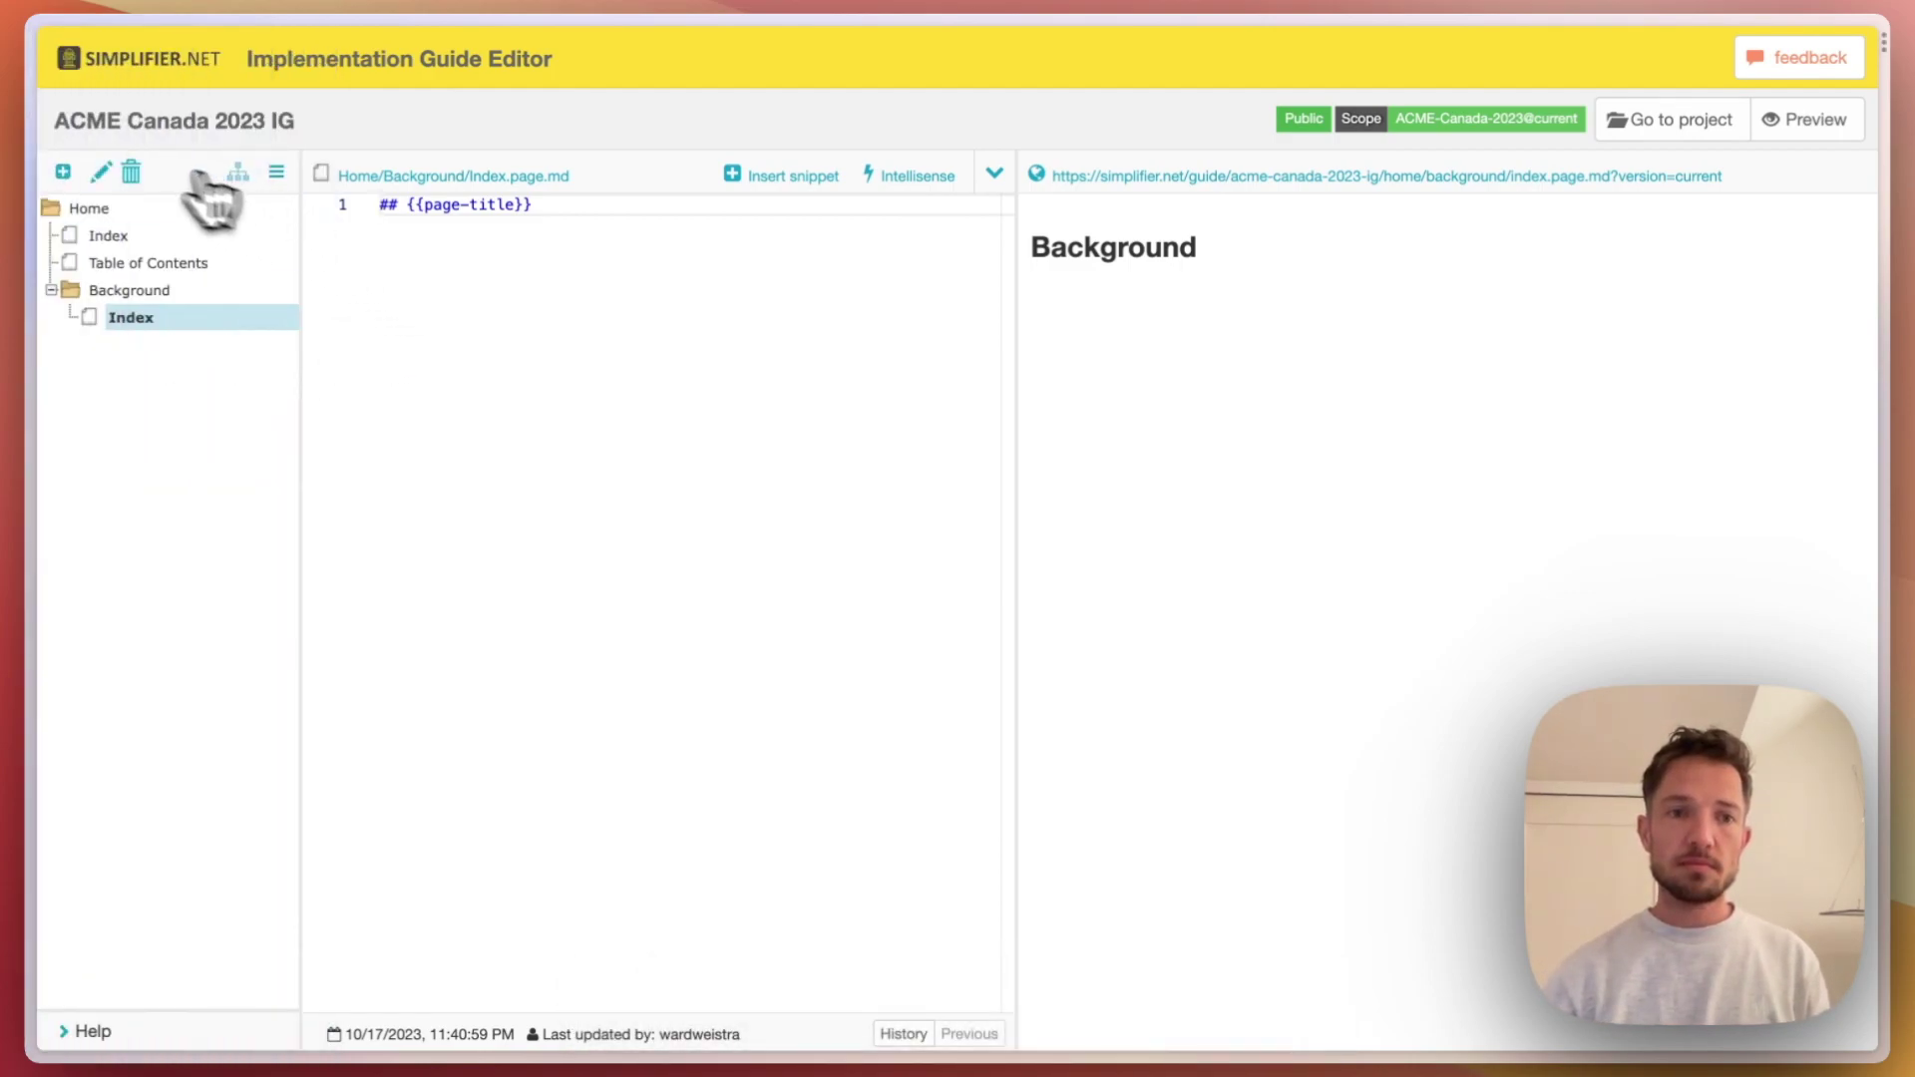
Add a page named "Intended Use" to the Background folder
click(63, 172)
click(59, 241)
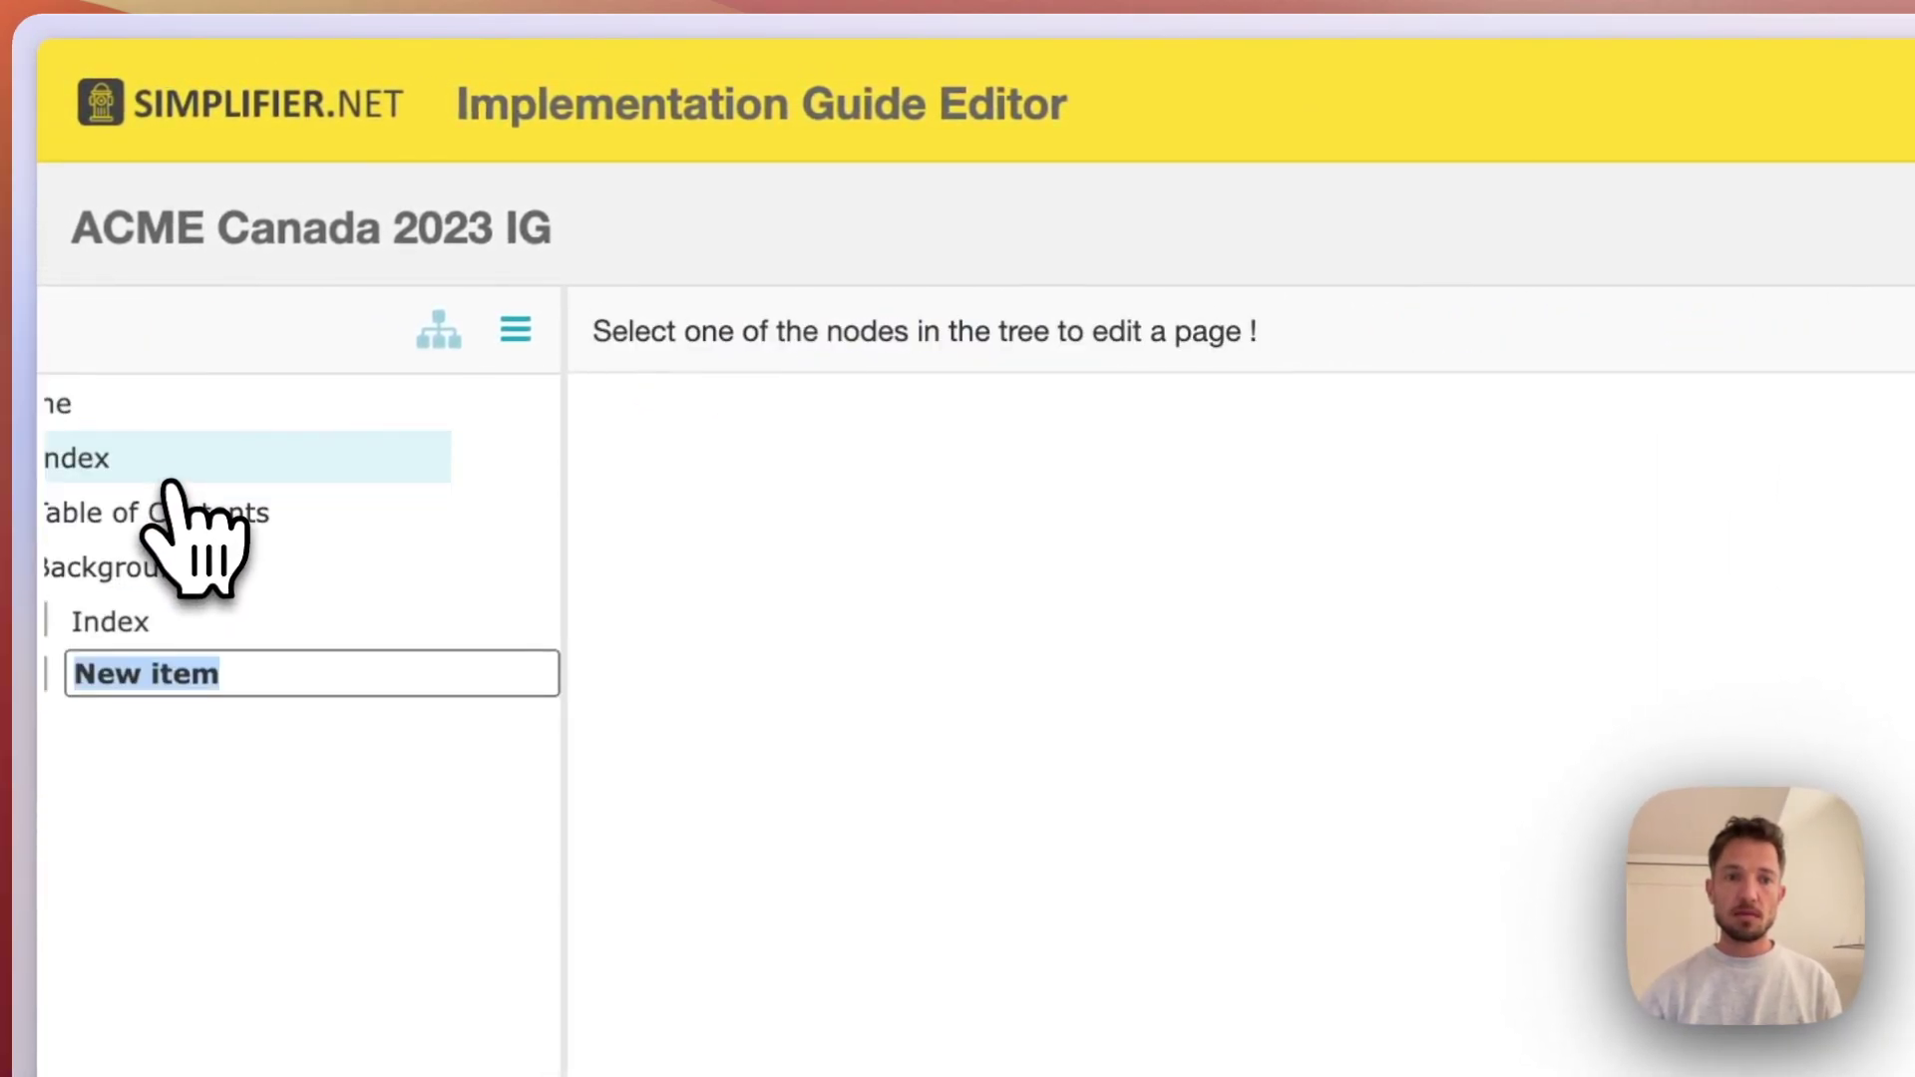
text(Intended )
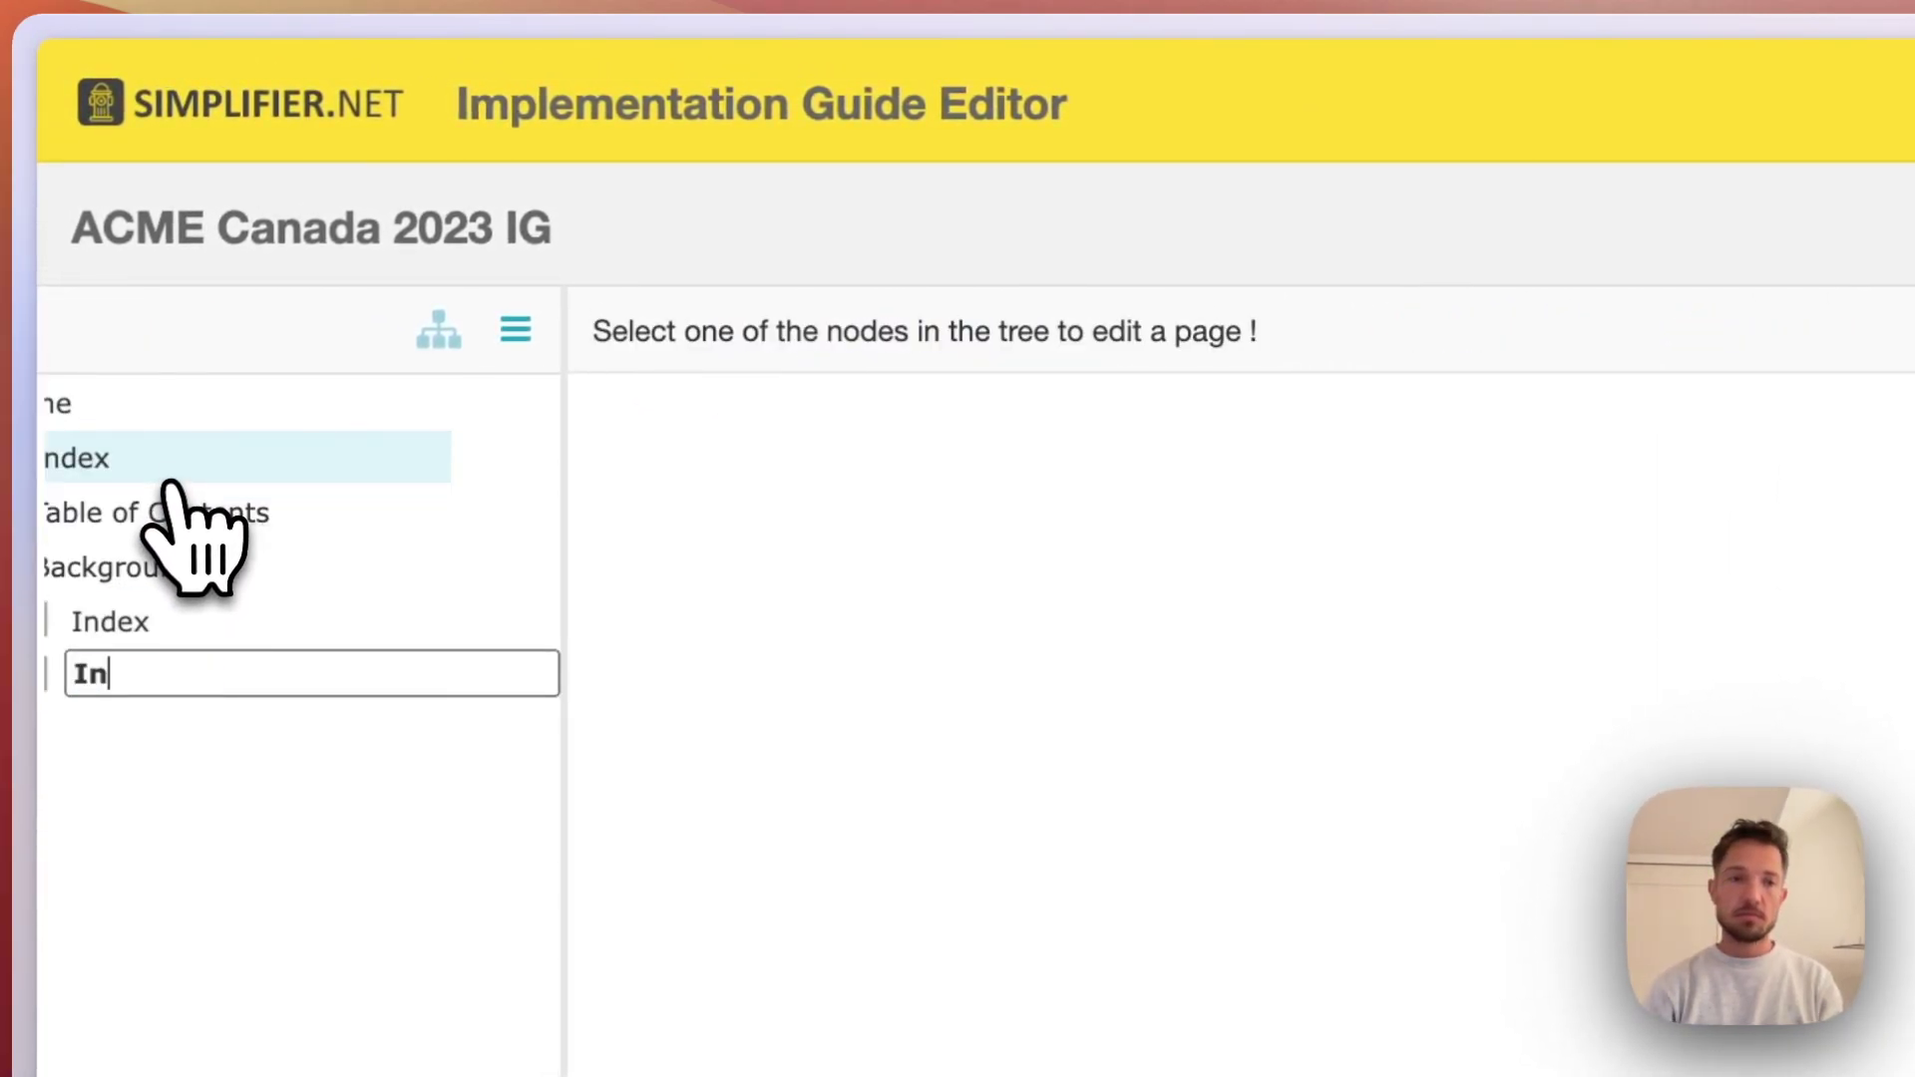
text(Use)
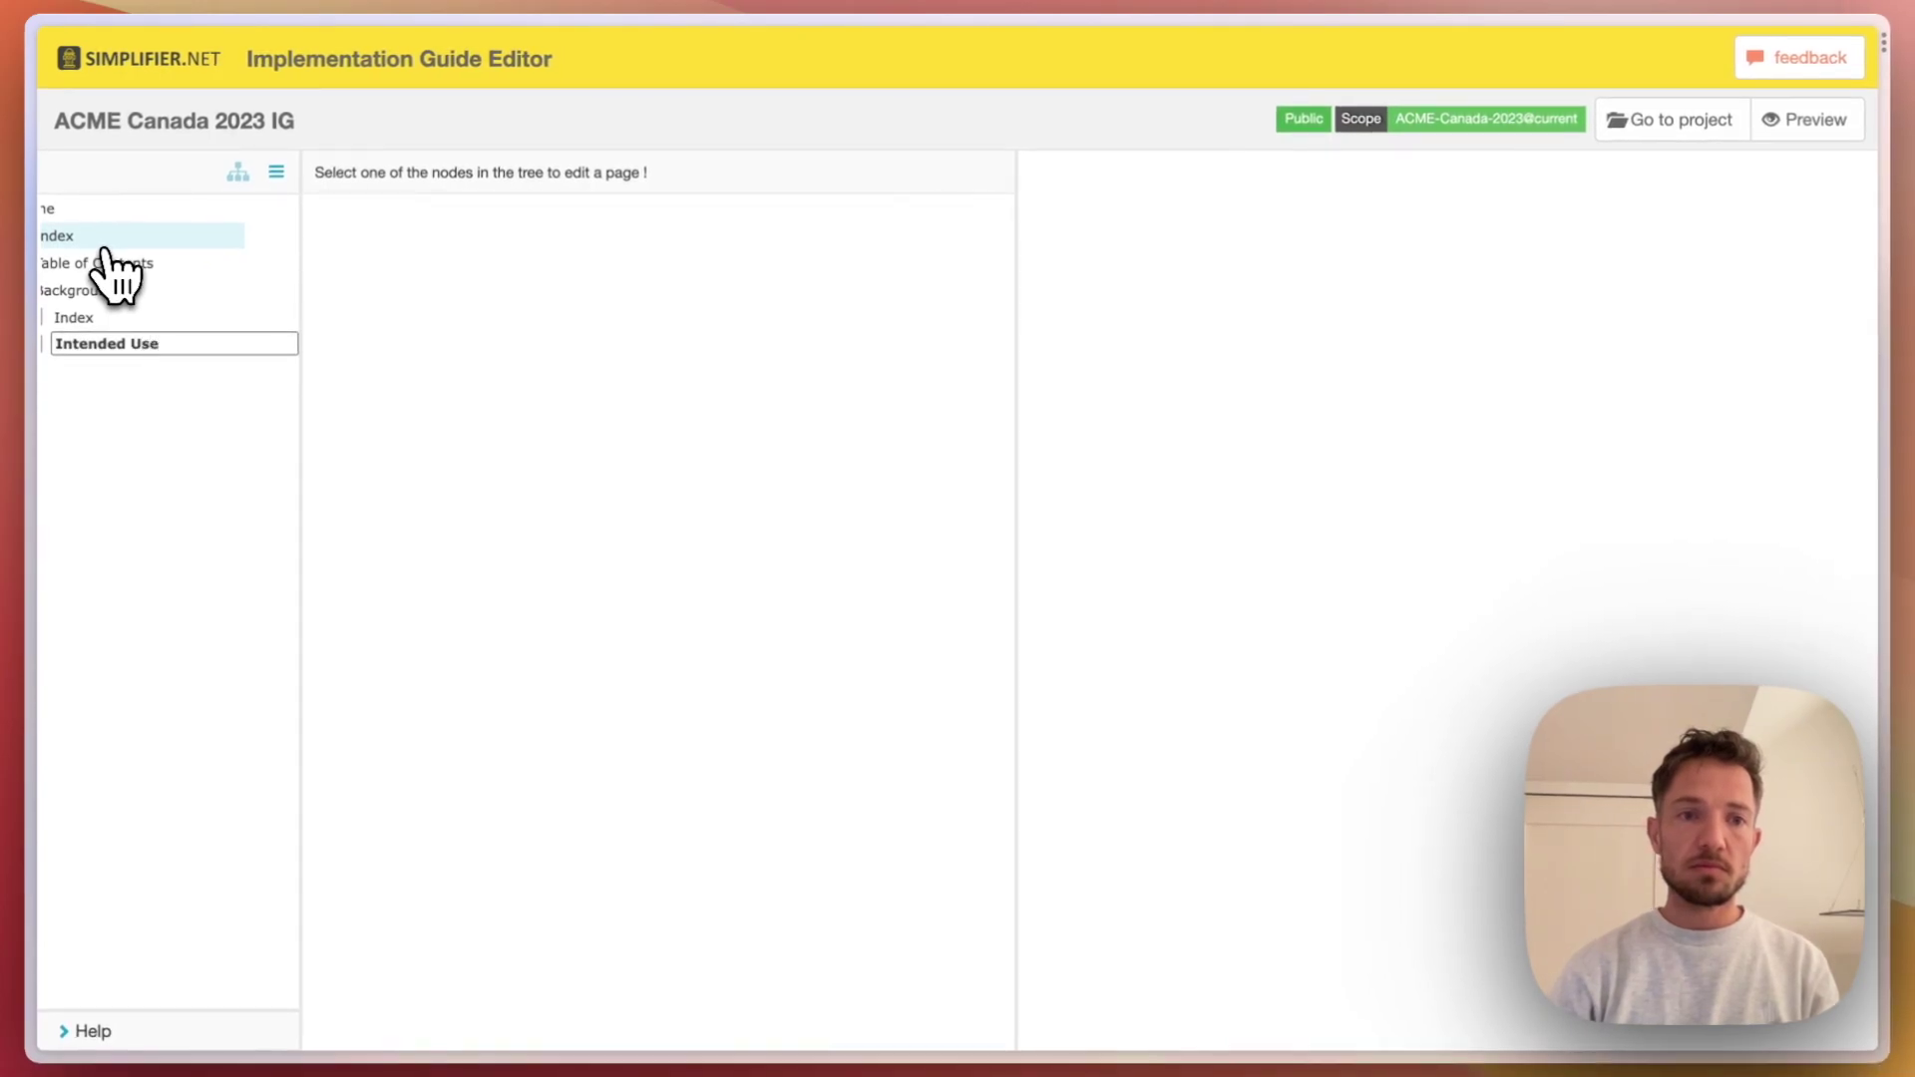
key(Return)
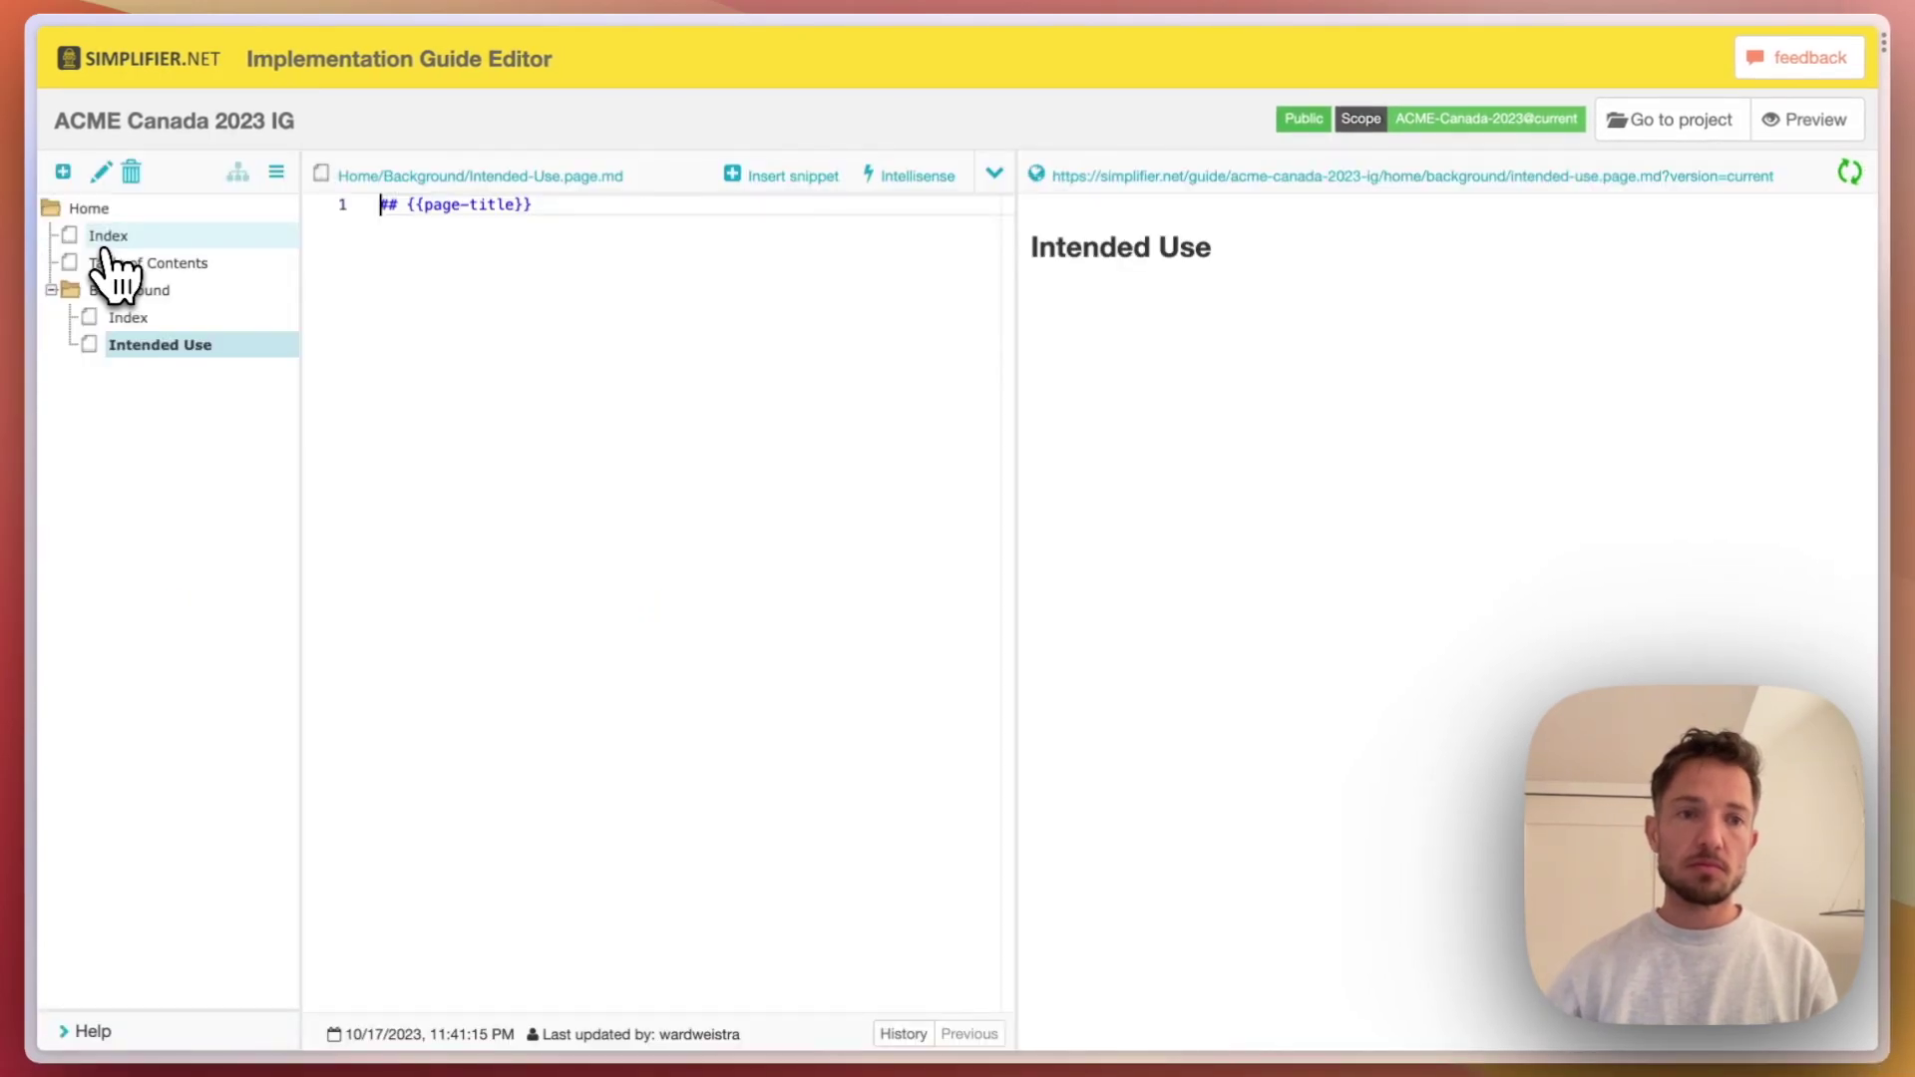
Add the pages "Scope", "Use Cases" and "Actors and Interactions" to the Background folder
click(85, 289)
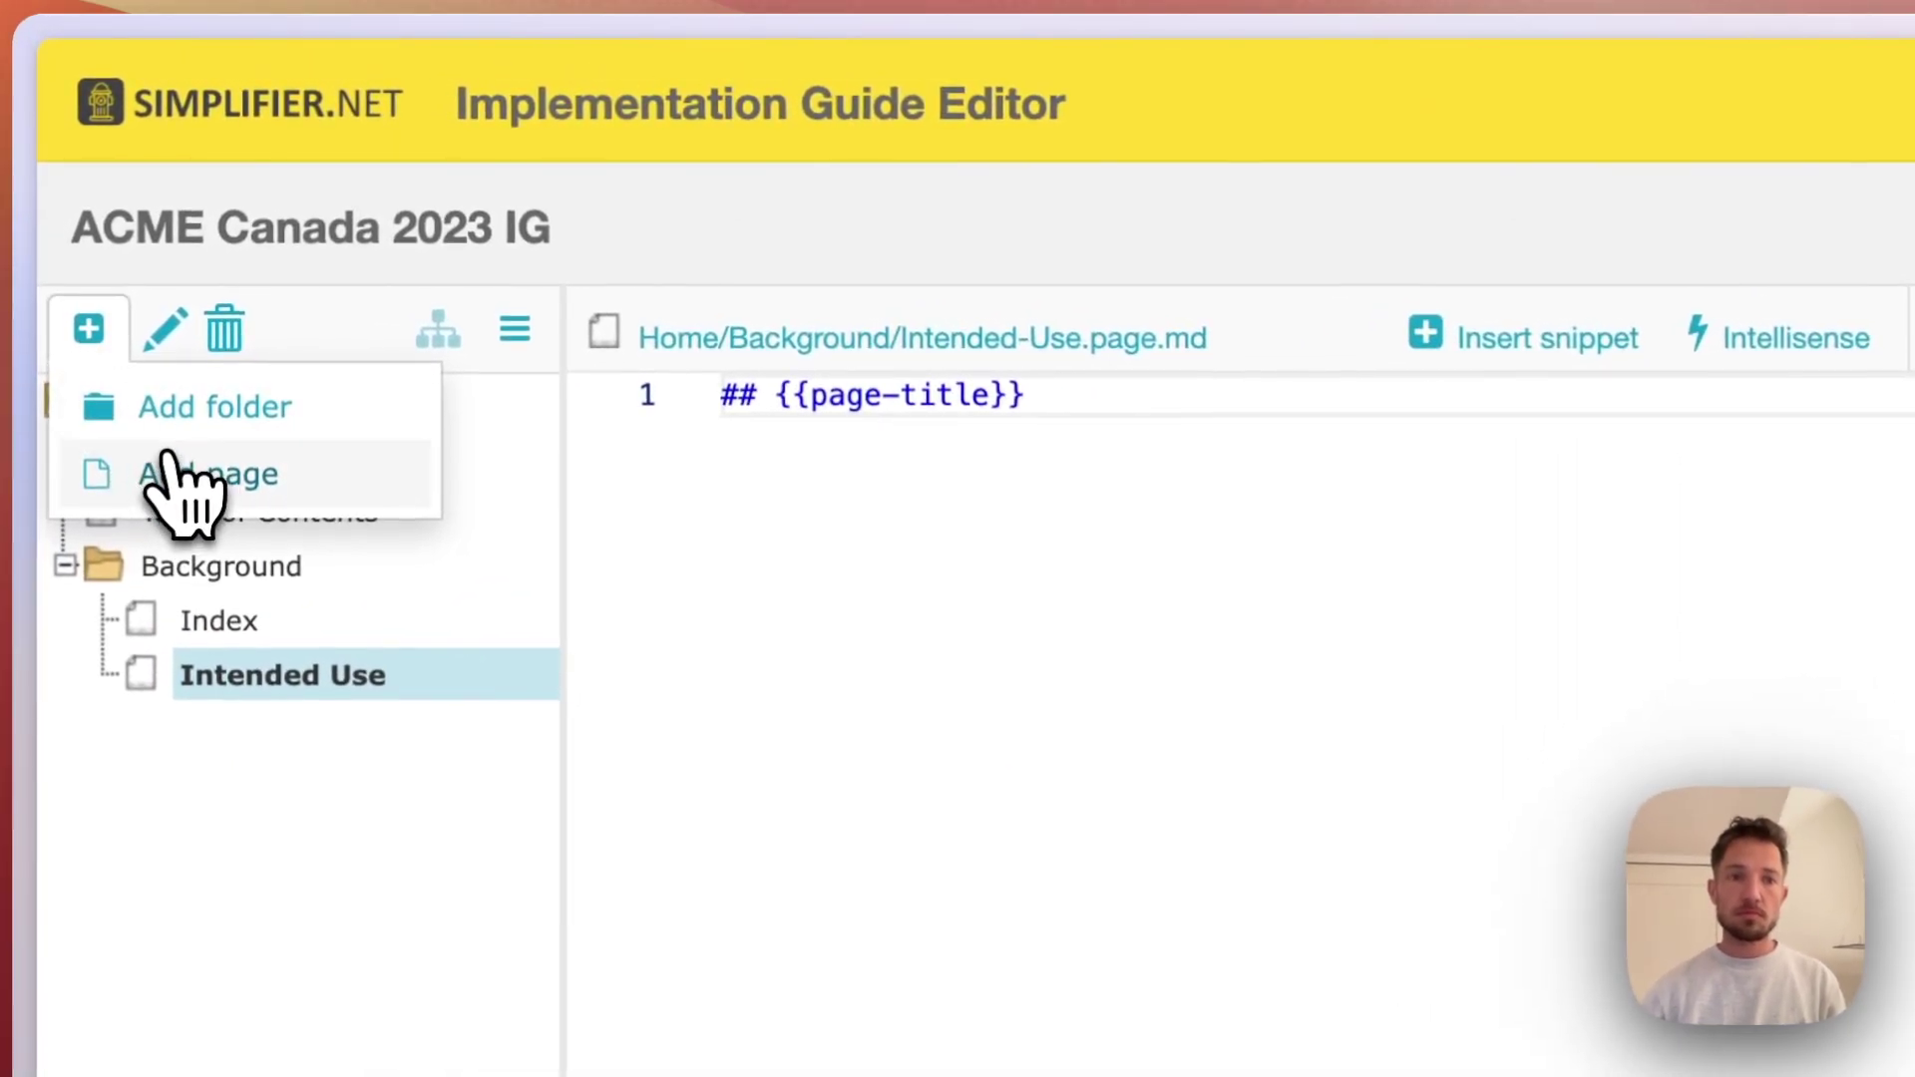
click(164, 414)
text(S)
text(cope)
key(Return)
text(Use Cases)
key(Return)
text(A)
text(ctors and Interactions)
key(Return)
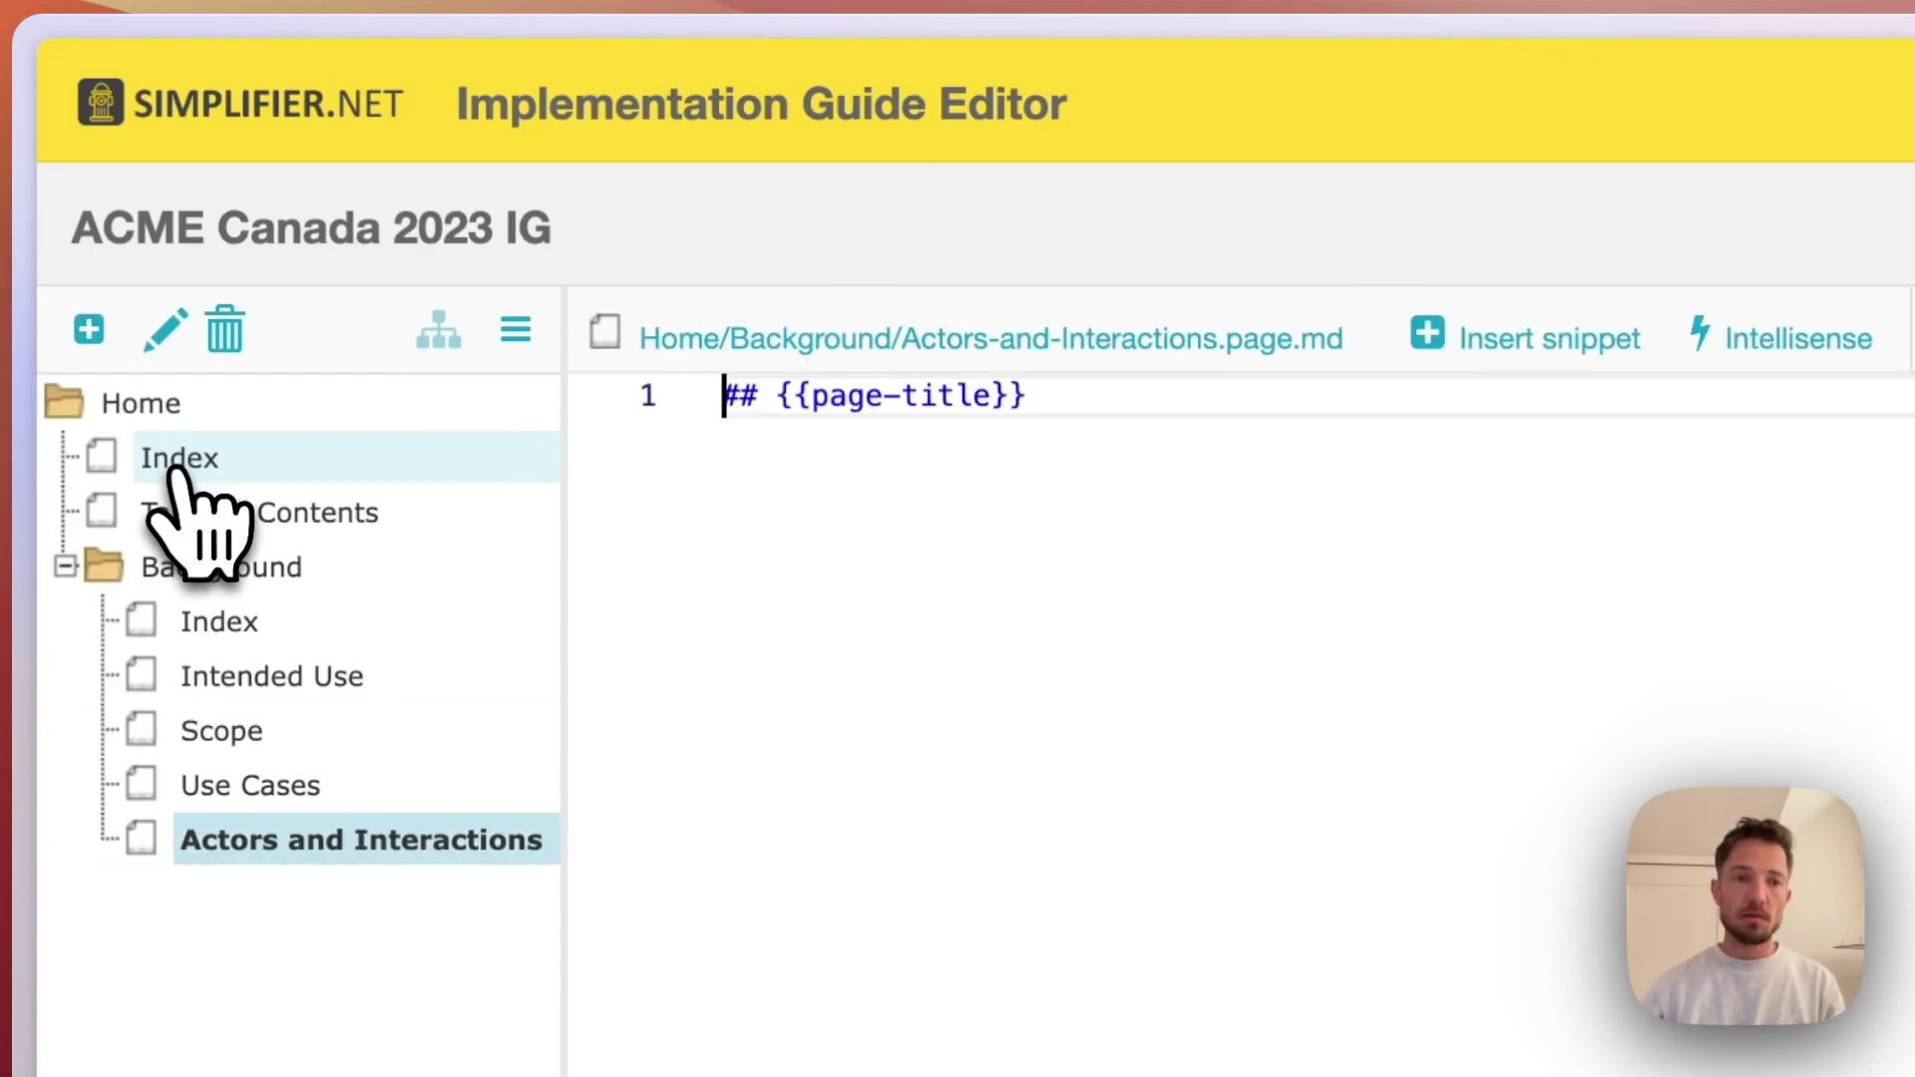
Add the pages "Definition of Terms" and "Information Model" to the Background folder
text(Definition of Terms)
key(Return)
text(U)
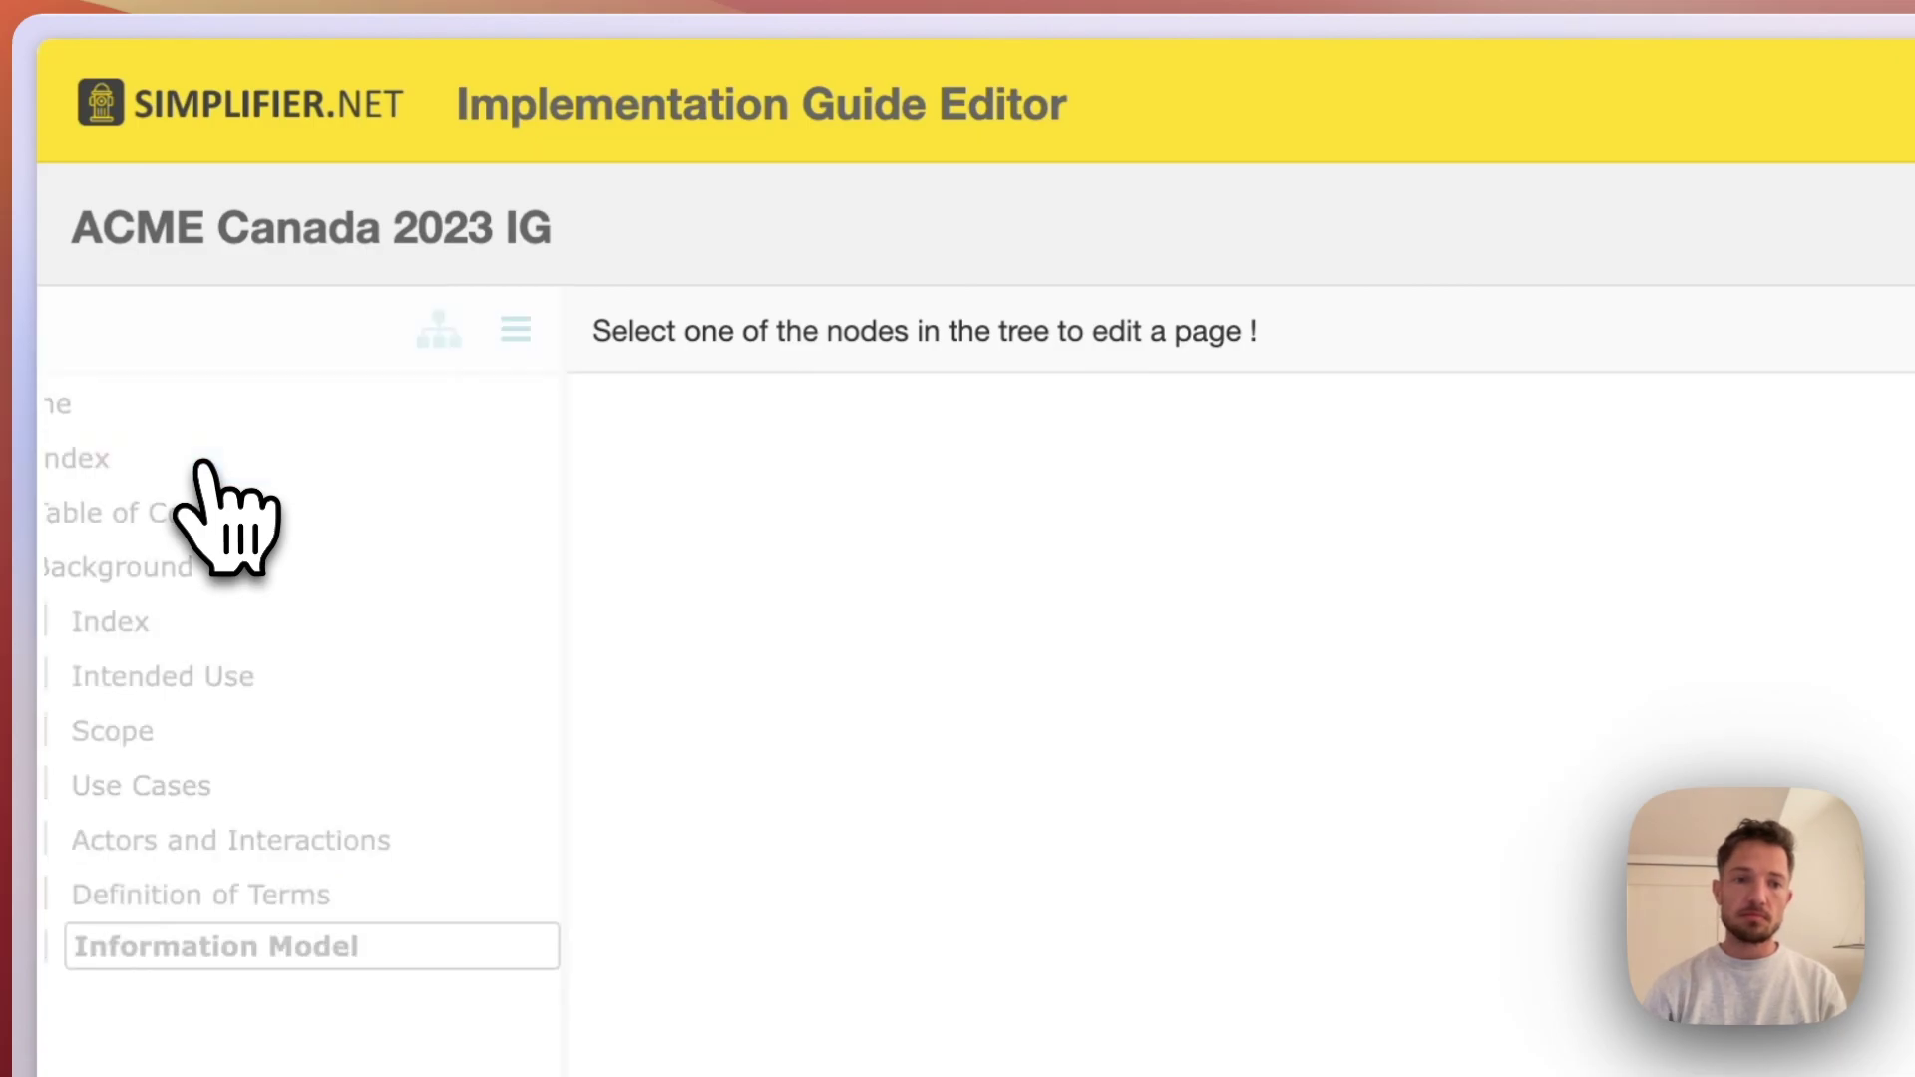
key(Return)
Add the pages "Security", "Examples" and "Downloads" directly under the Home folder
click(89, 329)
click(170, 475)
text(Security)
key(Return)
text(Exampl)
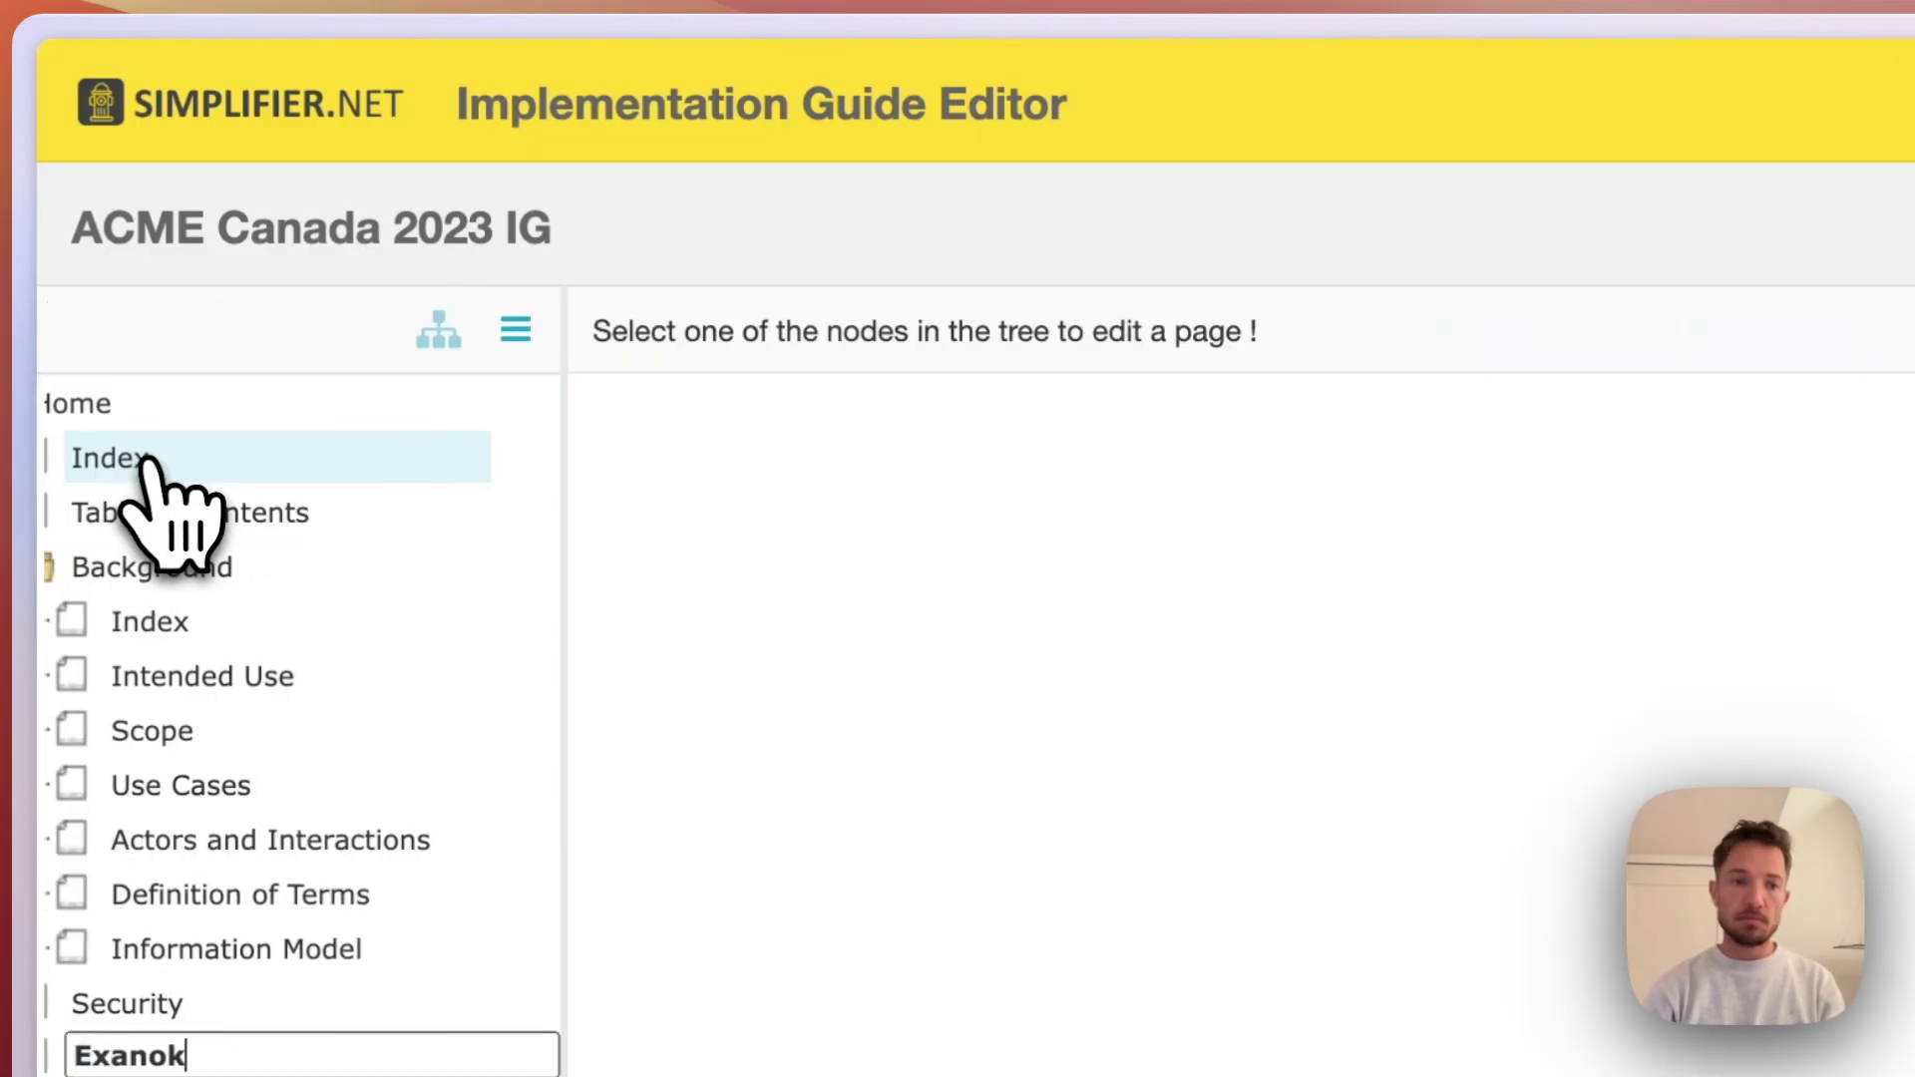
text(es)
key(Return)
click(72, 265)
click(170, 376)
text(Downlo)
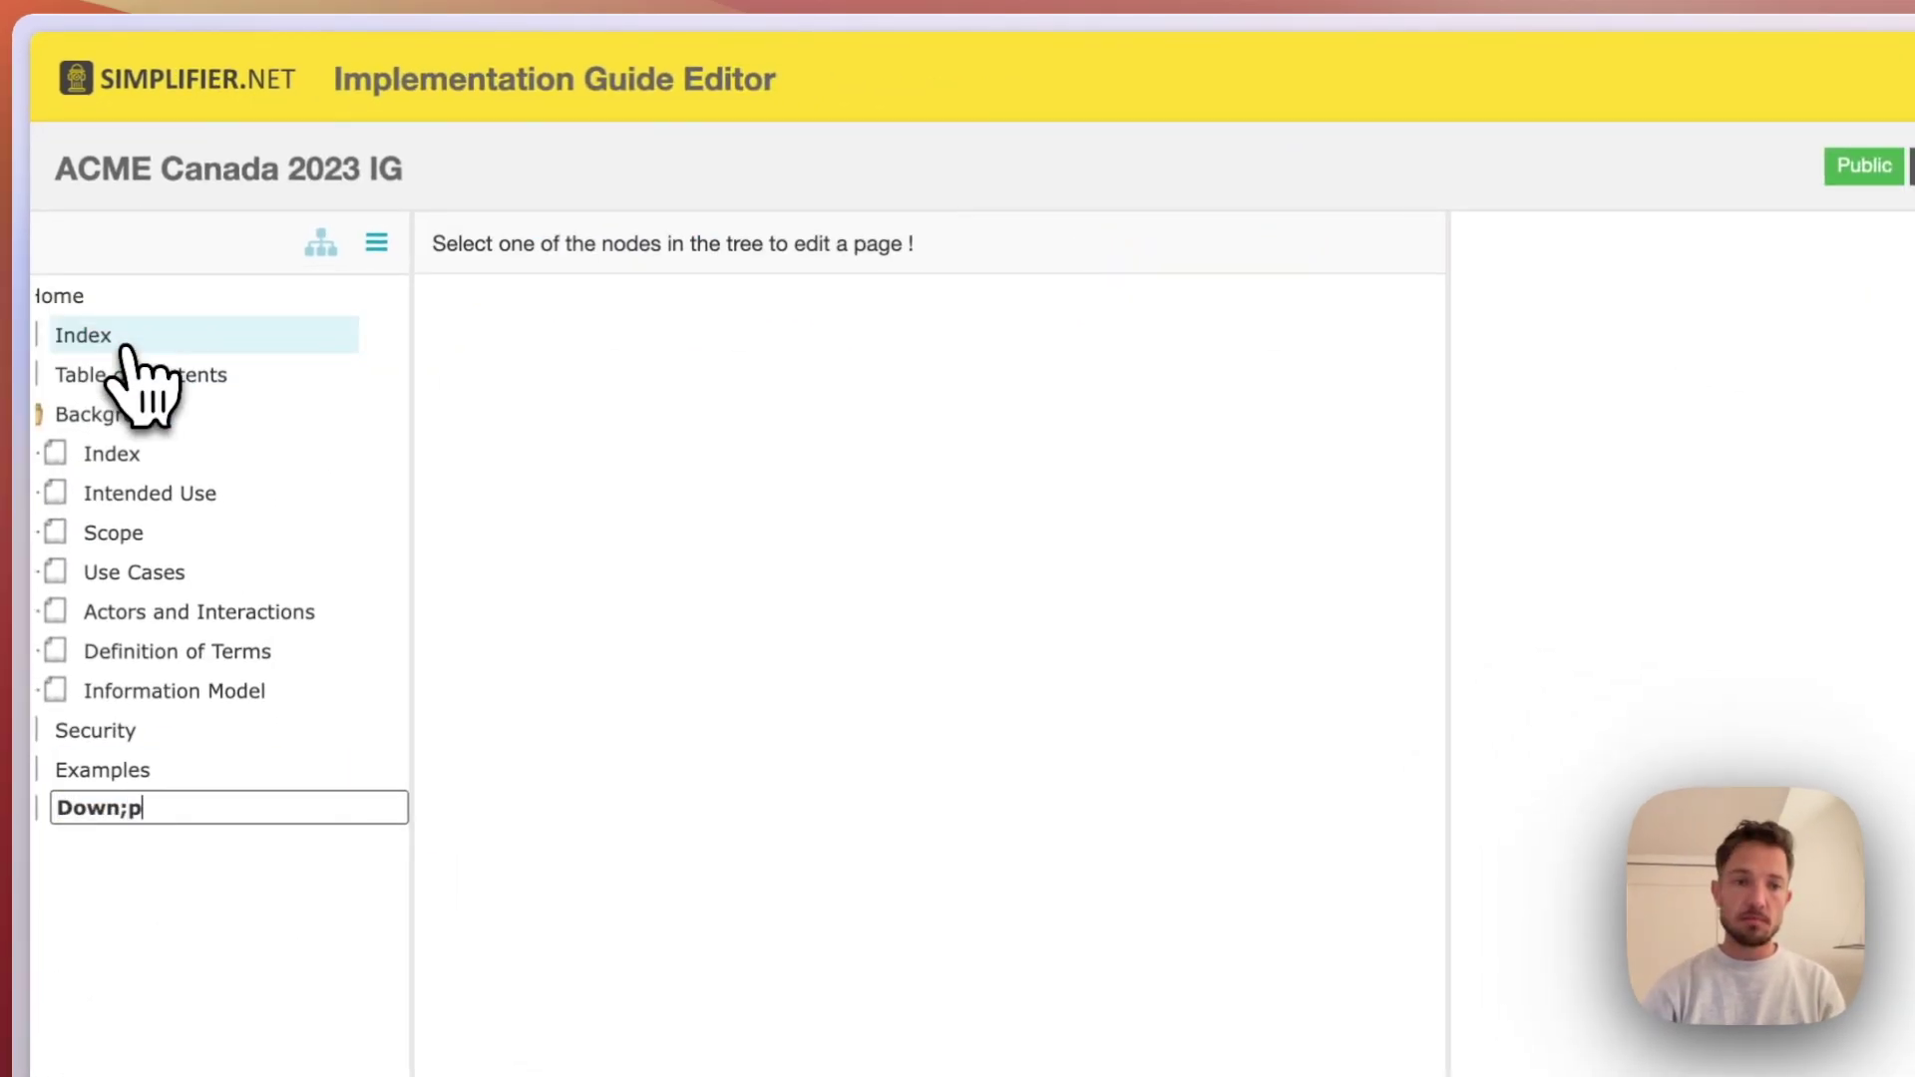
text(ads)
key(Return)
Add a "FHIR Artifacts" folder under Home and place it between the Background folder and the Security page
right_click(105, 295)
click(164, 344)
text(FHIR Artifacts)
key(Return)
drag(60, 846, 51, 735)
drag(51, 808, 71, 865)
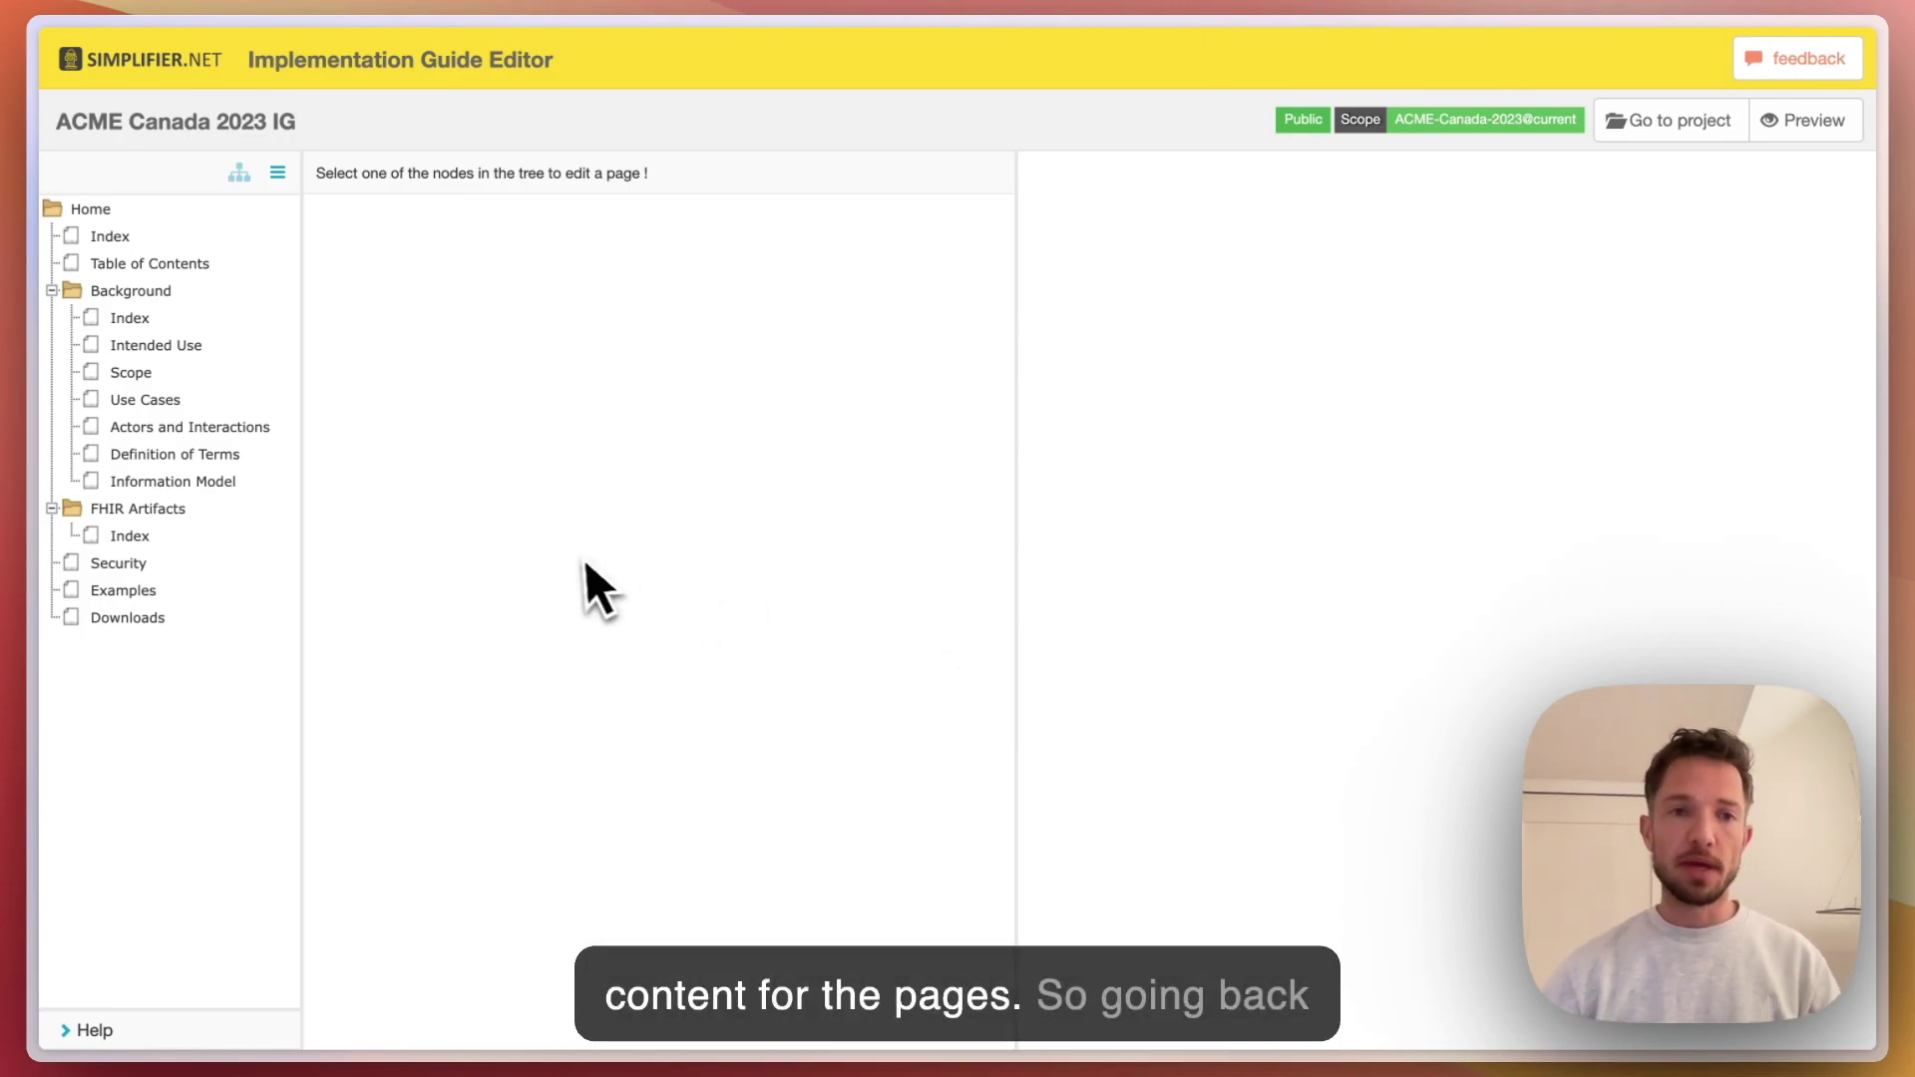
Open the Home folder's Index page and examine its guidance links in the source and the rendered page
click(110, 236)
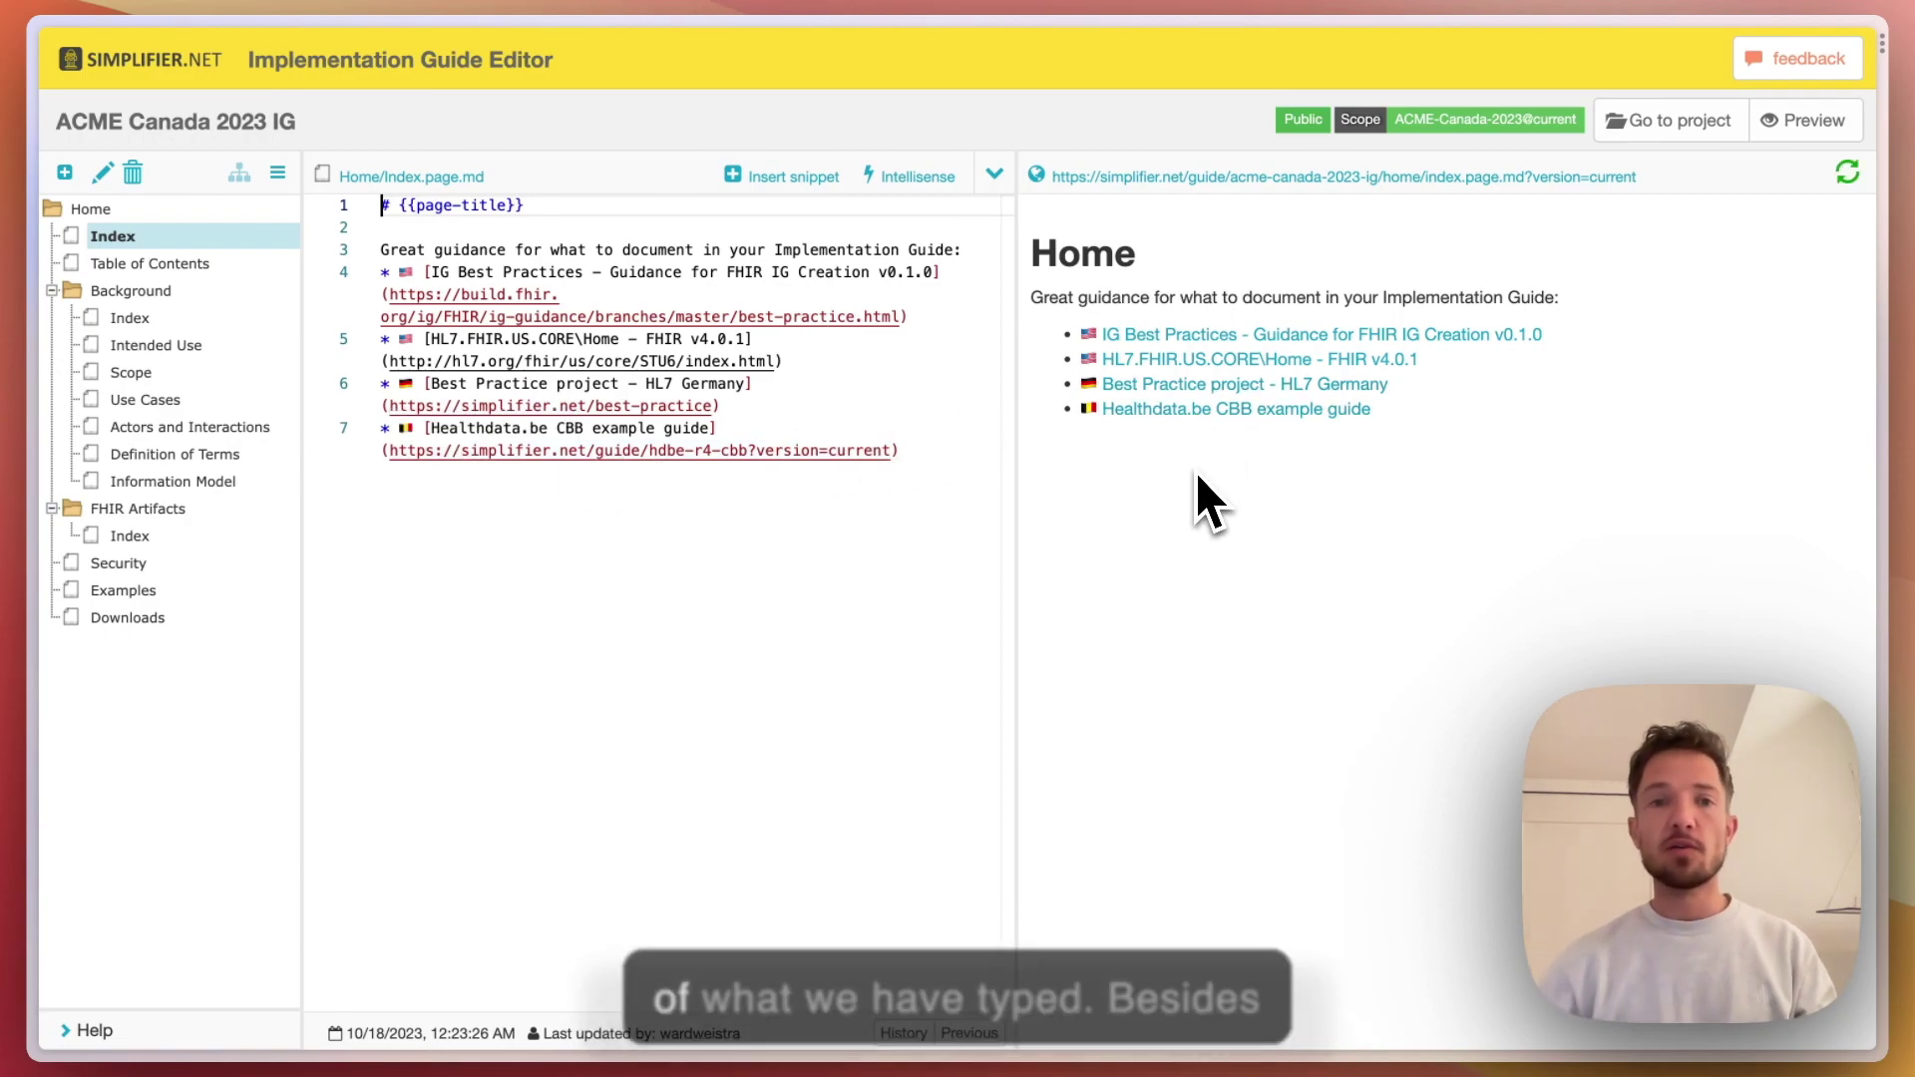
click(909, 526)
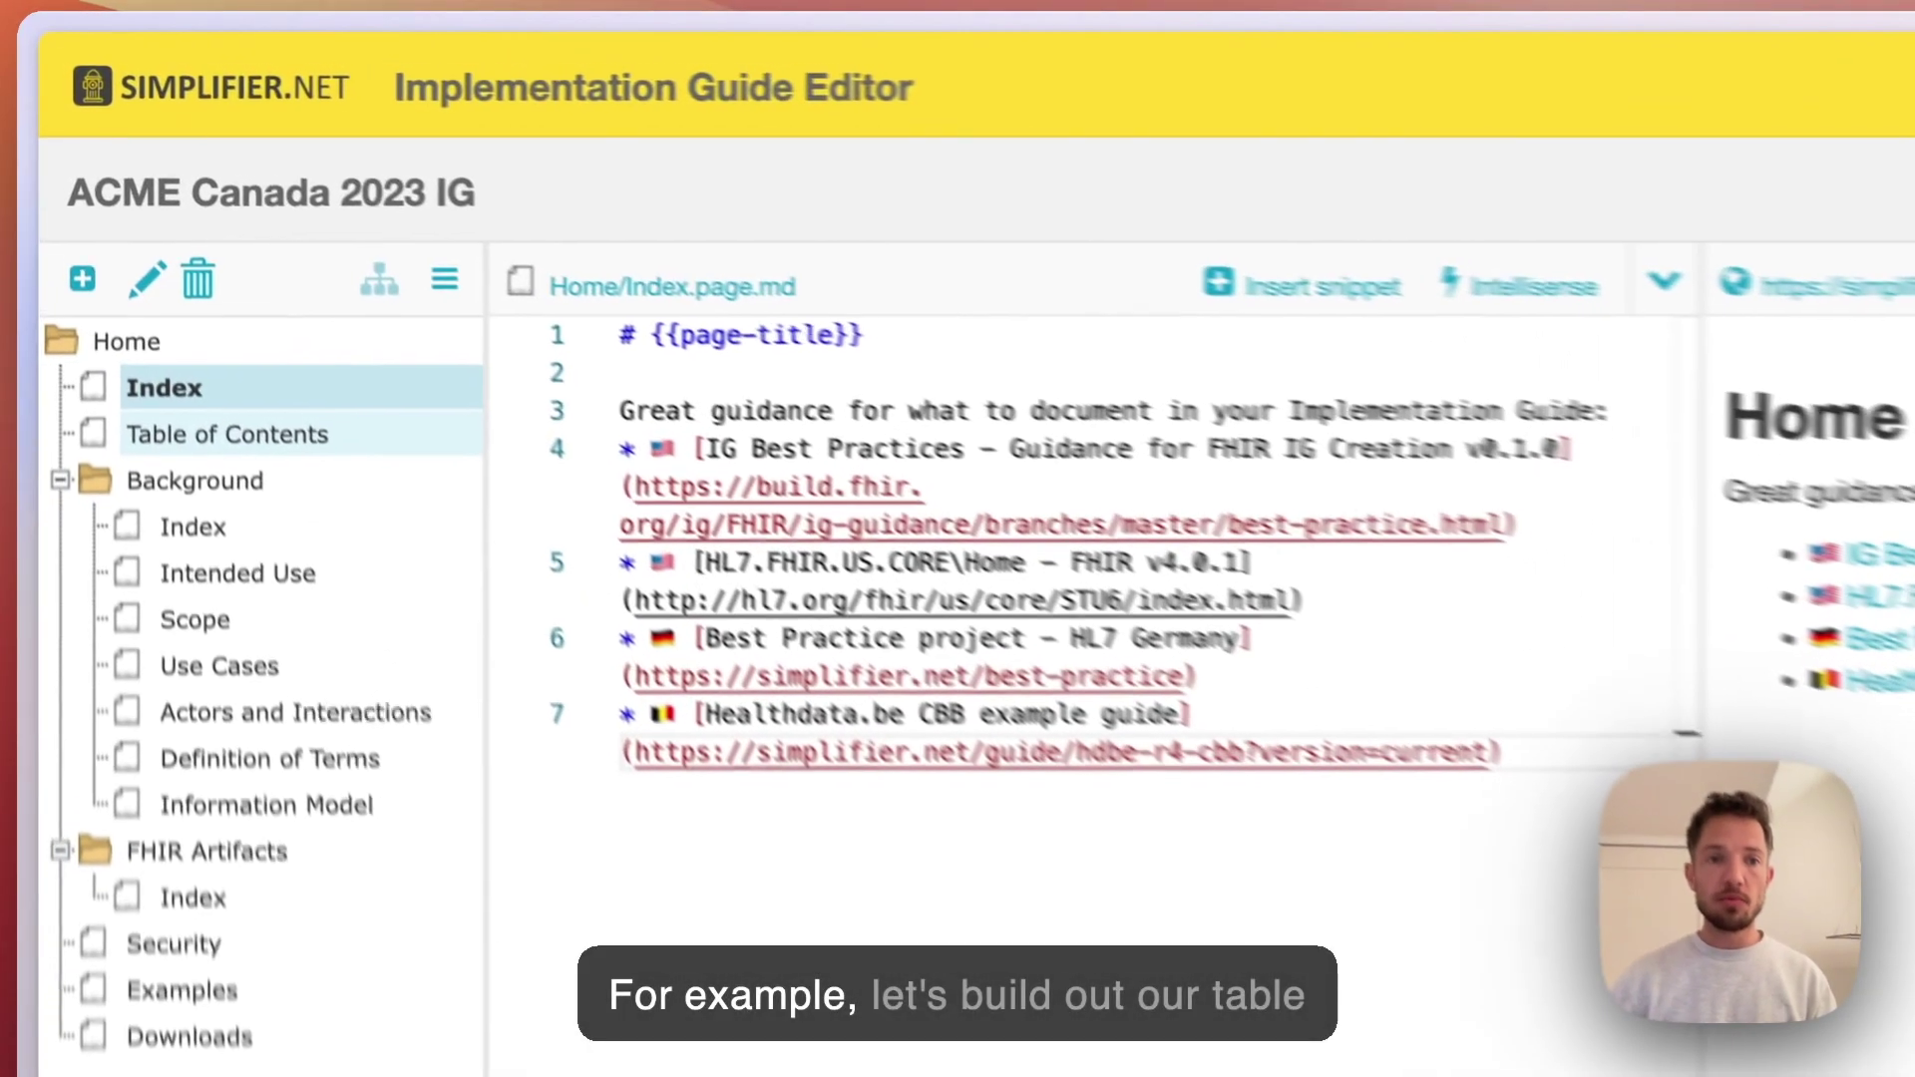
Add the widget {{index:root}} below the page title on the Table of Contents page and refresh its rendered view
click(150, 263)
click(519, 271)
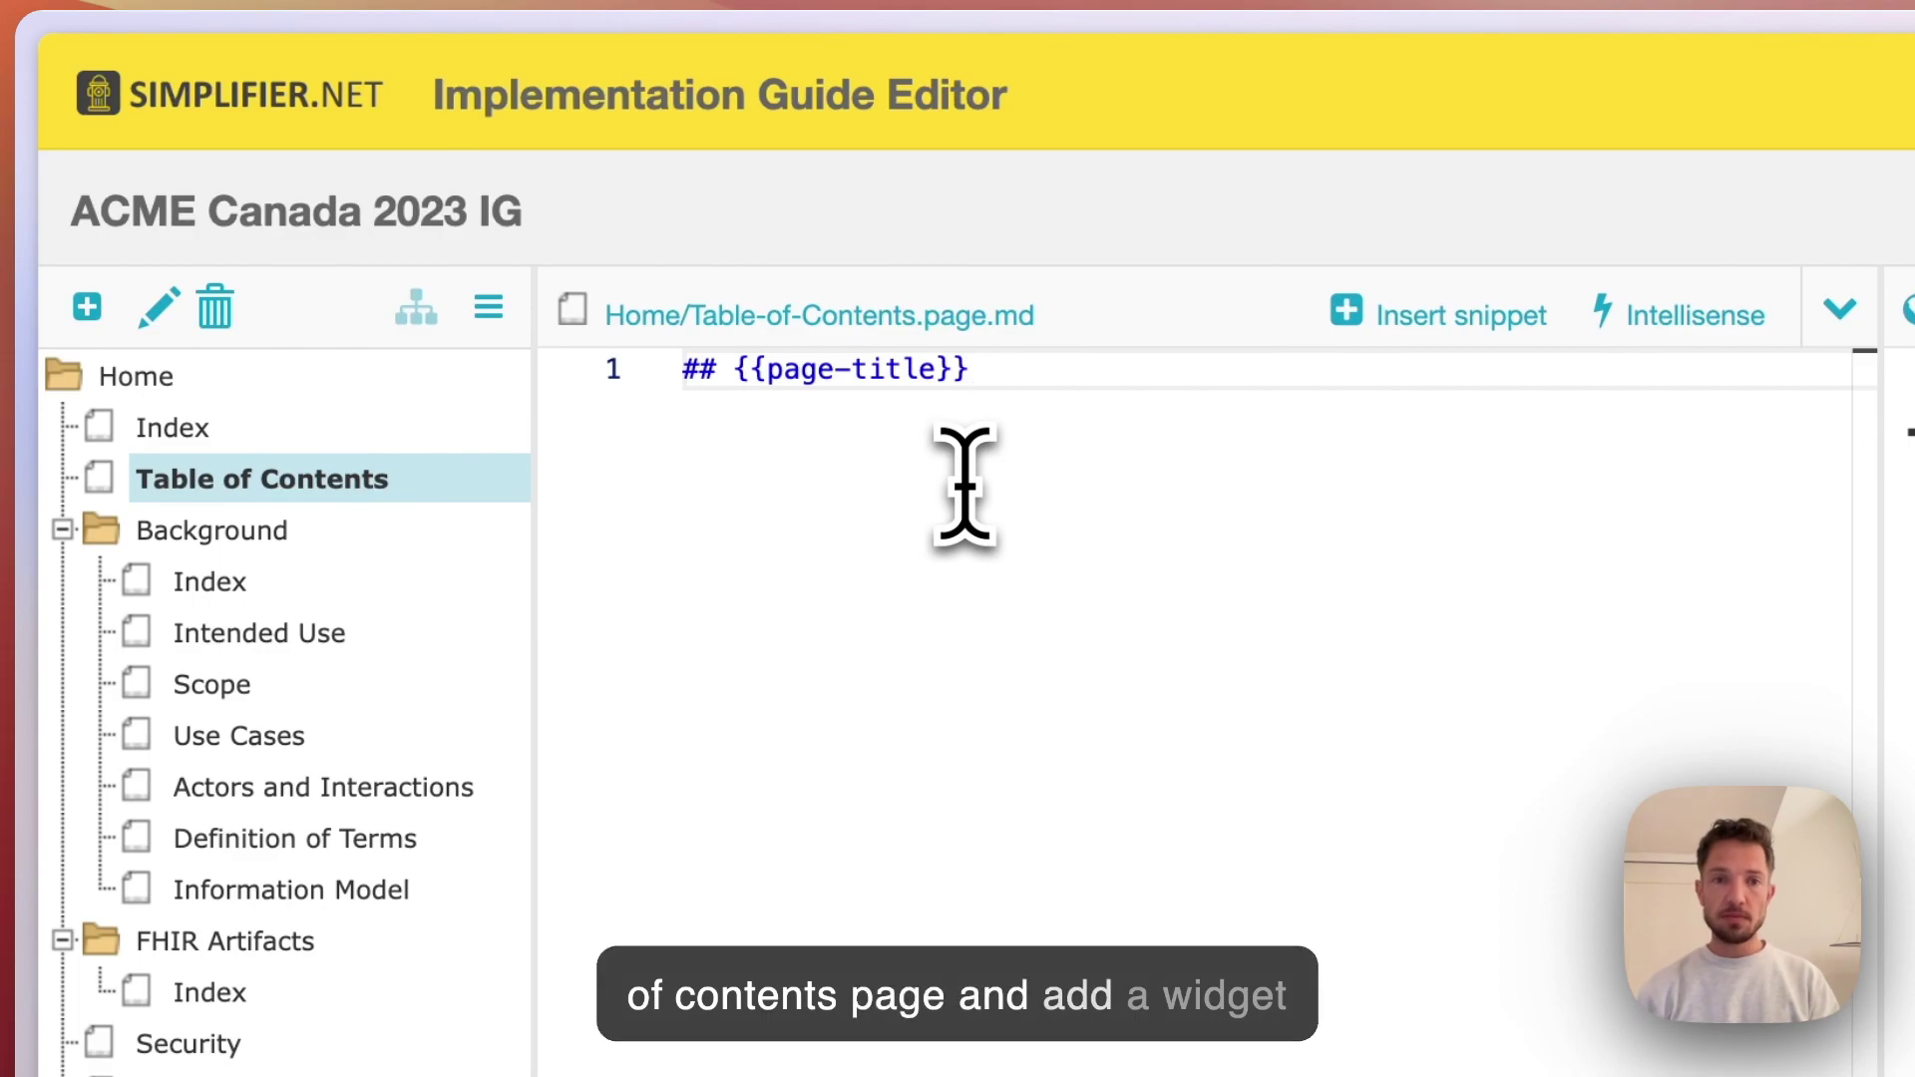
key(Return)
key(Return)
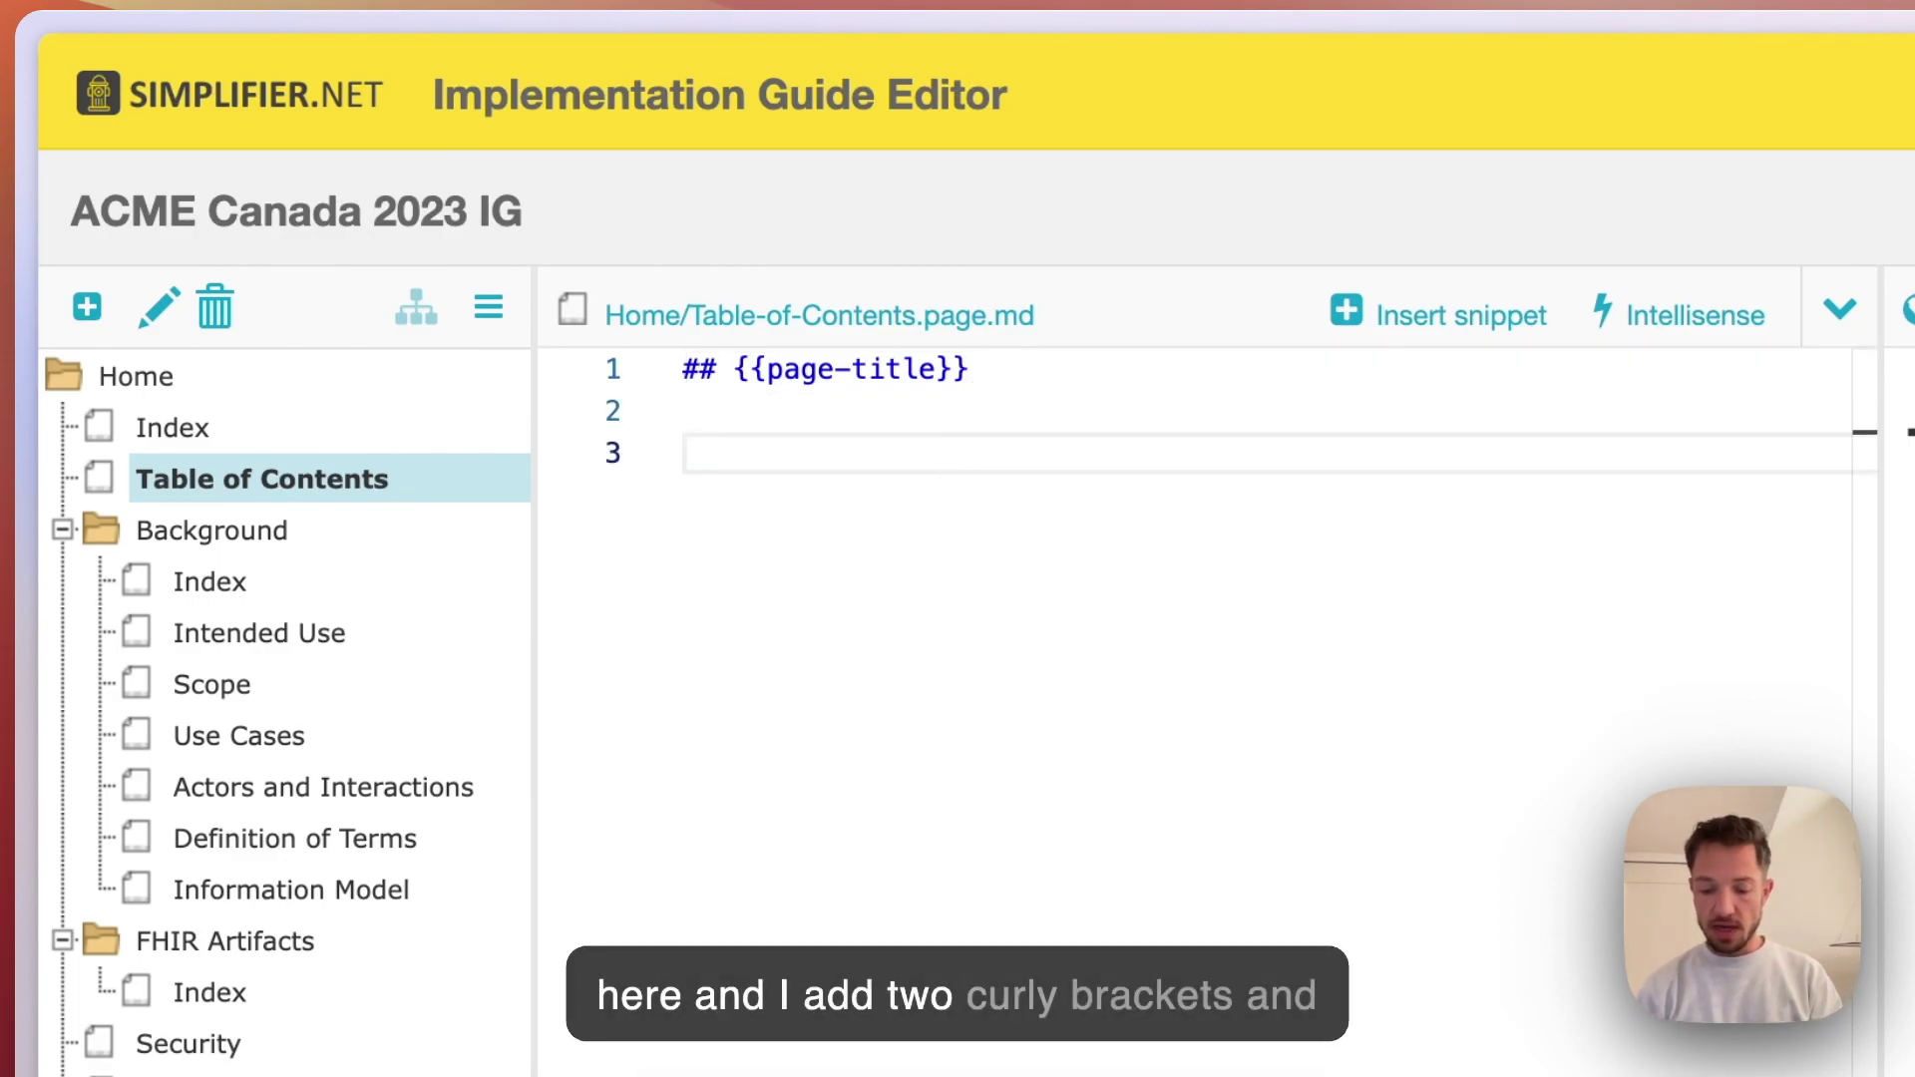
text({{)
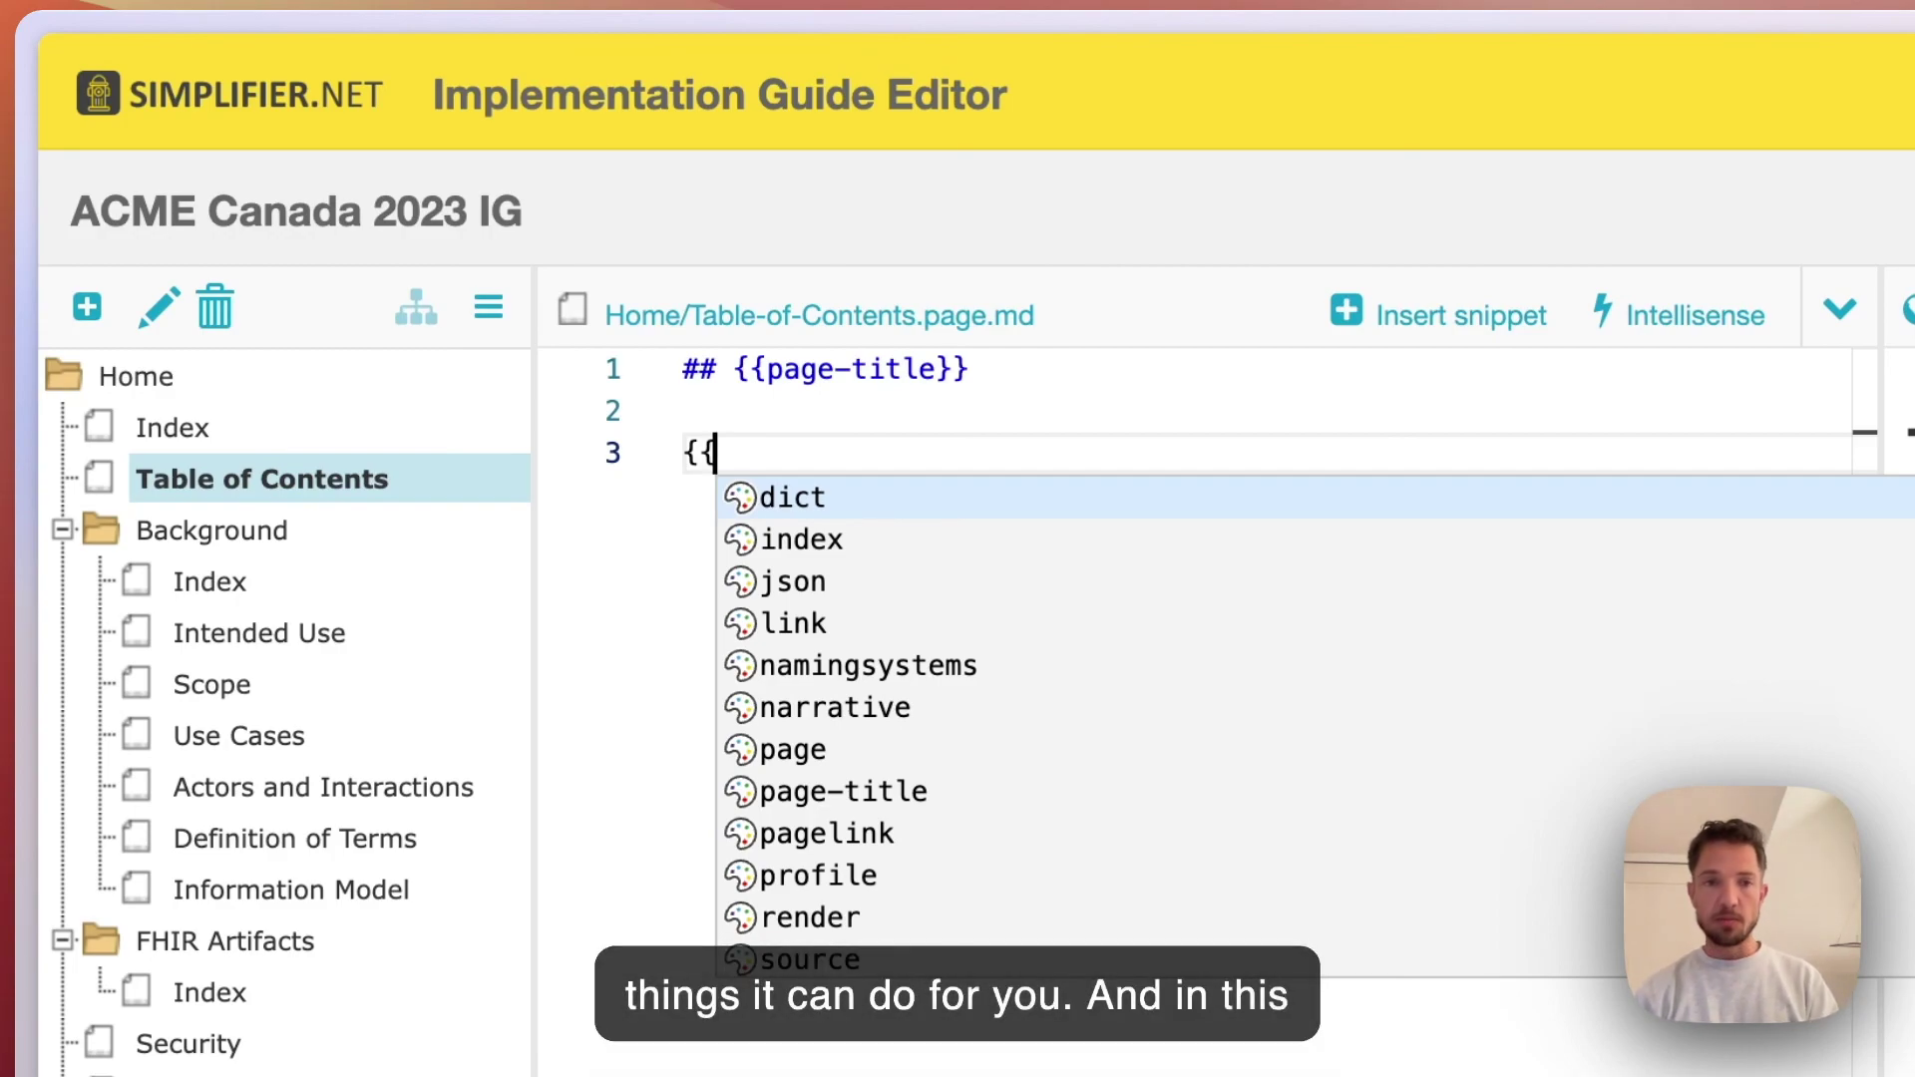
text(in)
key(Return)
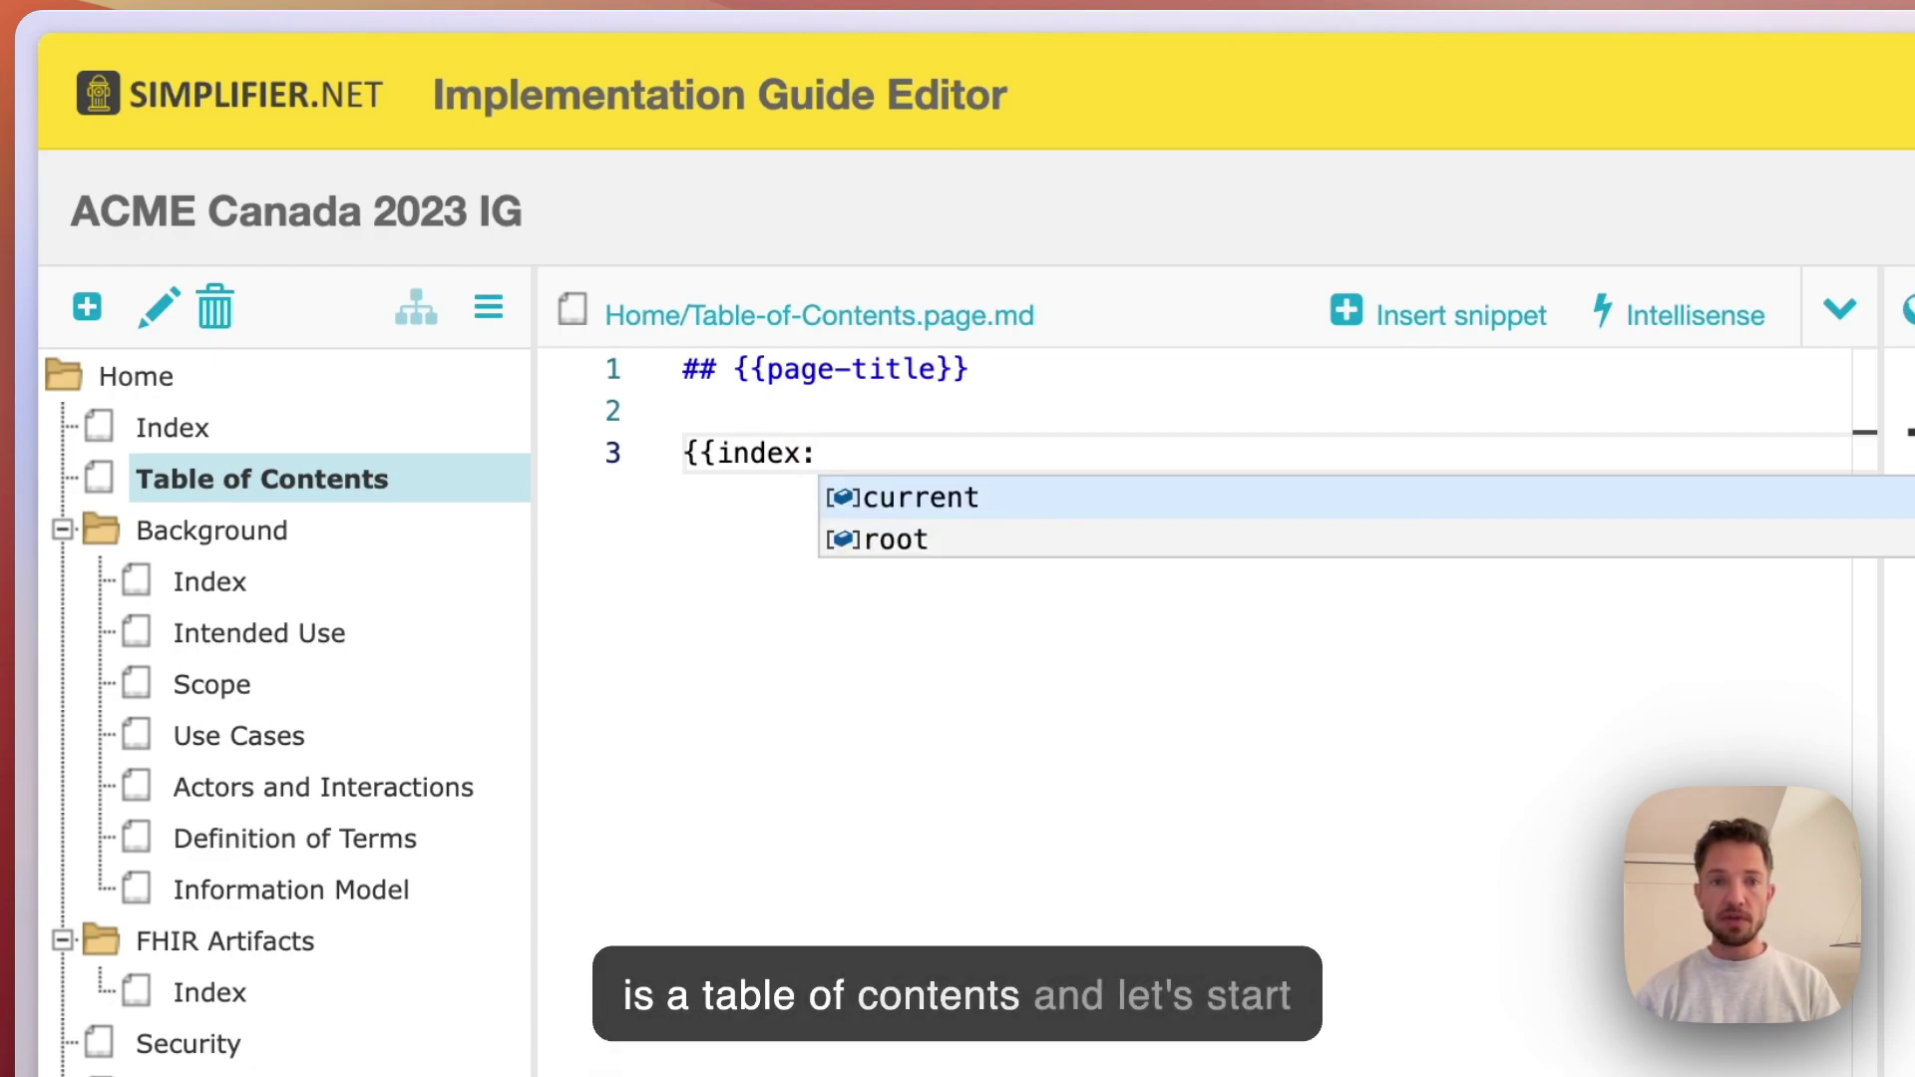
key(Down)
key(Return)
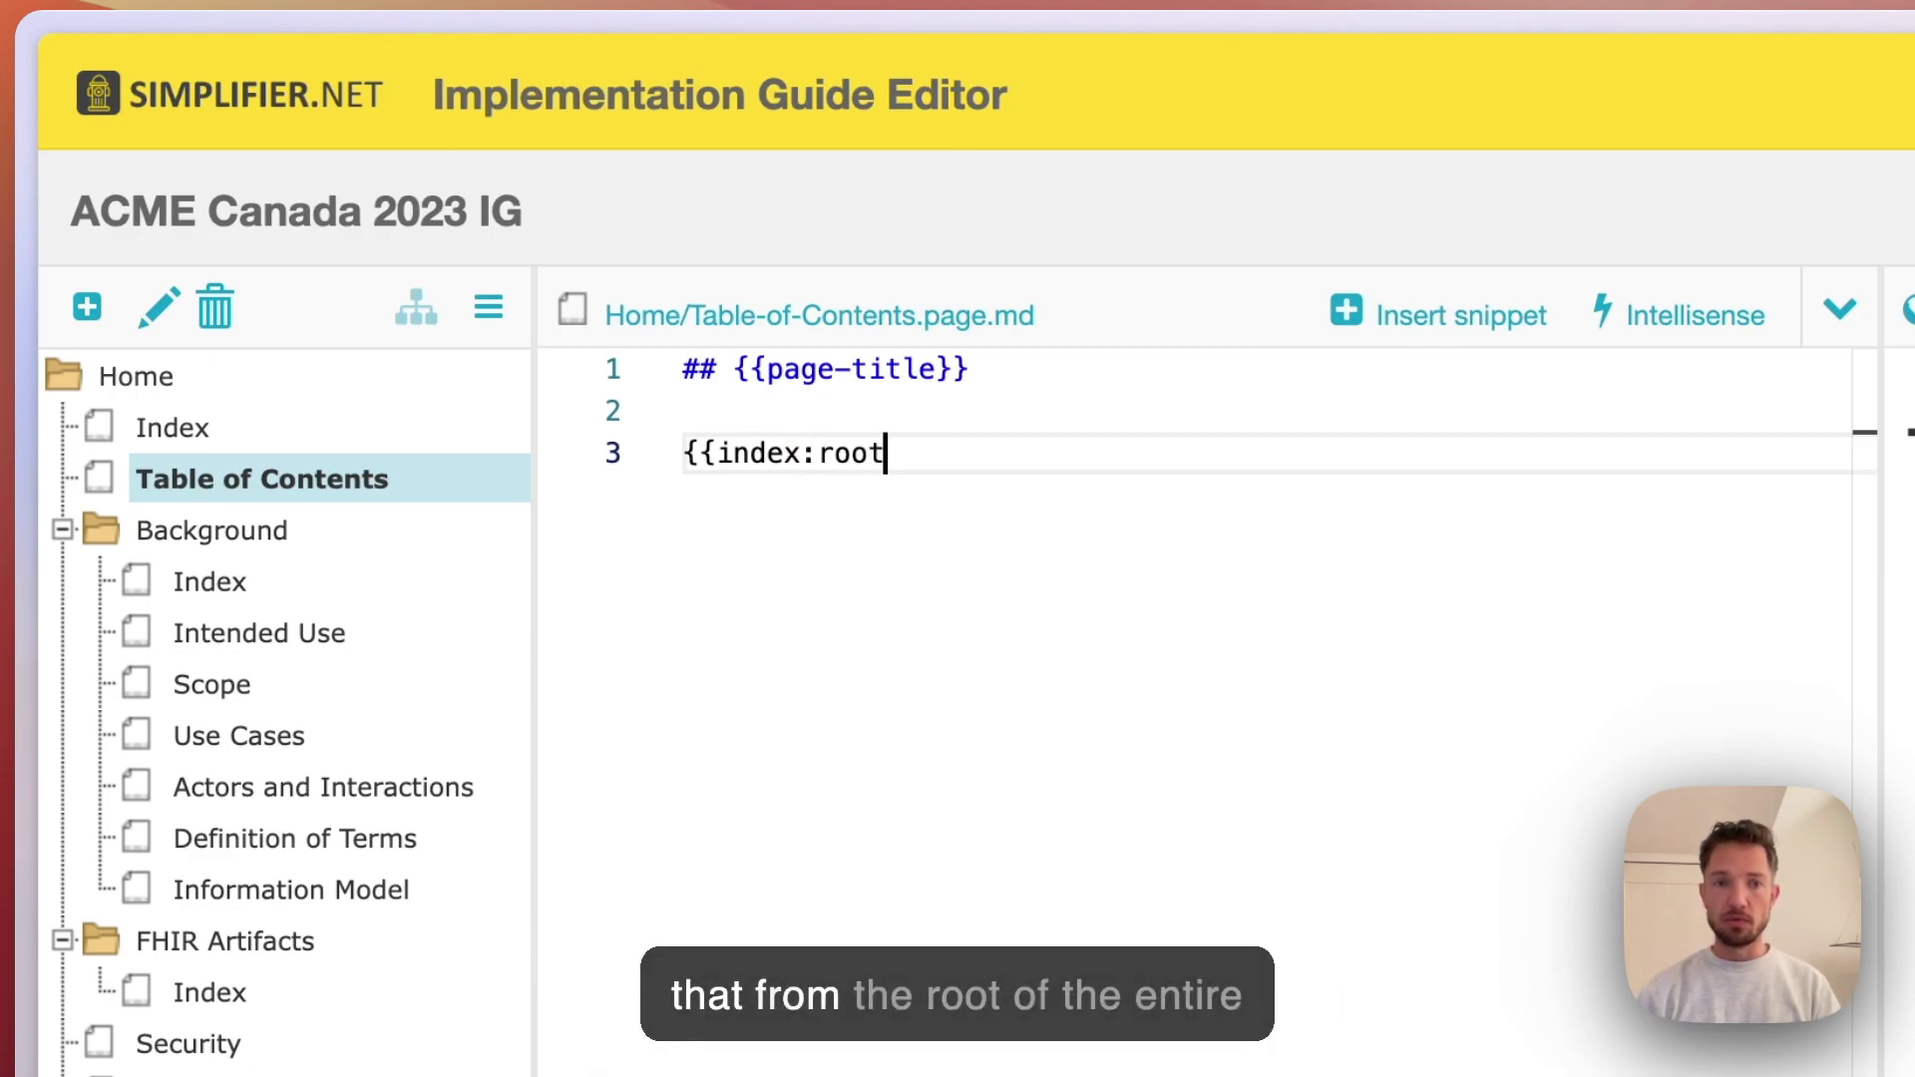
text(}})
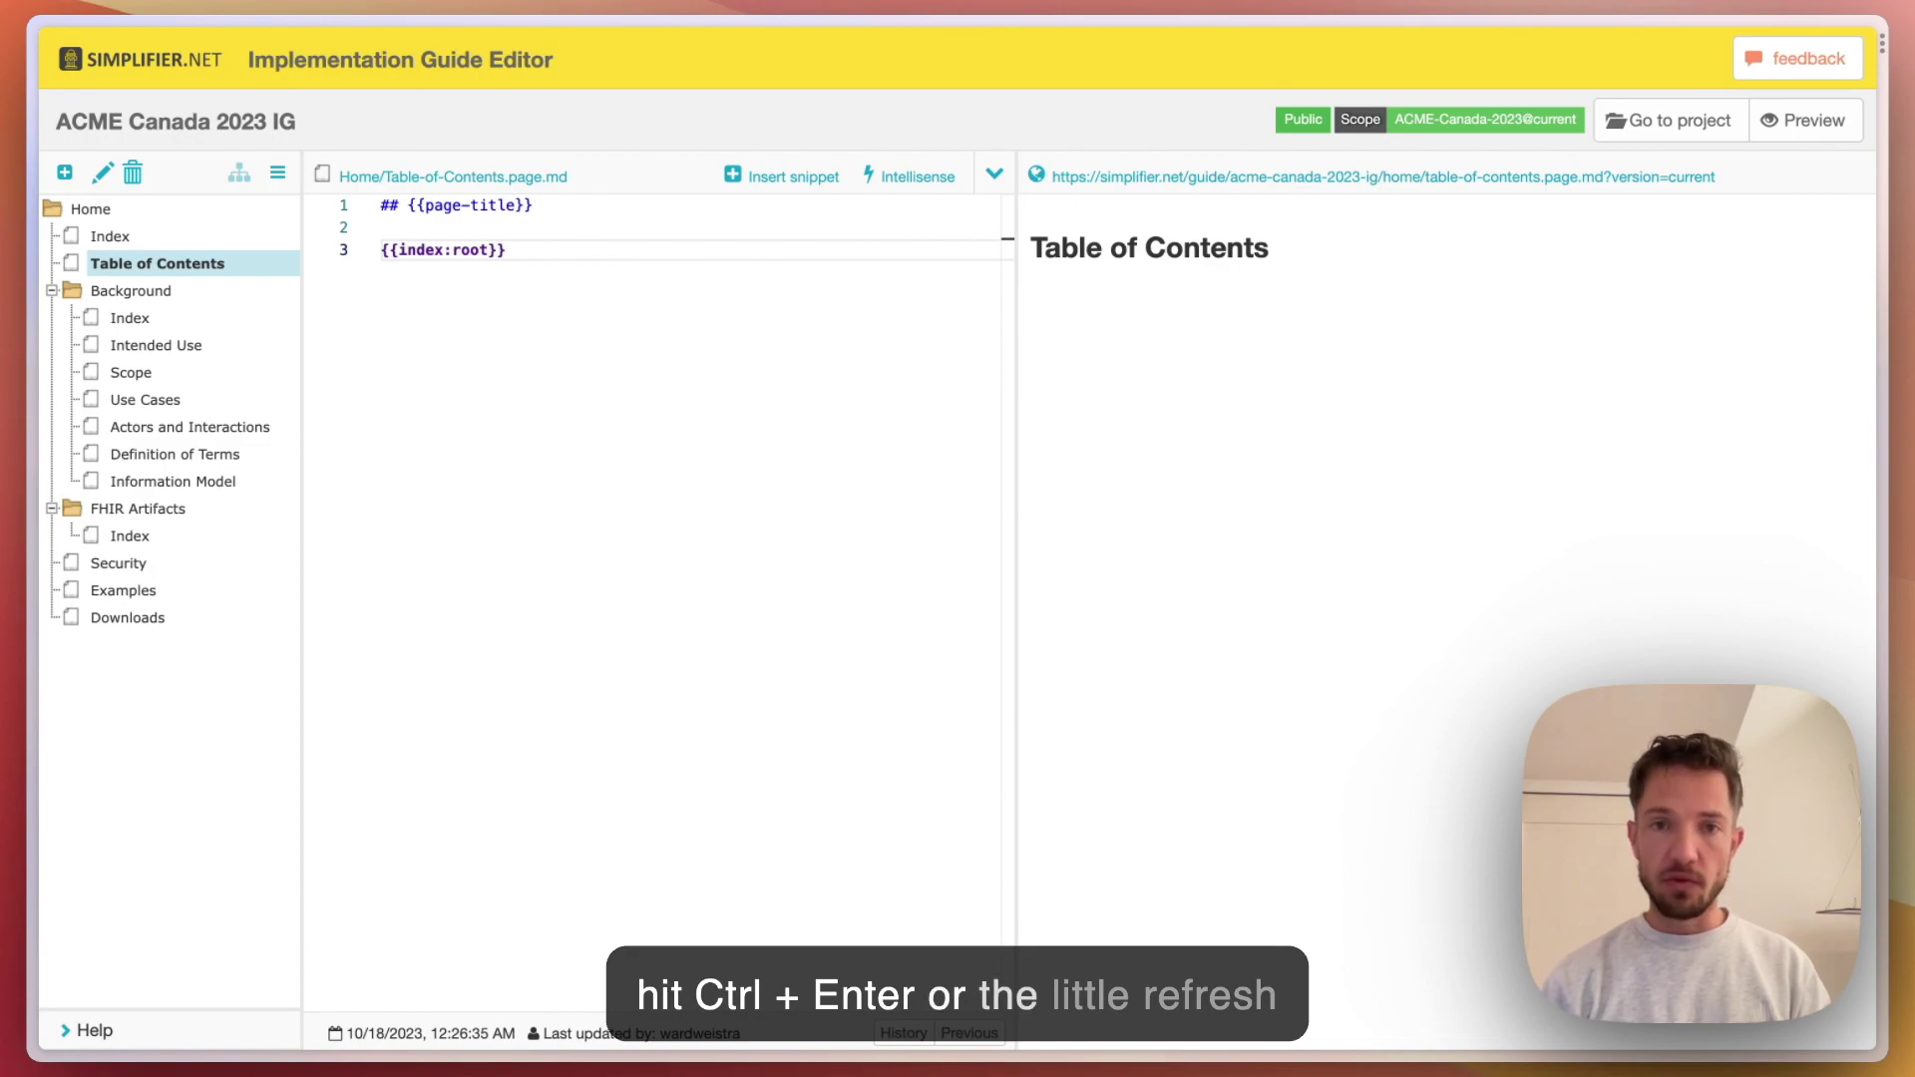
key(ctrl+Return)
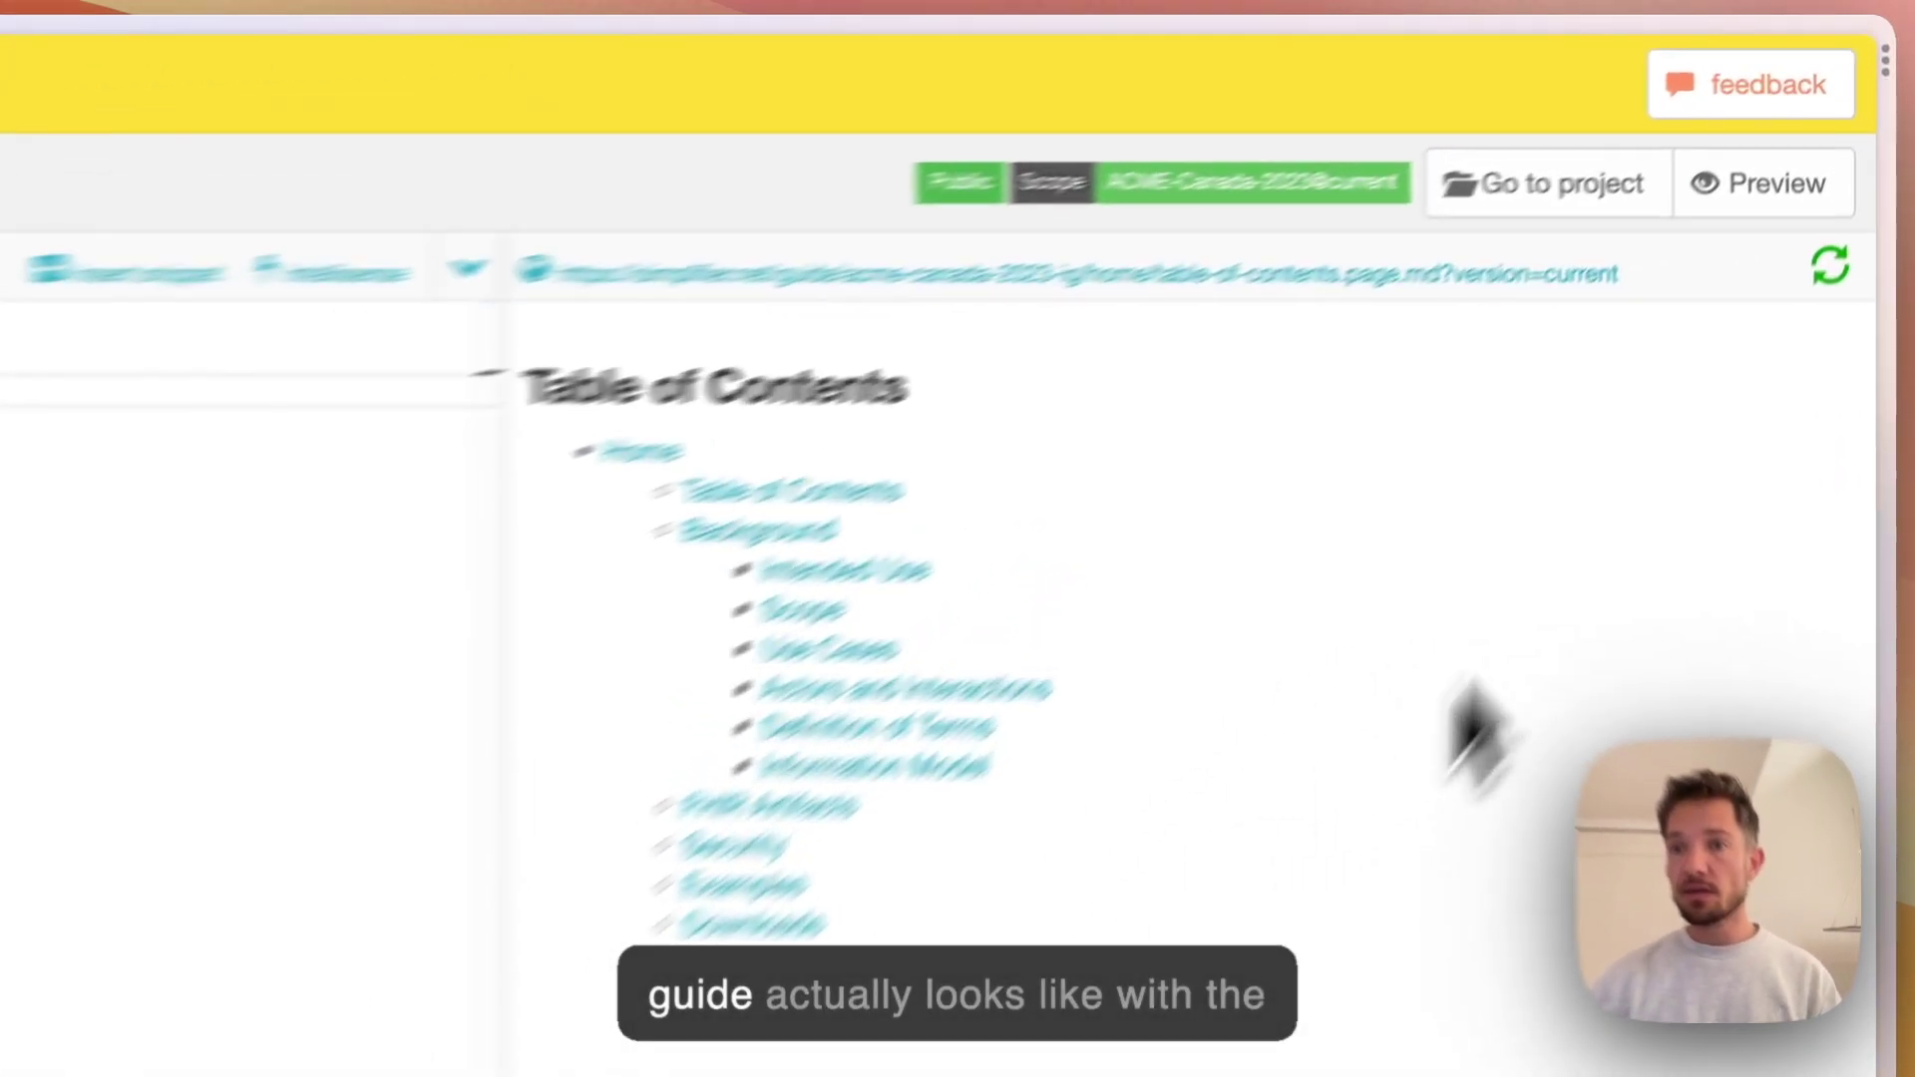
Preview the guide with its current styling, view its Home page, and return to the editor
click(1707, 257)
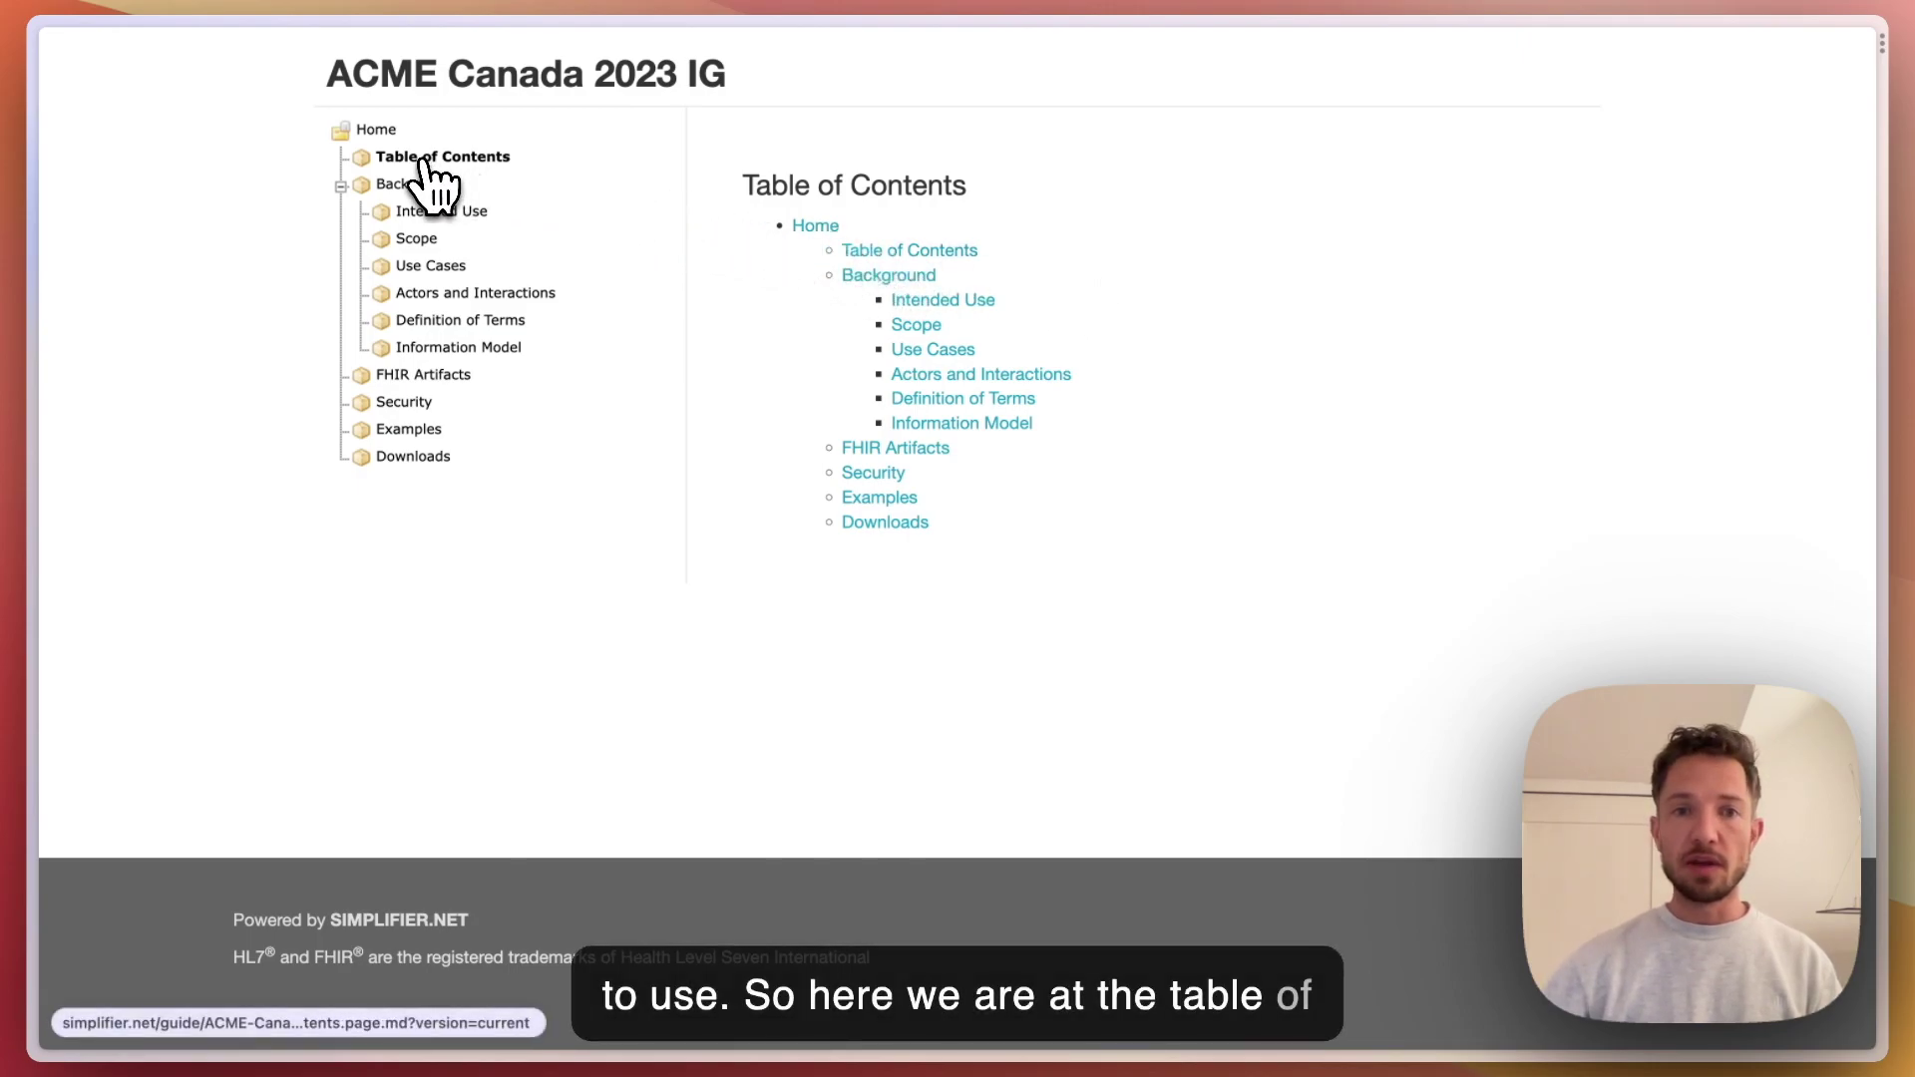
click(597, 210)
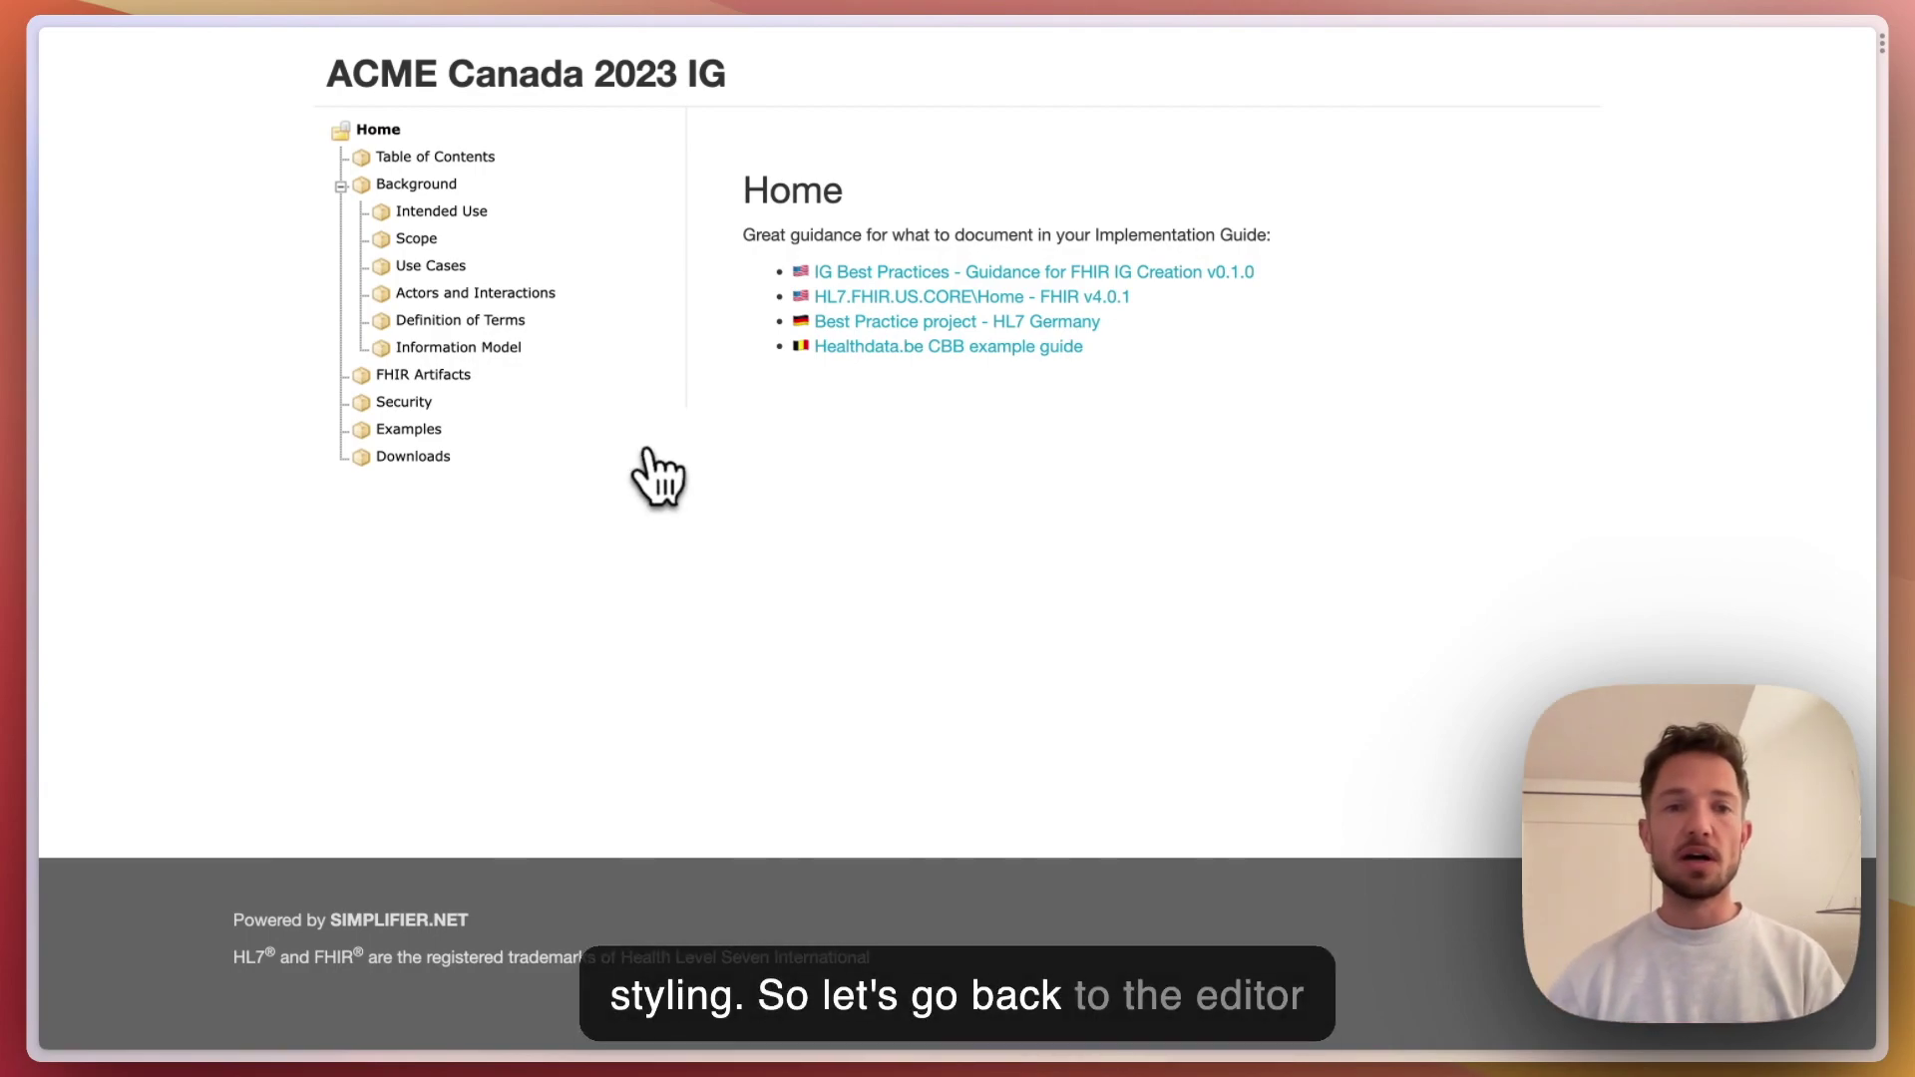
key(super+w)
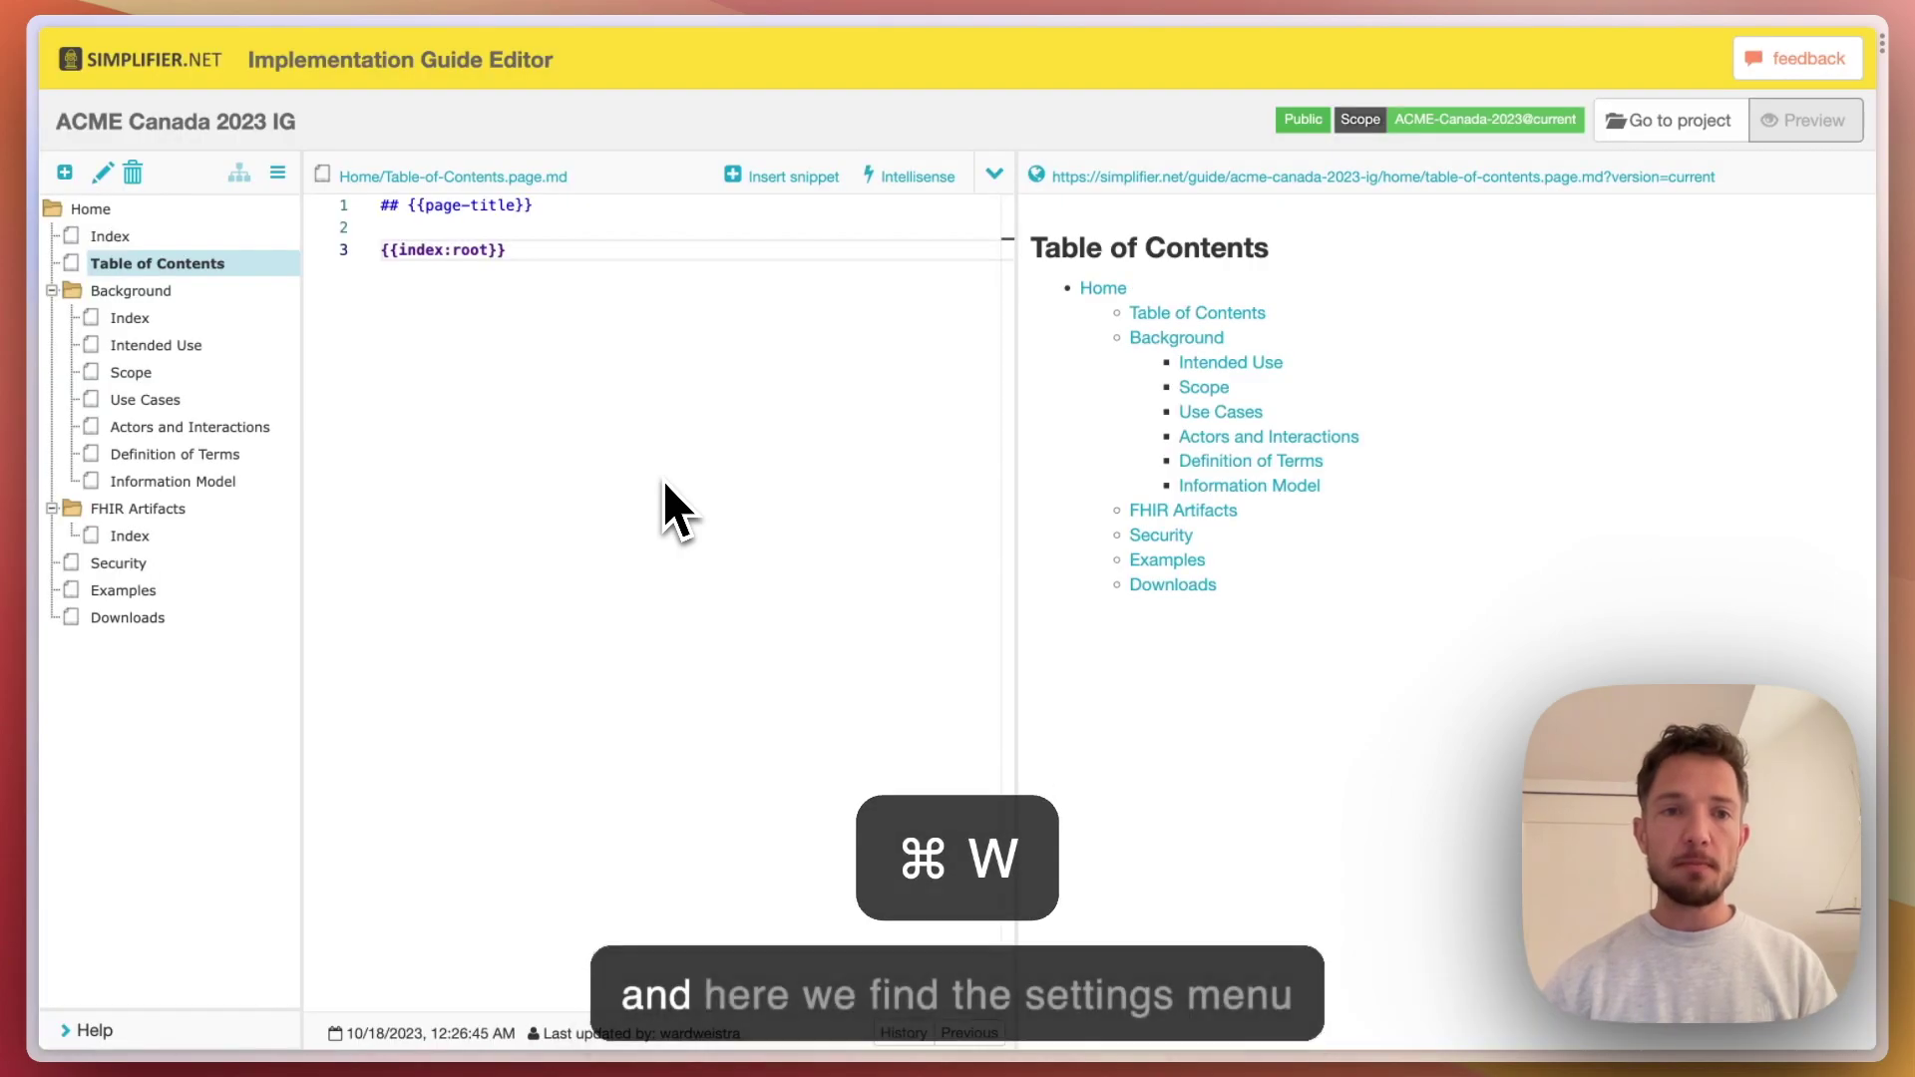
In the guide settings, enter the description "This is our ACME Canada Implementation Guide" and set the version to 1.2.0
click(277, 173)
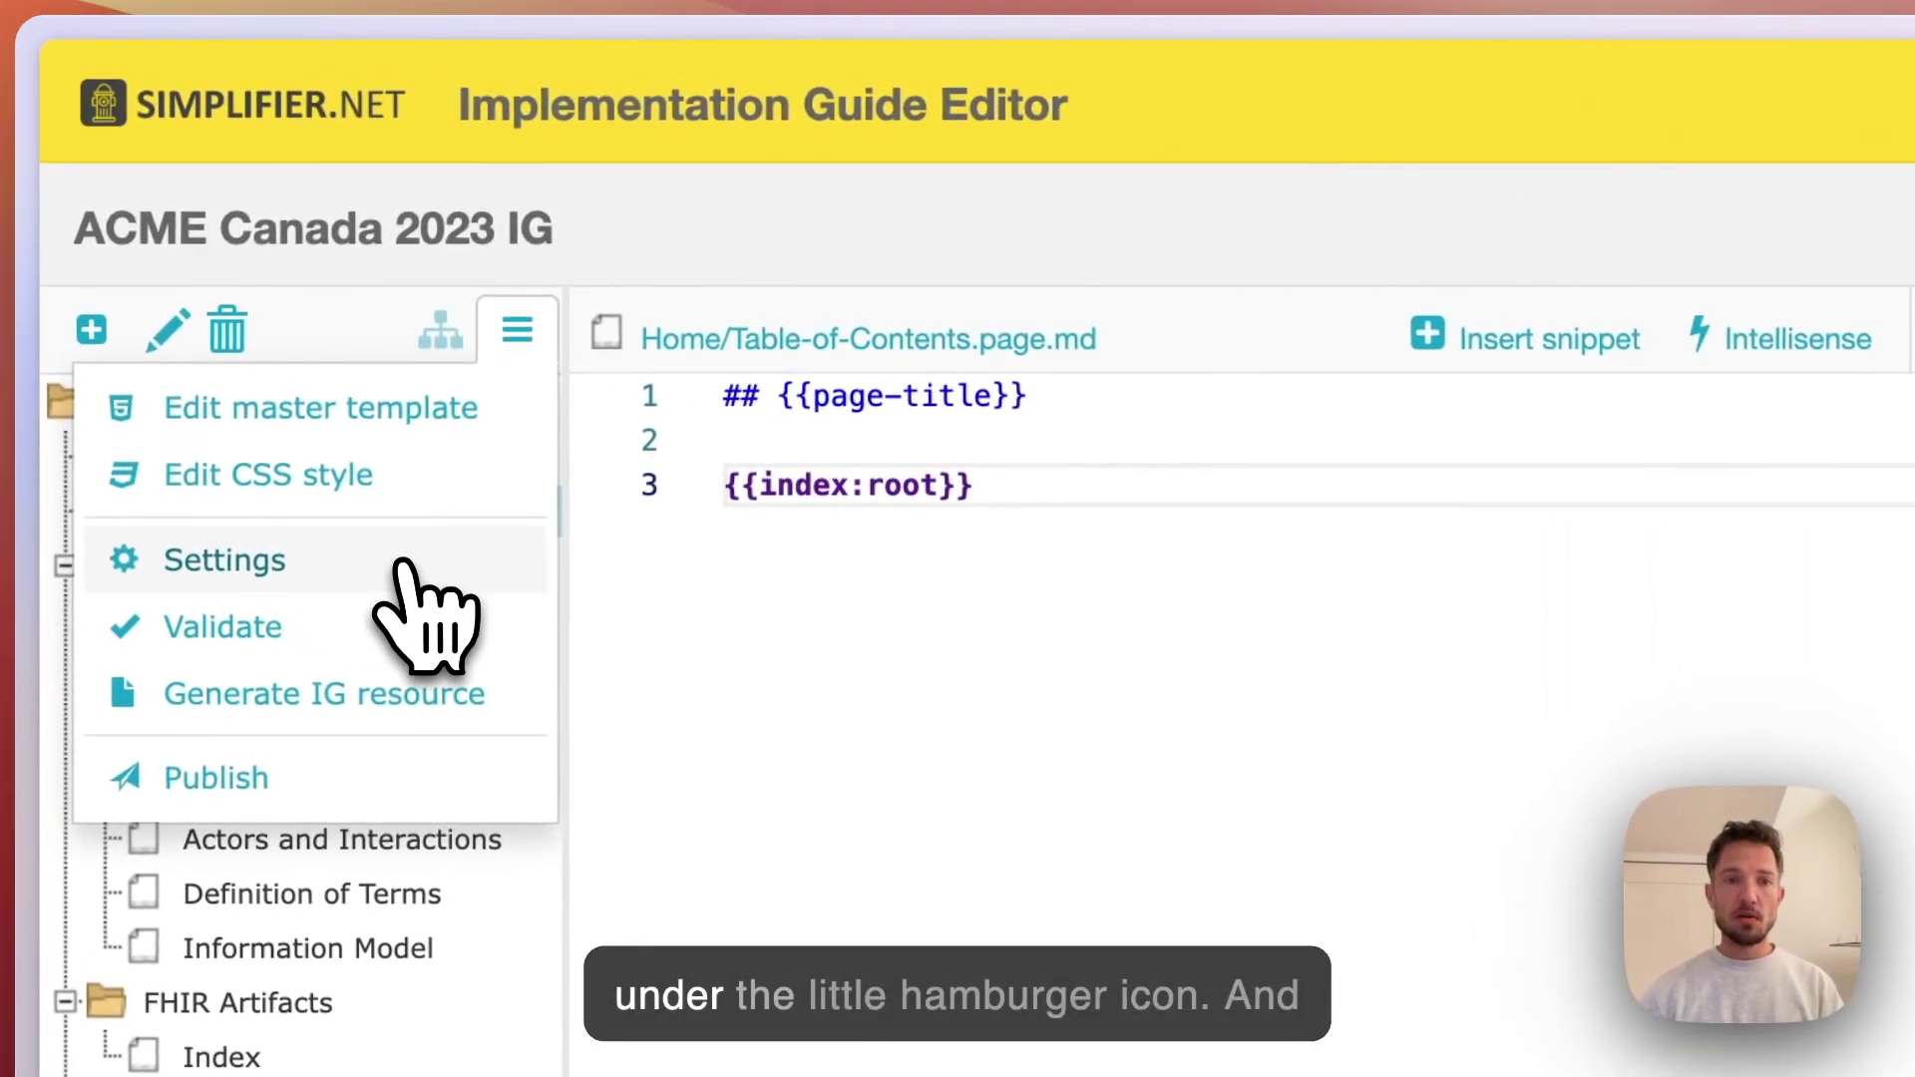
click(404, 563)
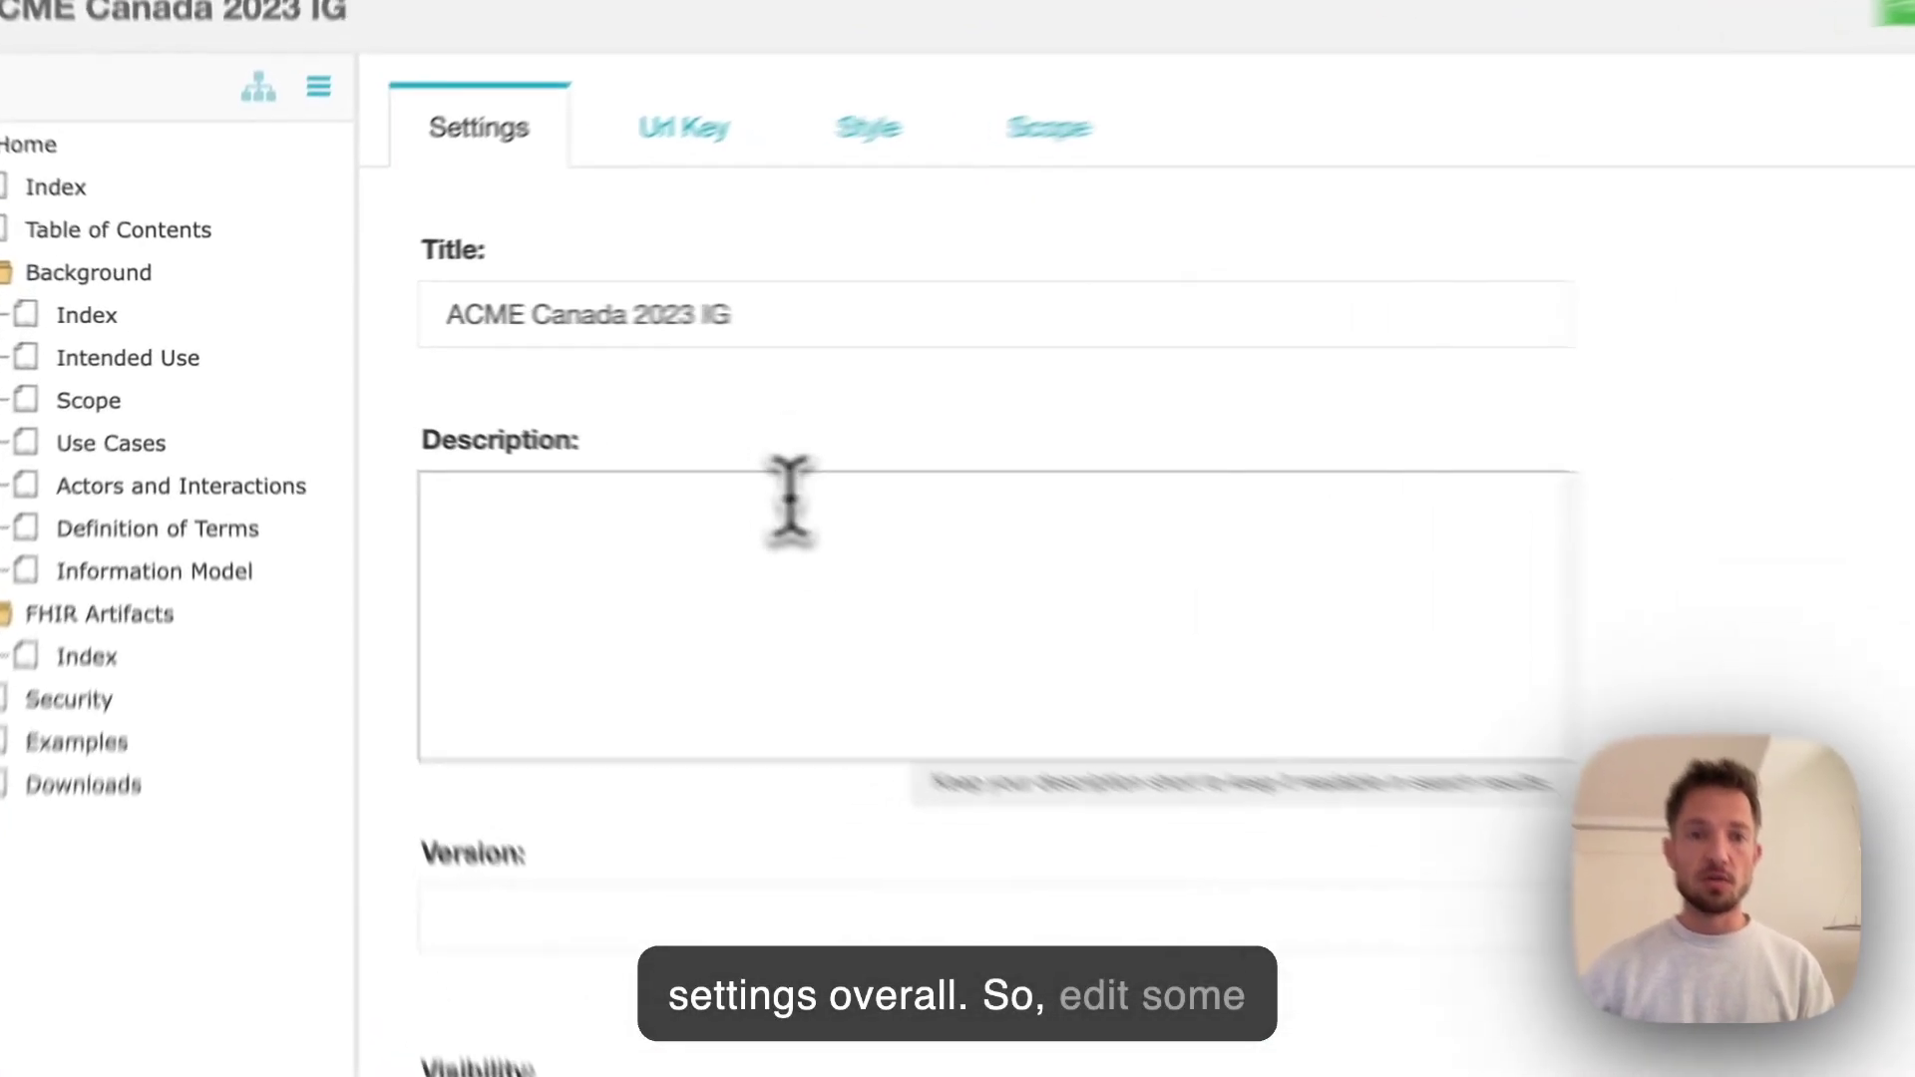
click(566, 467)
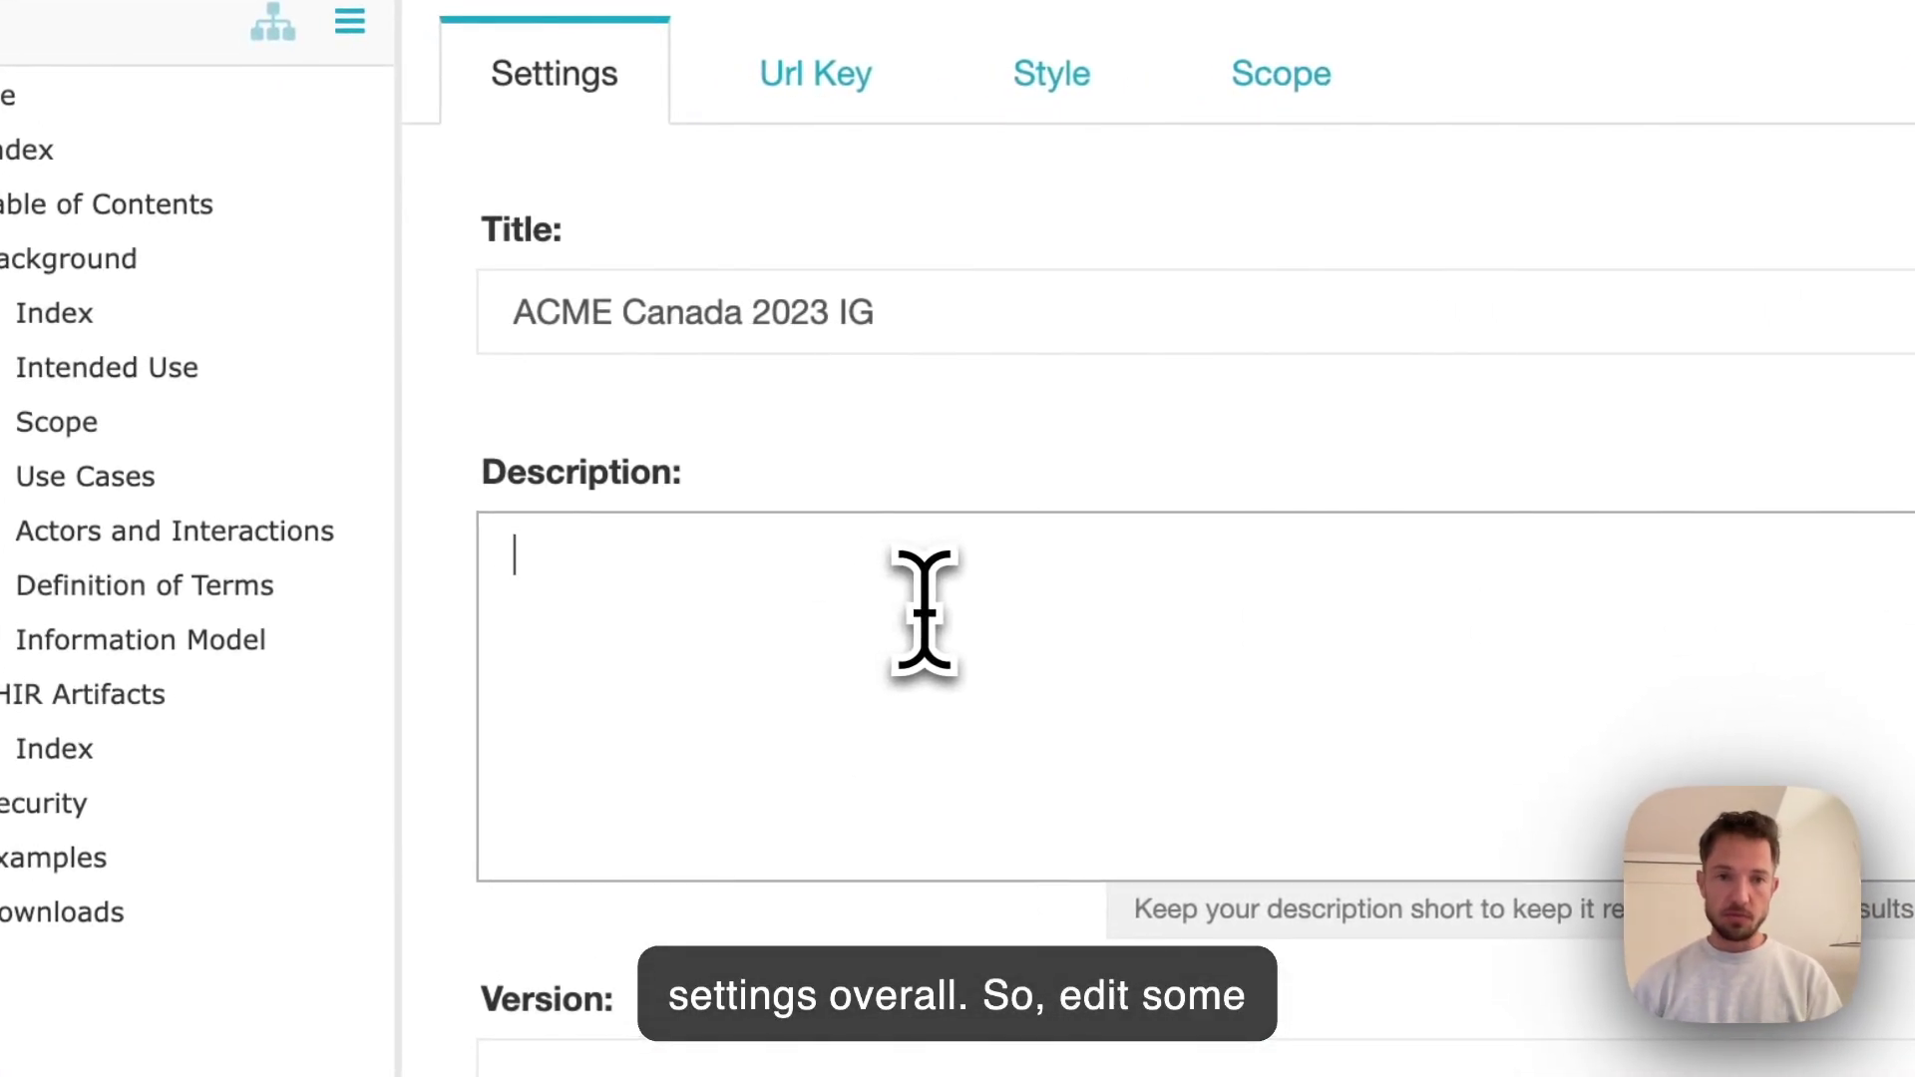
text(This is our ACME Canada Implementation Guide)
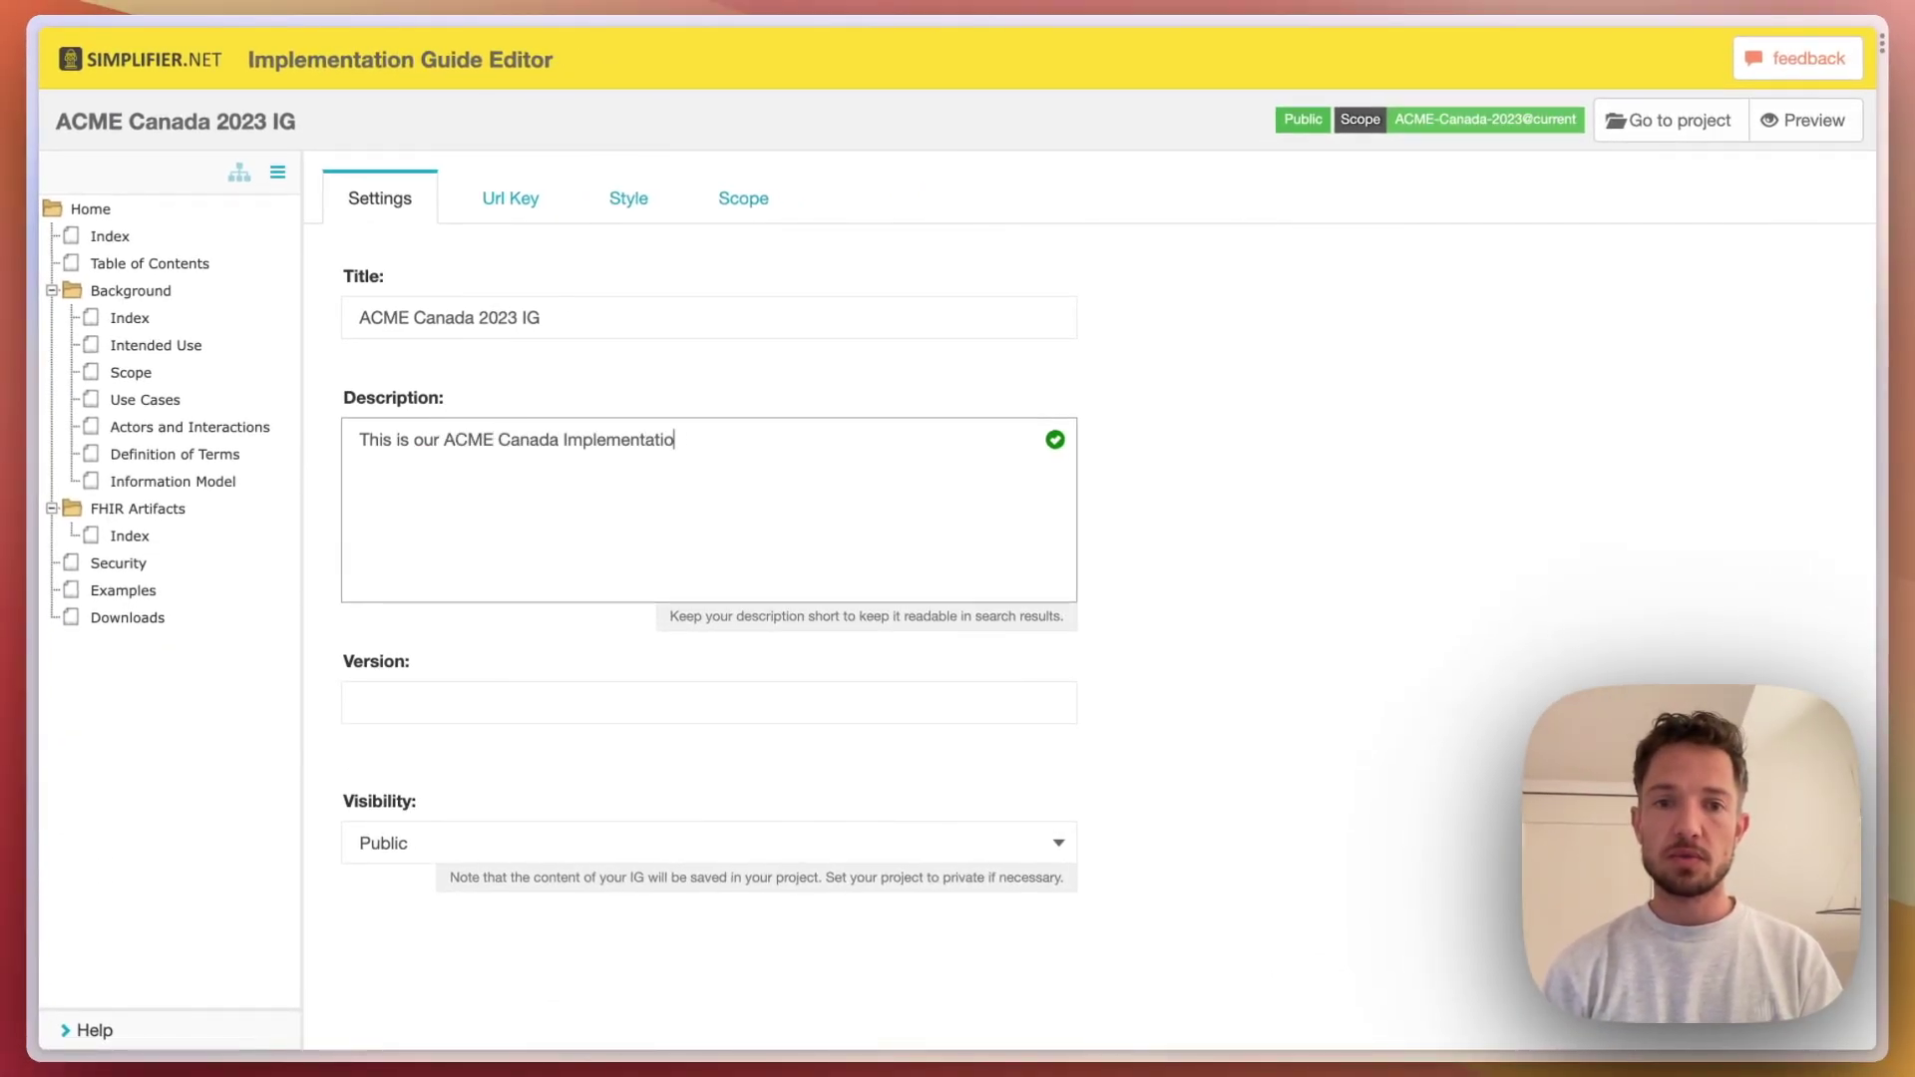
click(360, 703)
text(1.2.0)
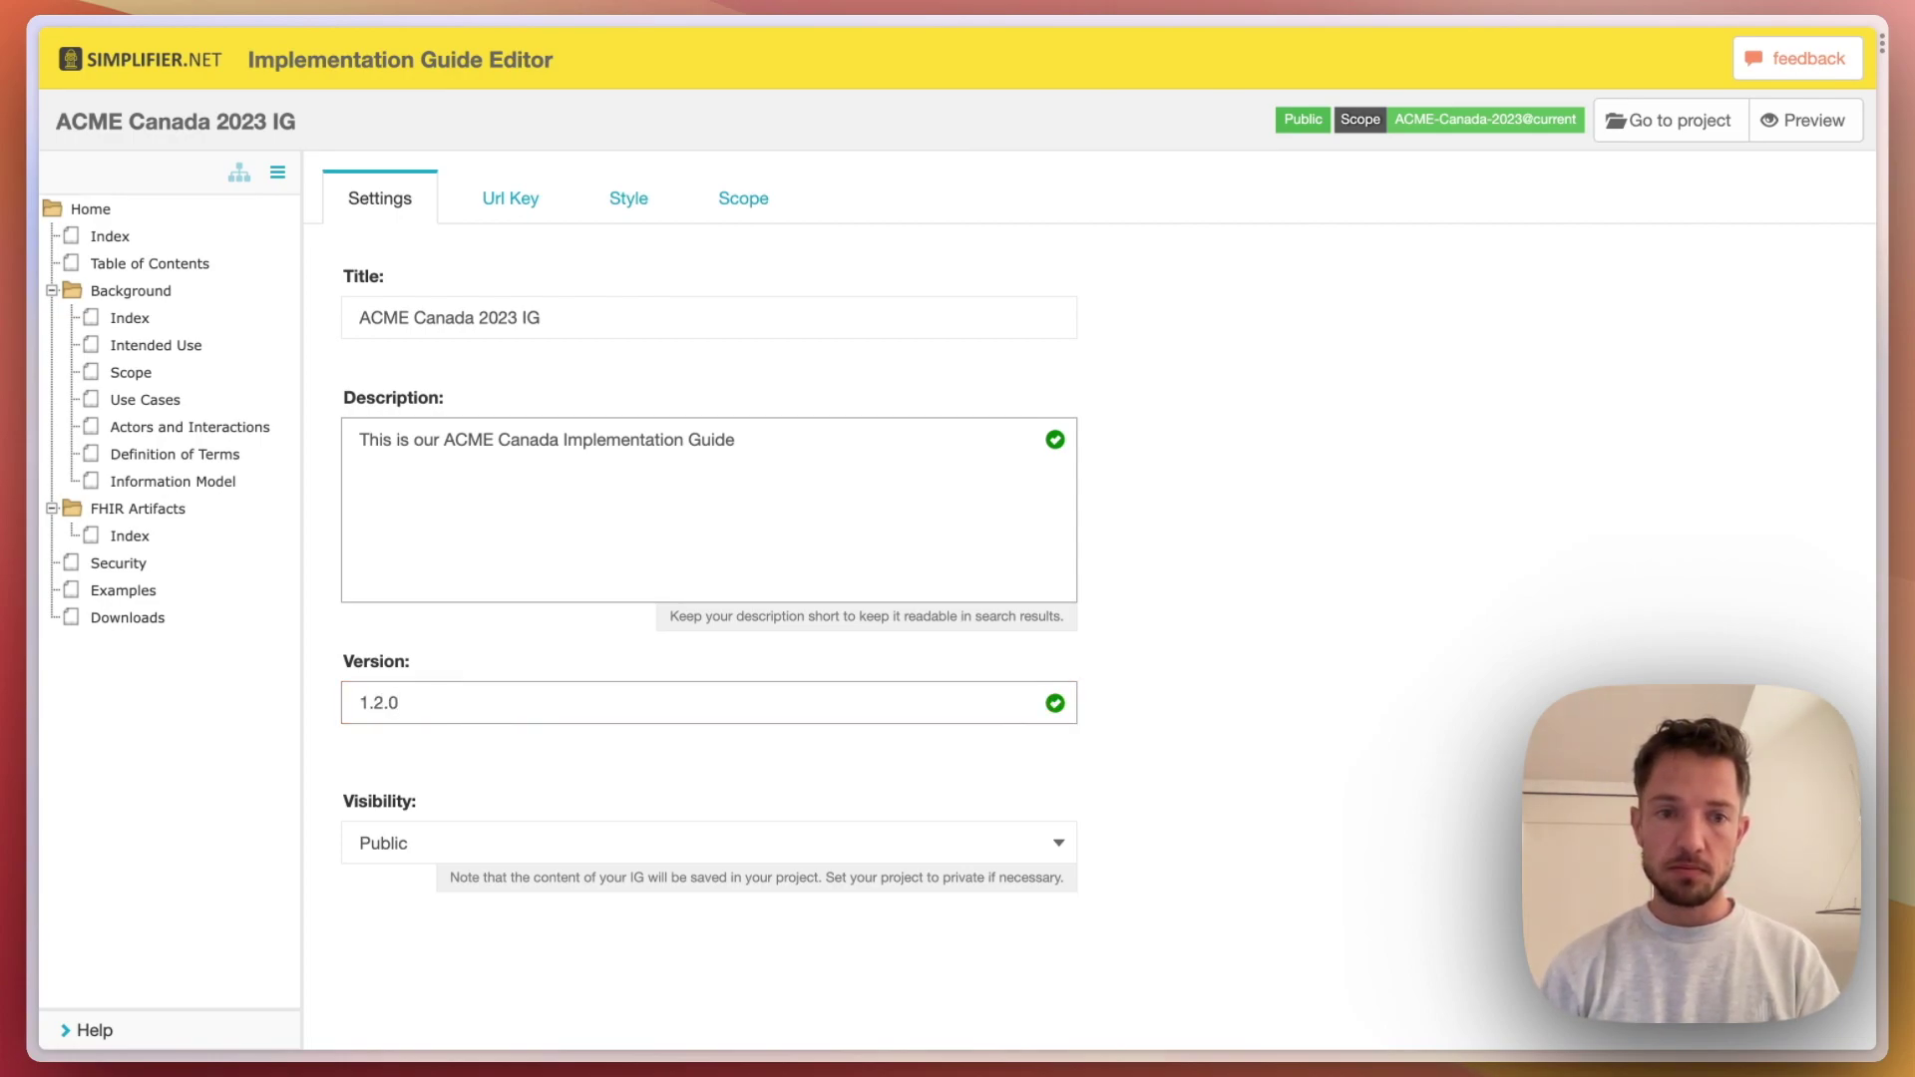
key(Tab)
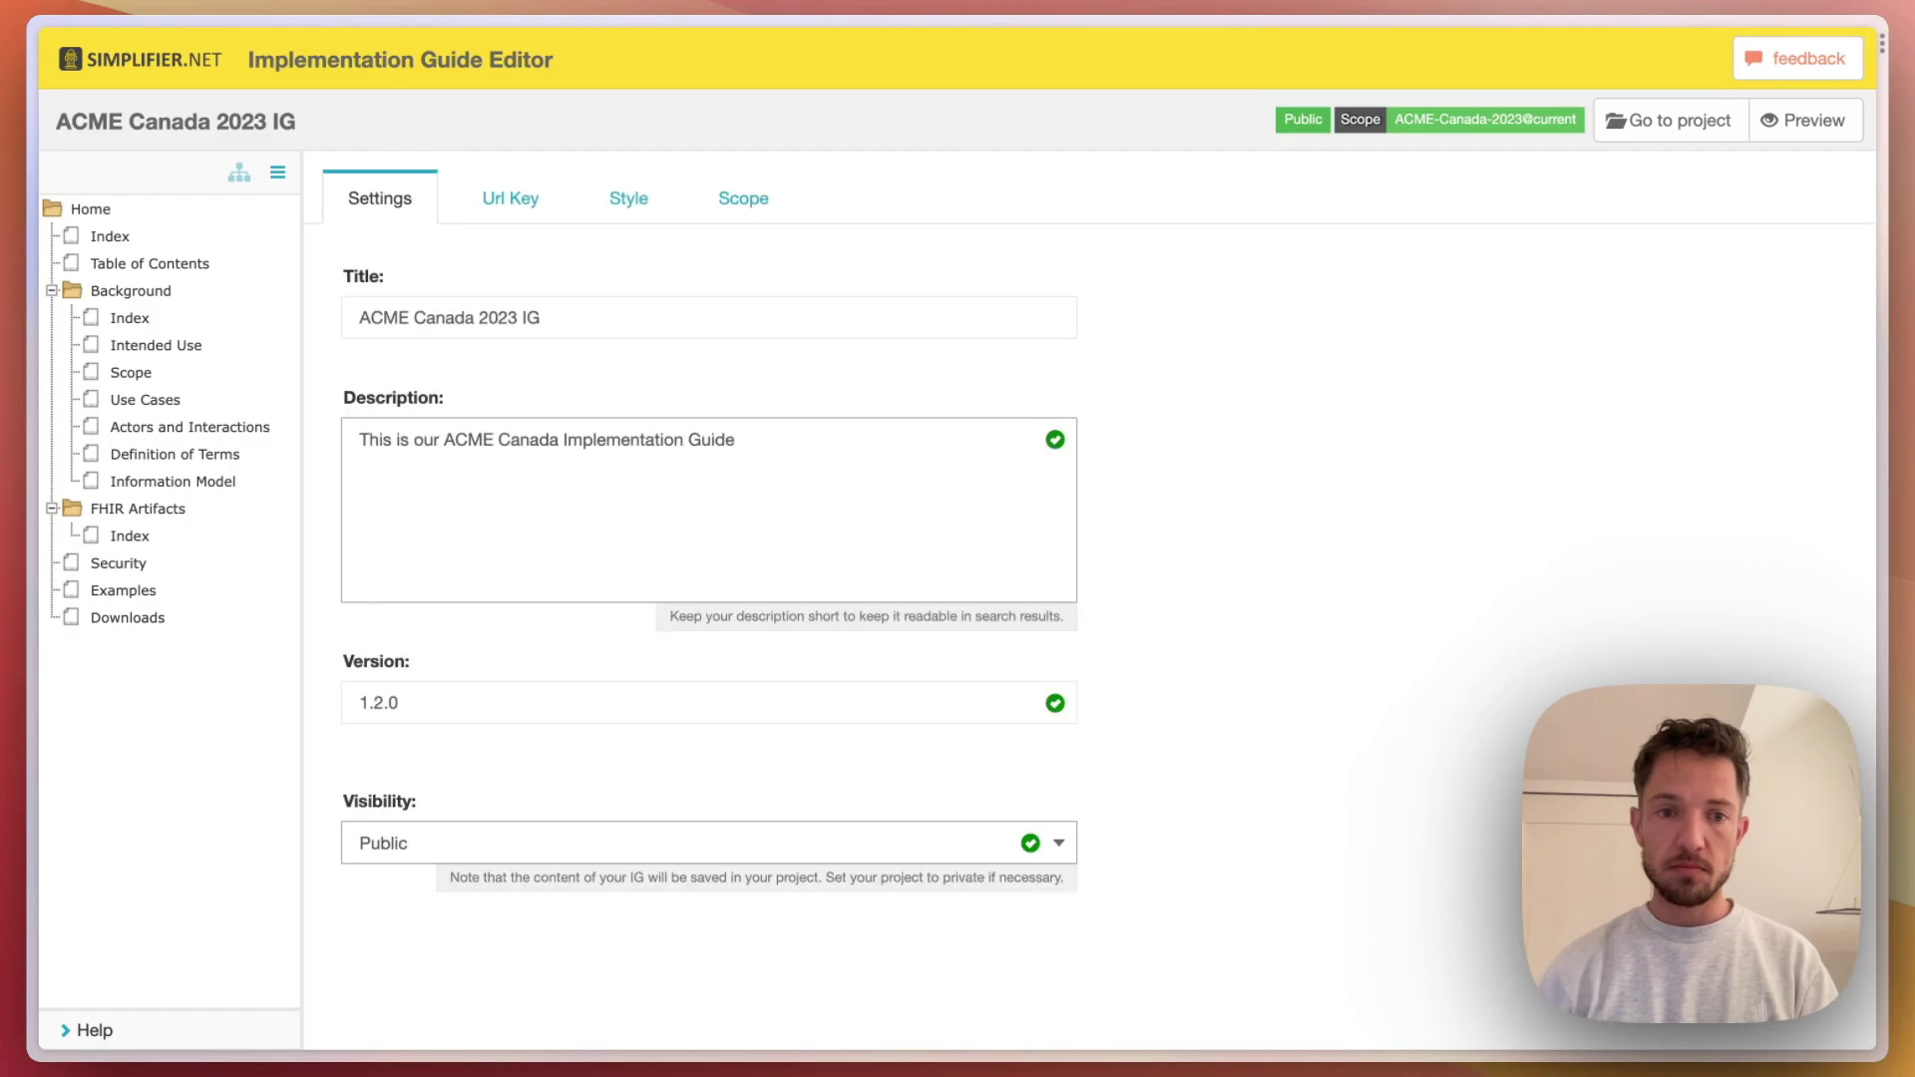
Switch the guide's style to Two Level Menu and check the Background submenu in the guide preview
click(630, 212)
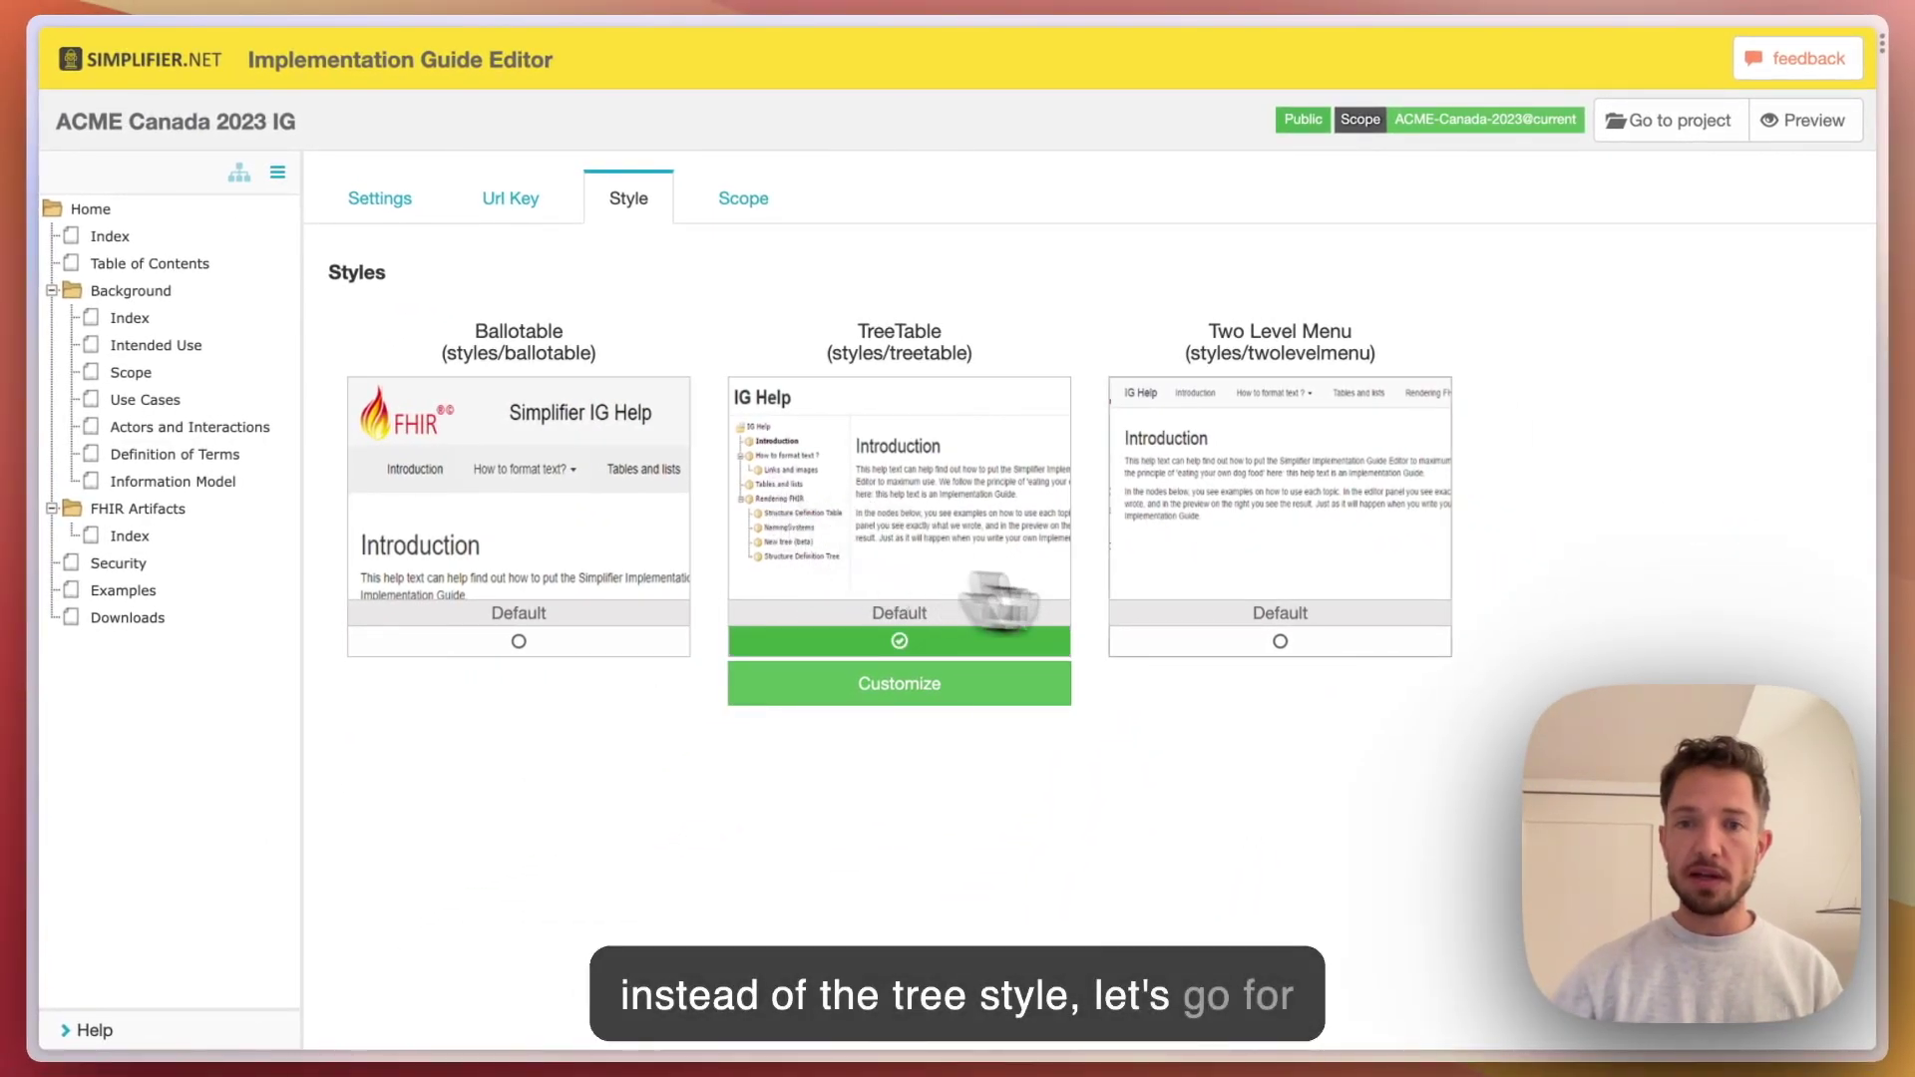
click(1296, 501)
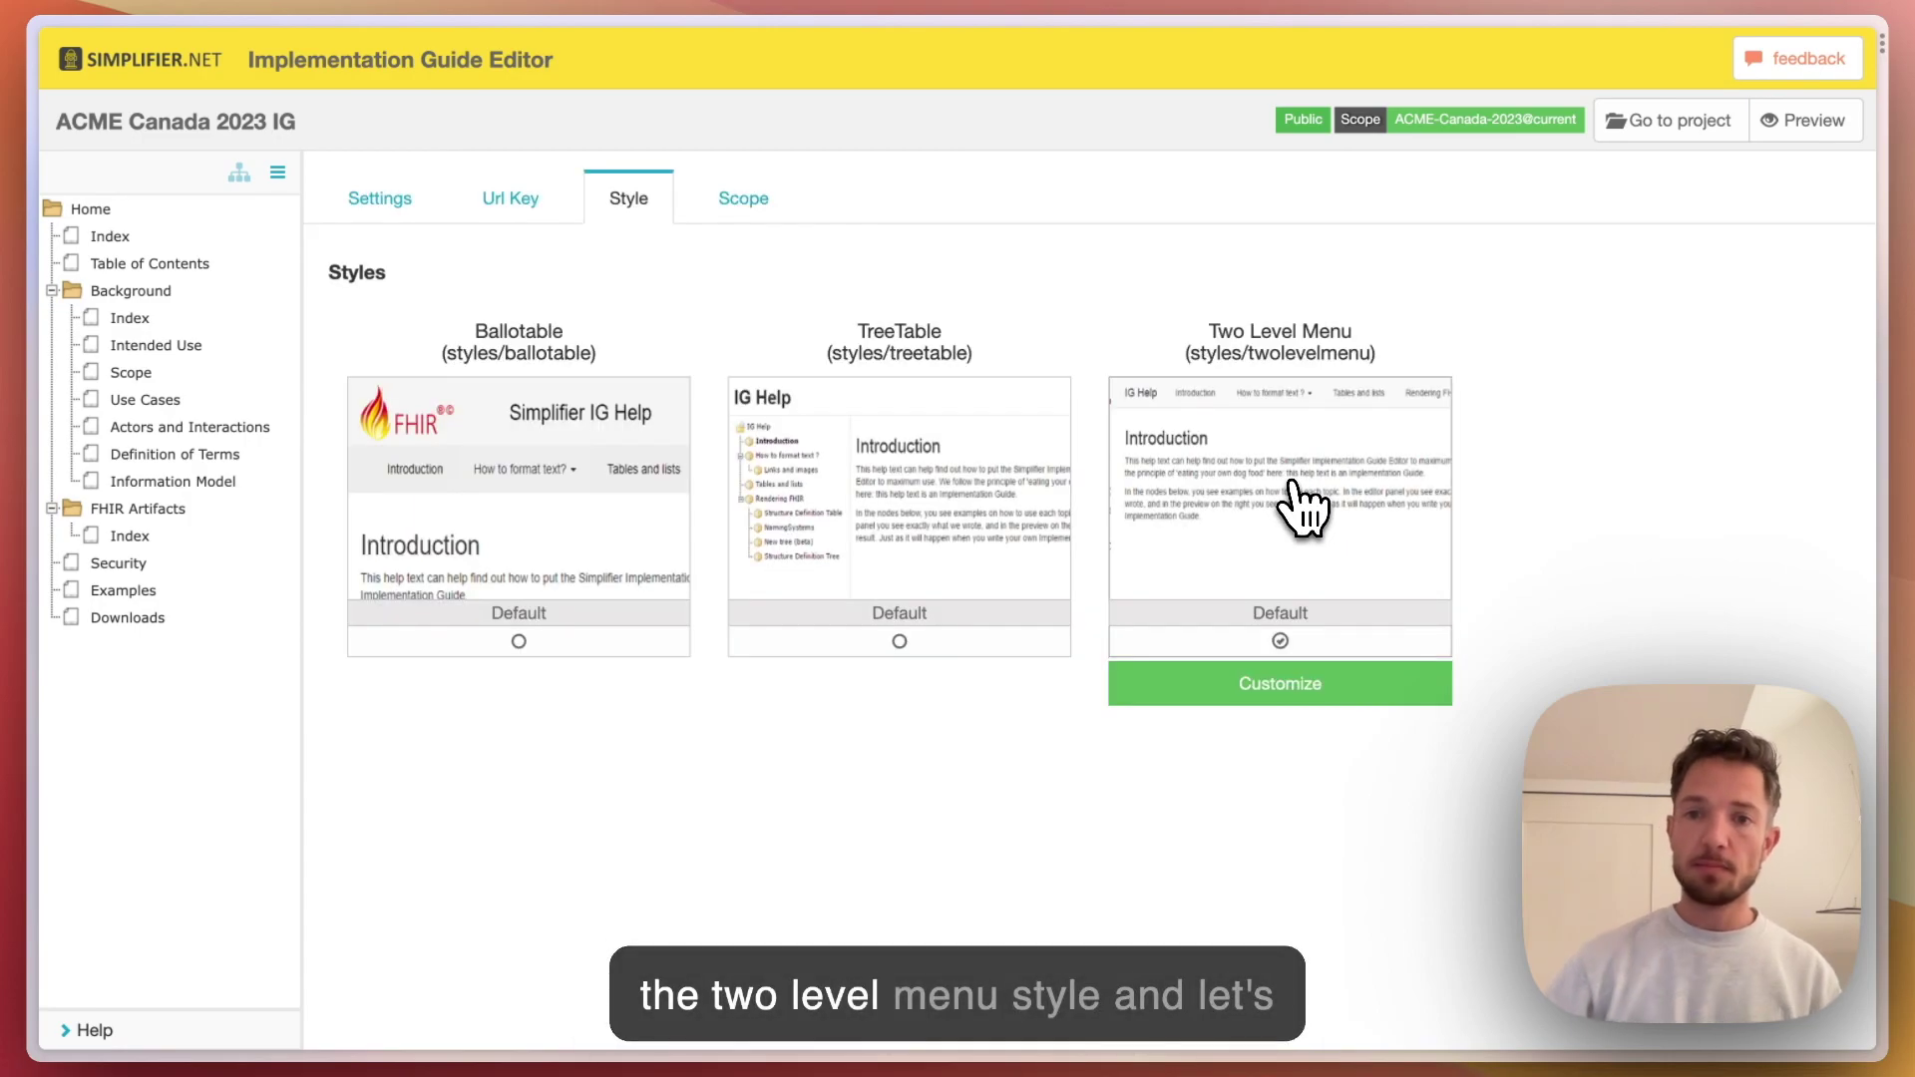
click(1833, 130)
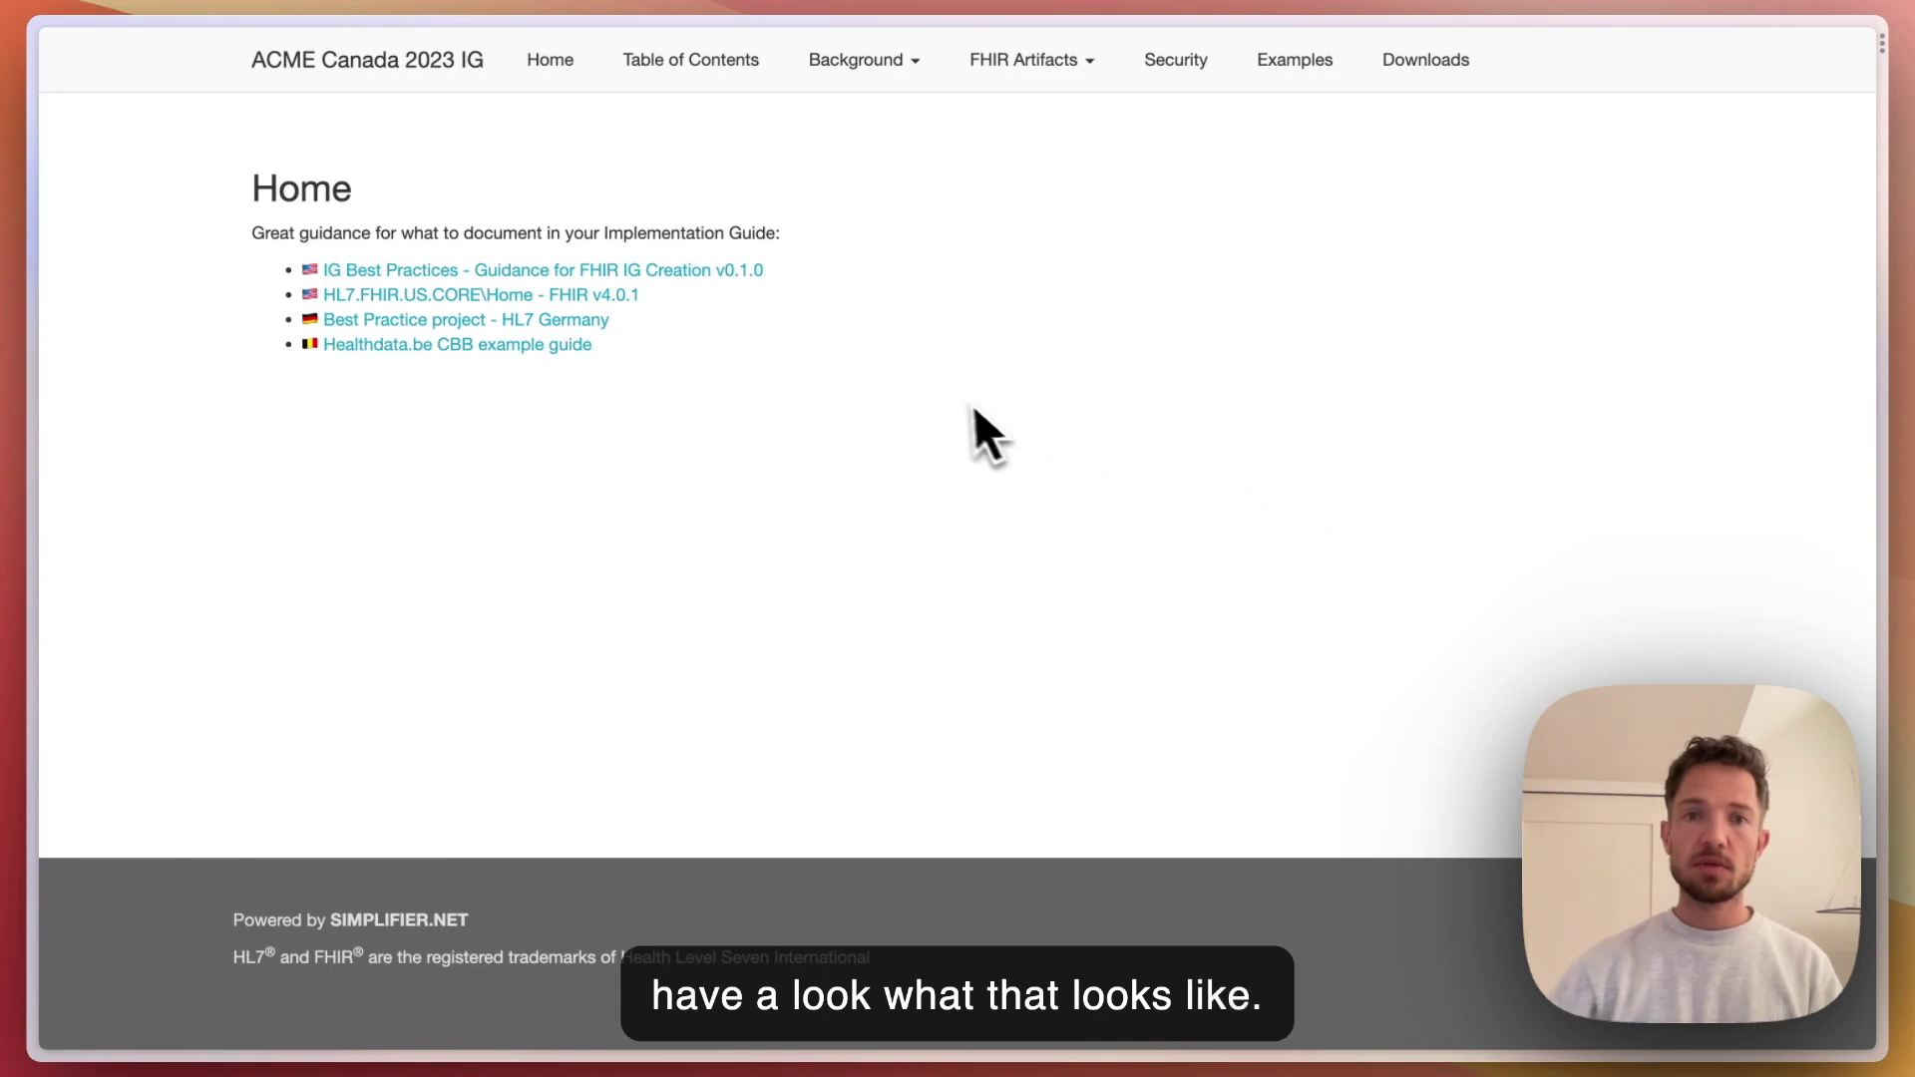
click(886, 77)
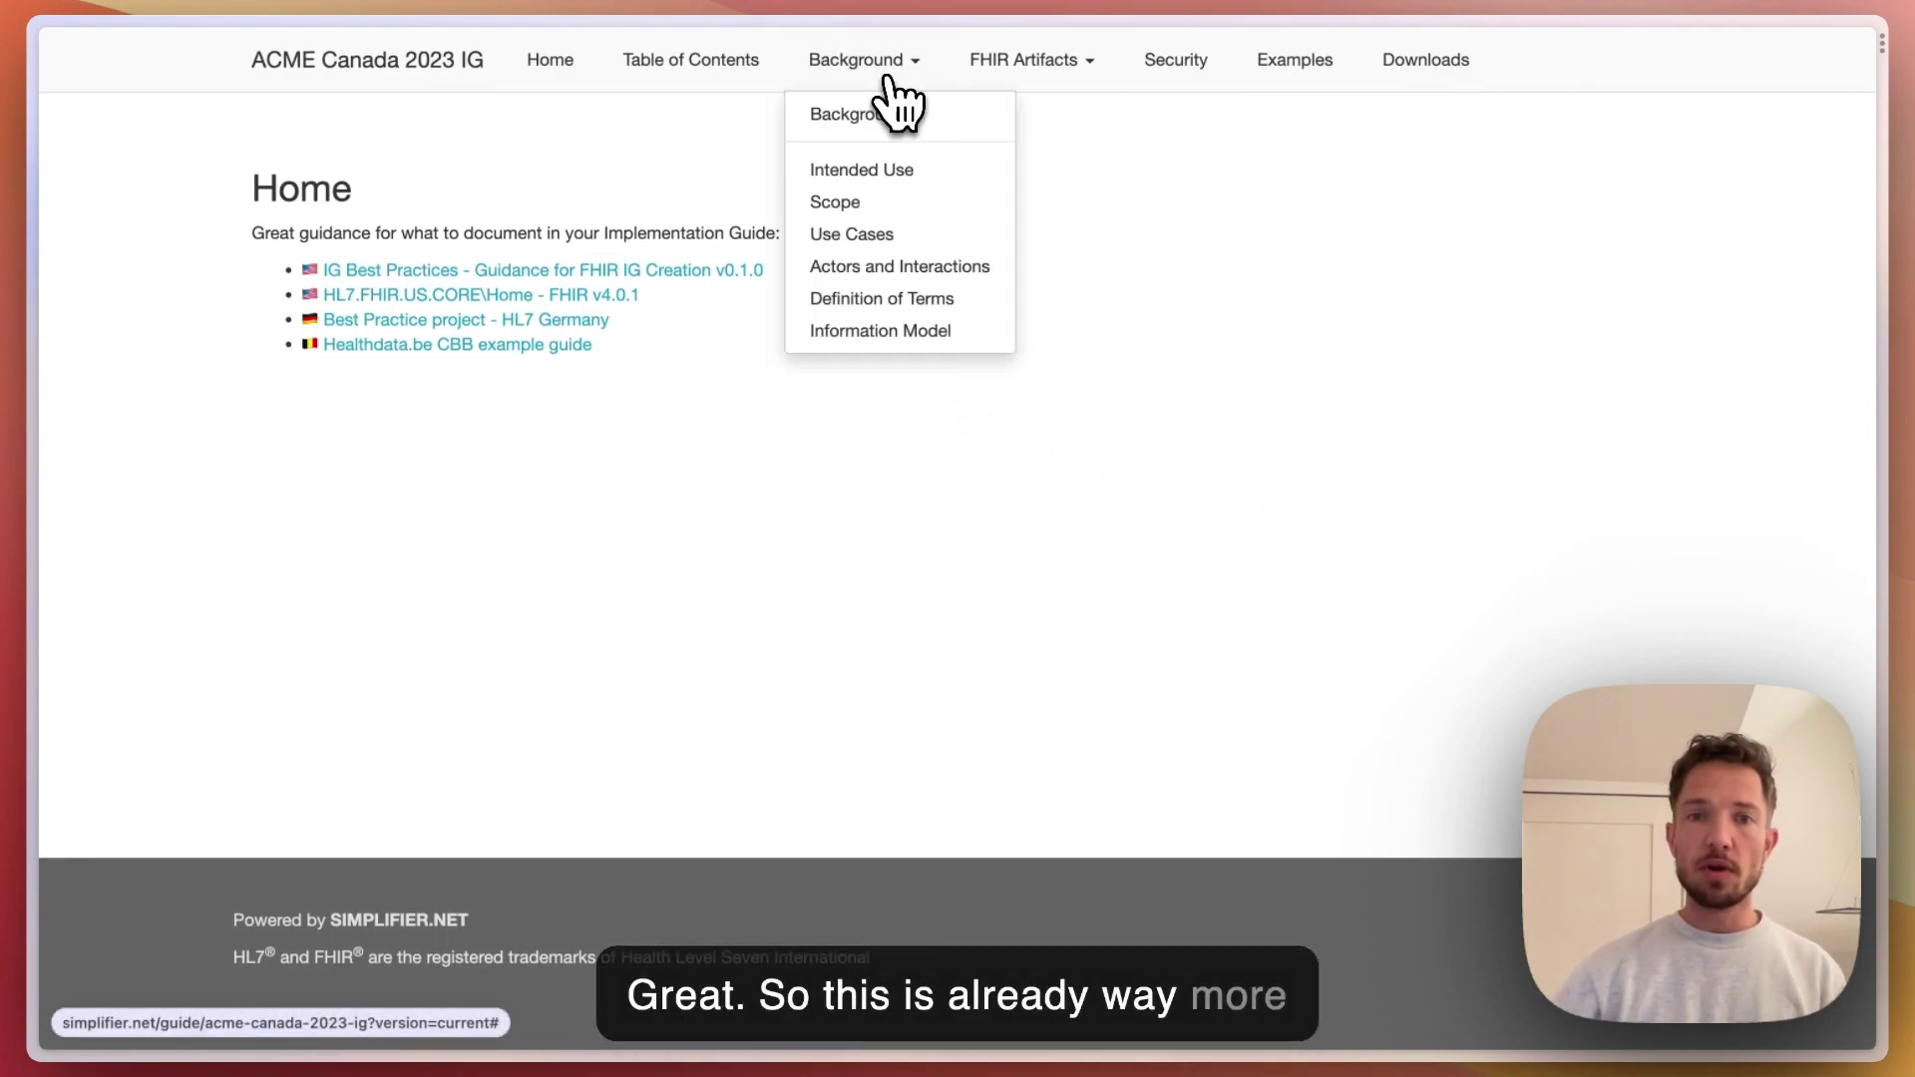
click(731, 488)
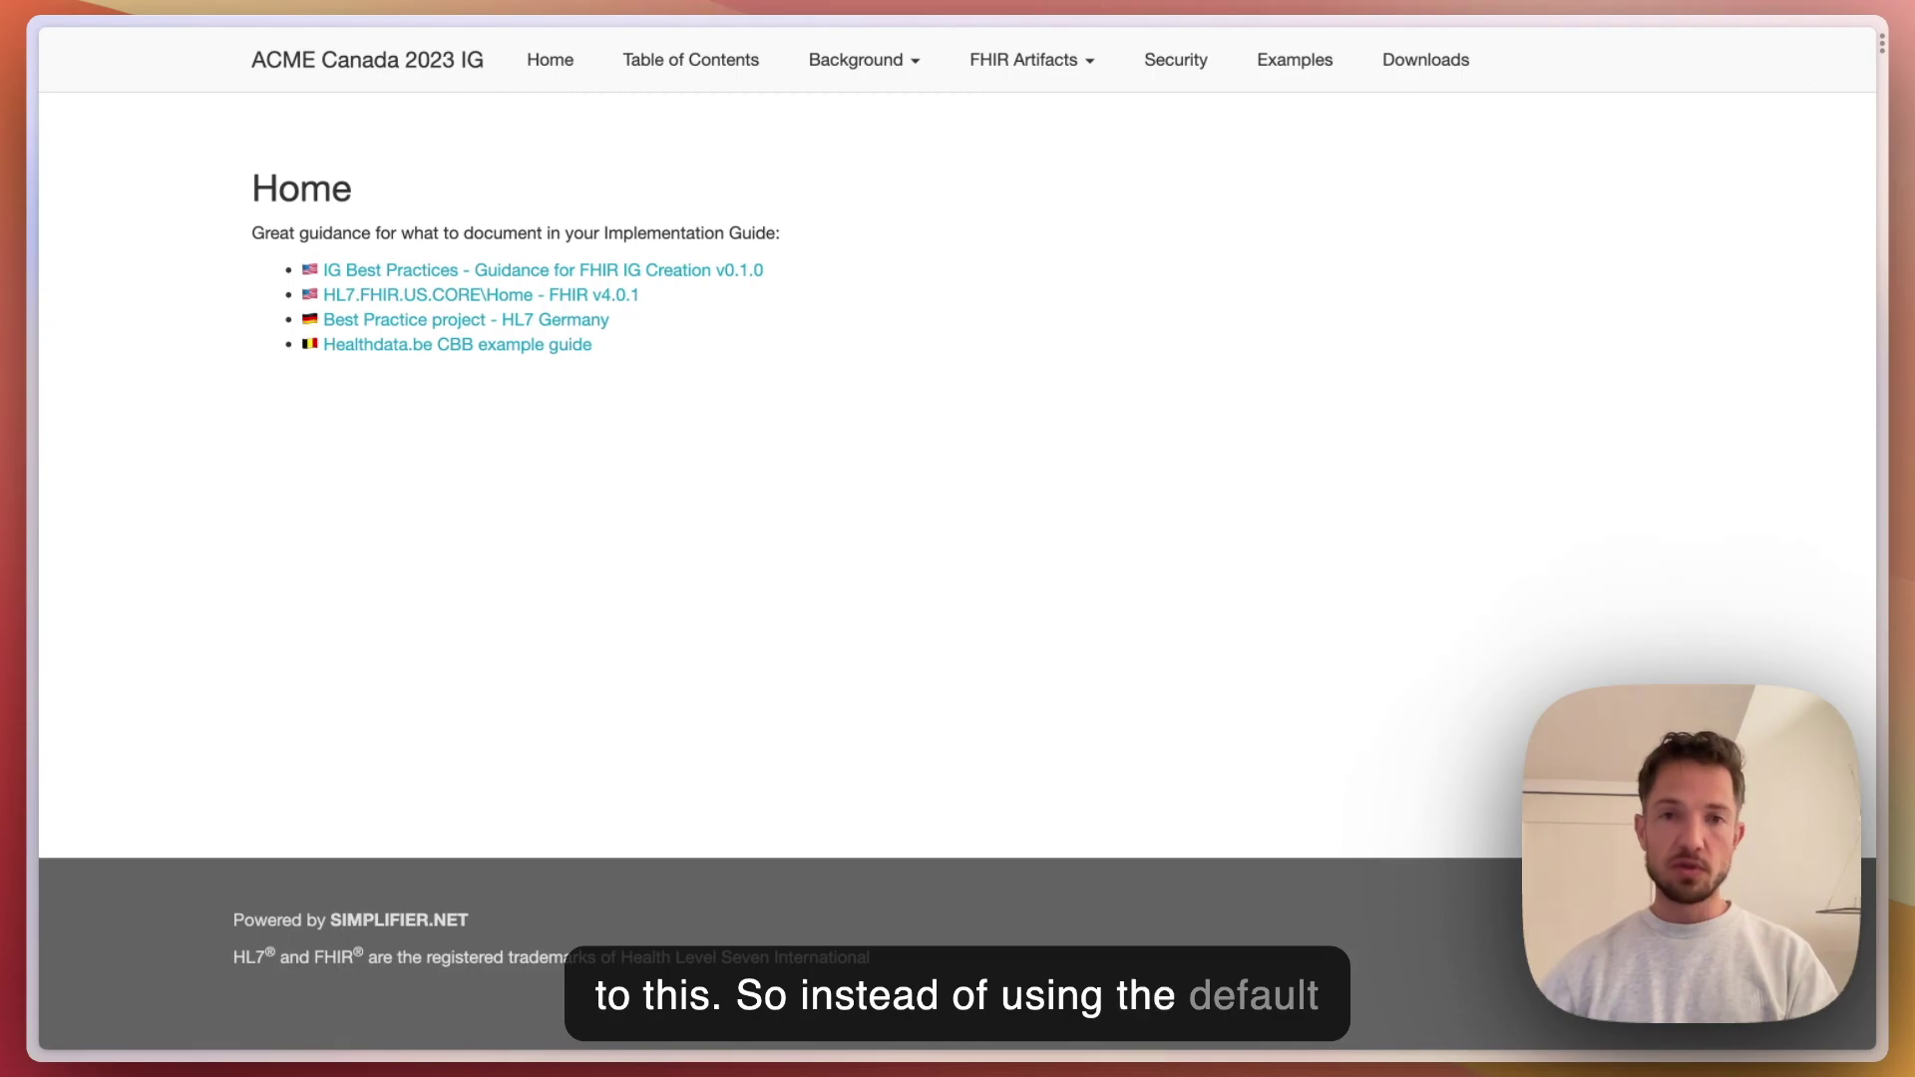
key(super+w)
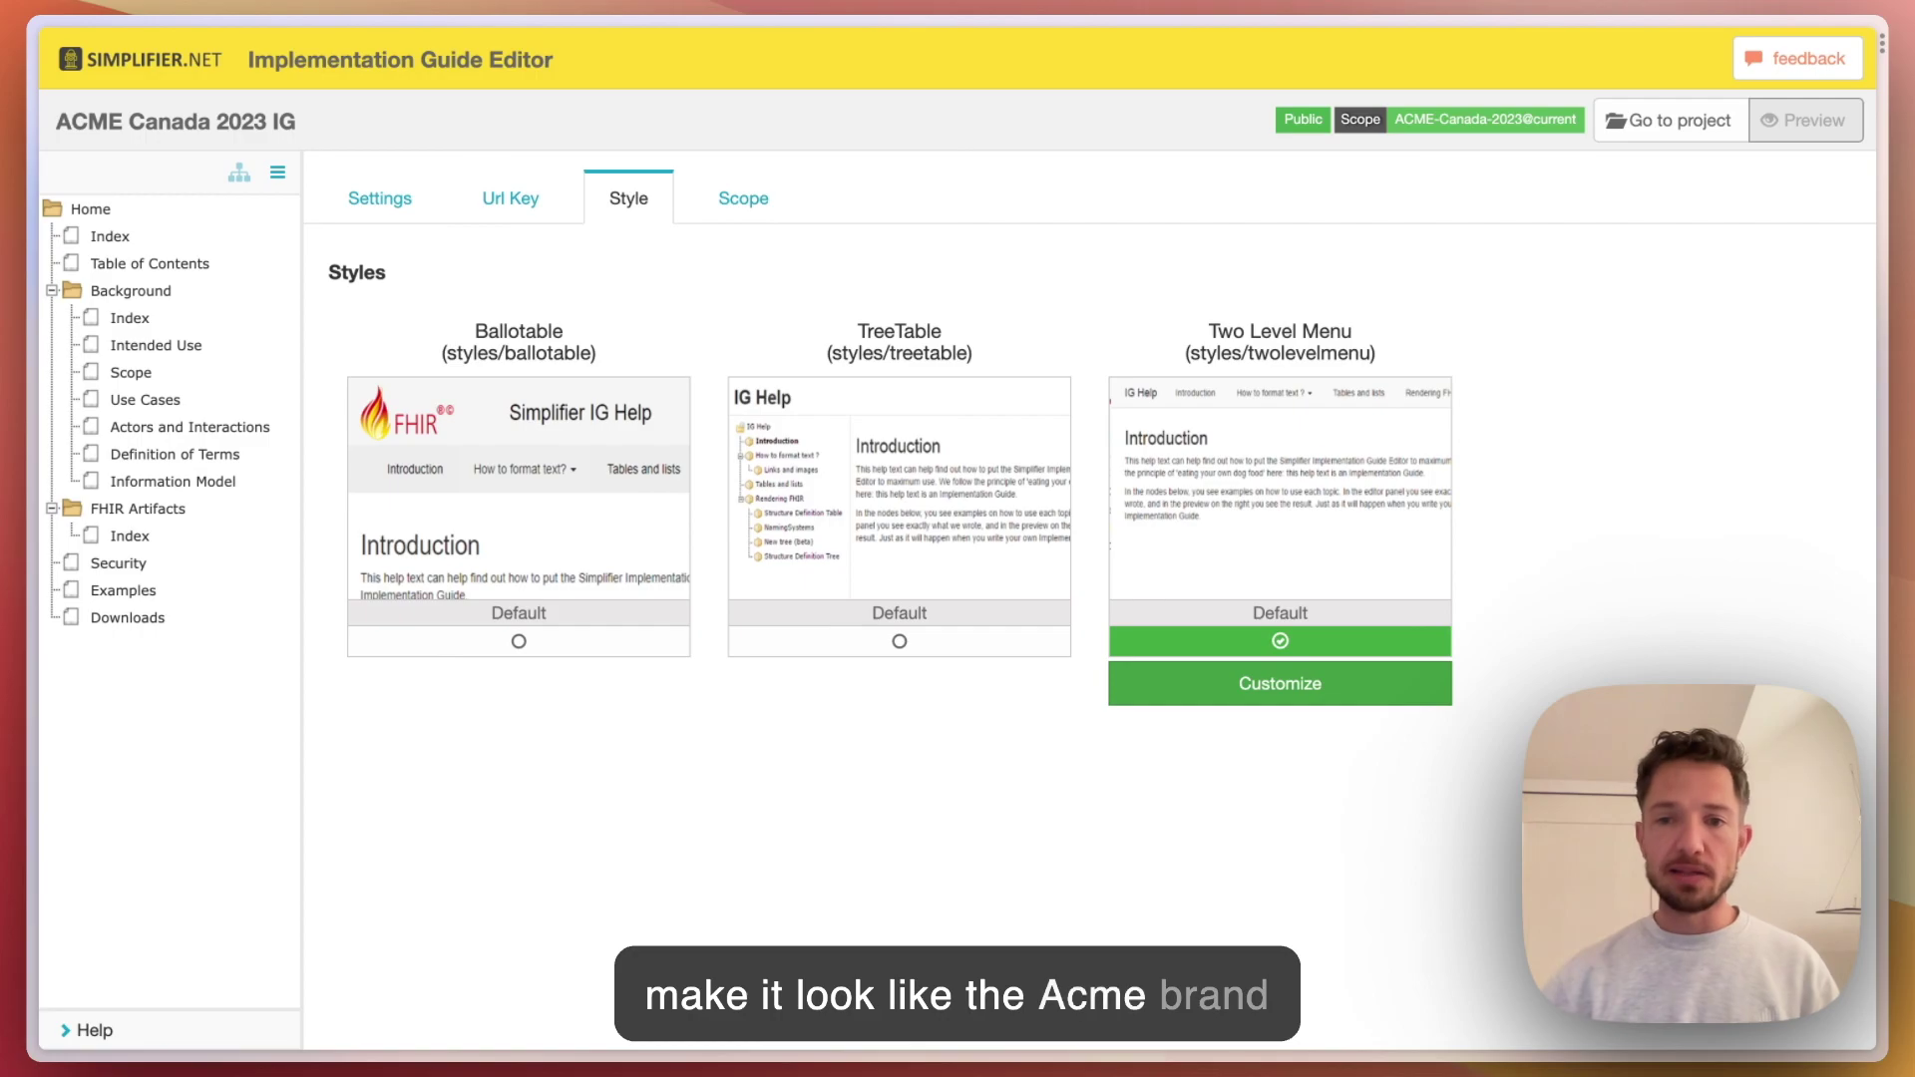
Create a custom style named "ACME Canada" based on the Two Level Menu style and select it for the guide
click(1294, 687)
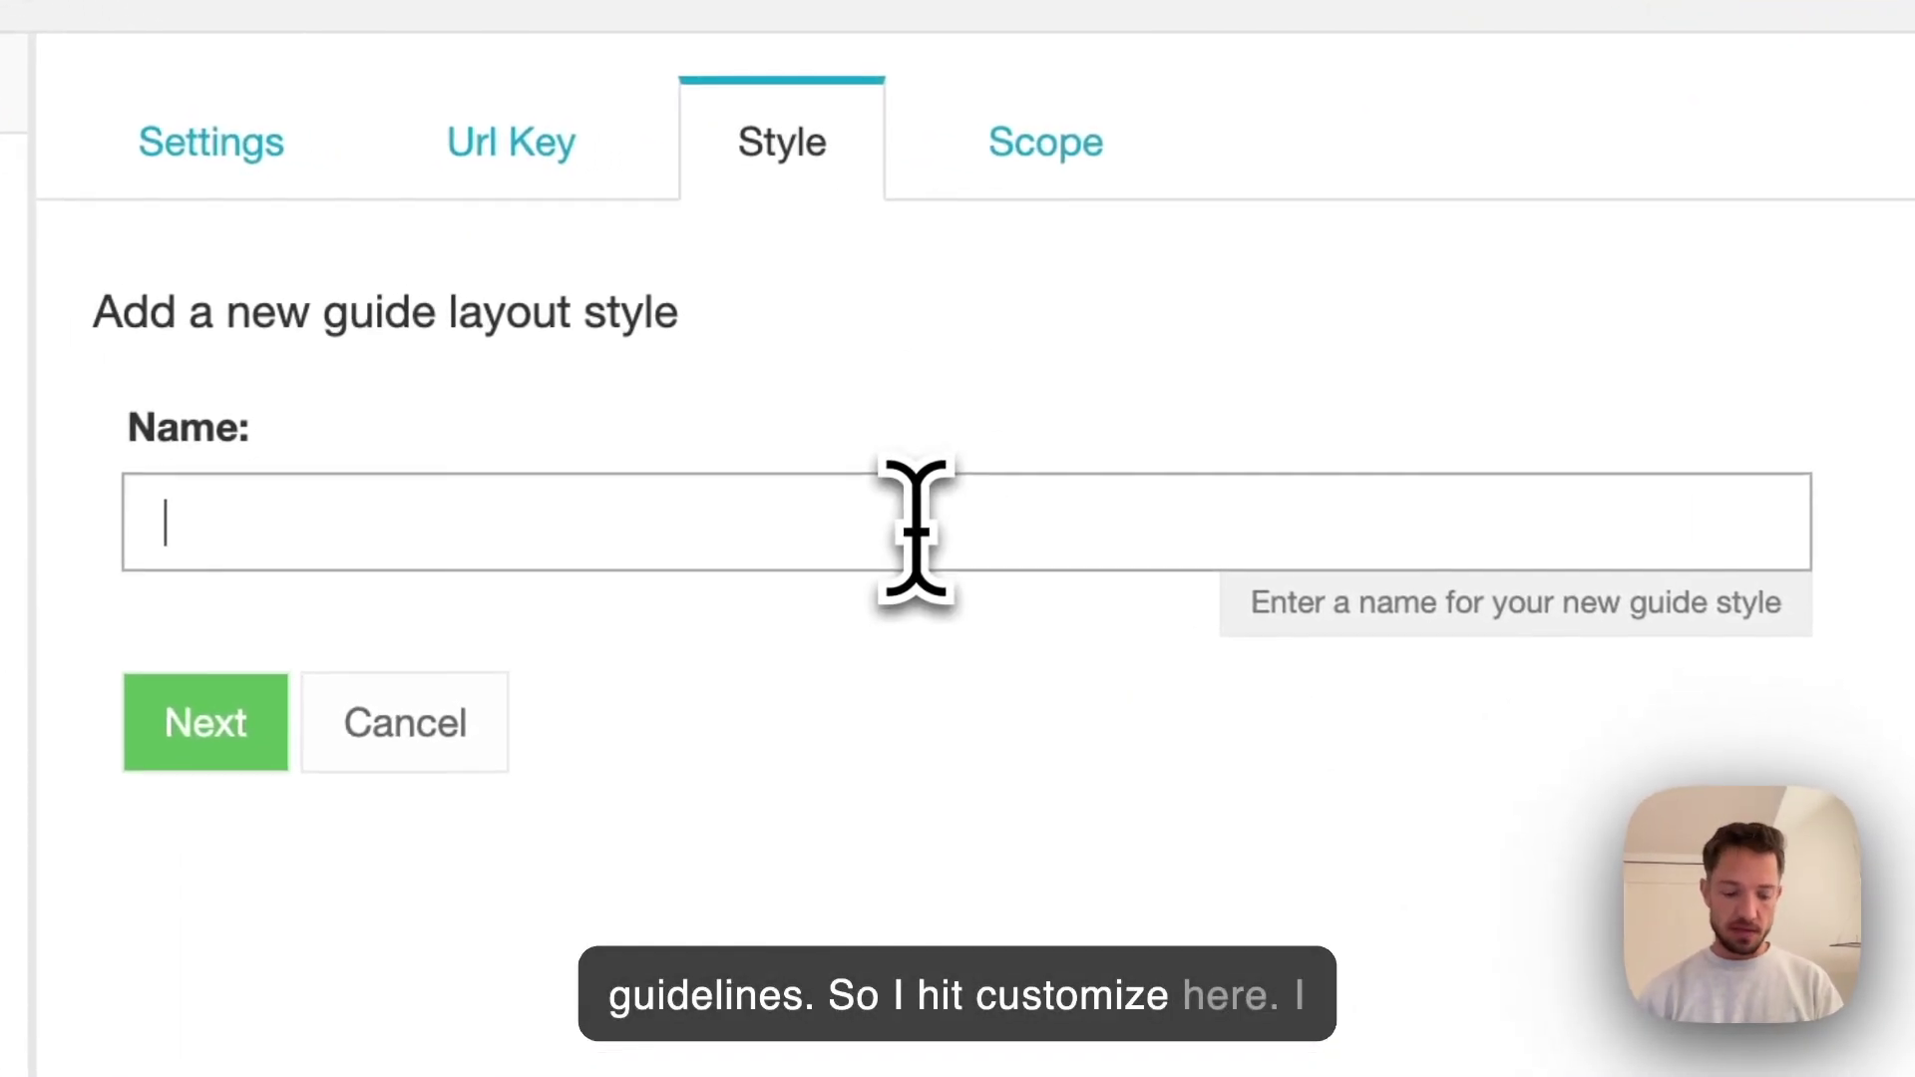
text(ACME Canada)
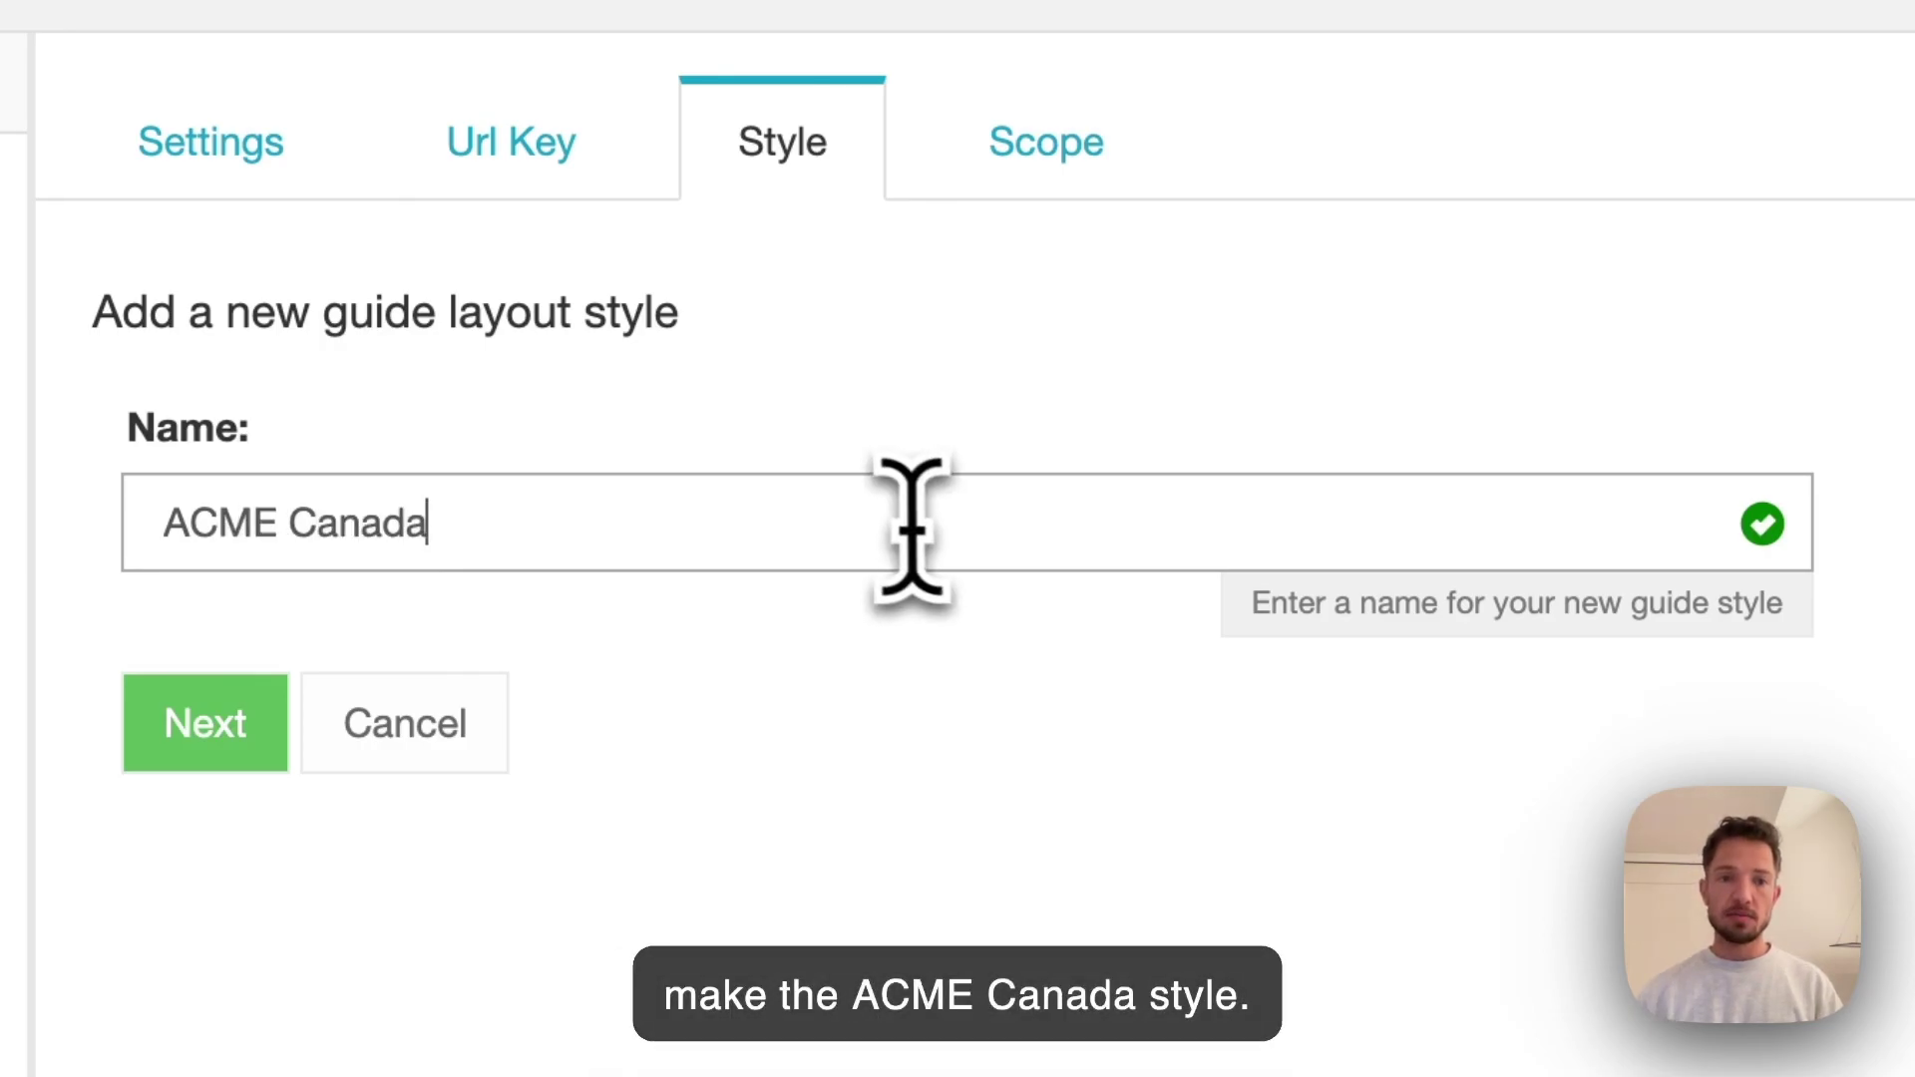
click(209, 726)
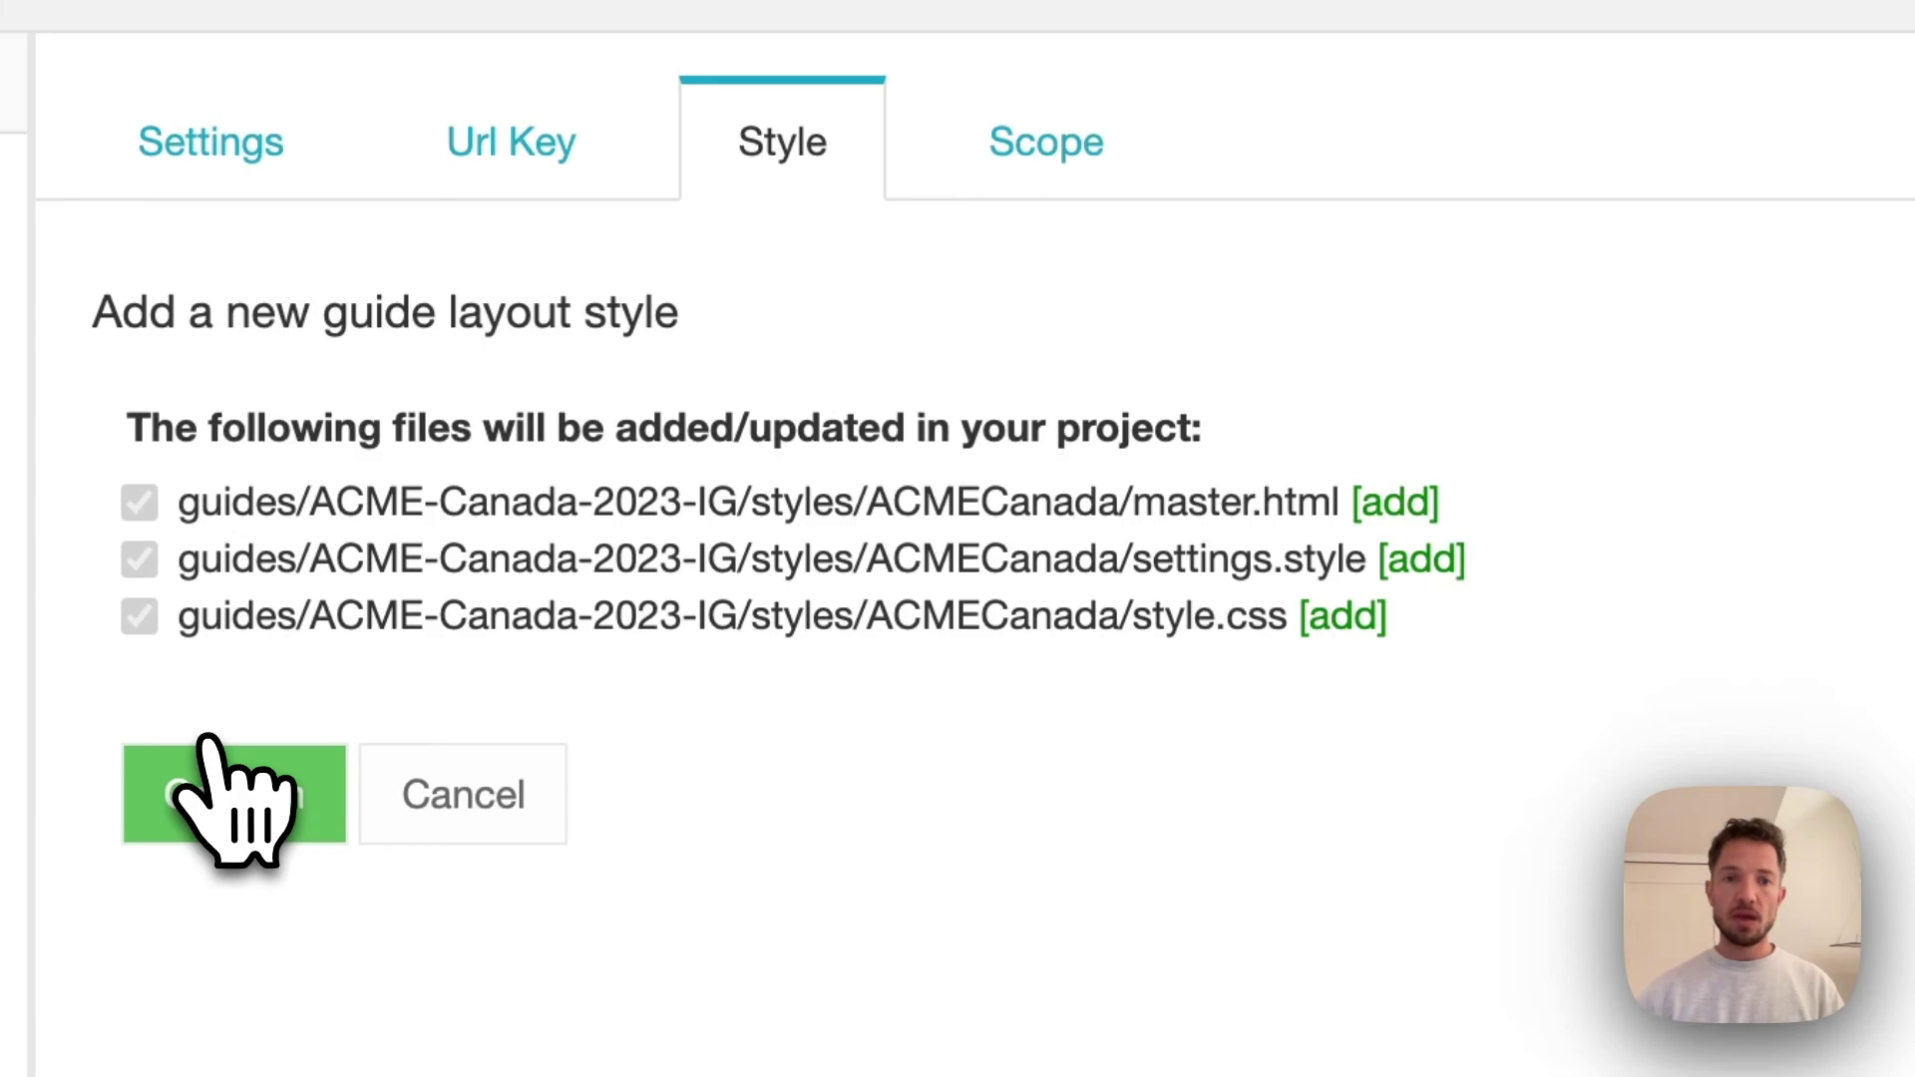
click(240, 794)
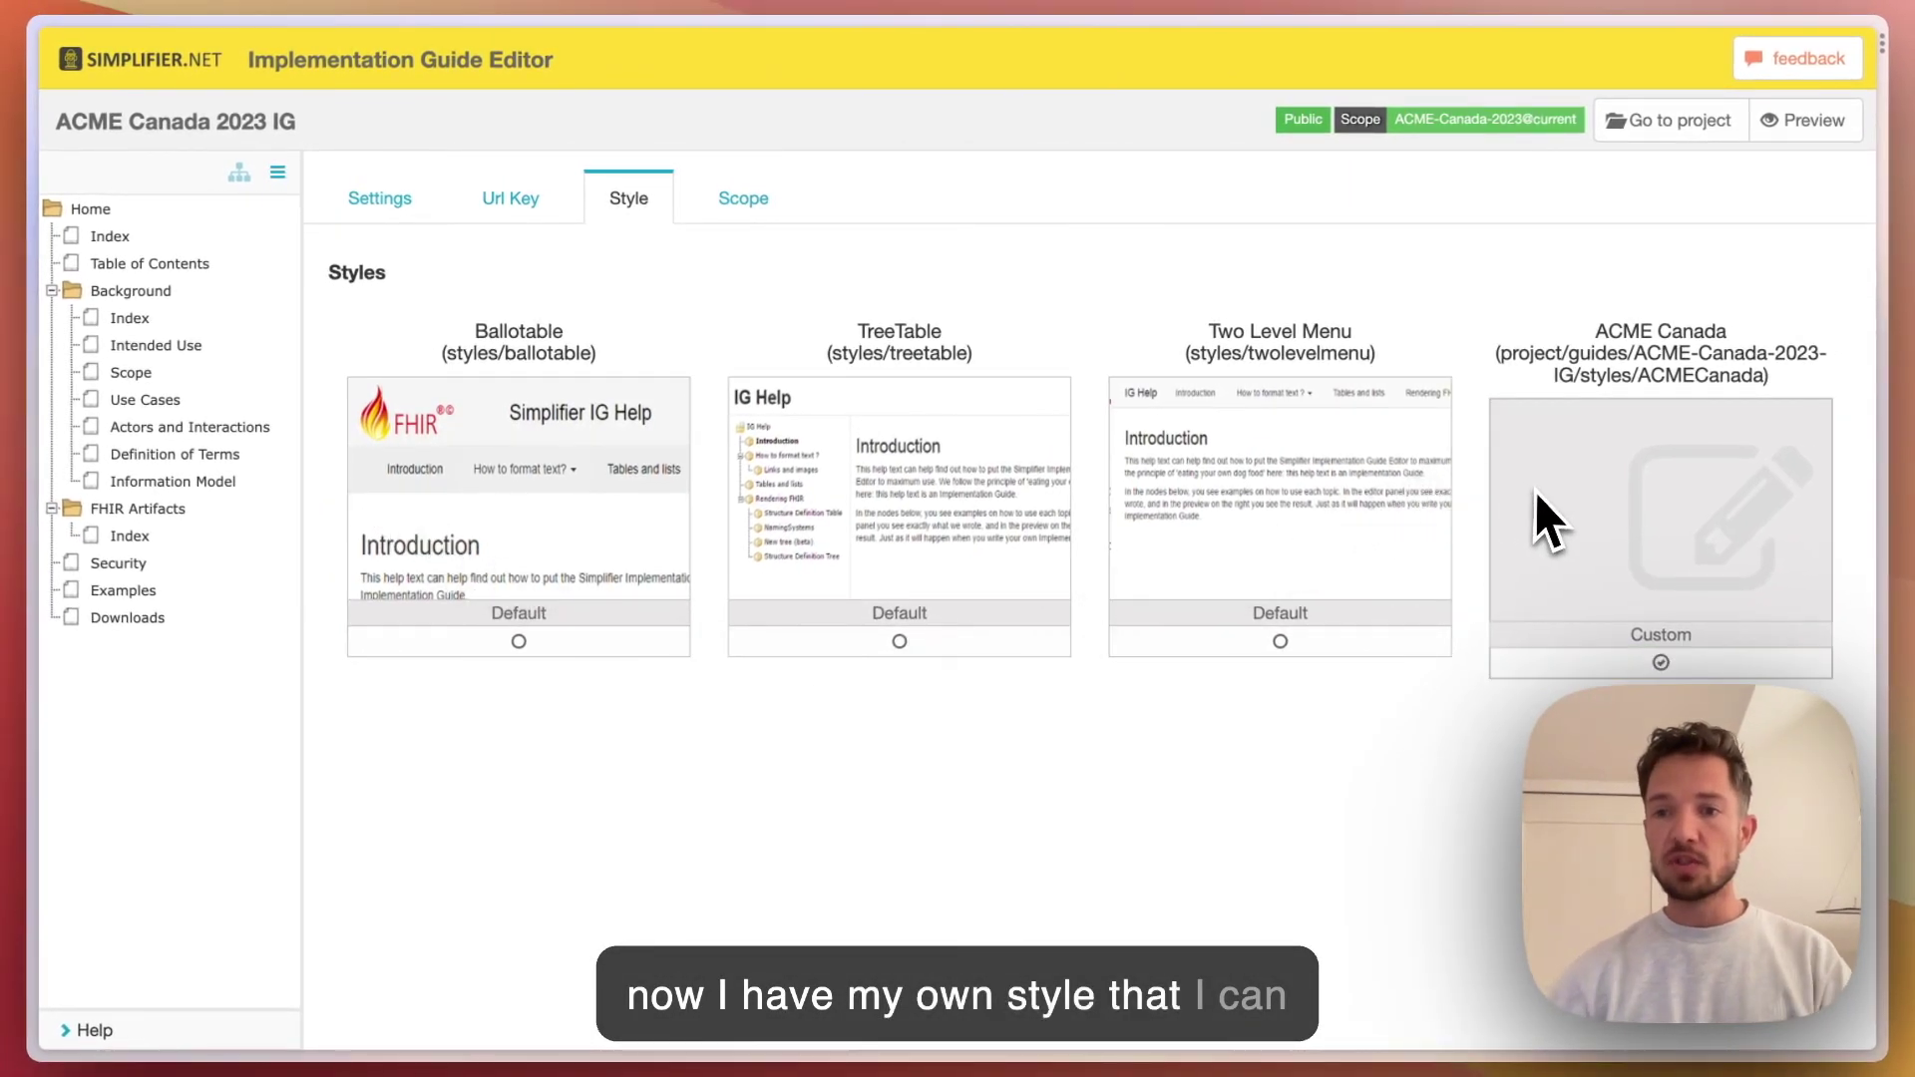
click(1708, 658)
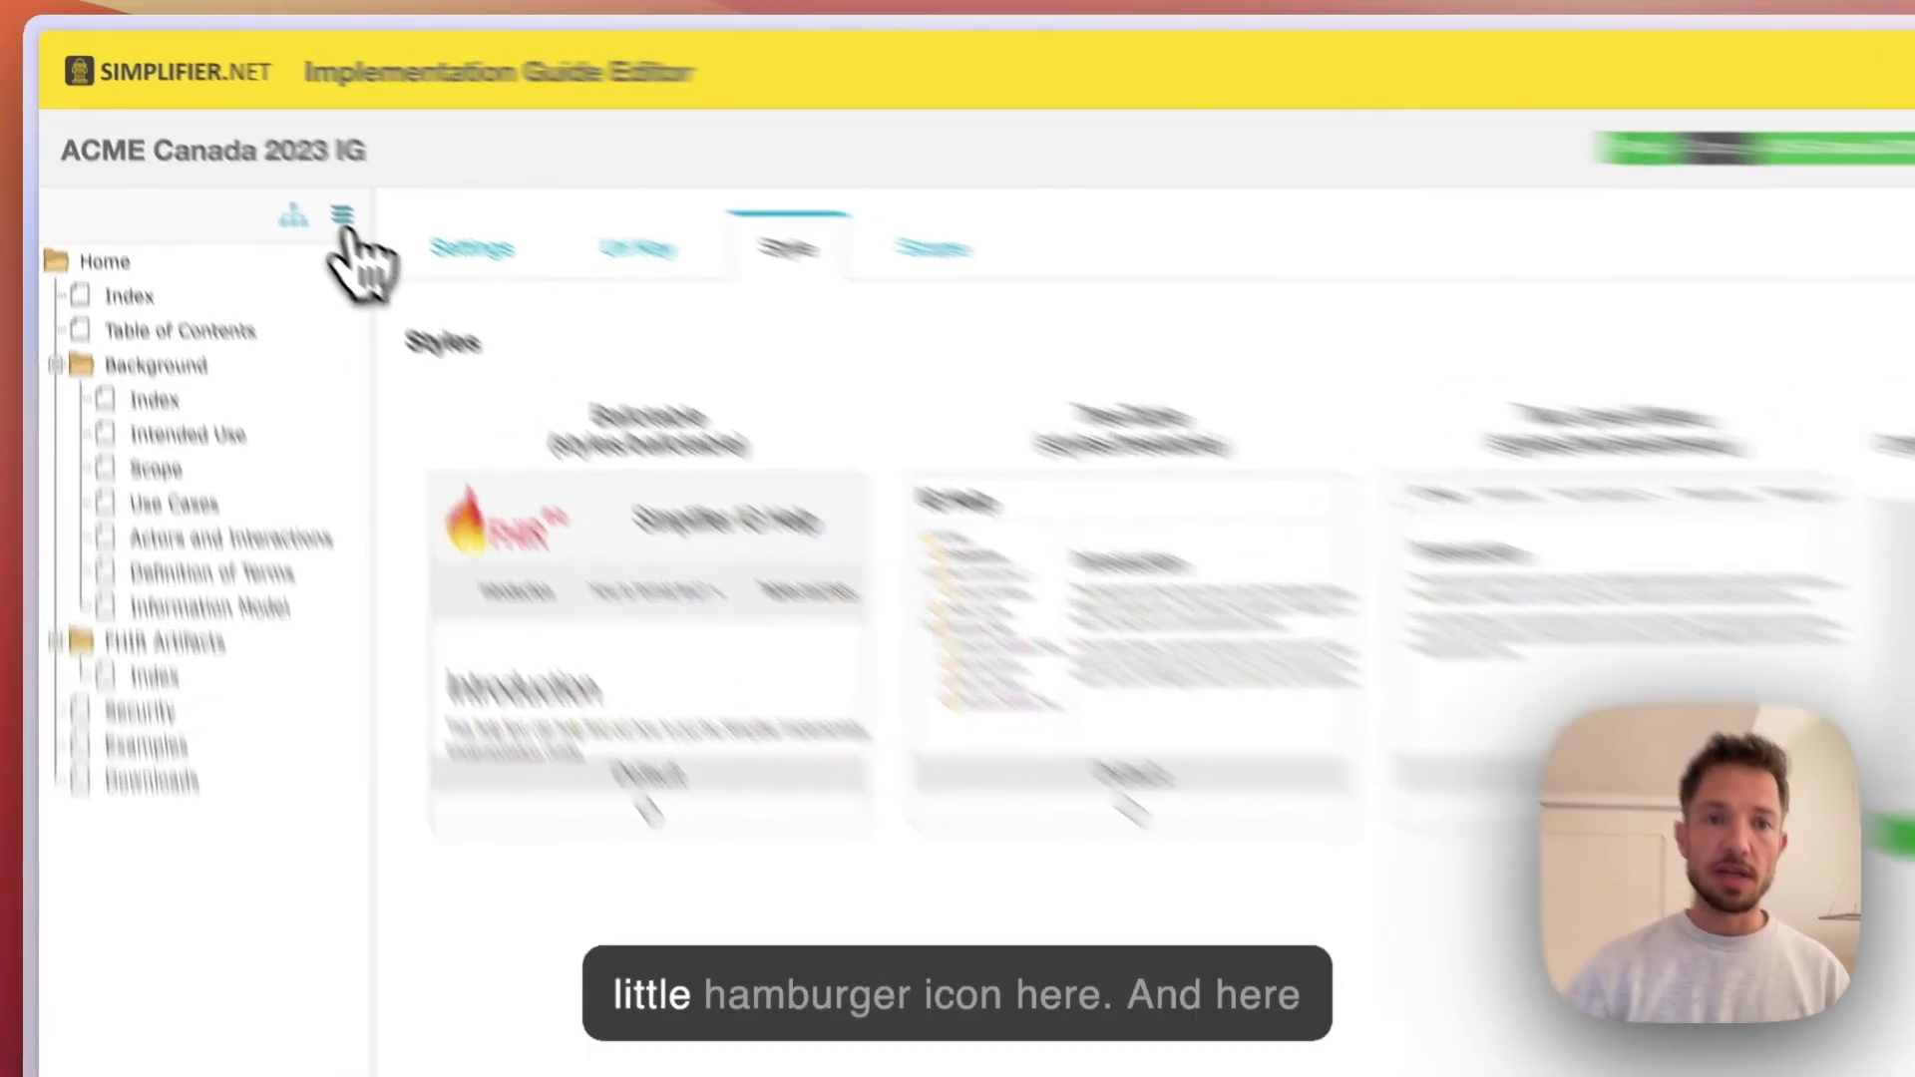
Open the style's master template and compare the mobile and desktop layouts by resizing the rendered view
click(277, 174)
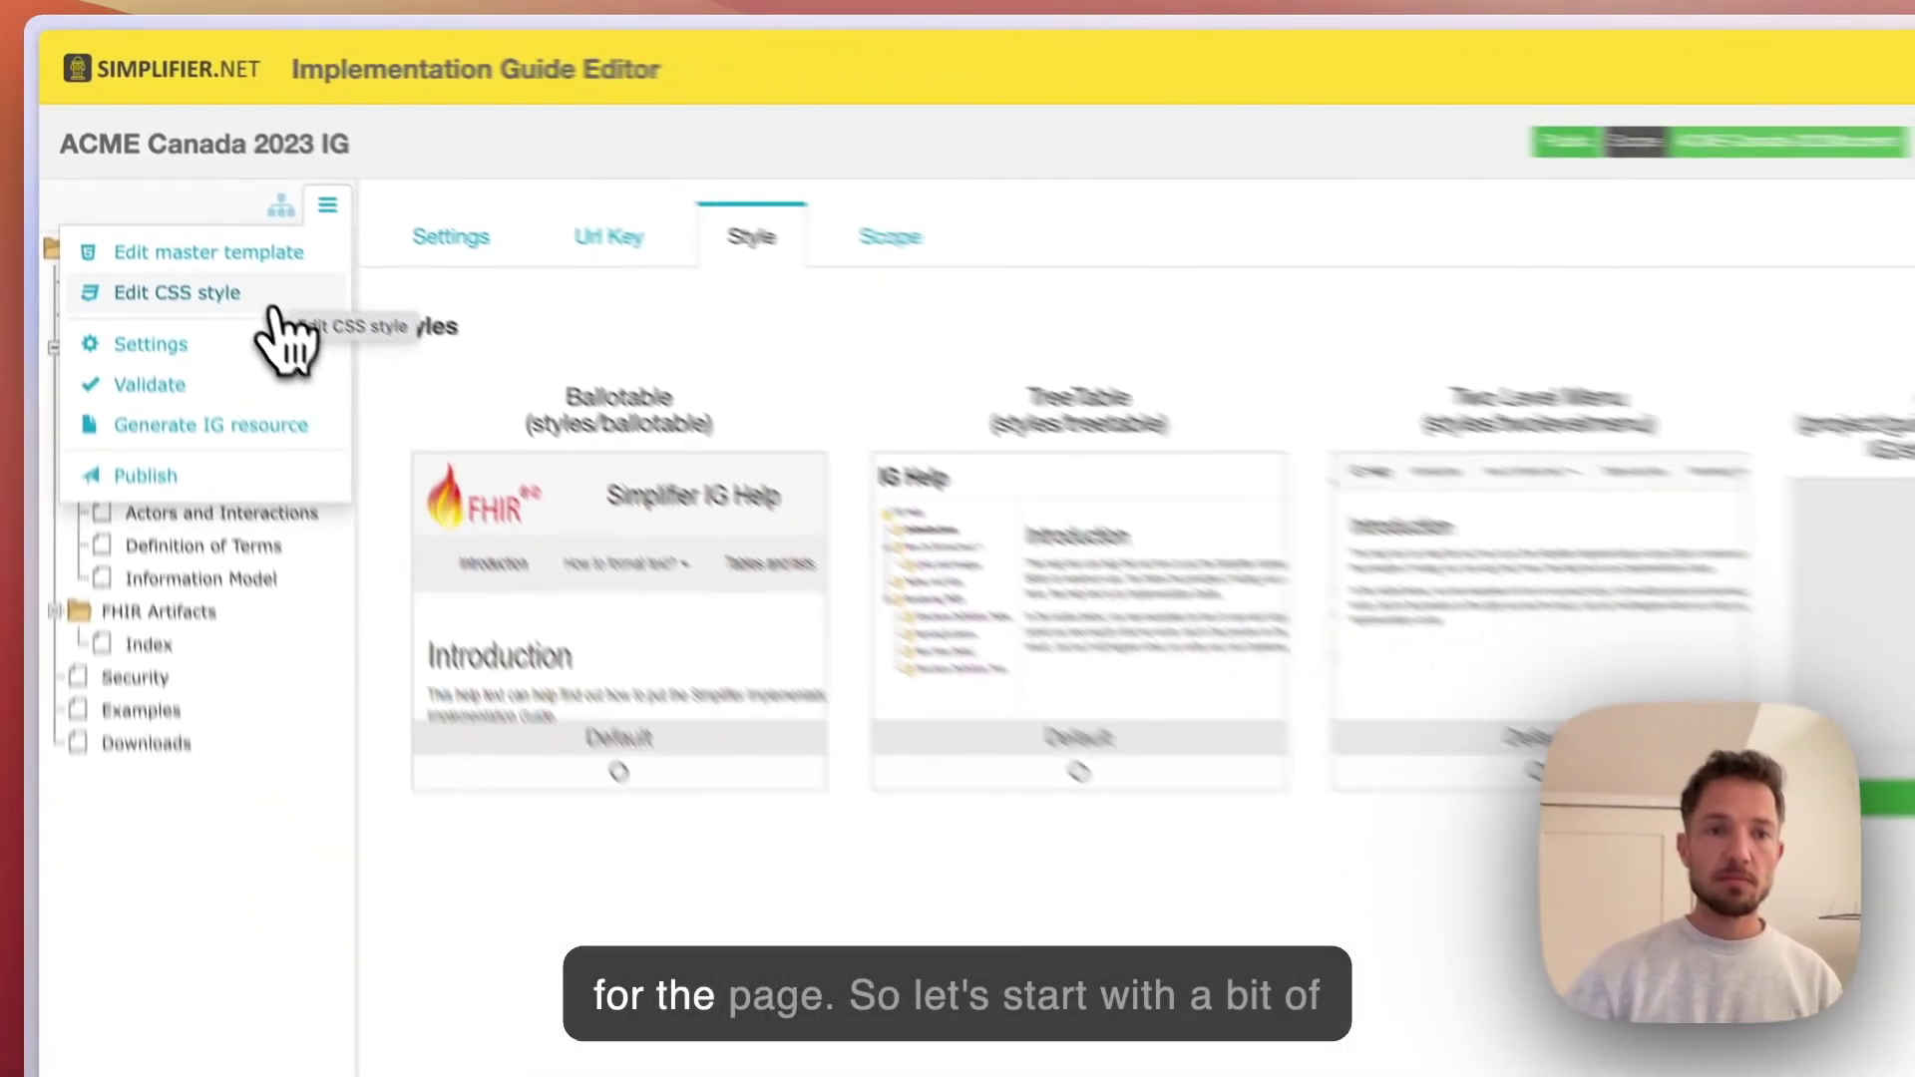
click(269, 254)
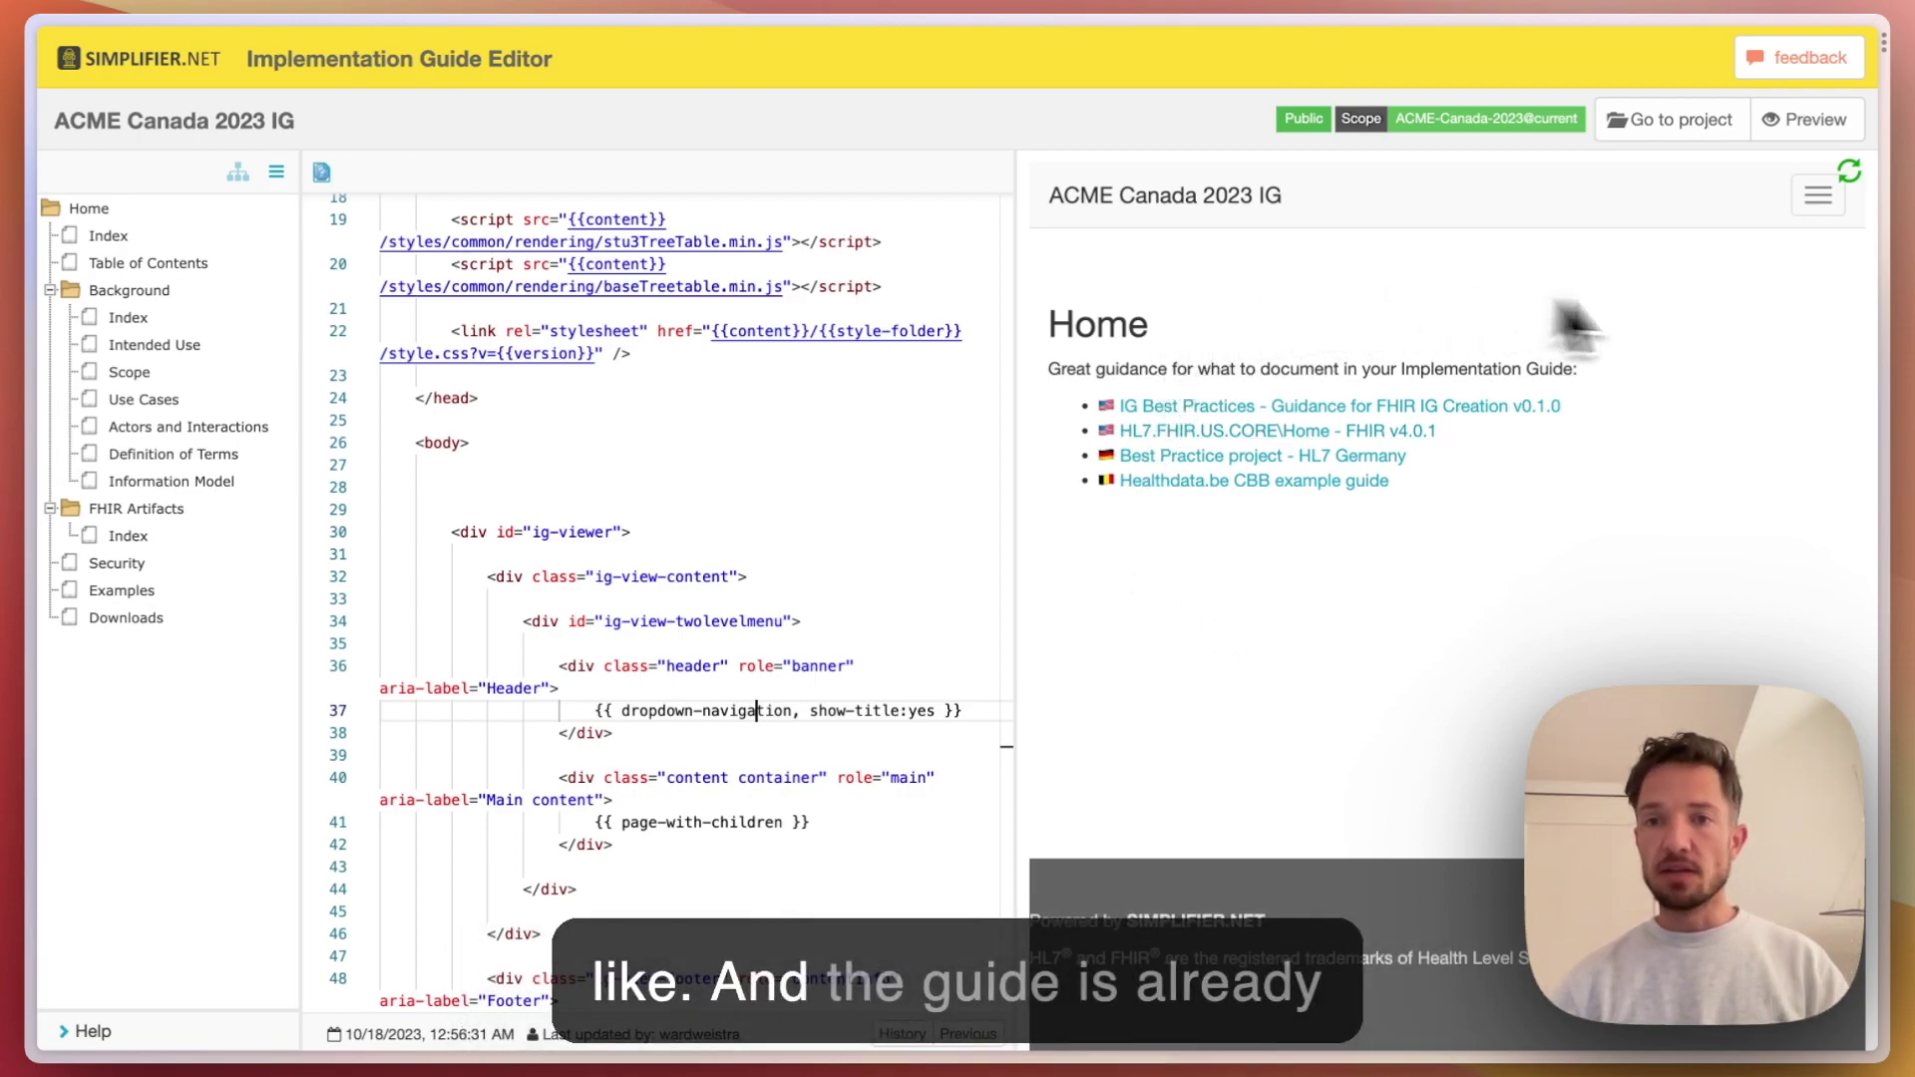
click(1817, 205)
click(1817, 205)
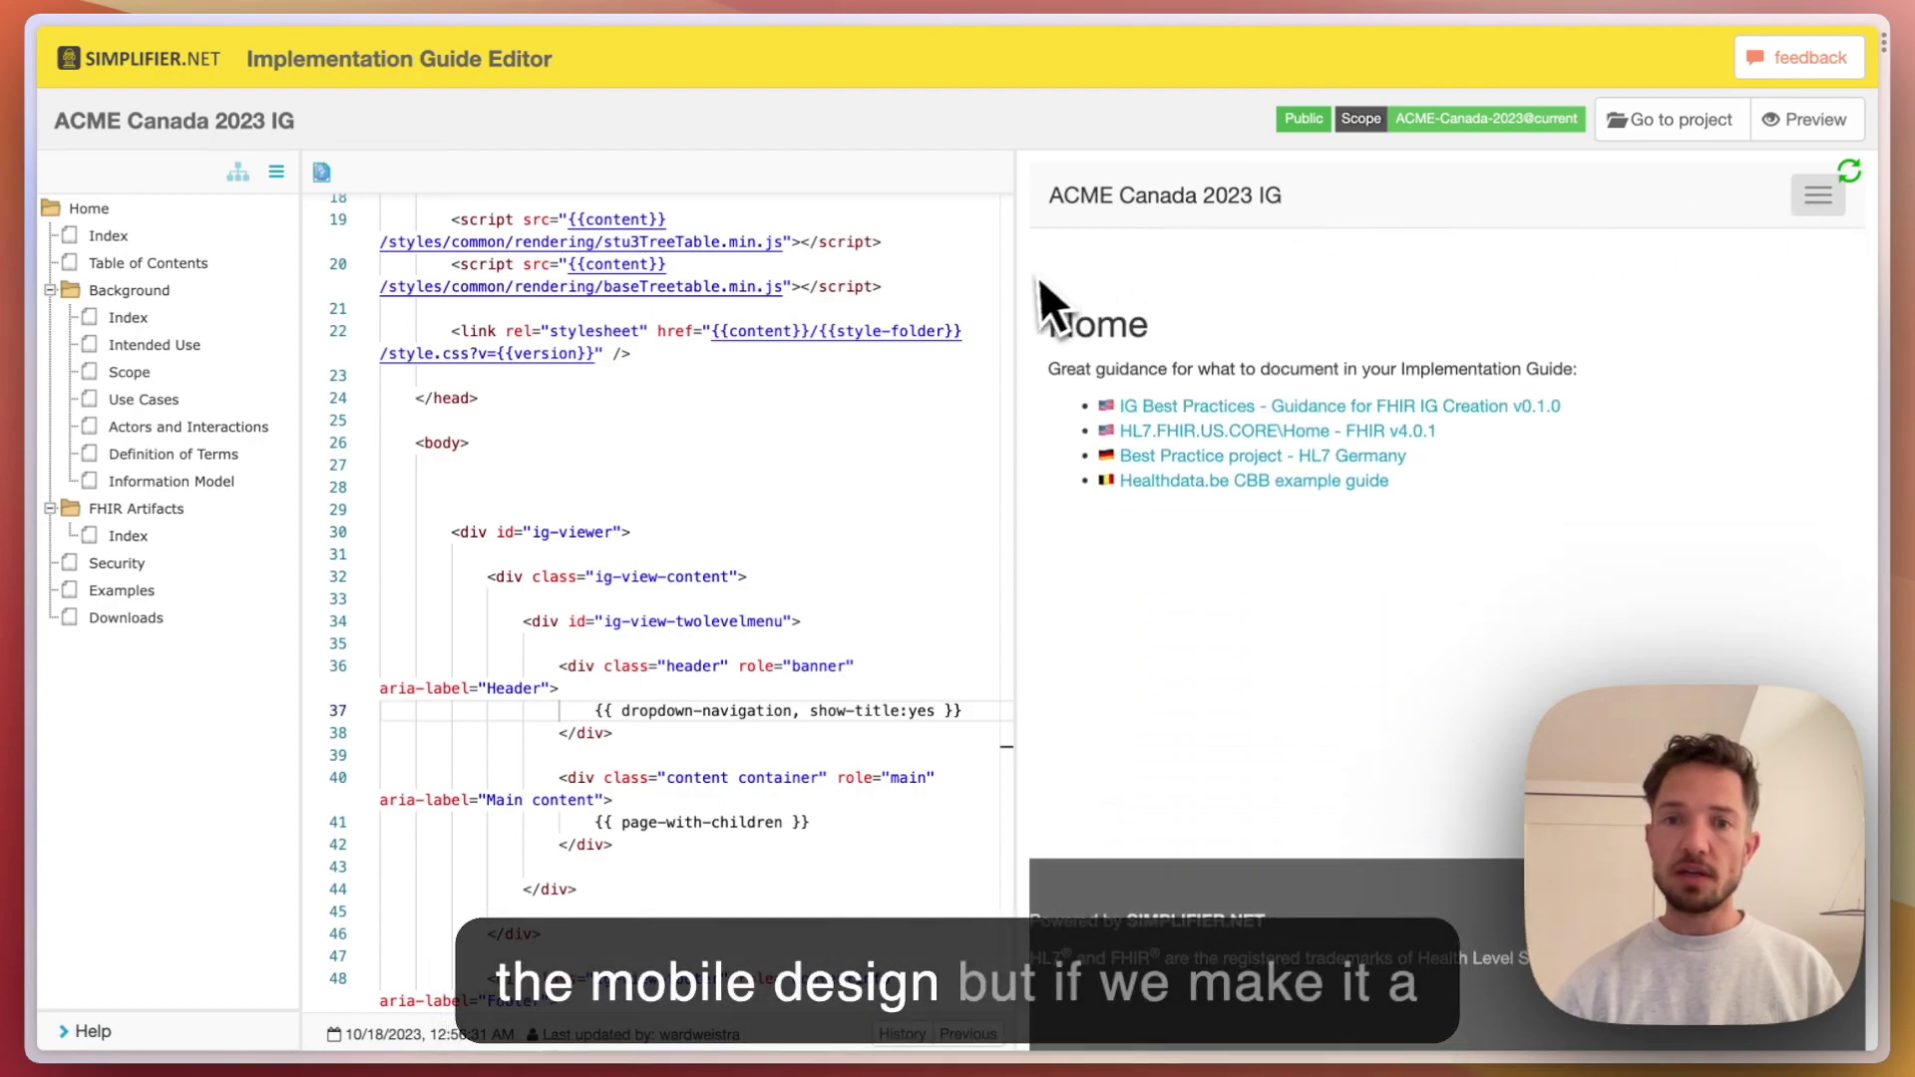
drag(1021, 317, 808, 321)
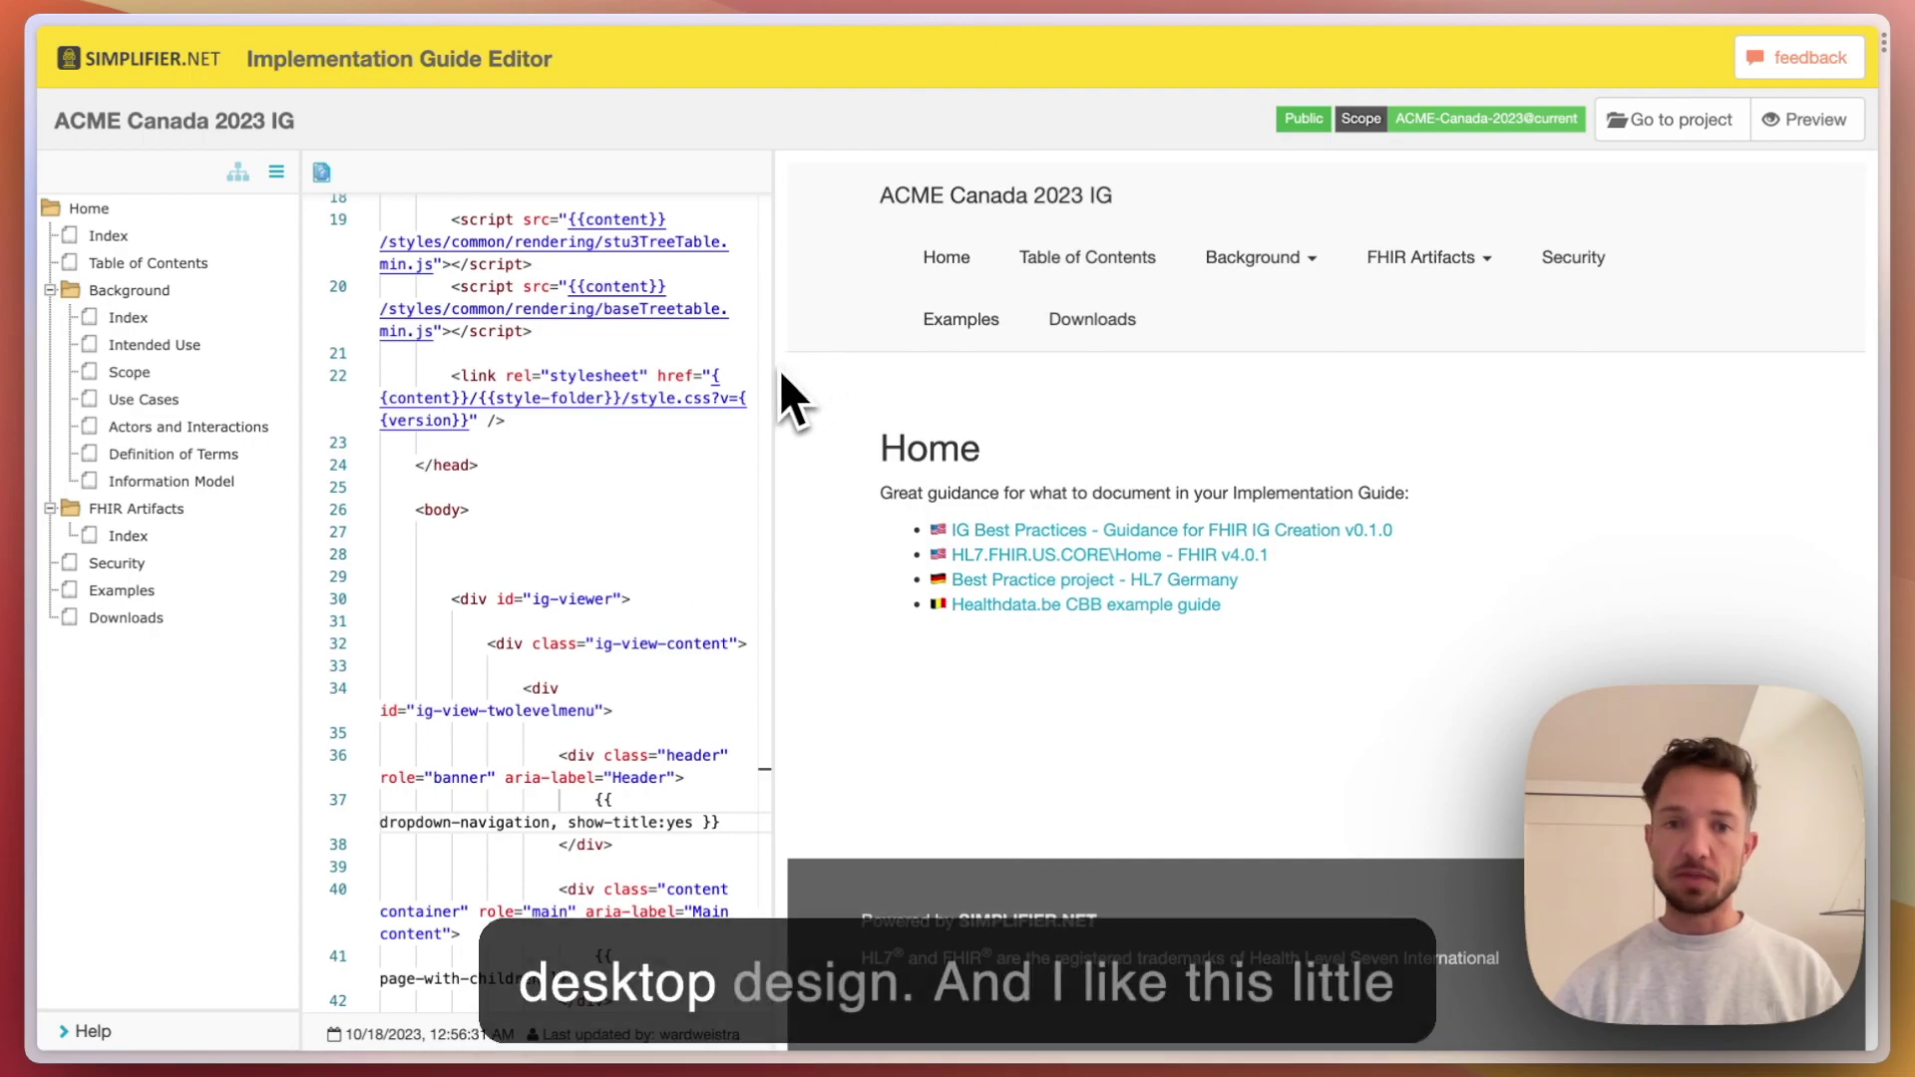
drag(777, 373, 766, 372)
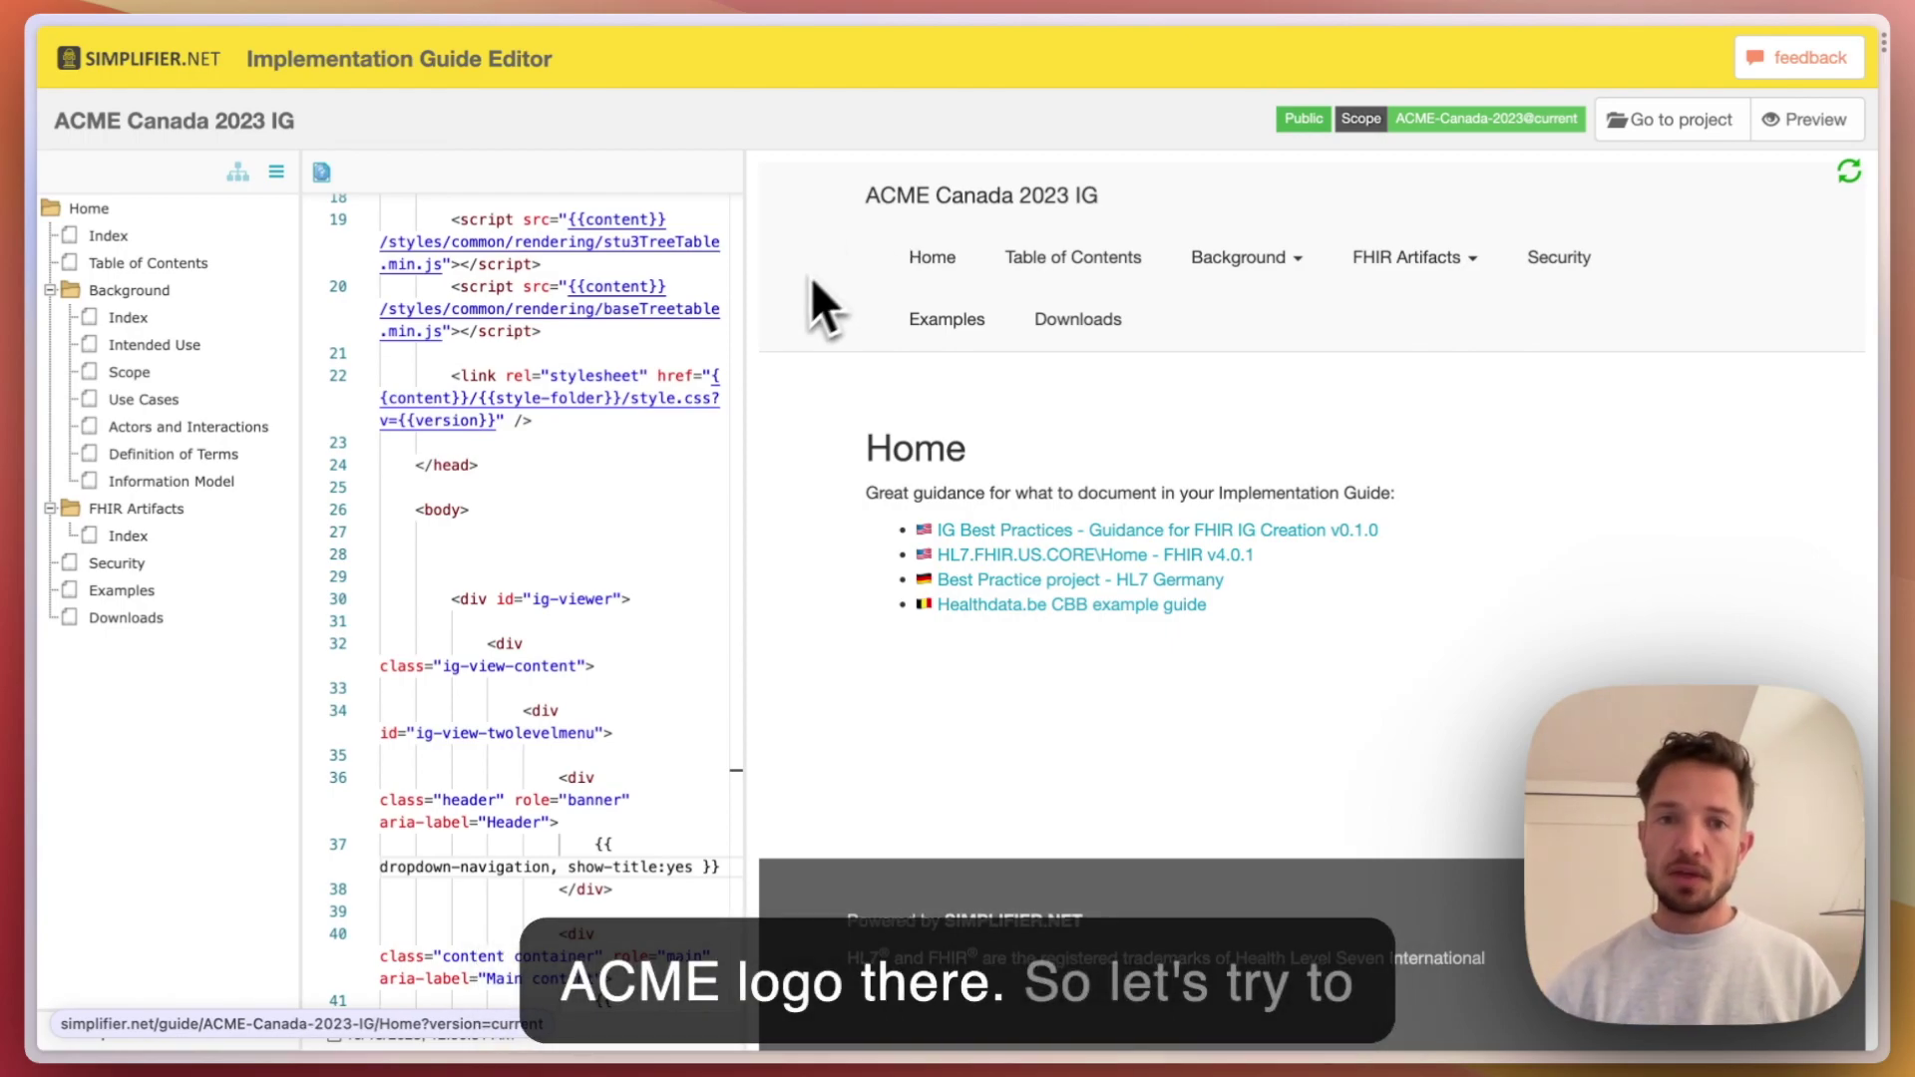
drag(750, 322, 1057, 320)
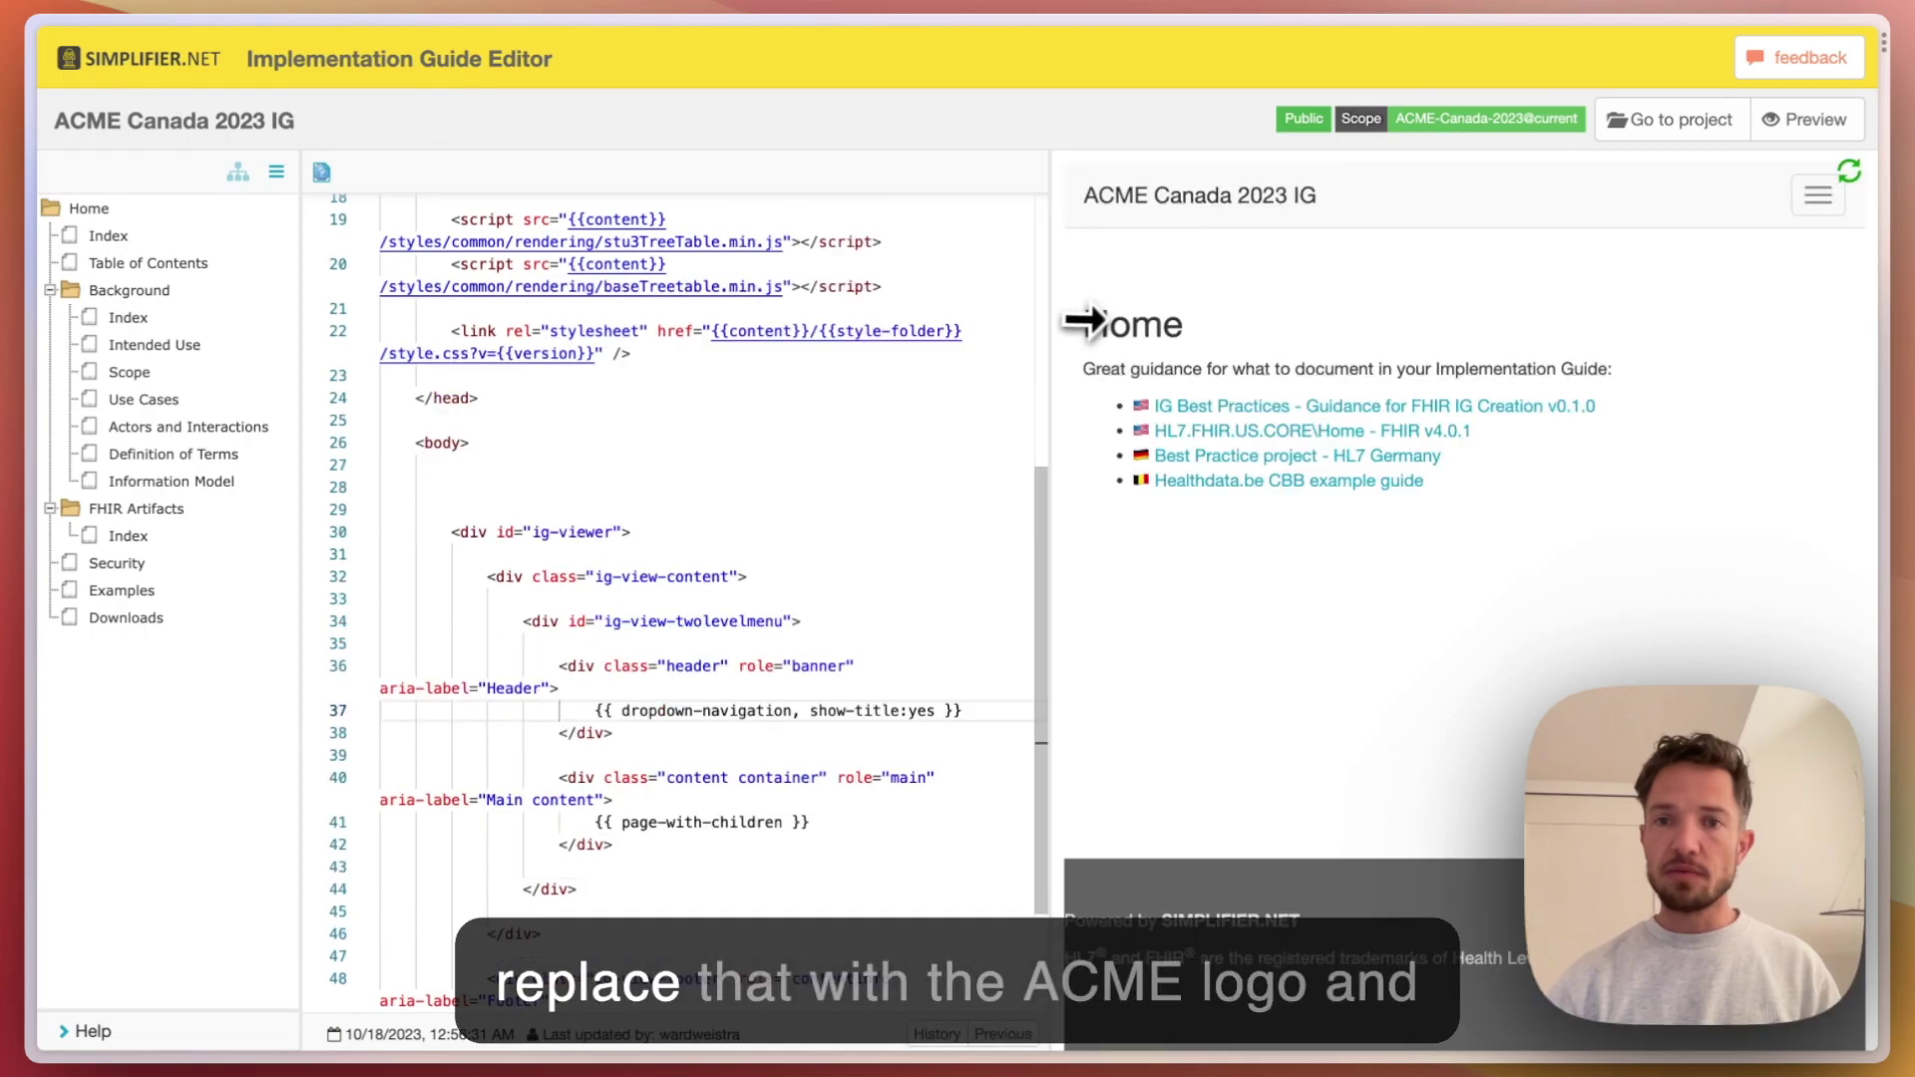
Insert header HTML at the start of the master template's body with the linked ACME-logo.png, guide title and version, and refresh the rendered view
click(529, 487)
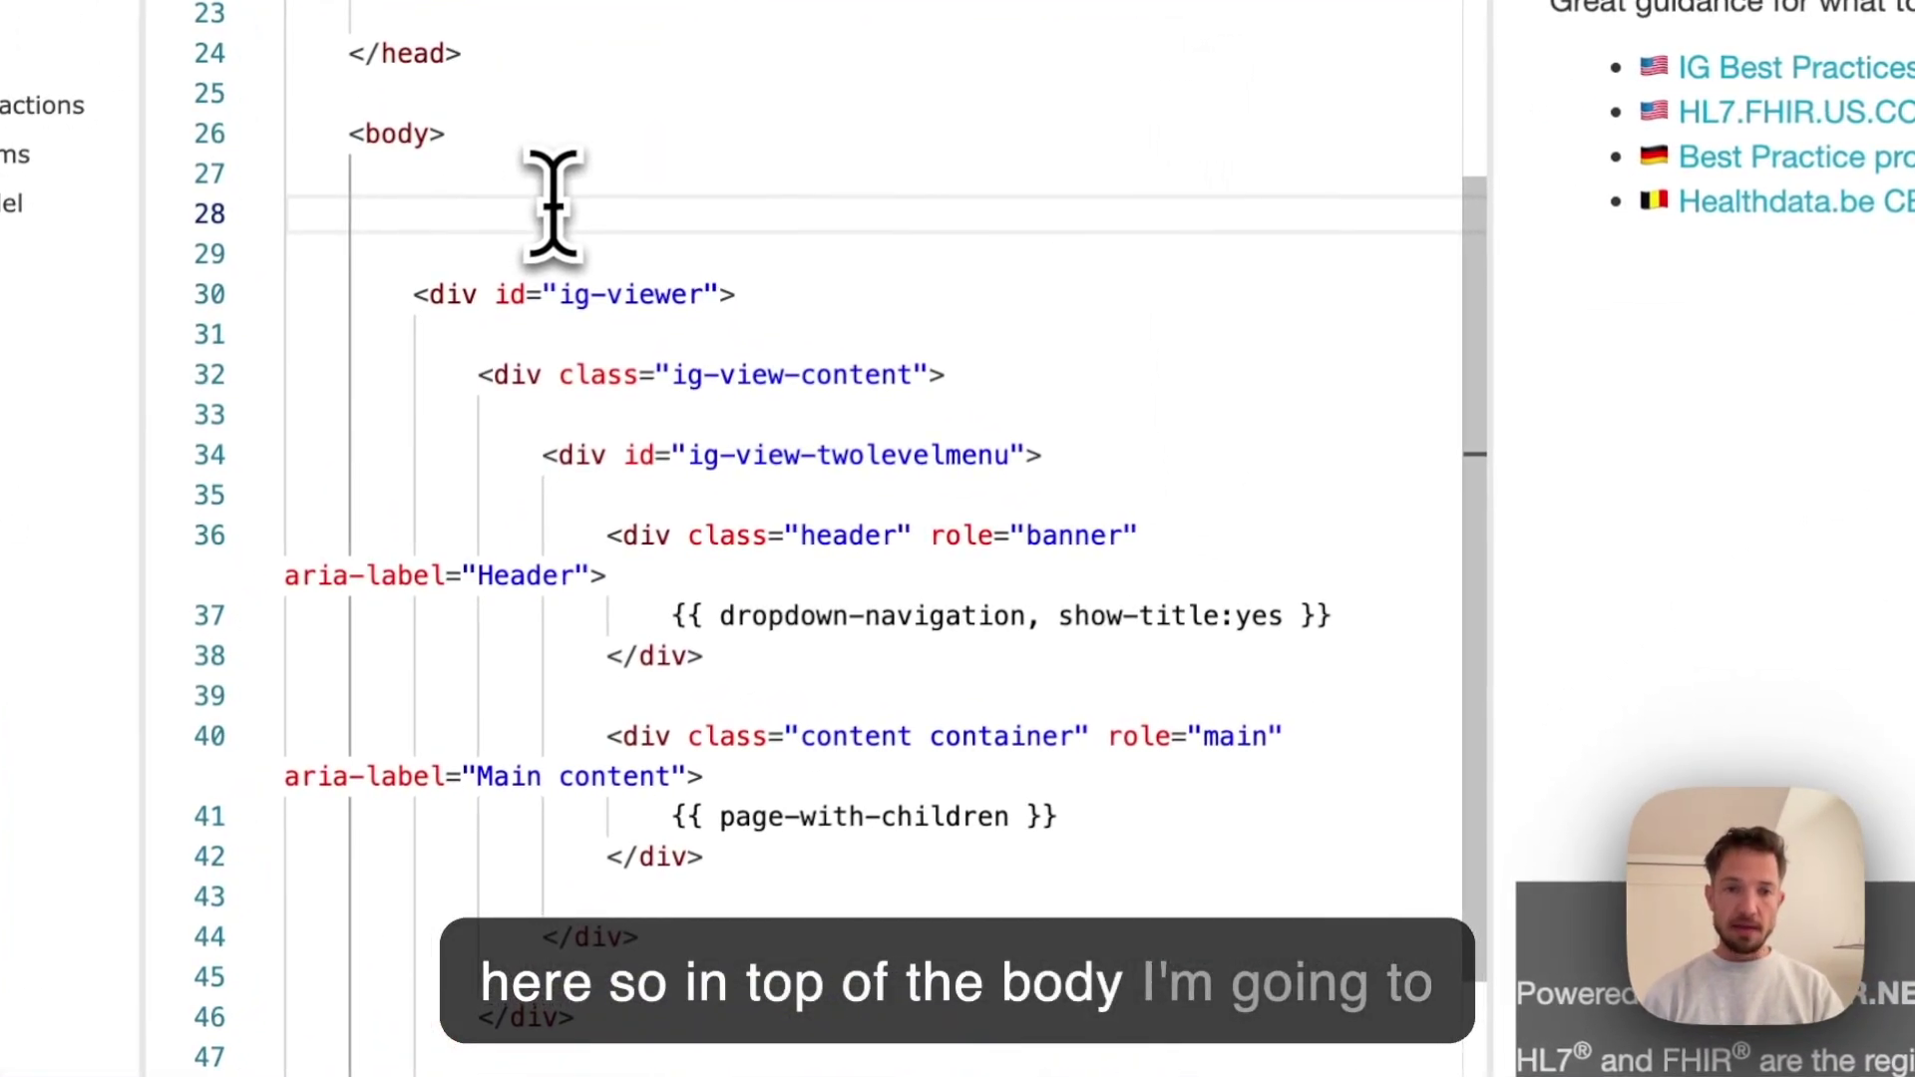
key(super+v)
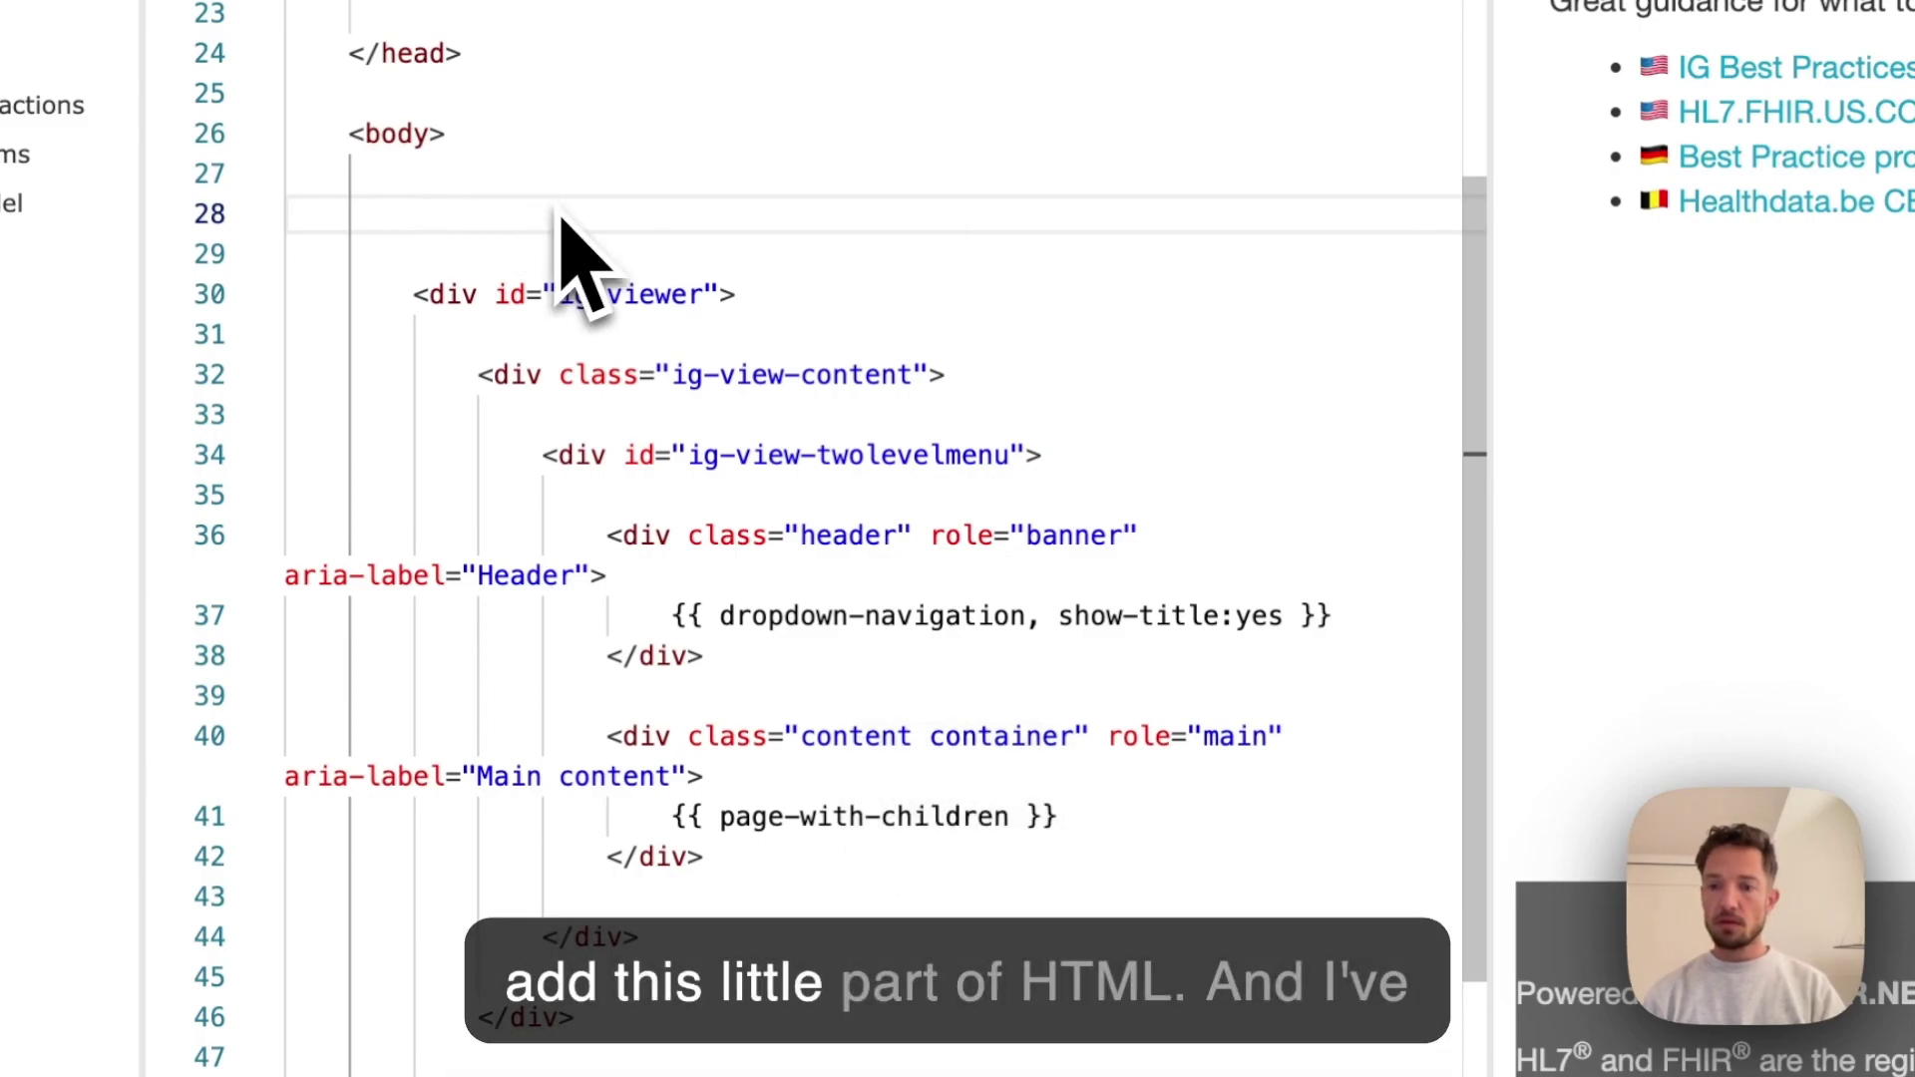
key(super+v)
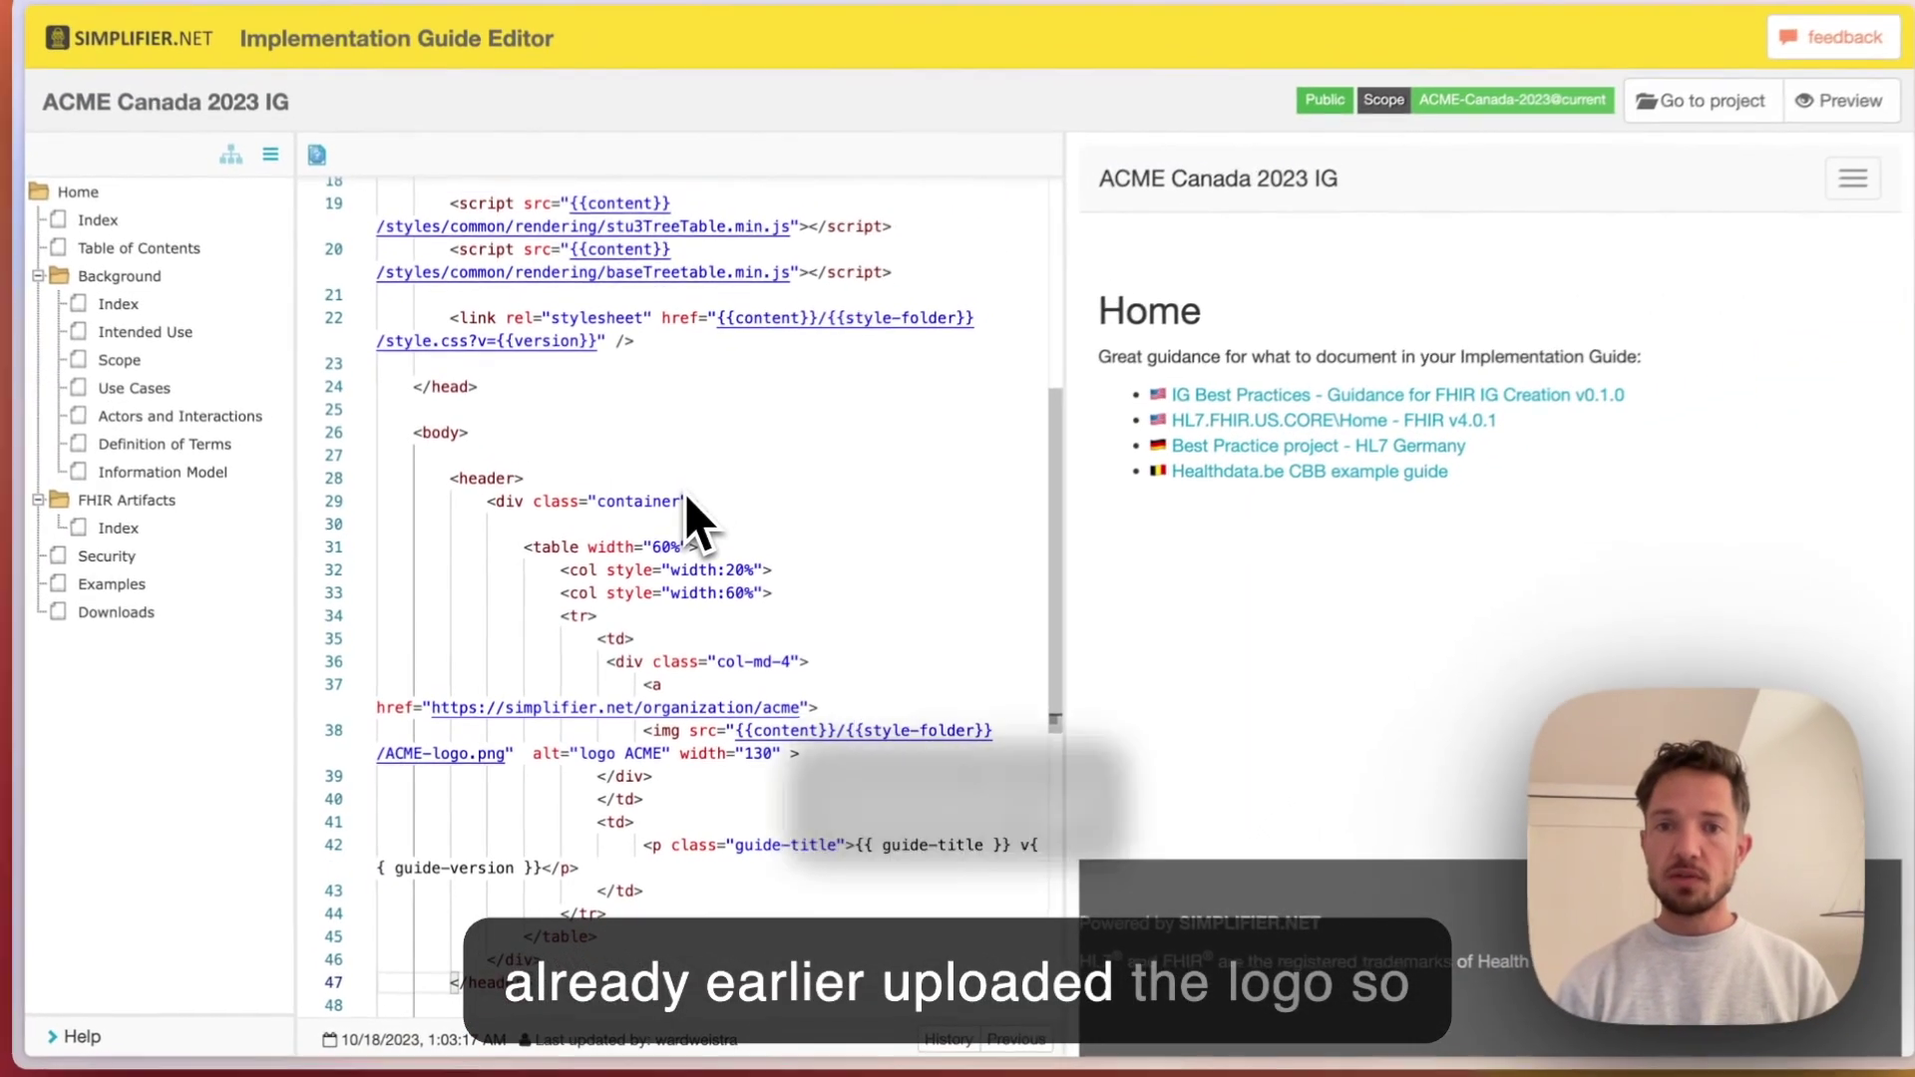
key(ctrl+Return)
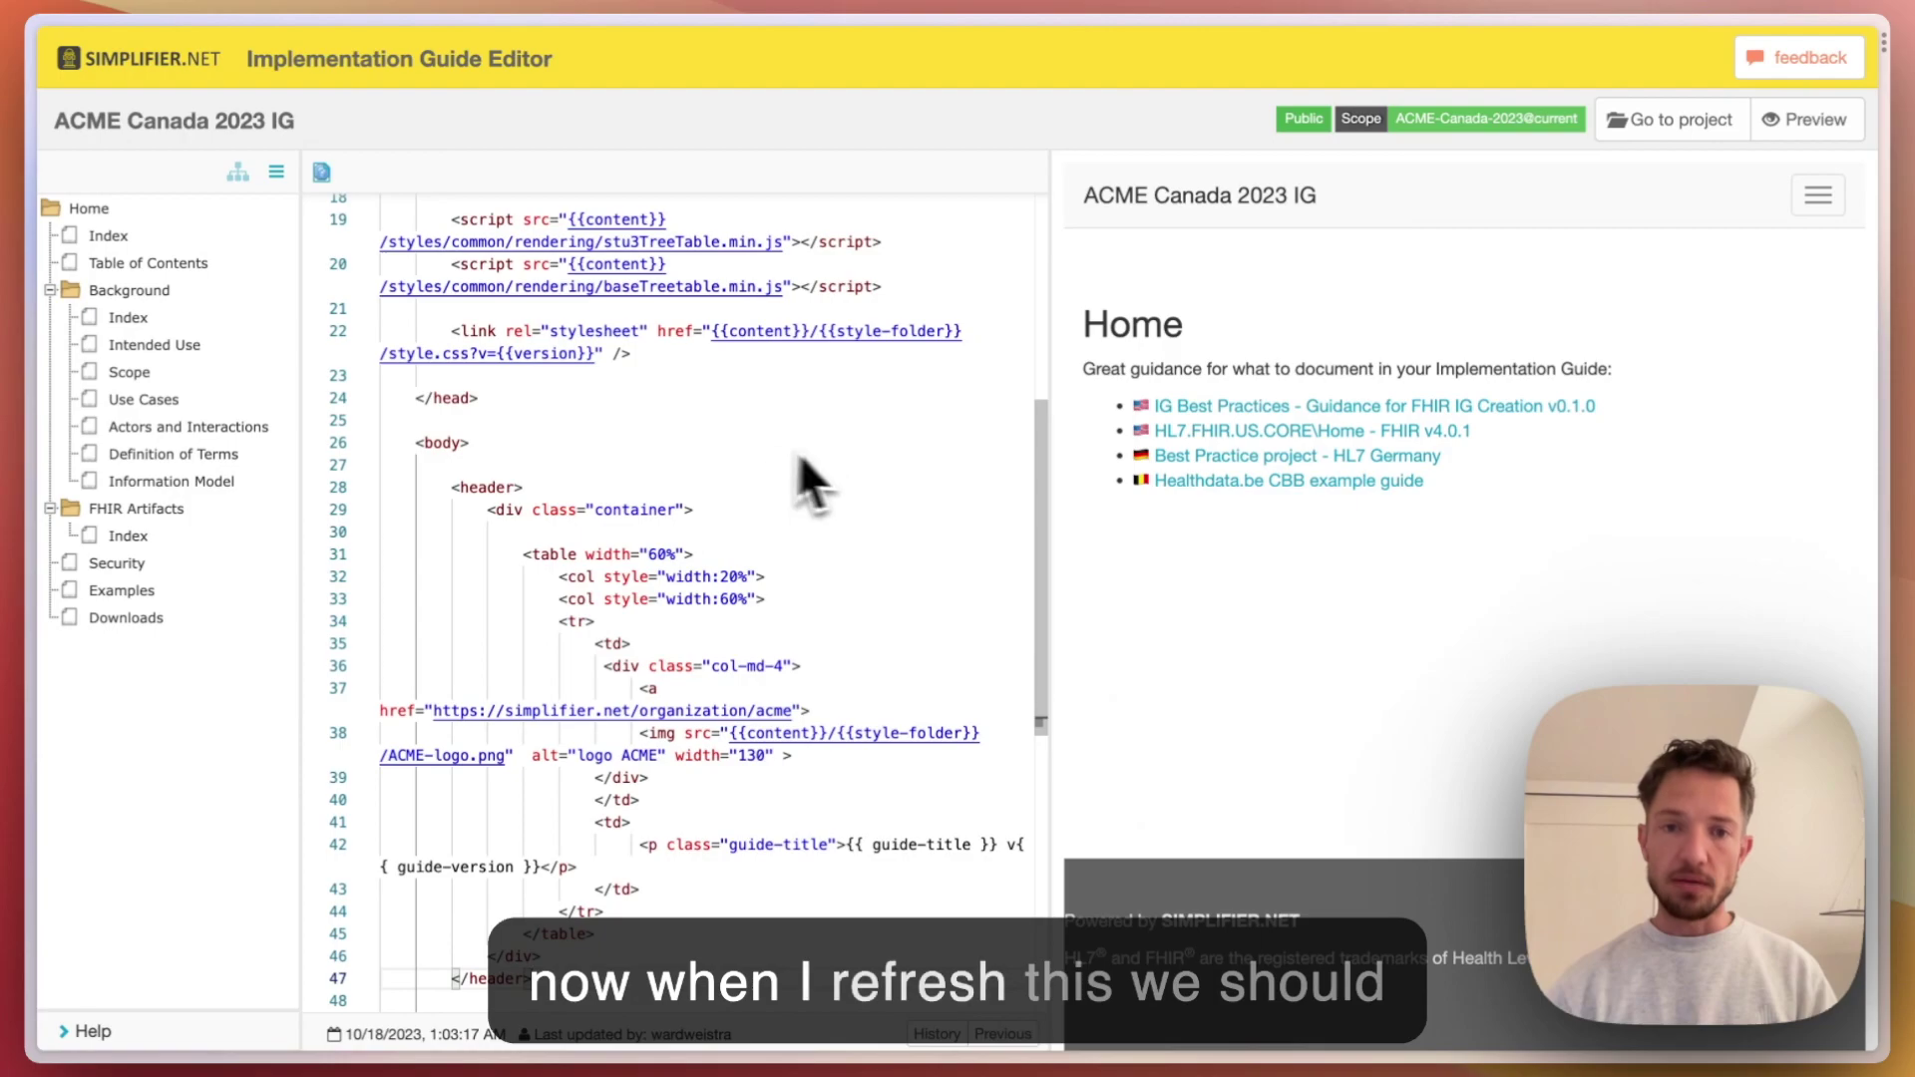
key(ctrl+Return)
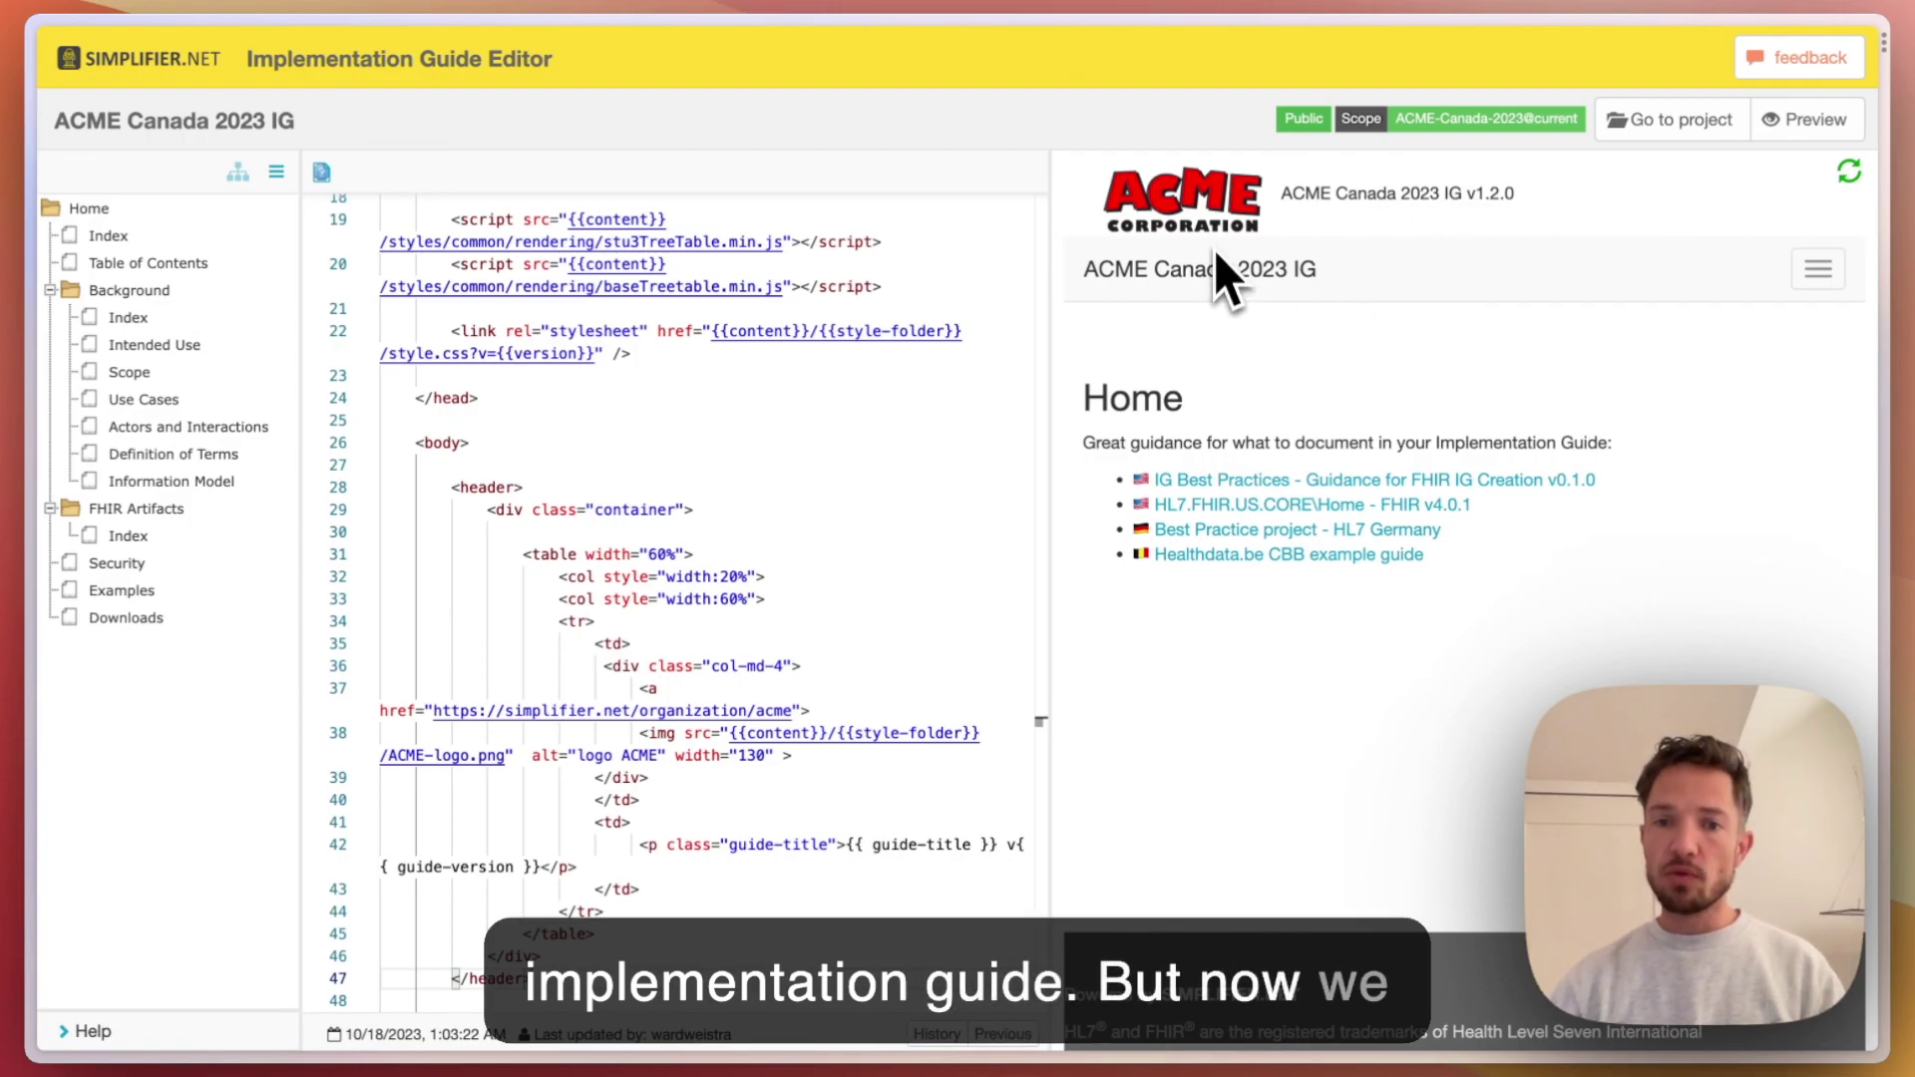
Set show-title to no in the dropdown-navigation widget of the master template and check the header in the guide preview
scroll(790, 876, down, 6)
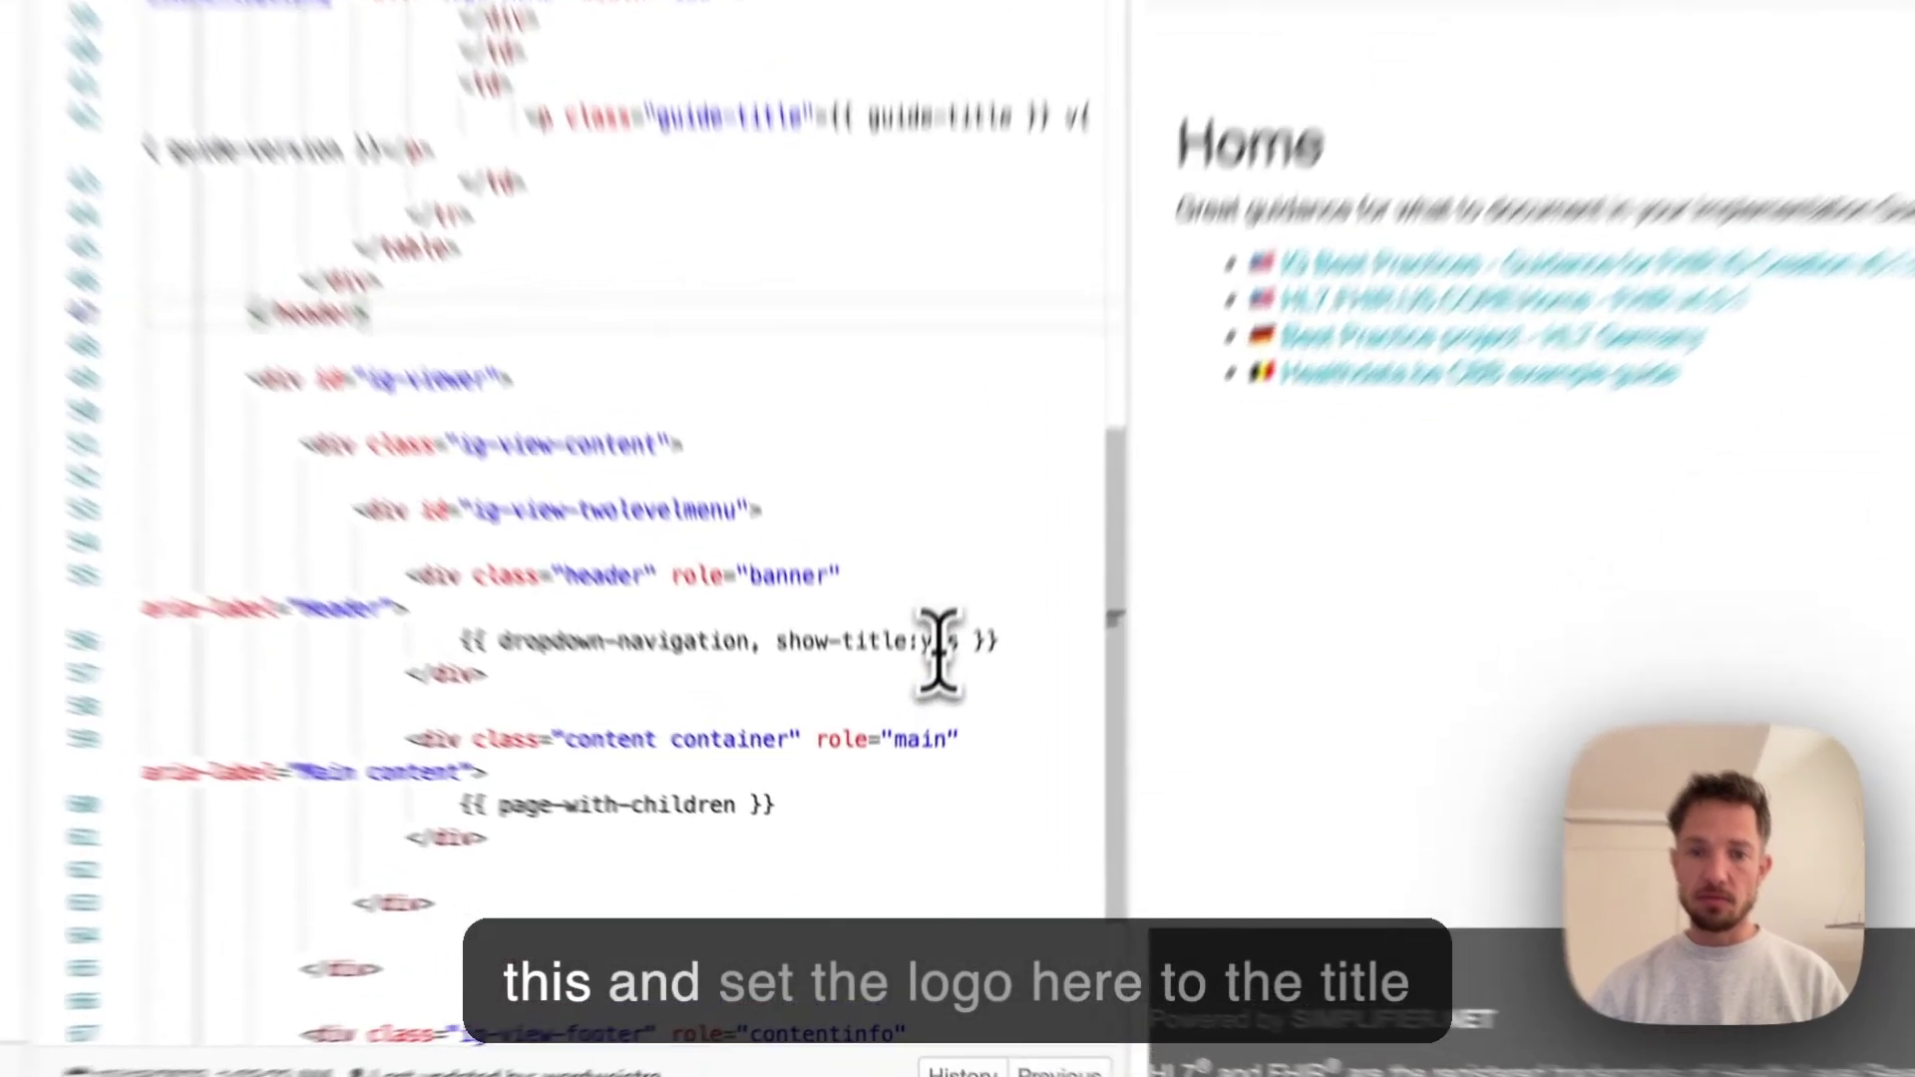
double_click(924, 736)
text(no)
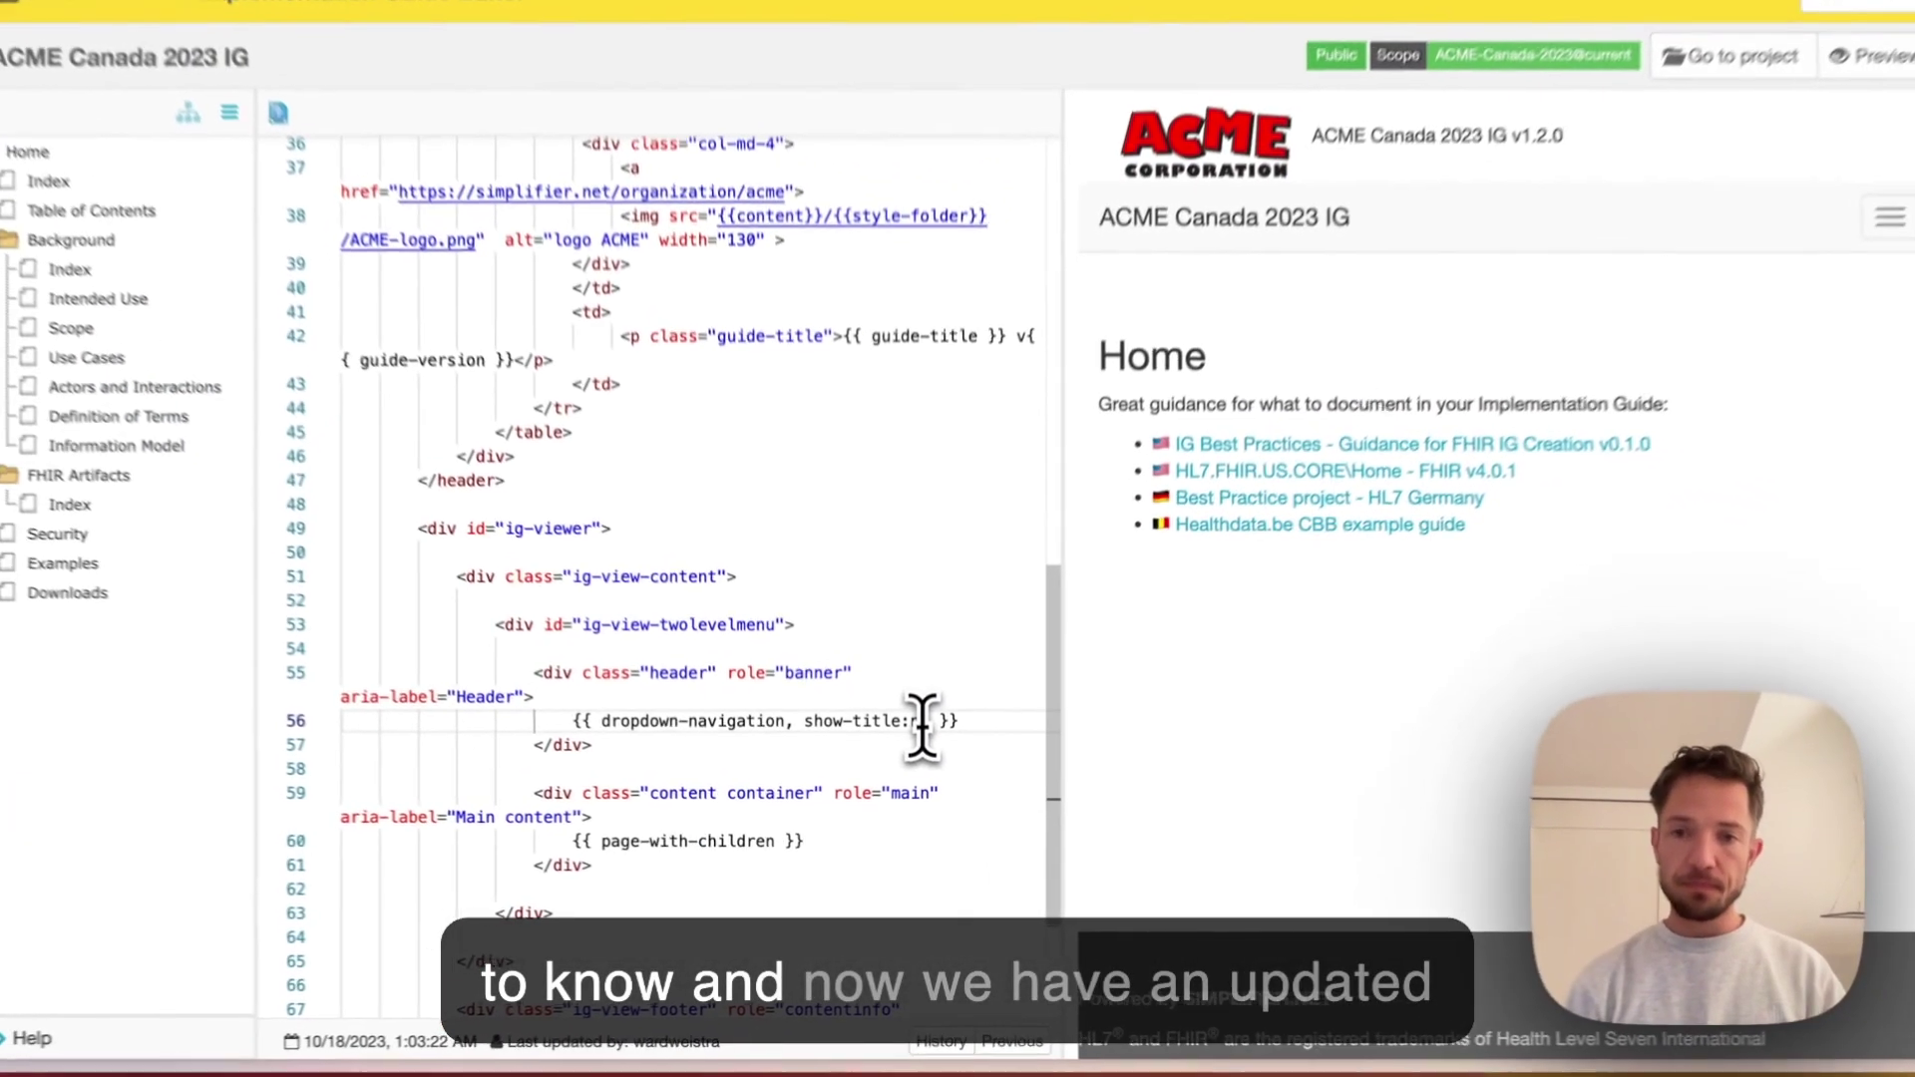
key(ctrl+Return)
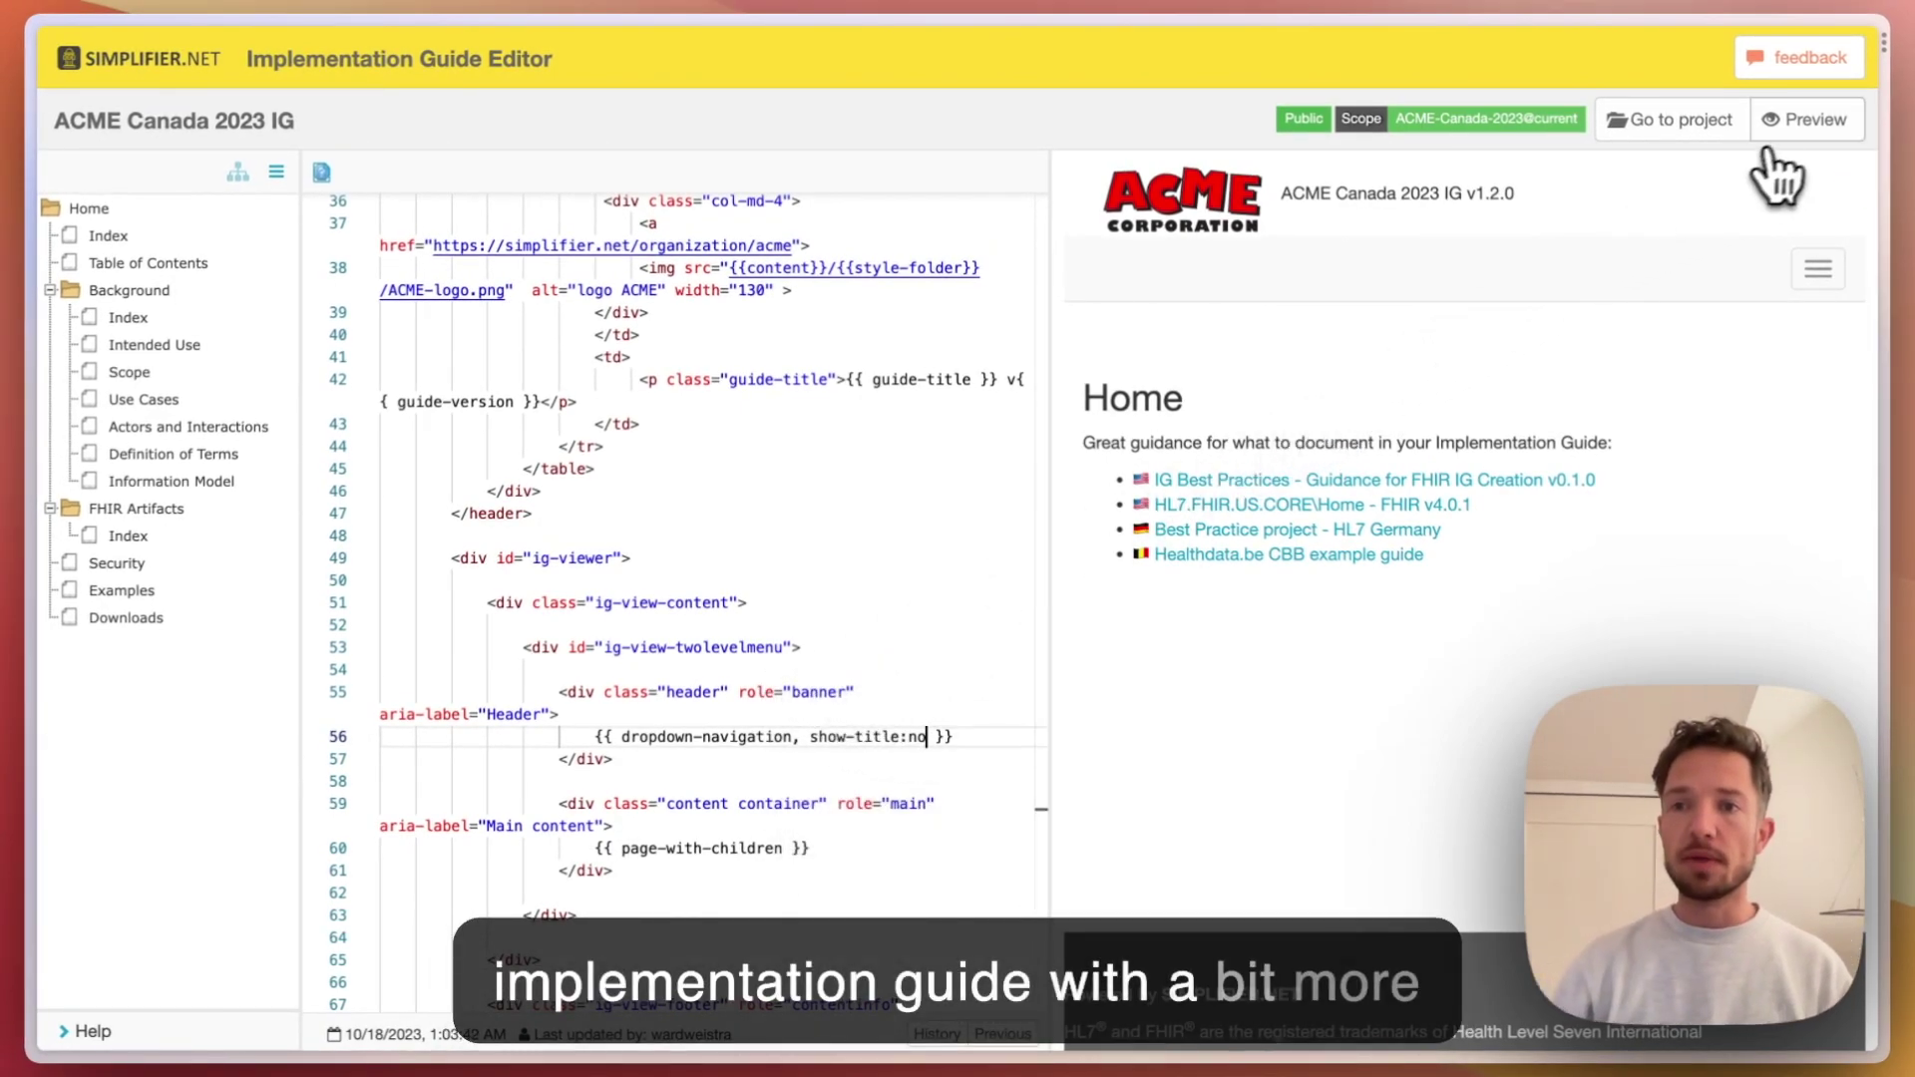
click(1795, 135)
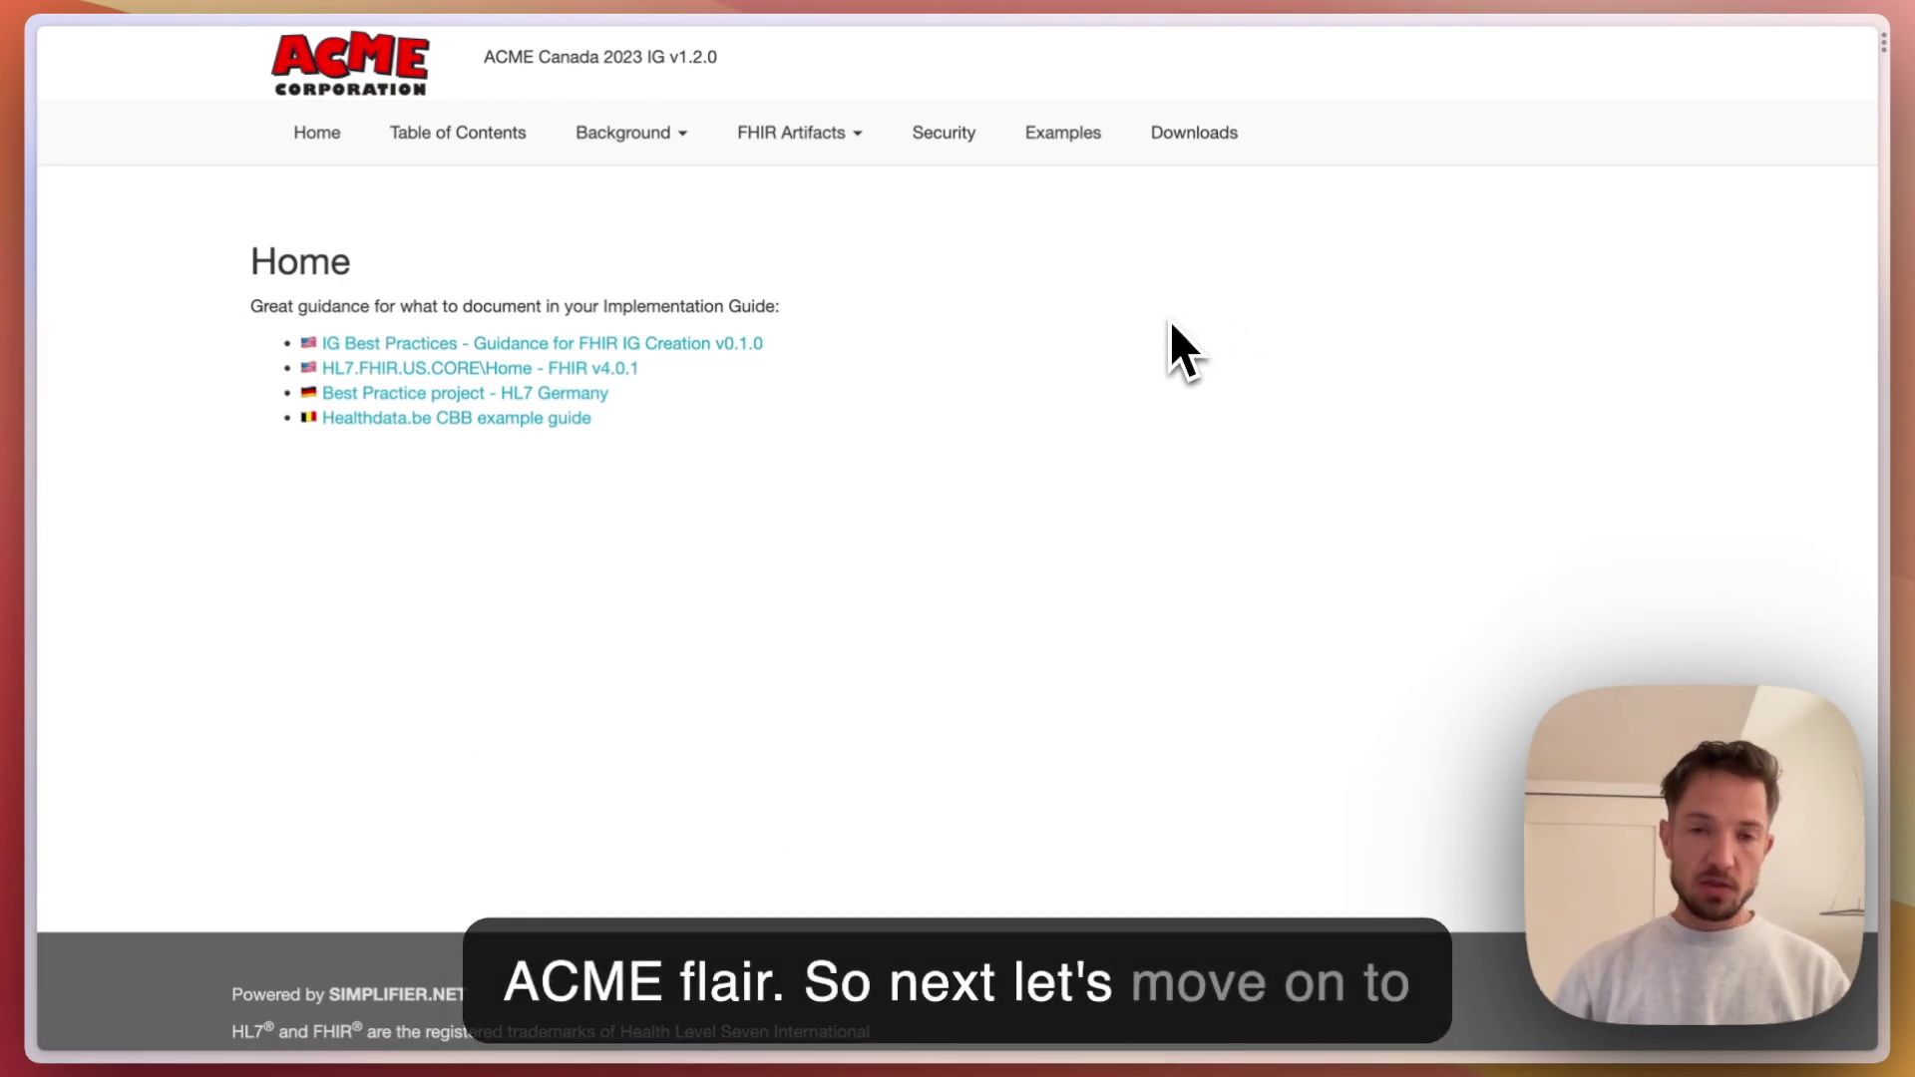
key(super+w)
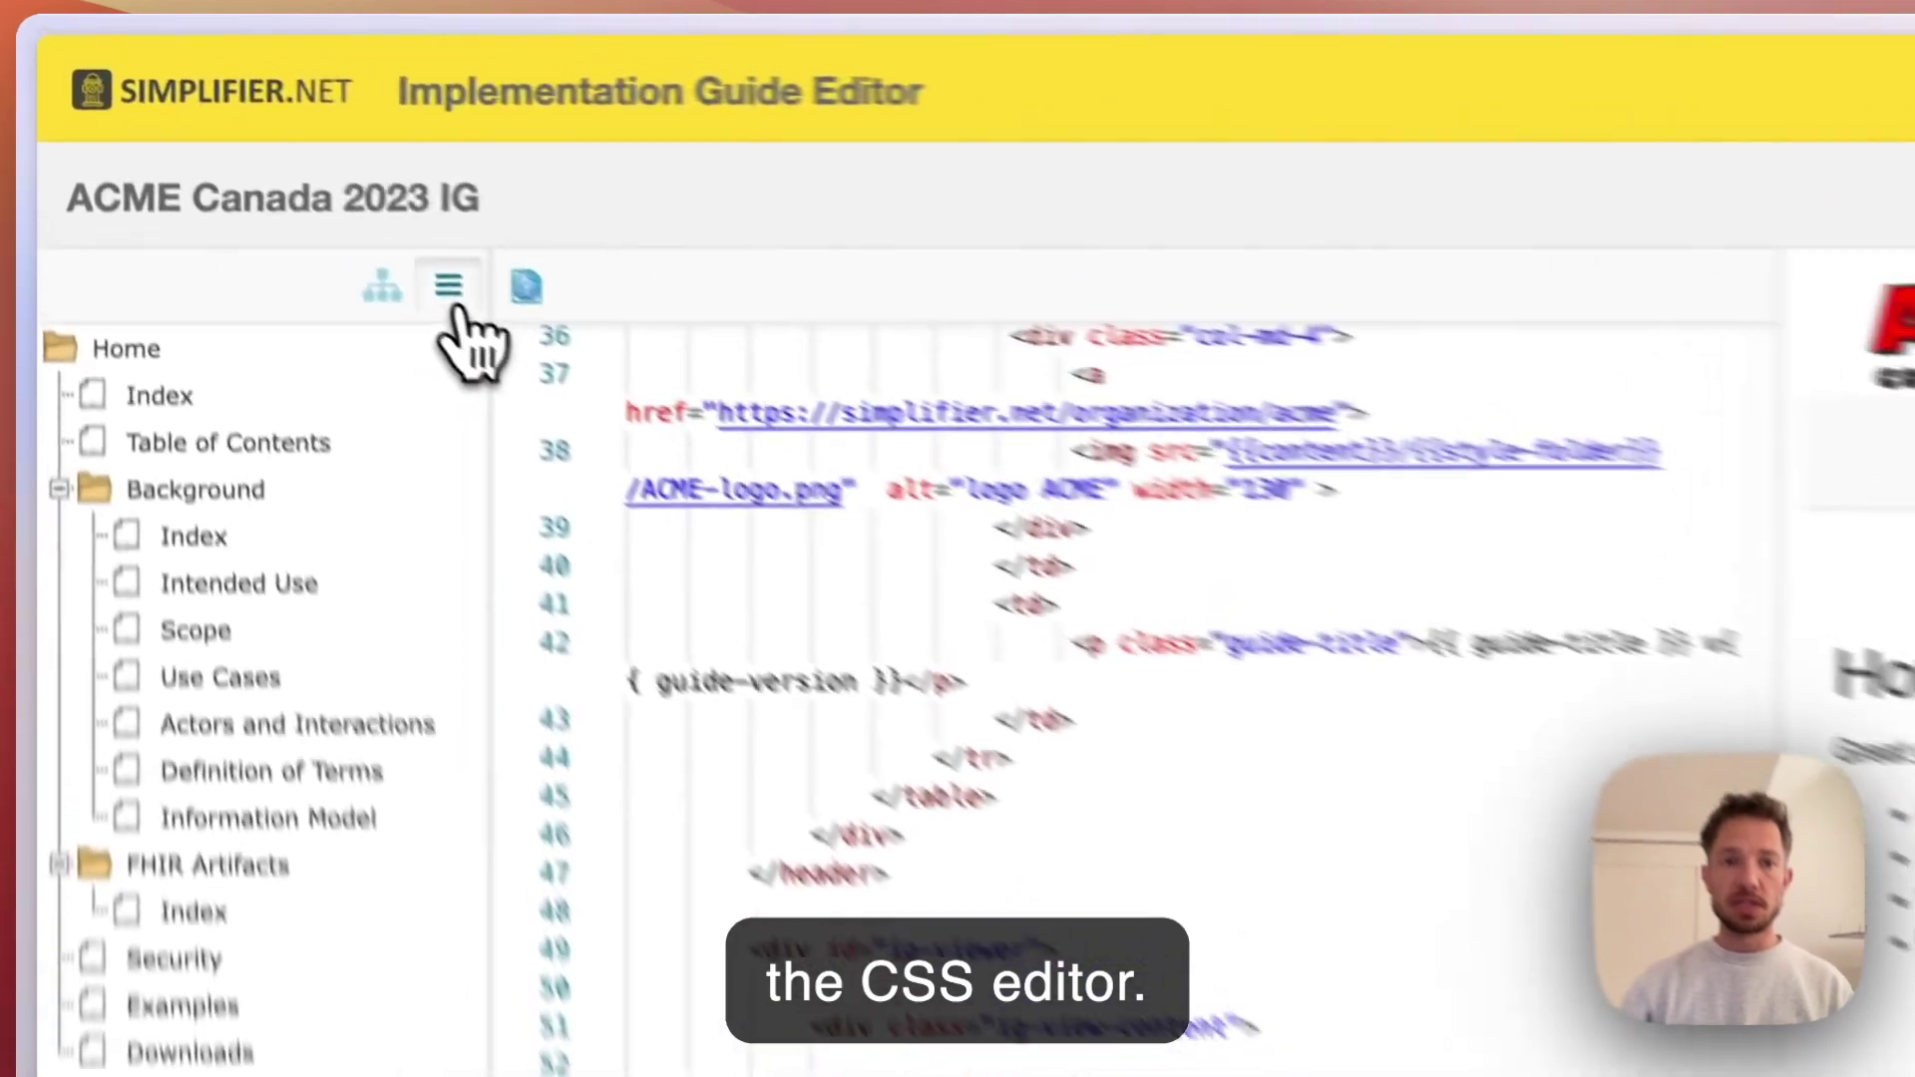
Open the style's CSS and set the header's border-bottom colour to #EA3323
click(276, 171)
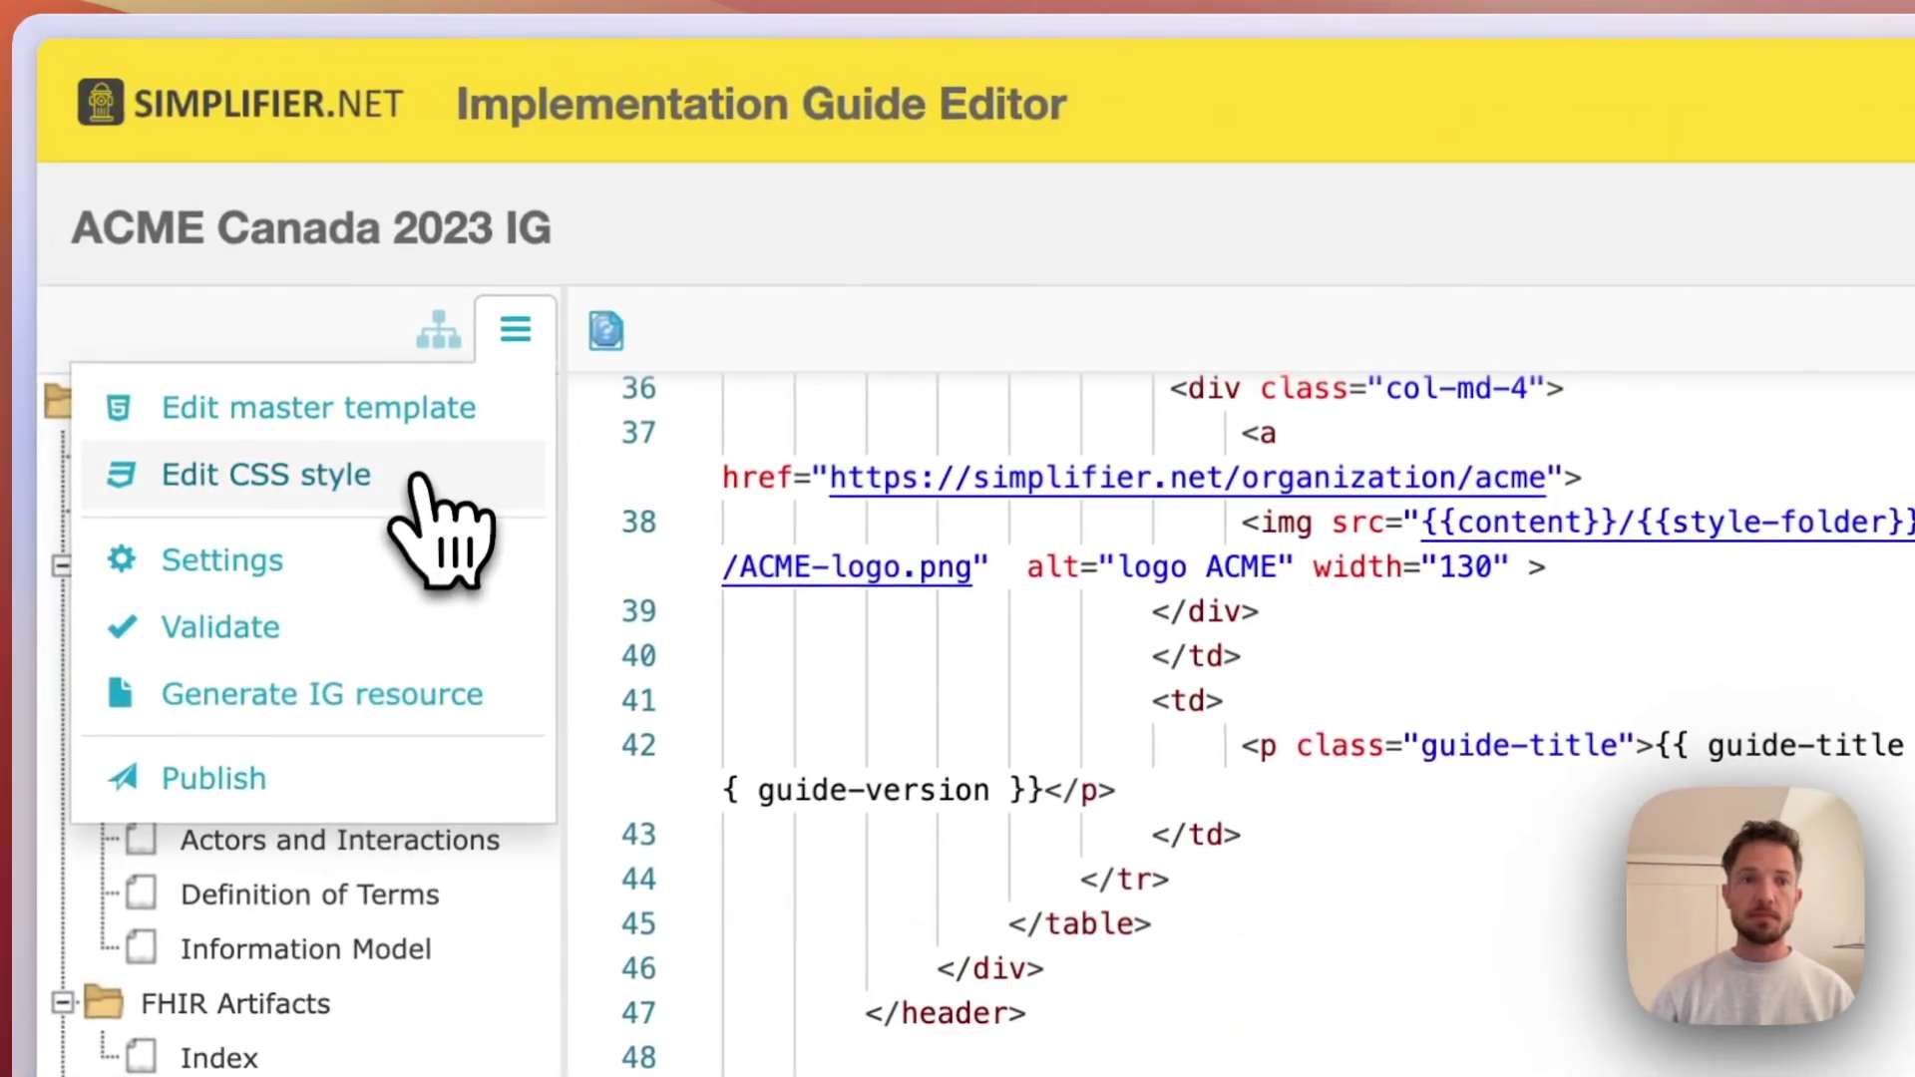
click(419, 479)
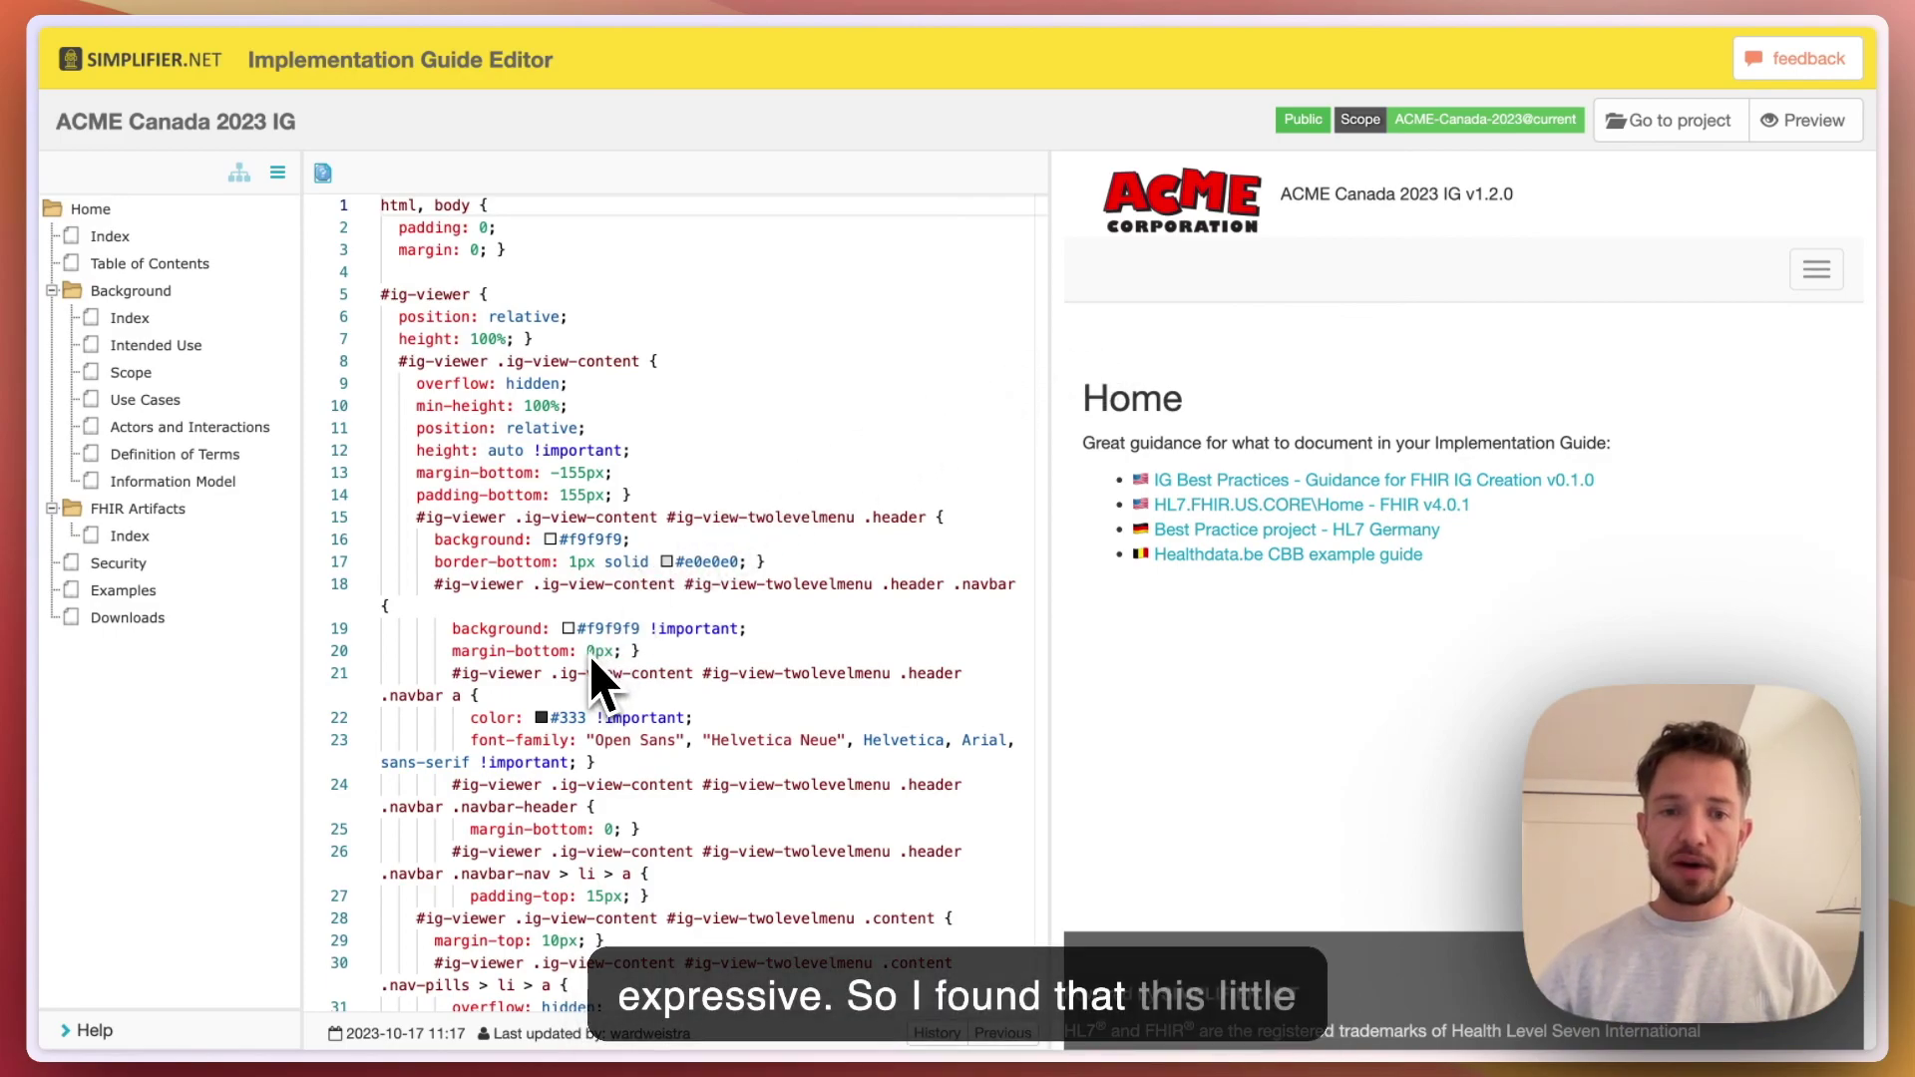
scroll(589, 656, down, 3)
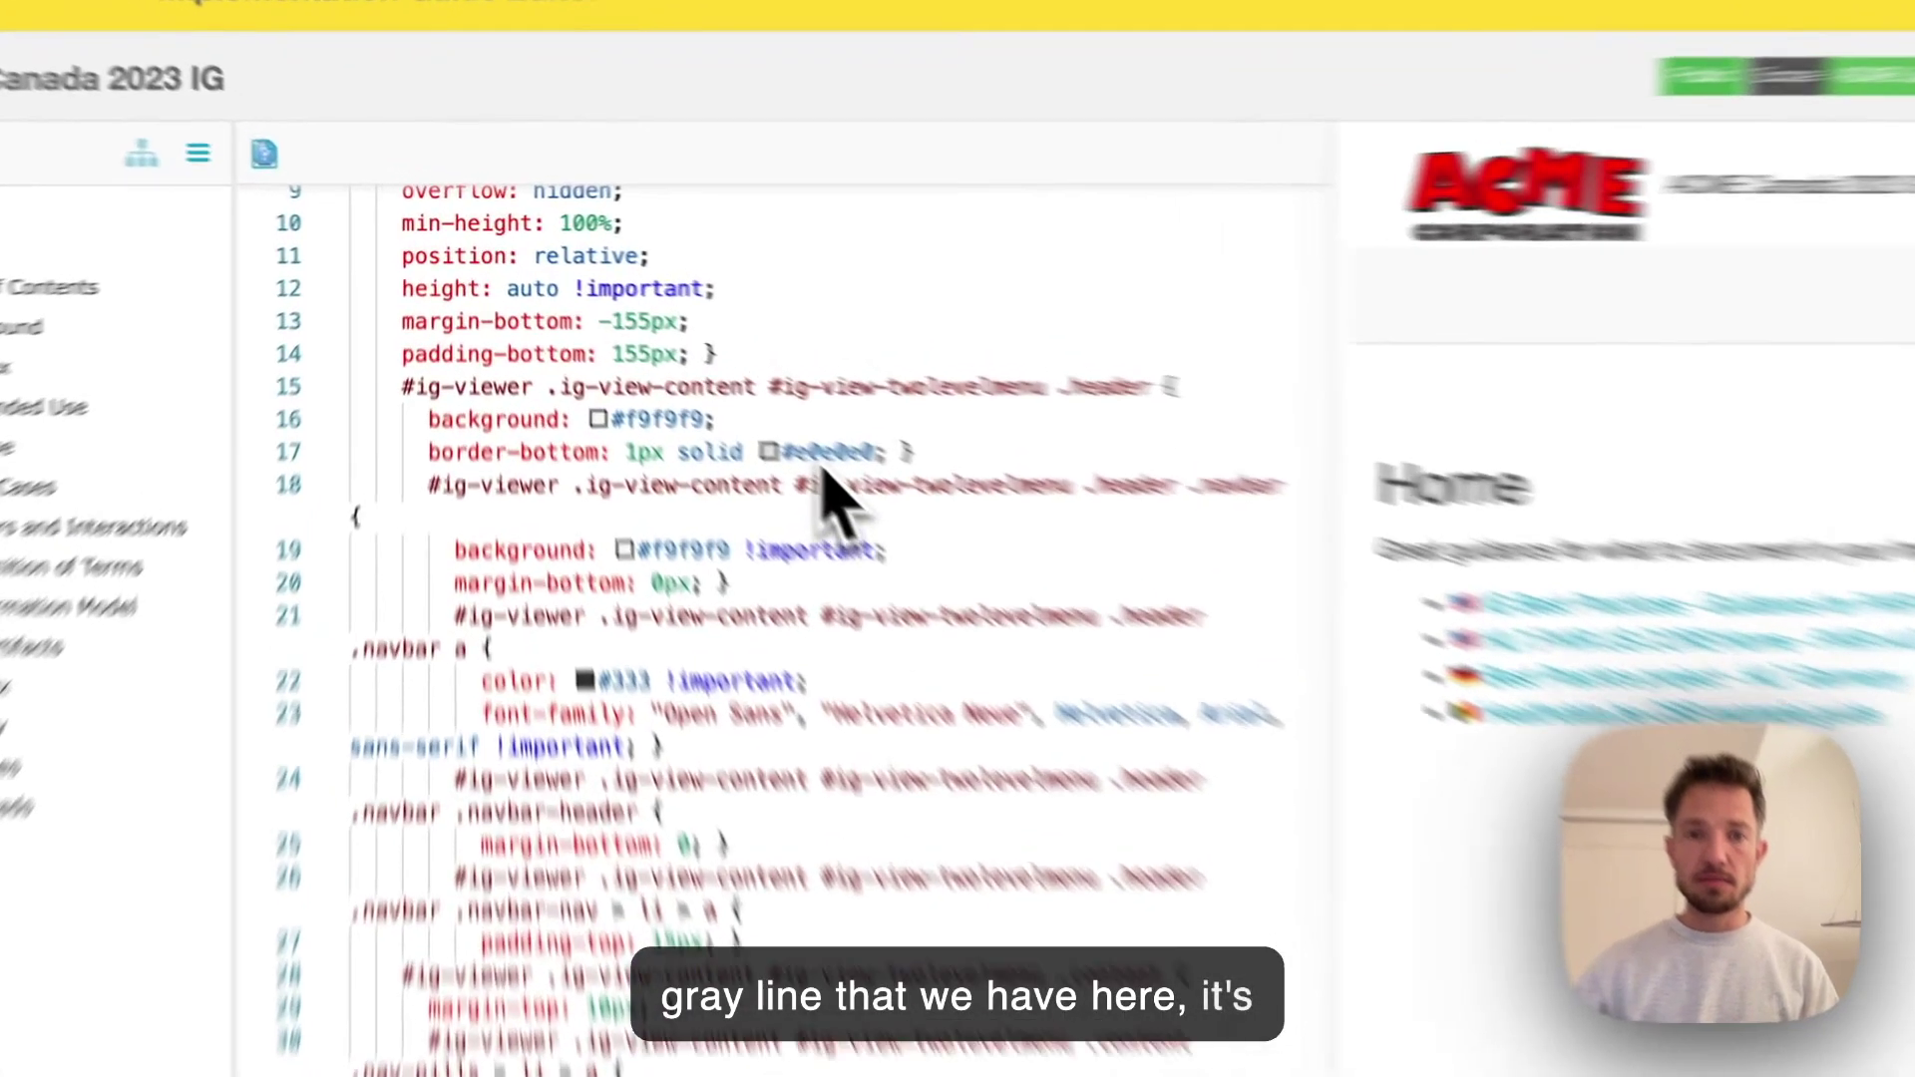
double_click(698, 377)
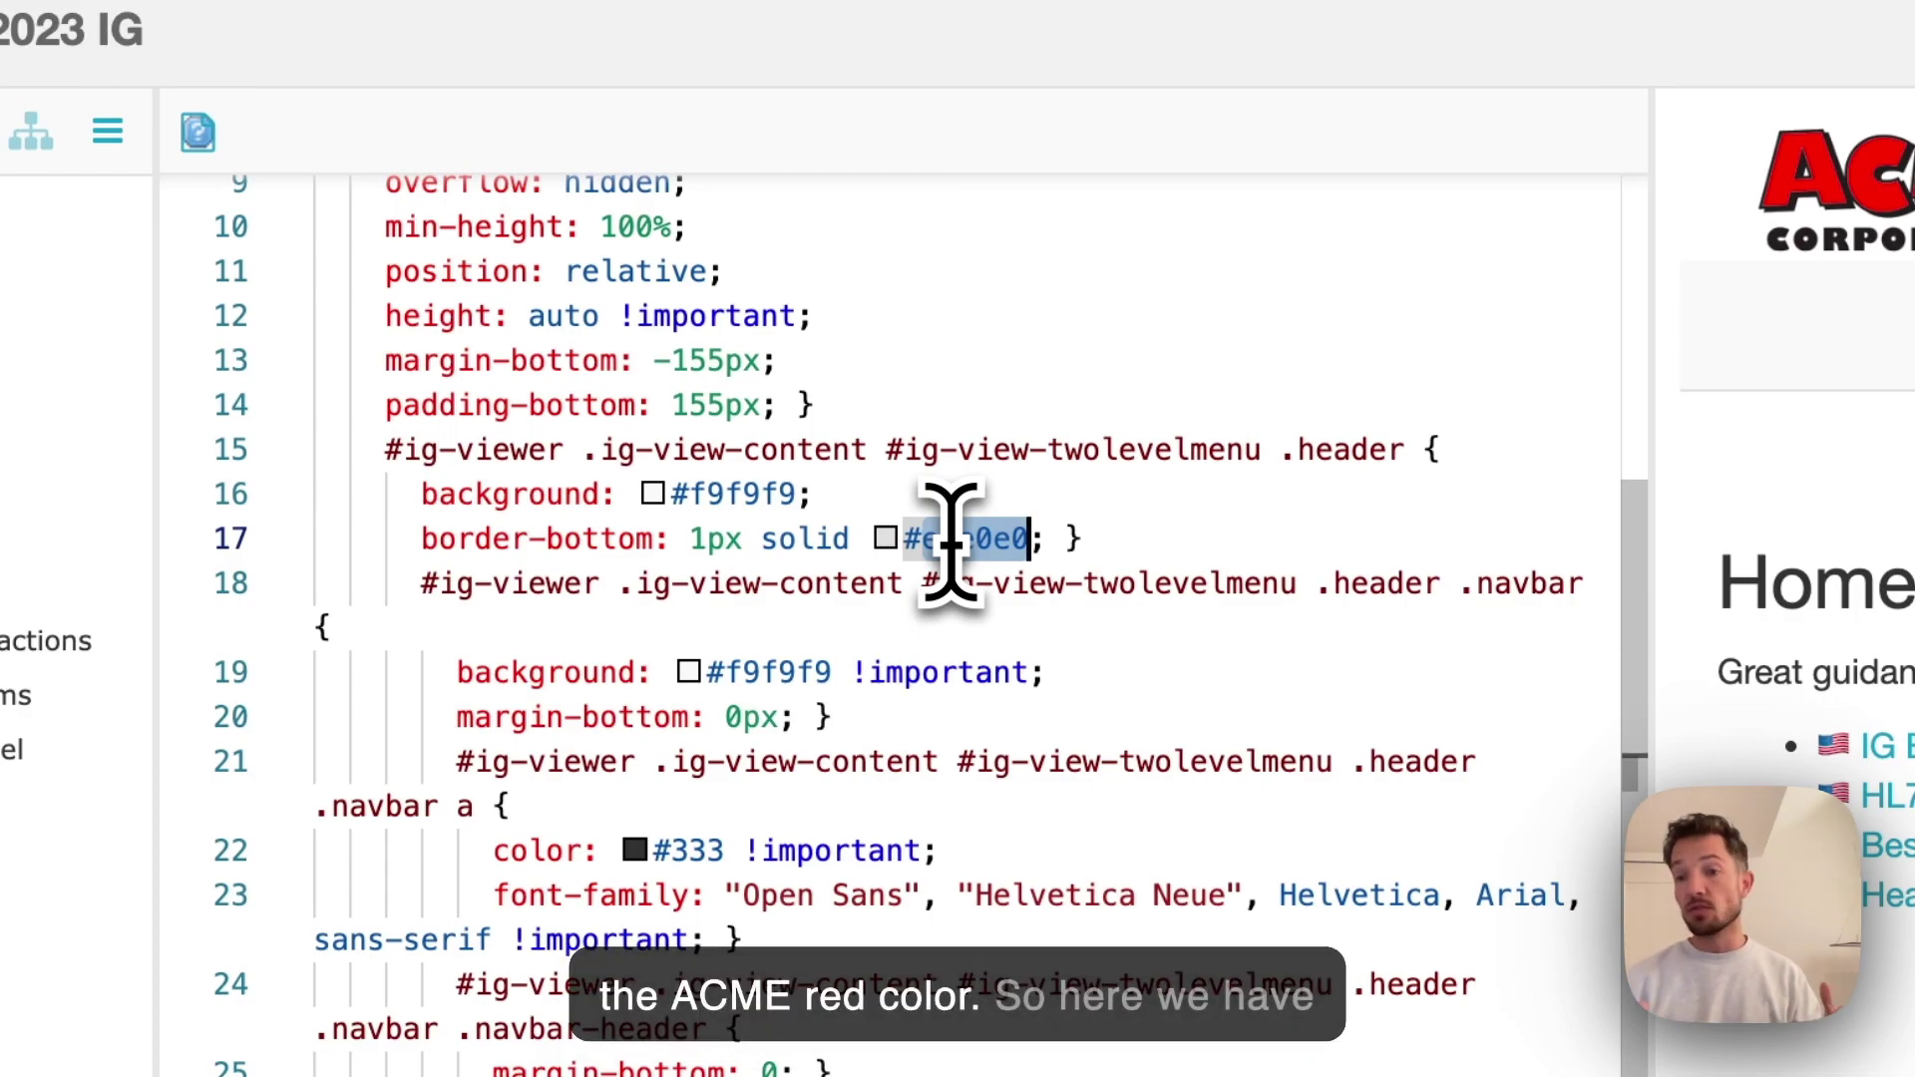
text(#E32323)
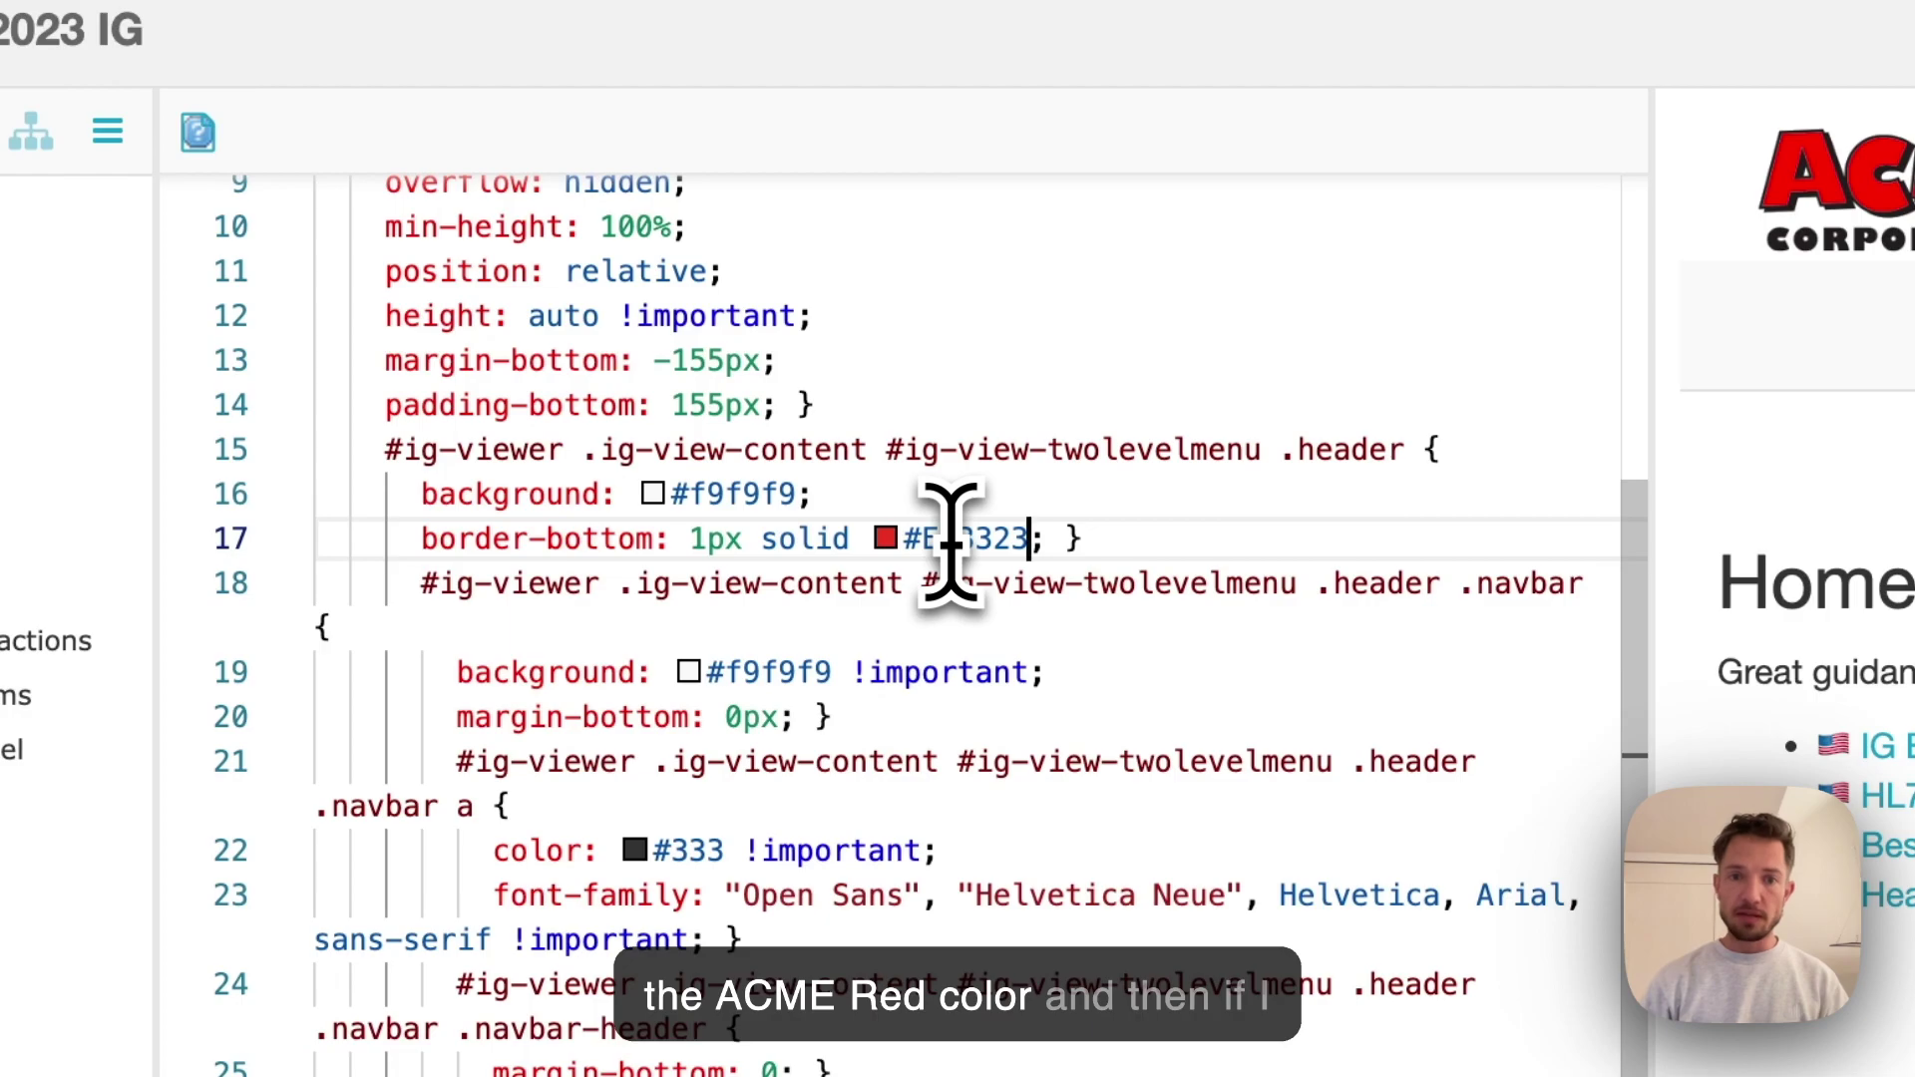
key(ctrl+Return)
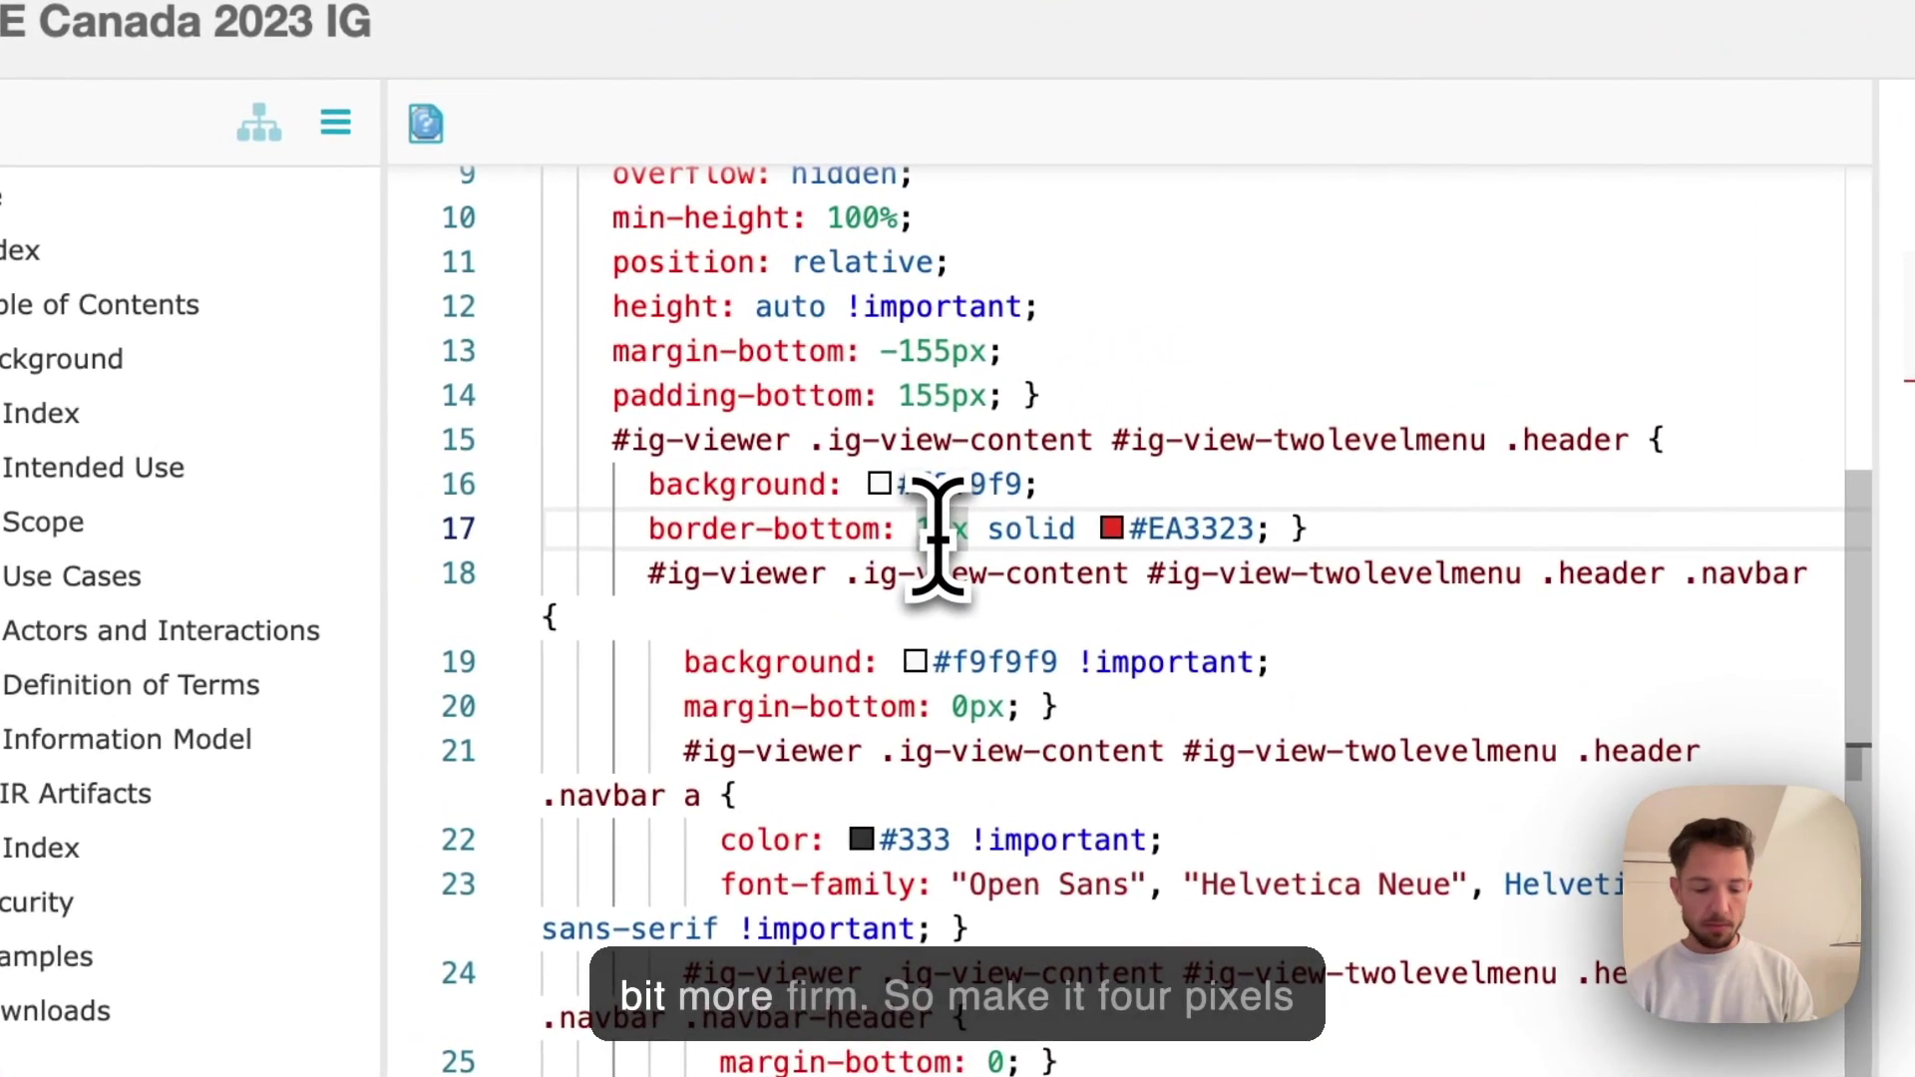
Set the header's border-bottom thickness to 4px and check the result in the guide preview
double_click(932, 528)
text(4px)
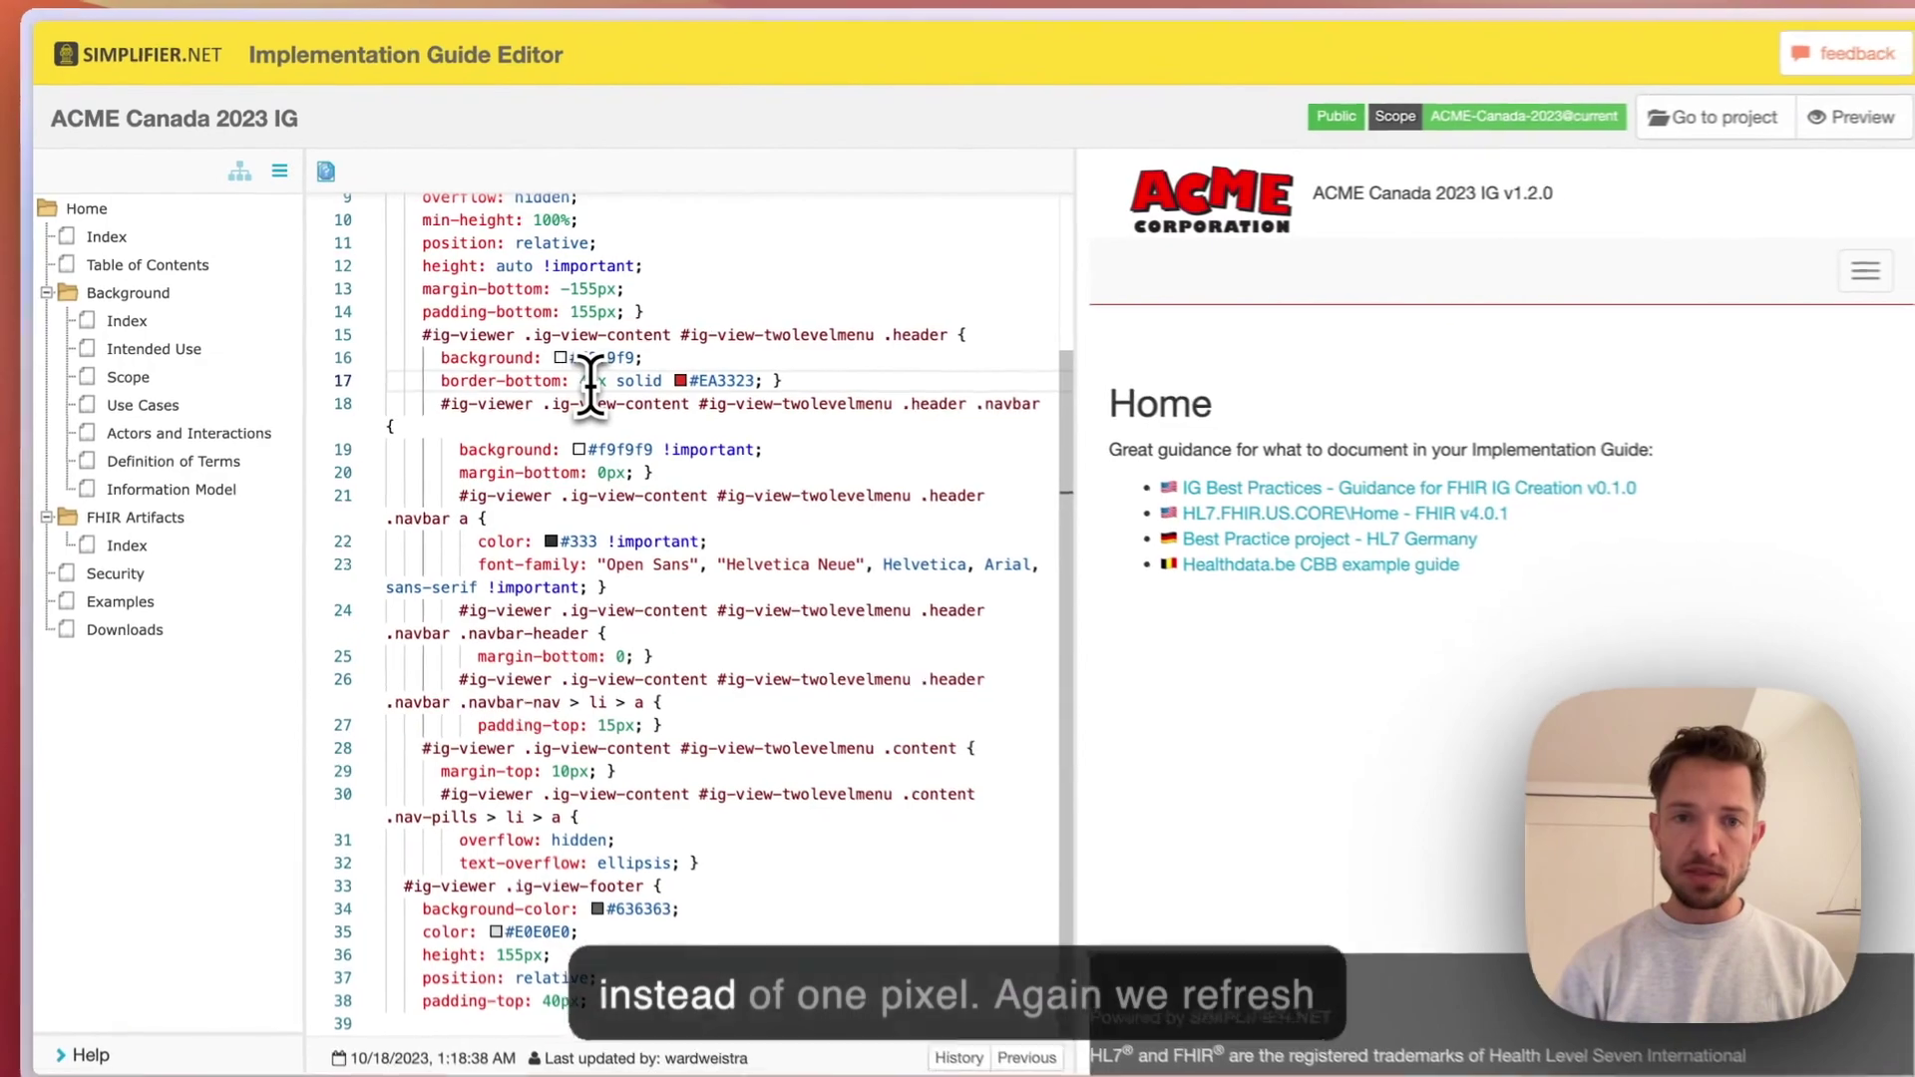
key(ctrl+Return)
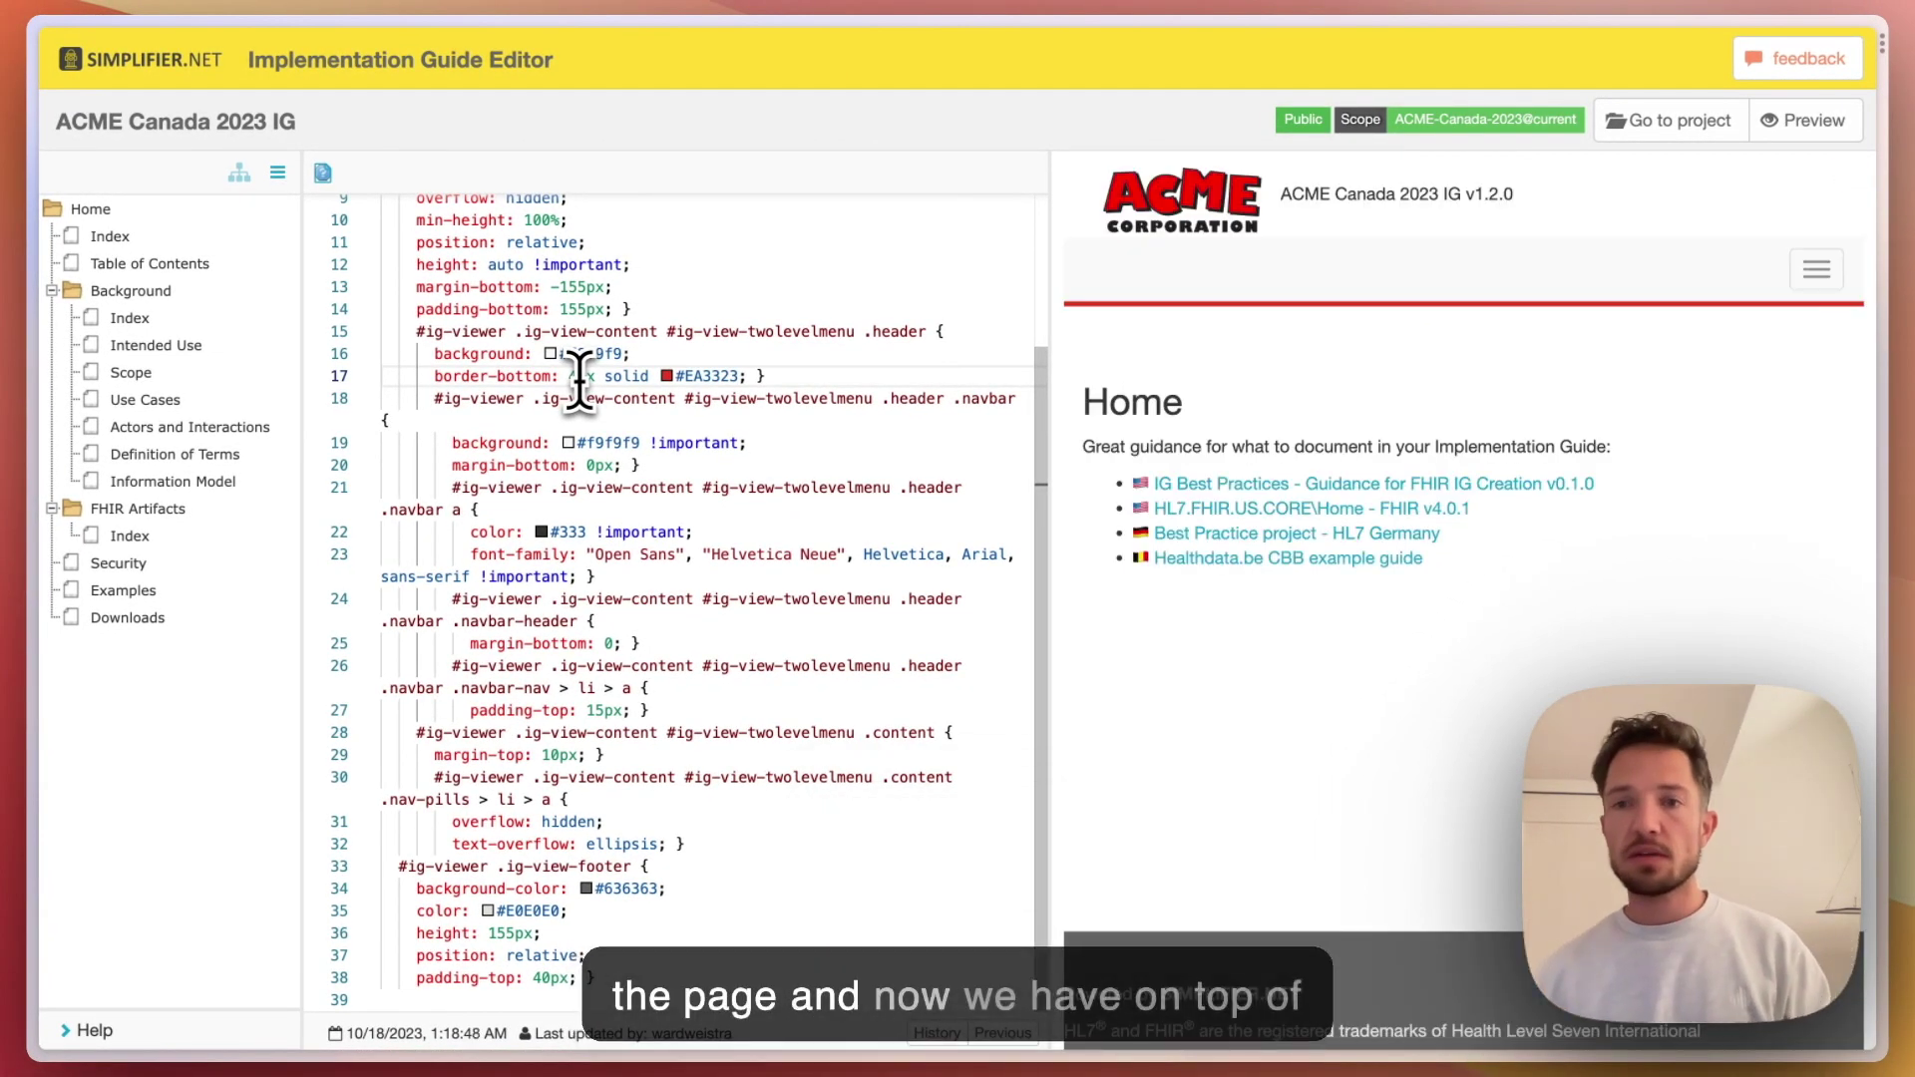
click(1775, 139)
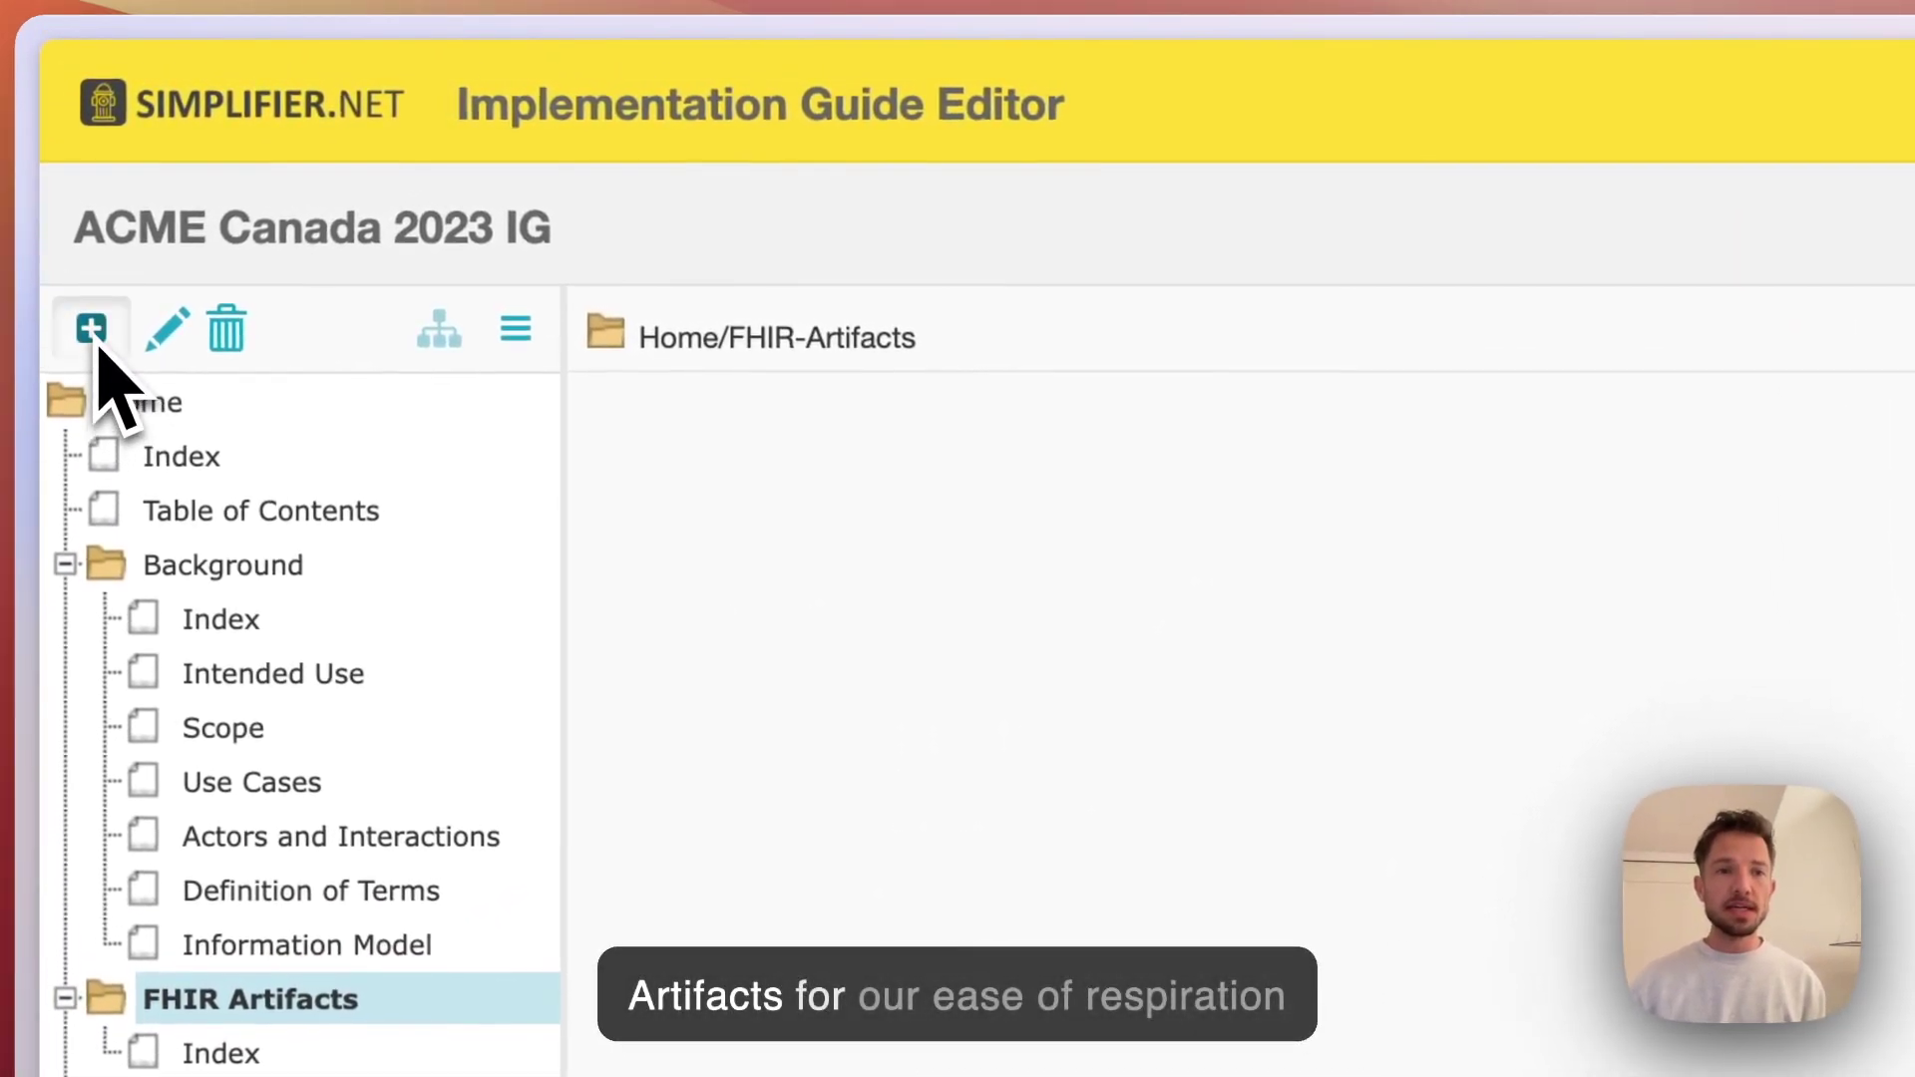
Add a new page named "Profile: Ease of Respiration" to the FHIR Artifacts folder
click(91, 329)
click(178, 473)
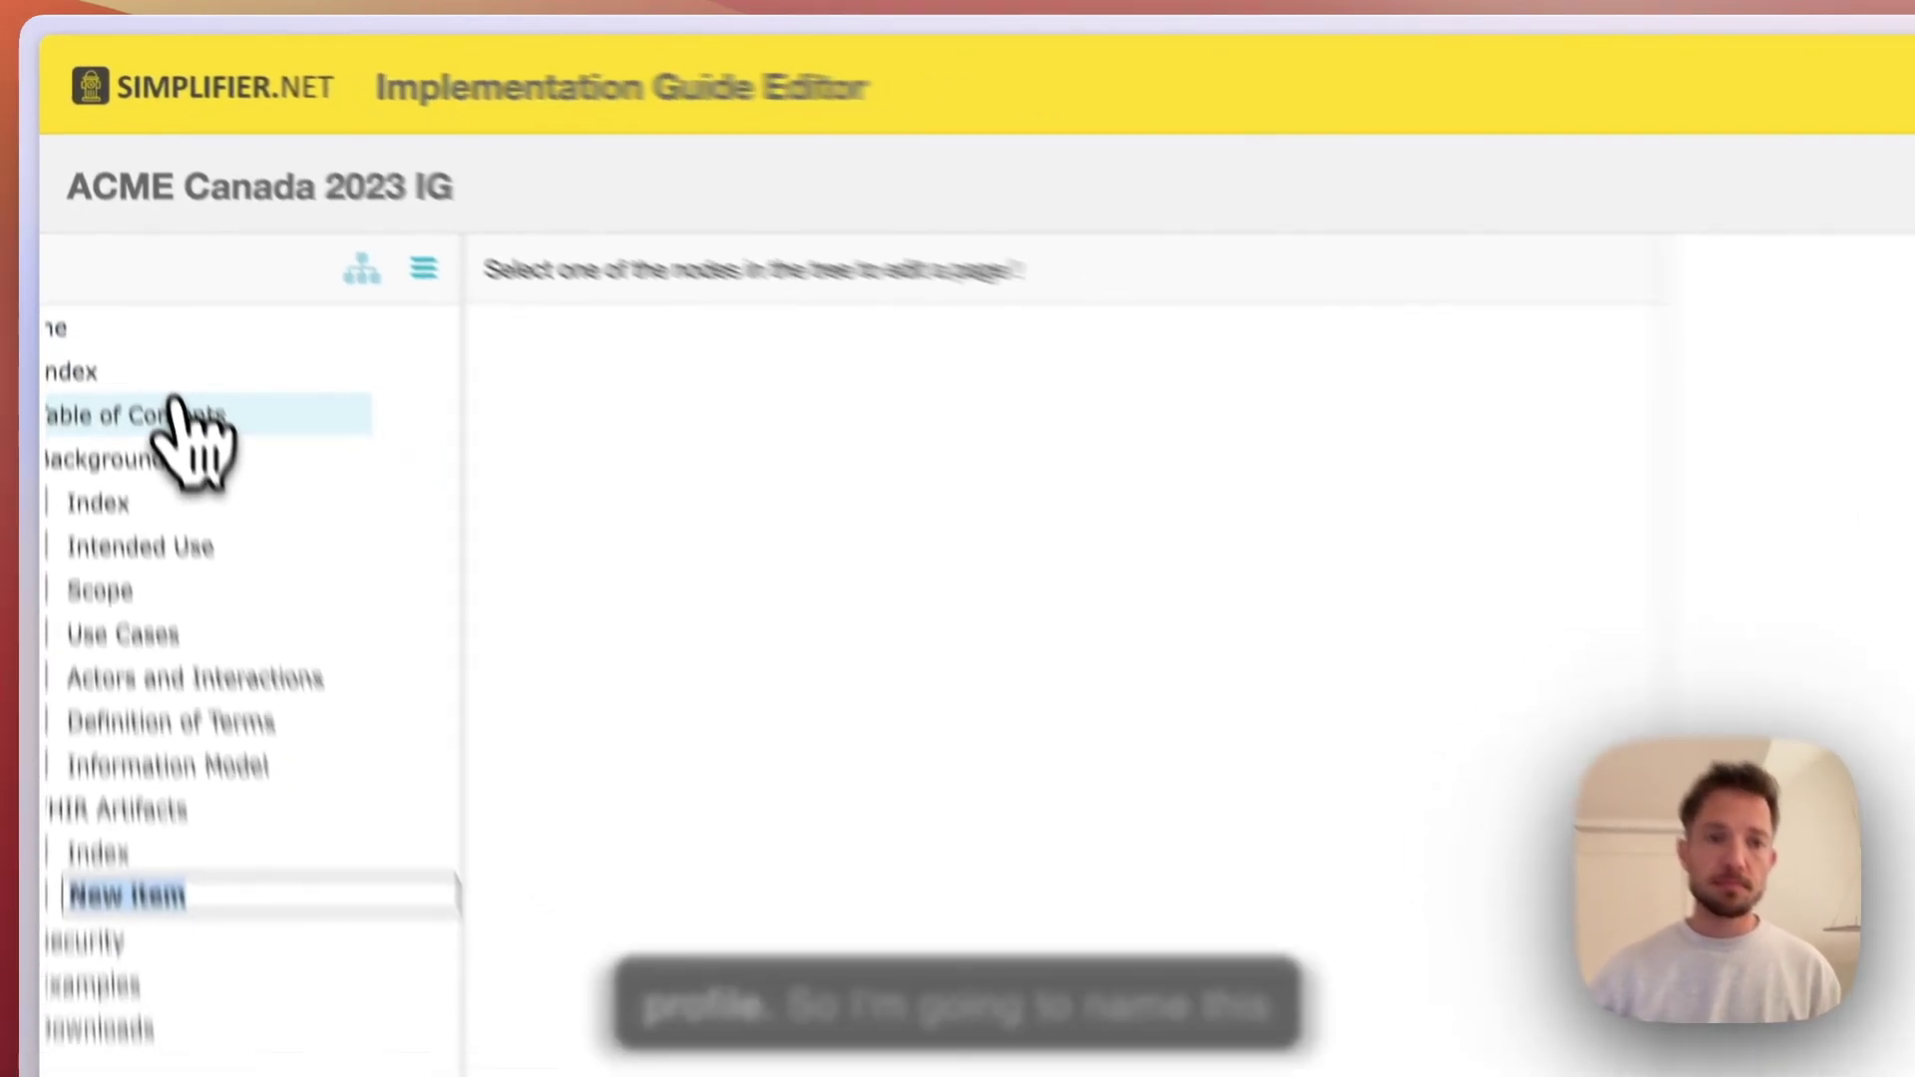
text(P)
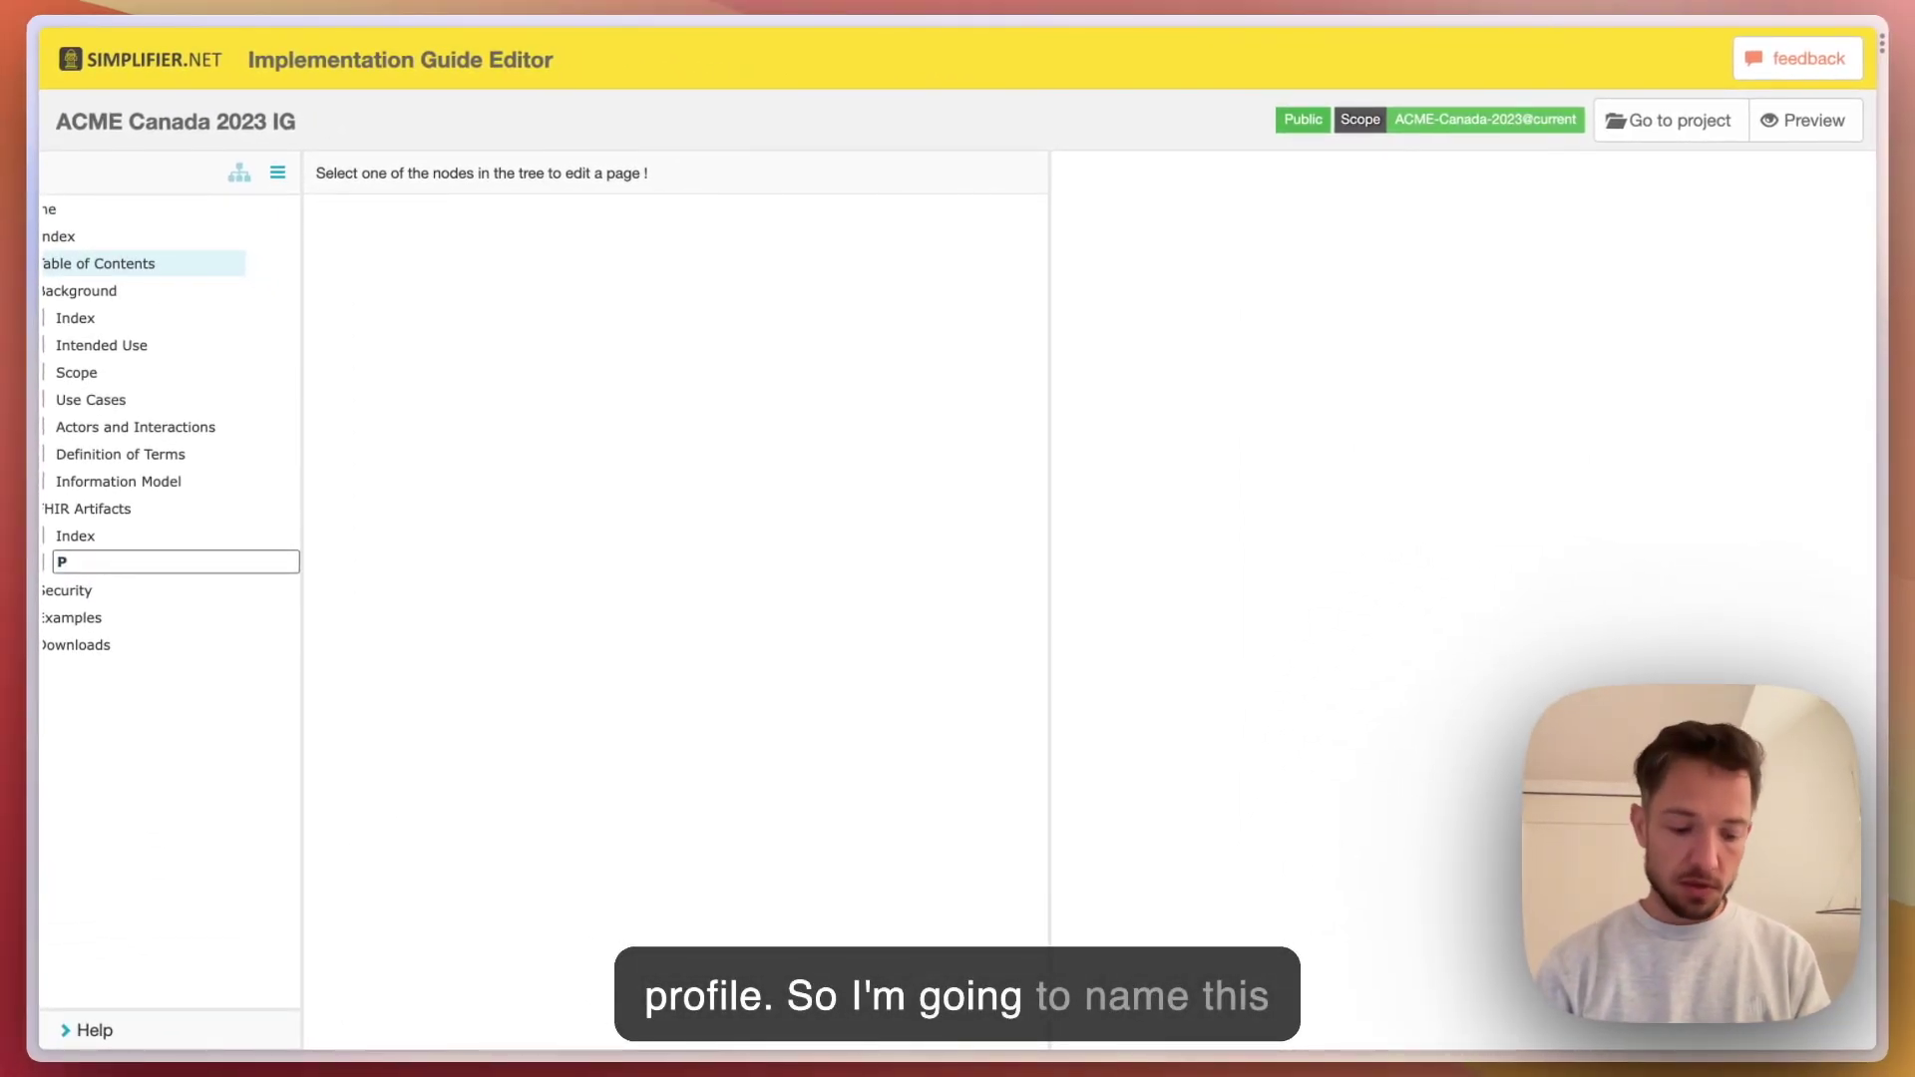
text(rofile: )
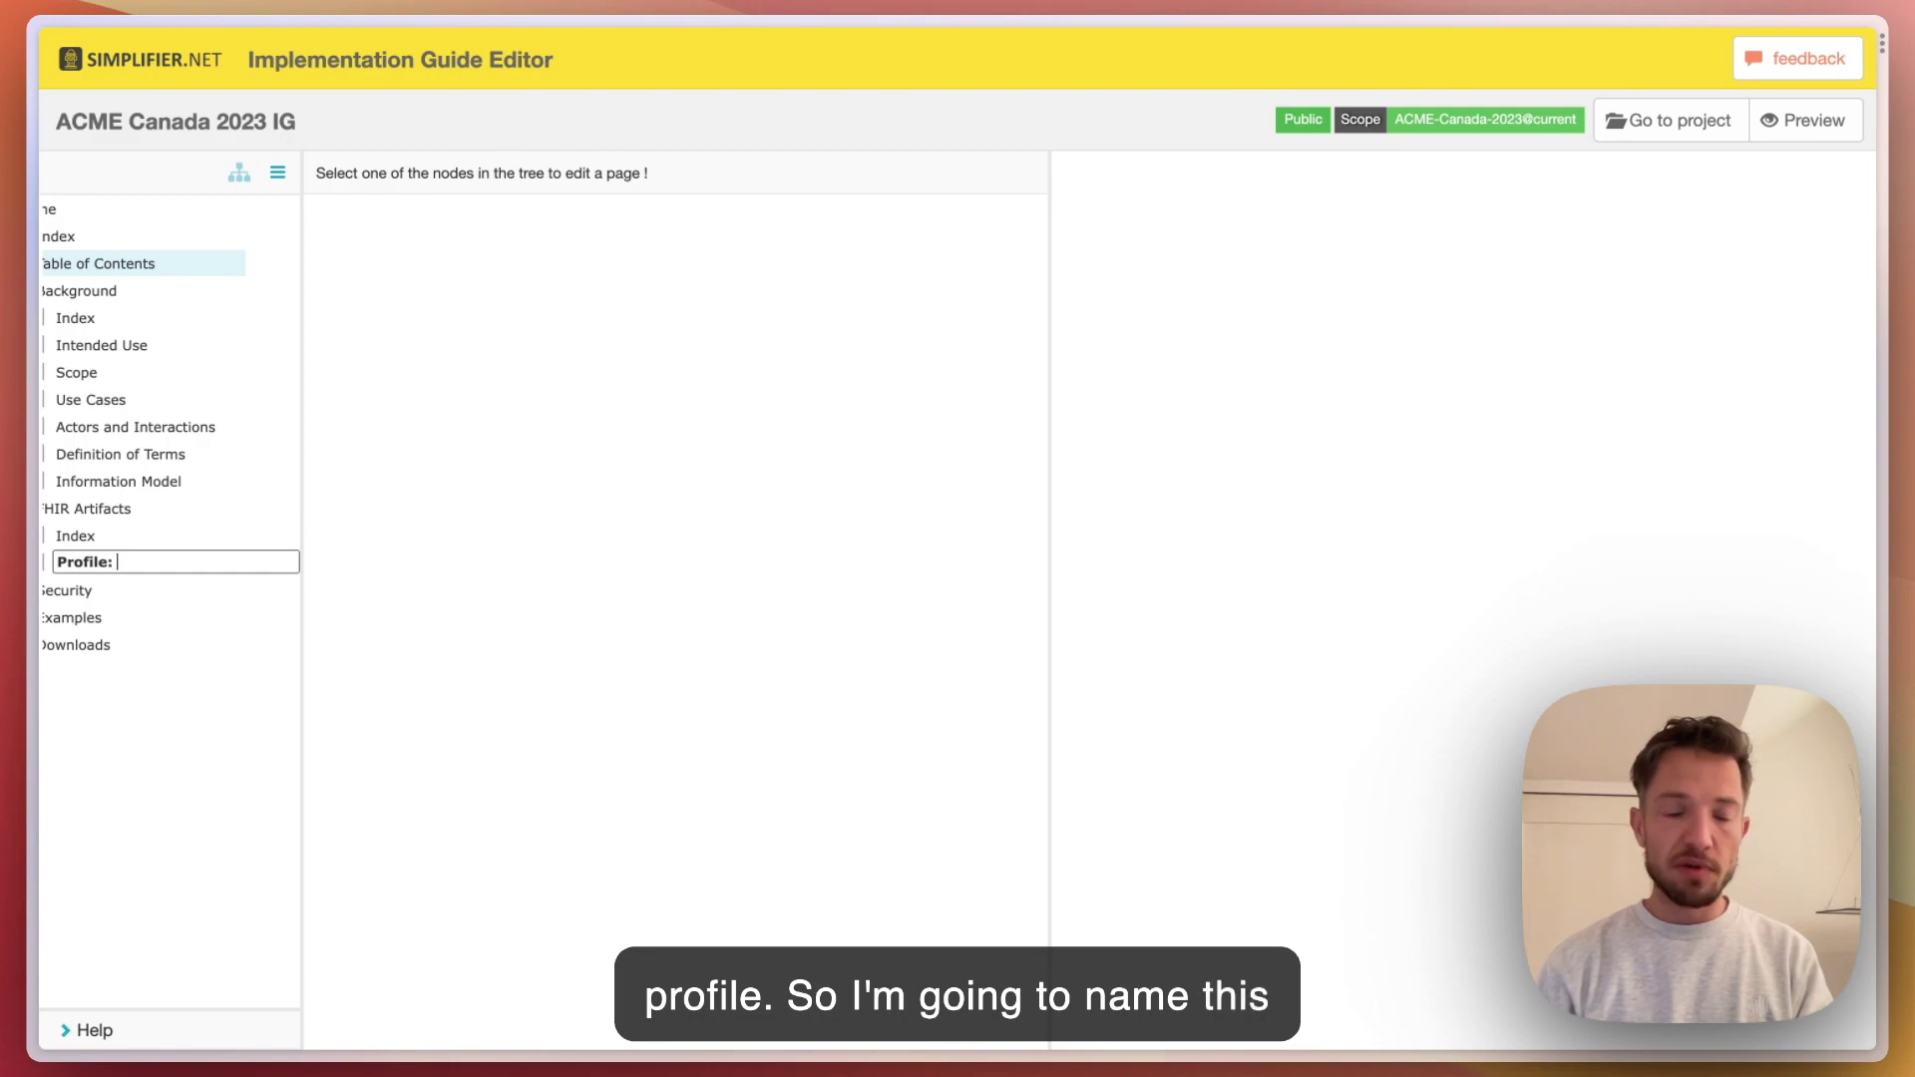
text(Ease)
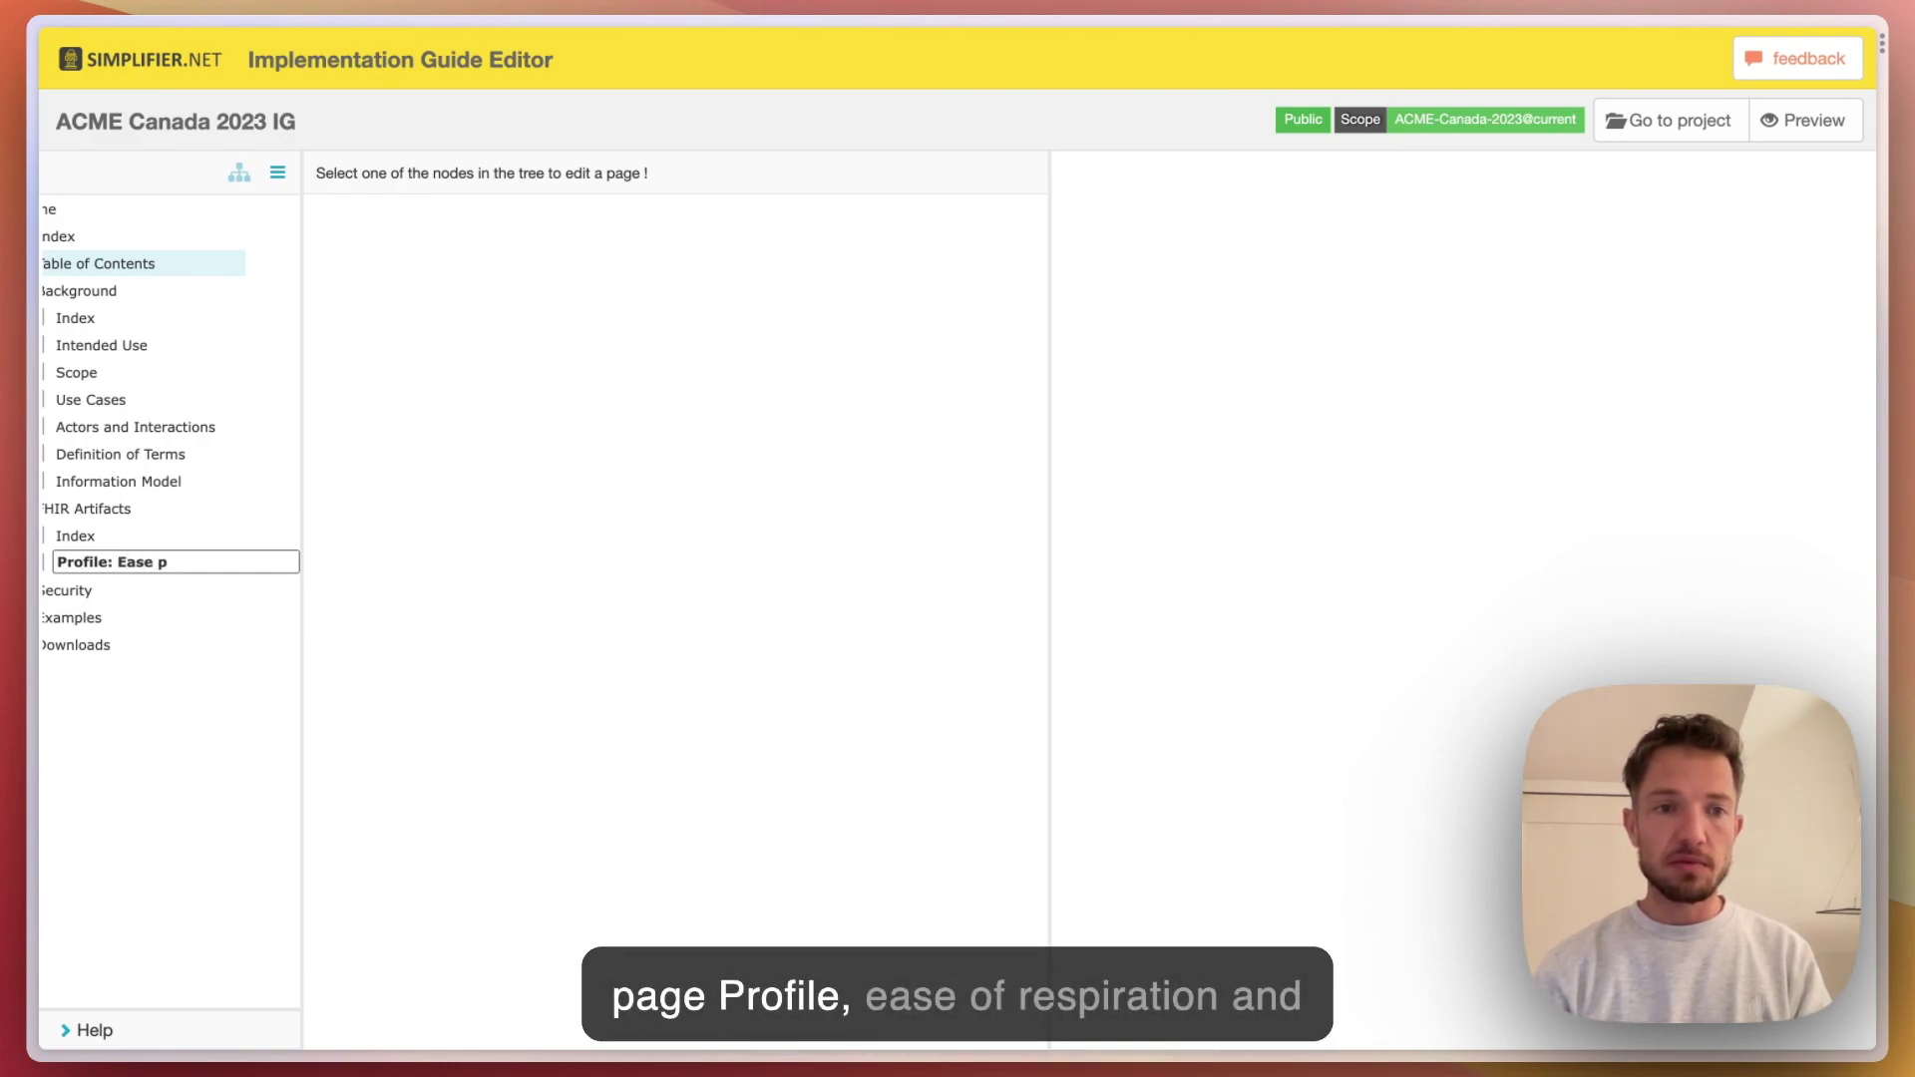
text( of Res)
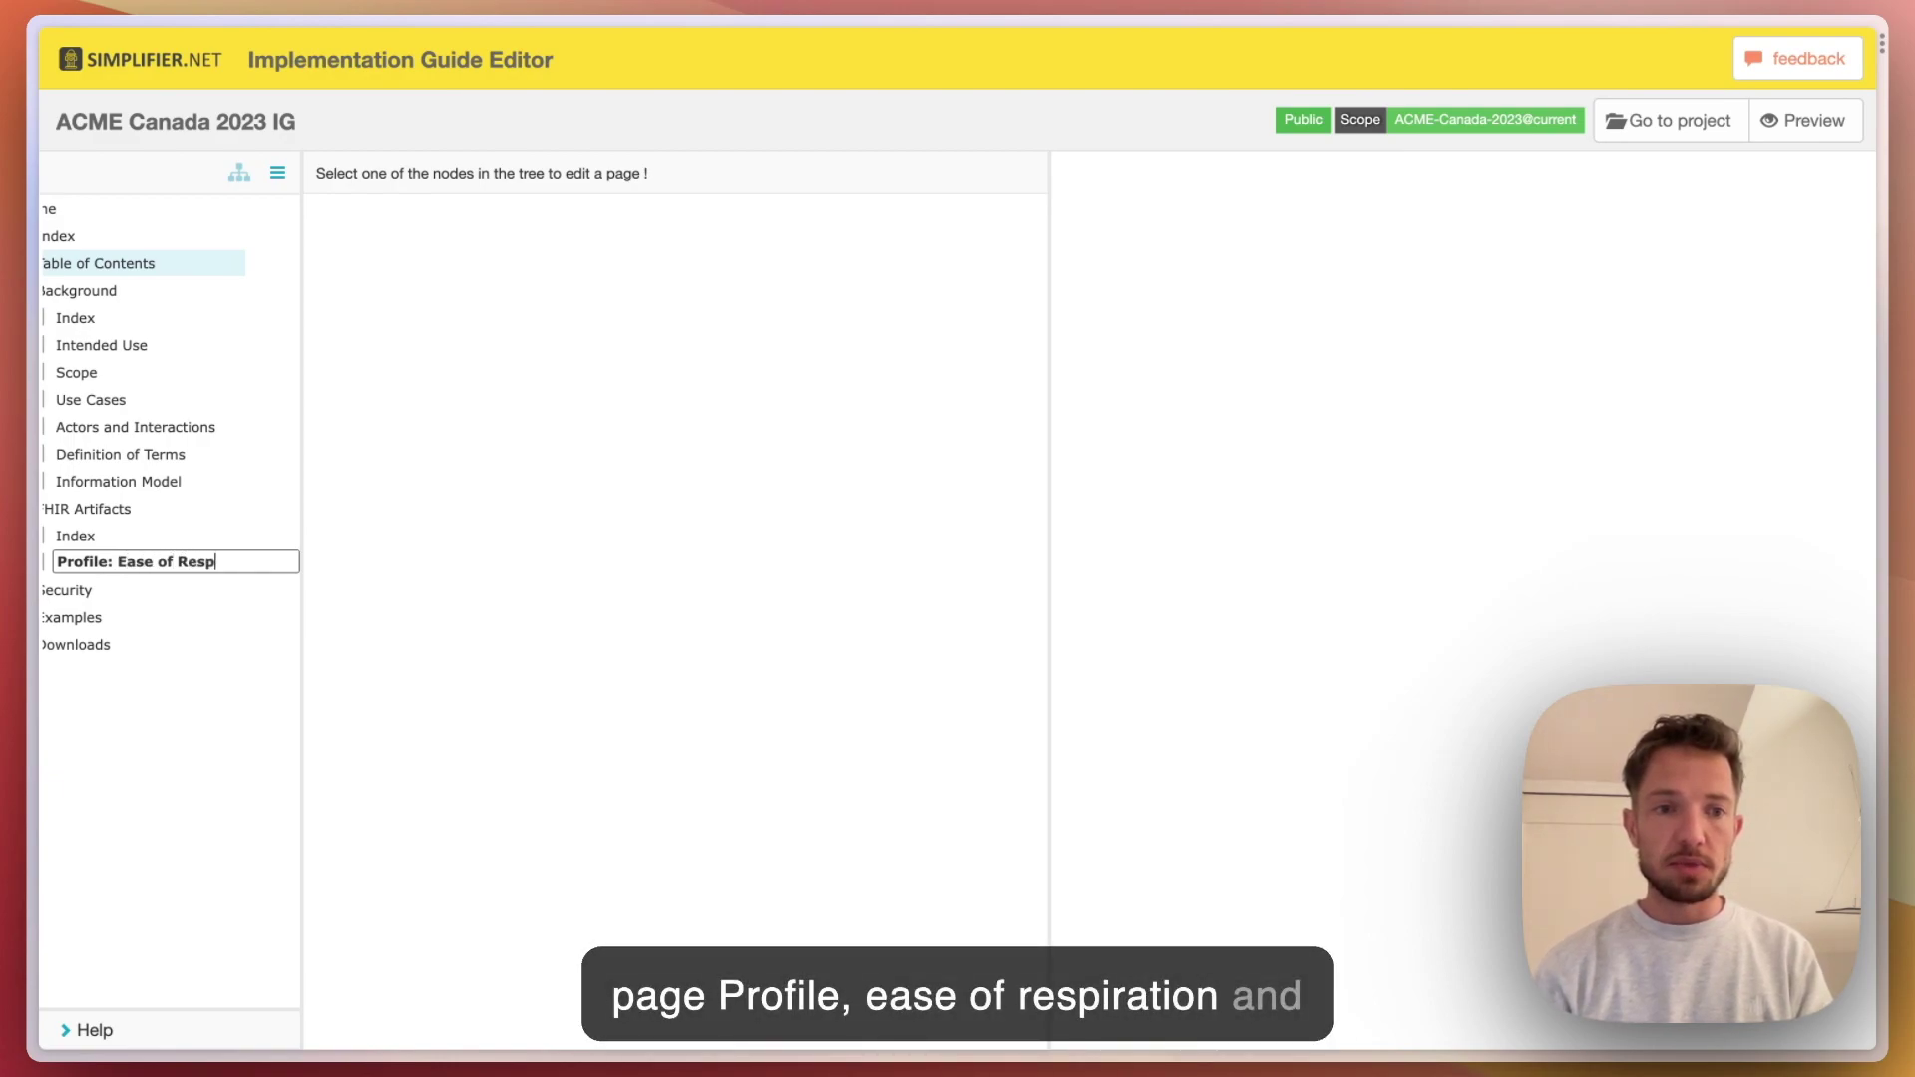
text(piration)
key(Return)
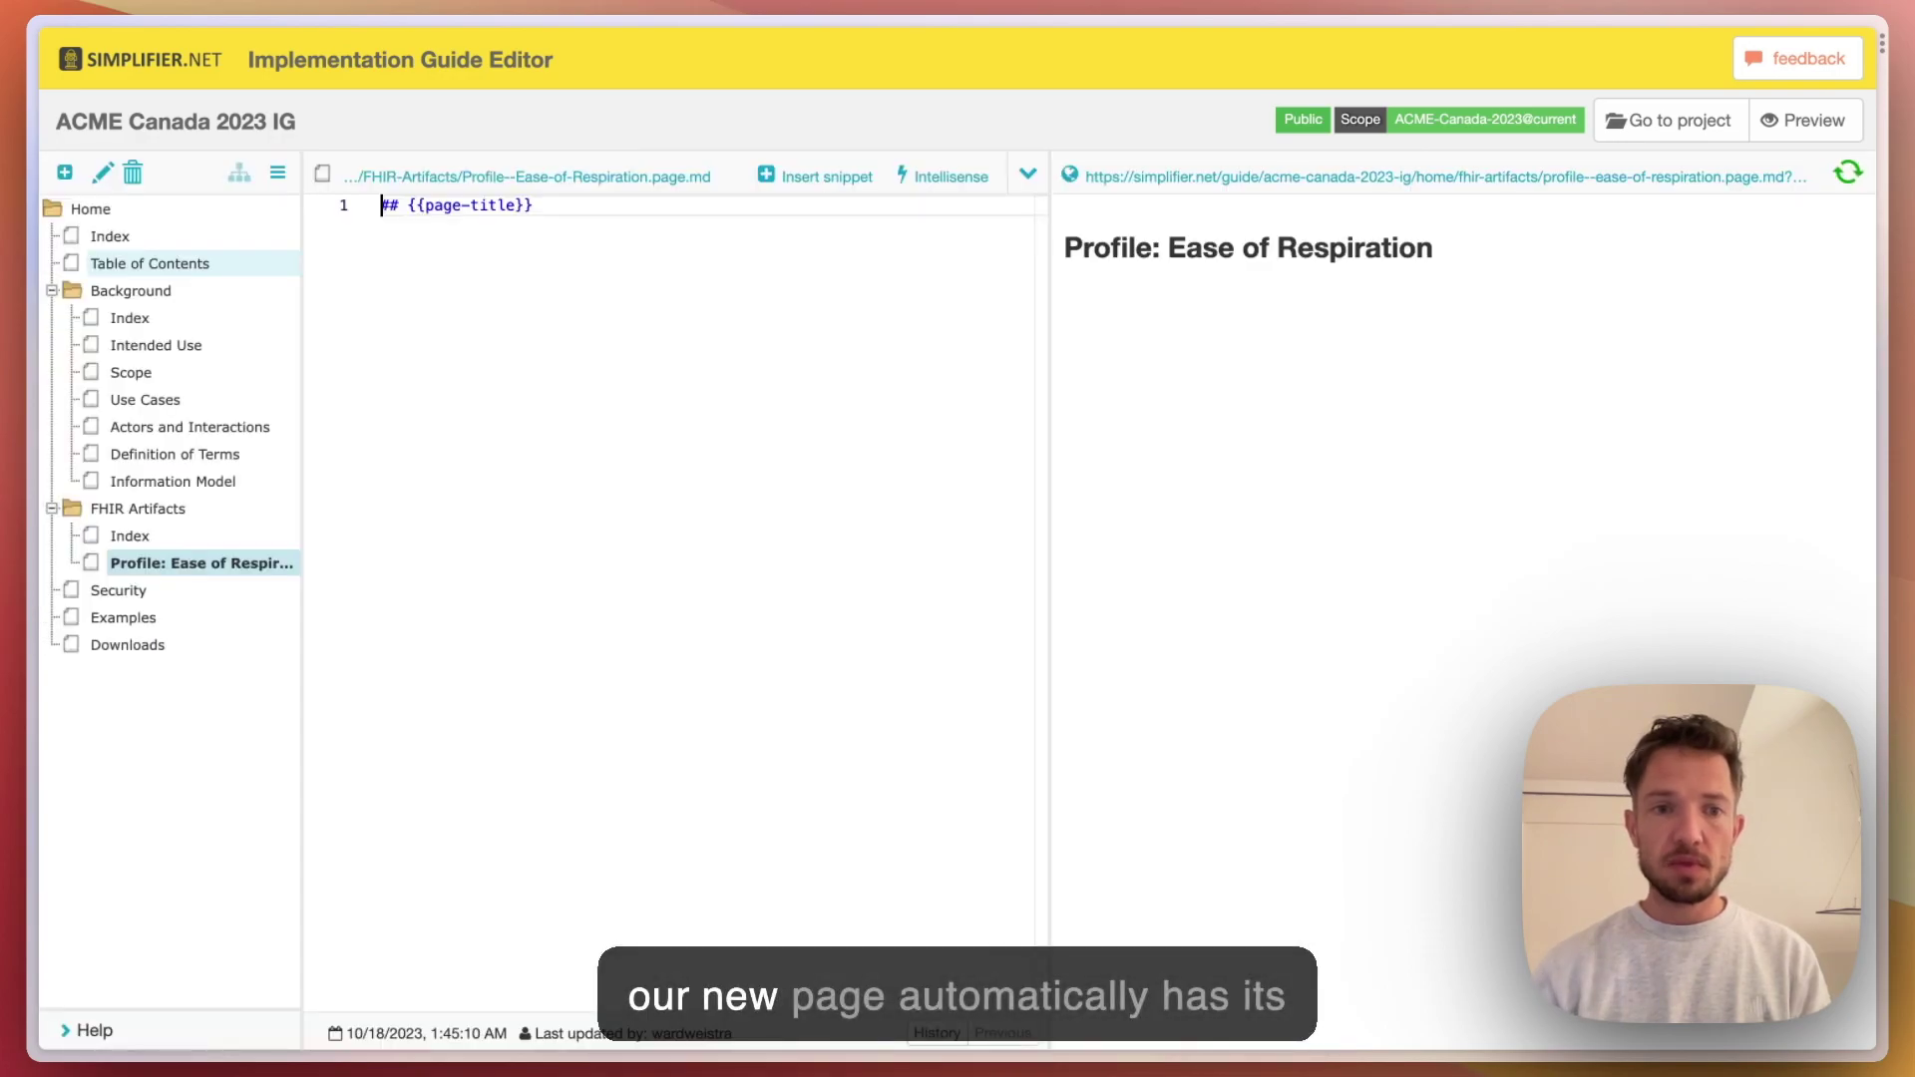
Insert "This is the introduction to our profile on Observation, called Ease of Respiration." below the page title
click(529, 224)
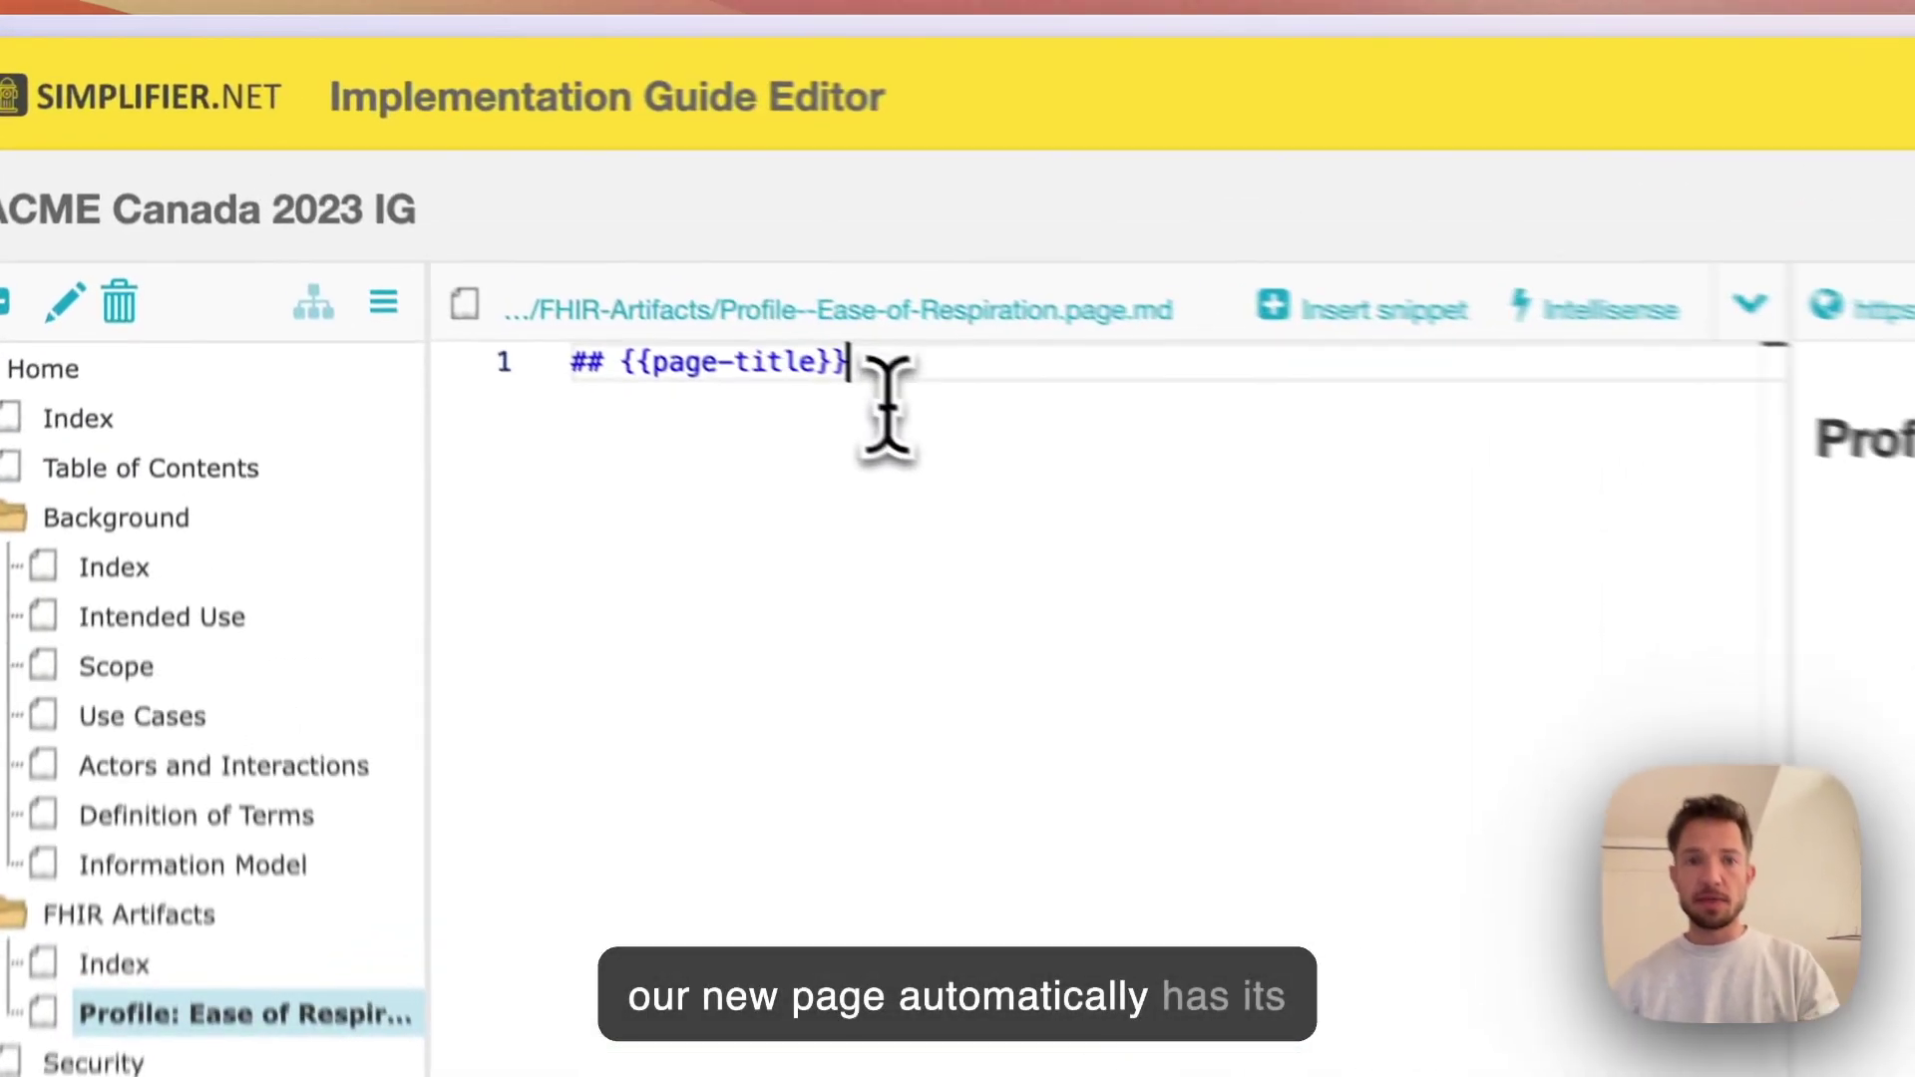
key(Return)
key(Return)
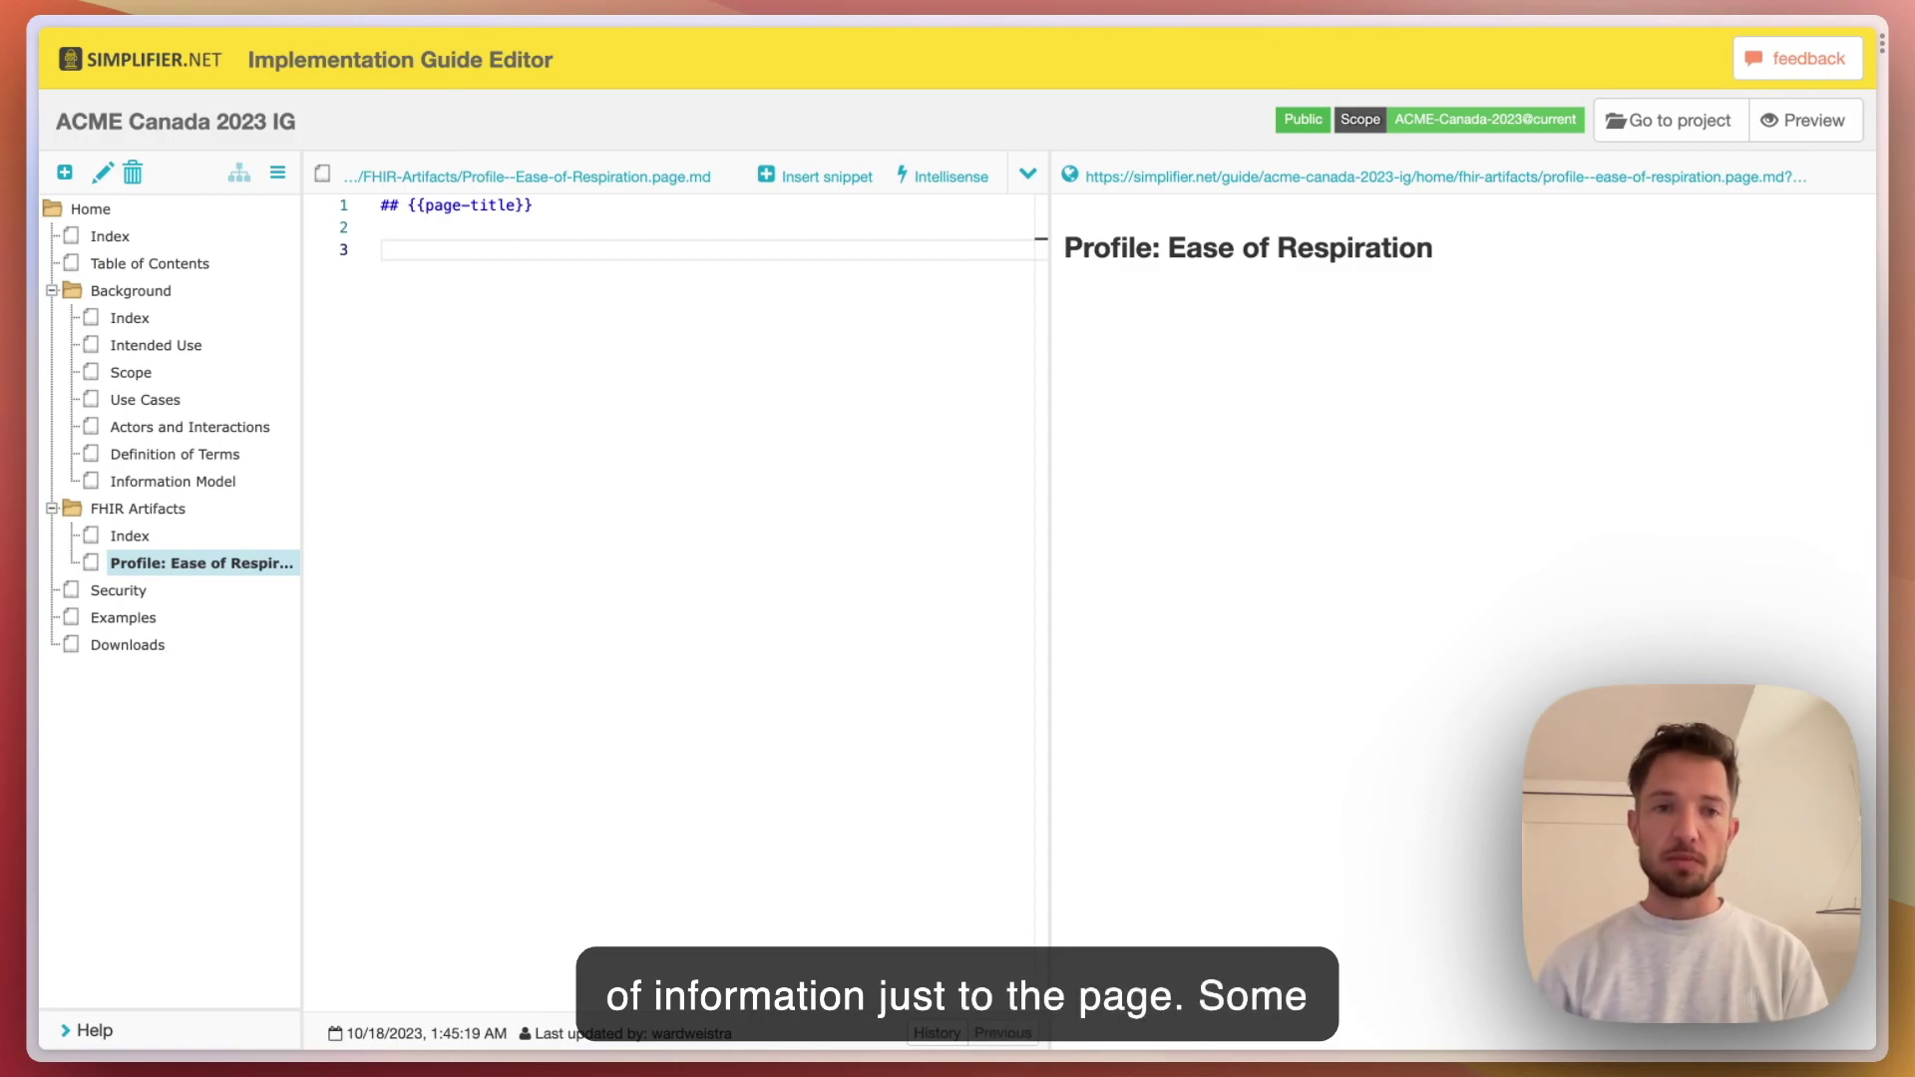
key(super+shift+v)
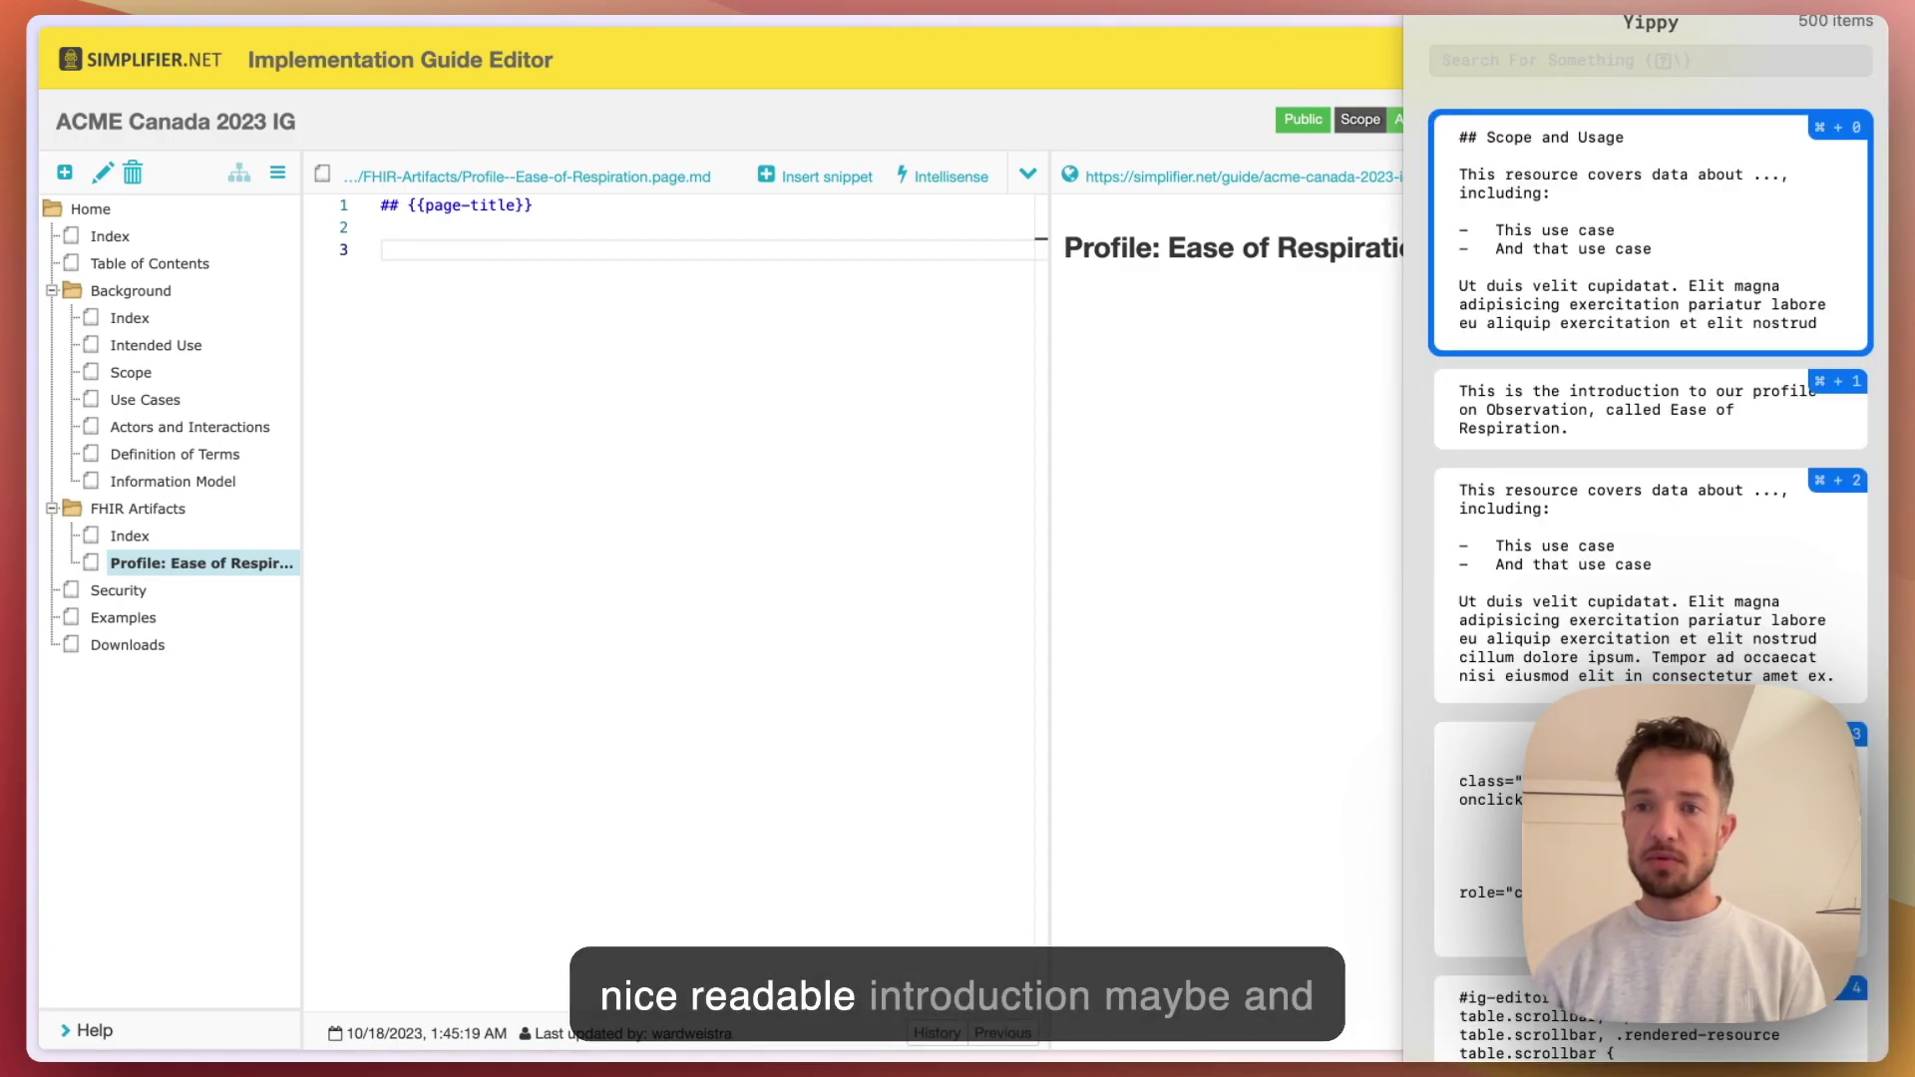
key(Down)
key(Return)
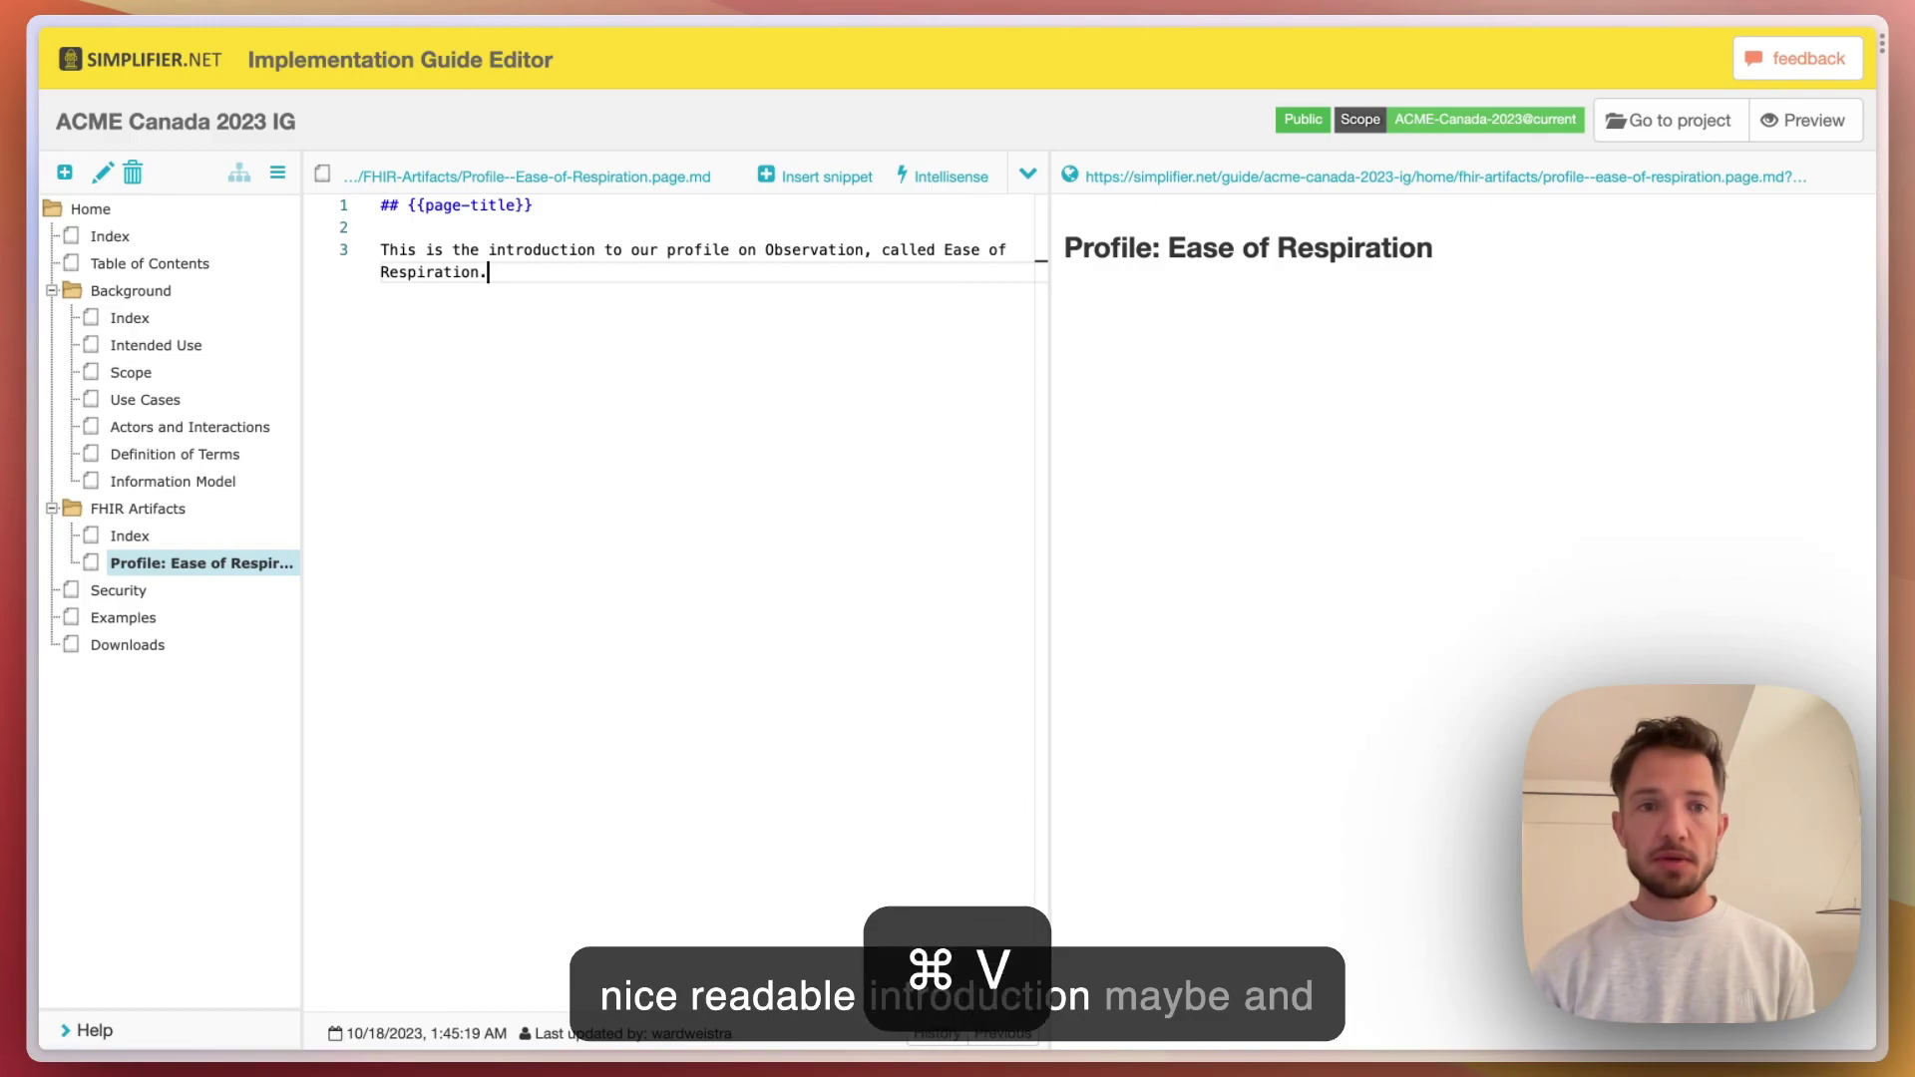
Insert the copied "Scope and Usage" section with its use-case list and placeholder paragraphs below the introduction
key(Return)
key(Return)
key(super+shift+v)
key(Down)
key(Return)
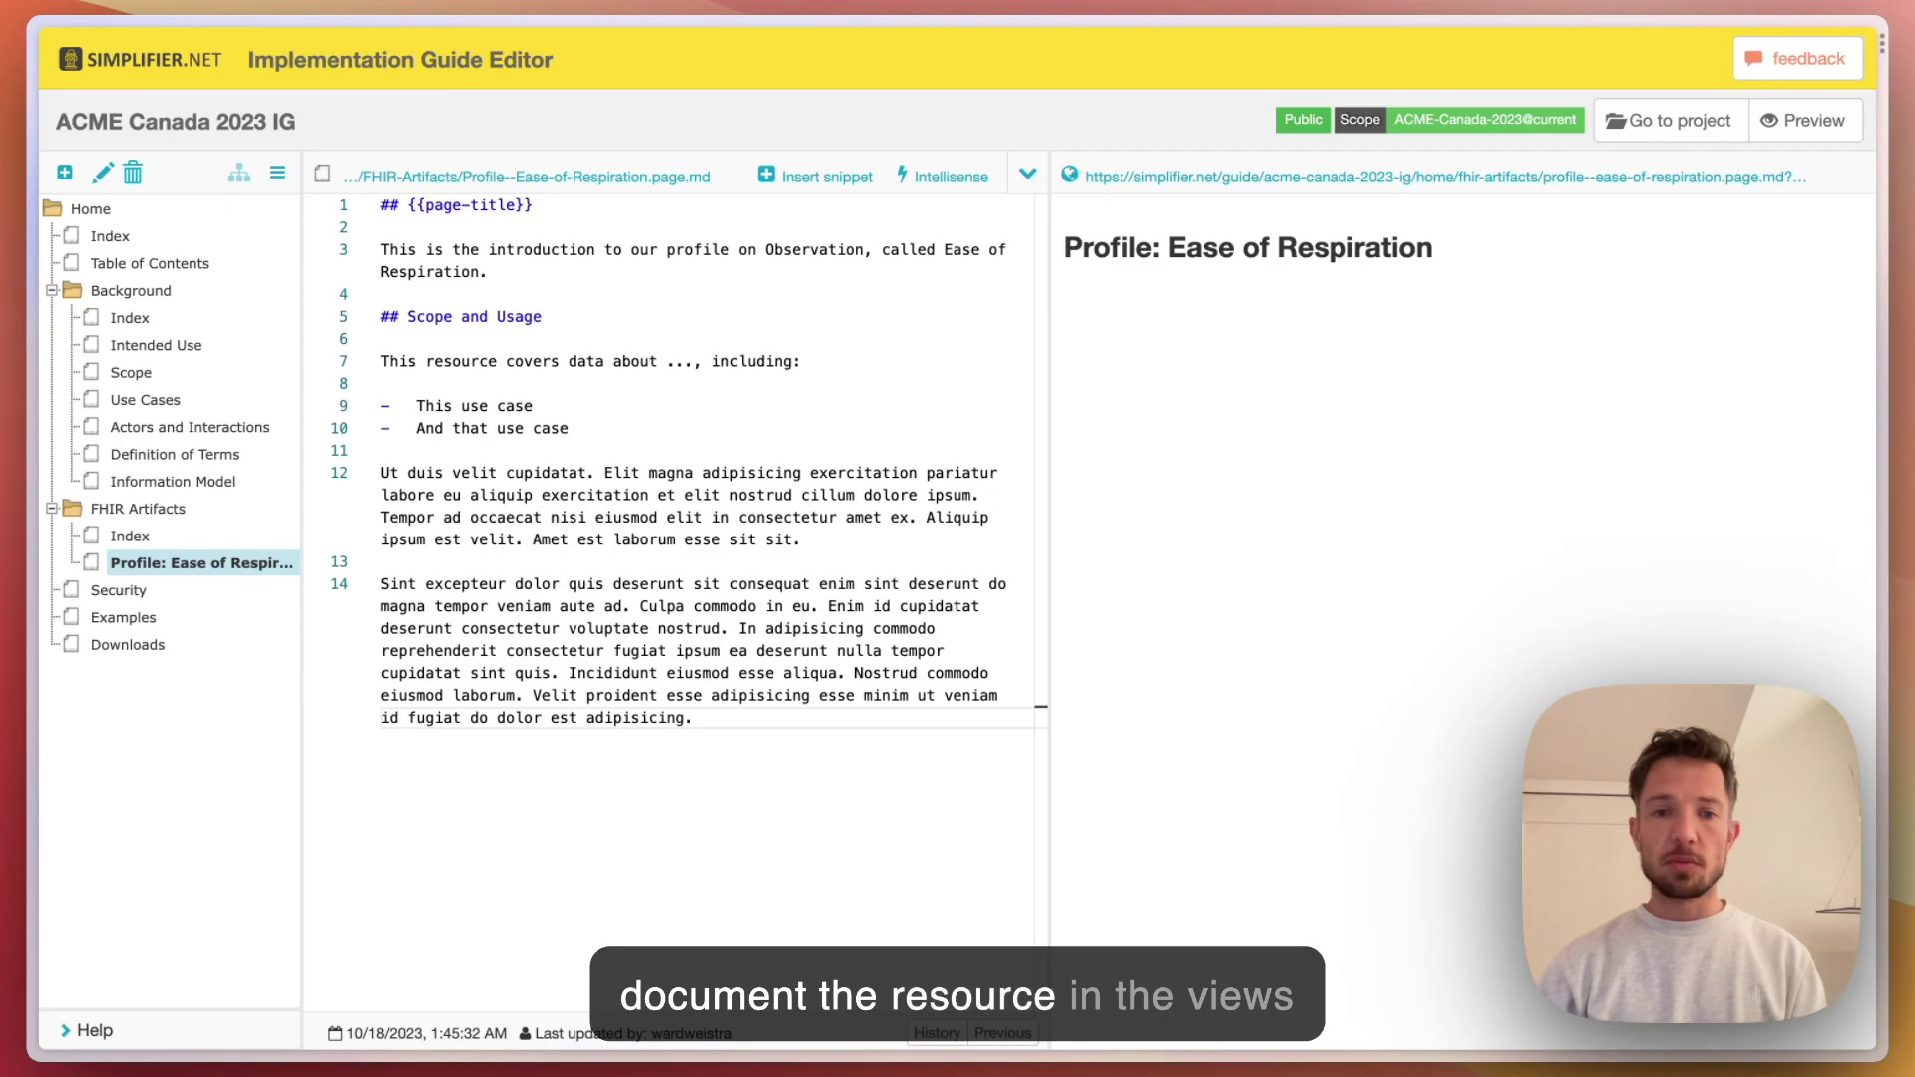
Start a tree widget with "{{tree:" on a new paragraph below the Scope and Usage placeholder text
key(Return)
key(Return)
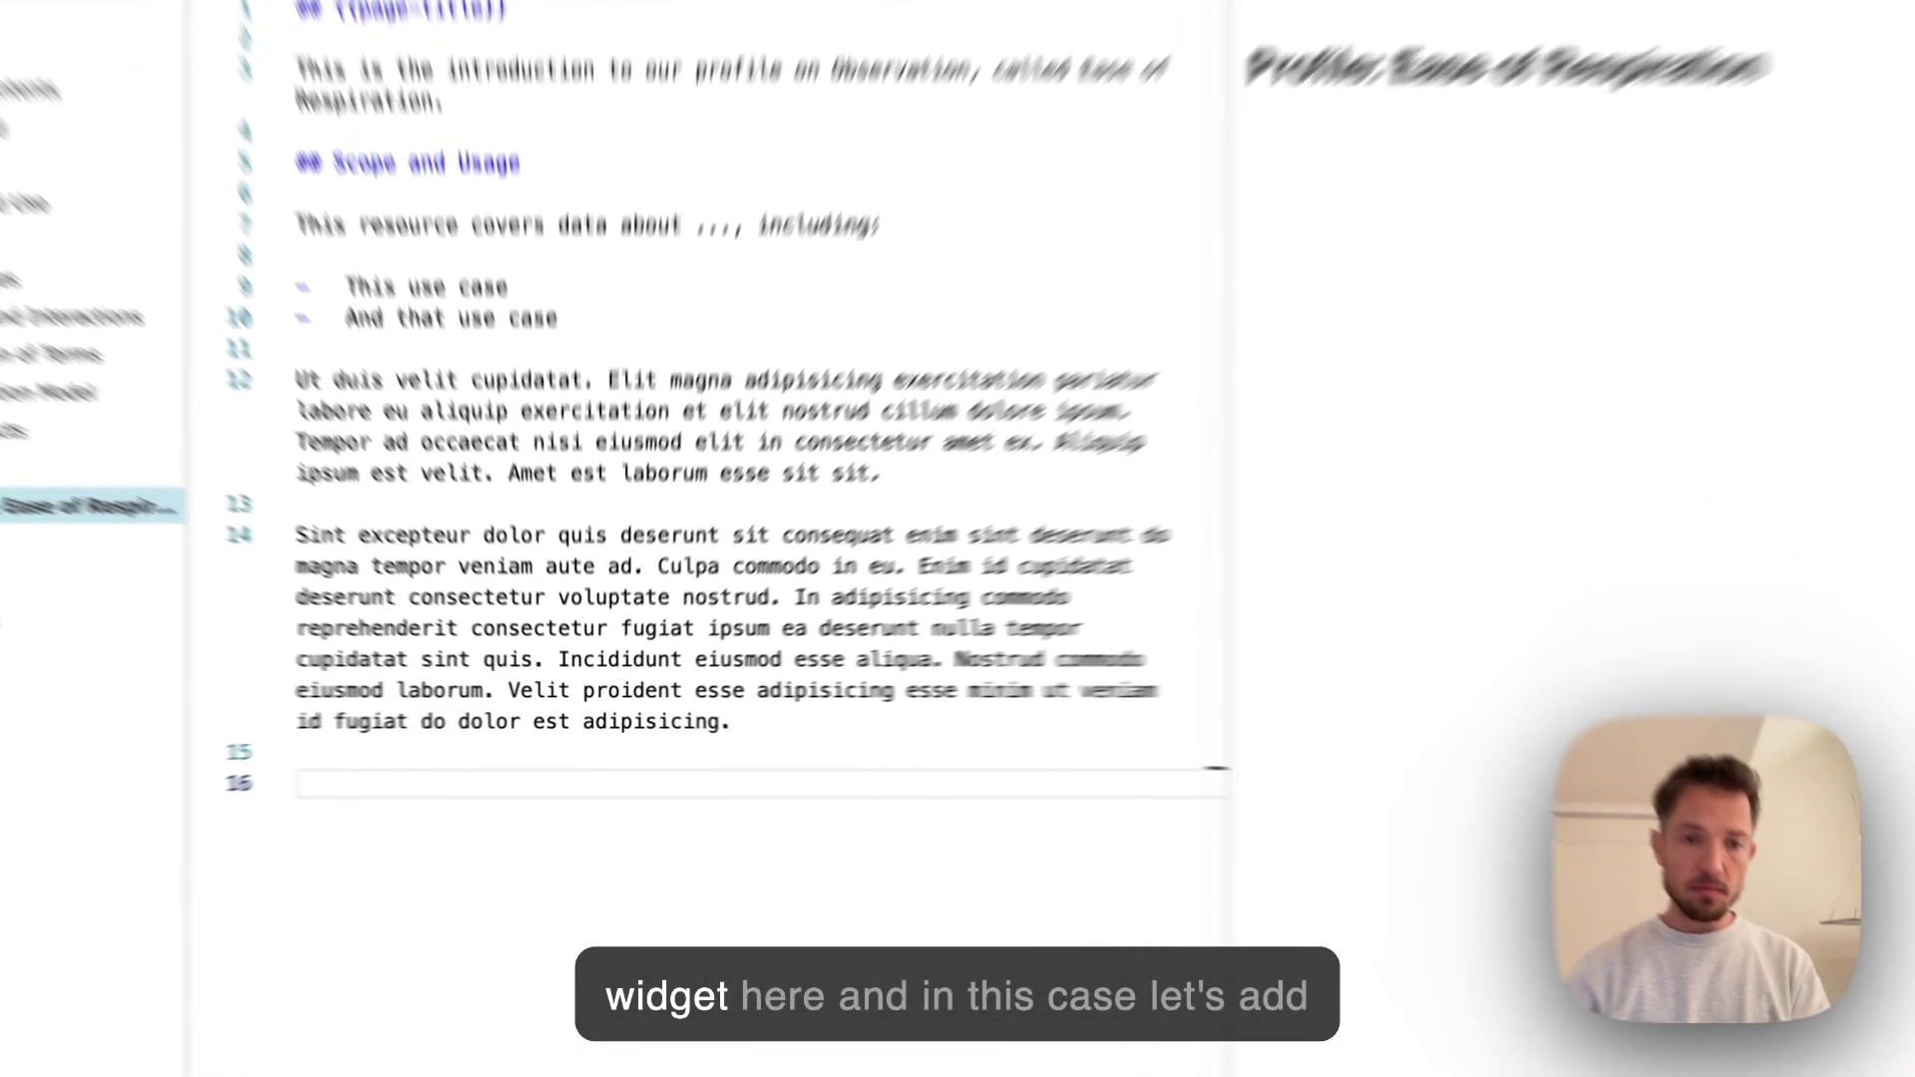
text({{tree)
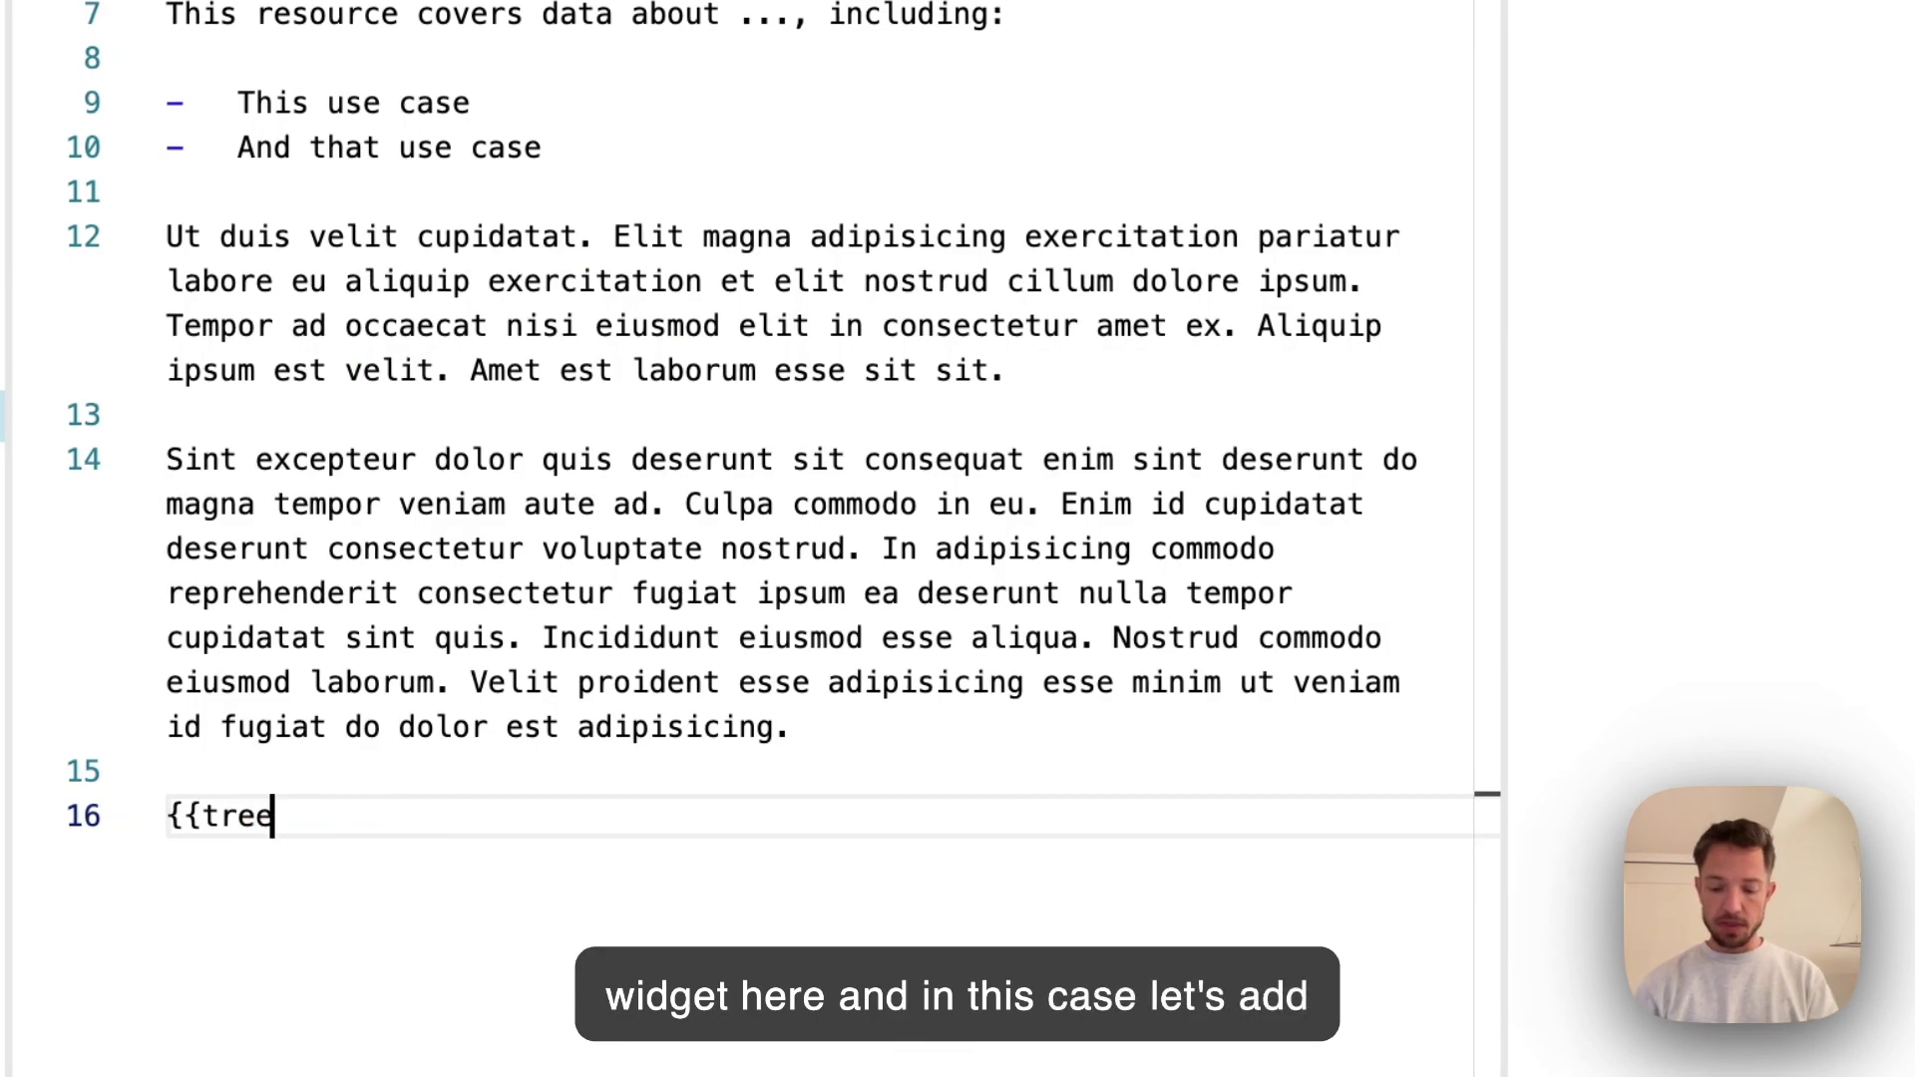
text(:)
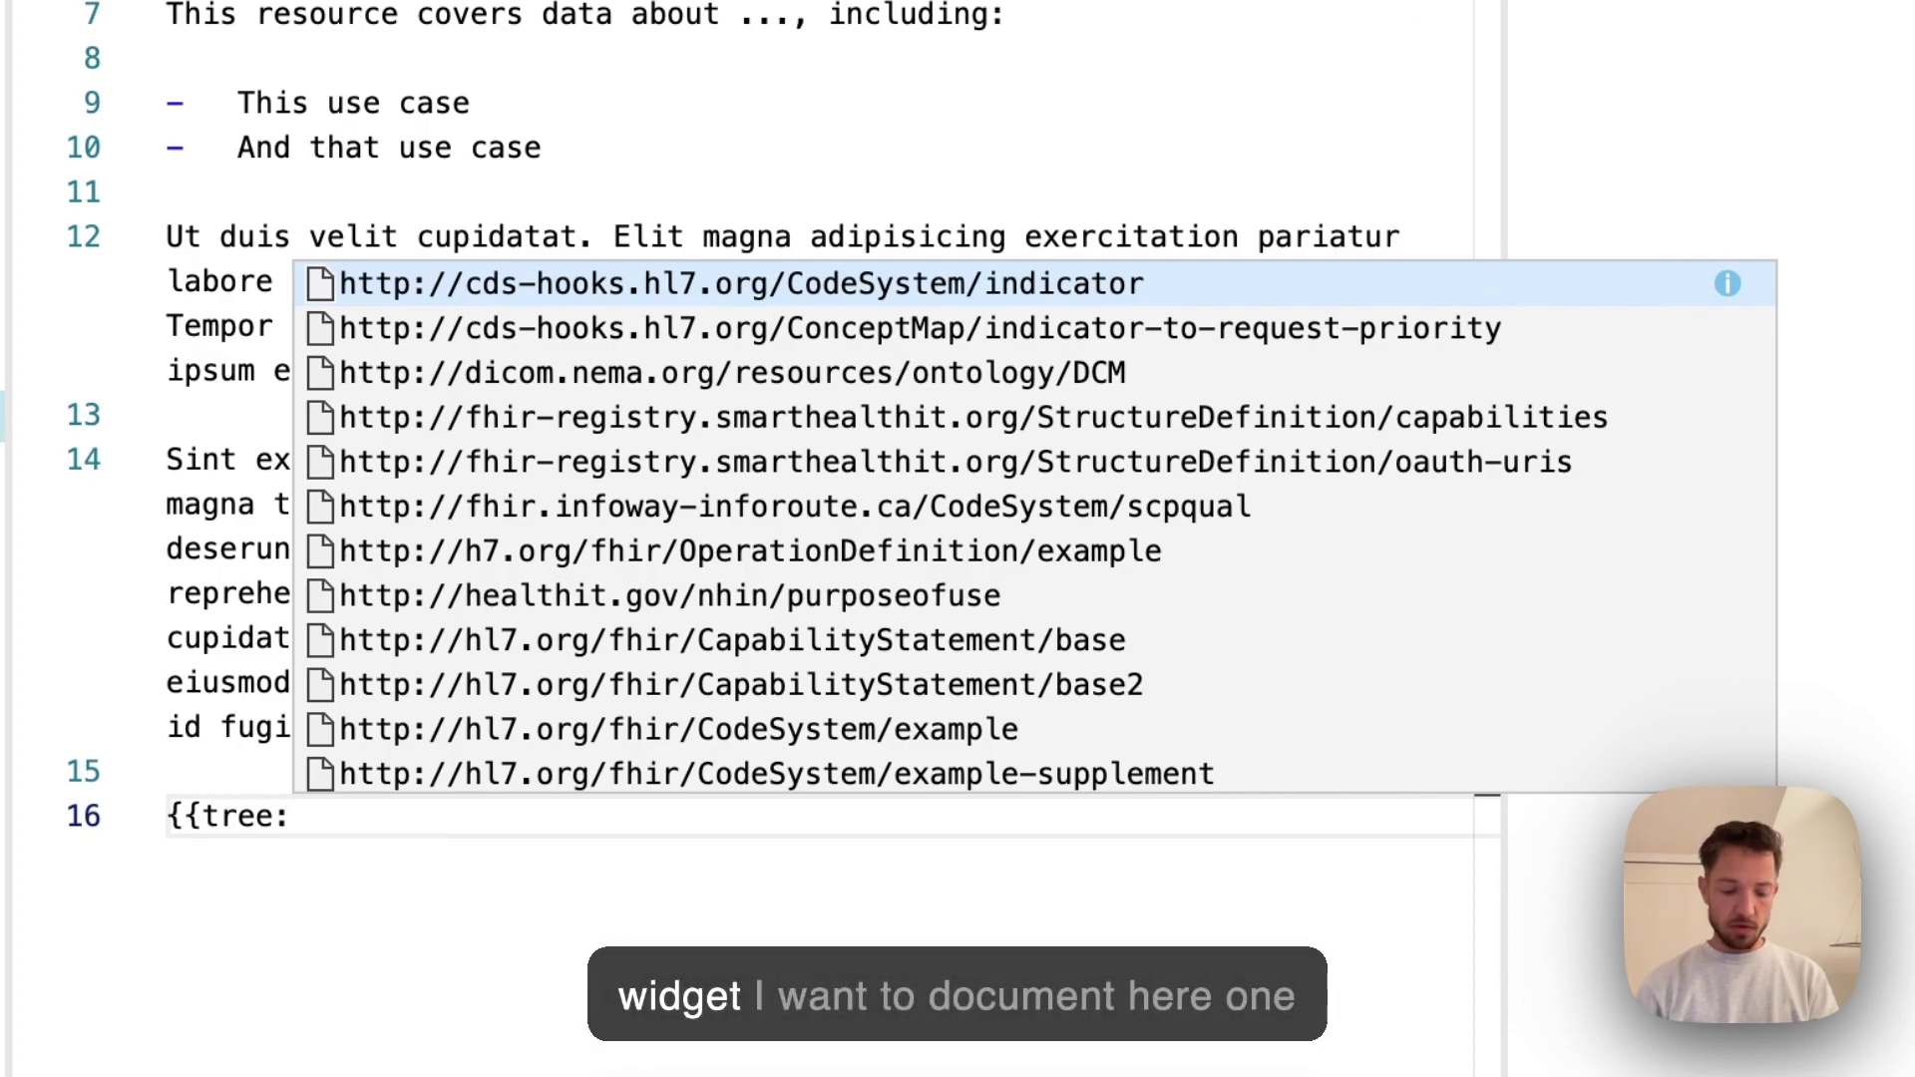
text(/ca/)
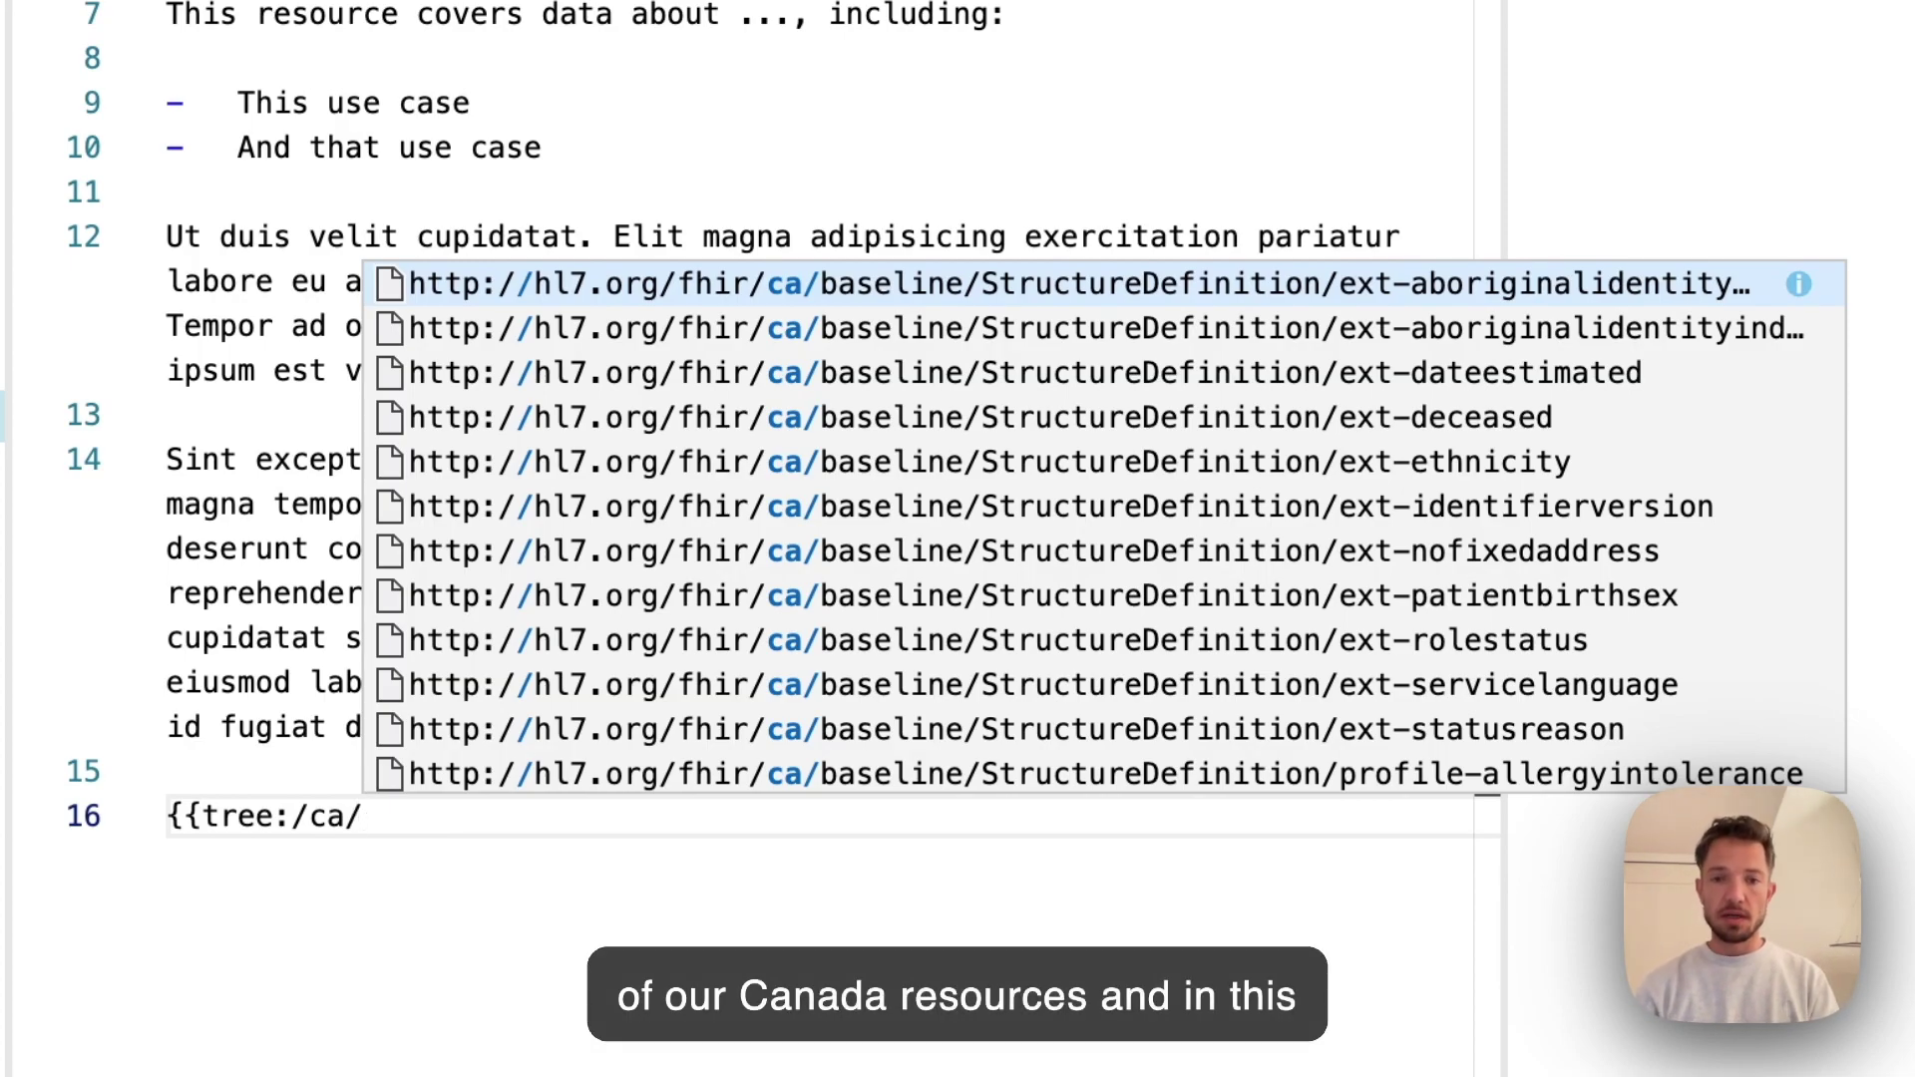
key(BackSpace)
key(BackSpace)
key(BackSpace)
key(BackSpace)
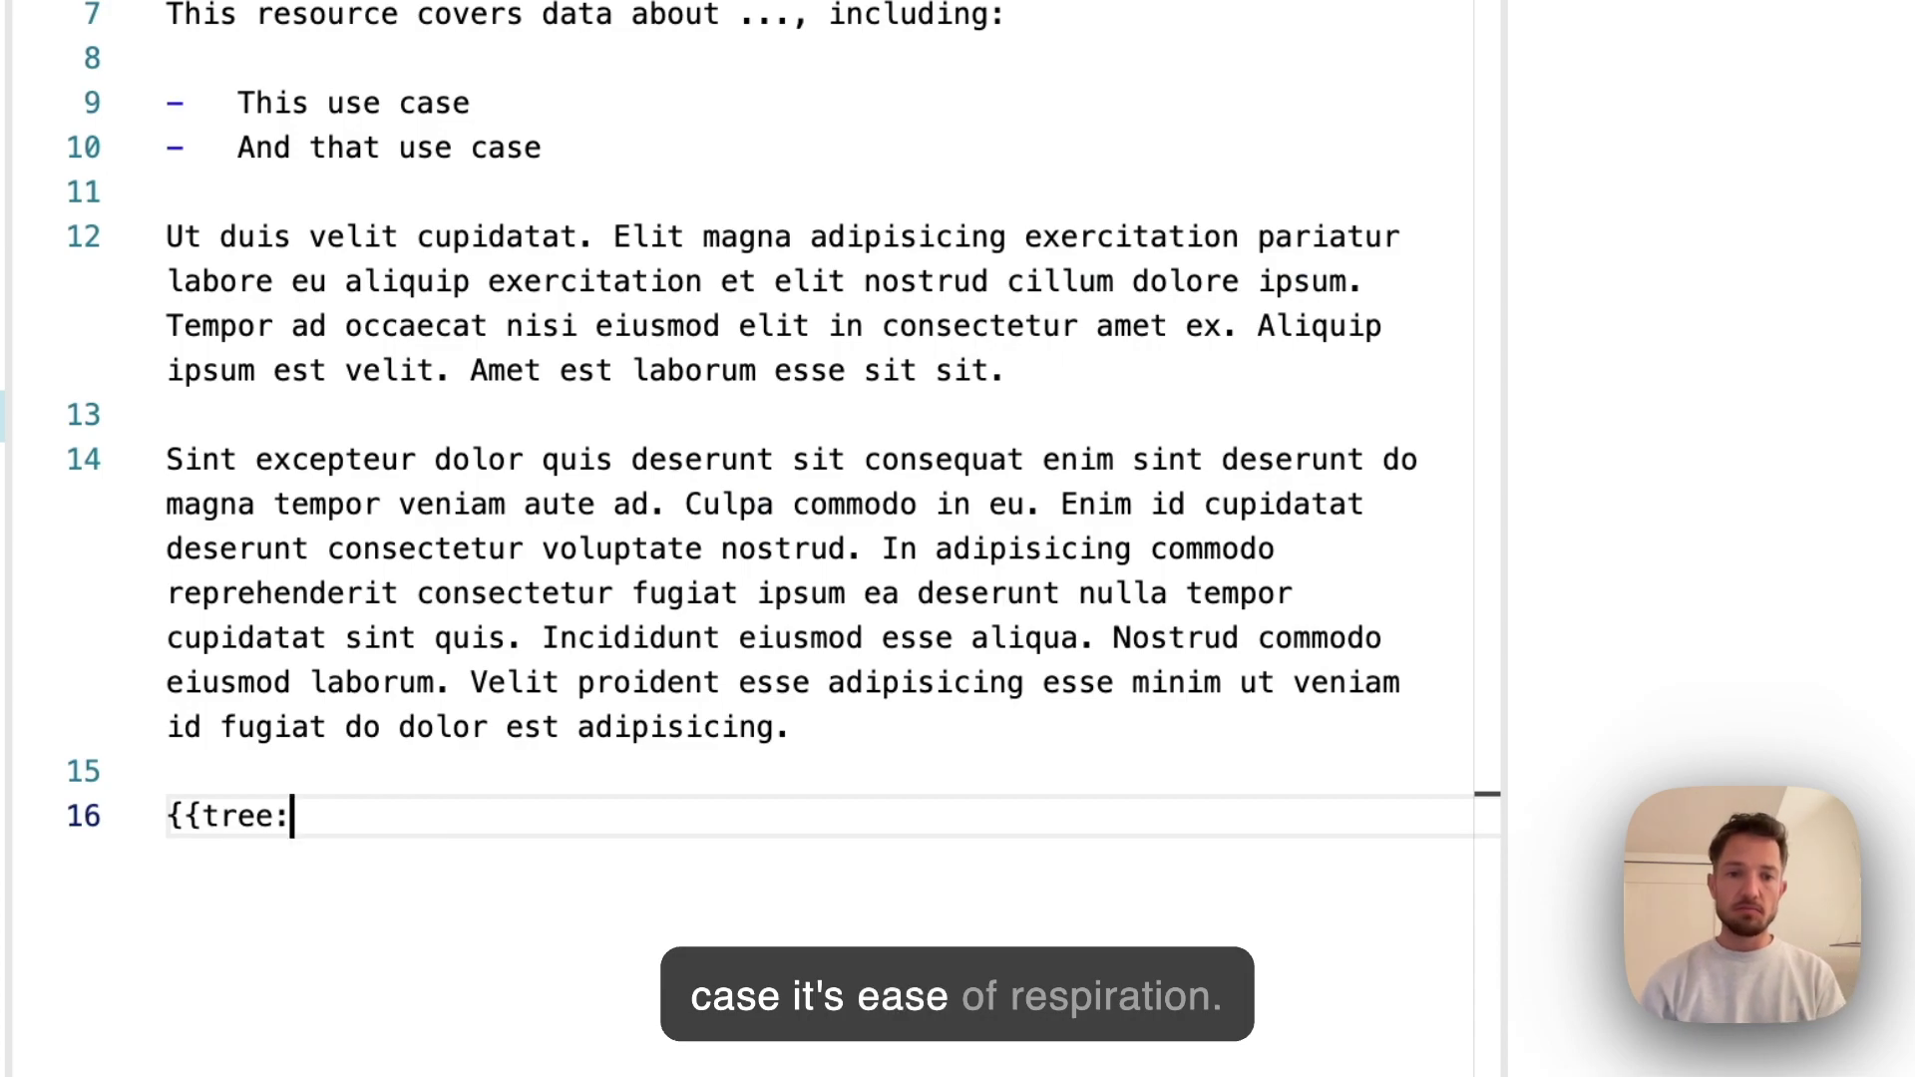
text(ease)
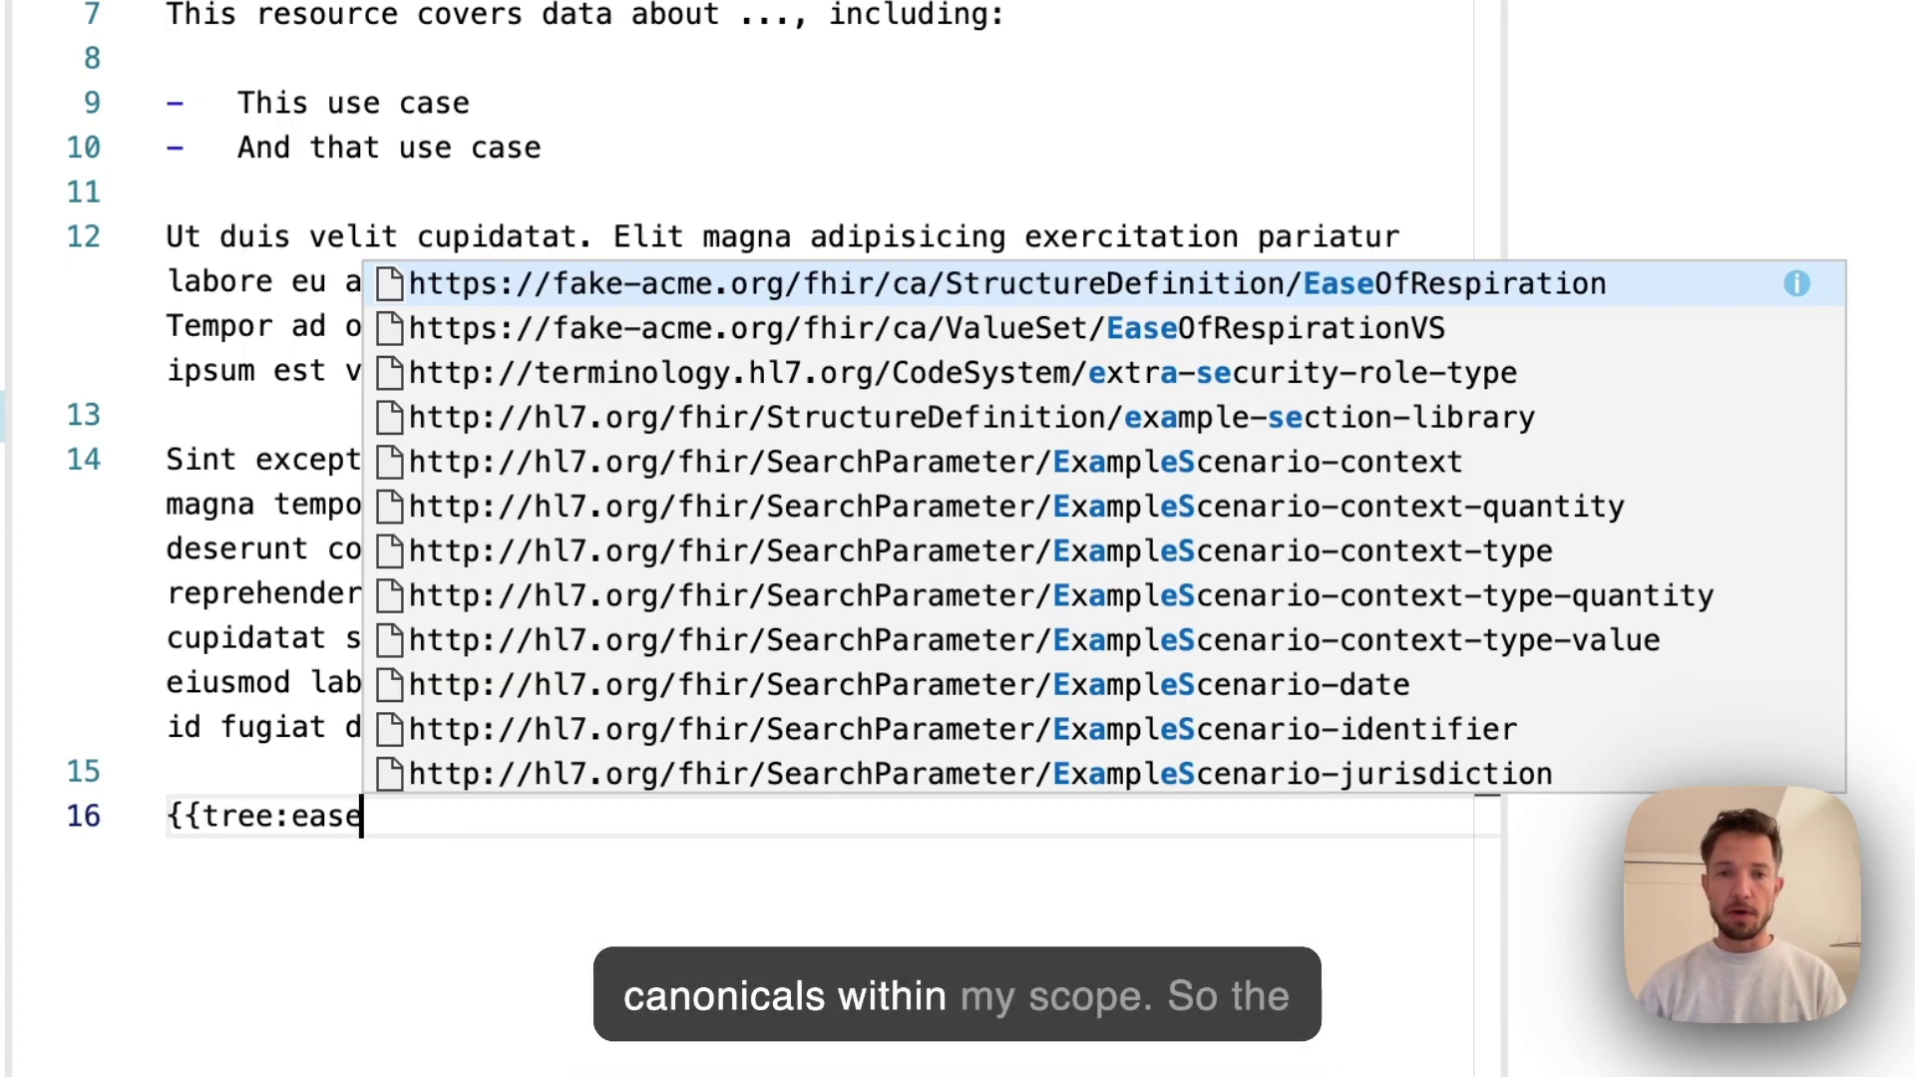
key(Return)
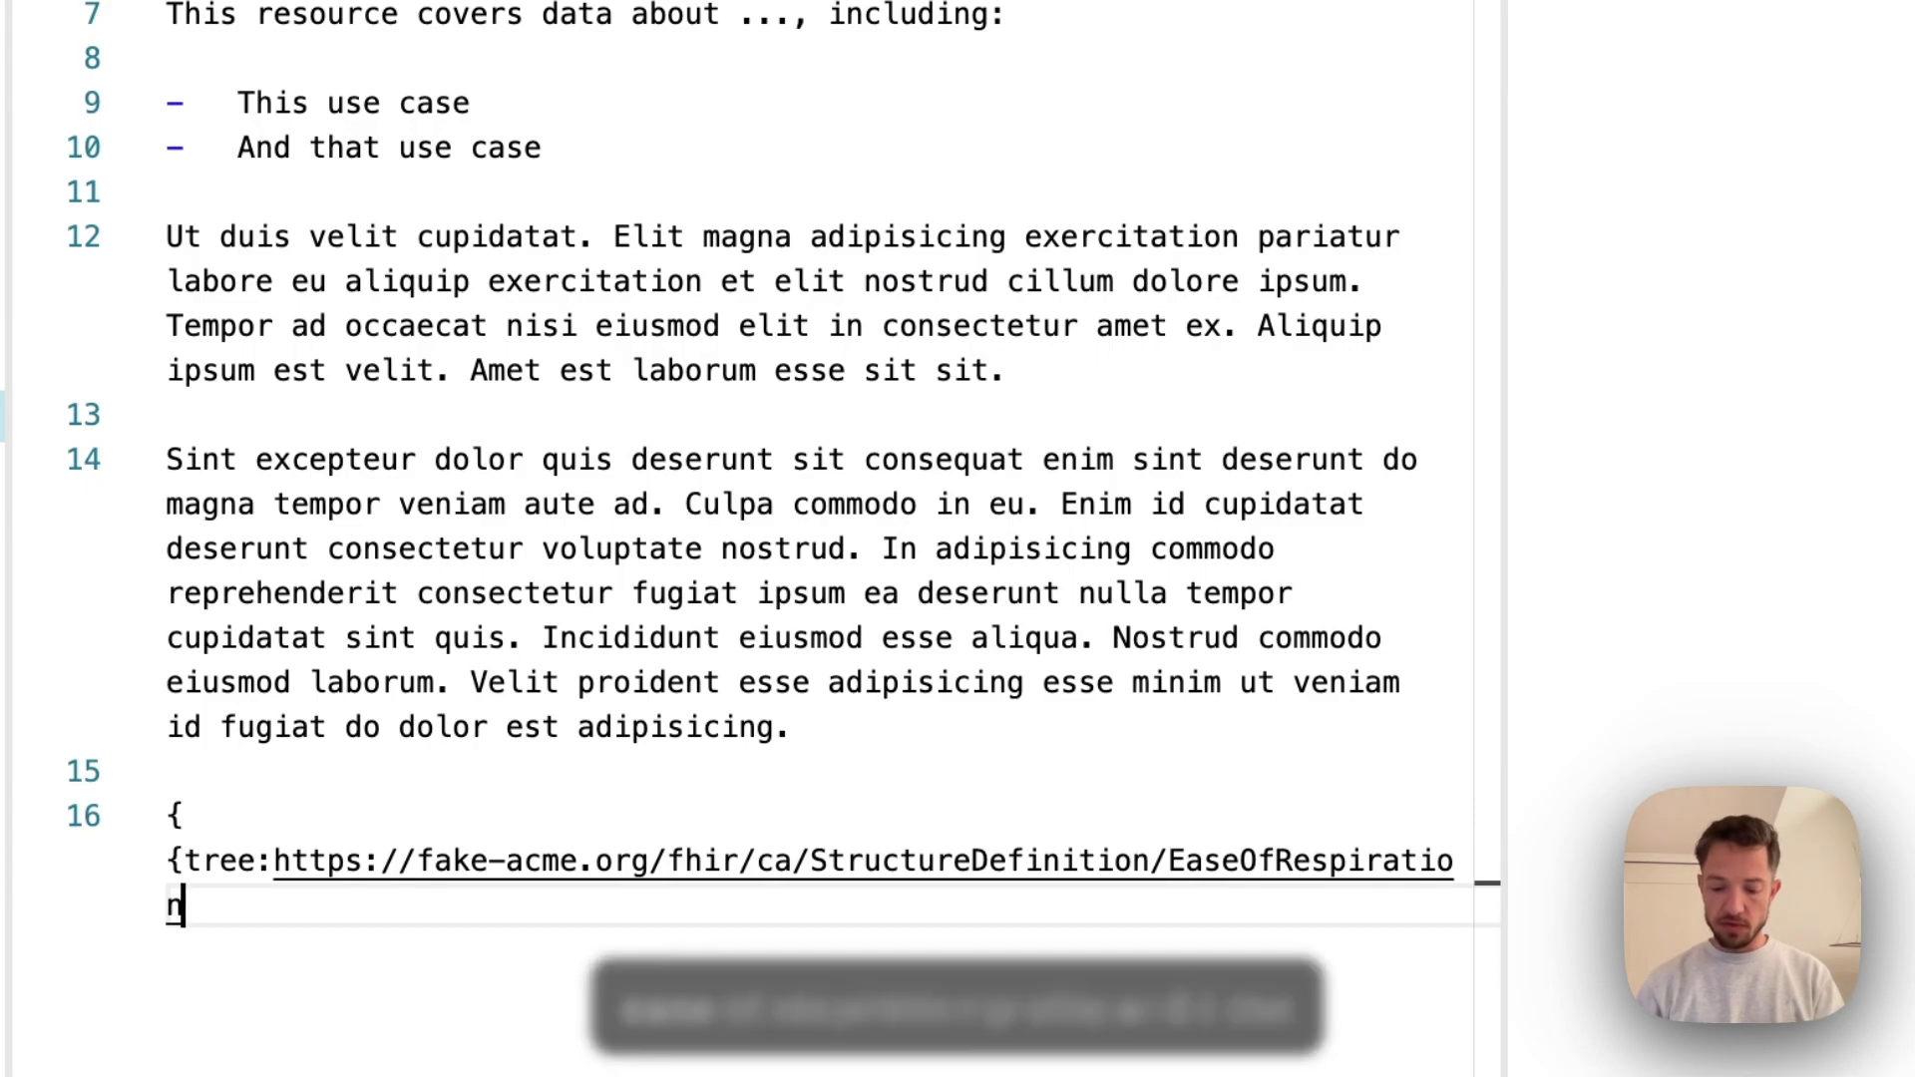
text(}})
key(ctrl+Return)
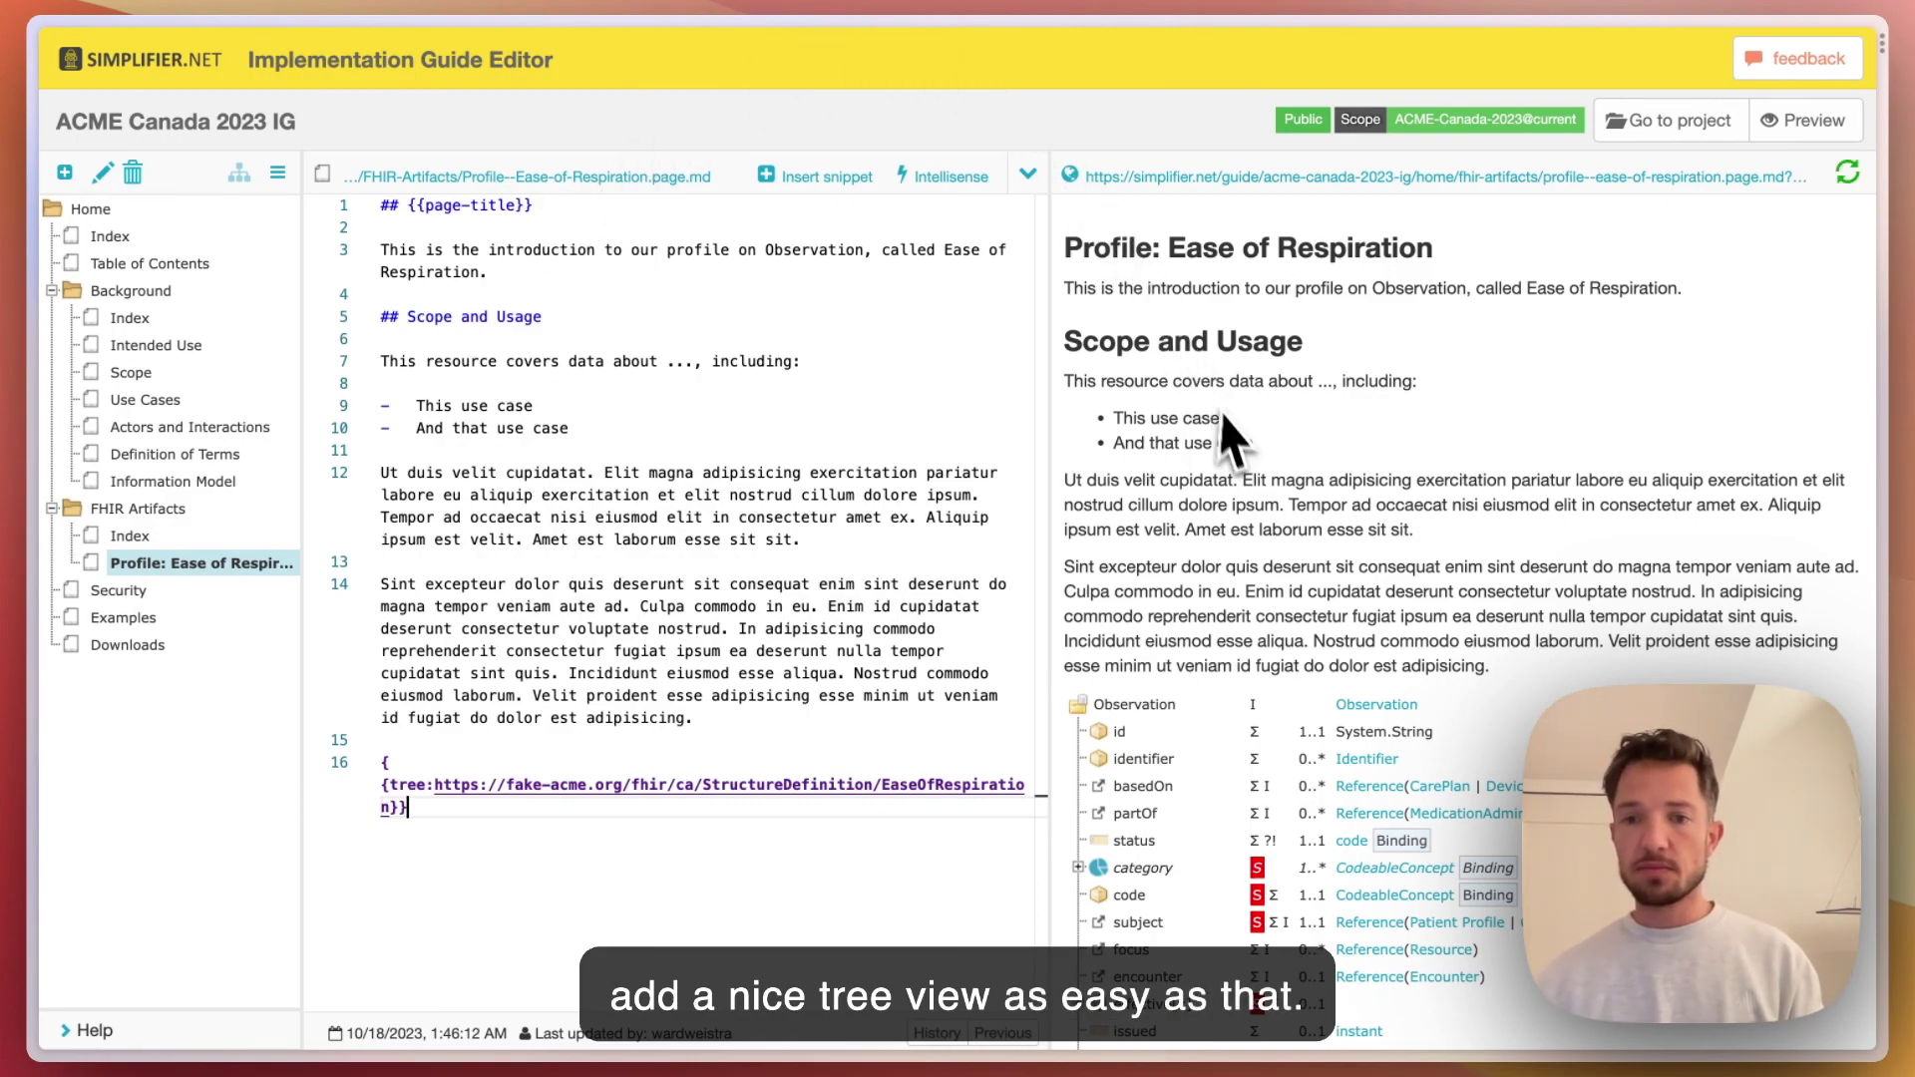
scroll(1485, 477, down, 5)
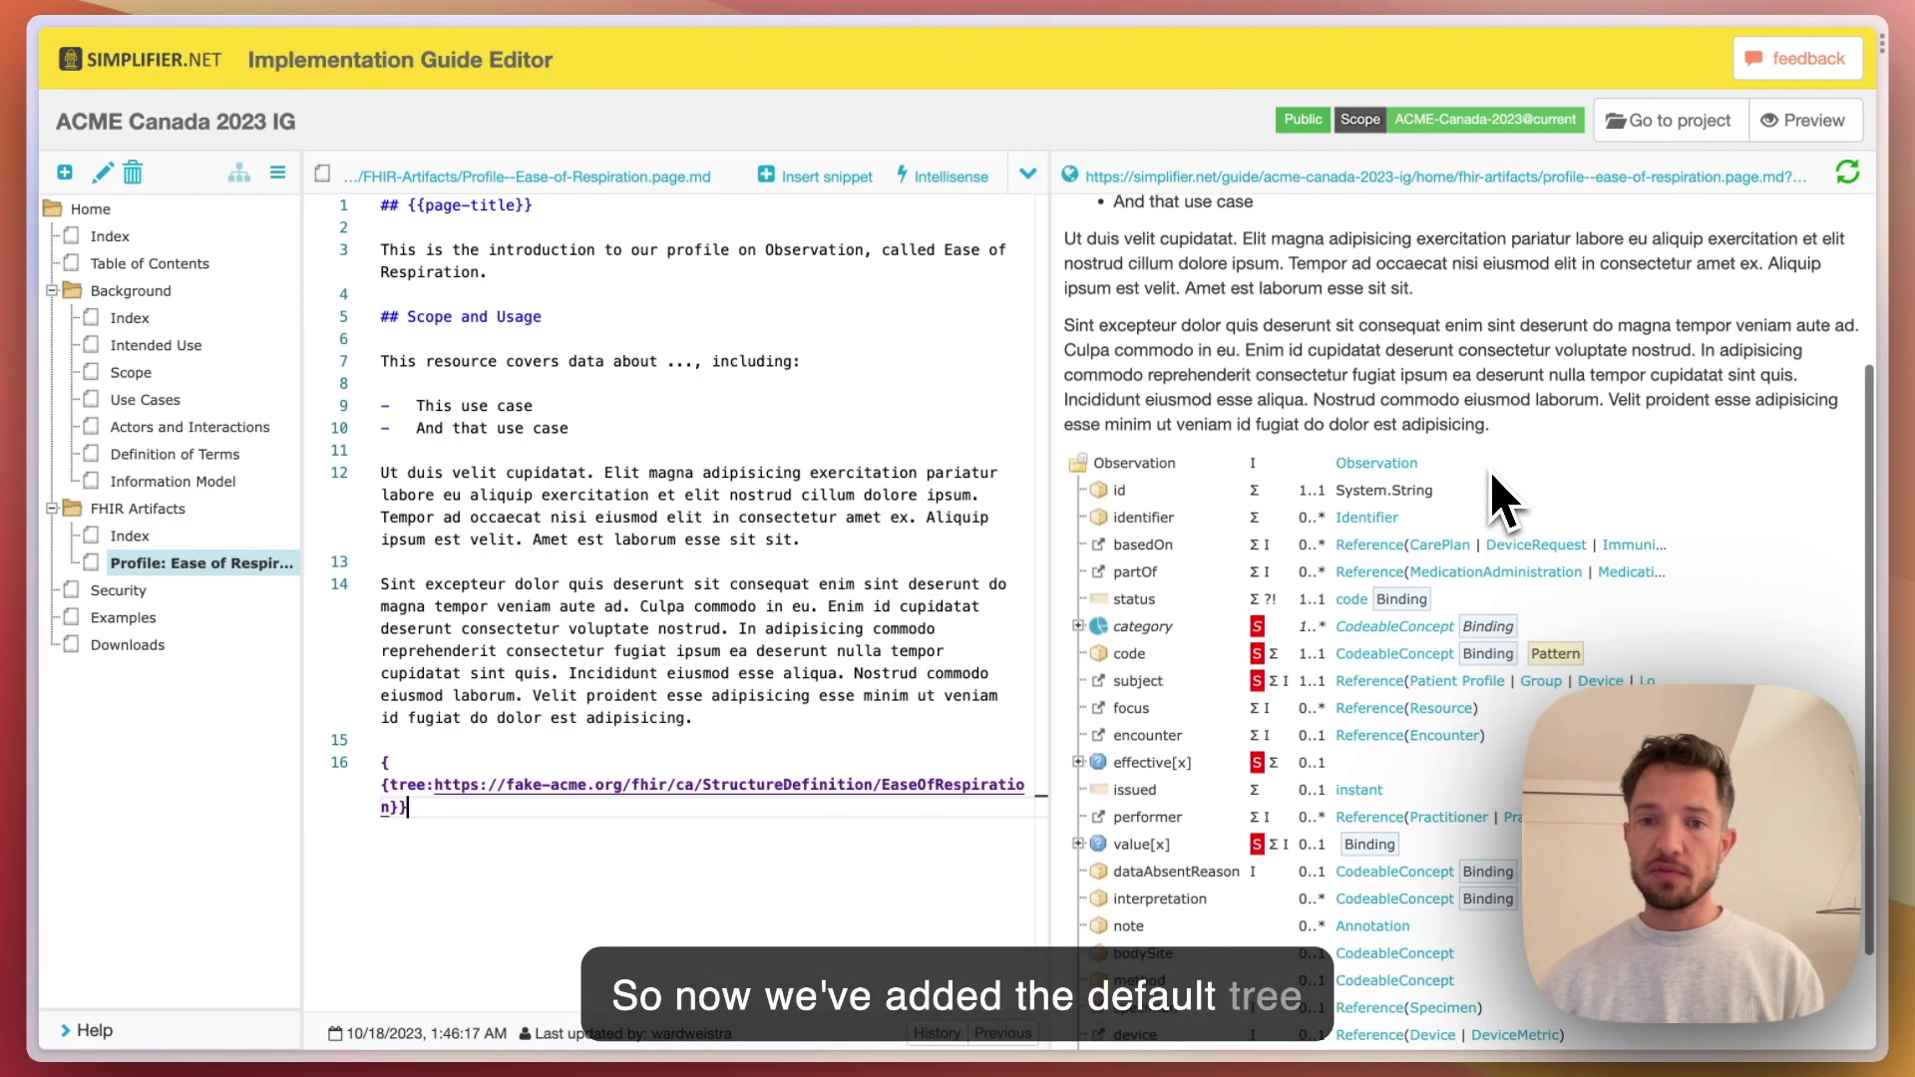
scroll(1490, 470, up, 1)
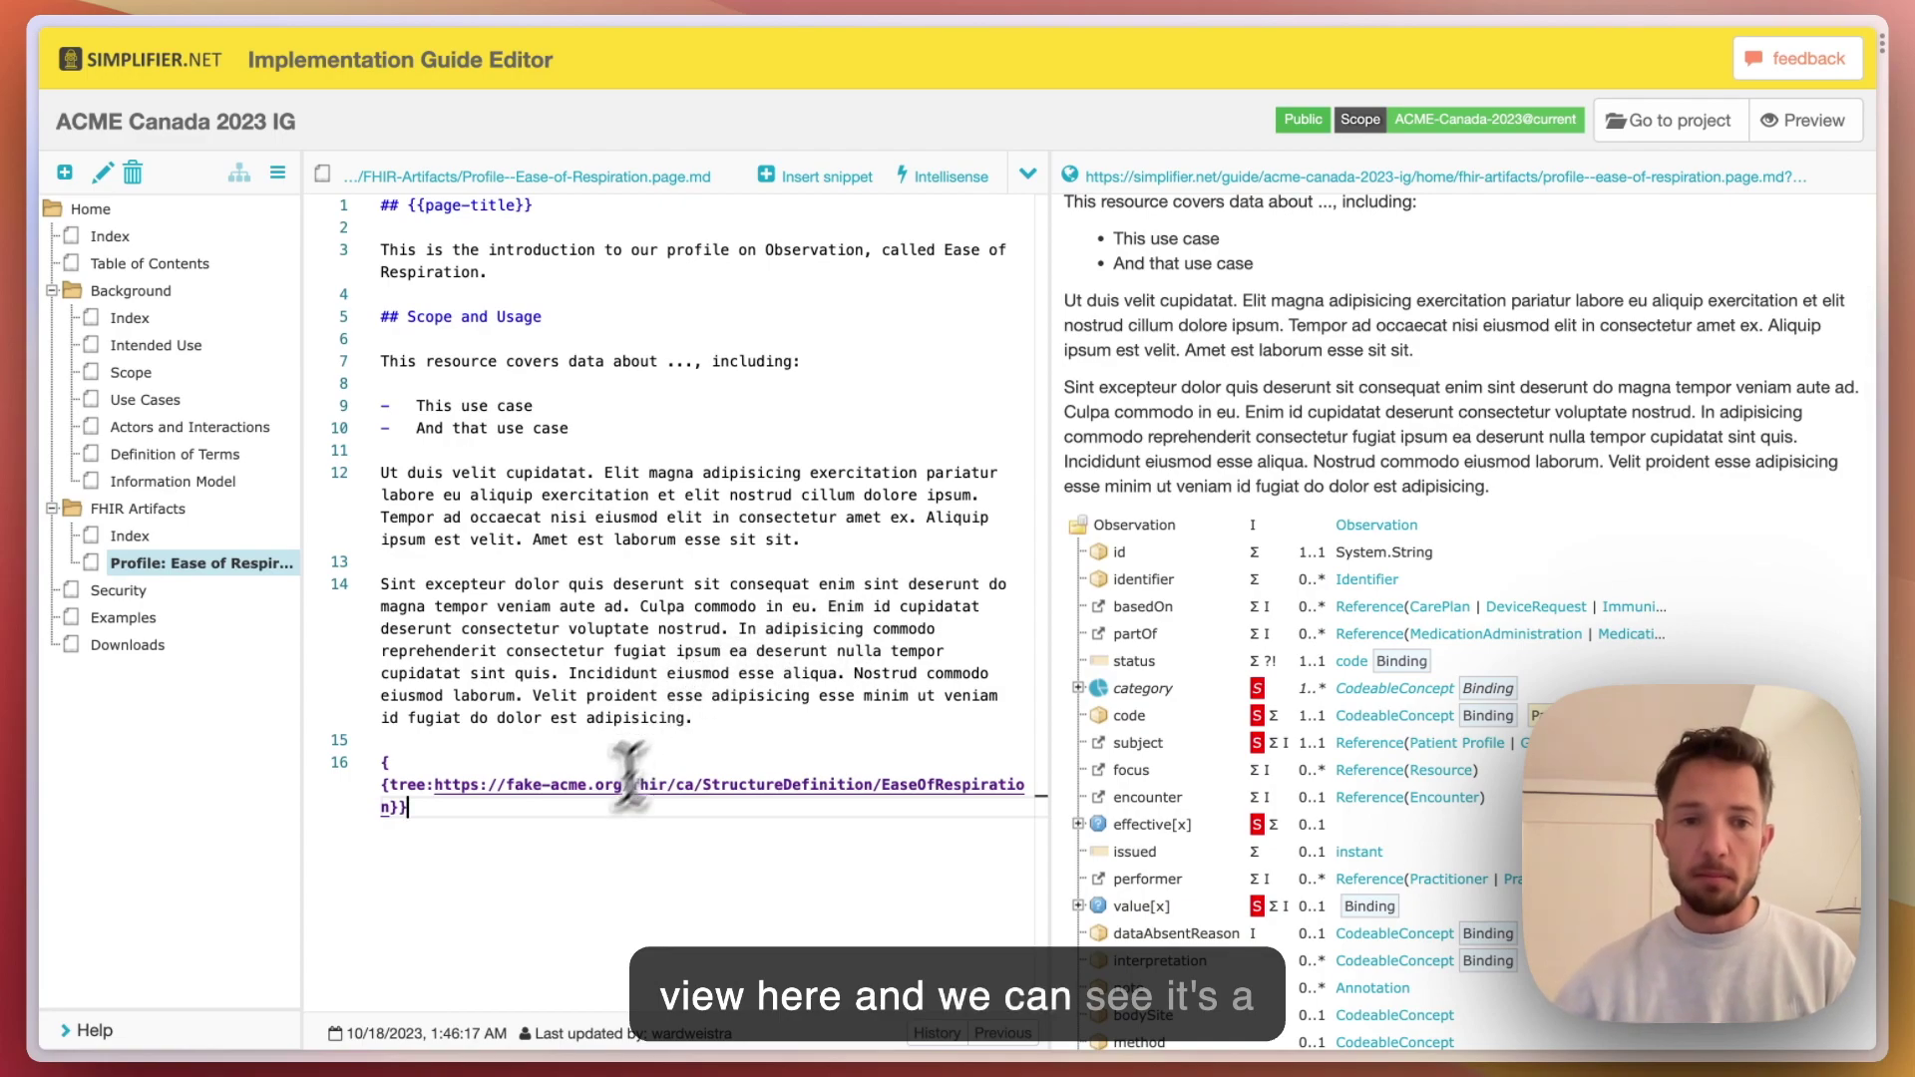
Add the "buttons" option to the tree widget, save, and try the diff, hybrid and snap views in the preview
click(486, 821)
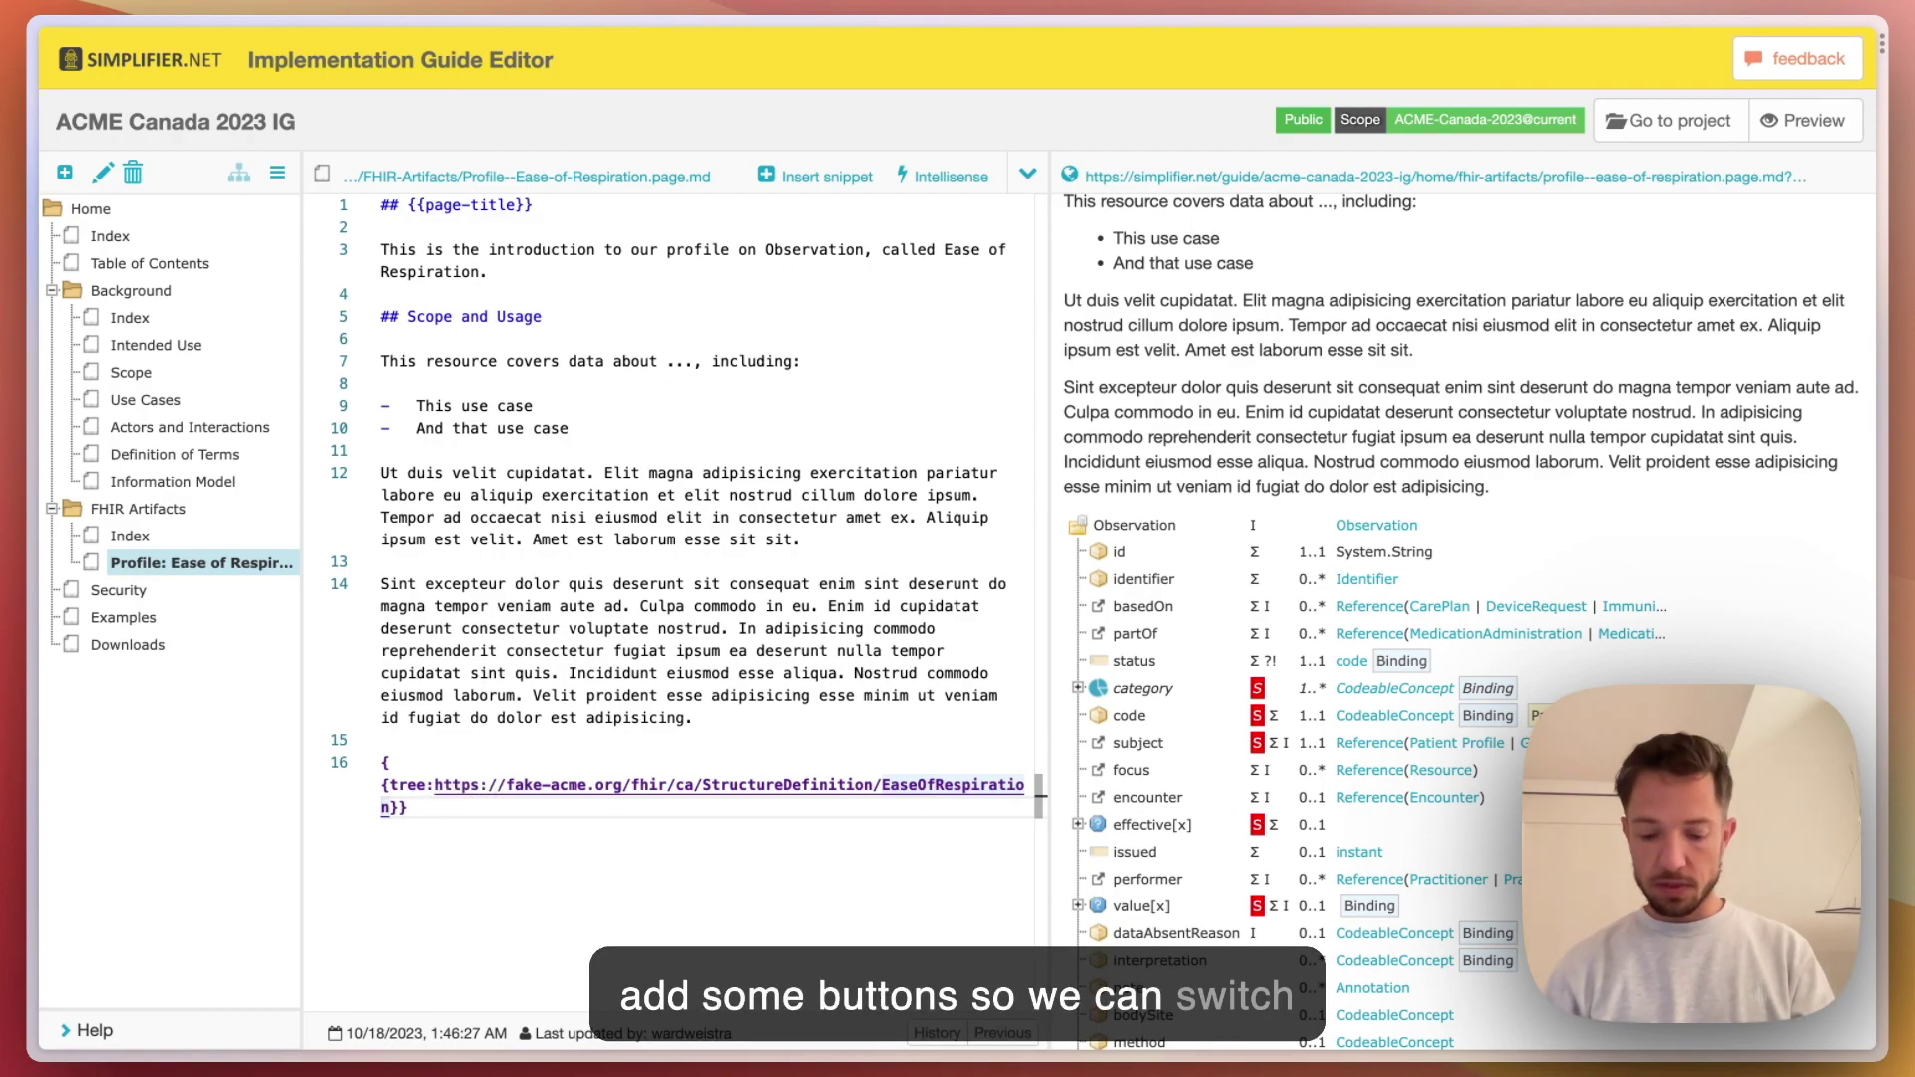
text(, )
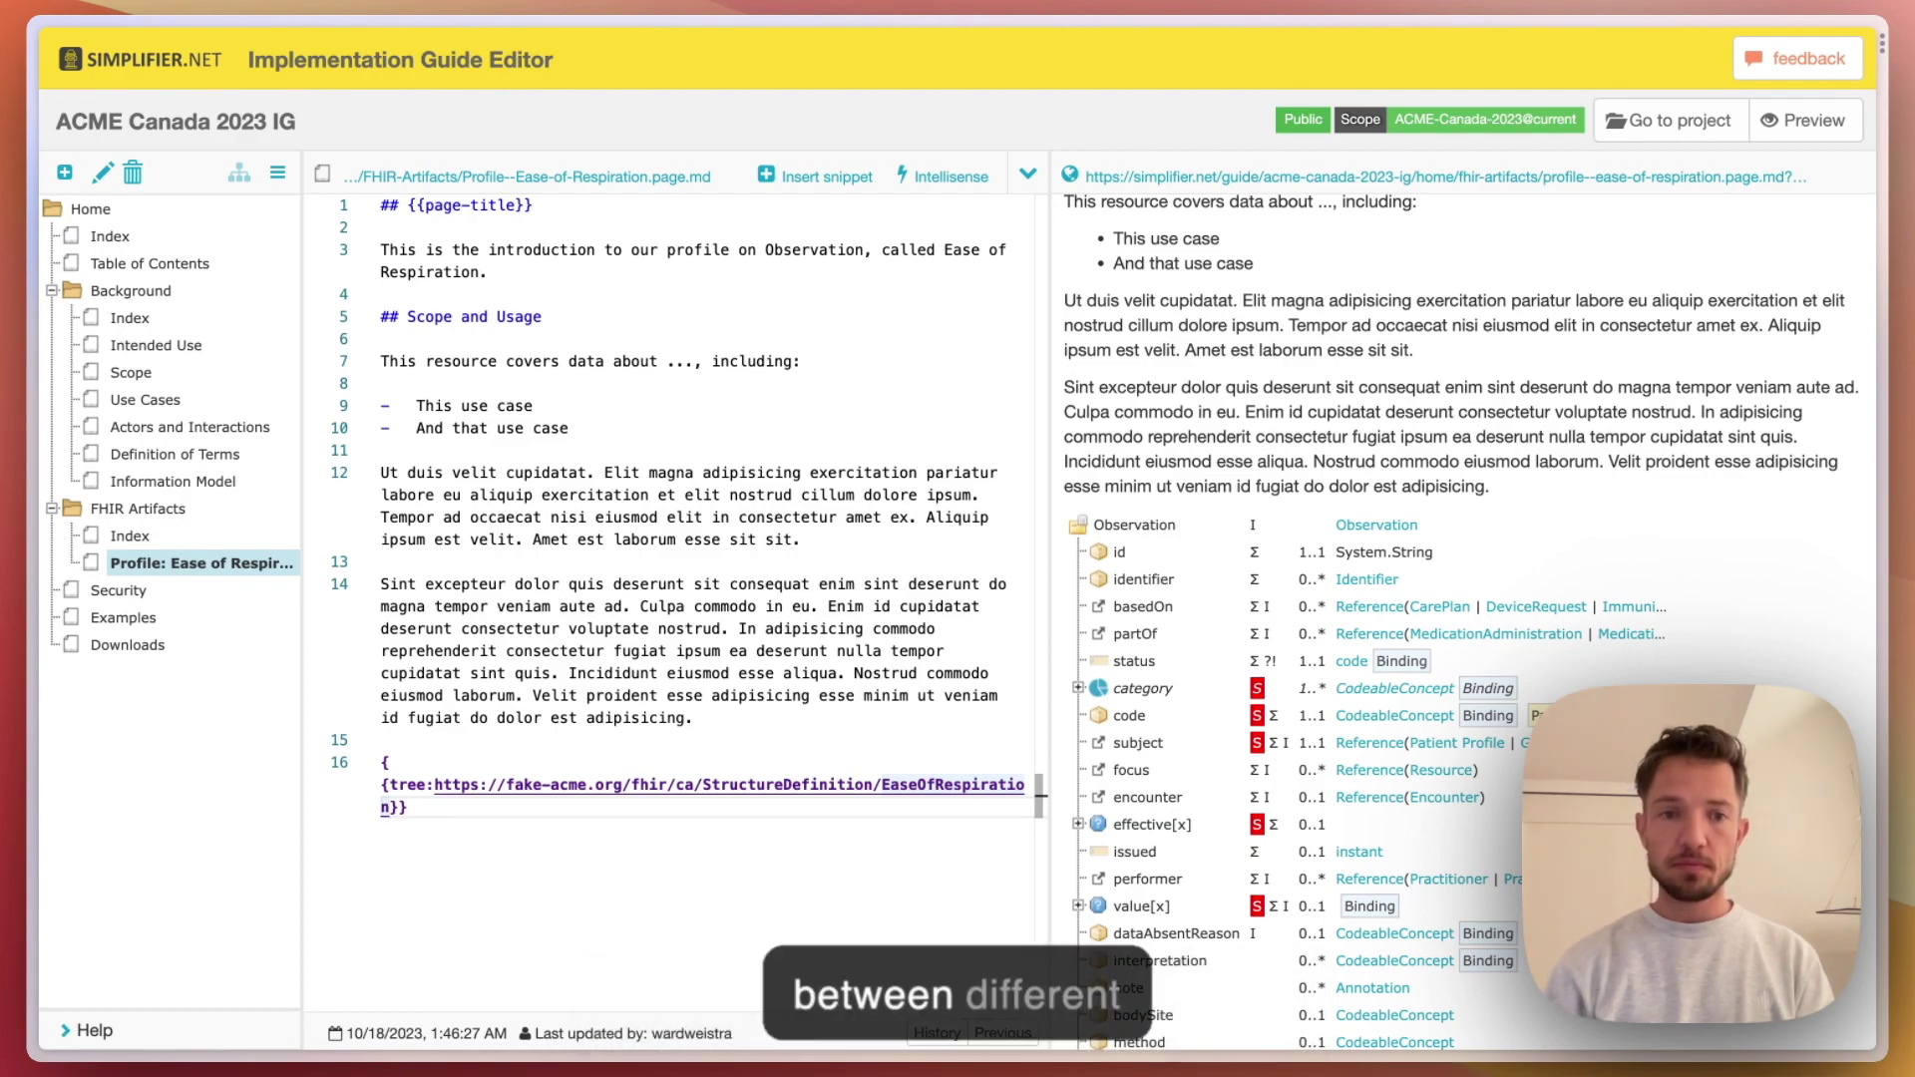
text(buttons)
key(ctrl+Return)
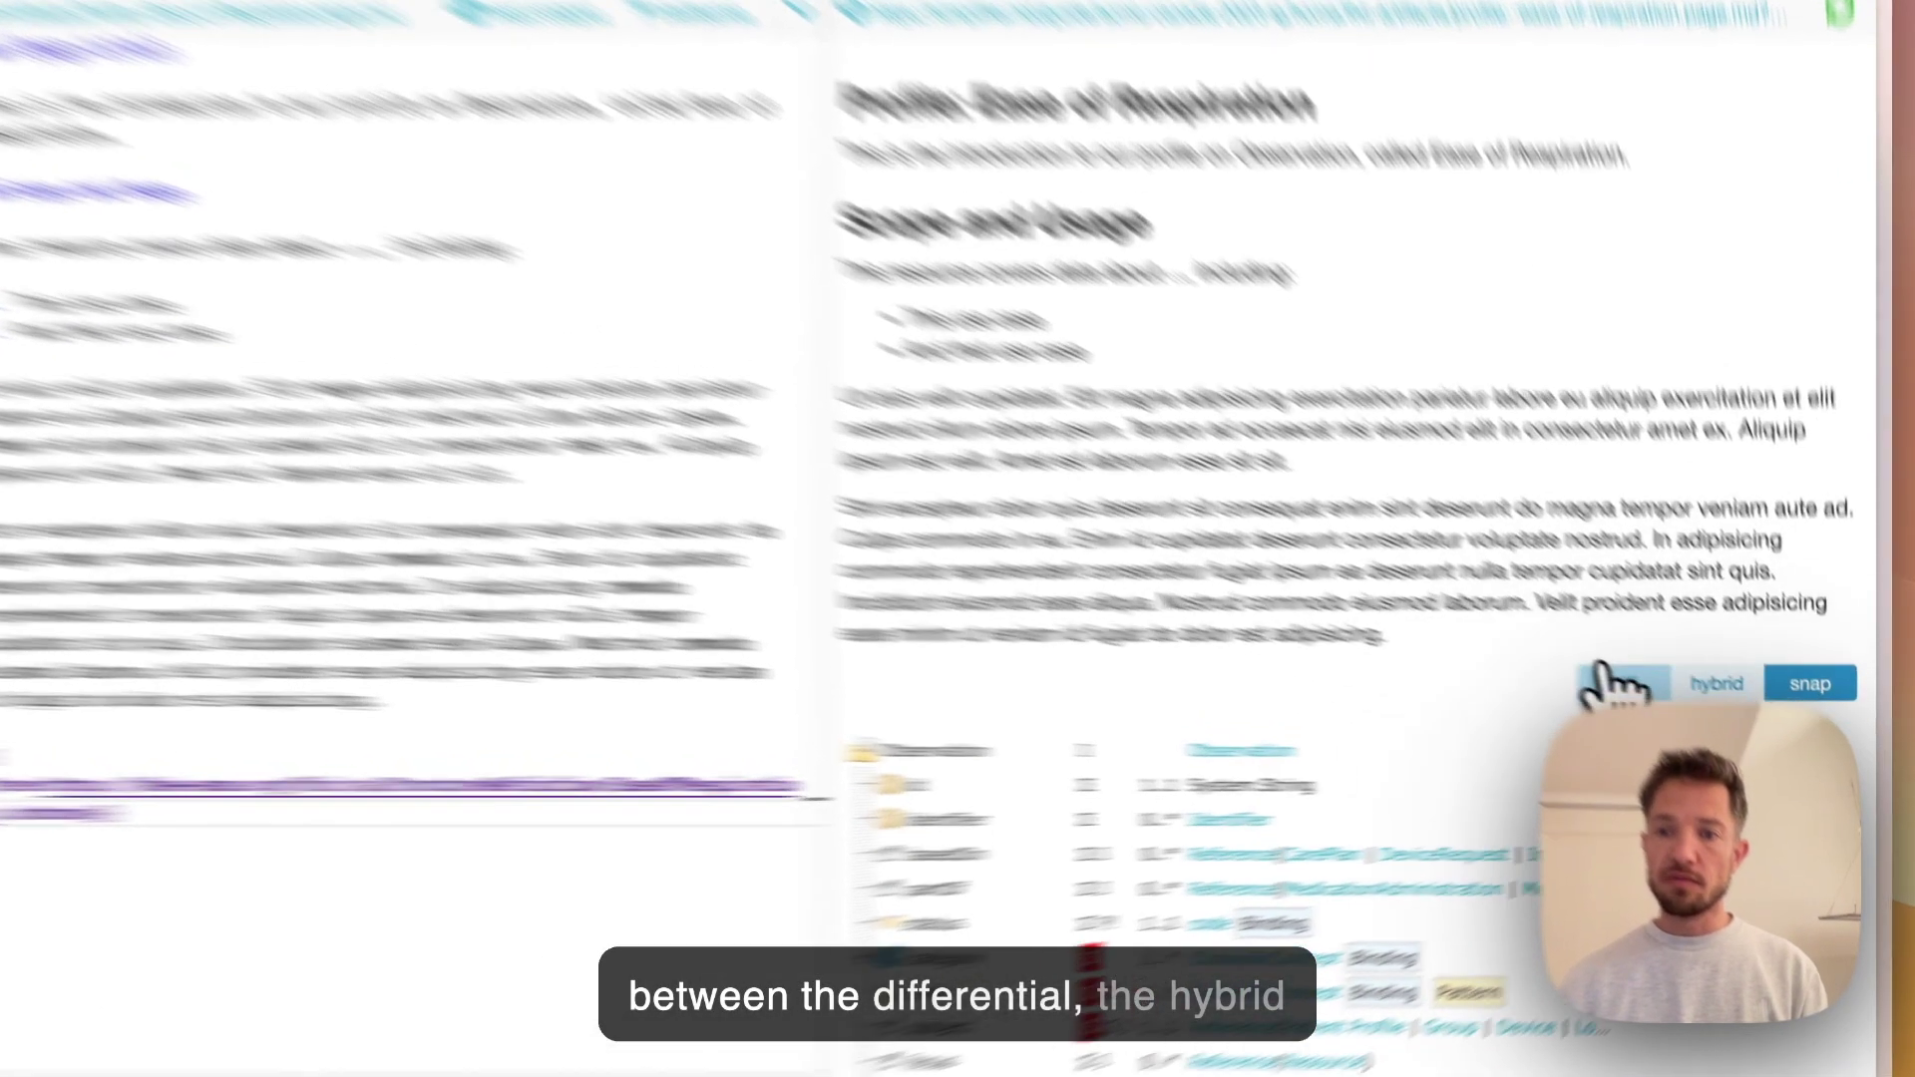
click(1695, 704)
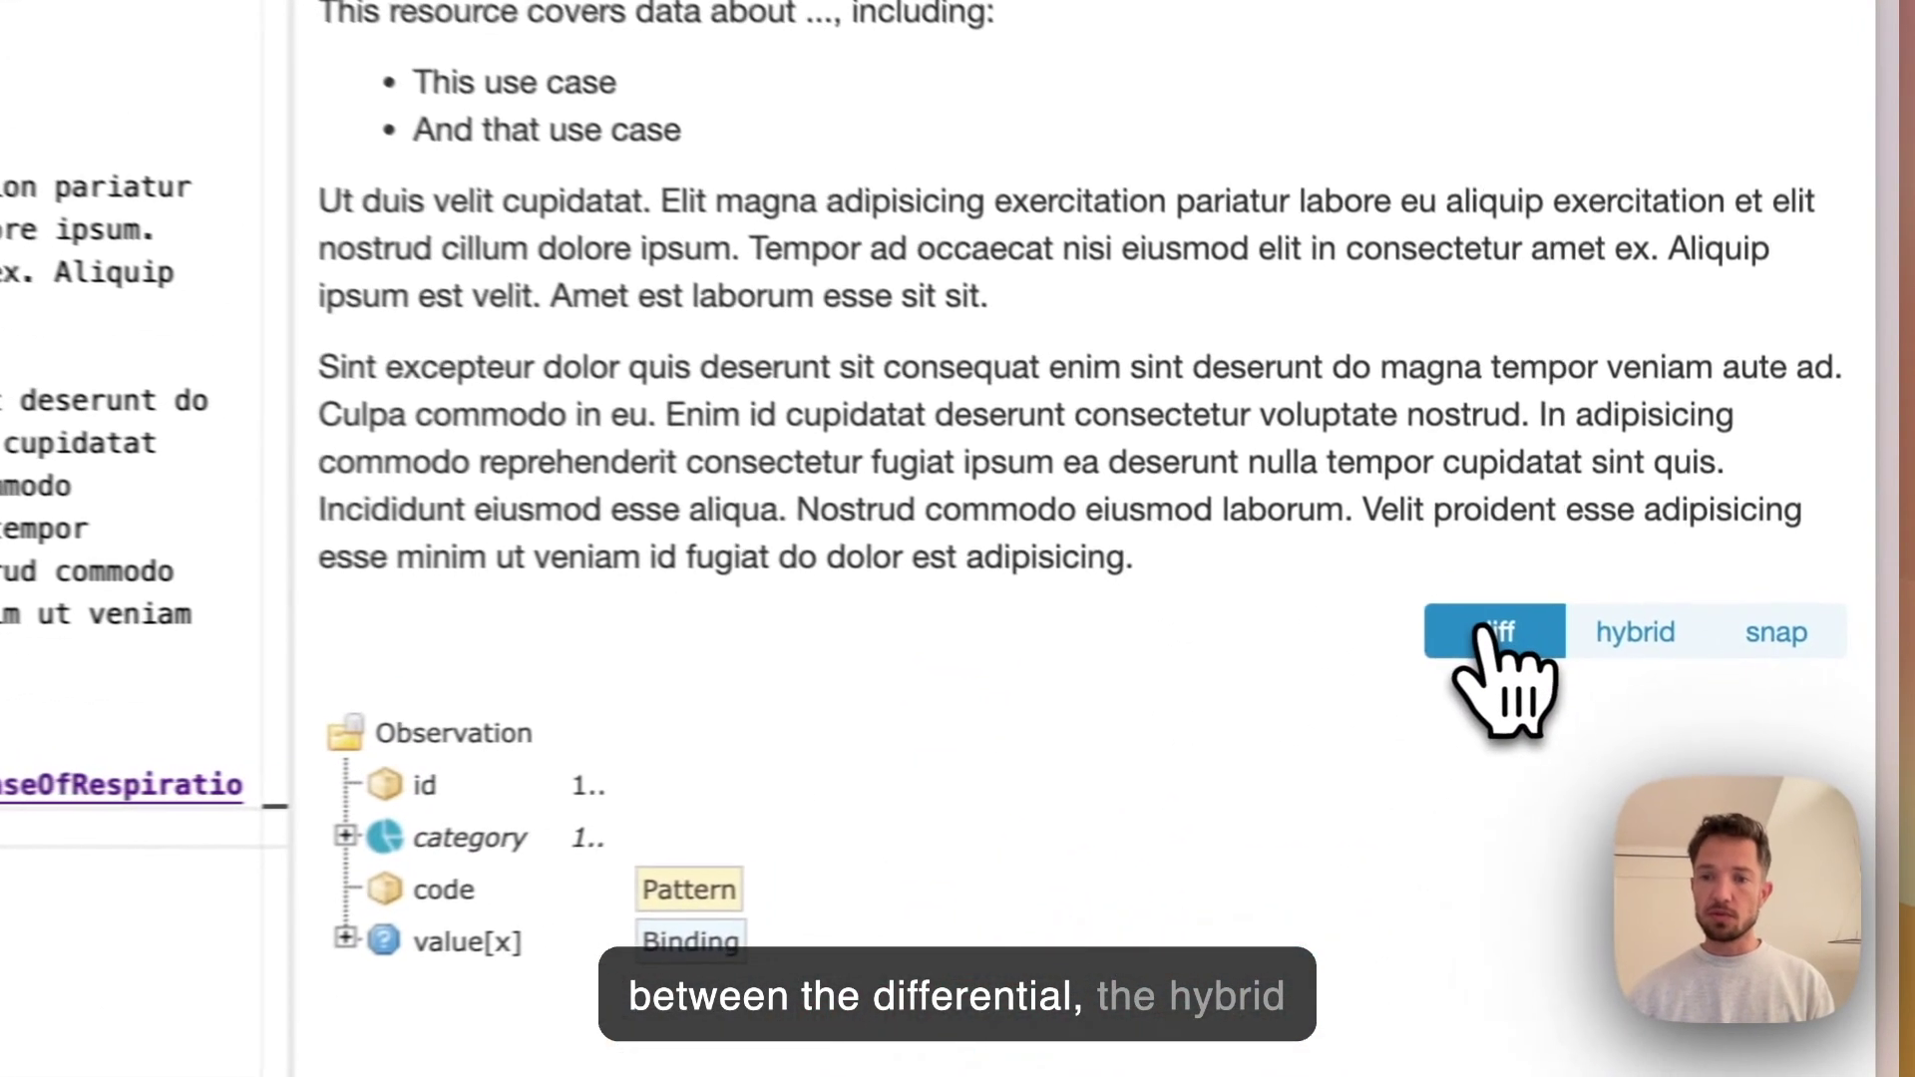
click(1588, 643)
click(1734, 640)
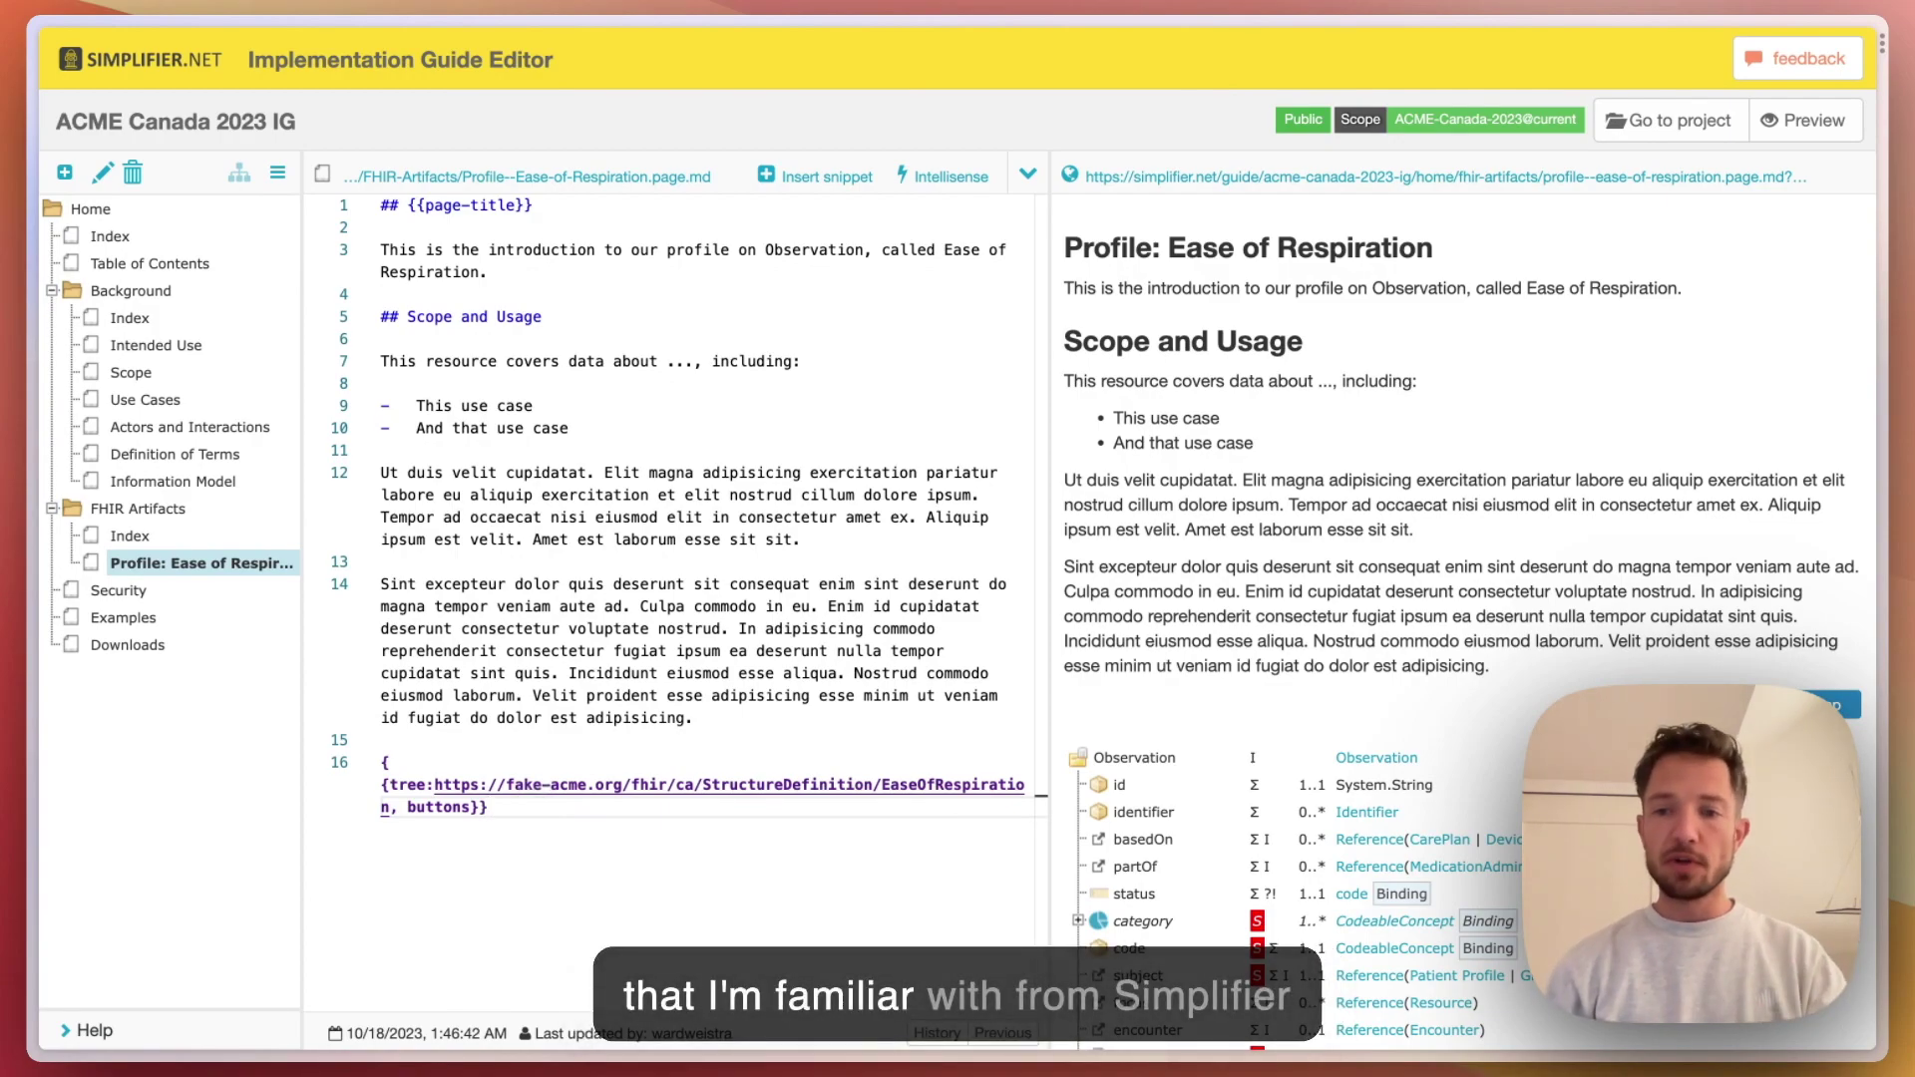
key(Return)
key(Return)
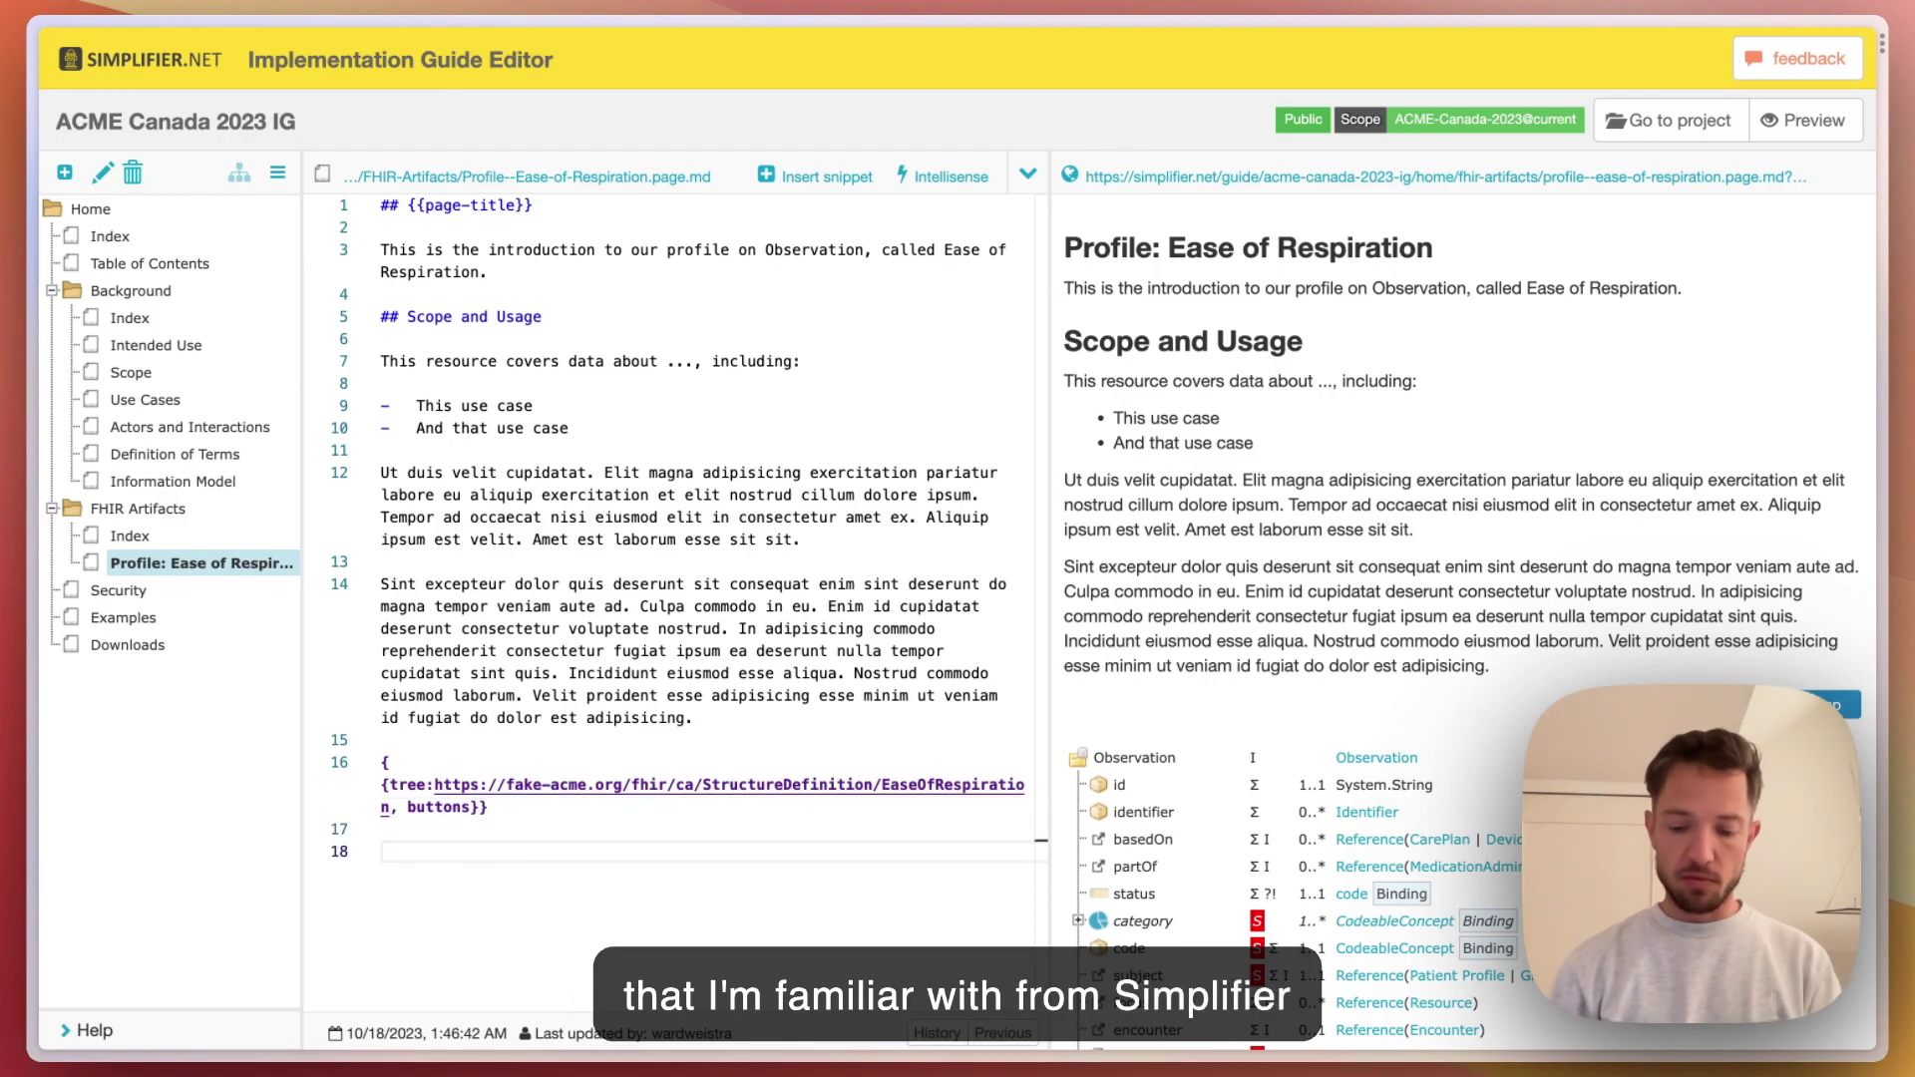
text({{)
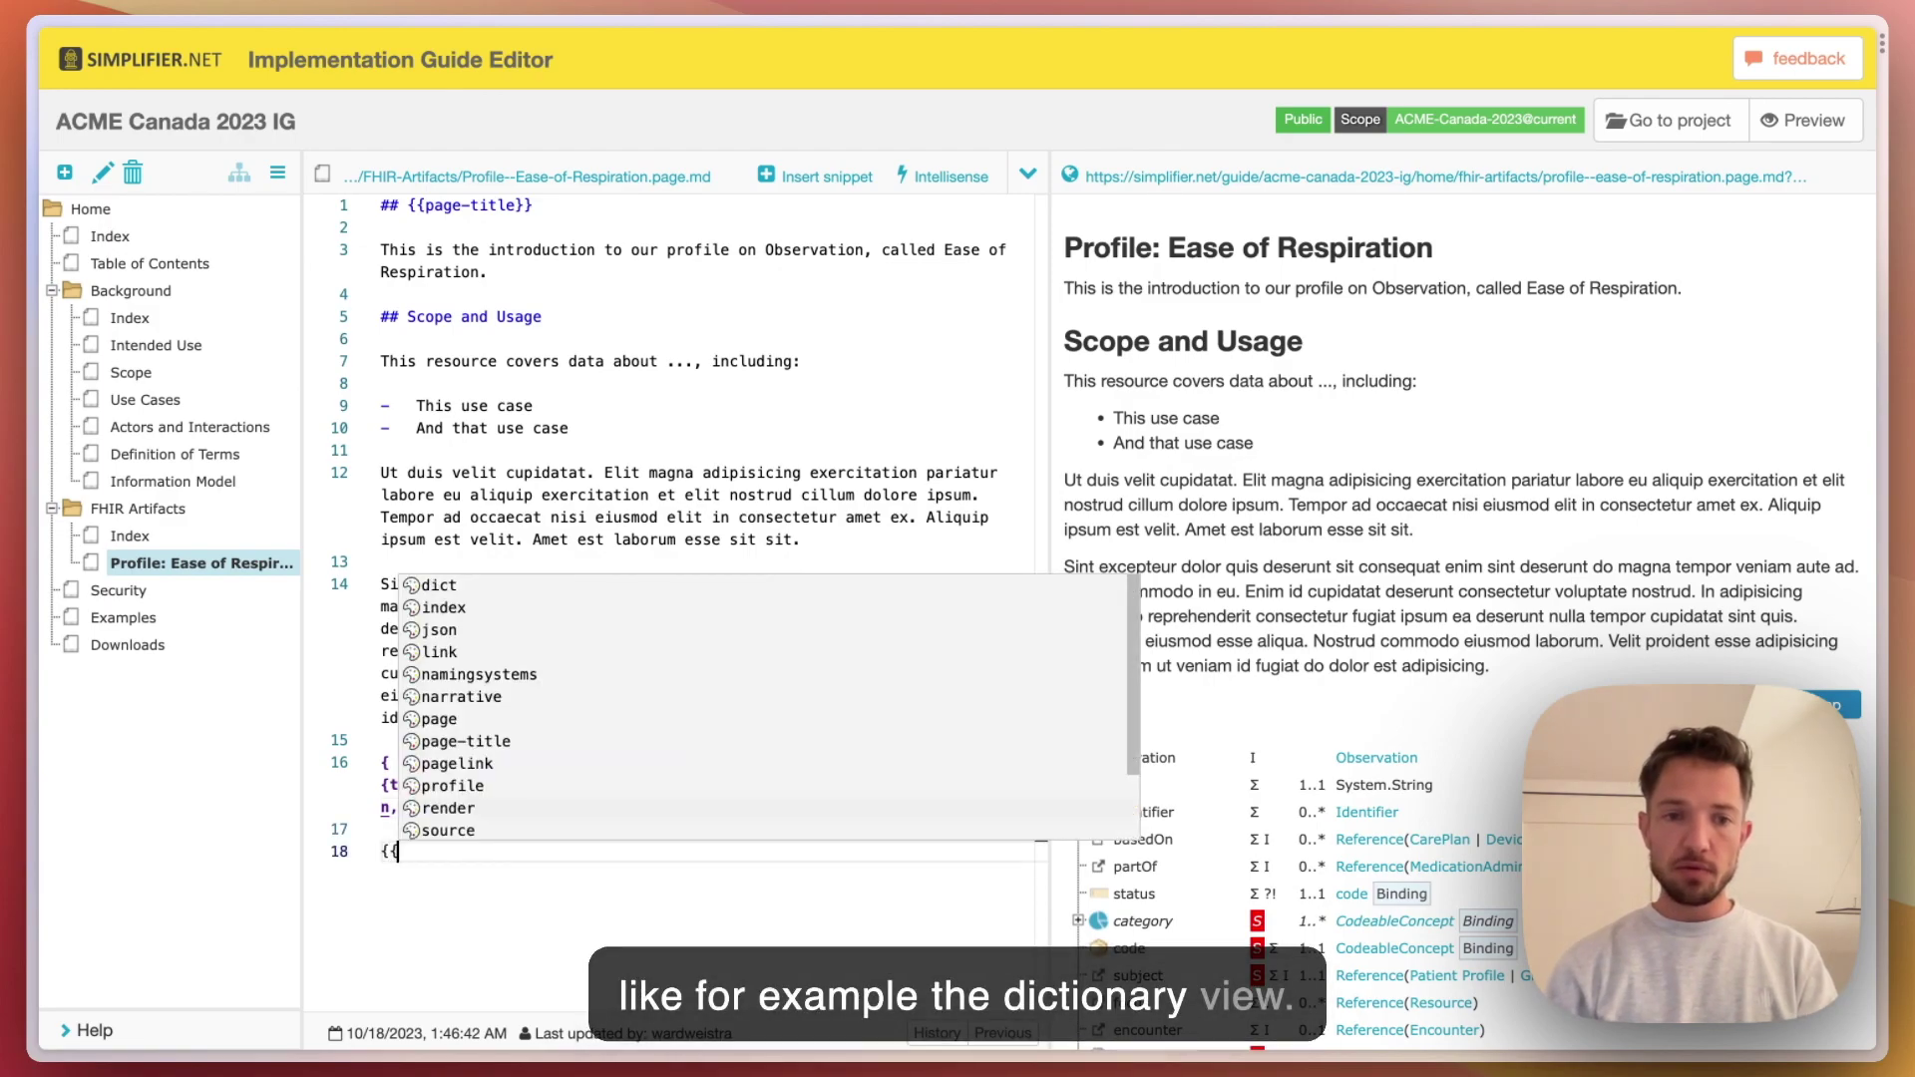
text(dict)
key(Escape)
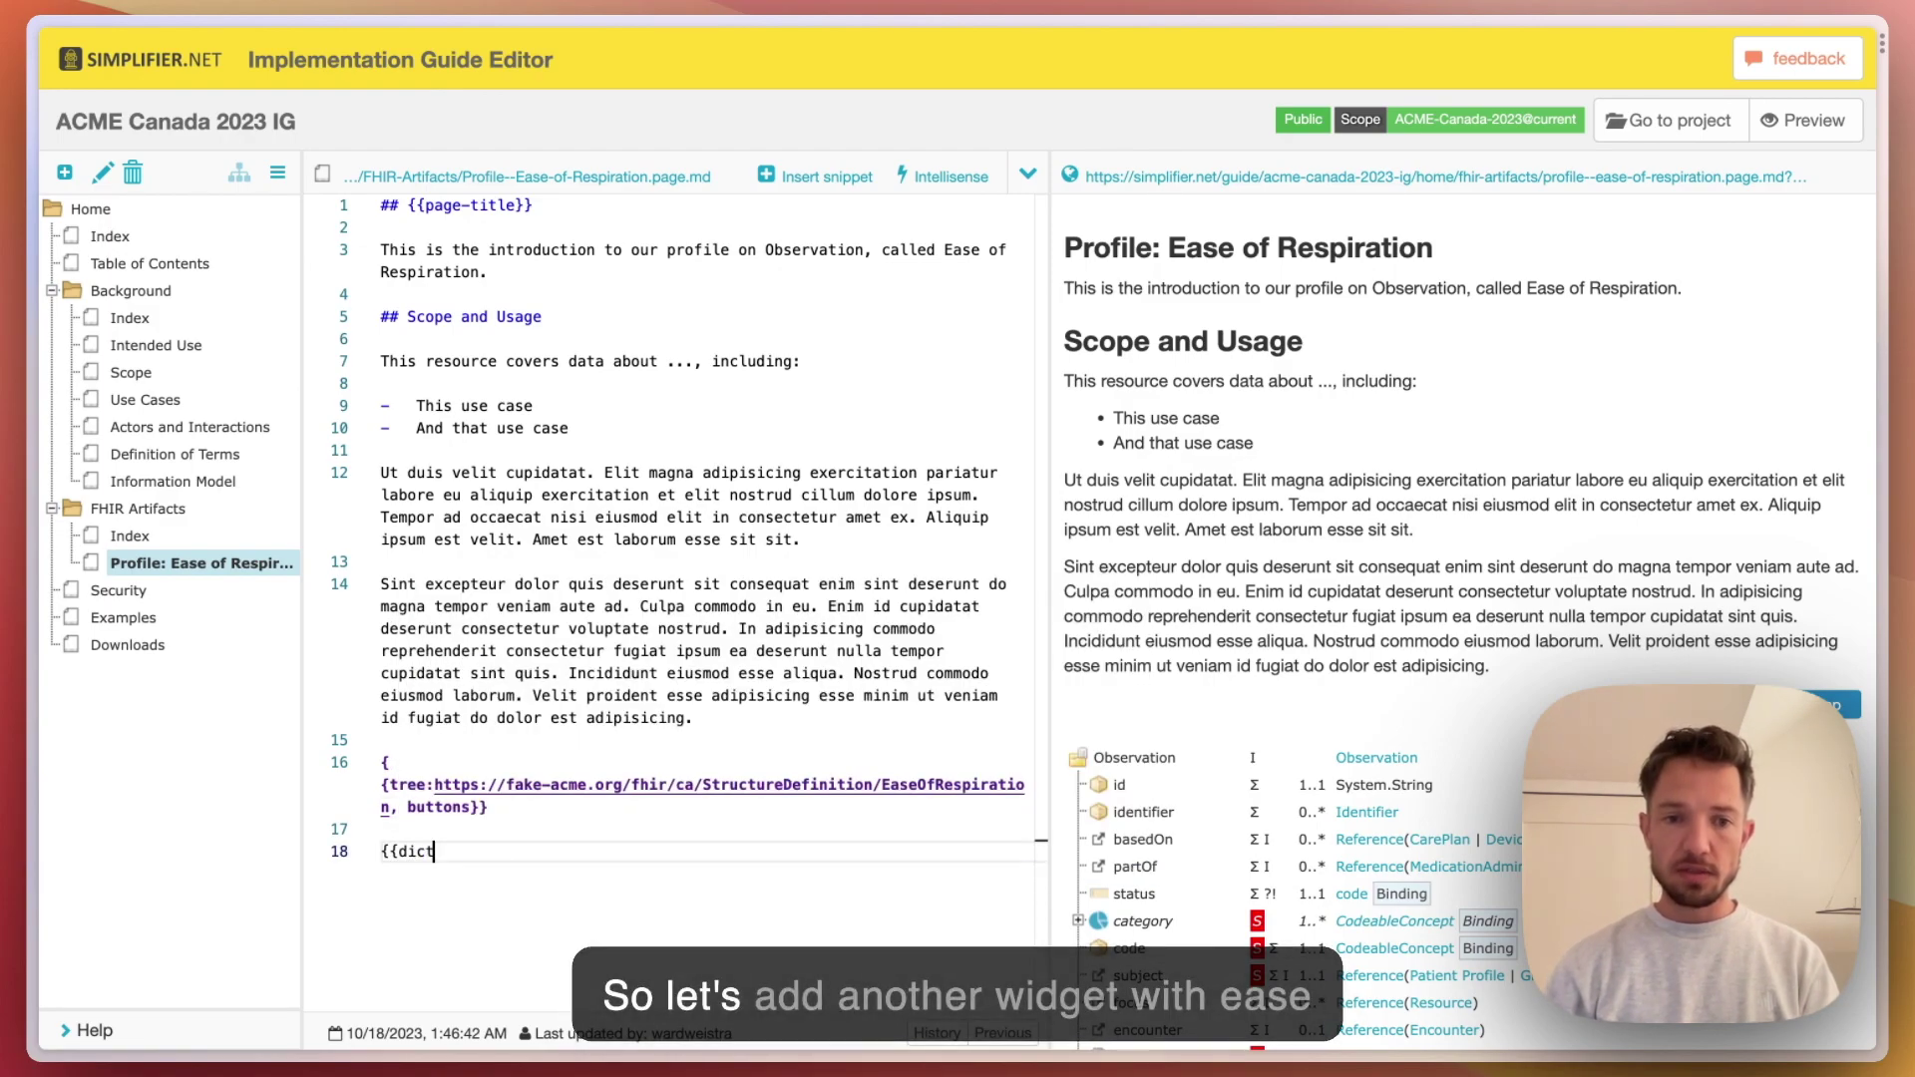
text(:)
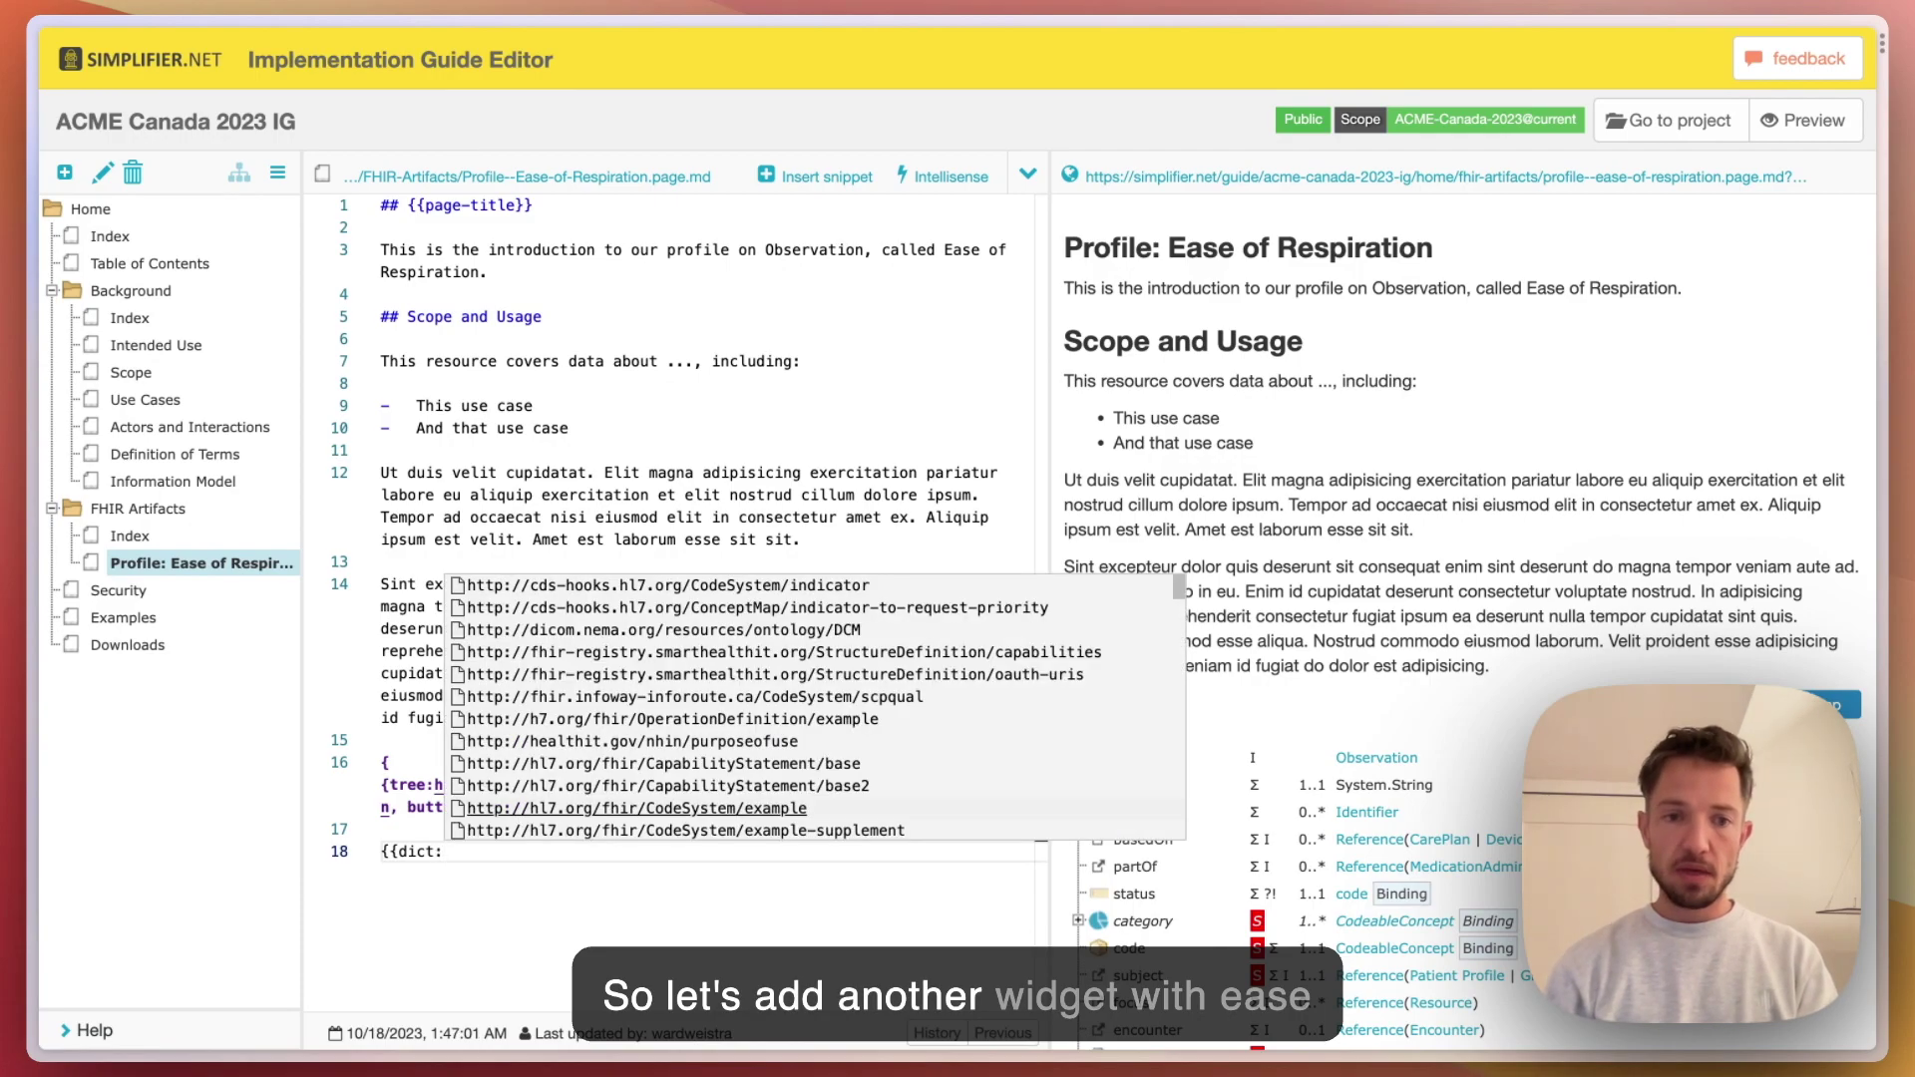
text(ease)
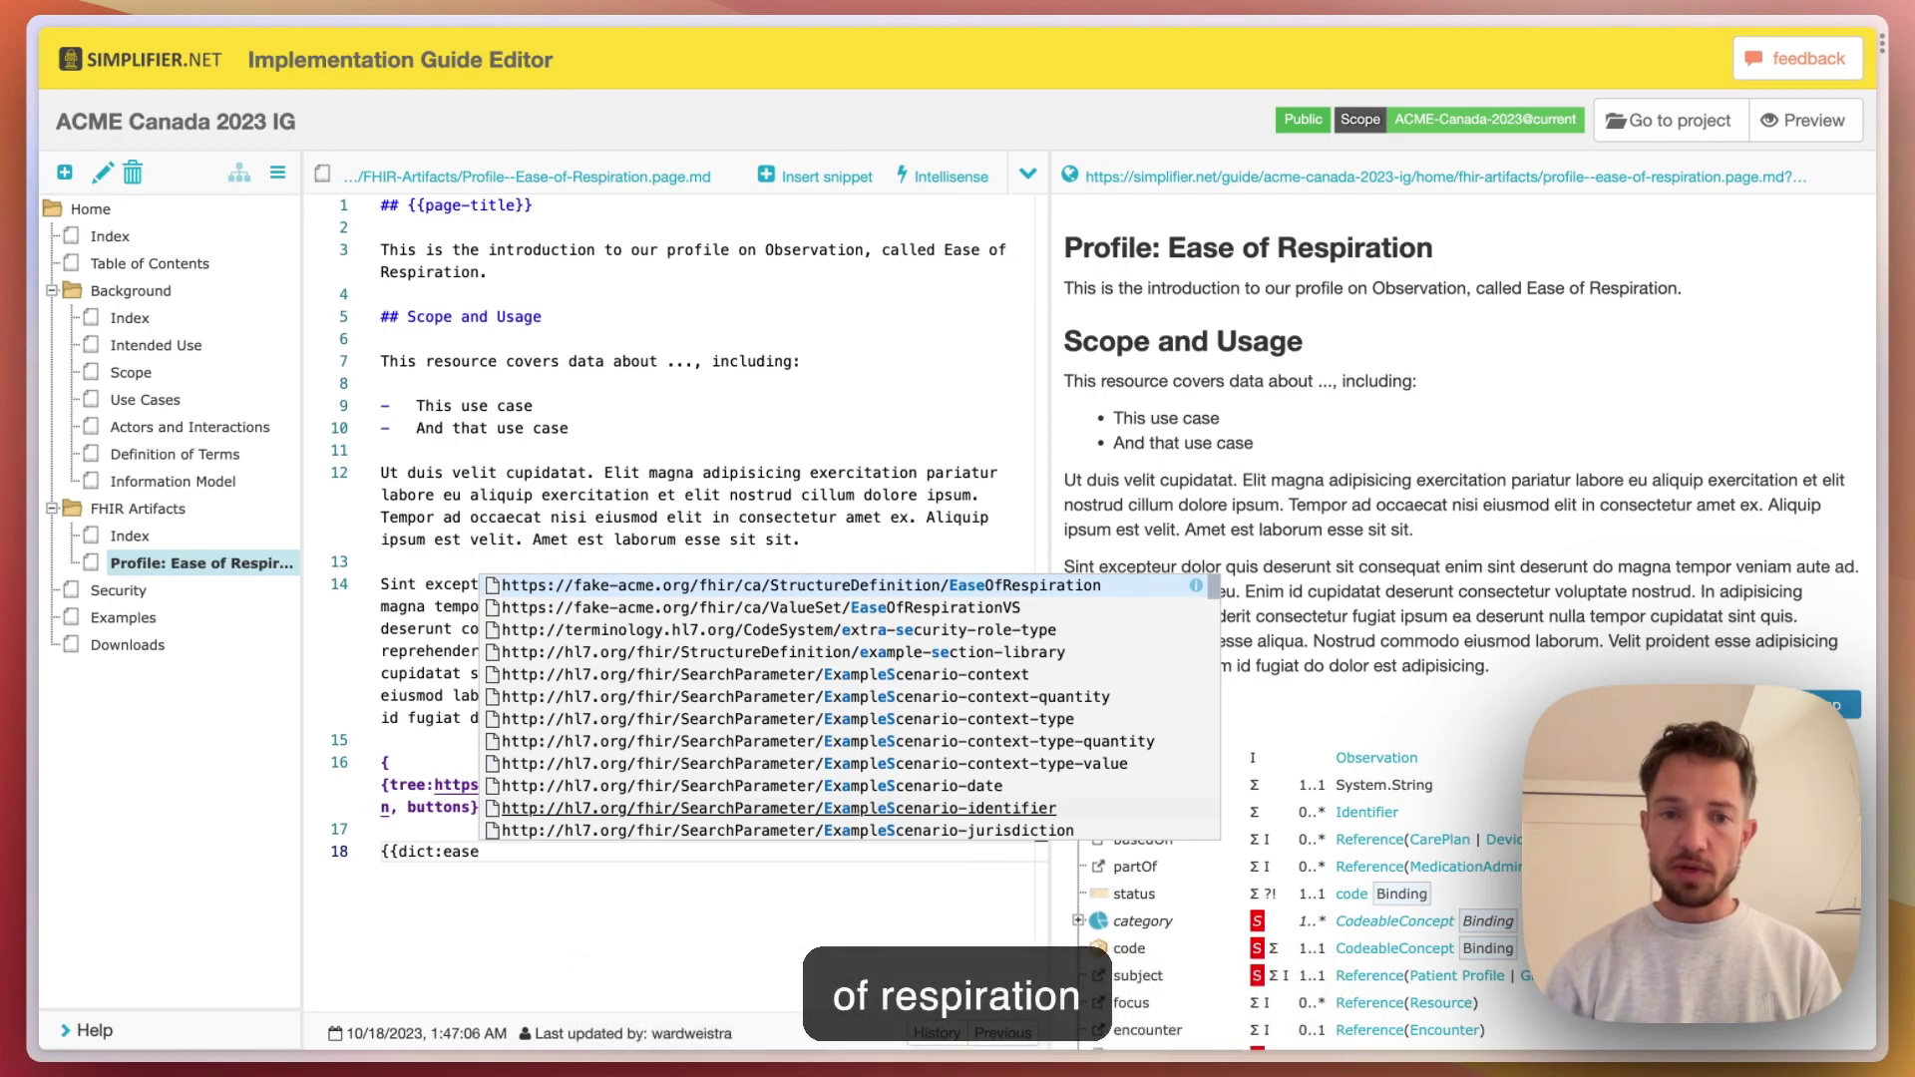
key(Return)
text(}})
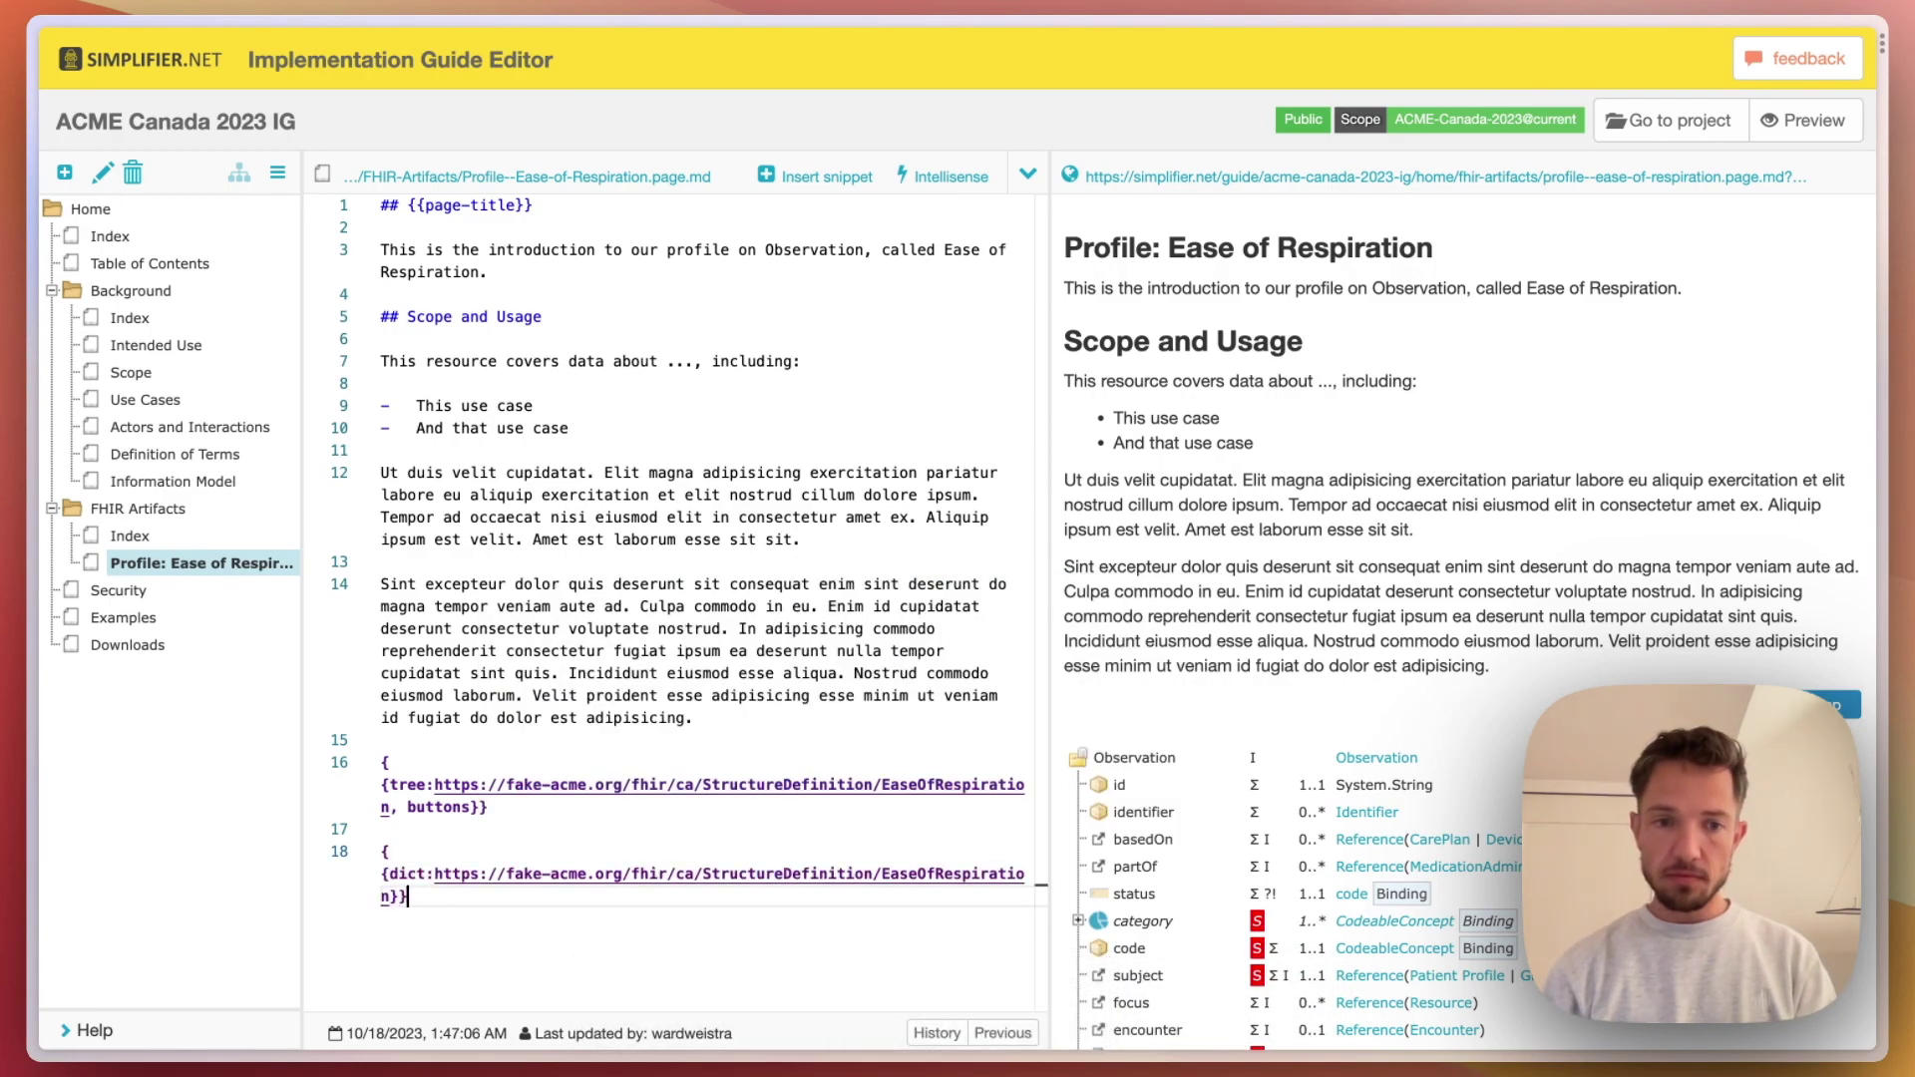
key(ctrl+Return)
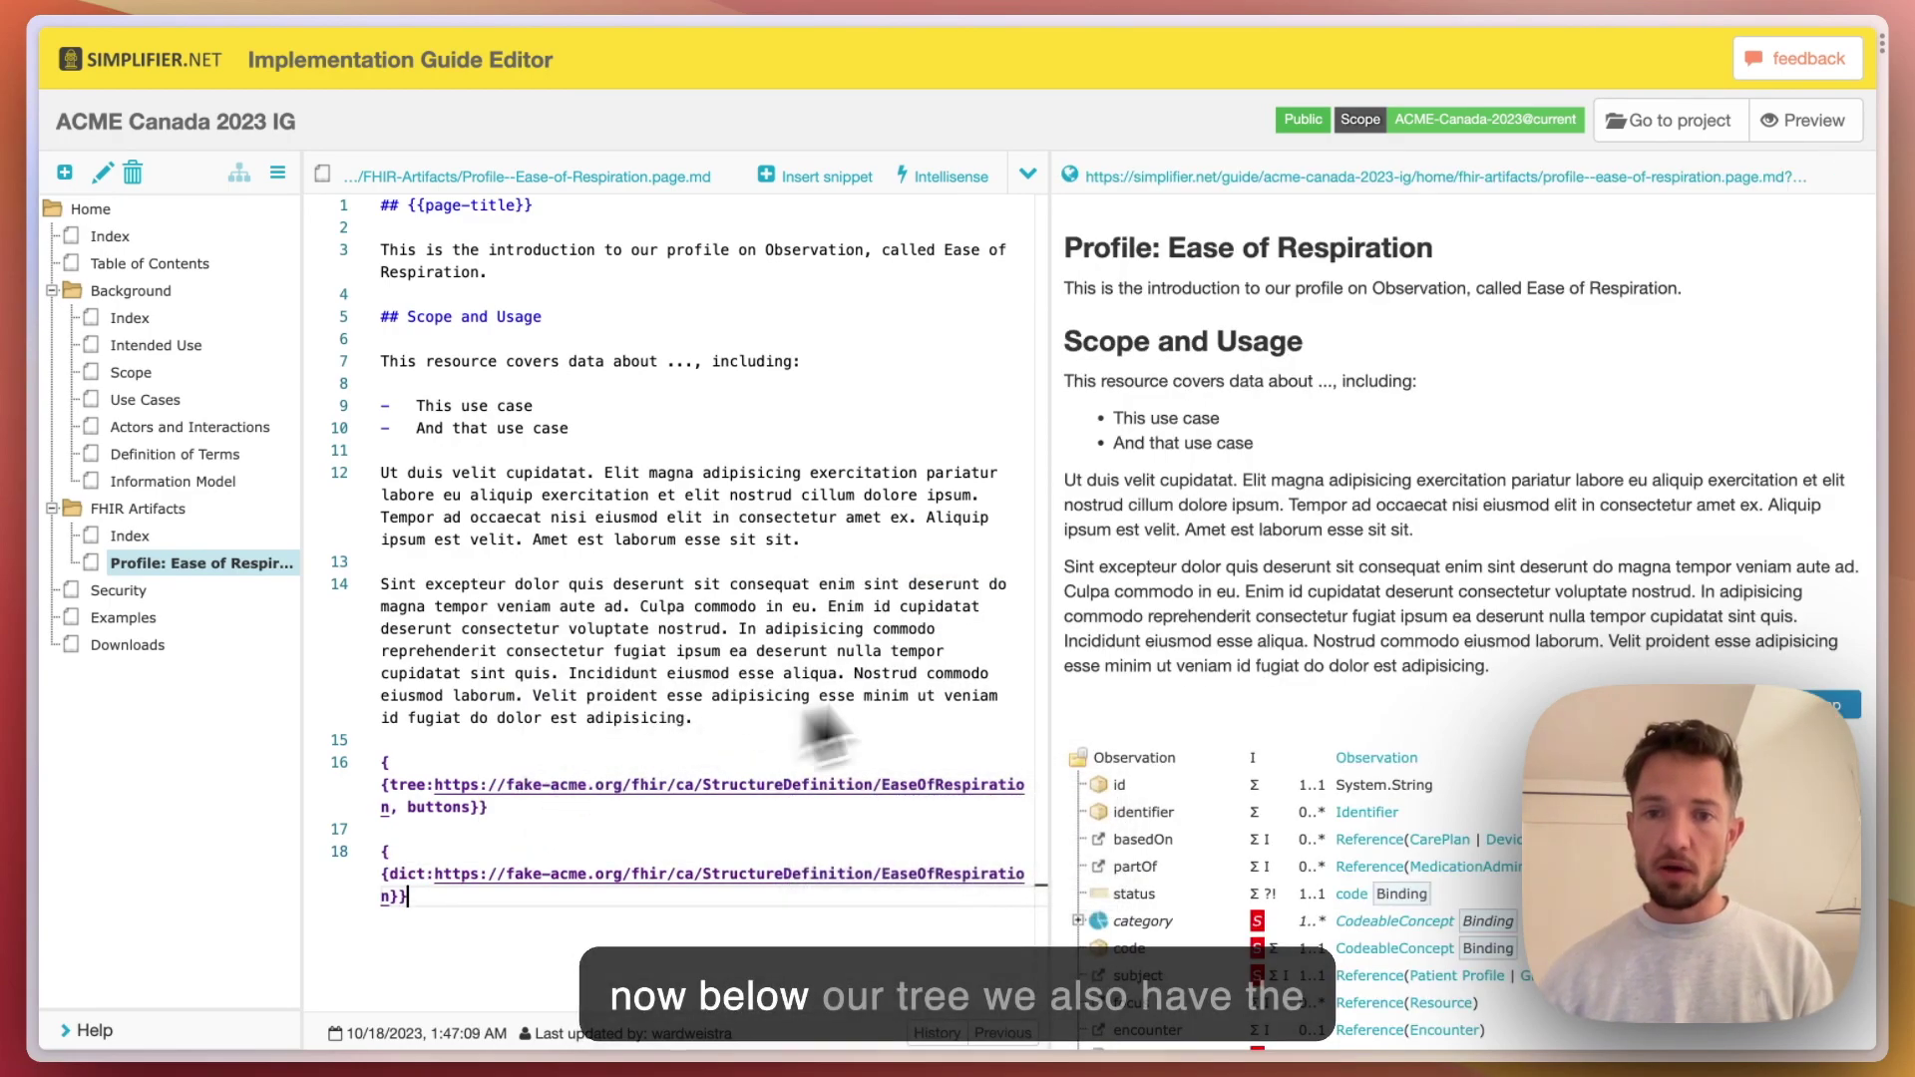
scroll(1288, 581, down, 10)
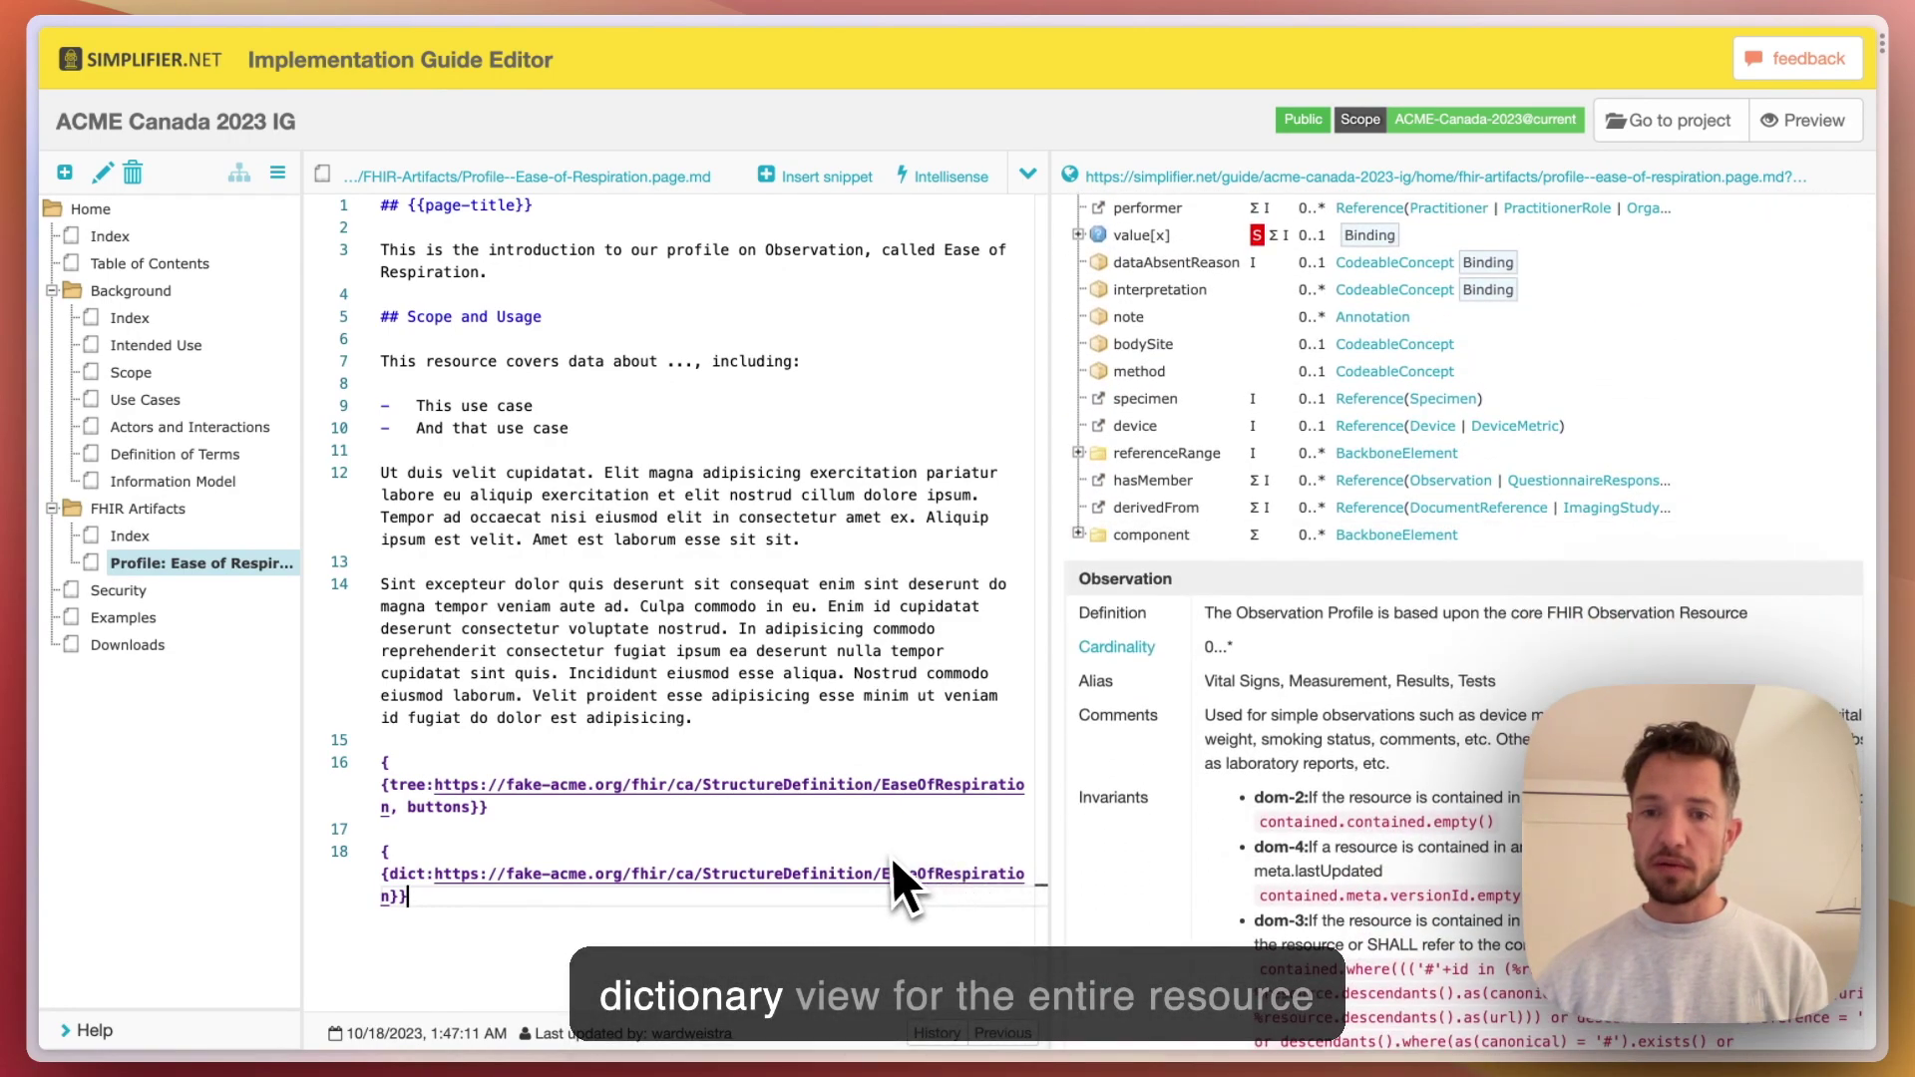
scroll(1226, 768, down, 10)
scroll(1224, 750, down, 8)
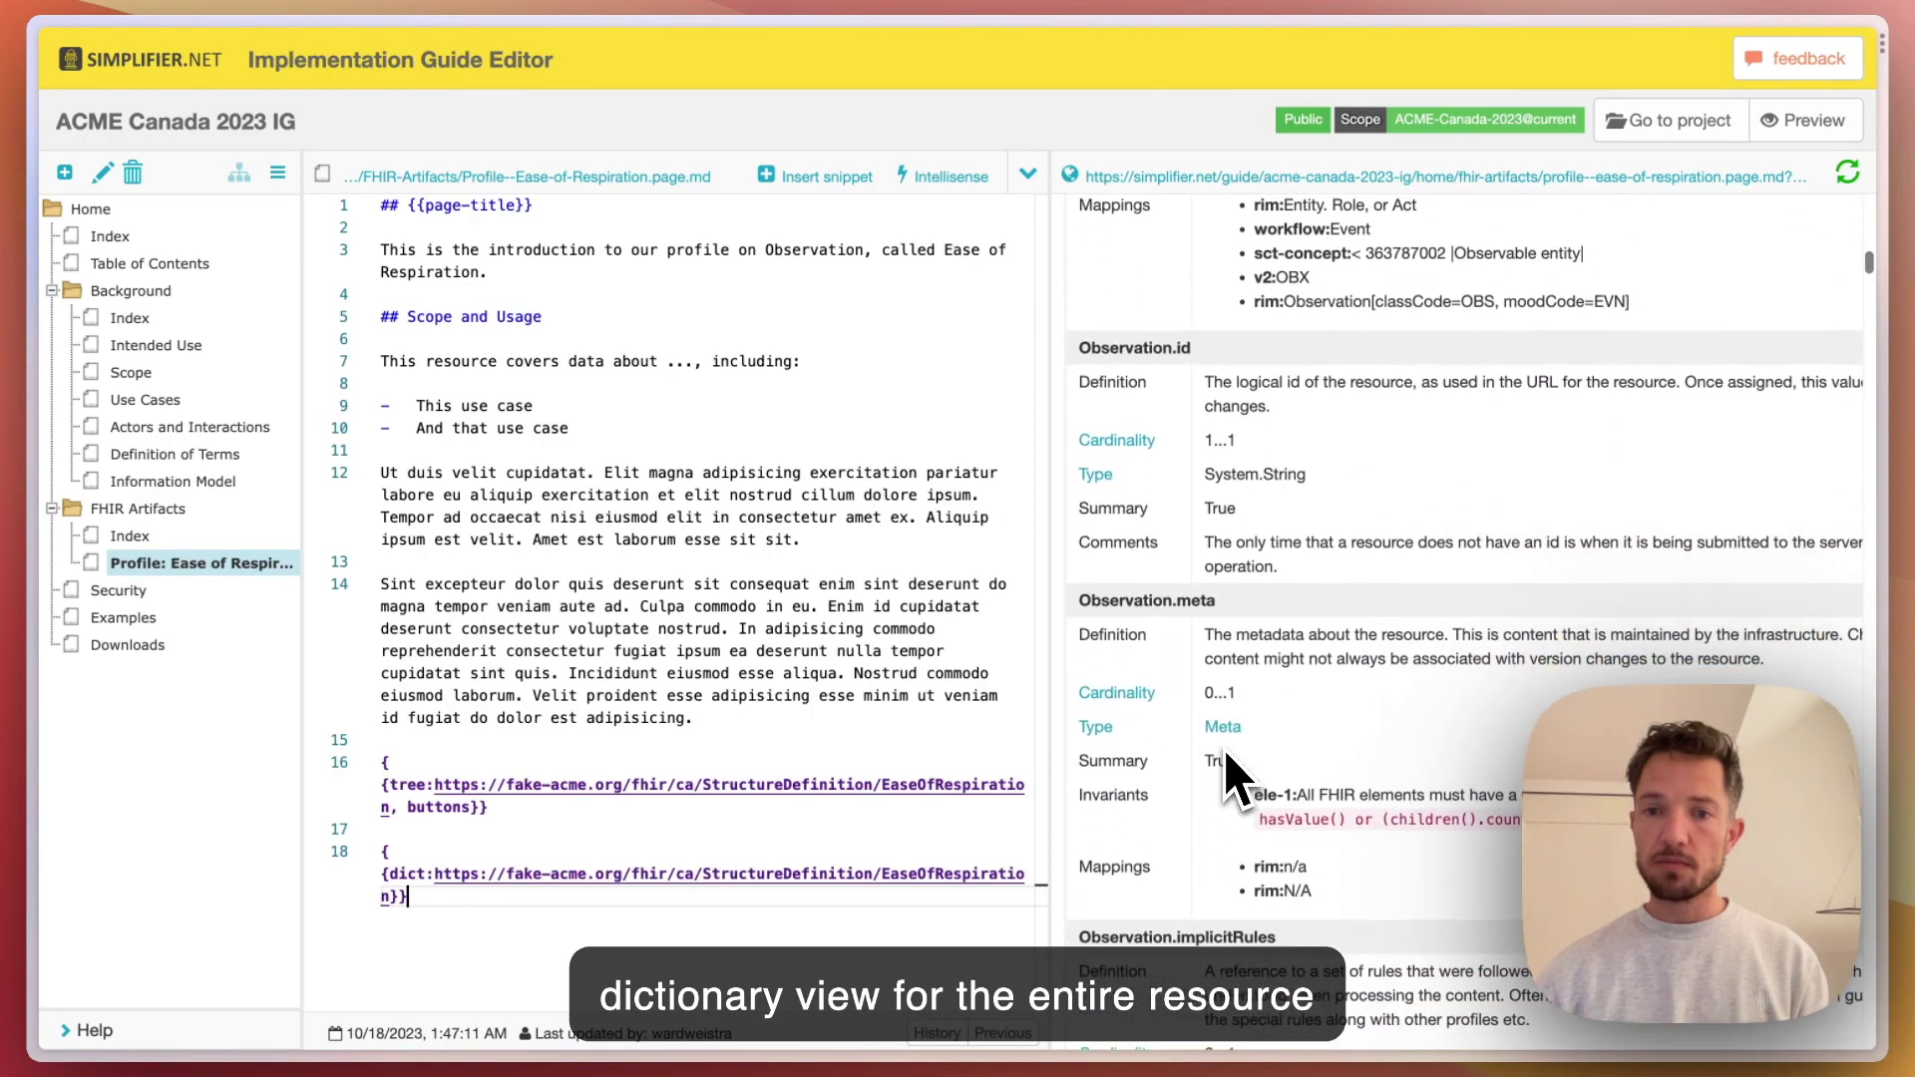
scroll(1464, 598, up, 1)
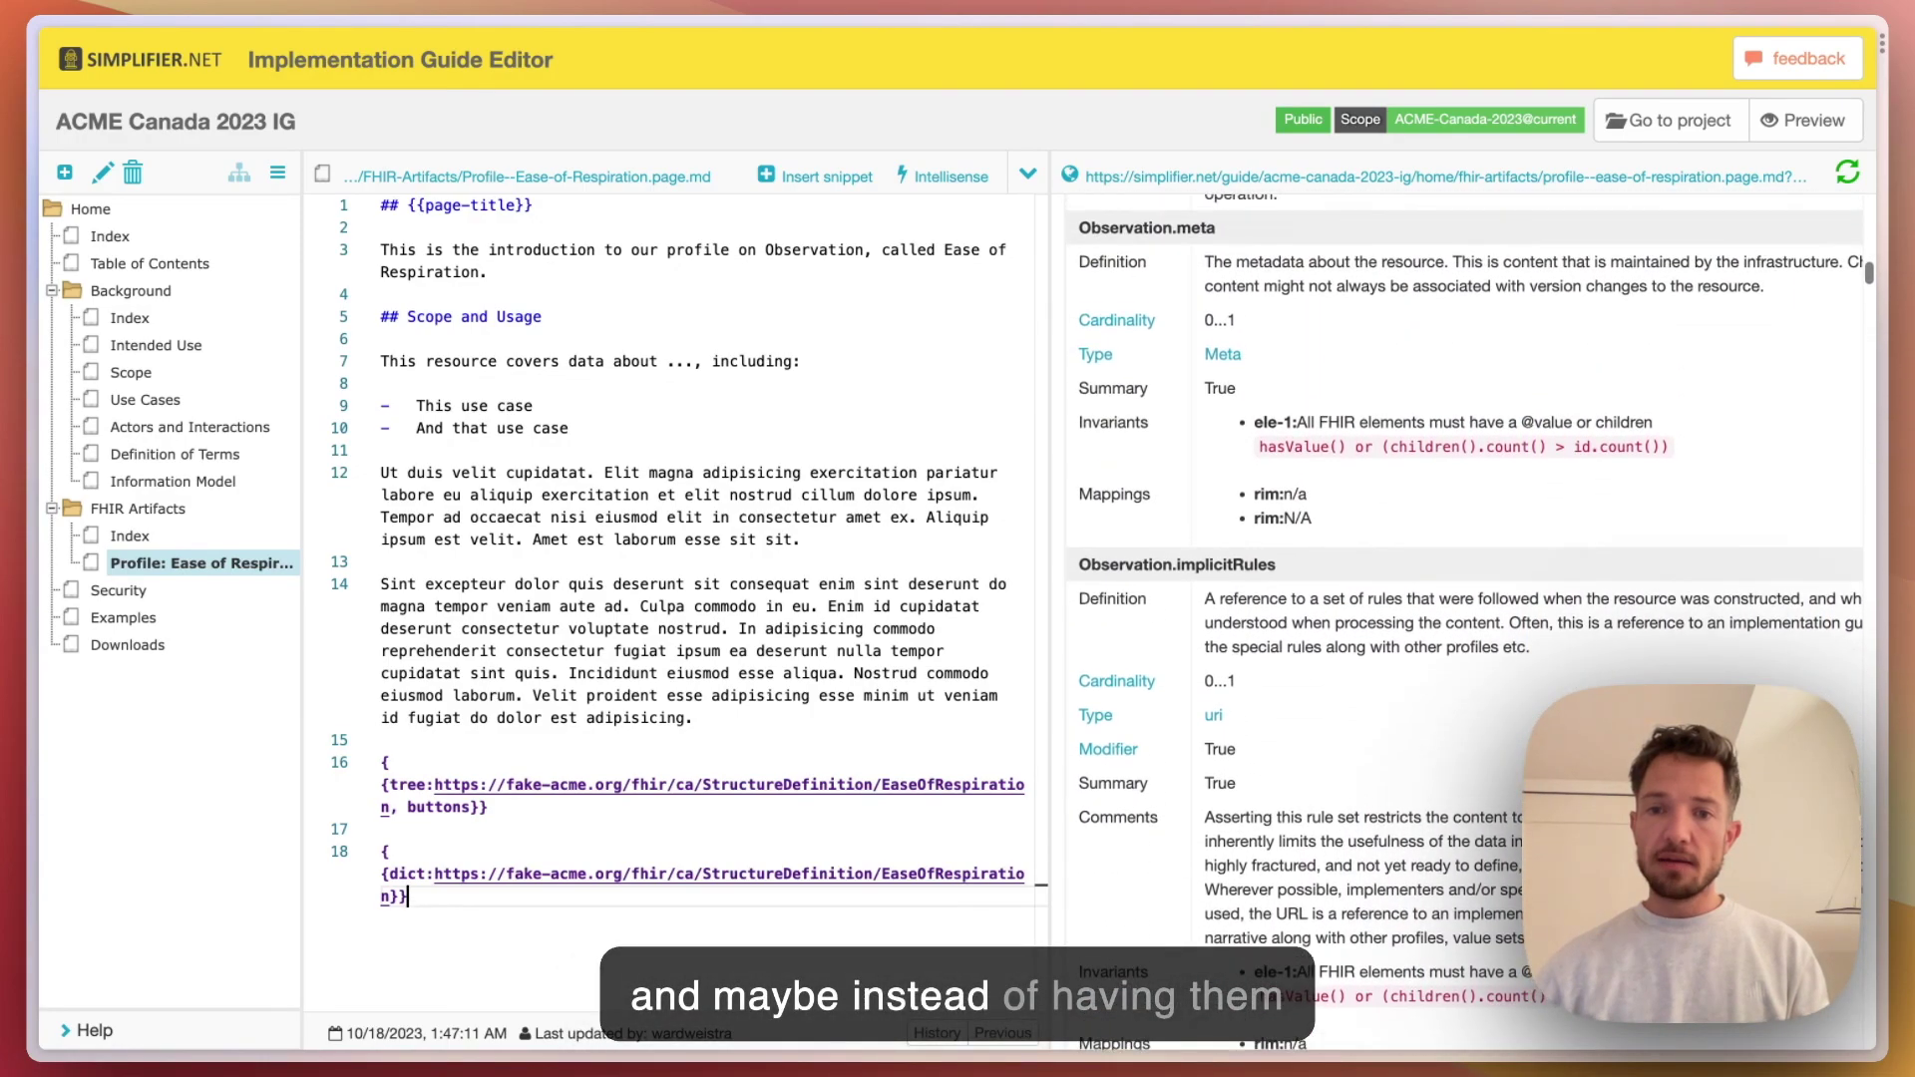
scroll(1463, 618, up, 4)
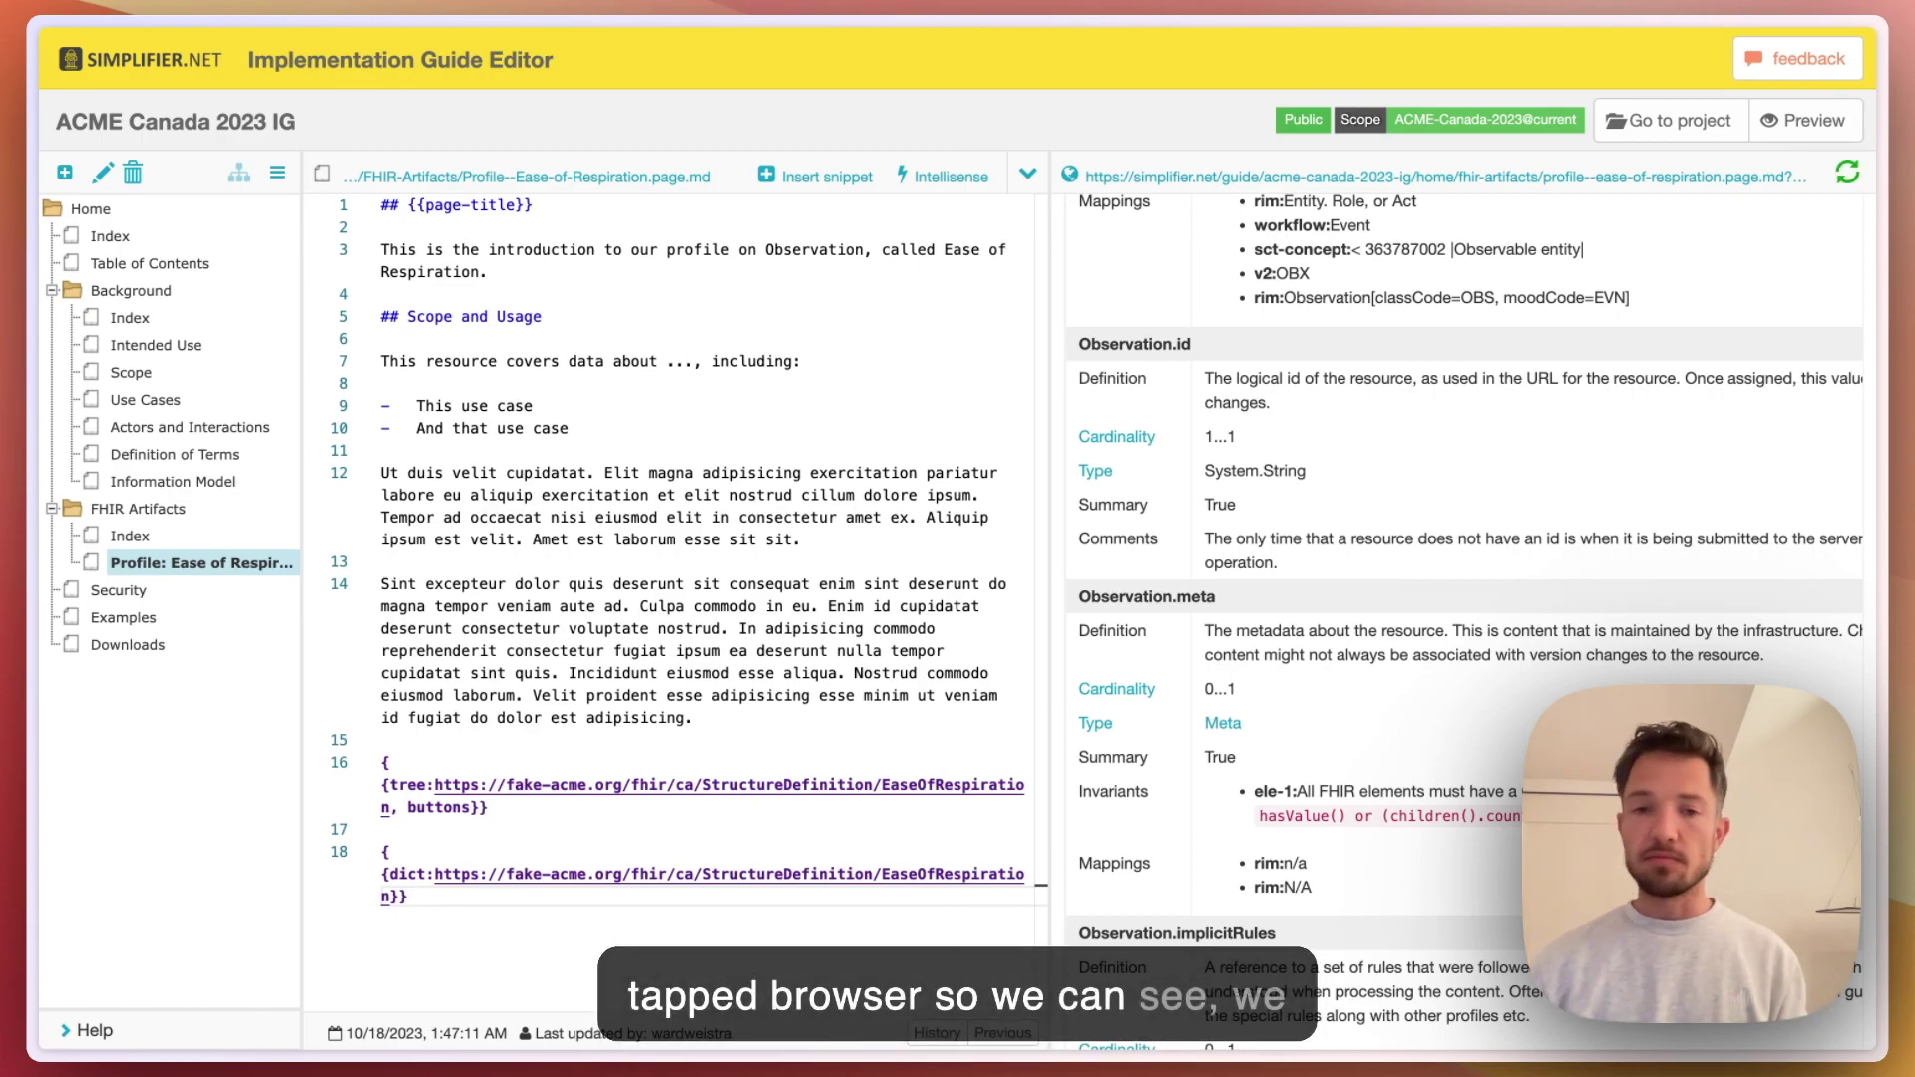
Insert an opening <tabs> tag on its own line above the tree widget, followed by a blank line
click(462, 743)
key(Return)
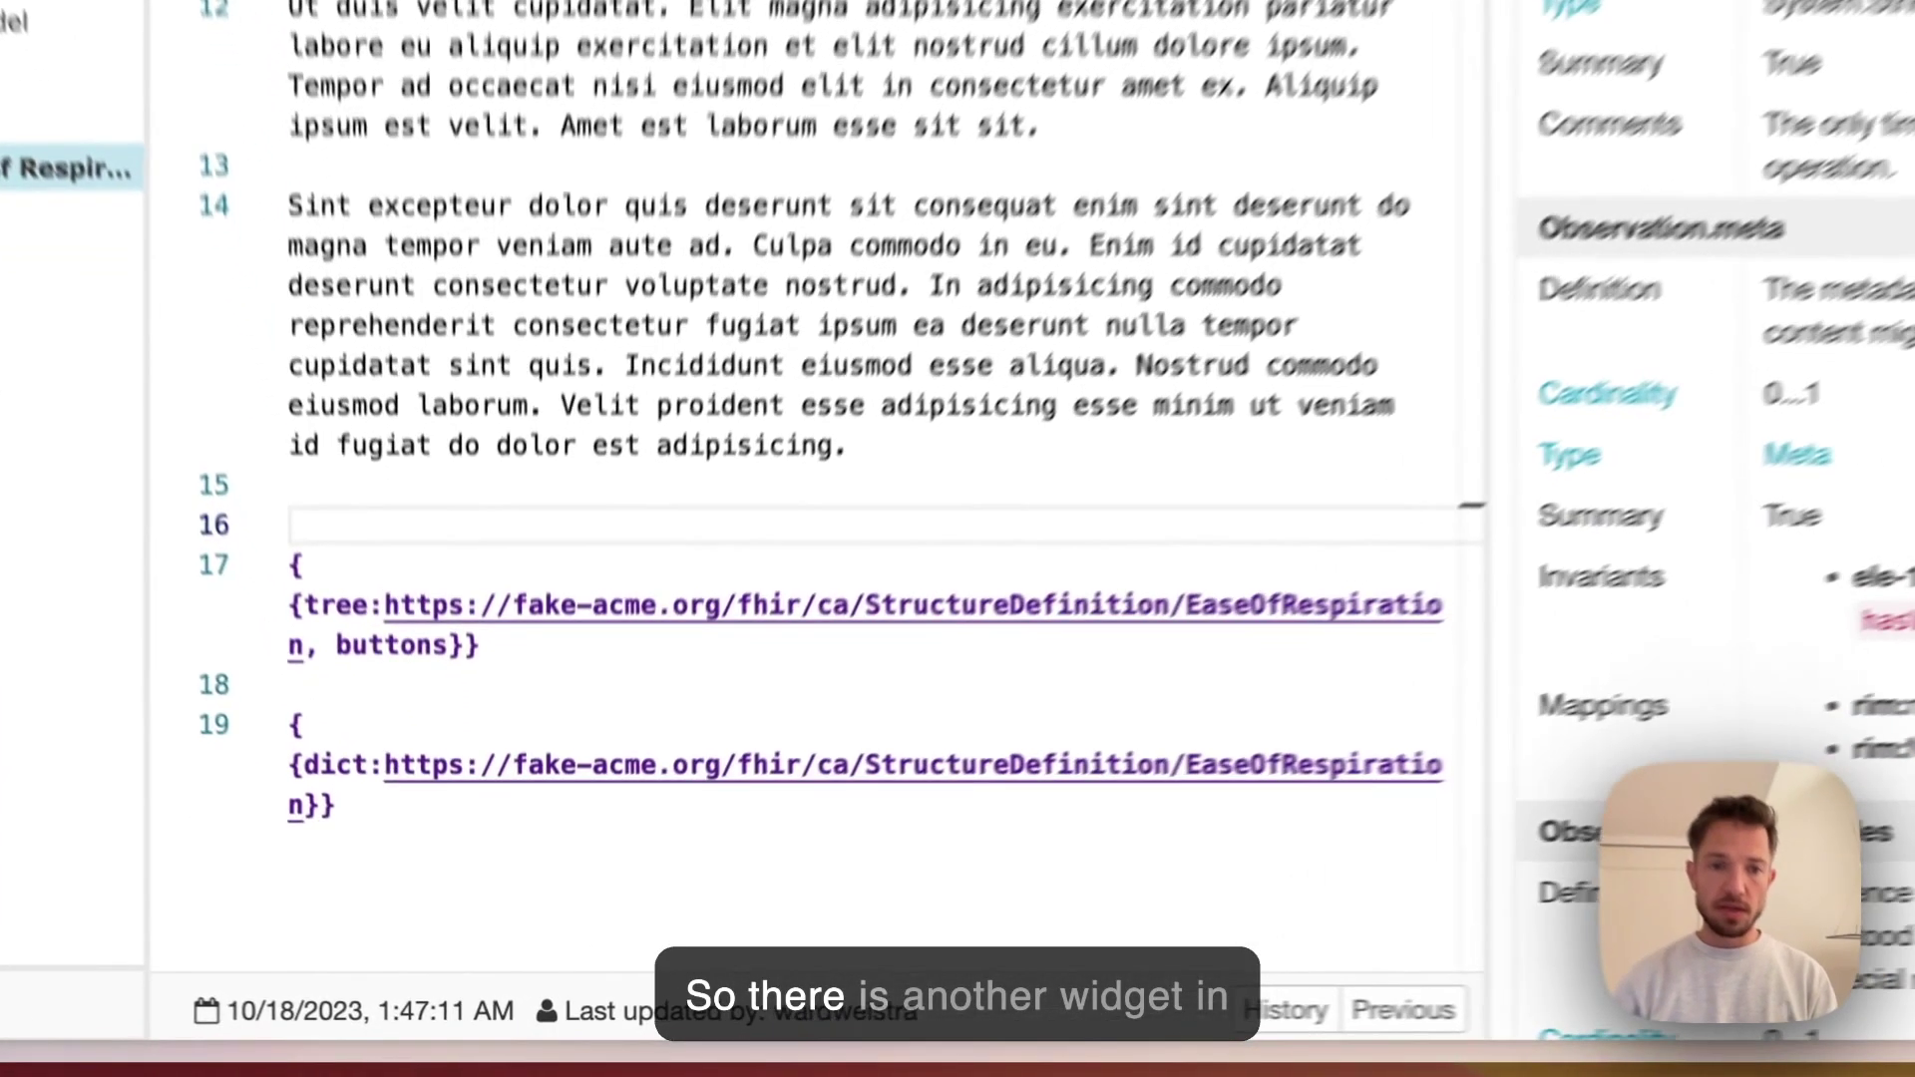
key(Return)
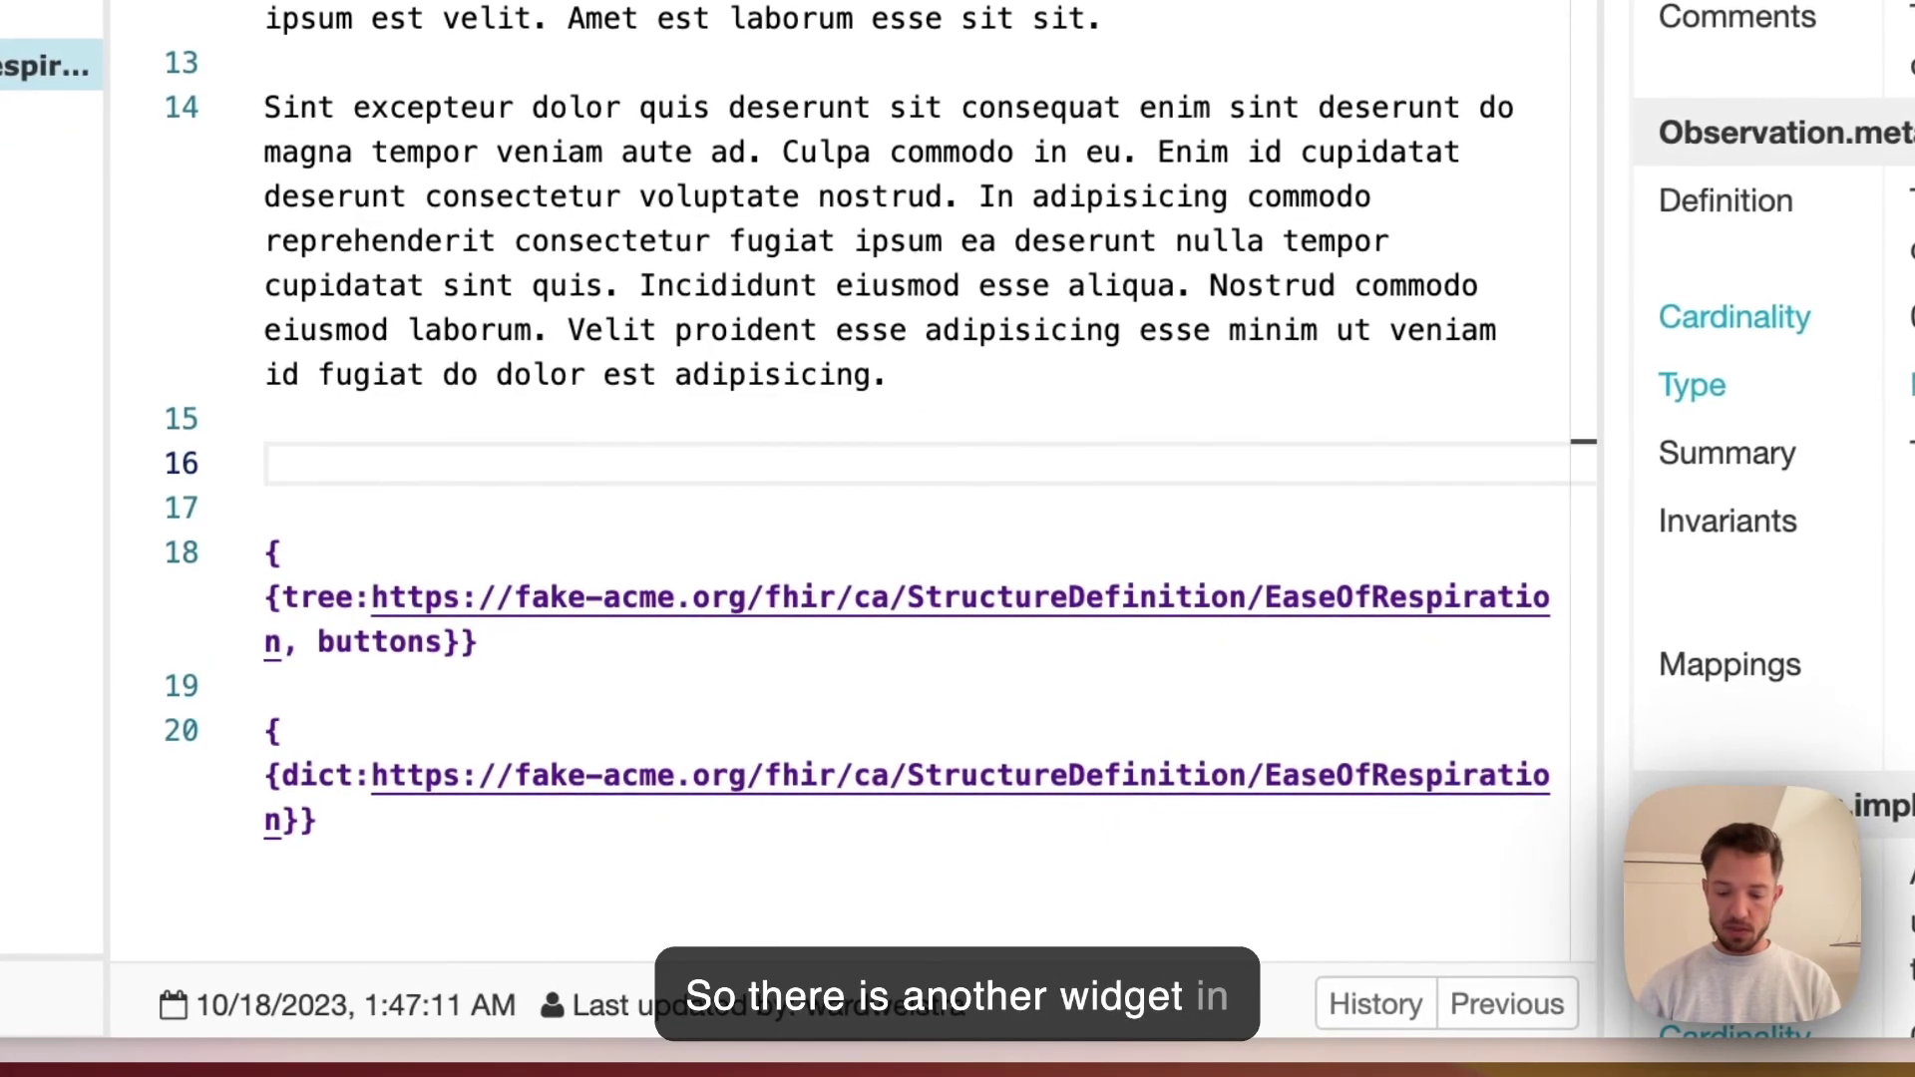
text(<tabs)
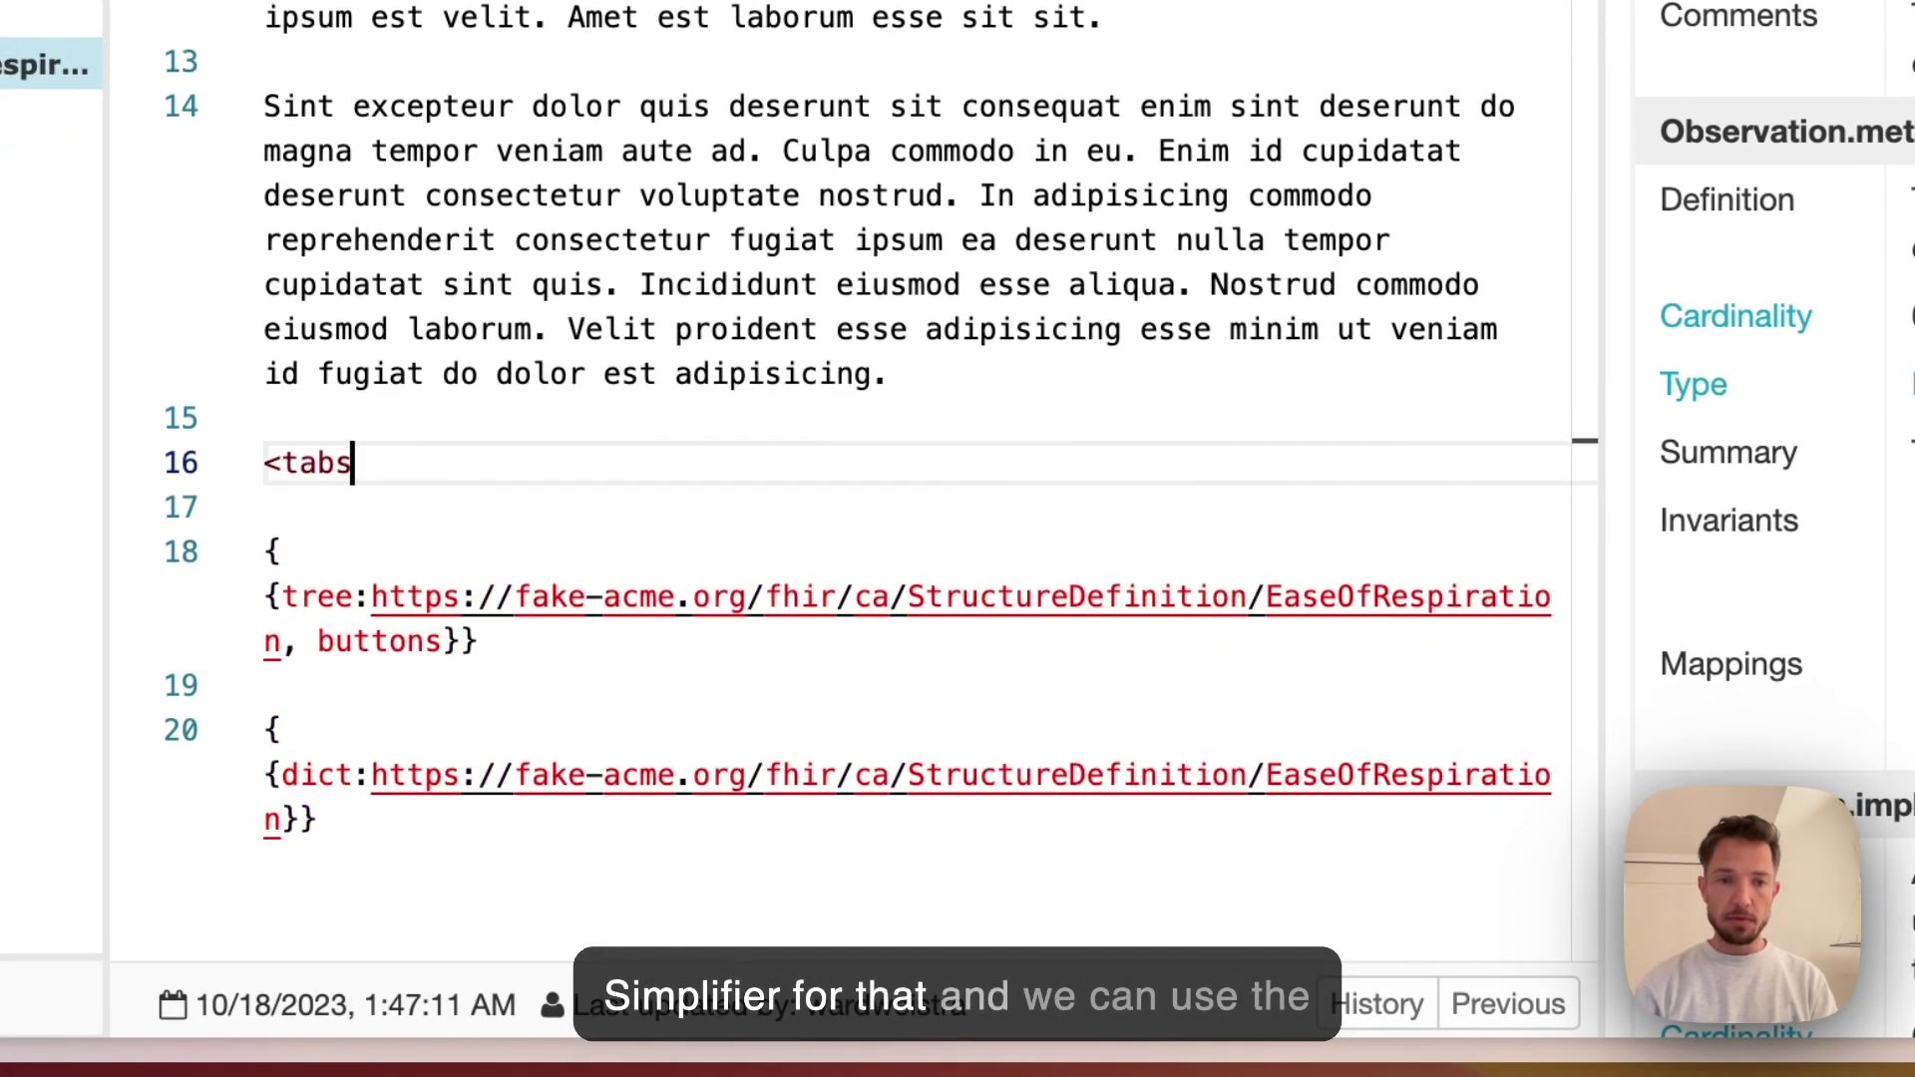
text(>)
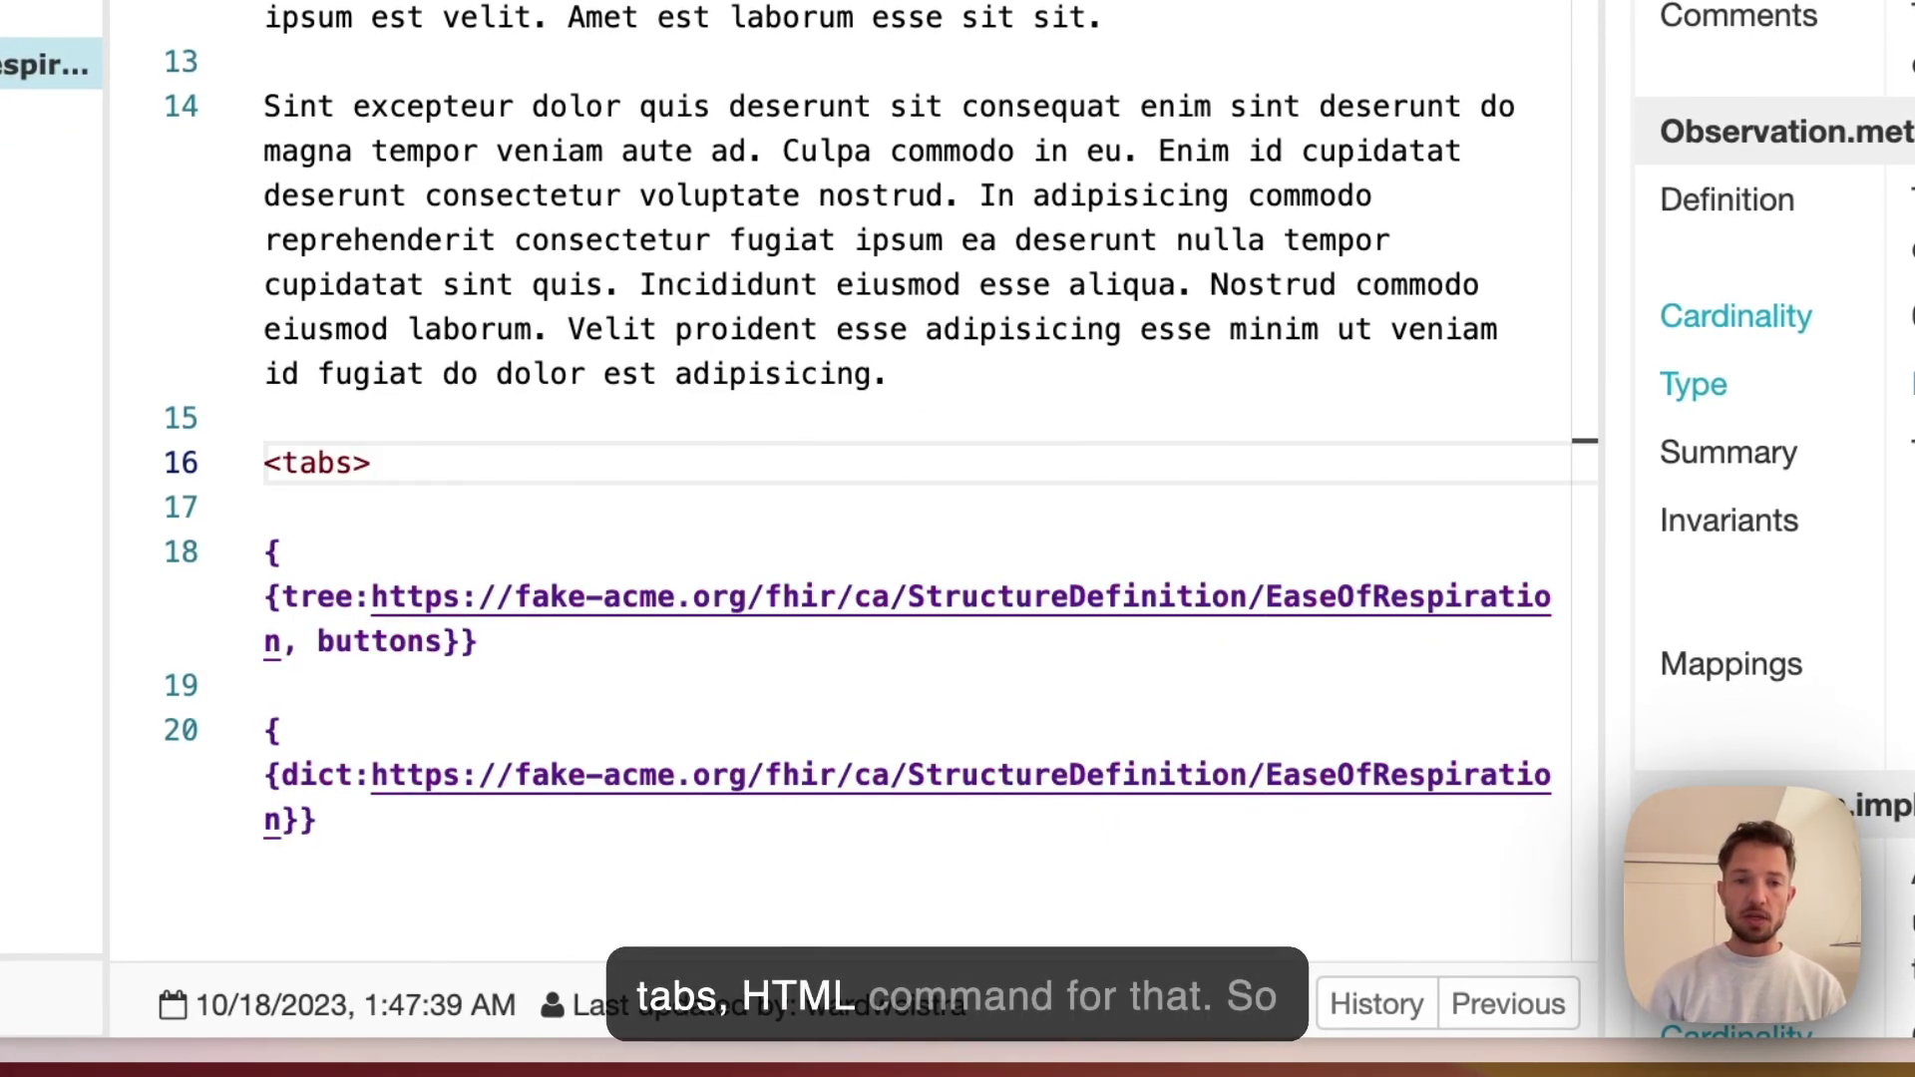
Insert a closing </tabs> tag below the dict widget, separated from it by a blank line
key(Down)
key(Down)
key(Down)
key(Down)
key(Down)
key(Down)
key(Down)
key(Down)
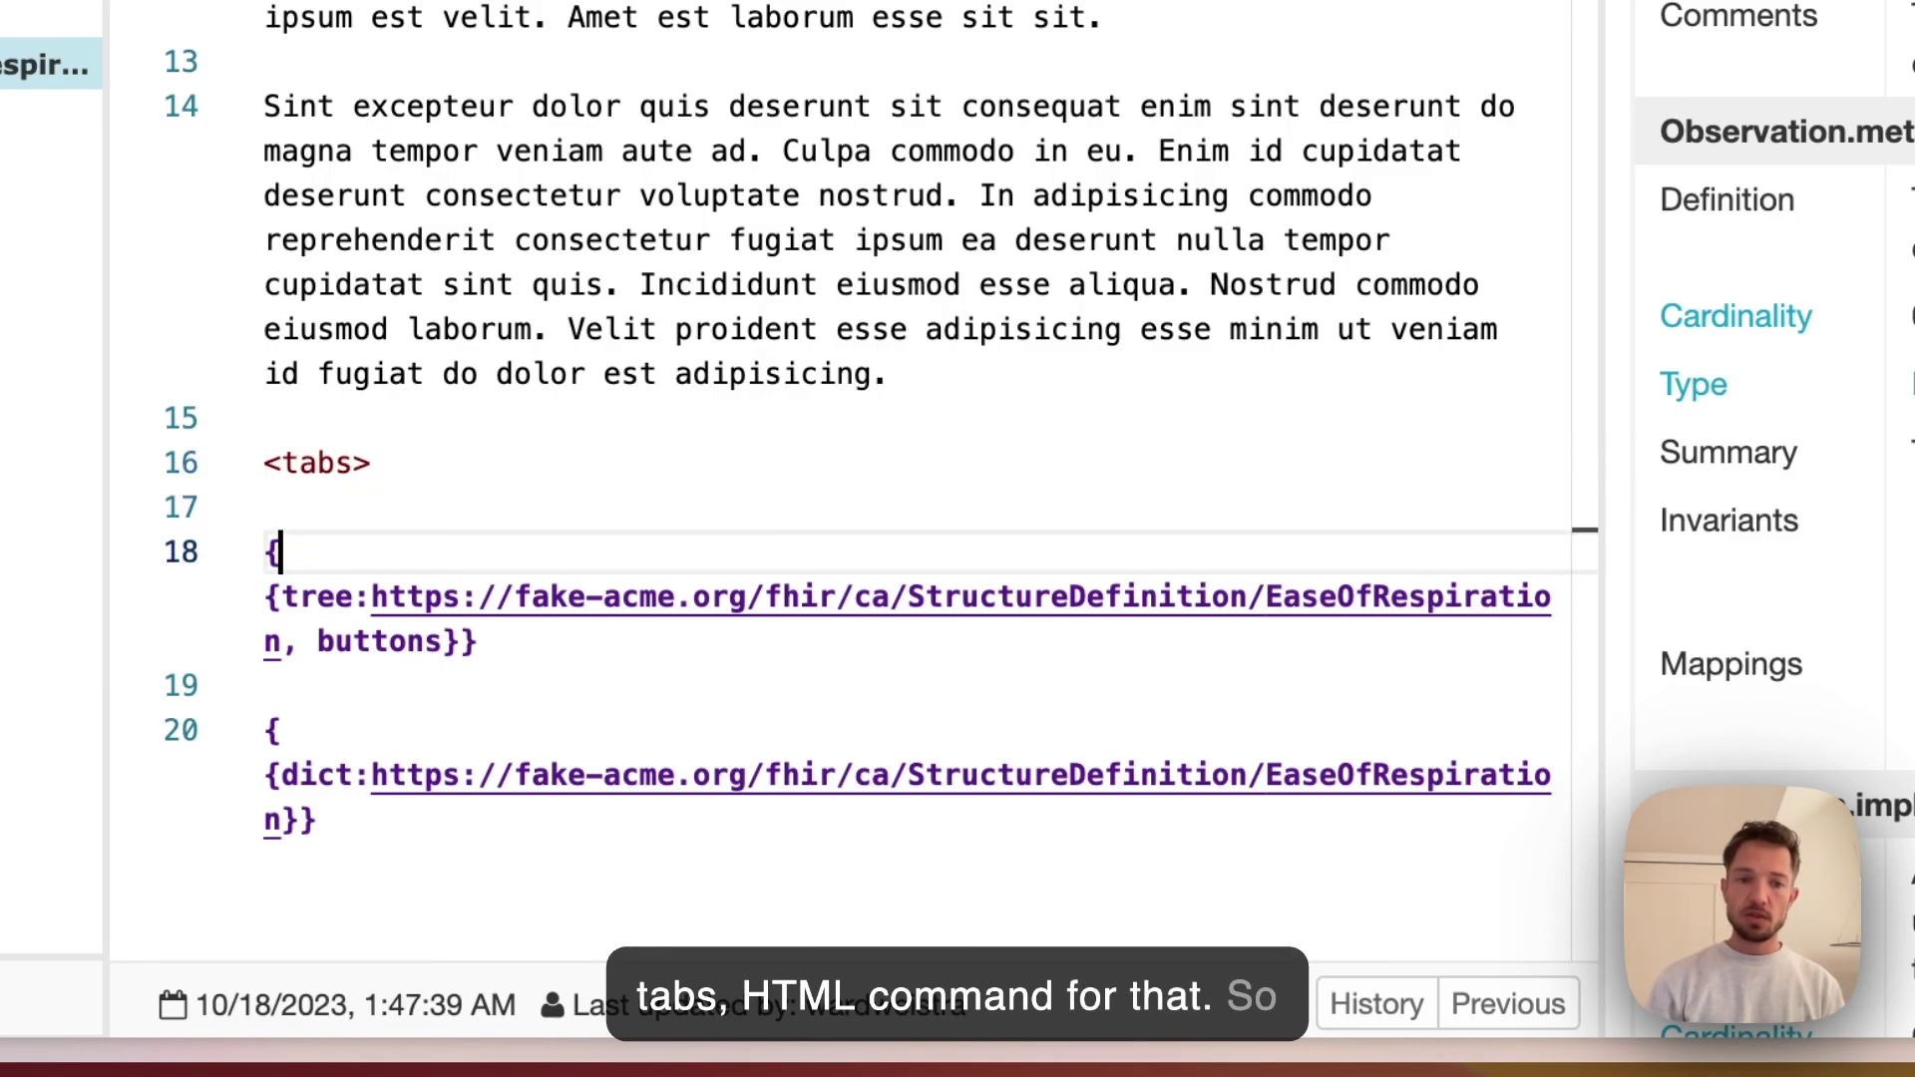
key(Return)
key(Return)
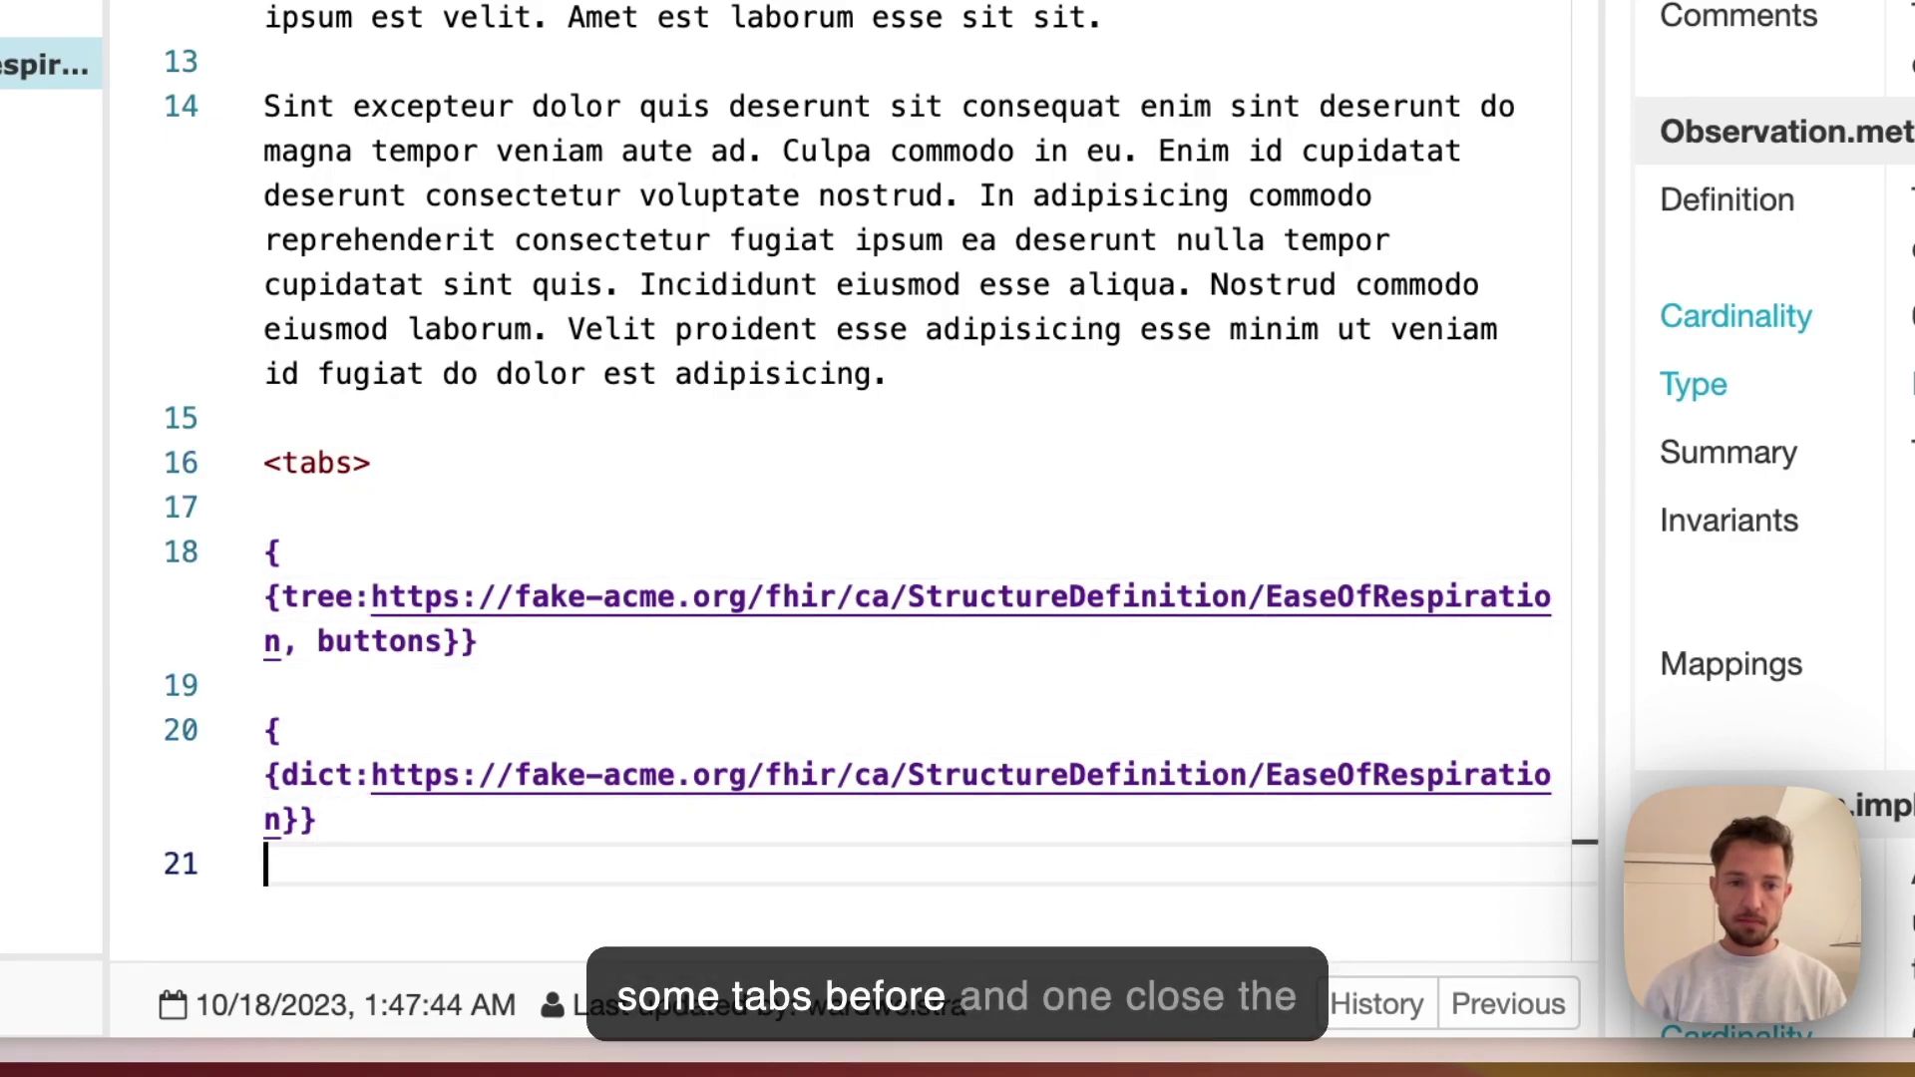
text(</tabs>)
Insert an opening <tab> tag on the blank line between the <tabs> tag and the tree widget
click(318, 820)
key(Up)
key(Up)
key(Up)
key(Up)
key(Up)
key(Up)
key(Up)
key(Up)
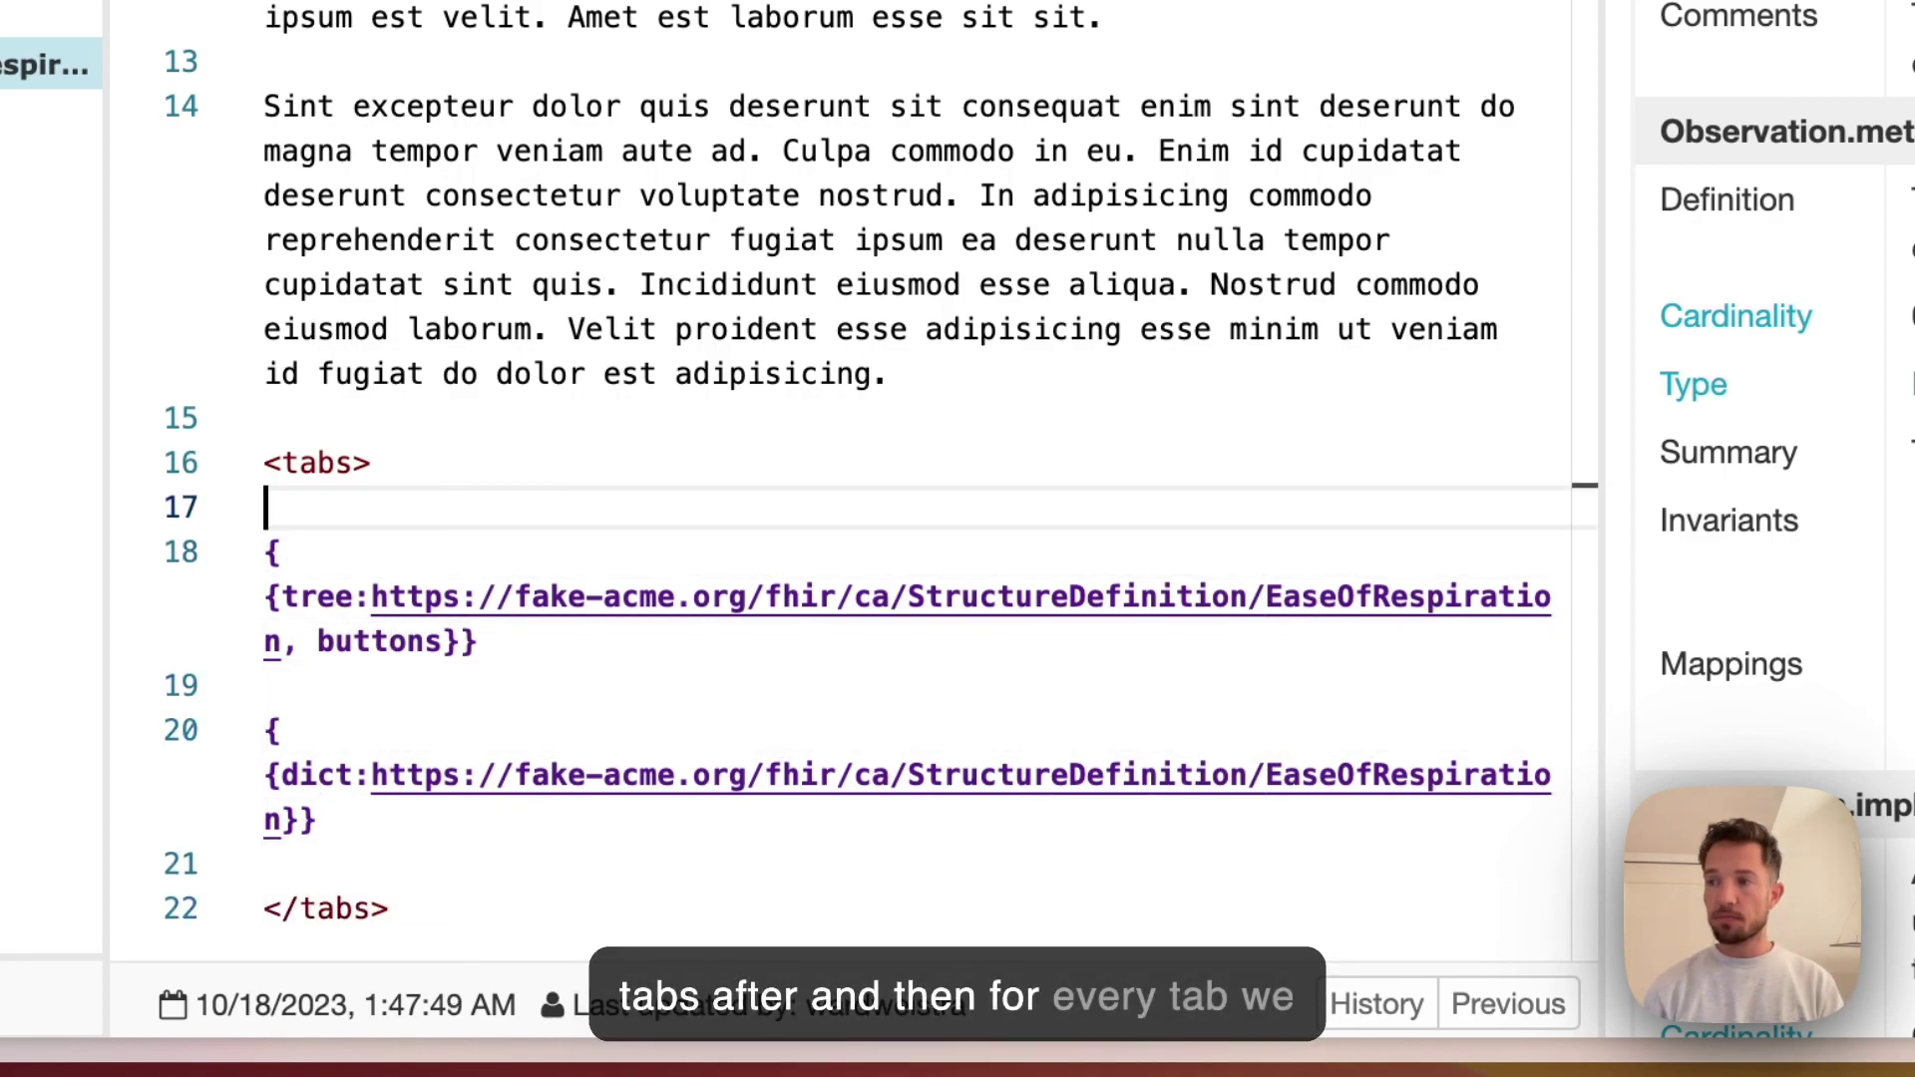
key(Down)
text(<ta>)
key(BackSpace)
text(b>)
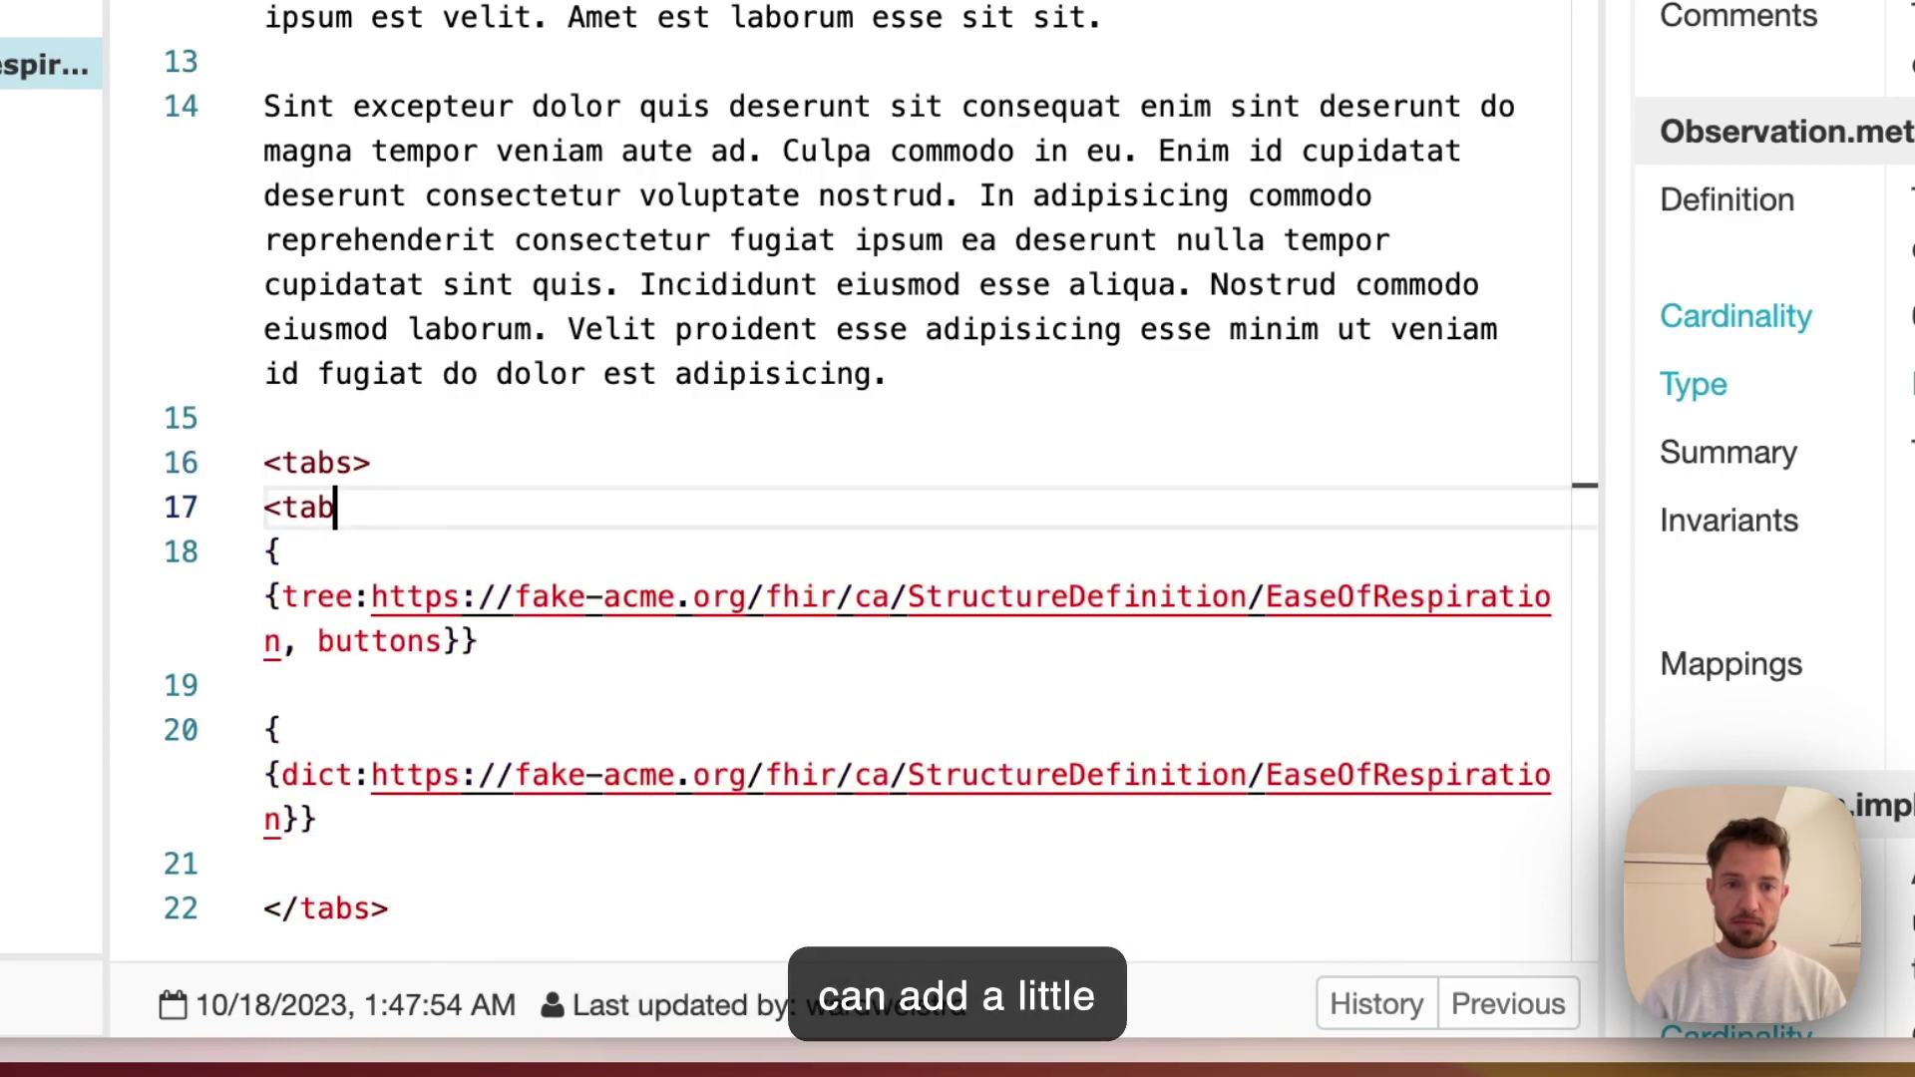
Insert a closing </tab> tag on the blank line directly below the tree widget
key(Down)
key(Down)
key(Down)
key(Down)
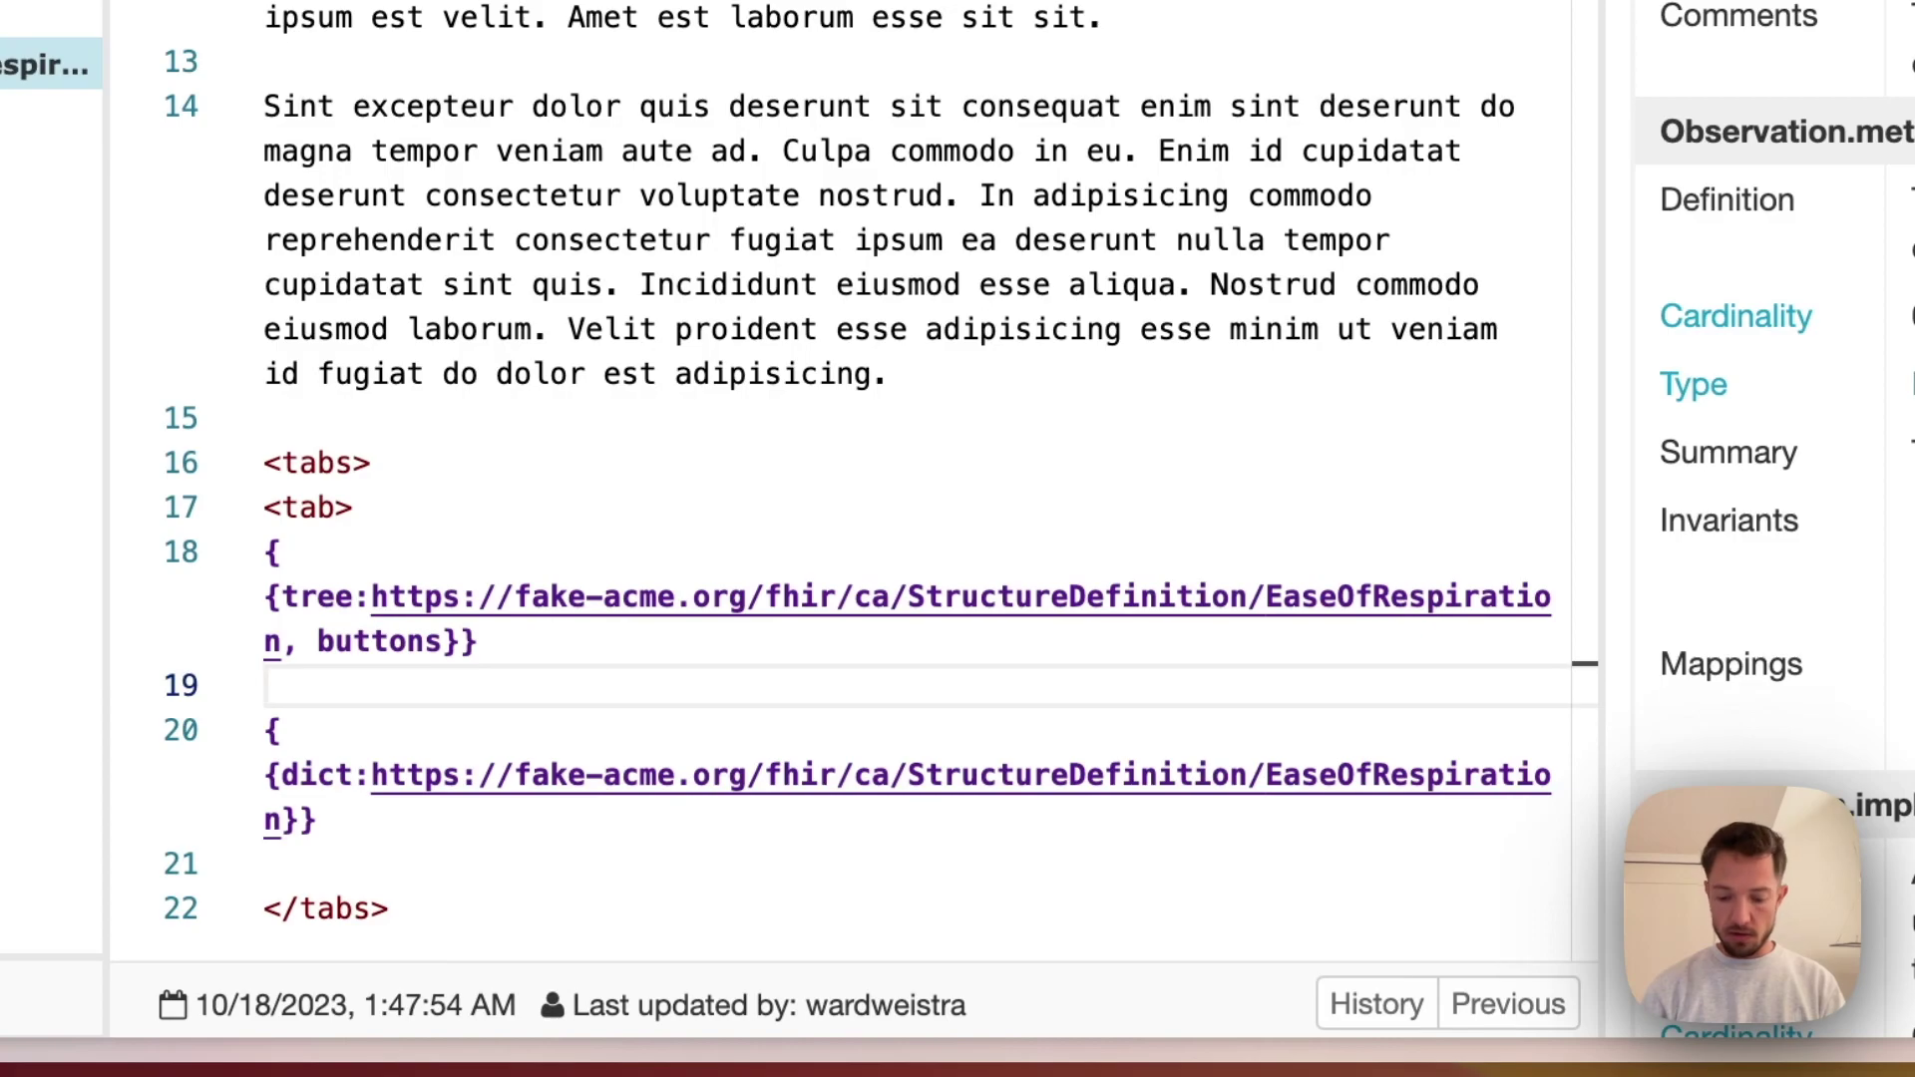
text(</tab>)
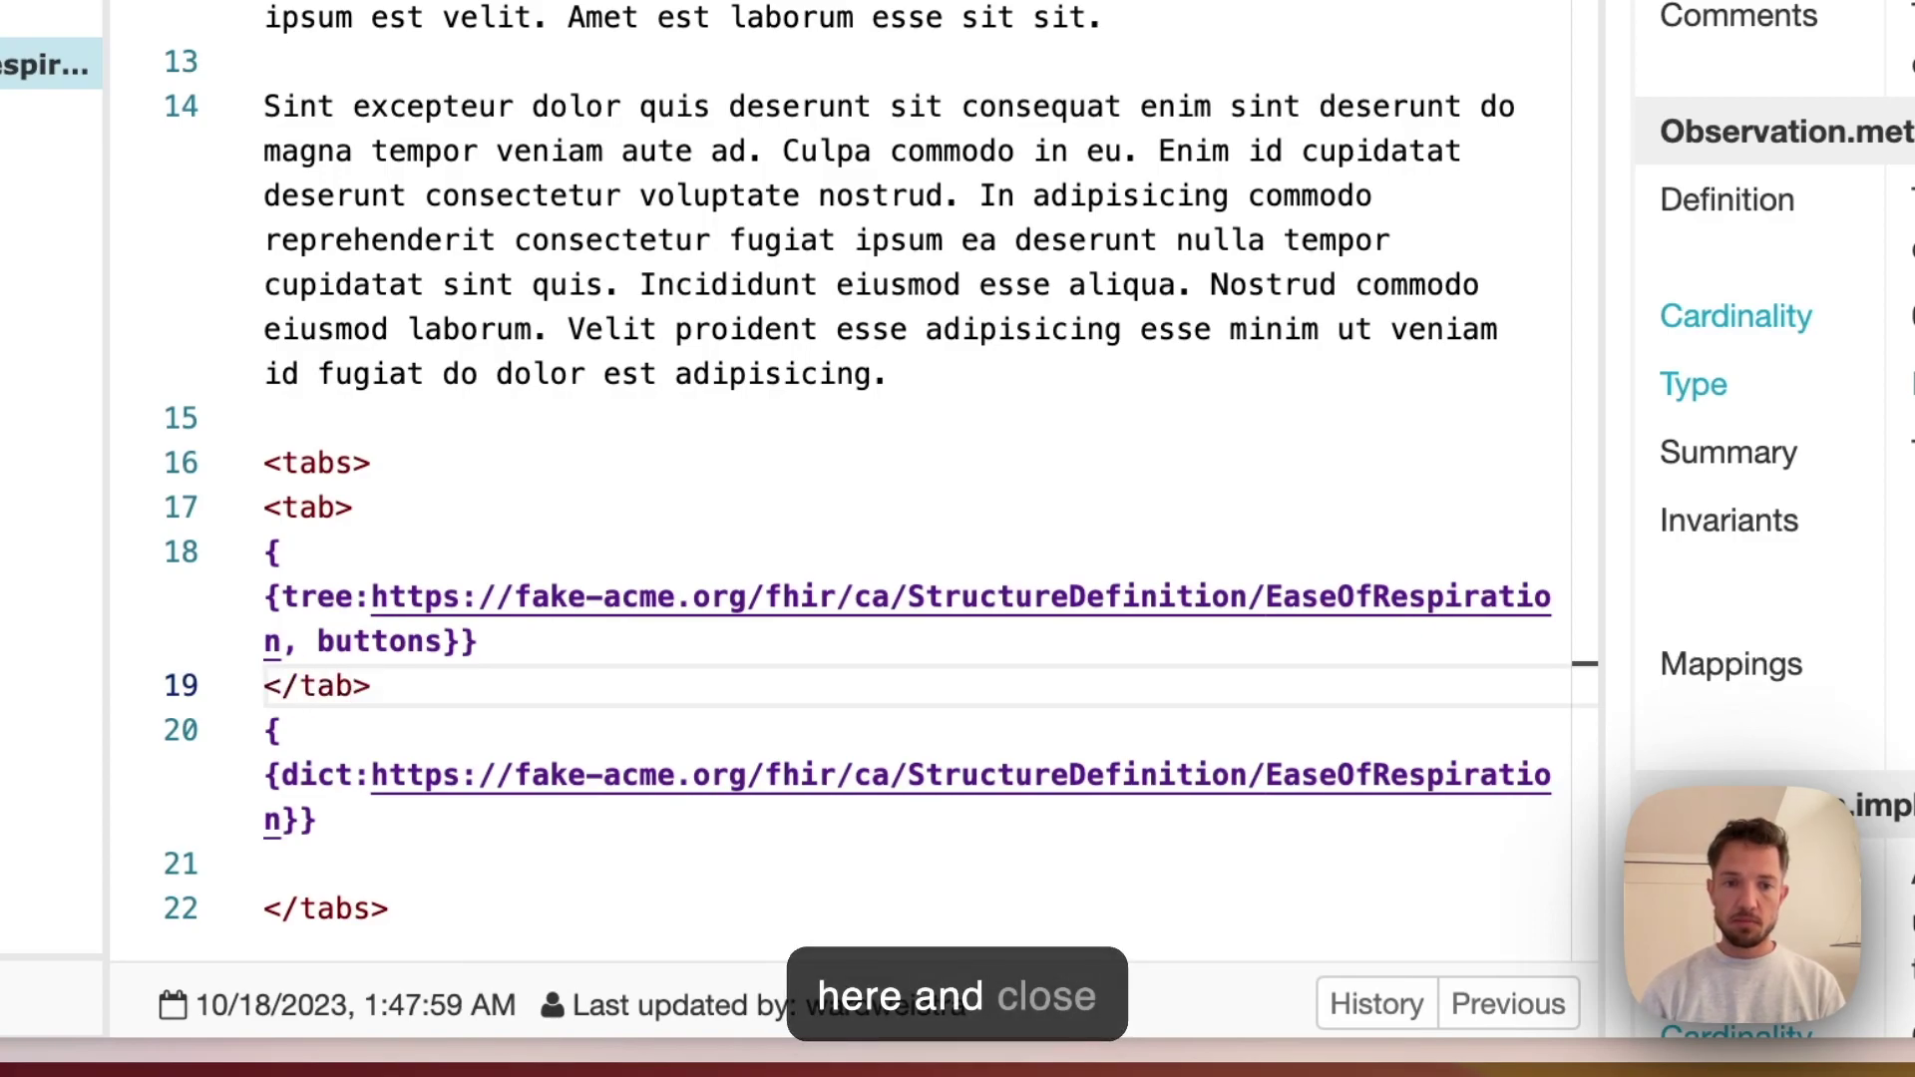
Wrap the dict widget in its own <tab> and </tab> tags inside the tabs block
key(Return)
text(<)
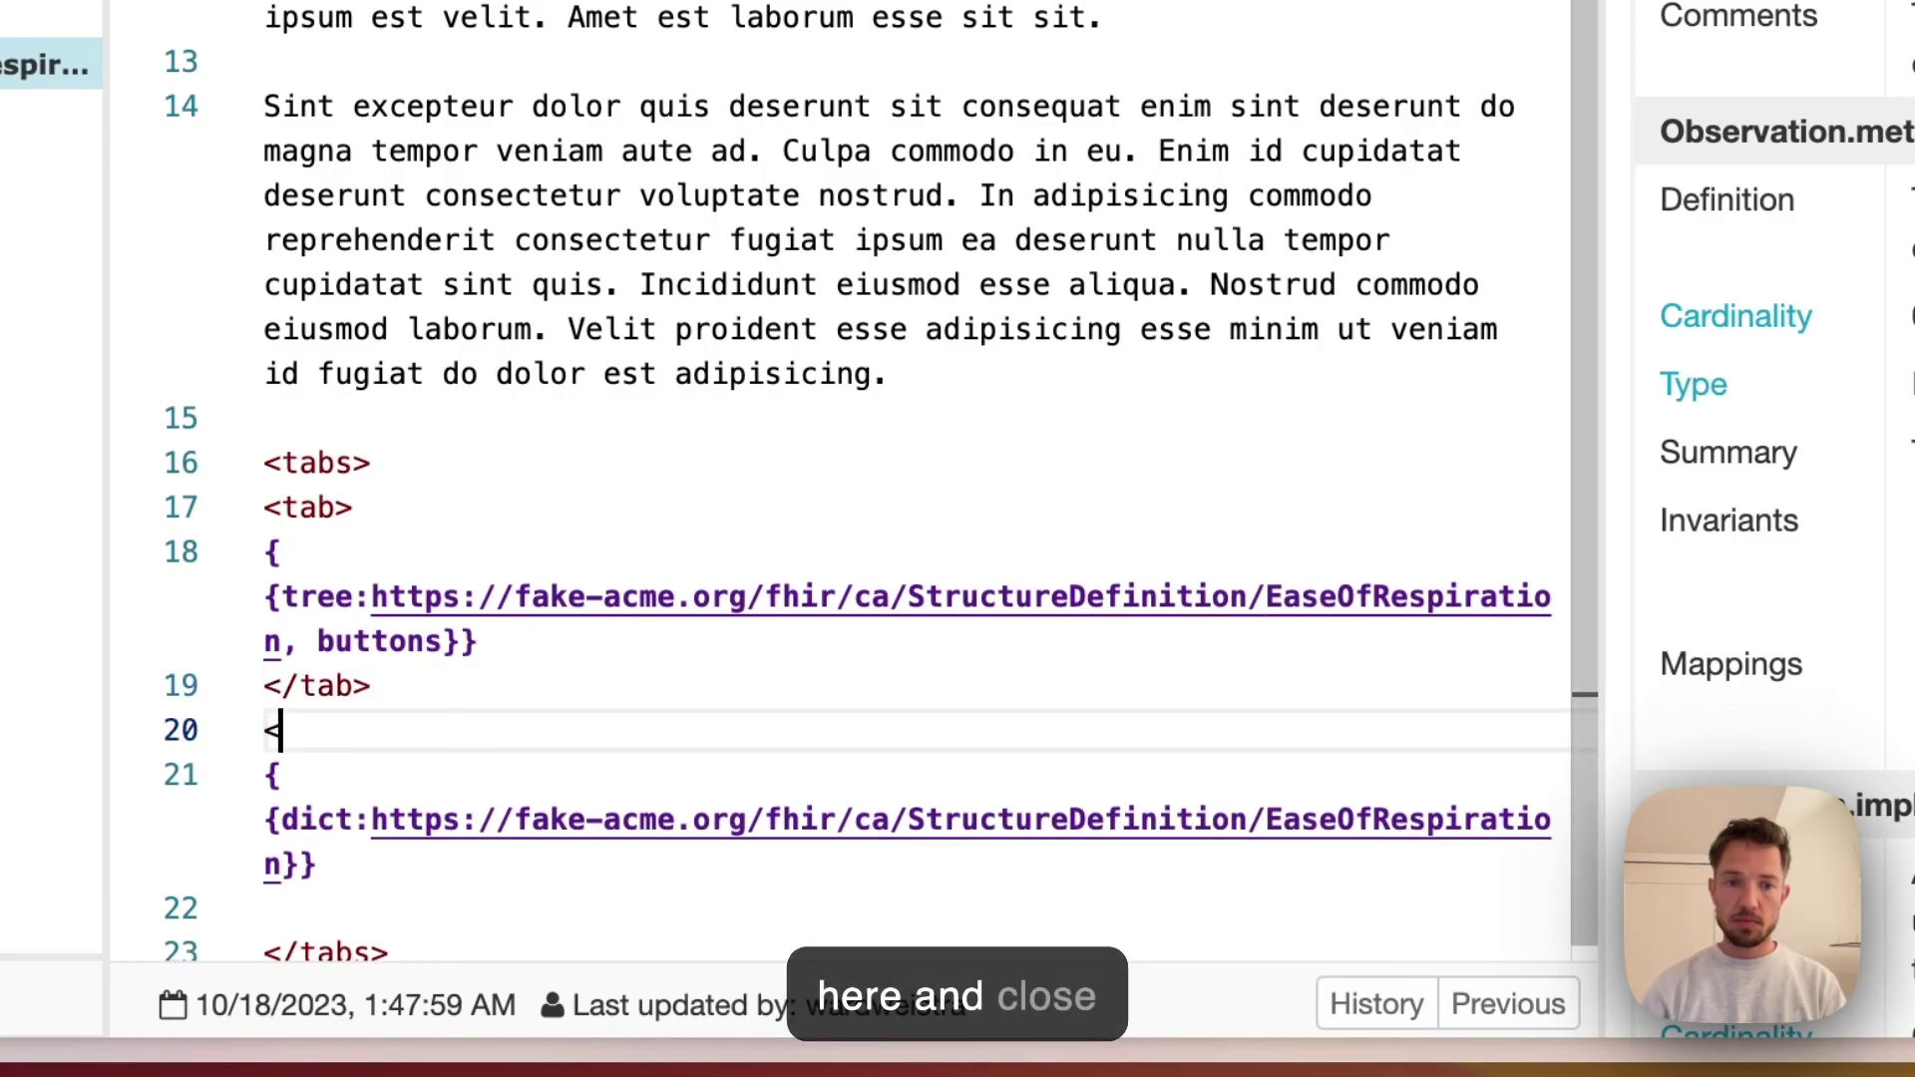
text(tab>)
key(Down)
key(Down)
key(Down)
key(Down)
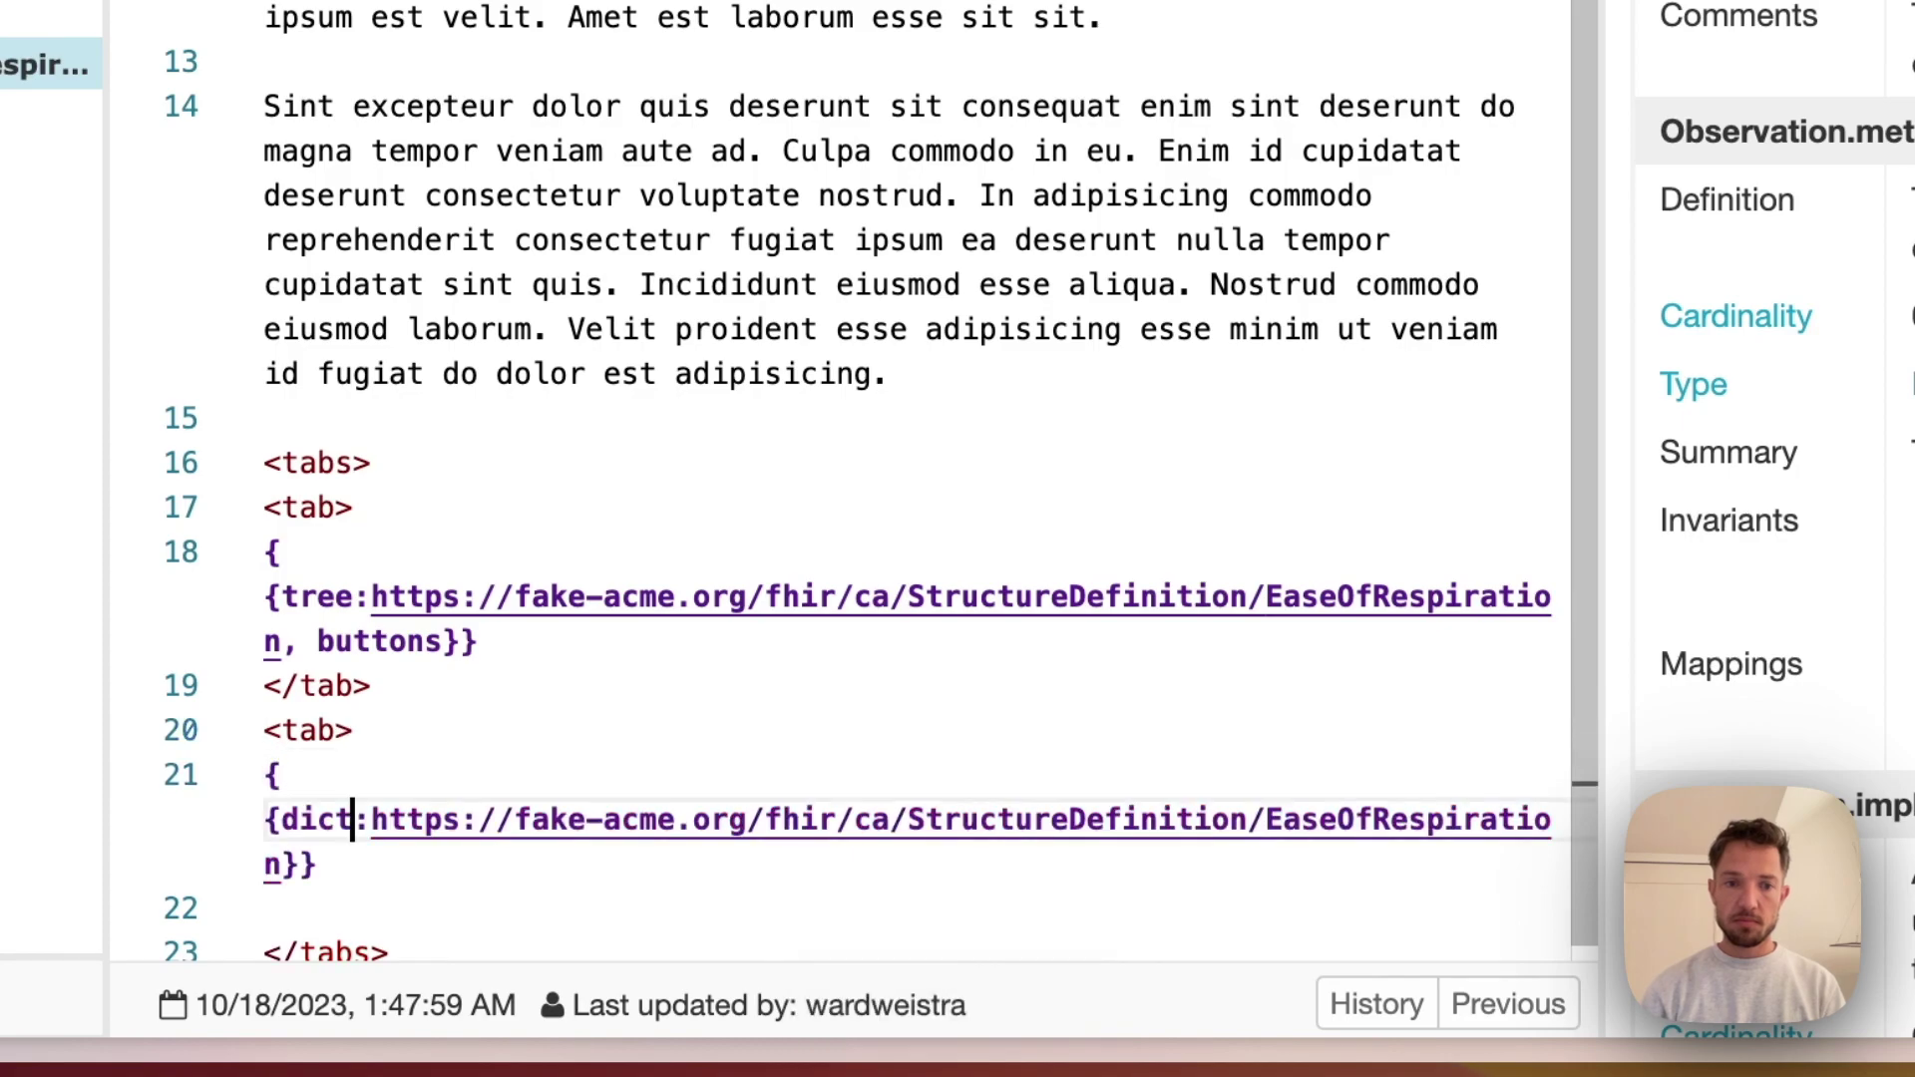
text(</tab)
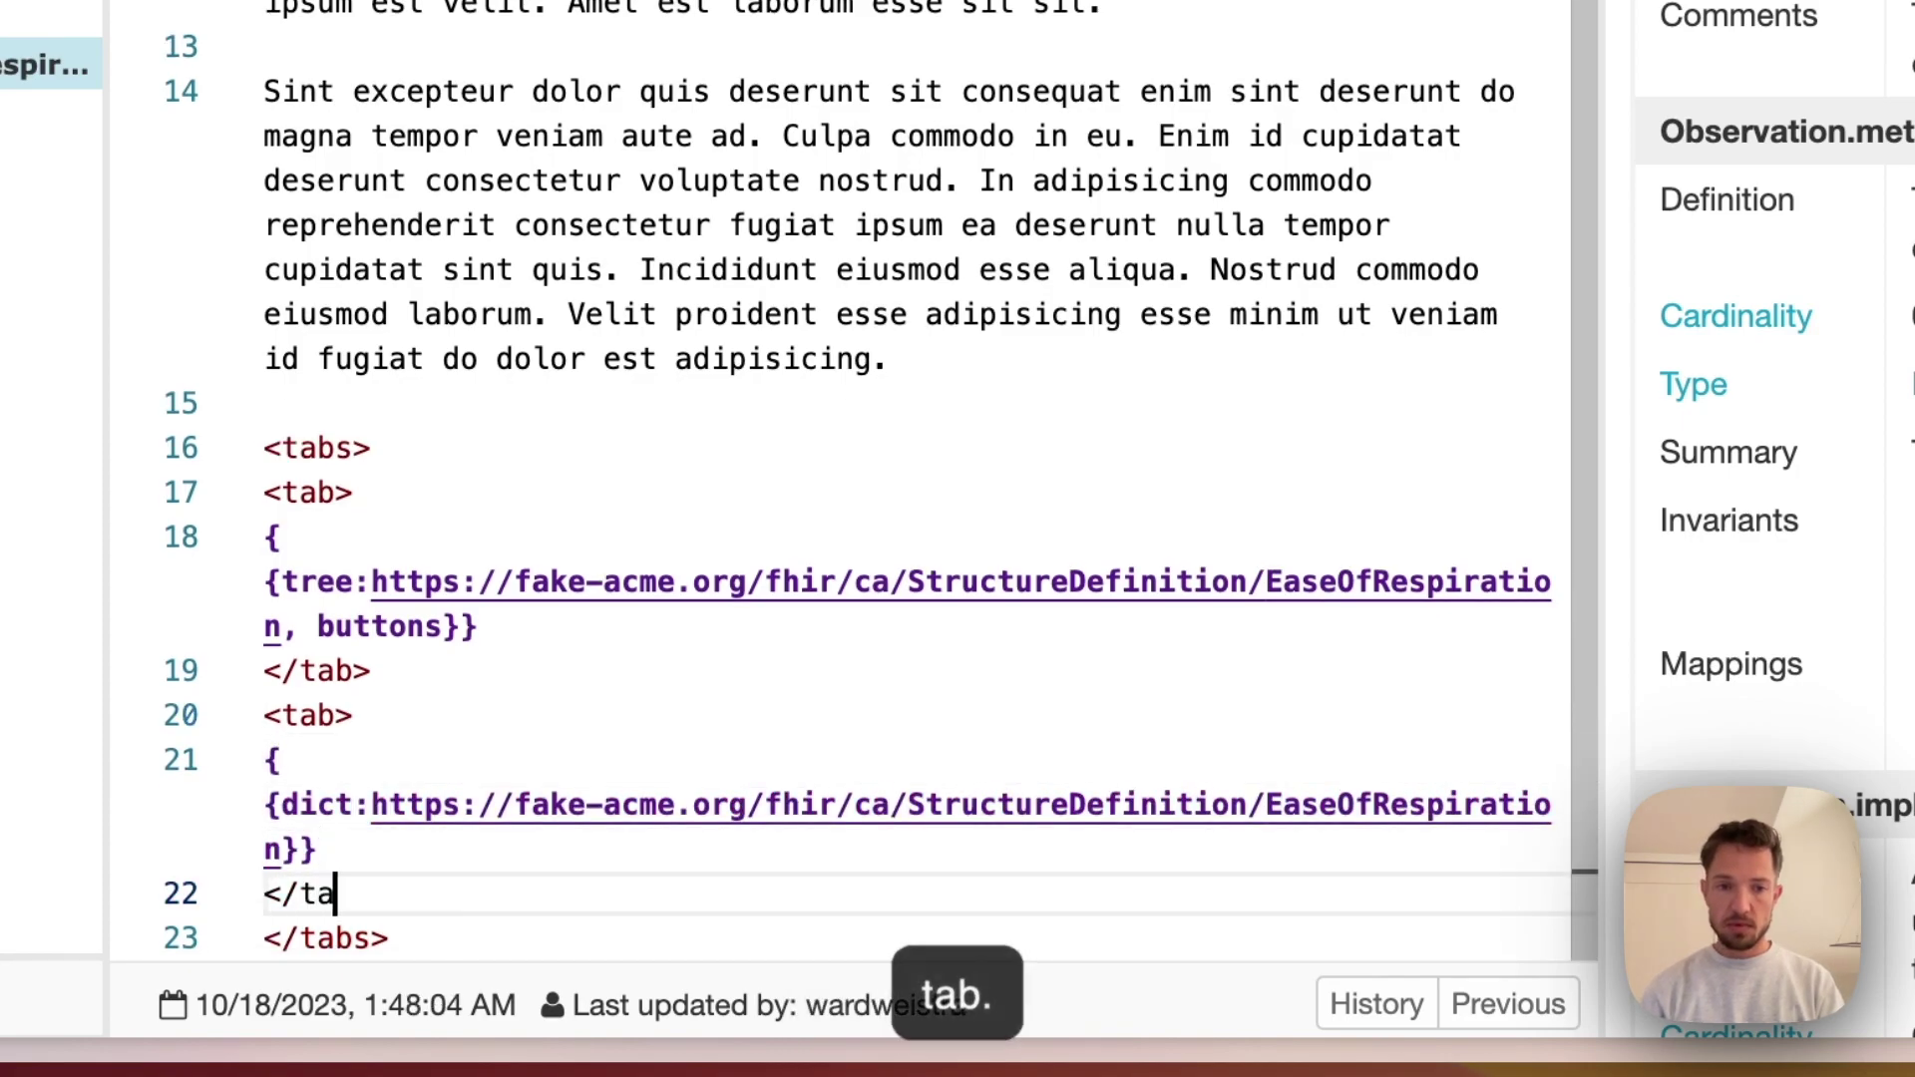
text(>)
Save the page and switch between Tab2 and Tab1 in the preview to check both views
key(ctrl+Return)
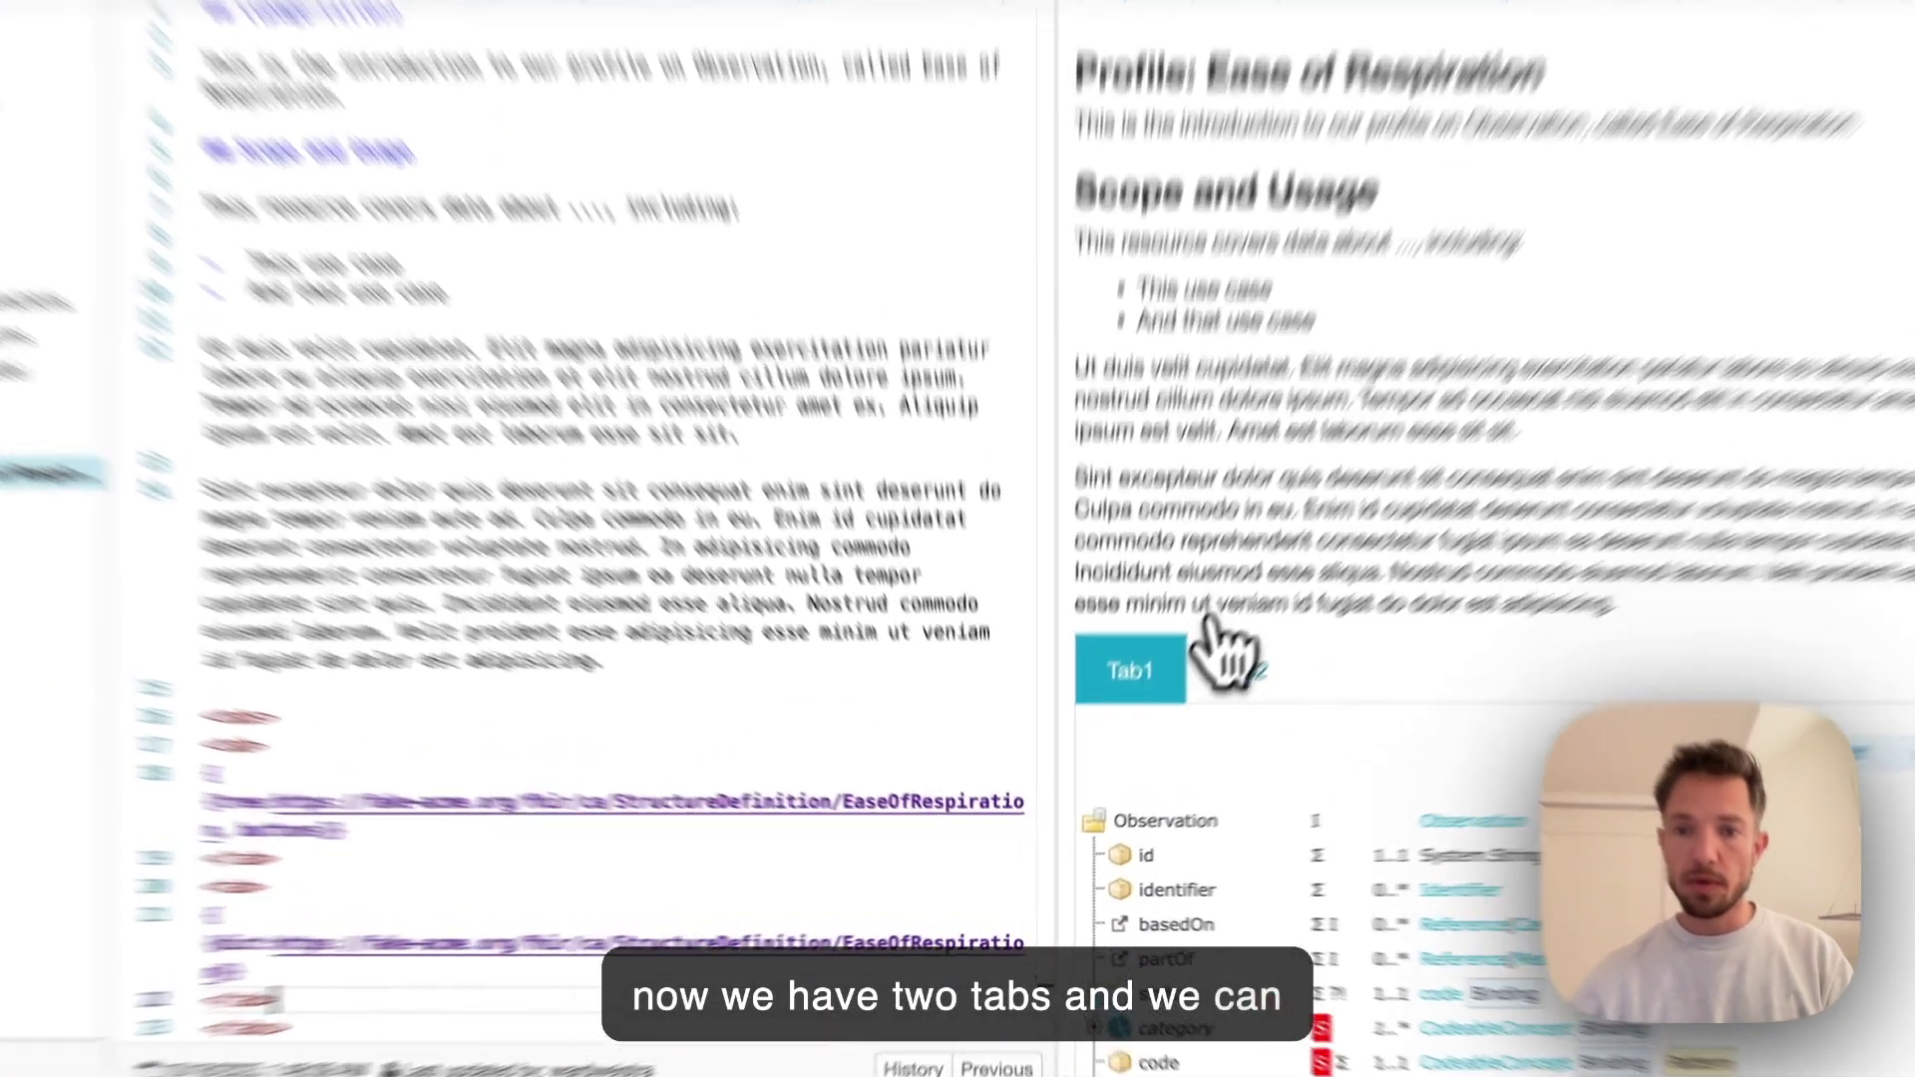
click(1235, 667)
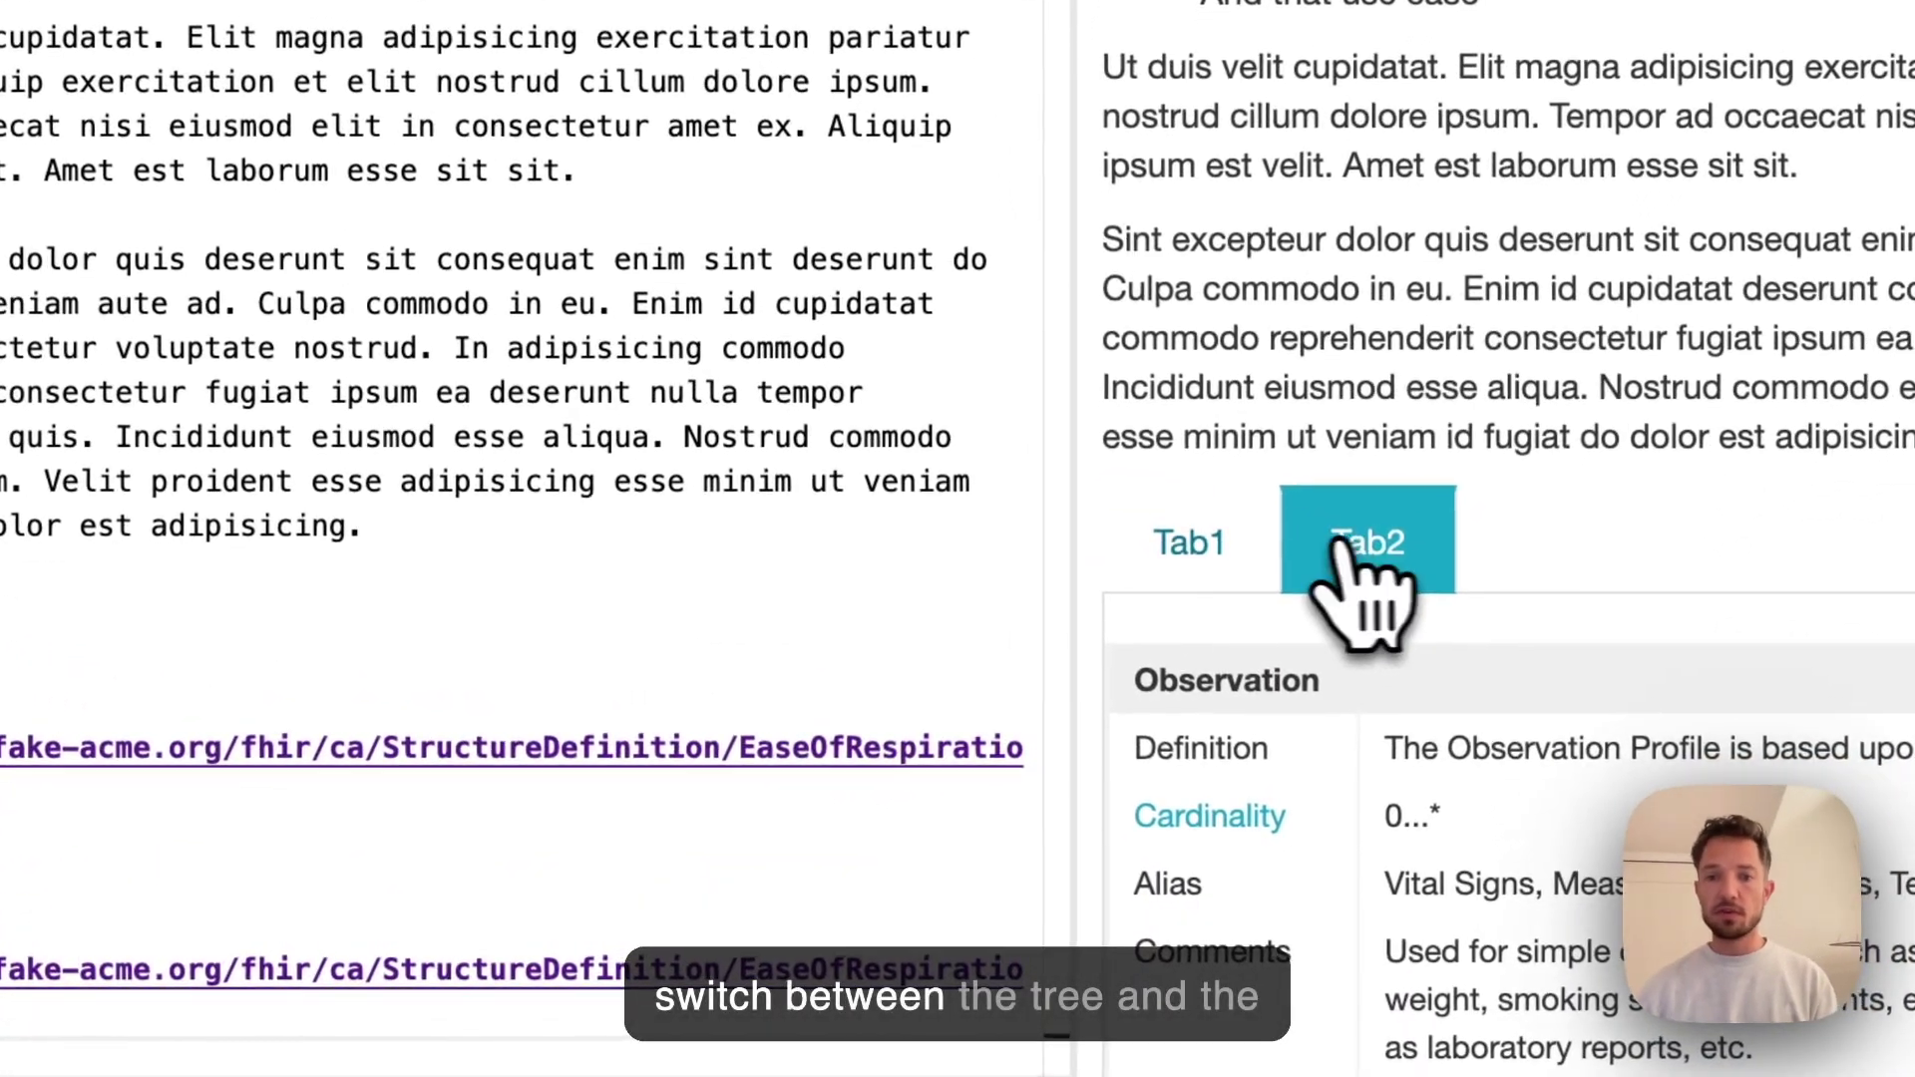
click(1211, 548)
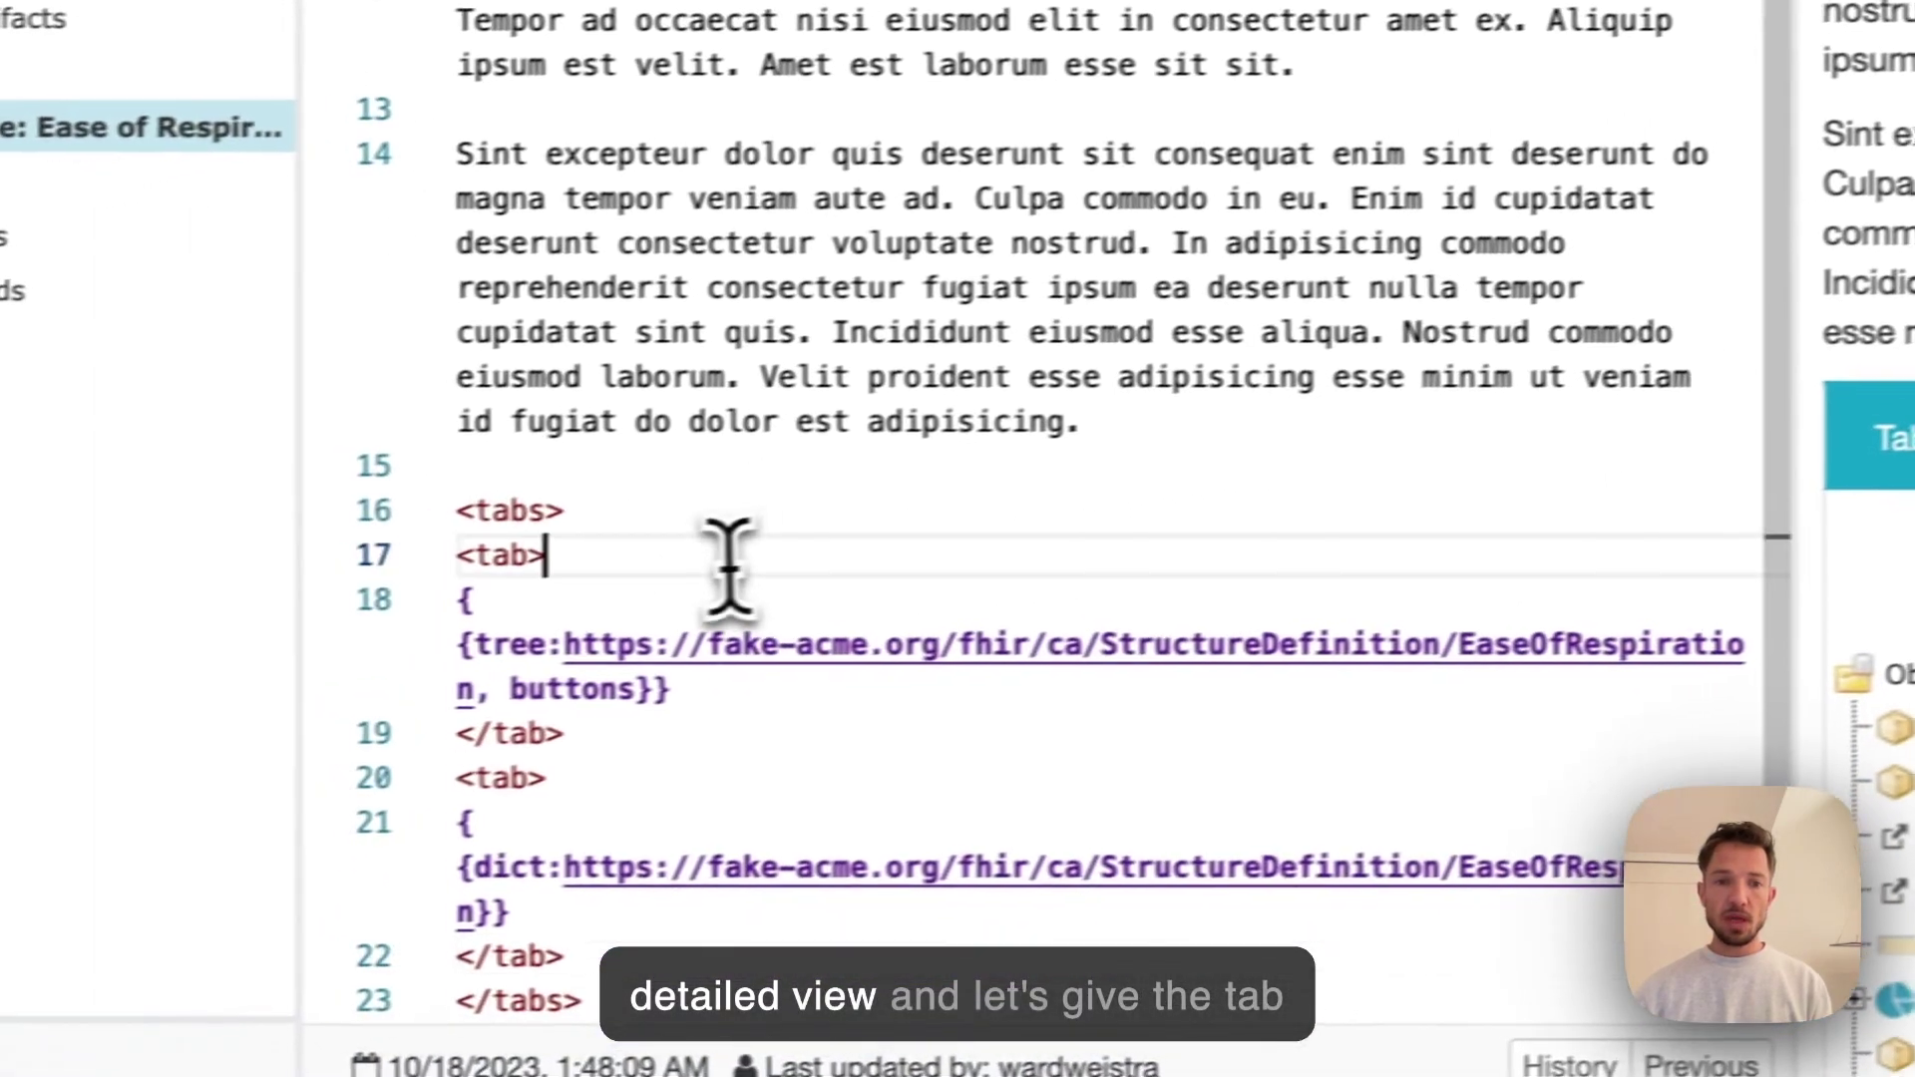
Title the tree widget's tab "Tree view" and the dict widget's tab "Detailed view" using title attributes, and save
key(Left)
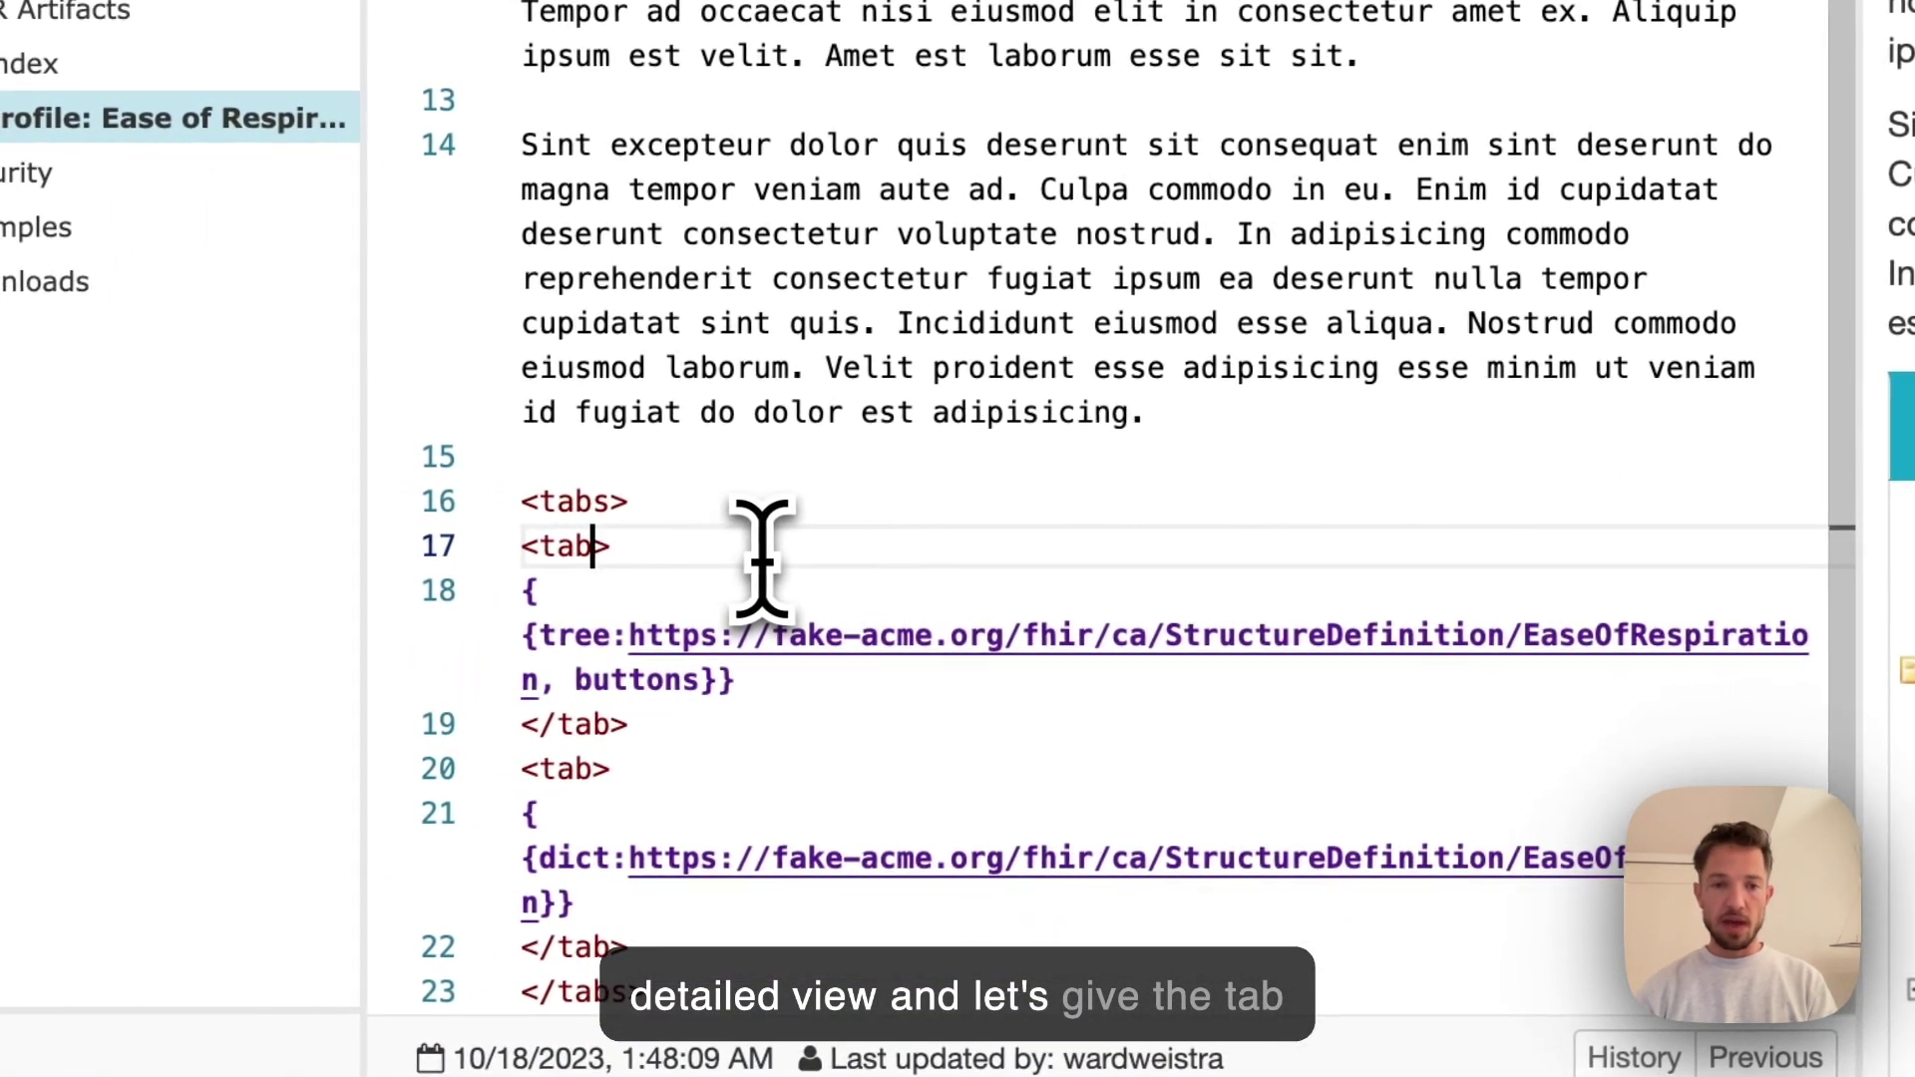
text(title="Tree view)
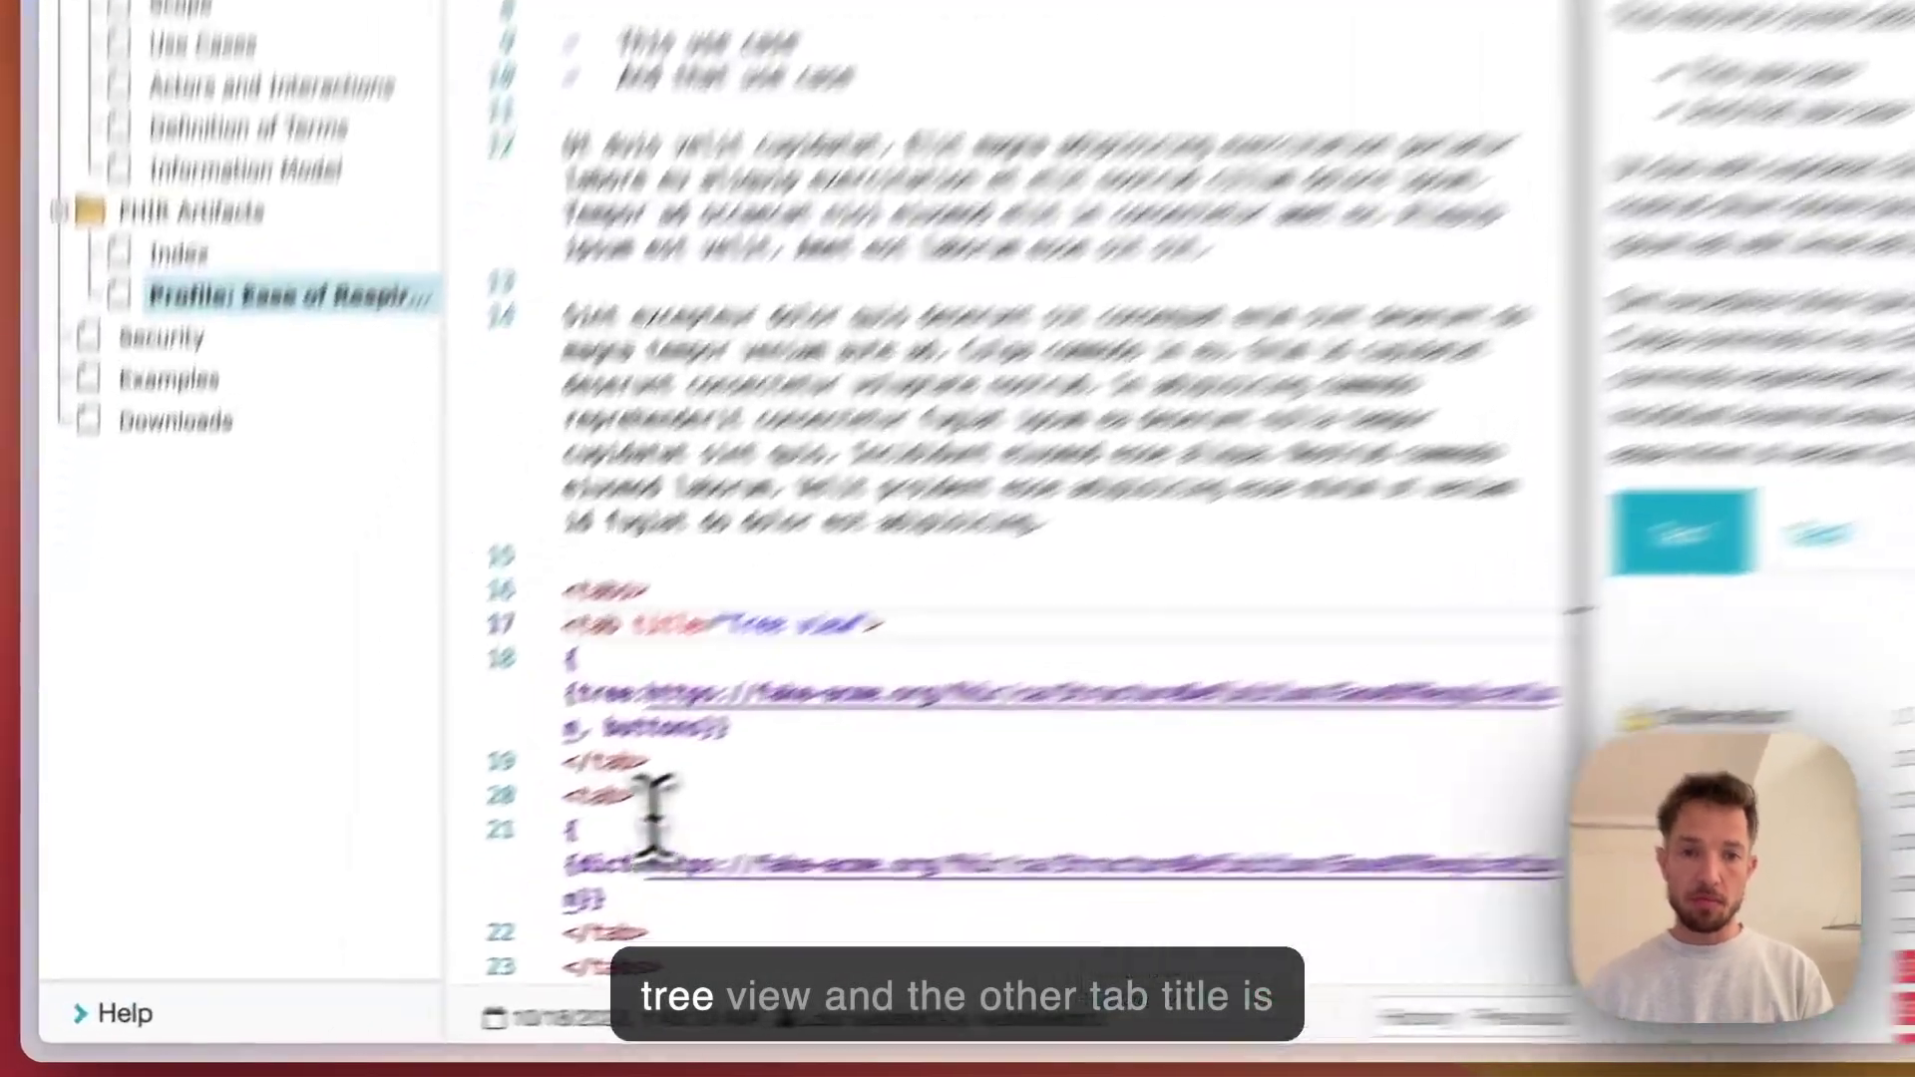
click(650, 798)
text(title )
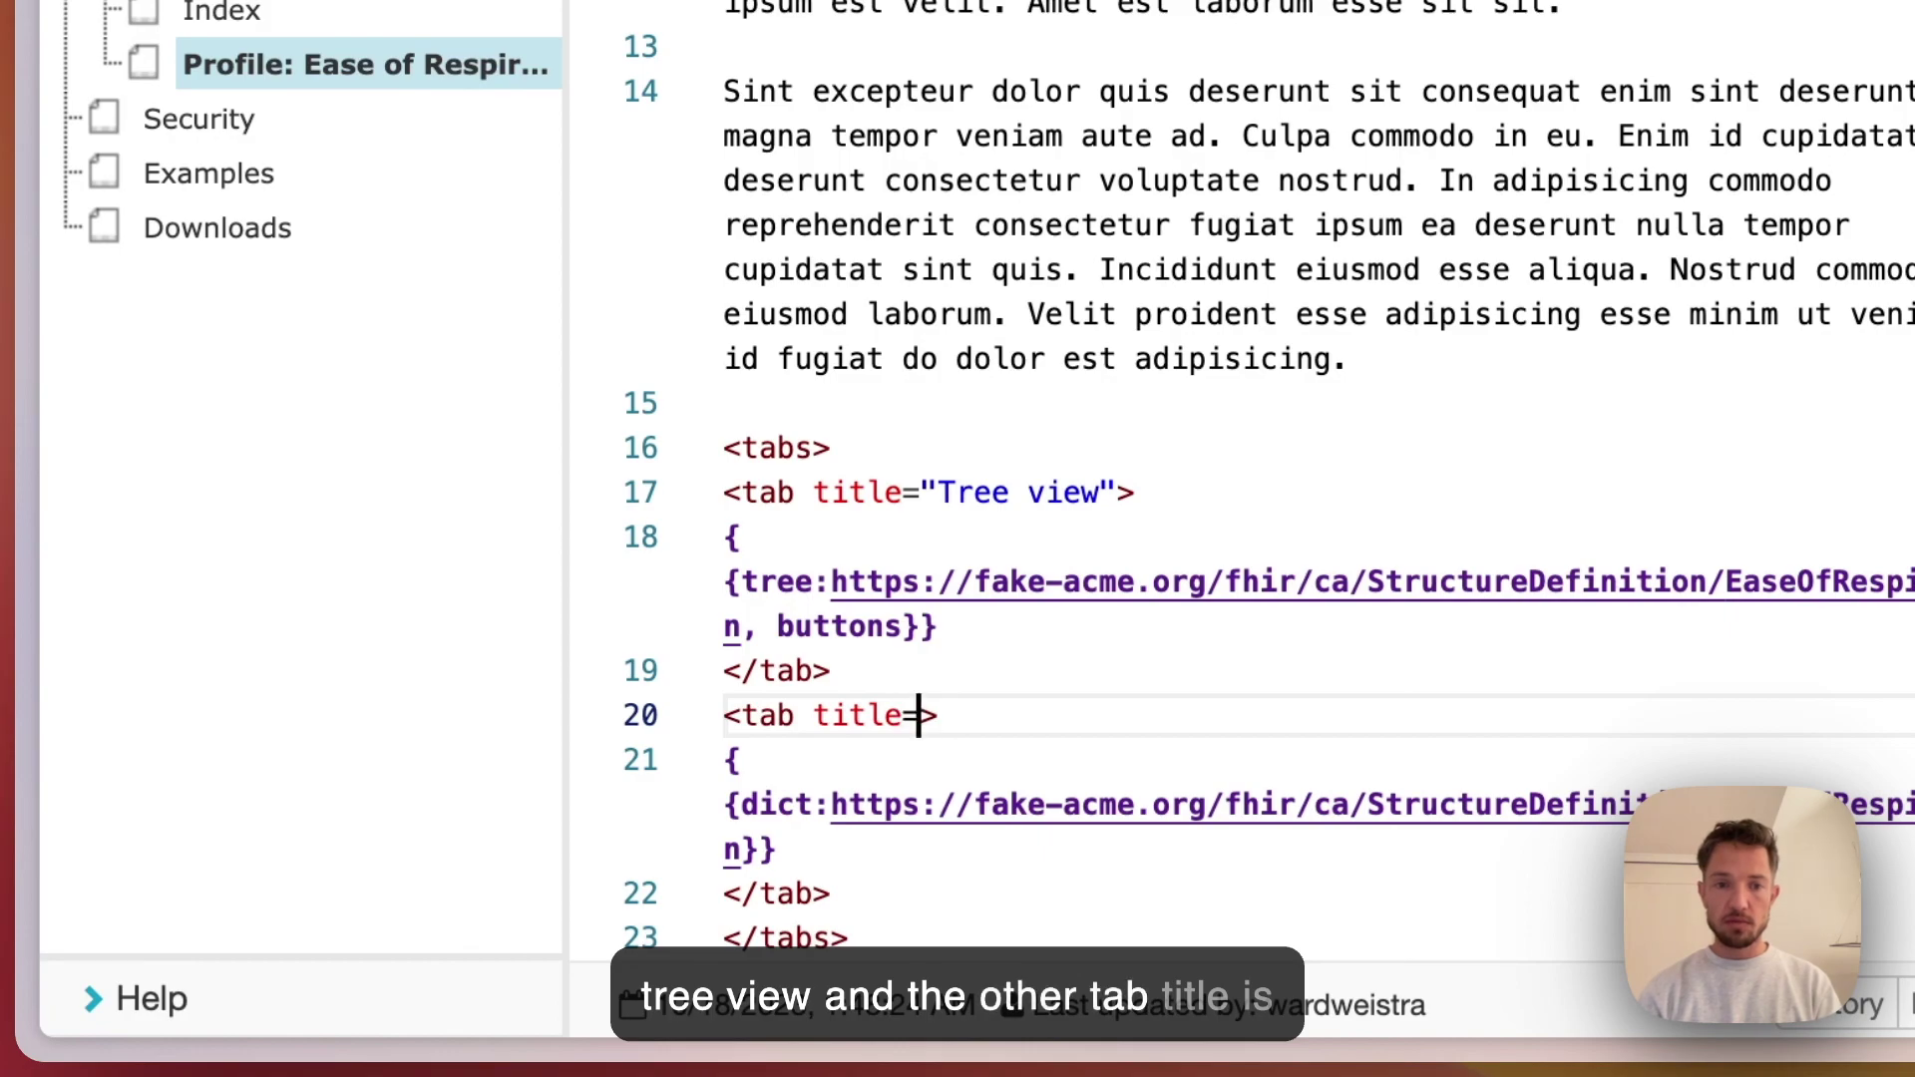
text(="Det)
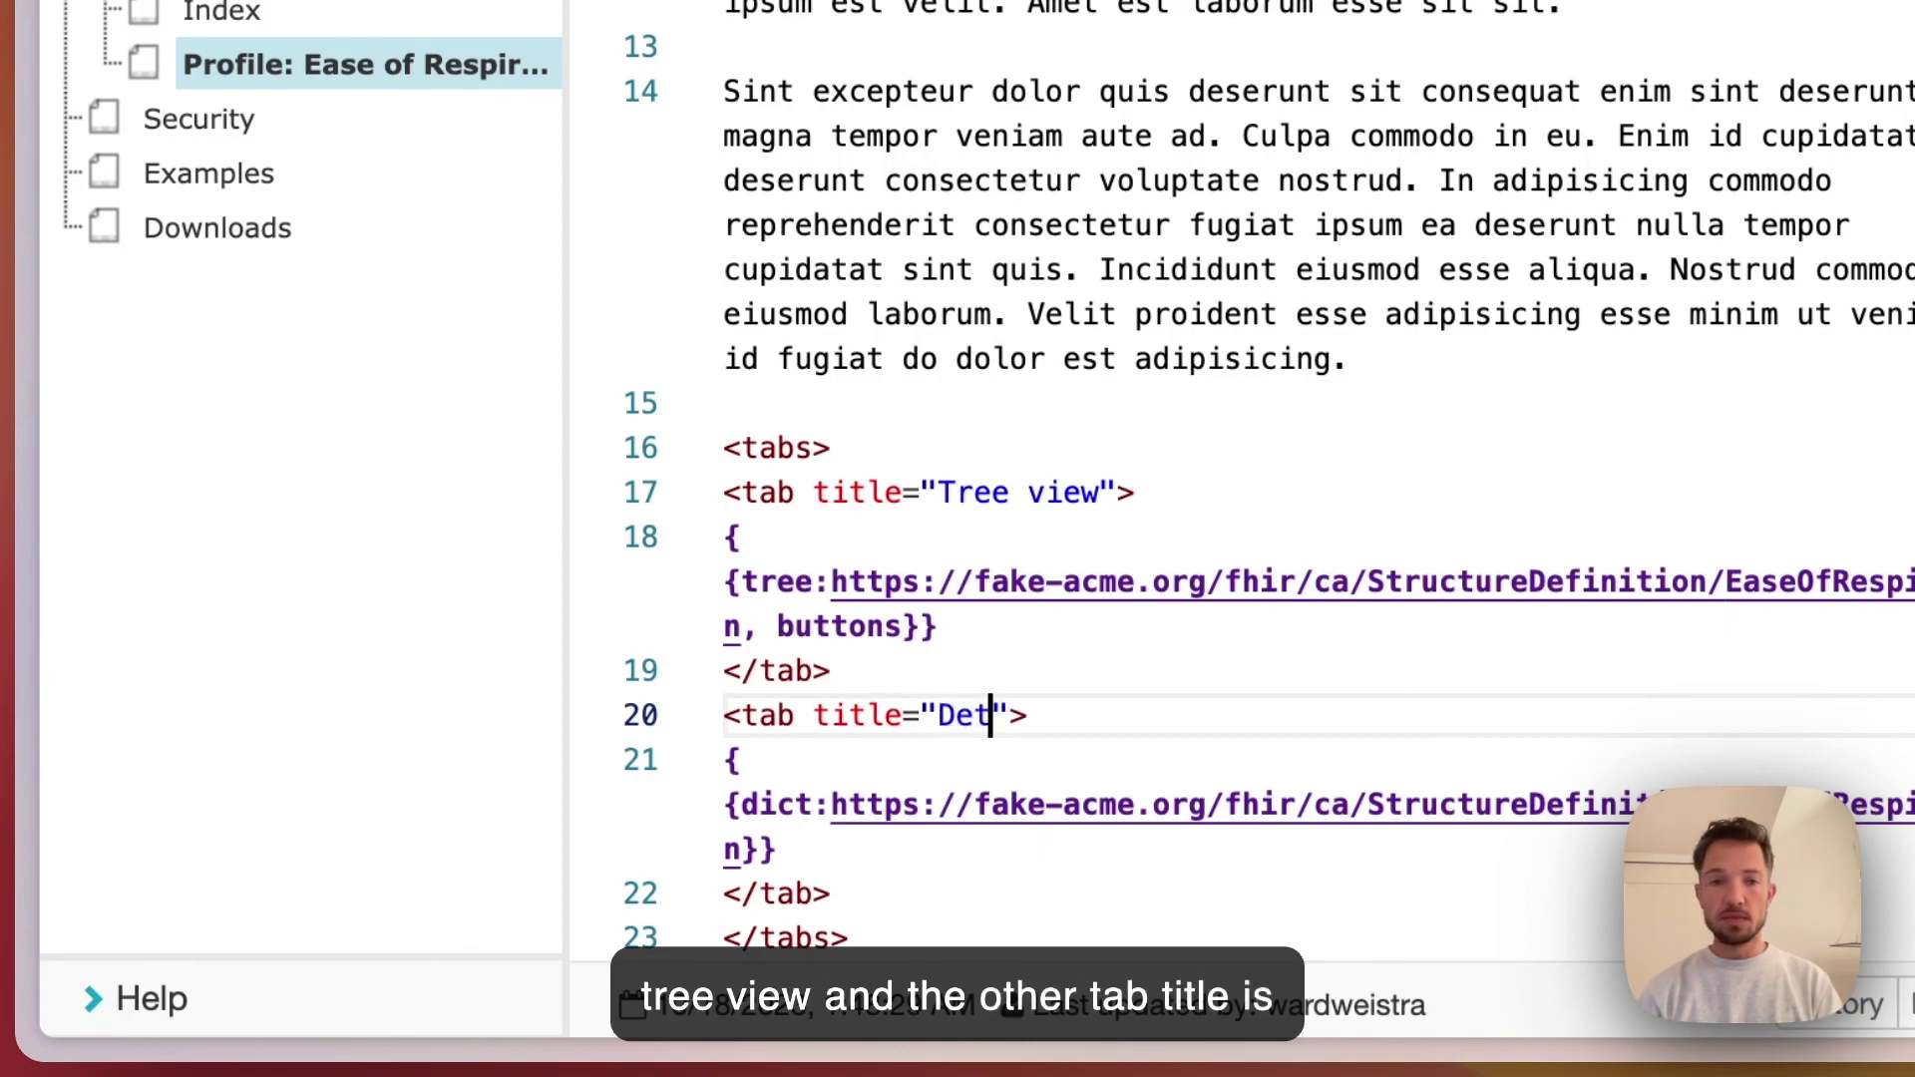
text(ailed view)
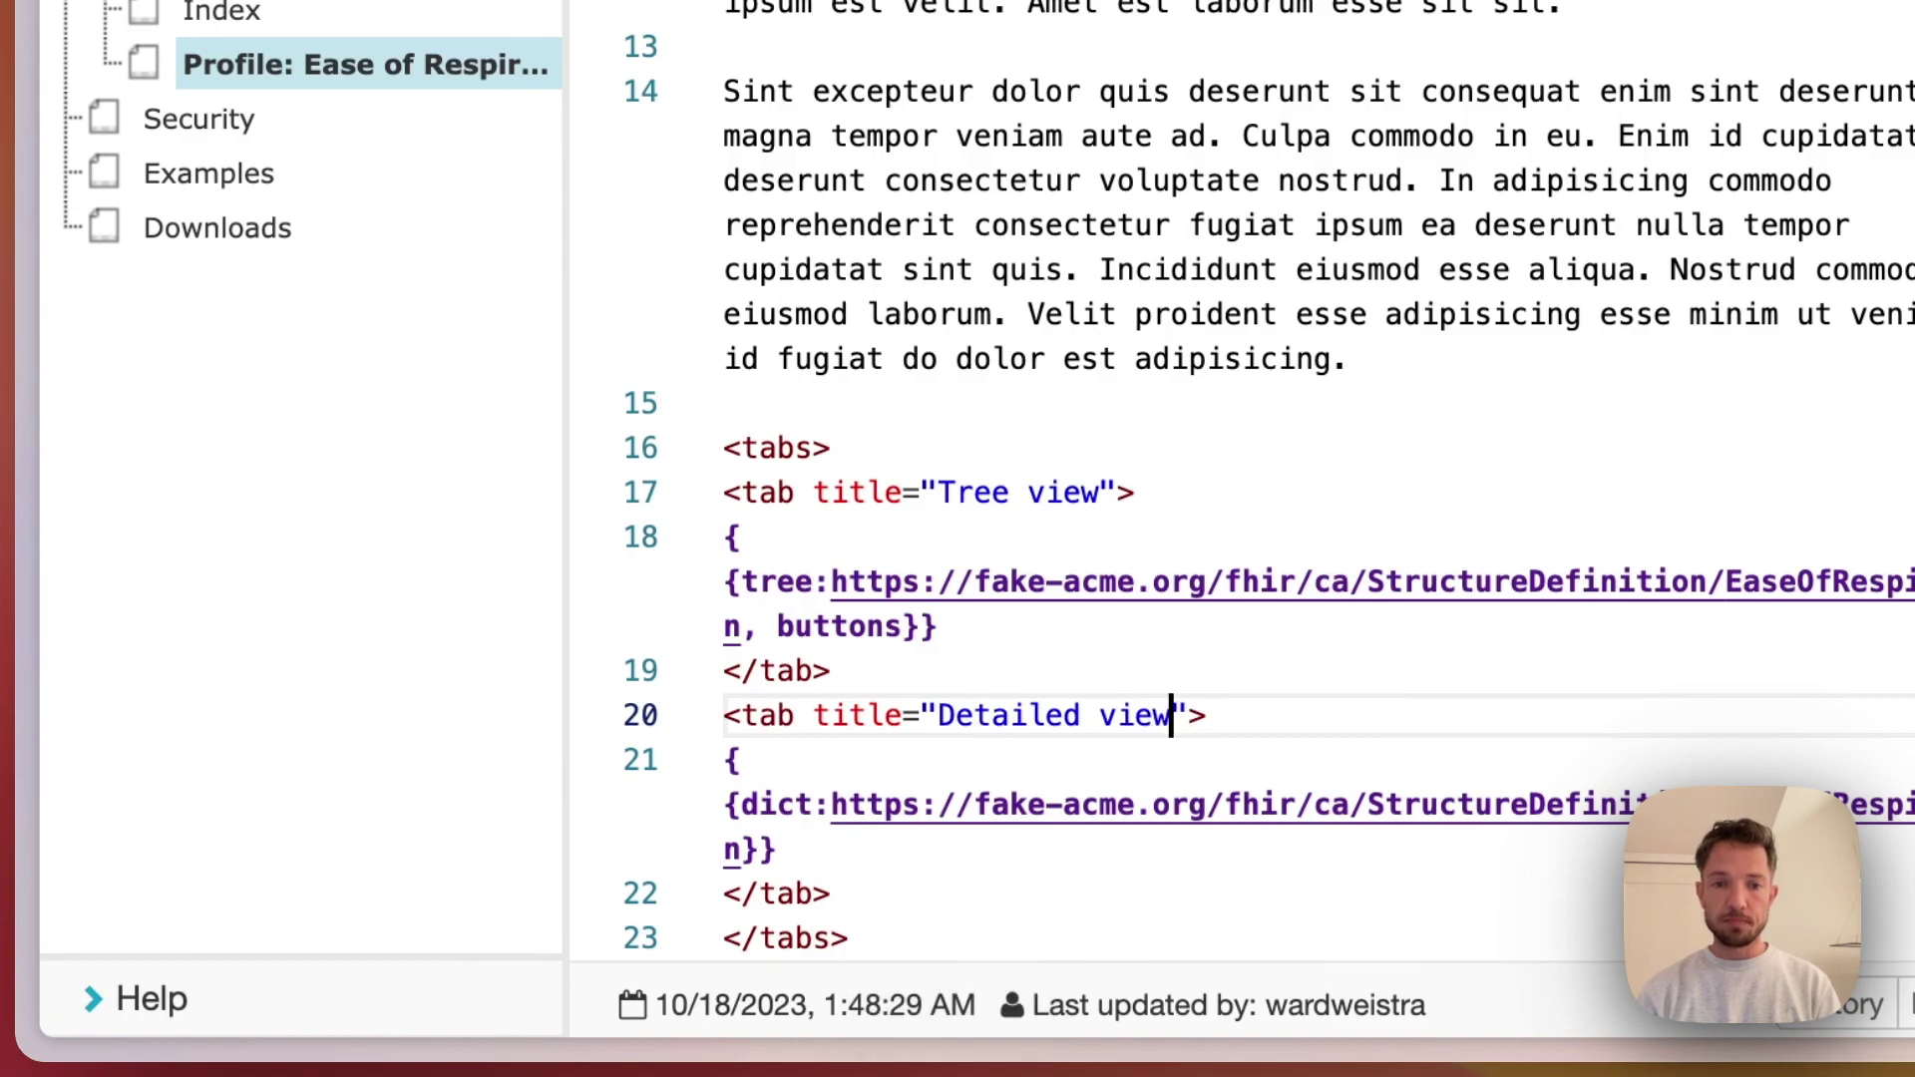
key(ctrl+Return)
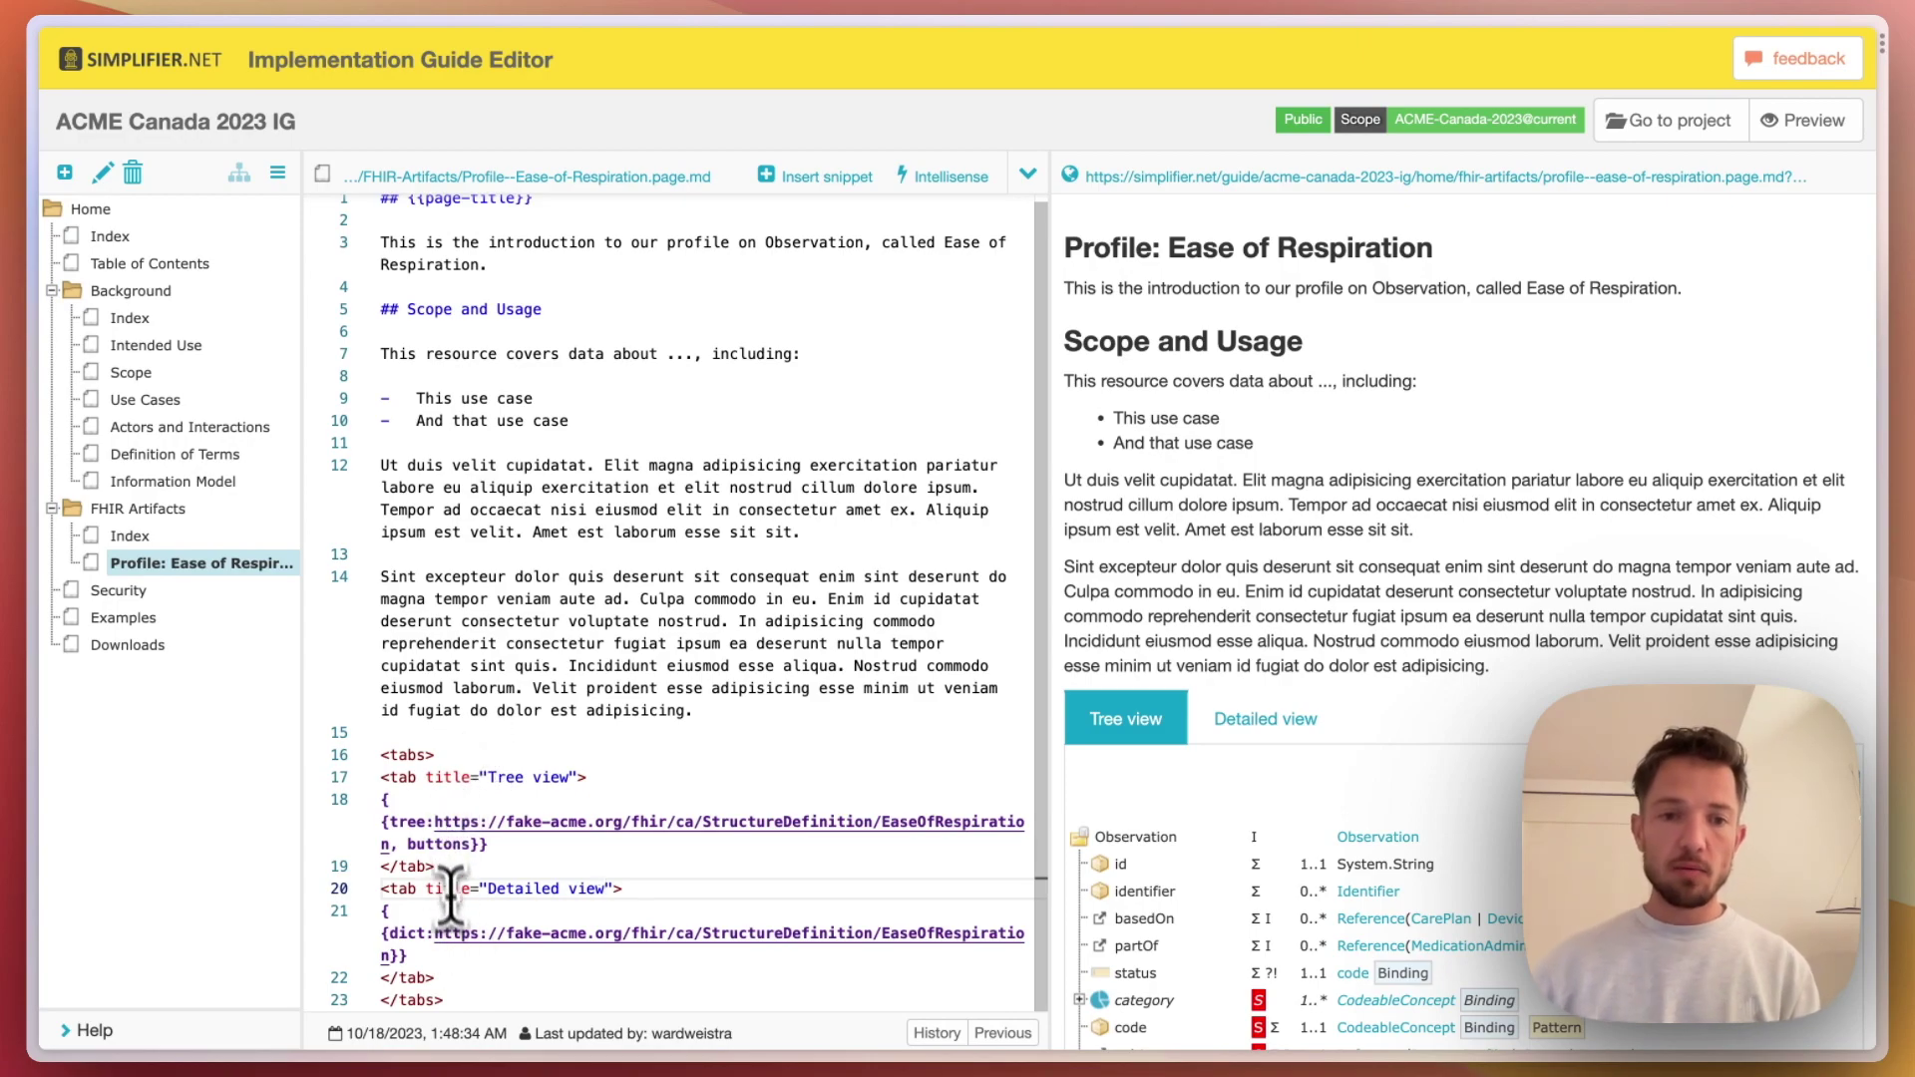
click(446, 978)
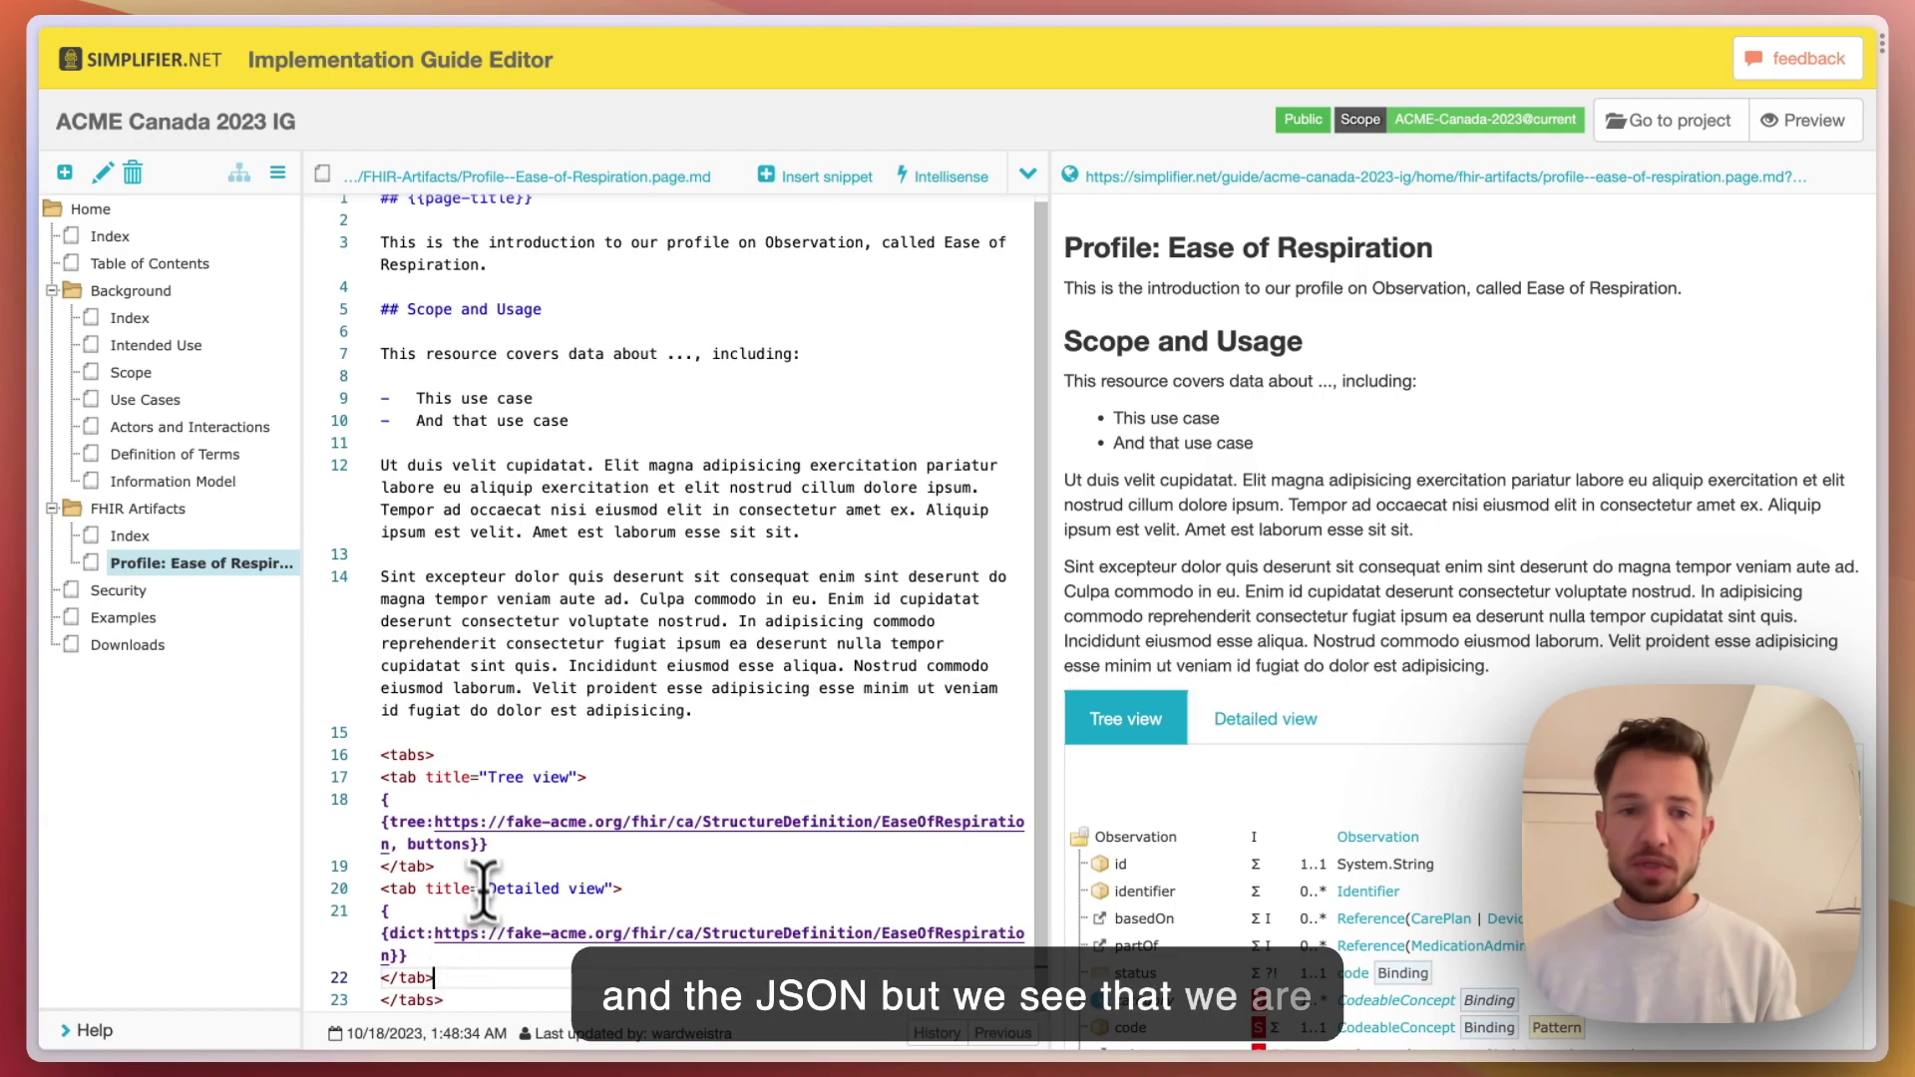
drag(481, 821, 393, 843)
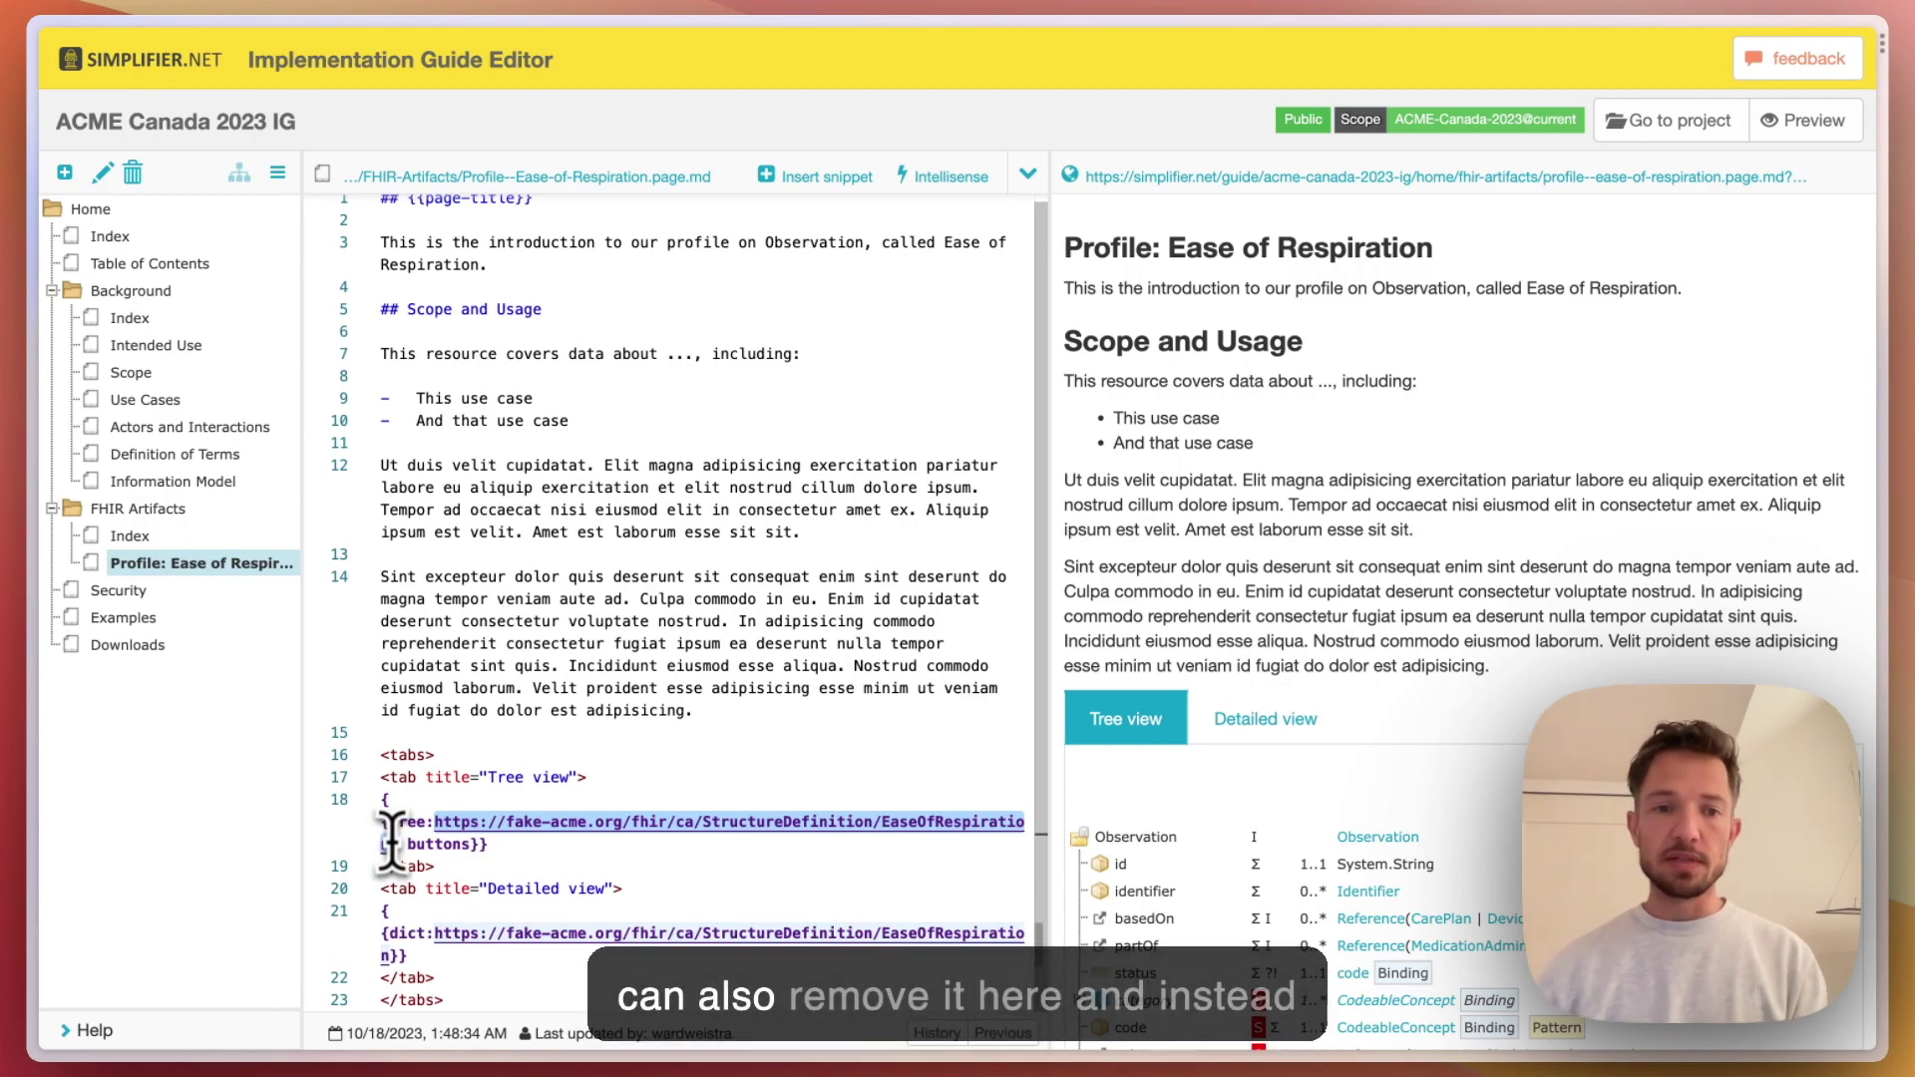
click(426, 755)
scroll(433, 309, up, 1)
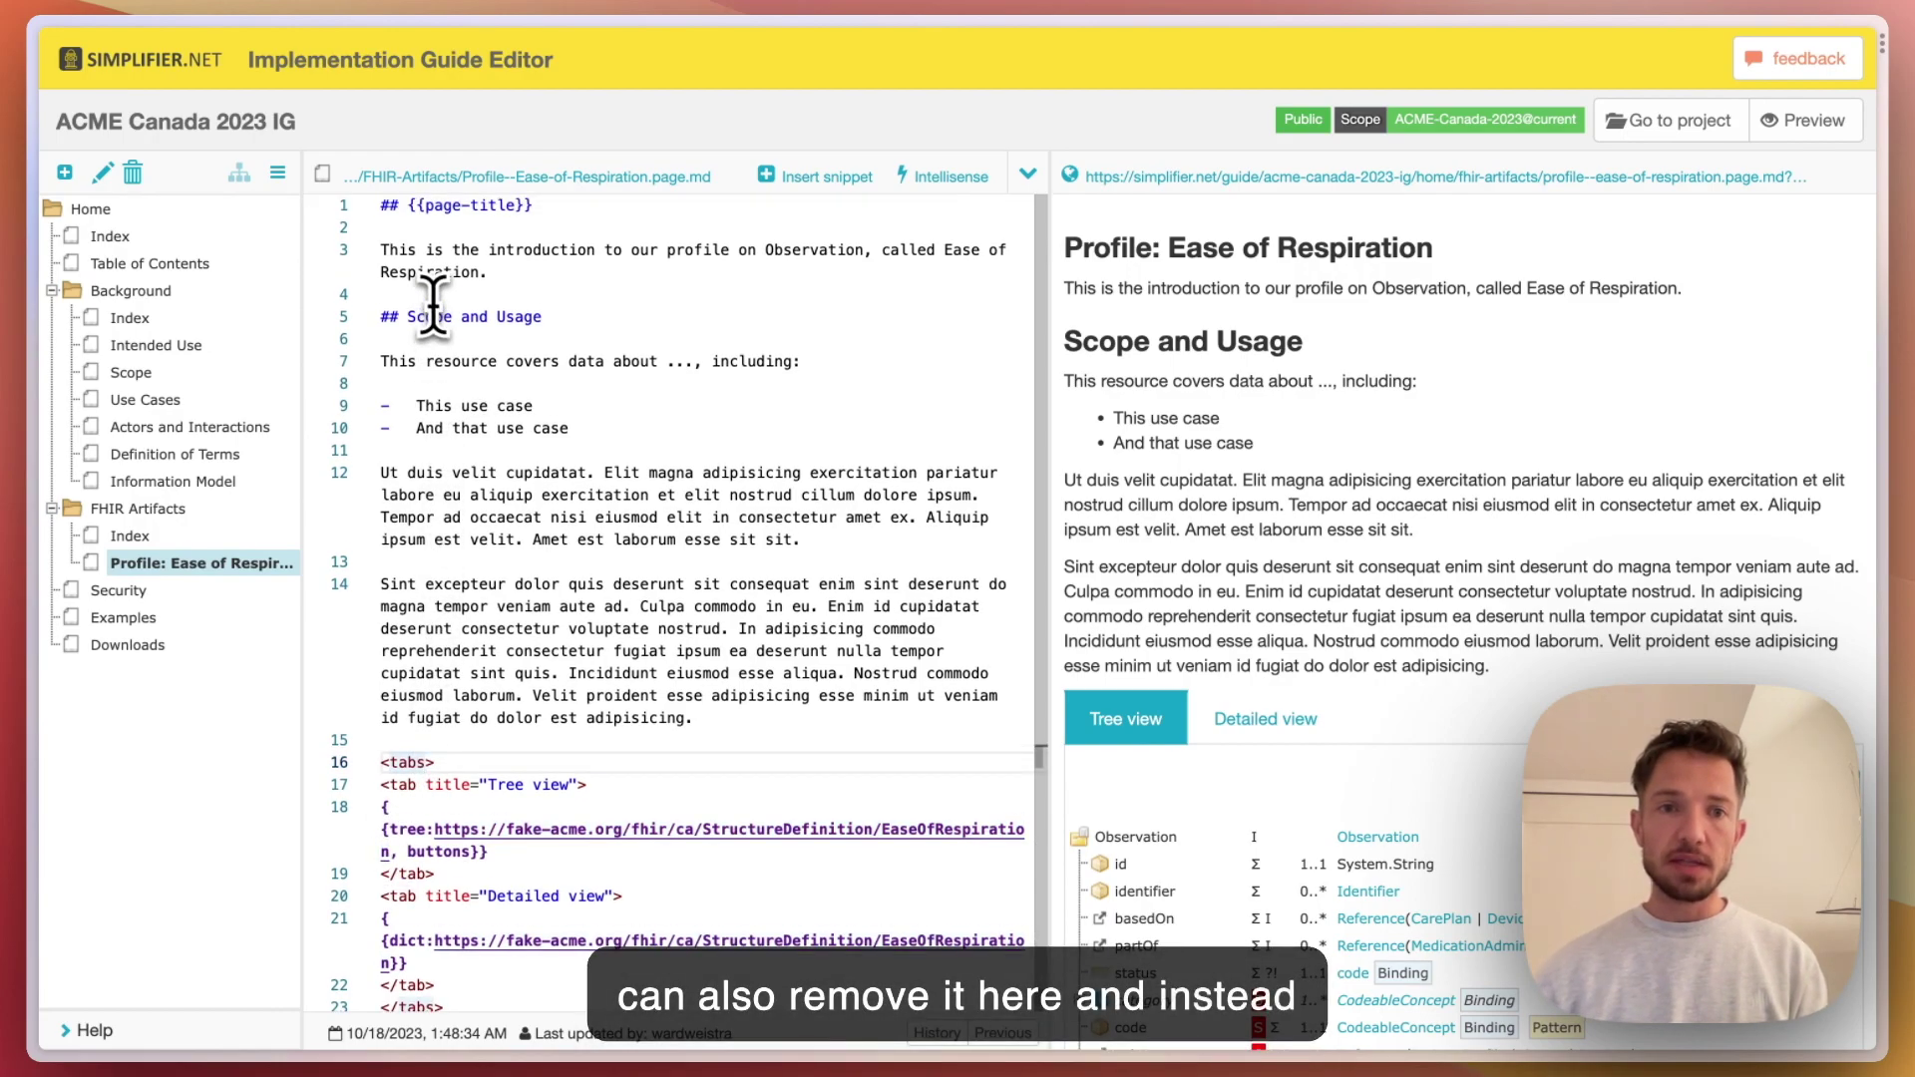
Insert a metadata block above the page title, made of two --- lines with an empty line between them
click(404, 208)
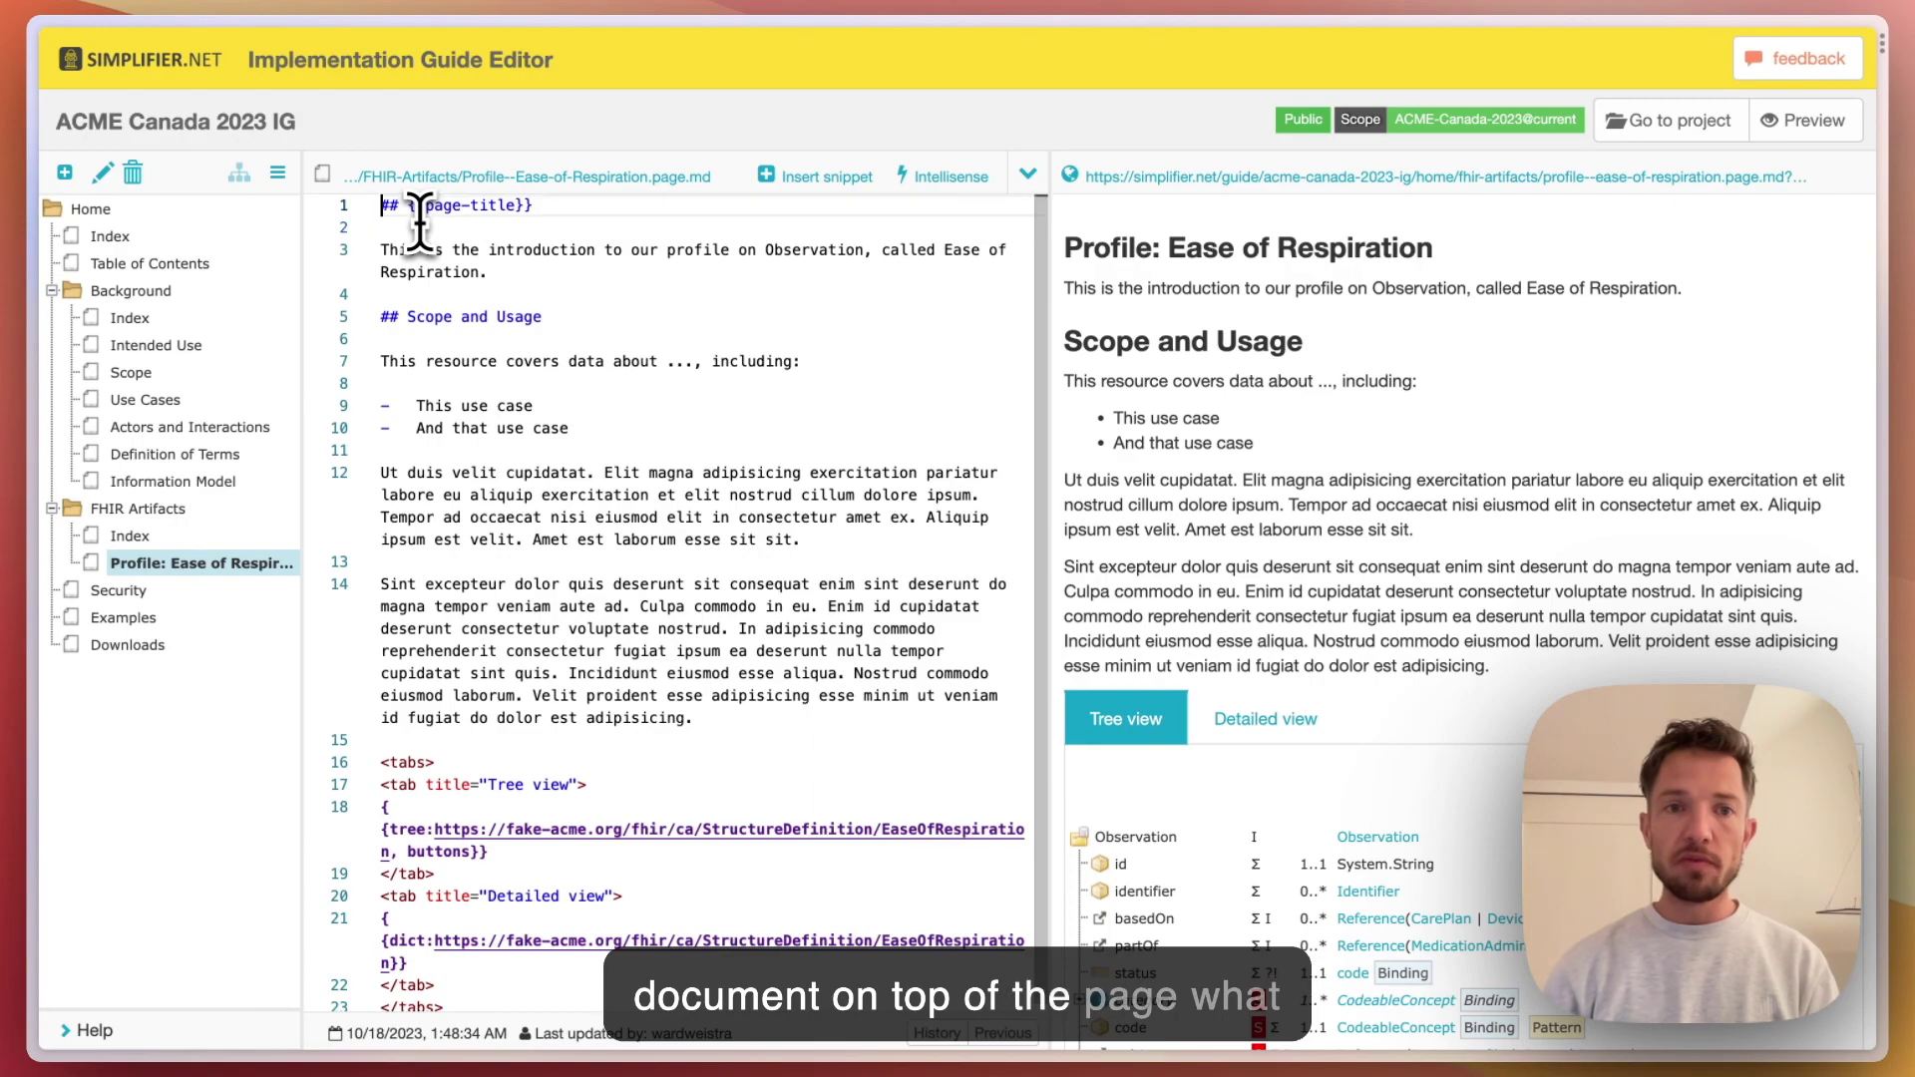
key(Return)
key(Return)
key(Up)
key(Up)
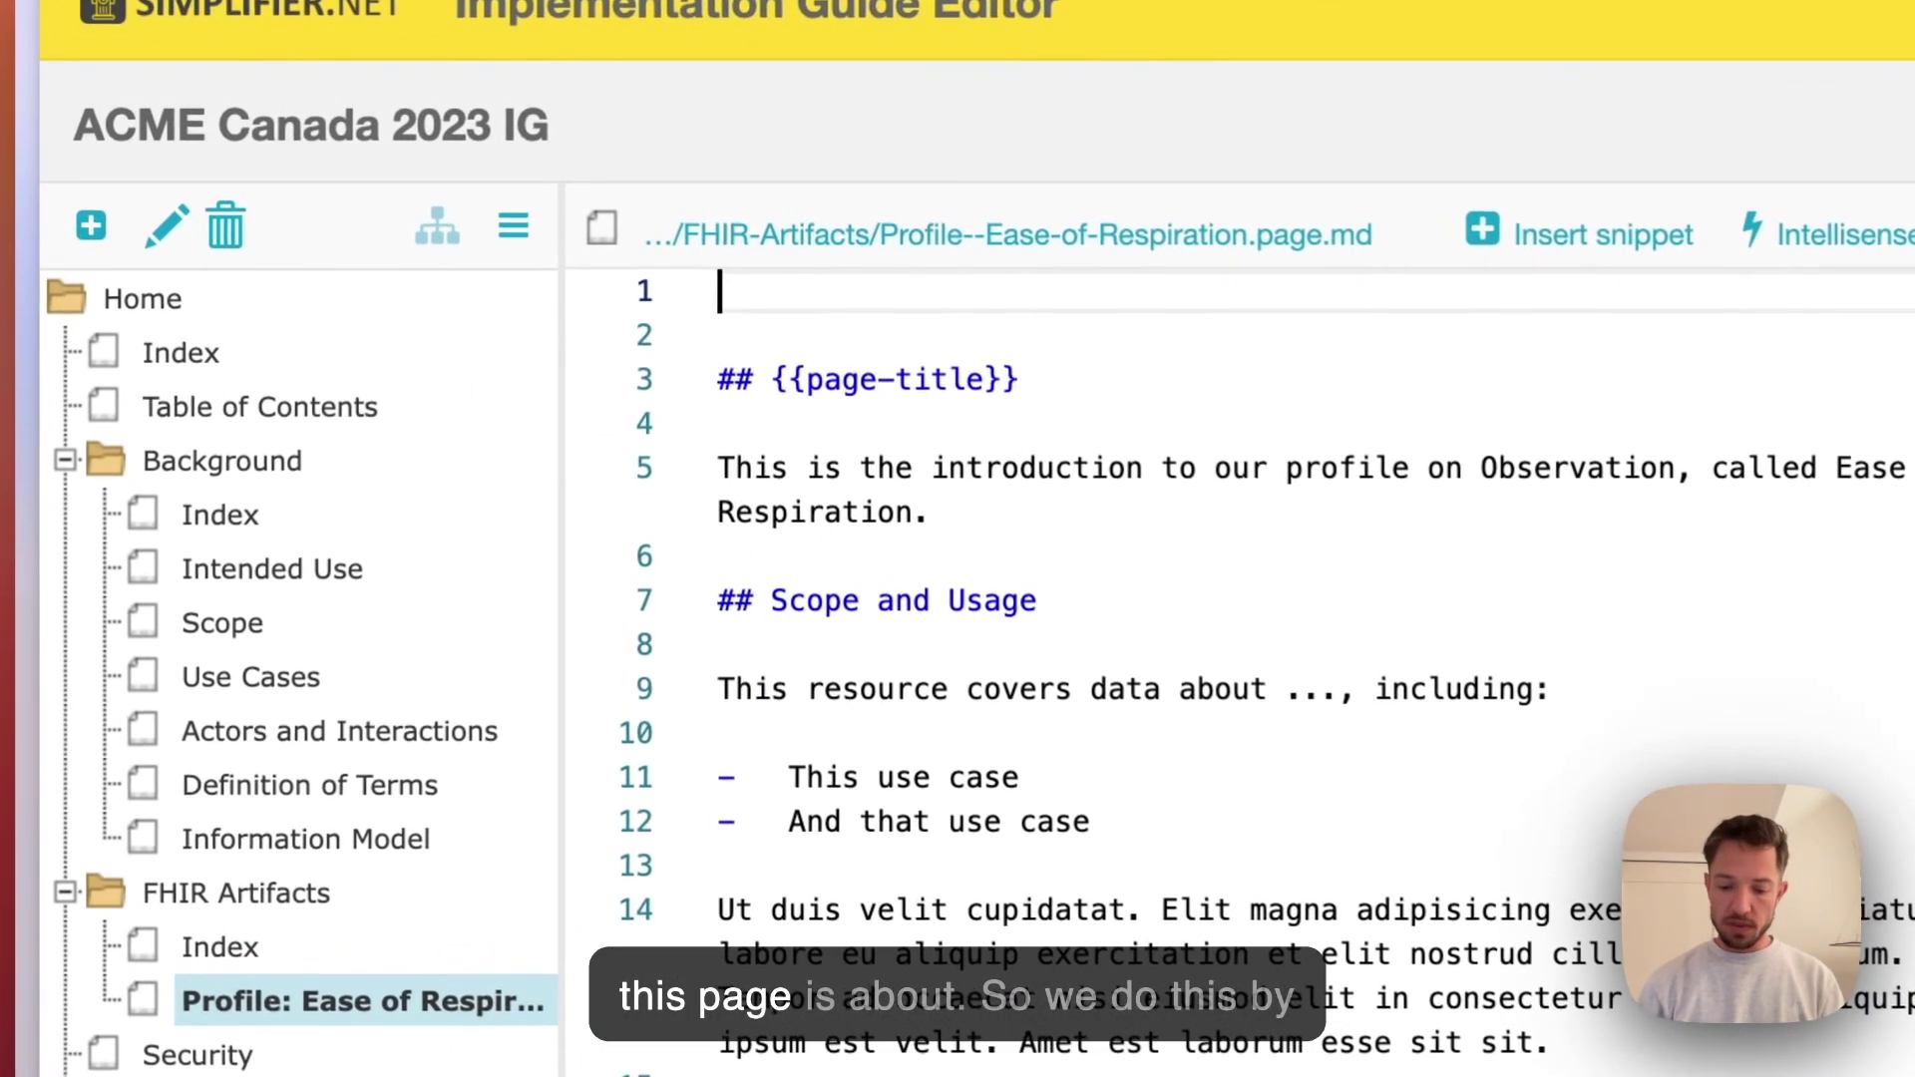
text(---)
key(Return)
key(Return)
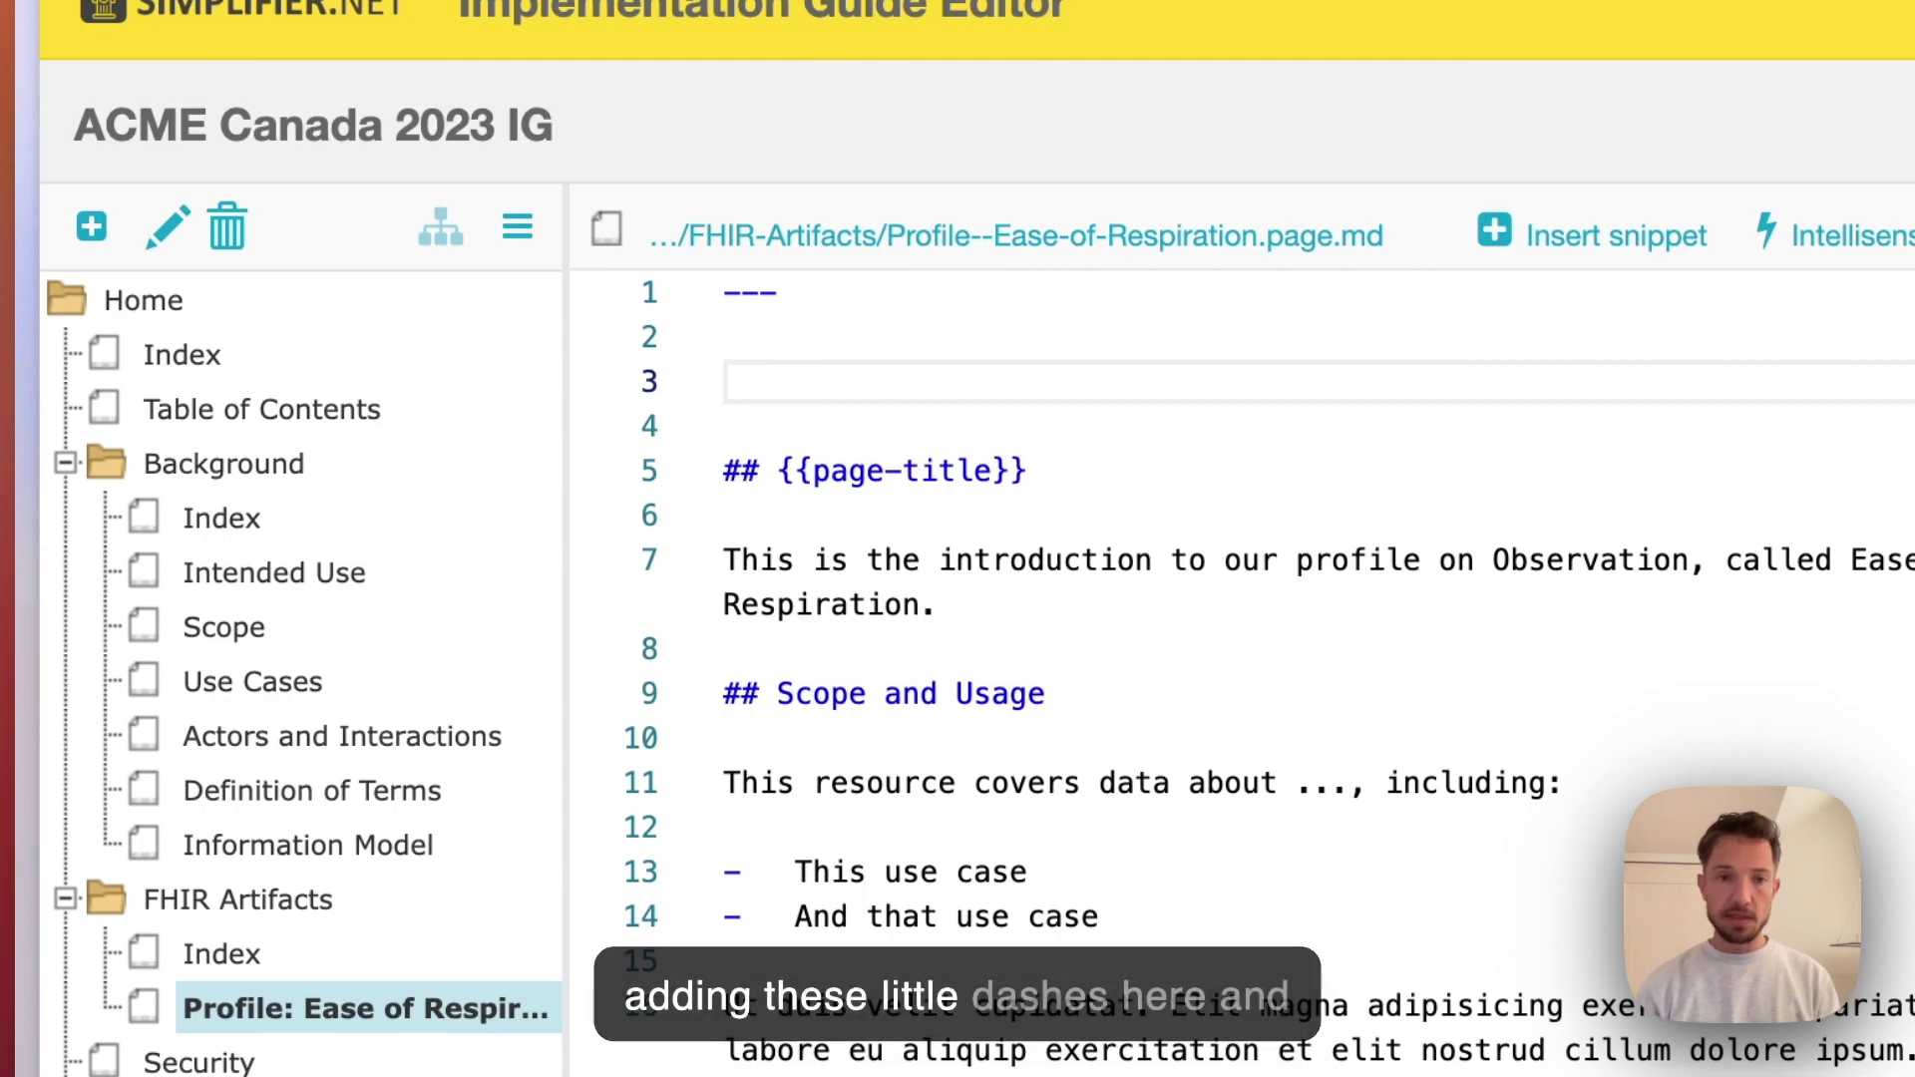
text(---)
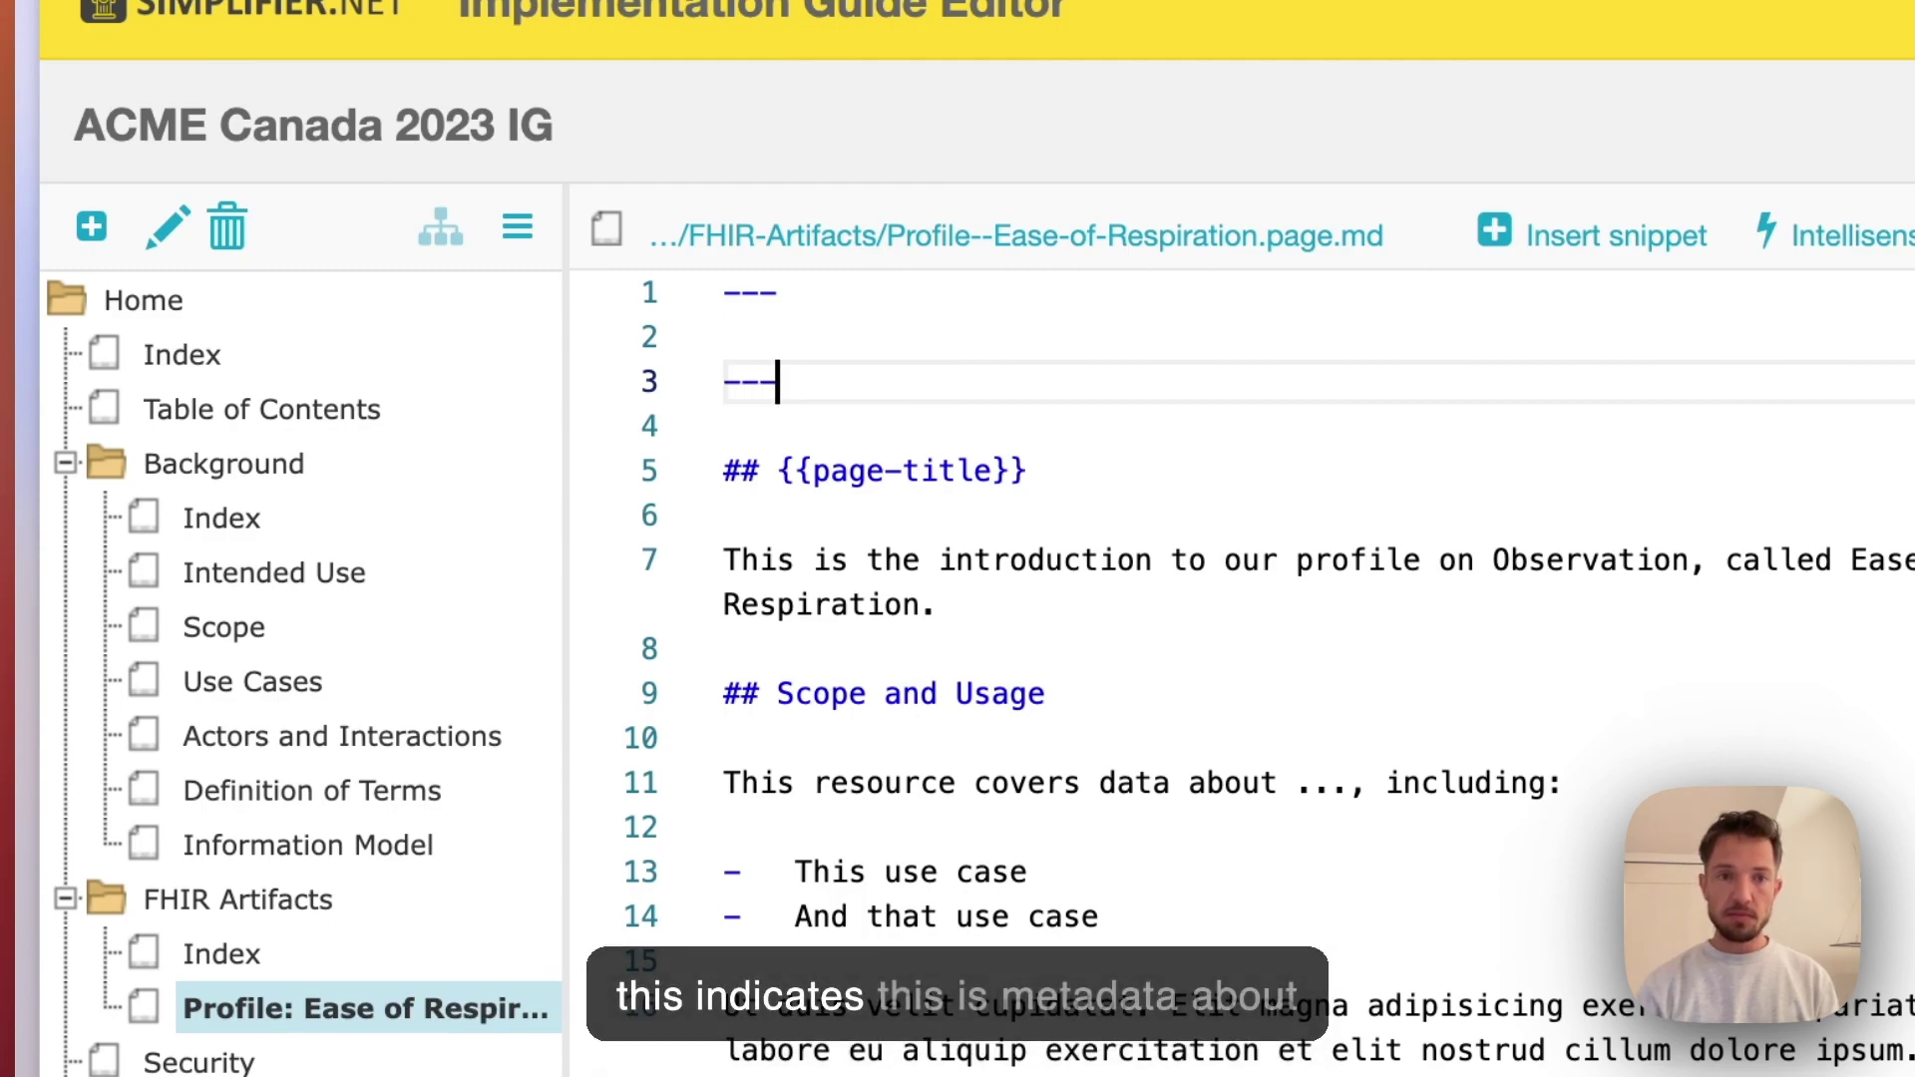
Enter name: EaseOfRespiration between the two --- lines of the metadata block
click(725, 337)
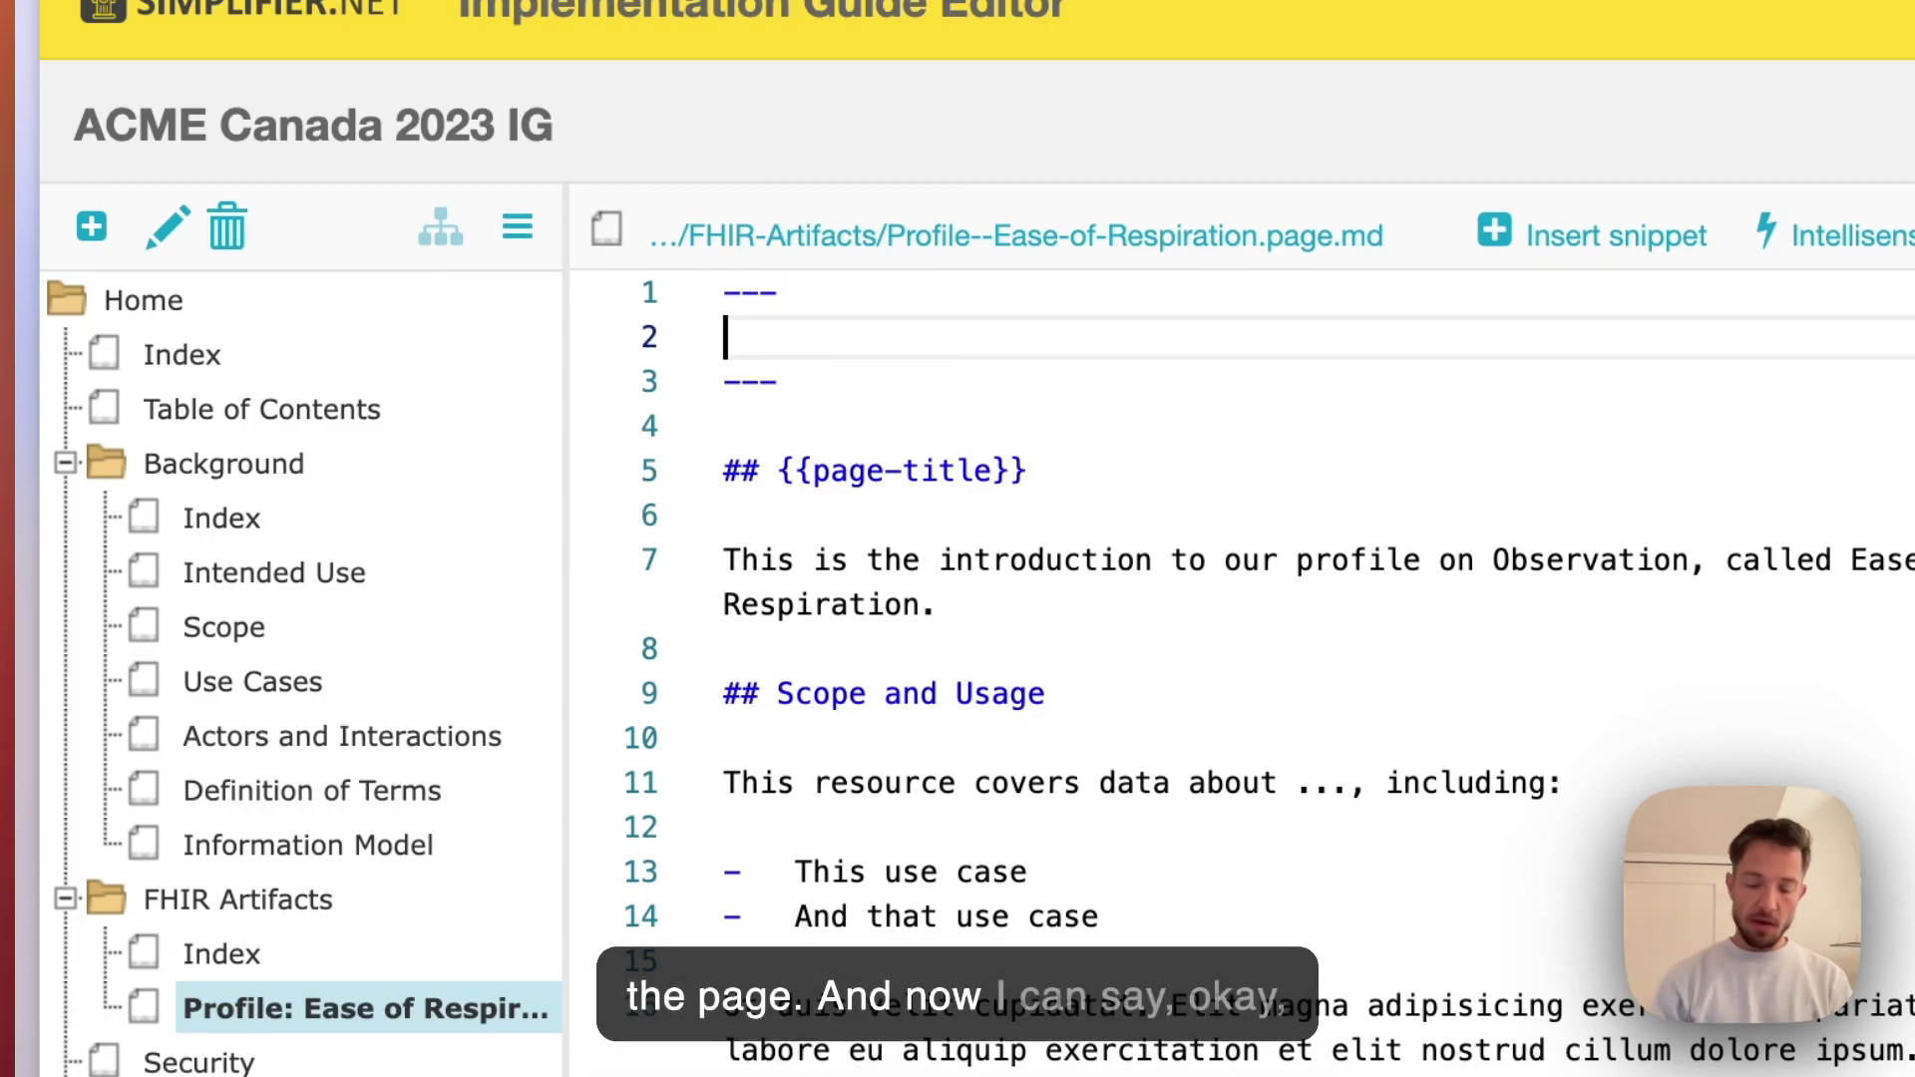
text(name:)
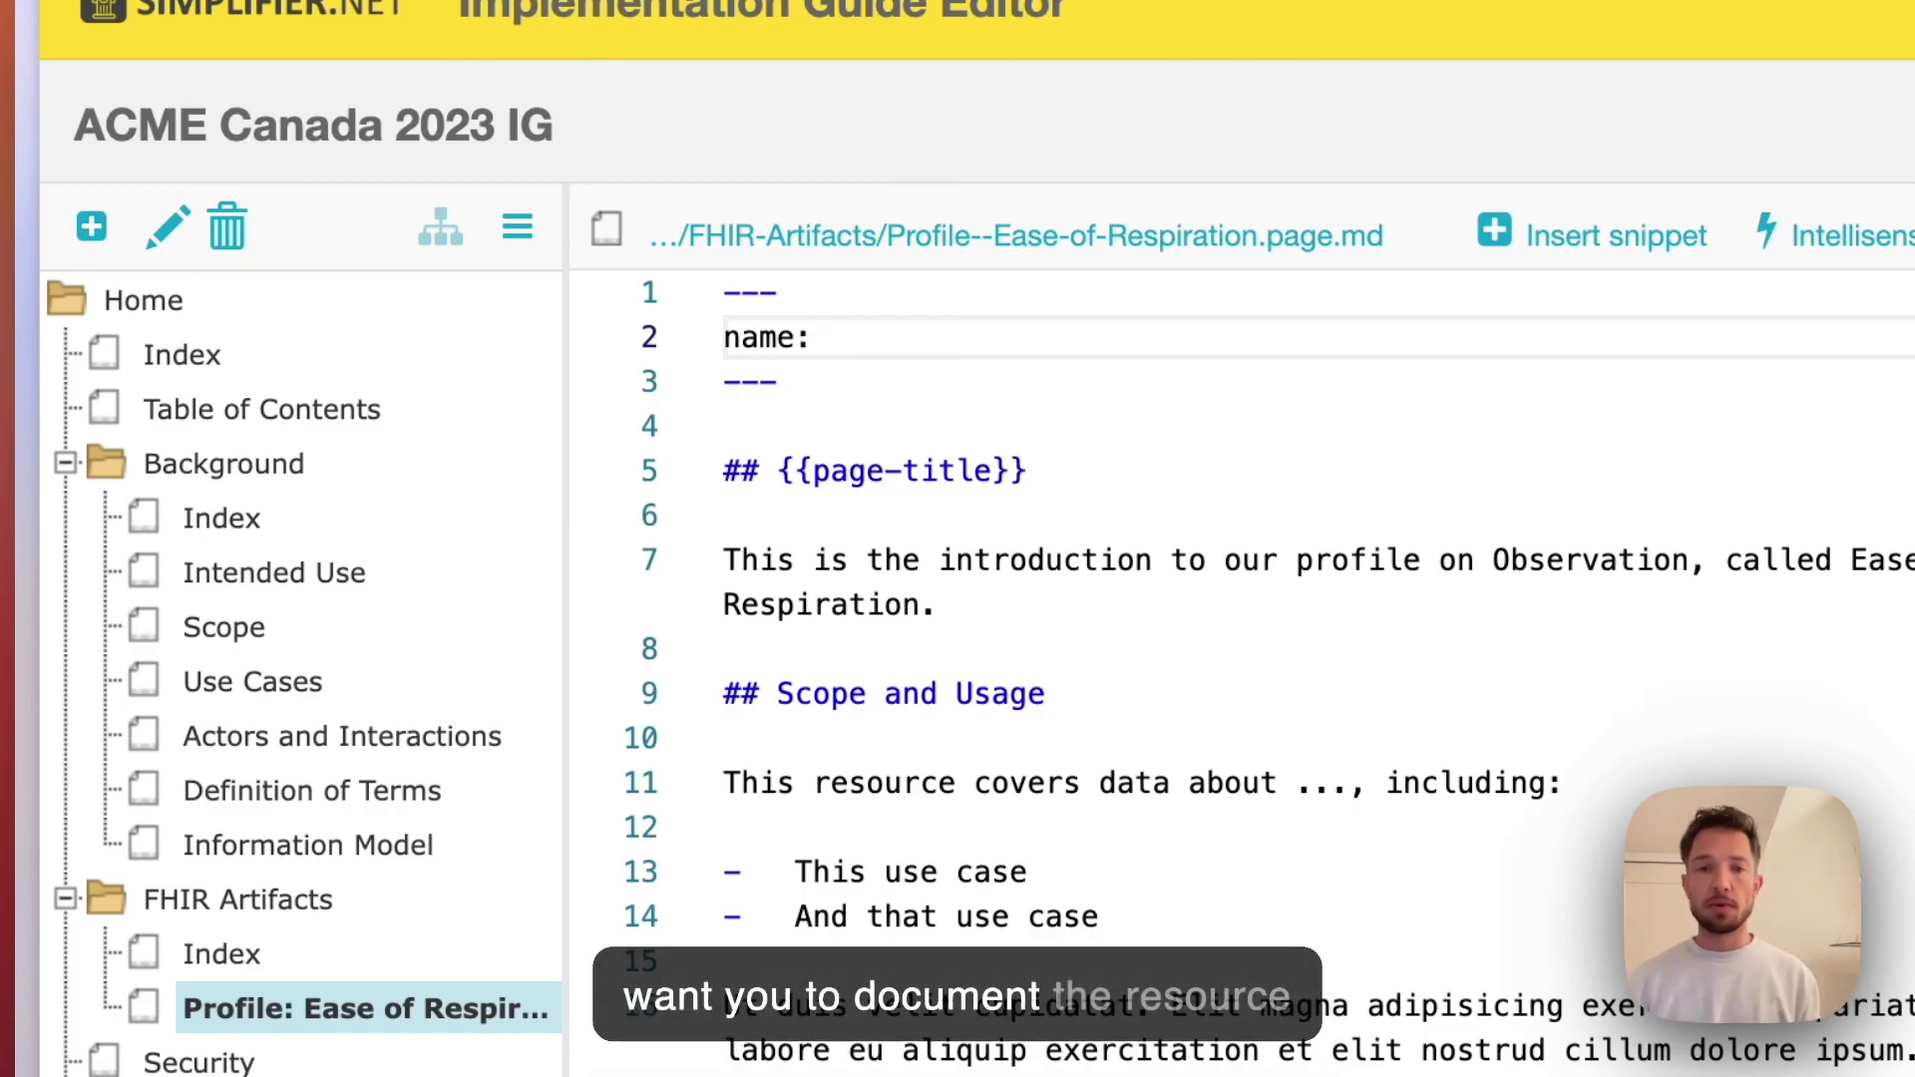
text( Ease)
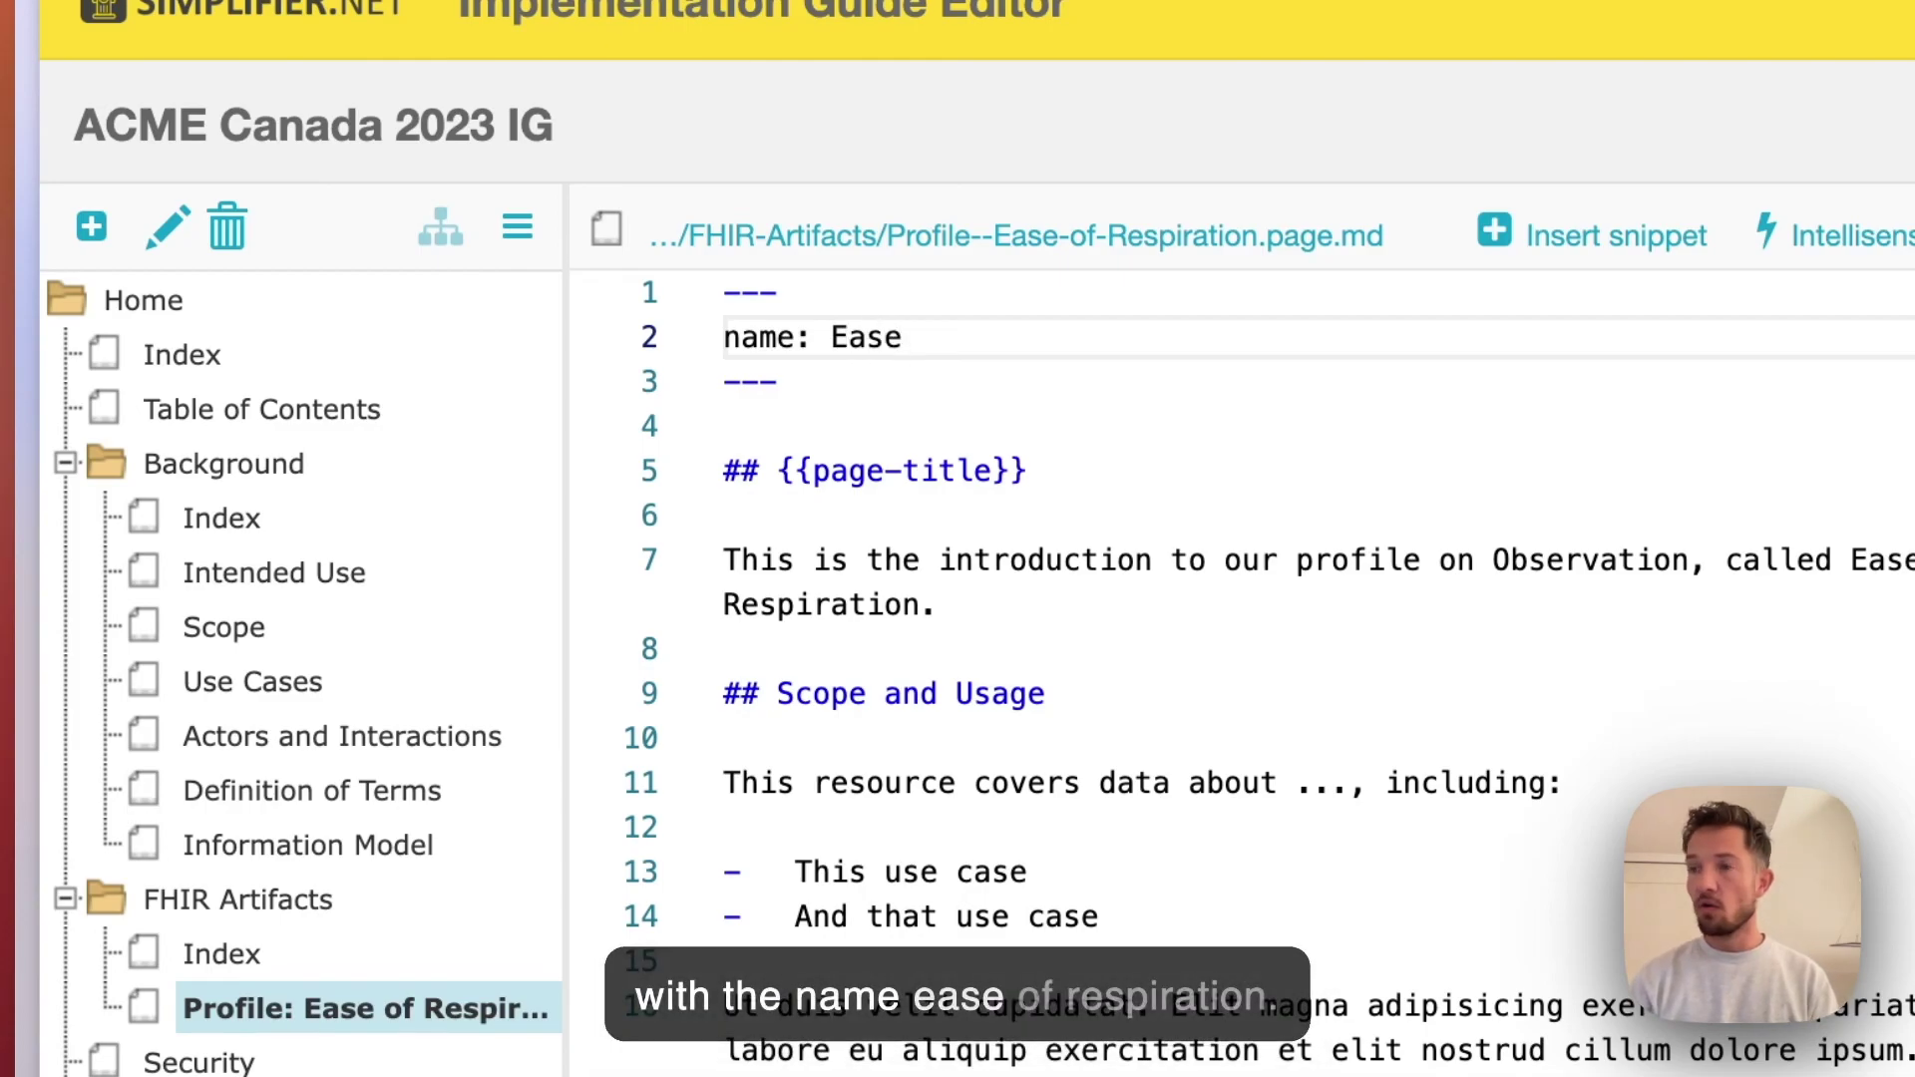
text(OfRespi)
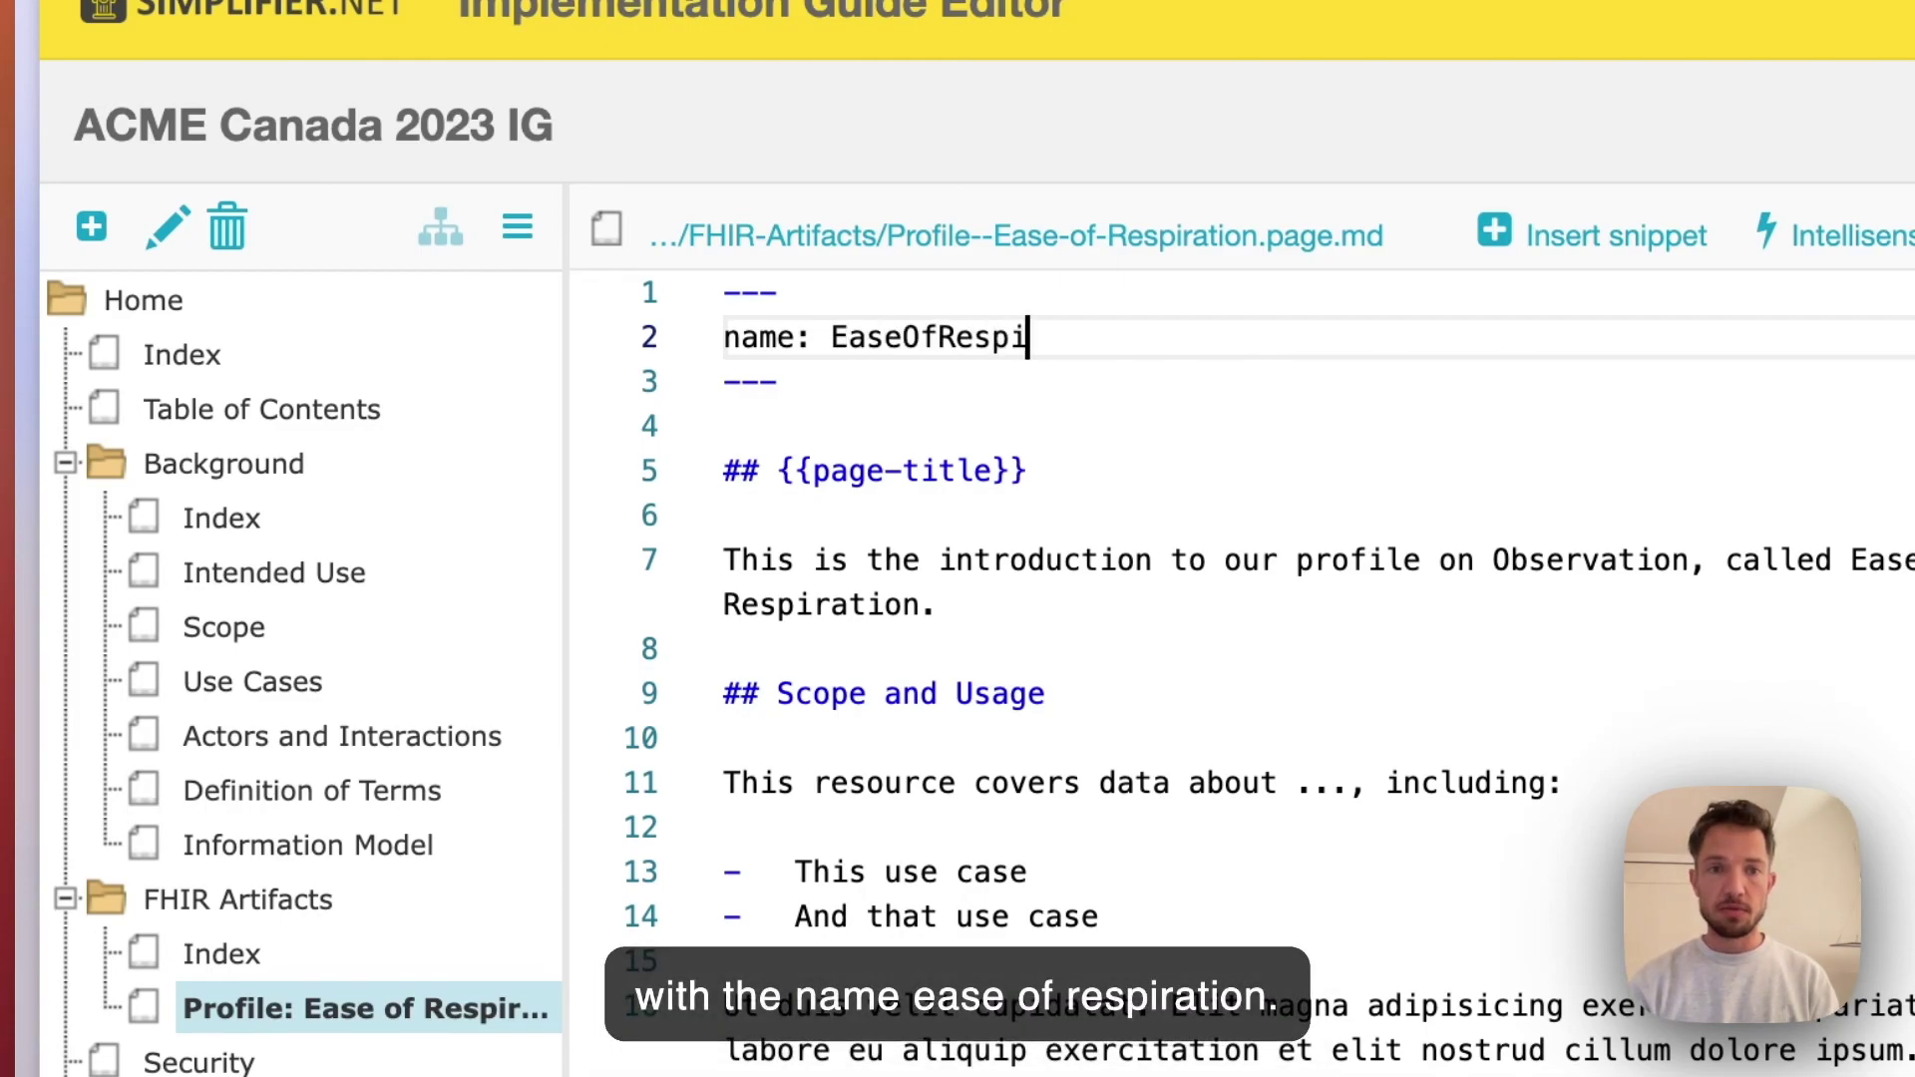
text(ration)
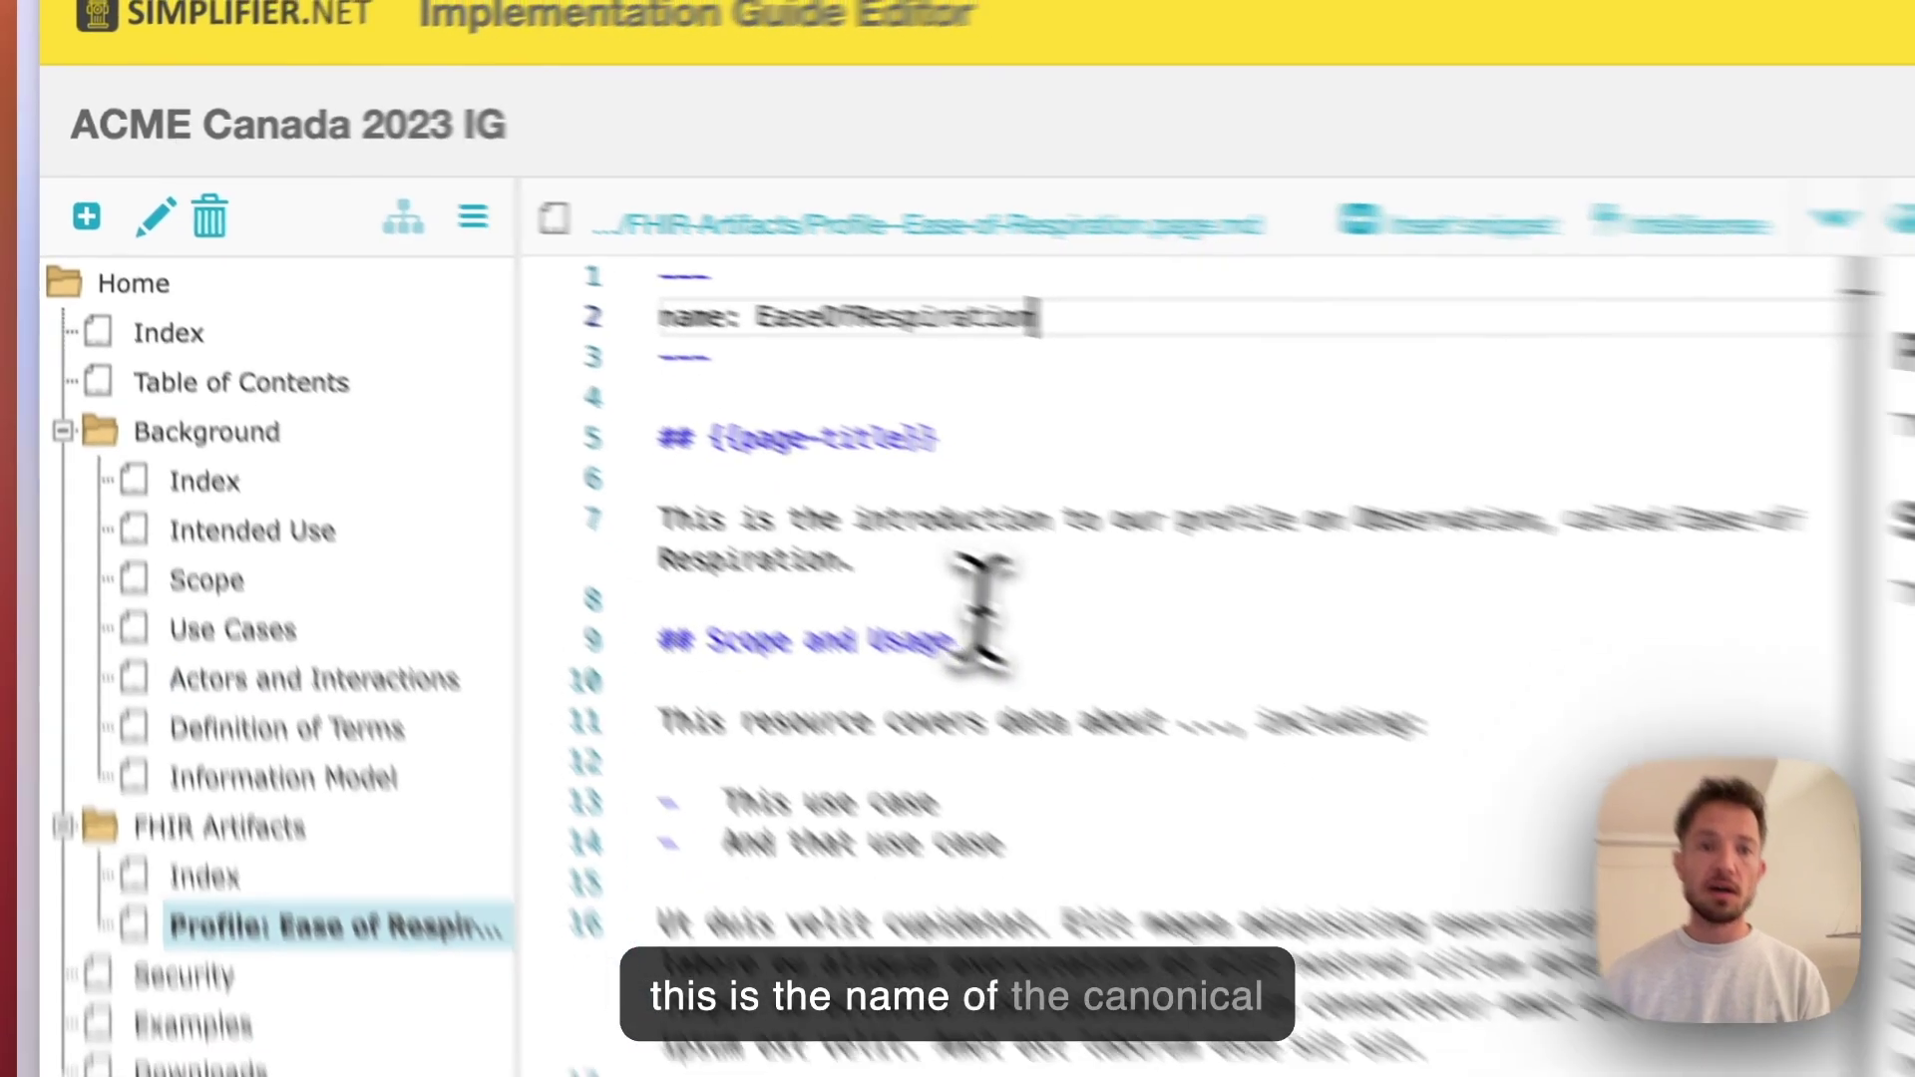
Remove the canonical URL from the tree widget so it reads {{tree, buttons}}
scroll(983, 608, down, 2)
scroll(1097, 598, up, 2)
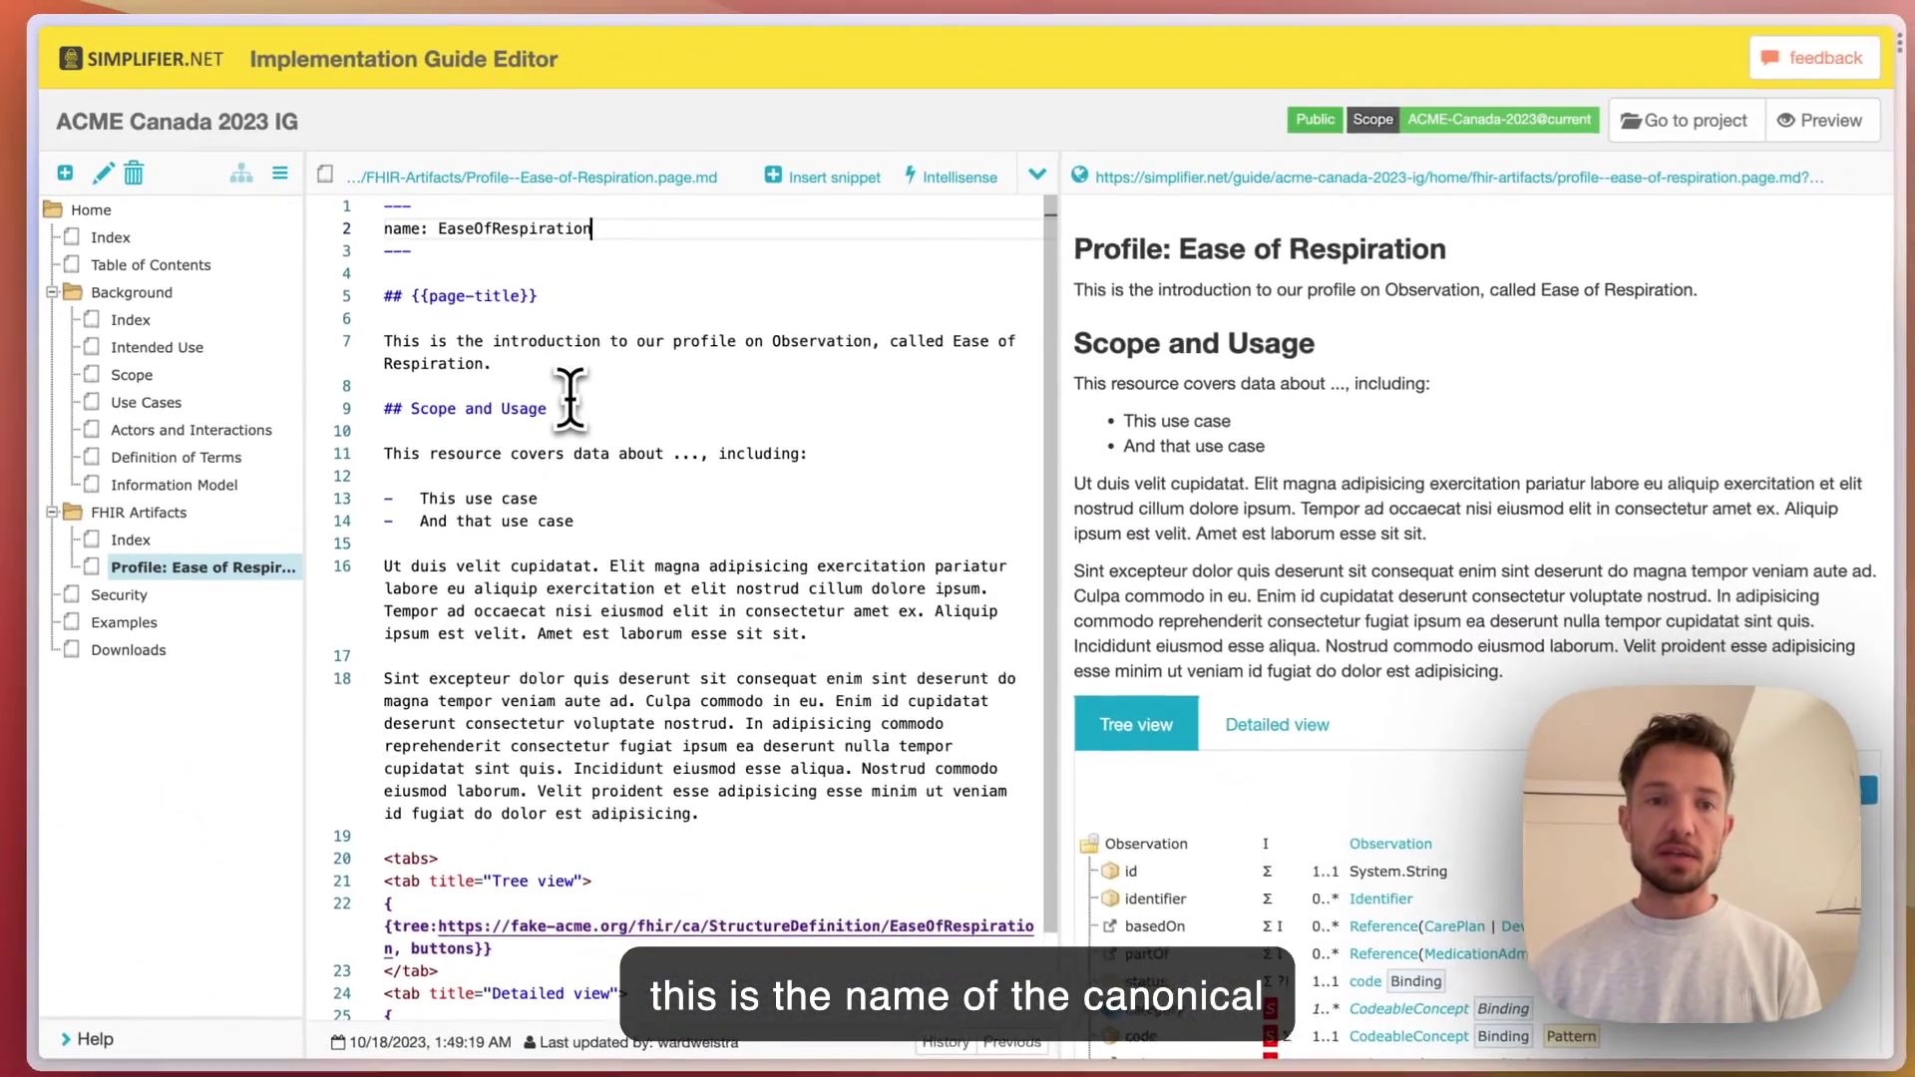
scroll(1357, 559, down, 2)
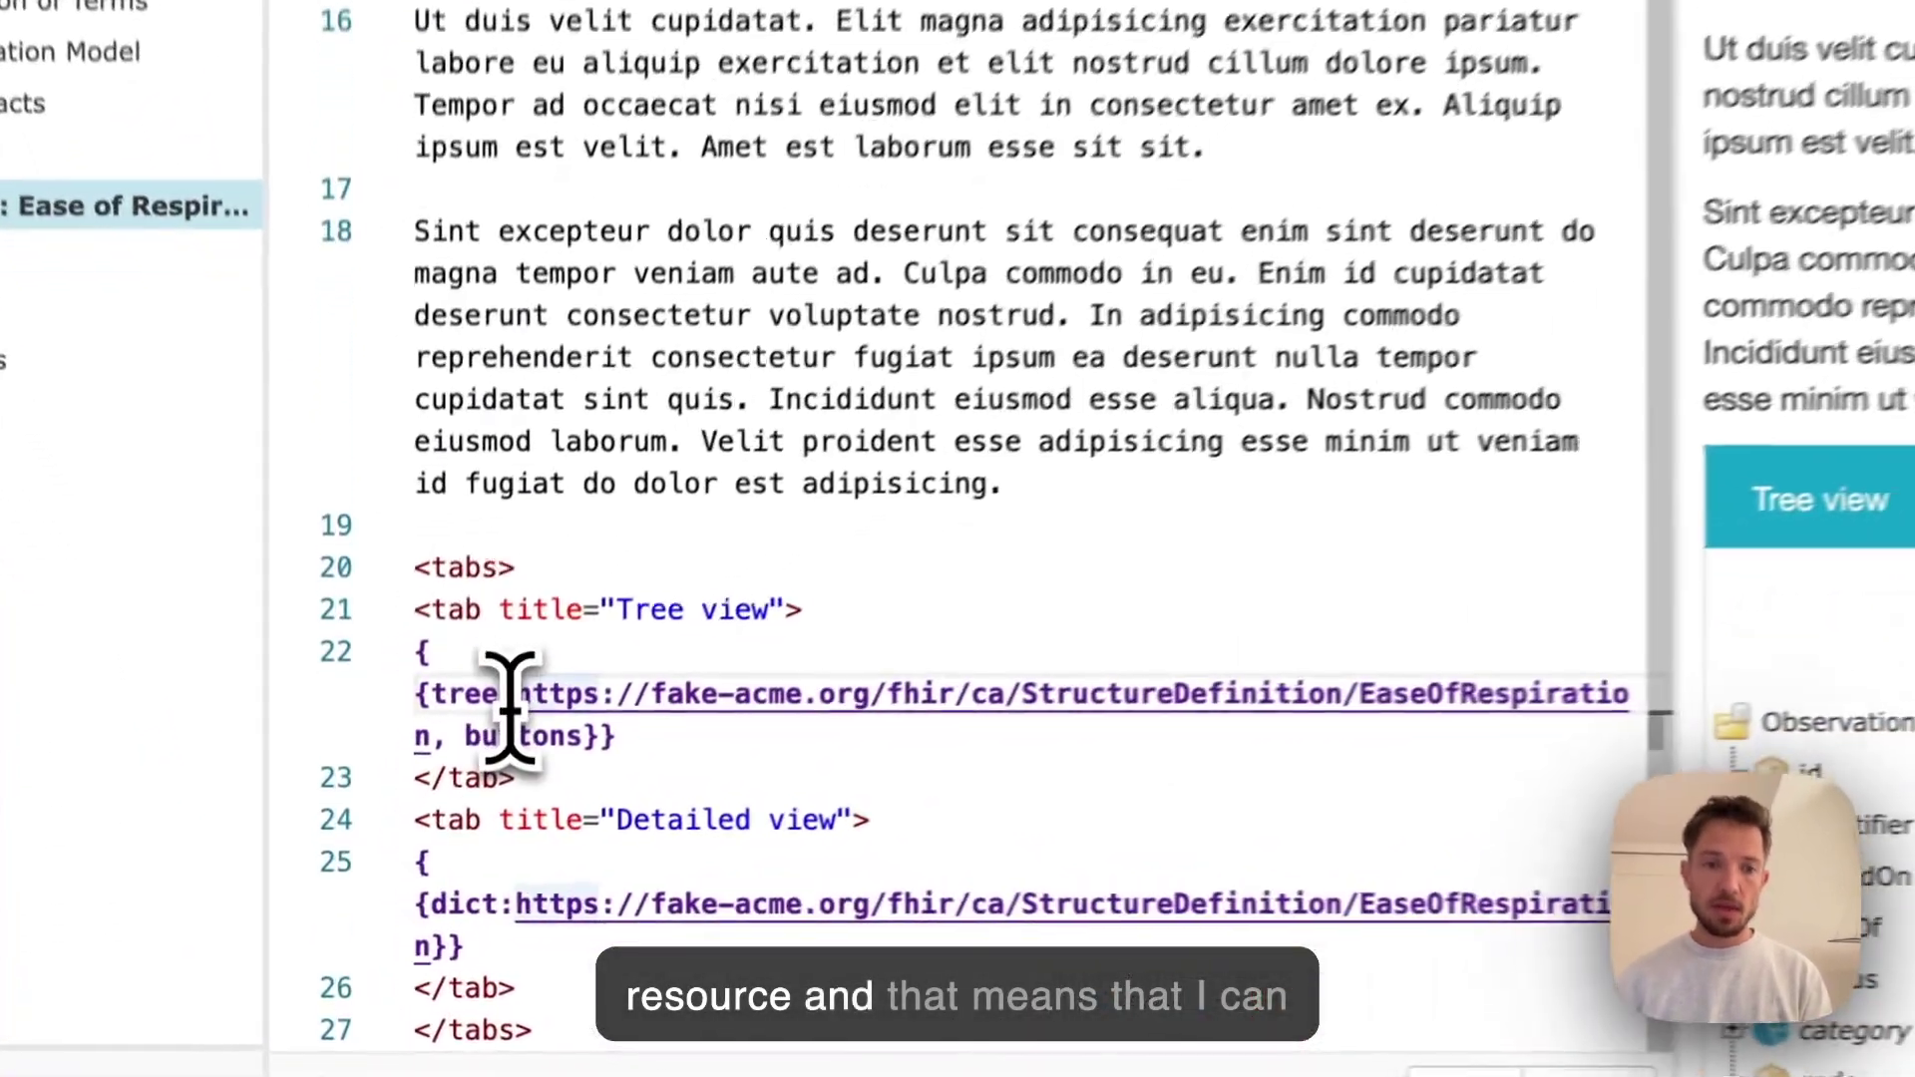
drag(518, 688, 439, 720)
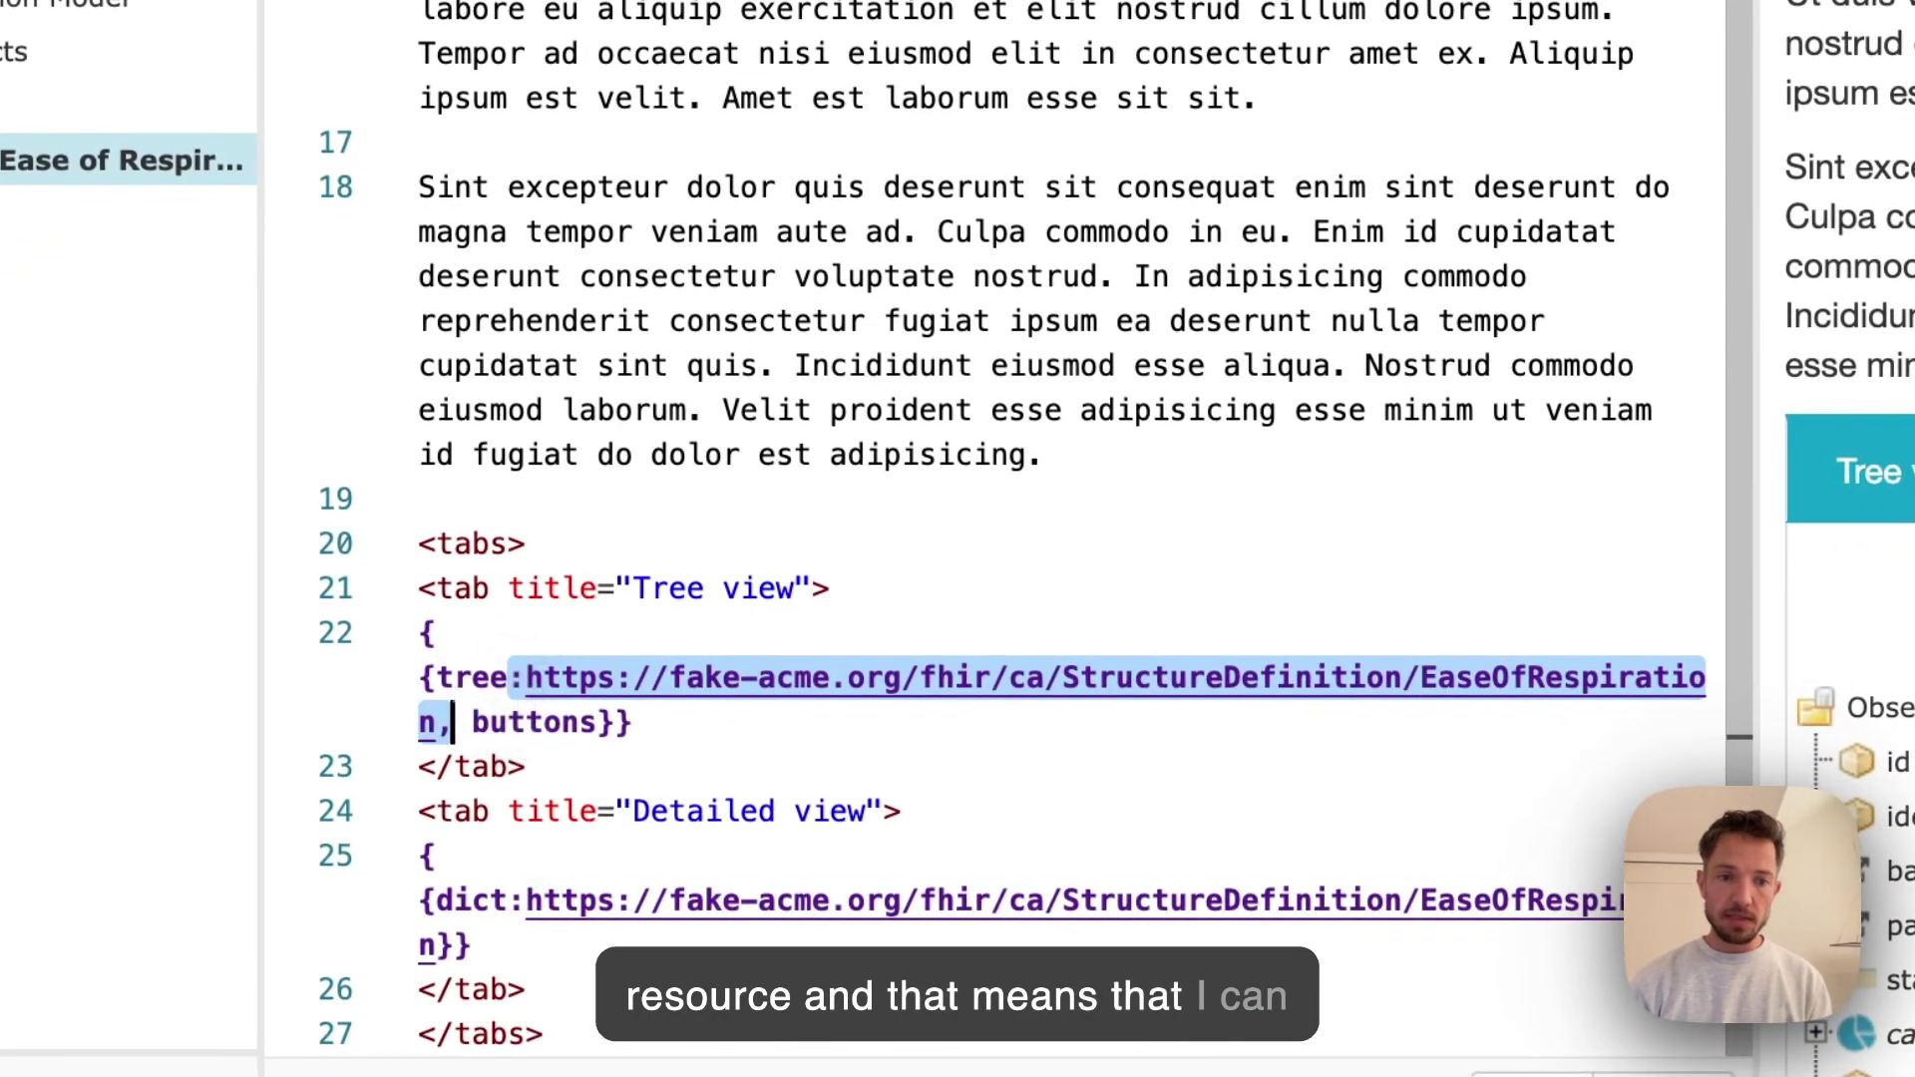
key(BackSpace)
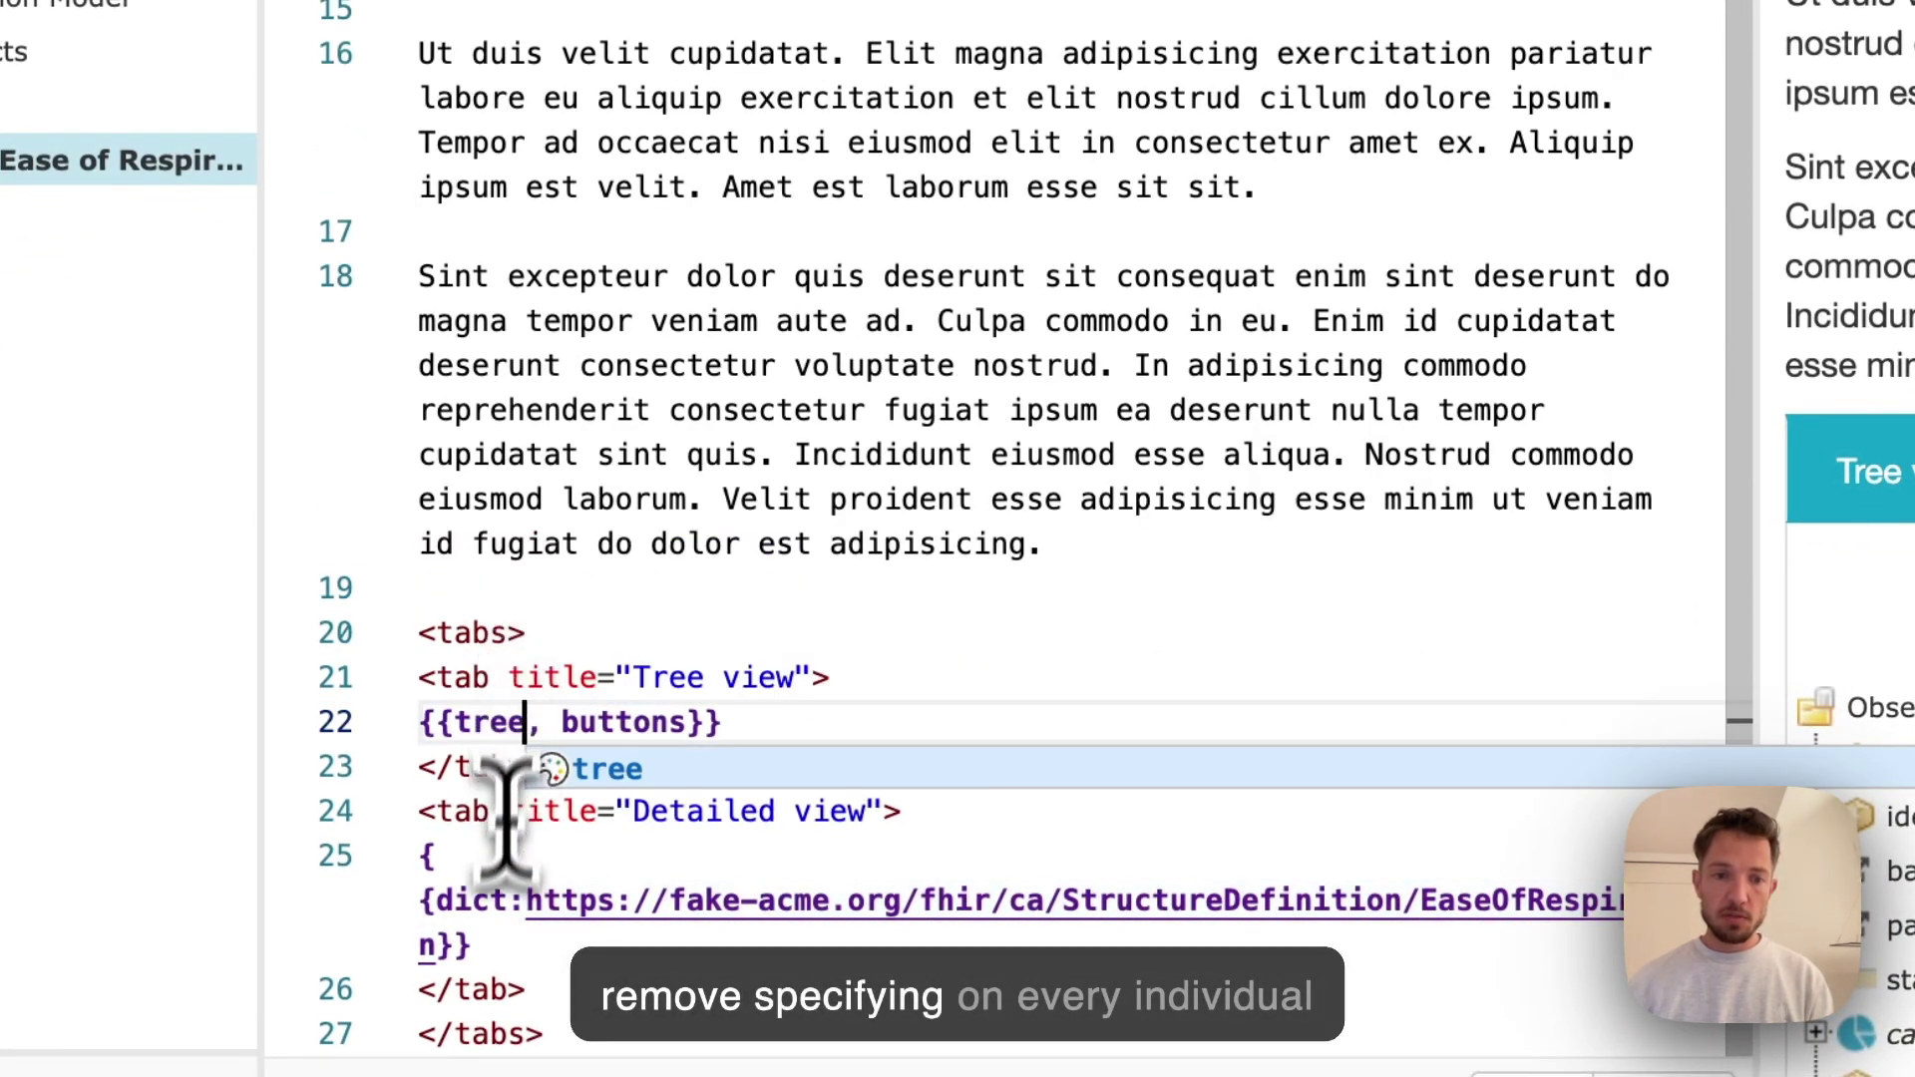
Remove the canonical URL from the dict widget so it reads {{dict}}, and save the page
click(526, 897)
double_click(522, 903)
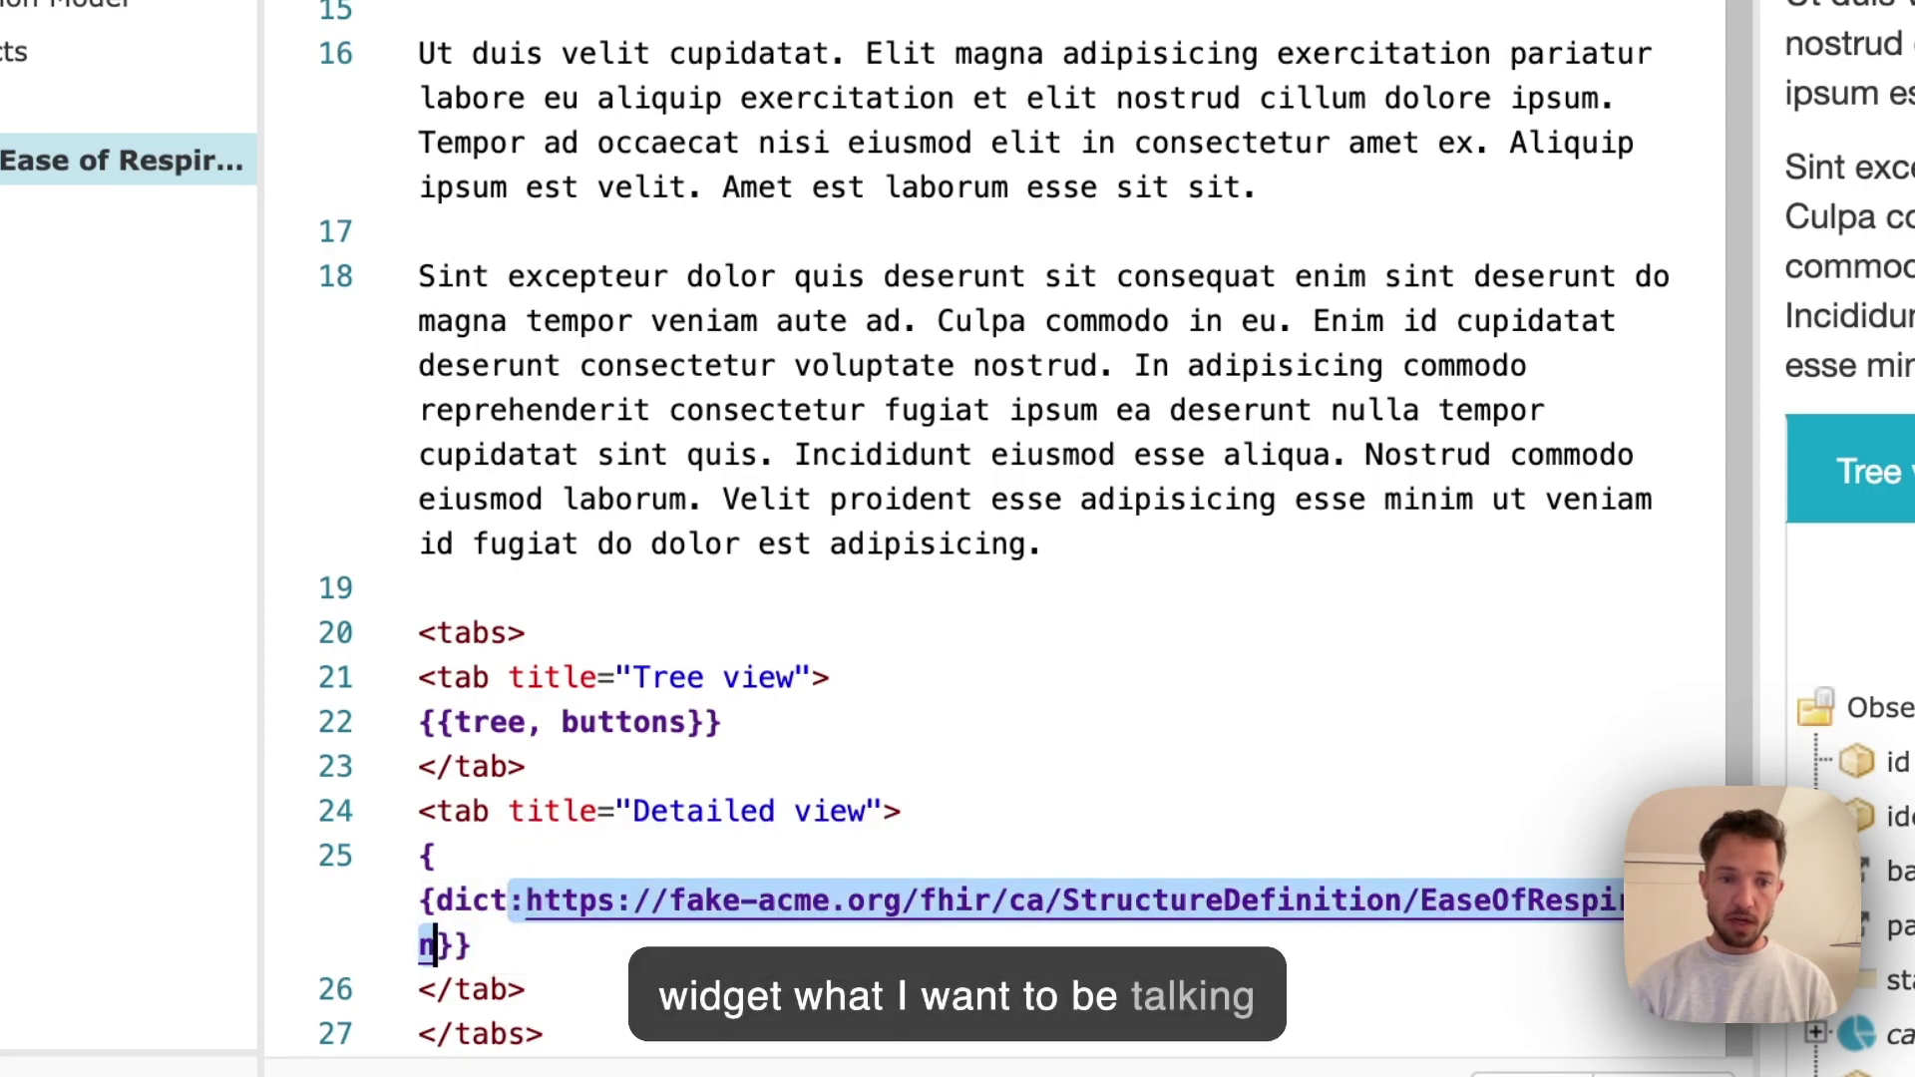
key(BackSpace)
key(ctrl+Return)
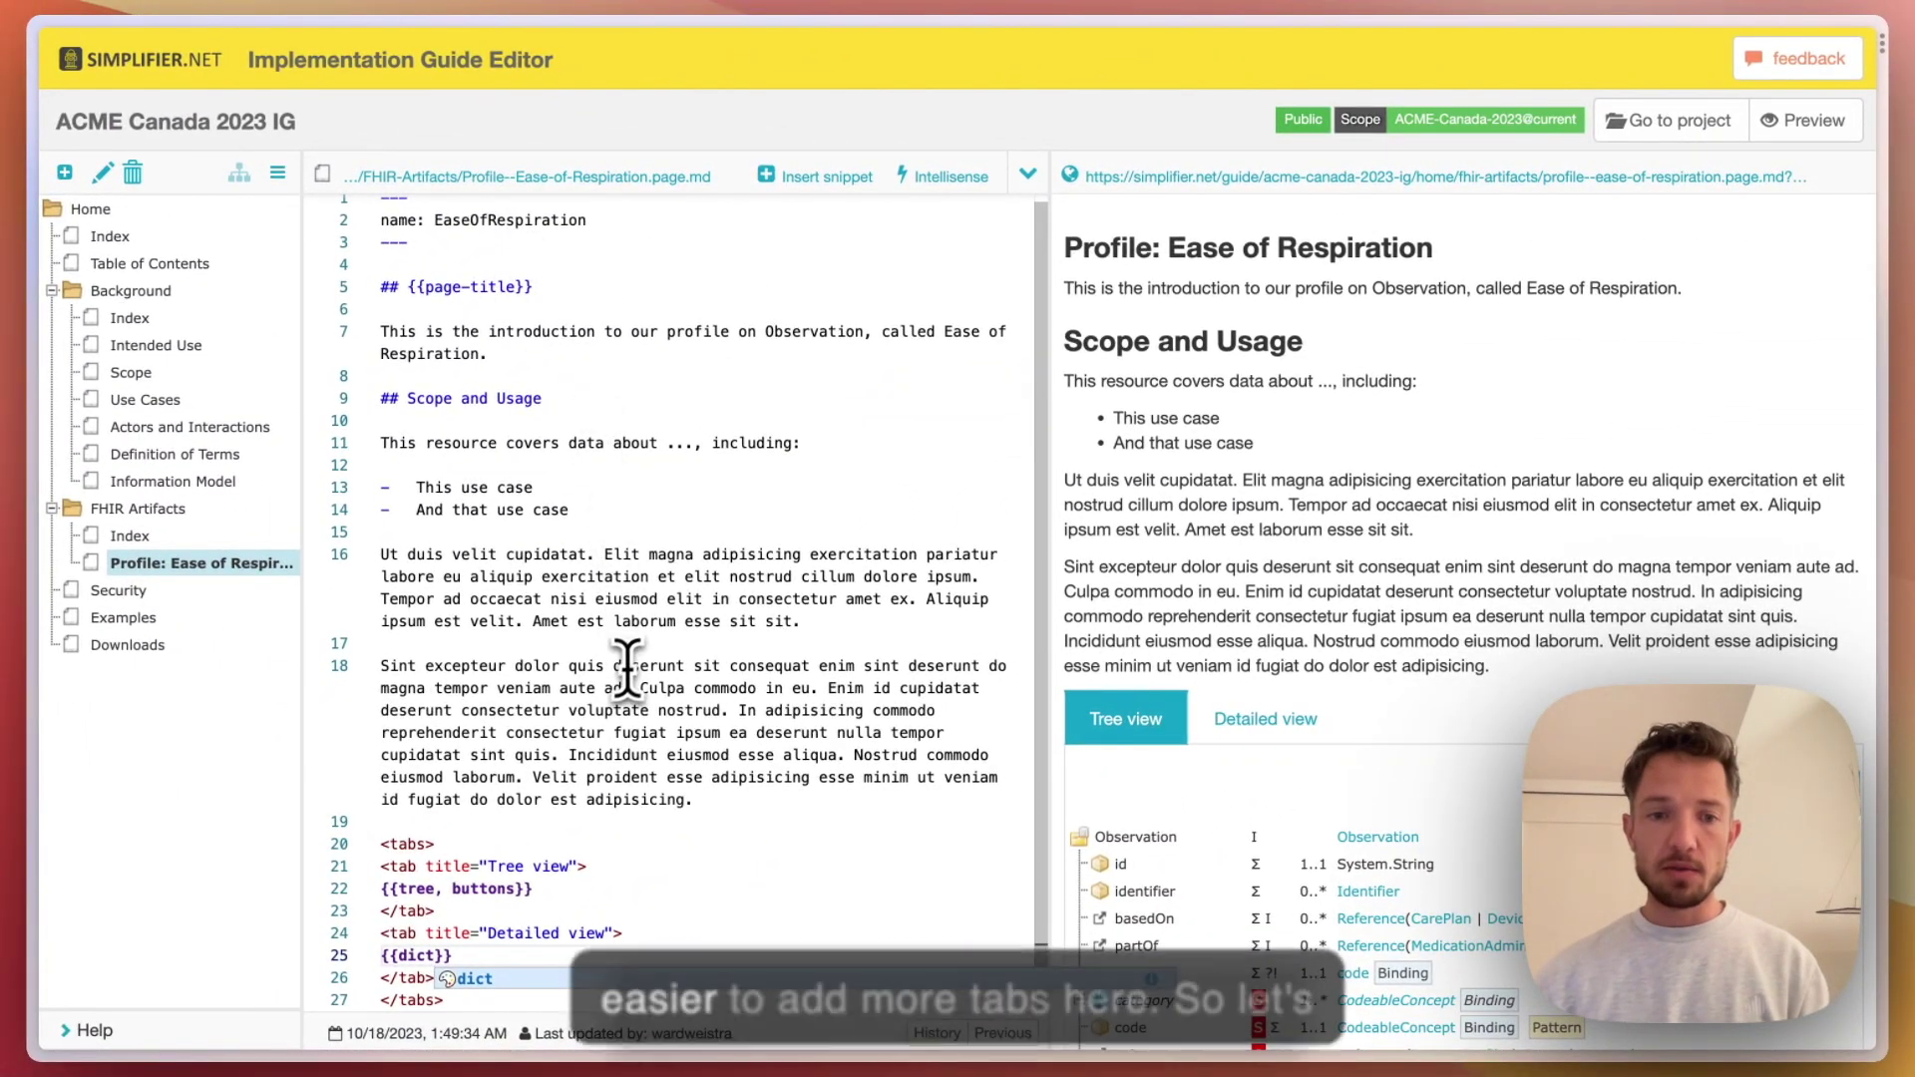
click(603, 754)
Duplicate the whole "Detailed view" tab block with its {{dict}} widget twice directly below the original, inside the tabs block
click(437, 975)
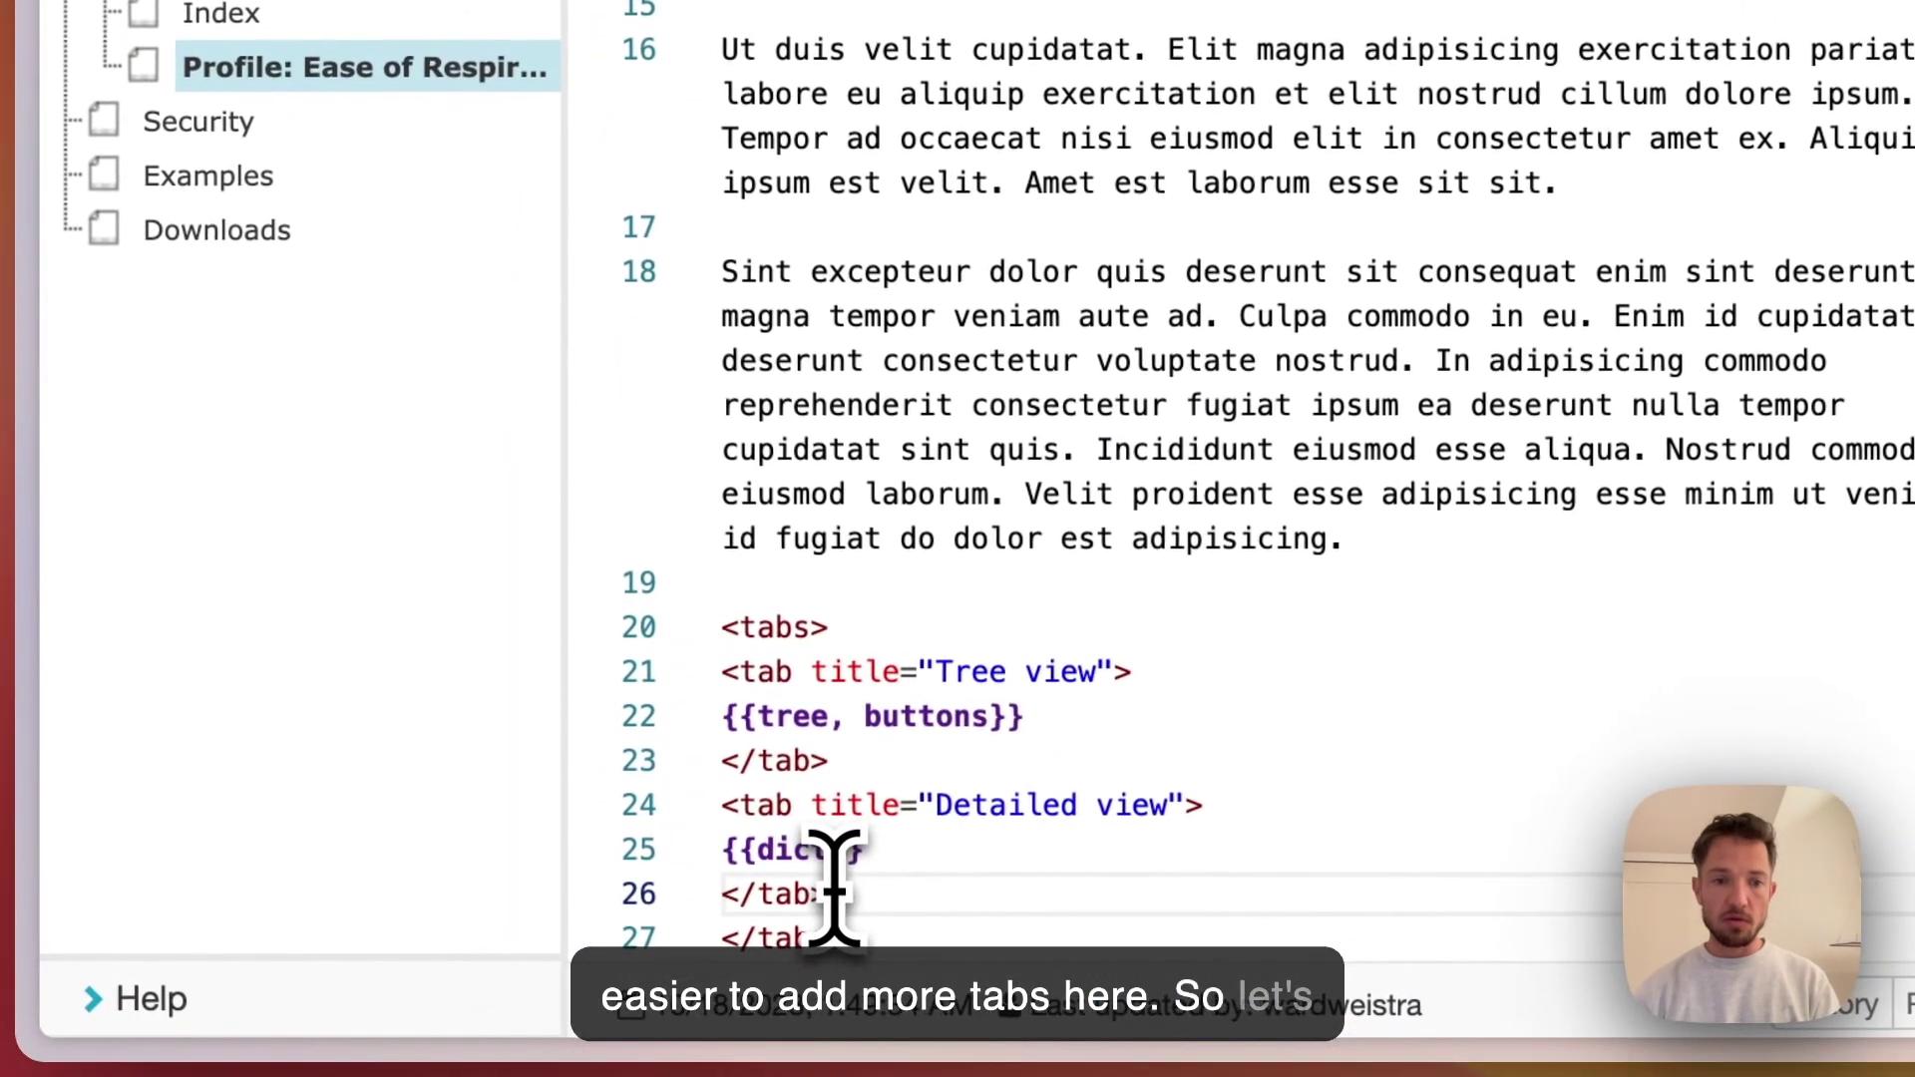
key(Return)
key(Up)
key(Up)
key(Up)
key(shift+Down)
key(shift+Down)
key(ctrl+Right)
key(ctrl+shift+Right)
key(shift+alt+Right)
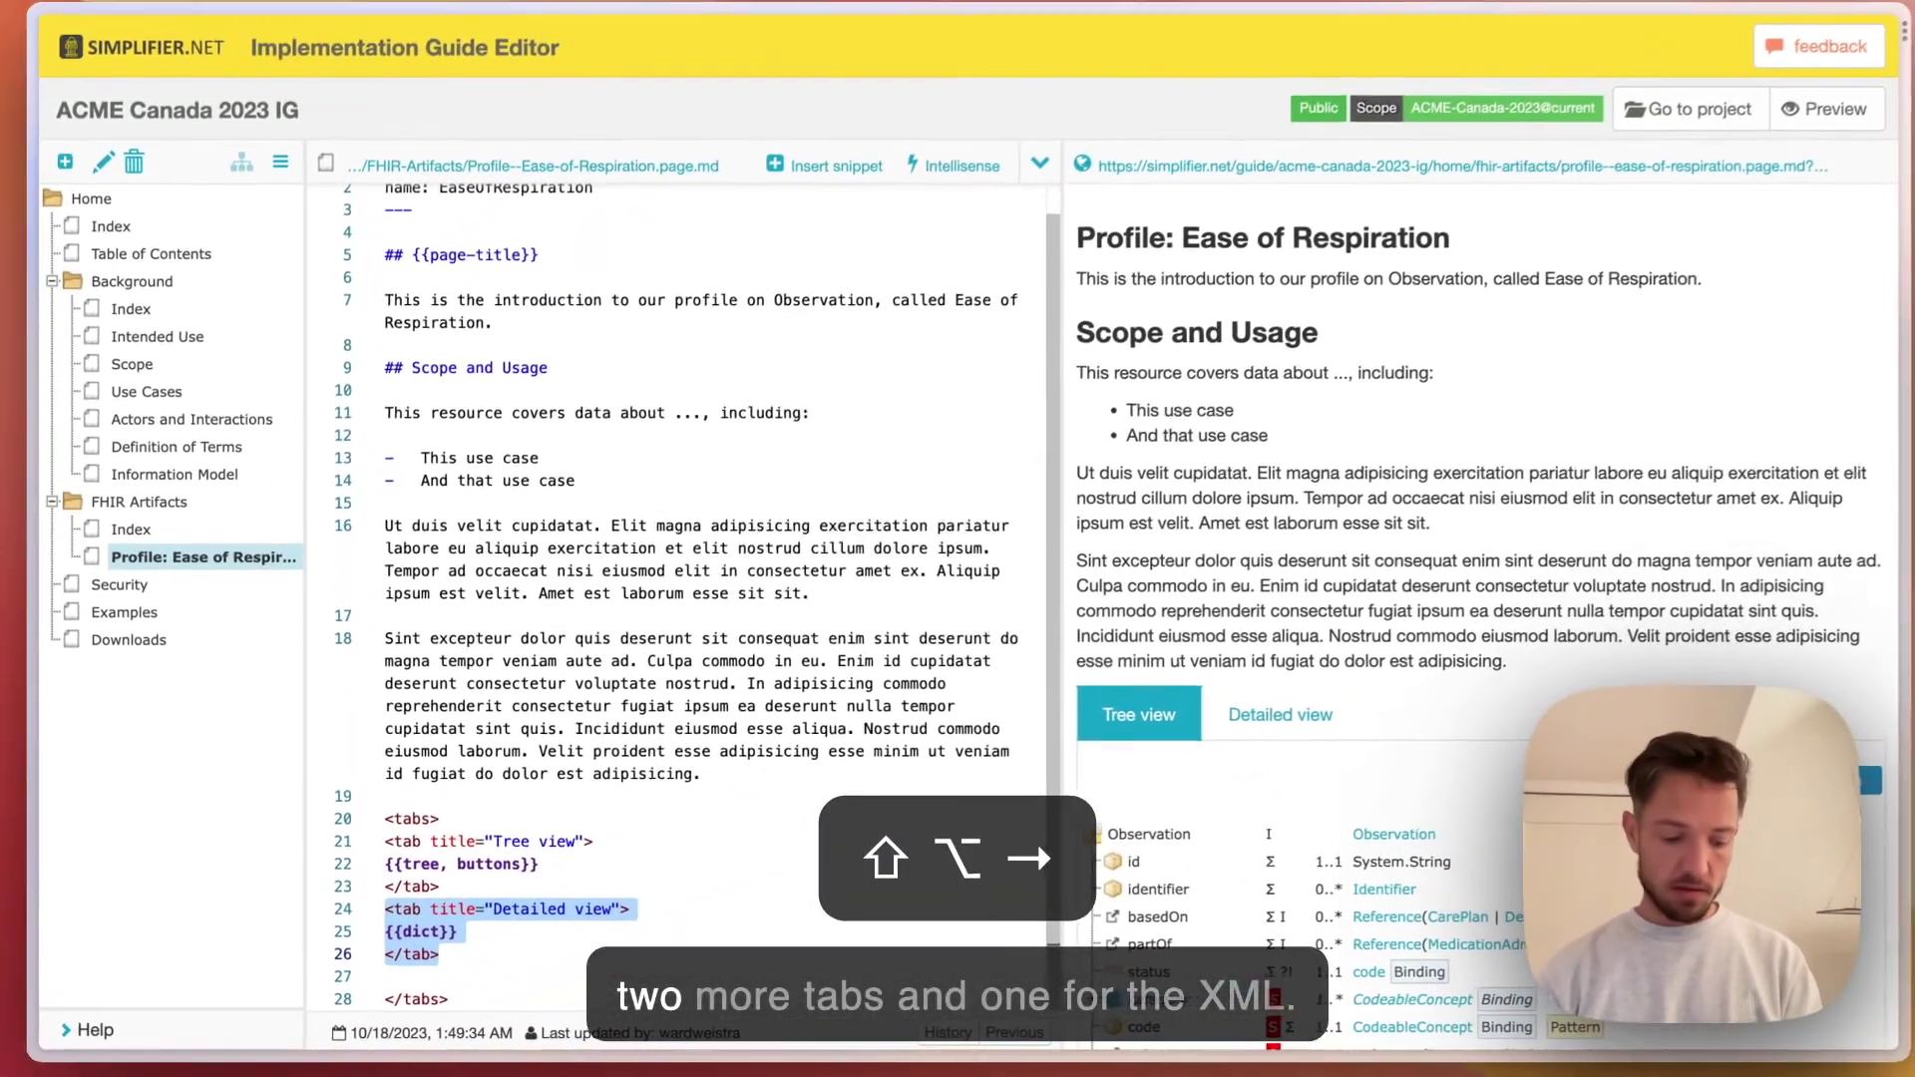
key(super+c)
key(super+v)
key(super+v)
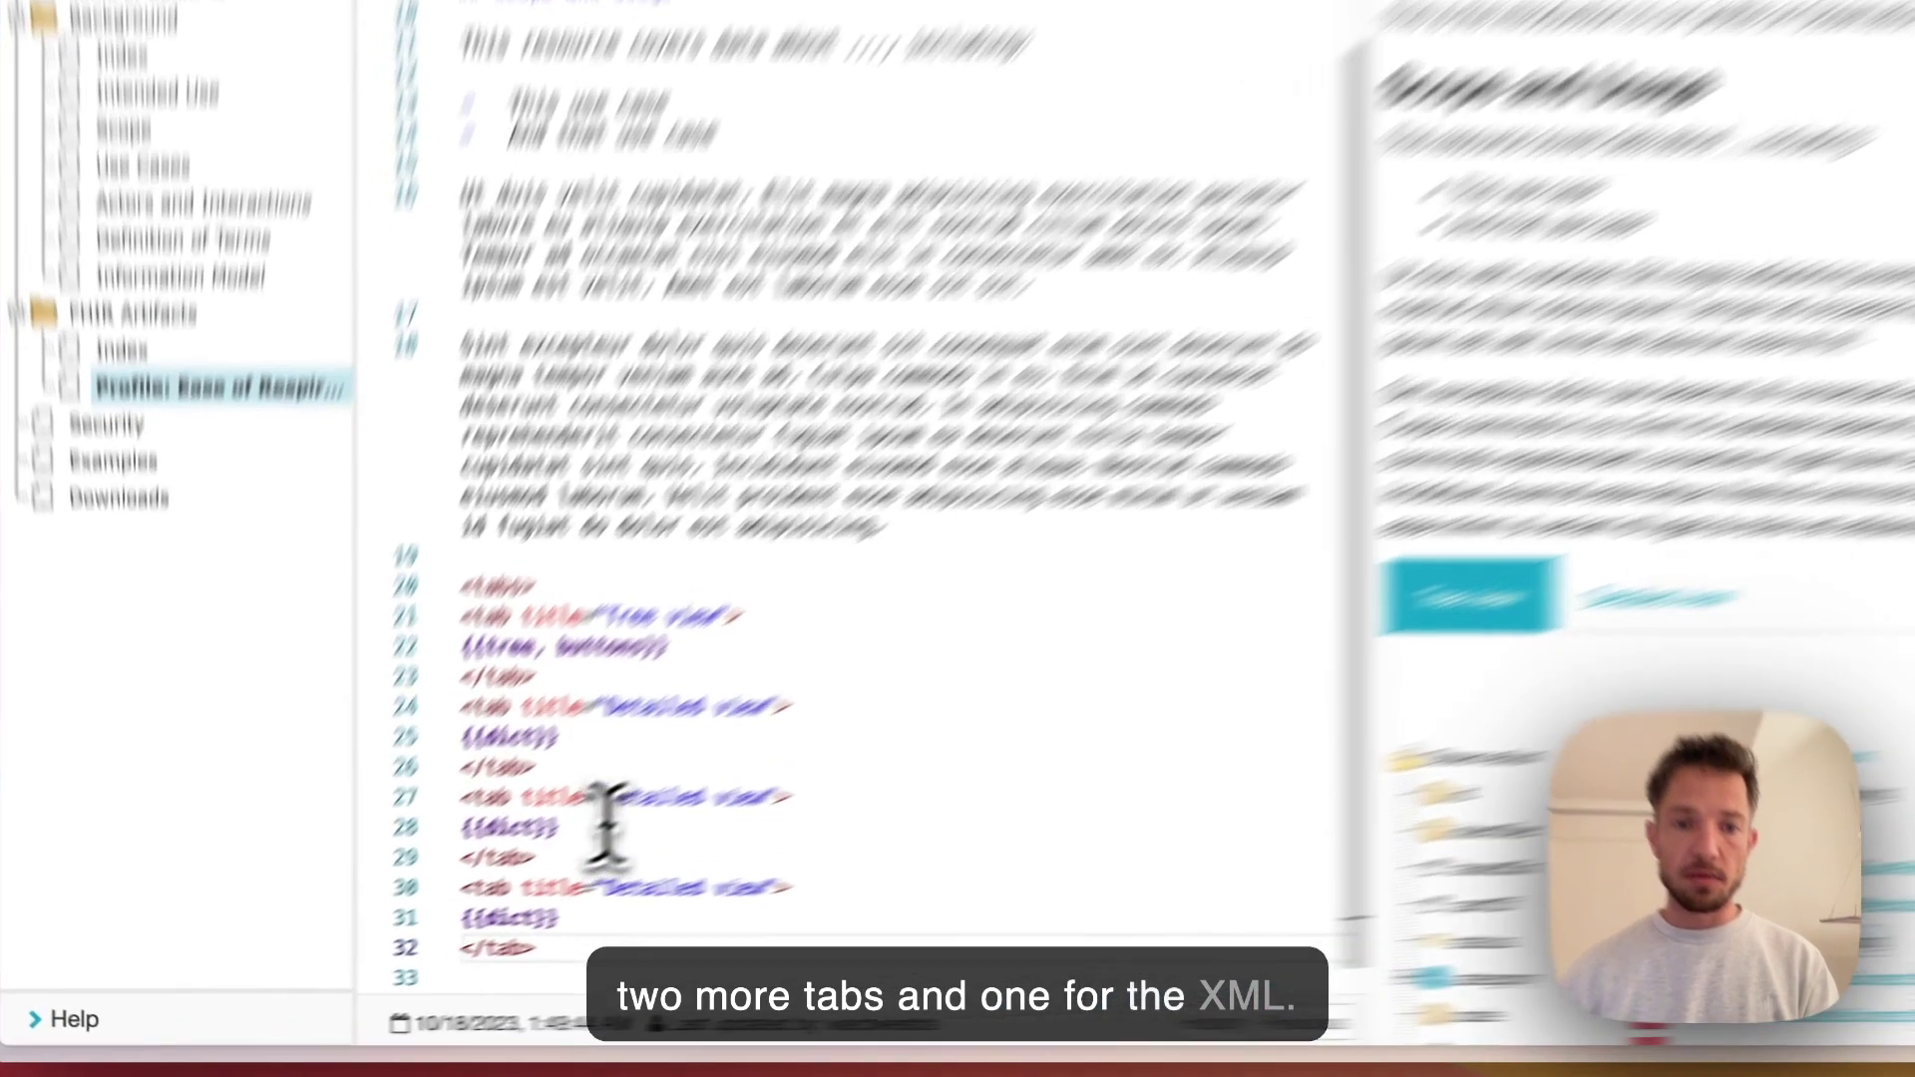
Change the first duplicated "Detailed view" tab's title to "XML" and its widget to {{xml}}
drag(489, 868, 600, 871)
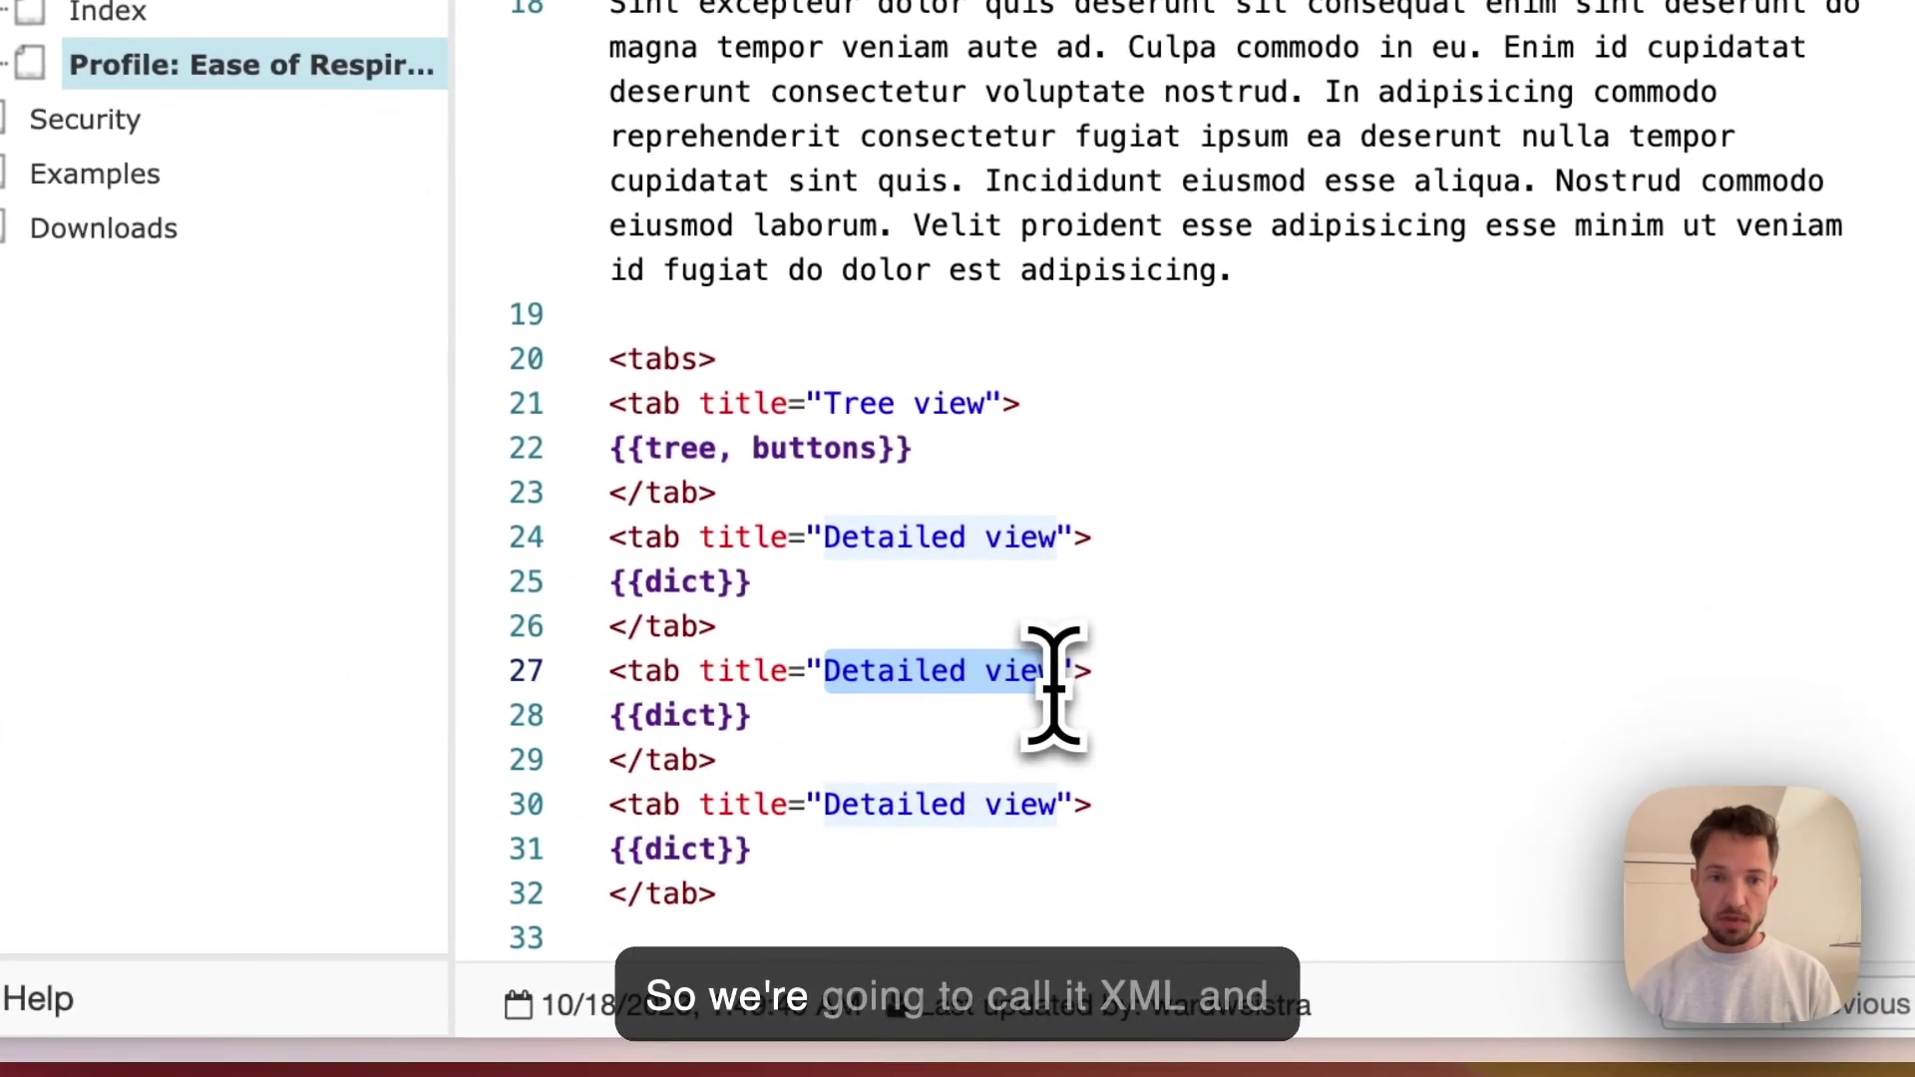
text(XML)
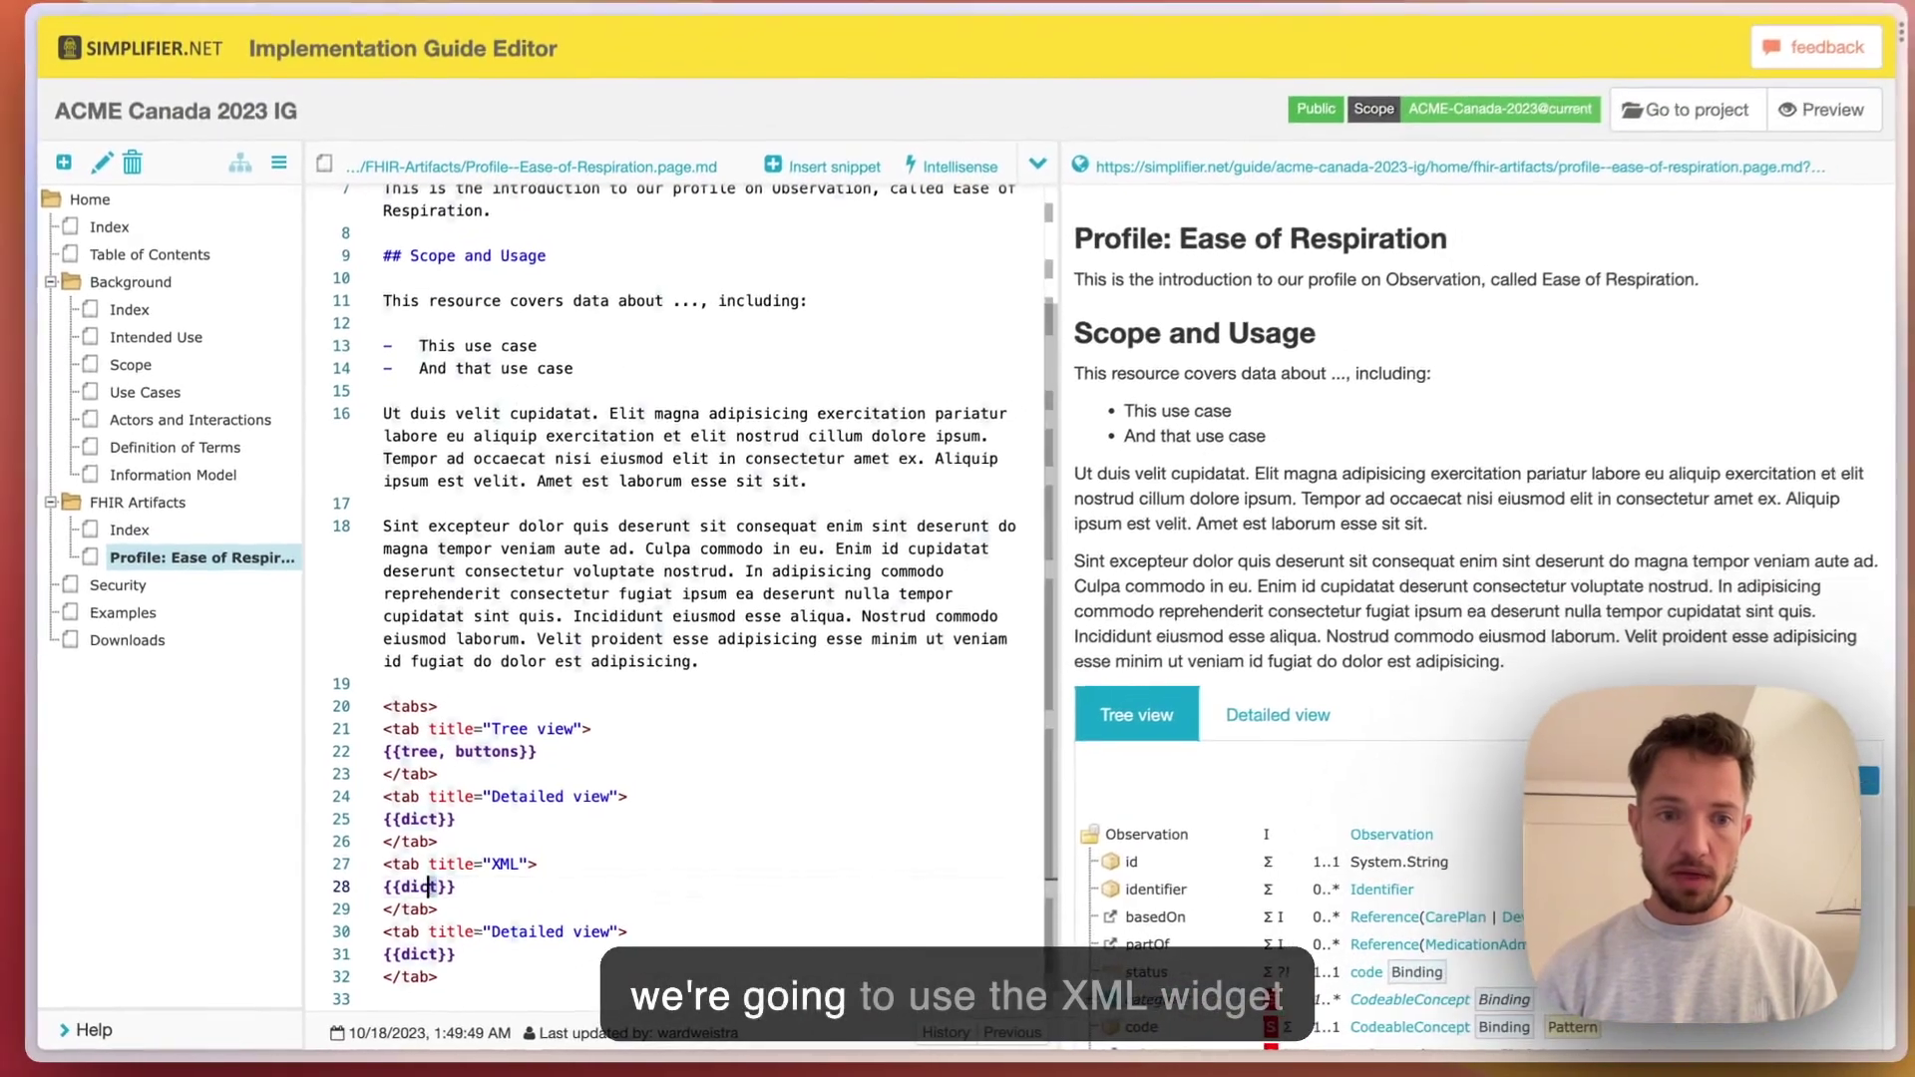
double_click(429, 887)
text(x)
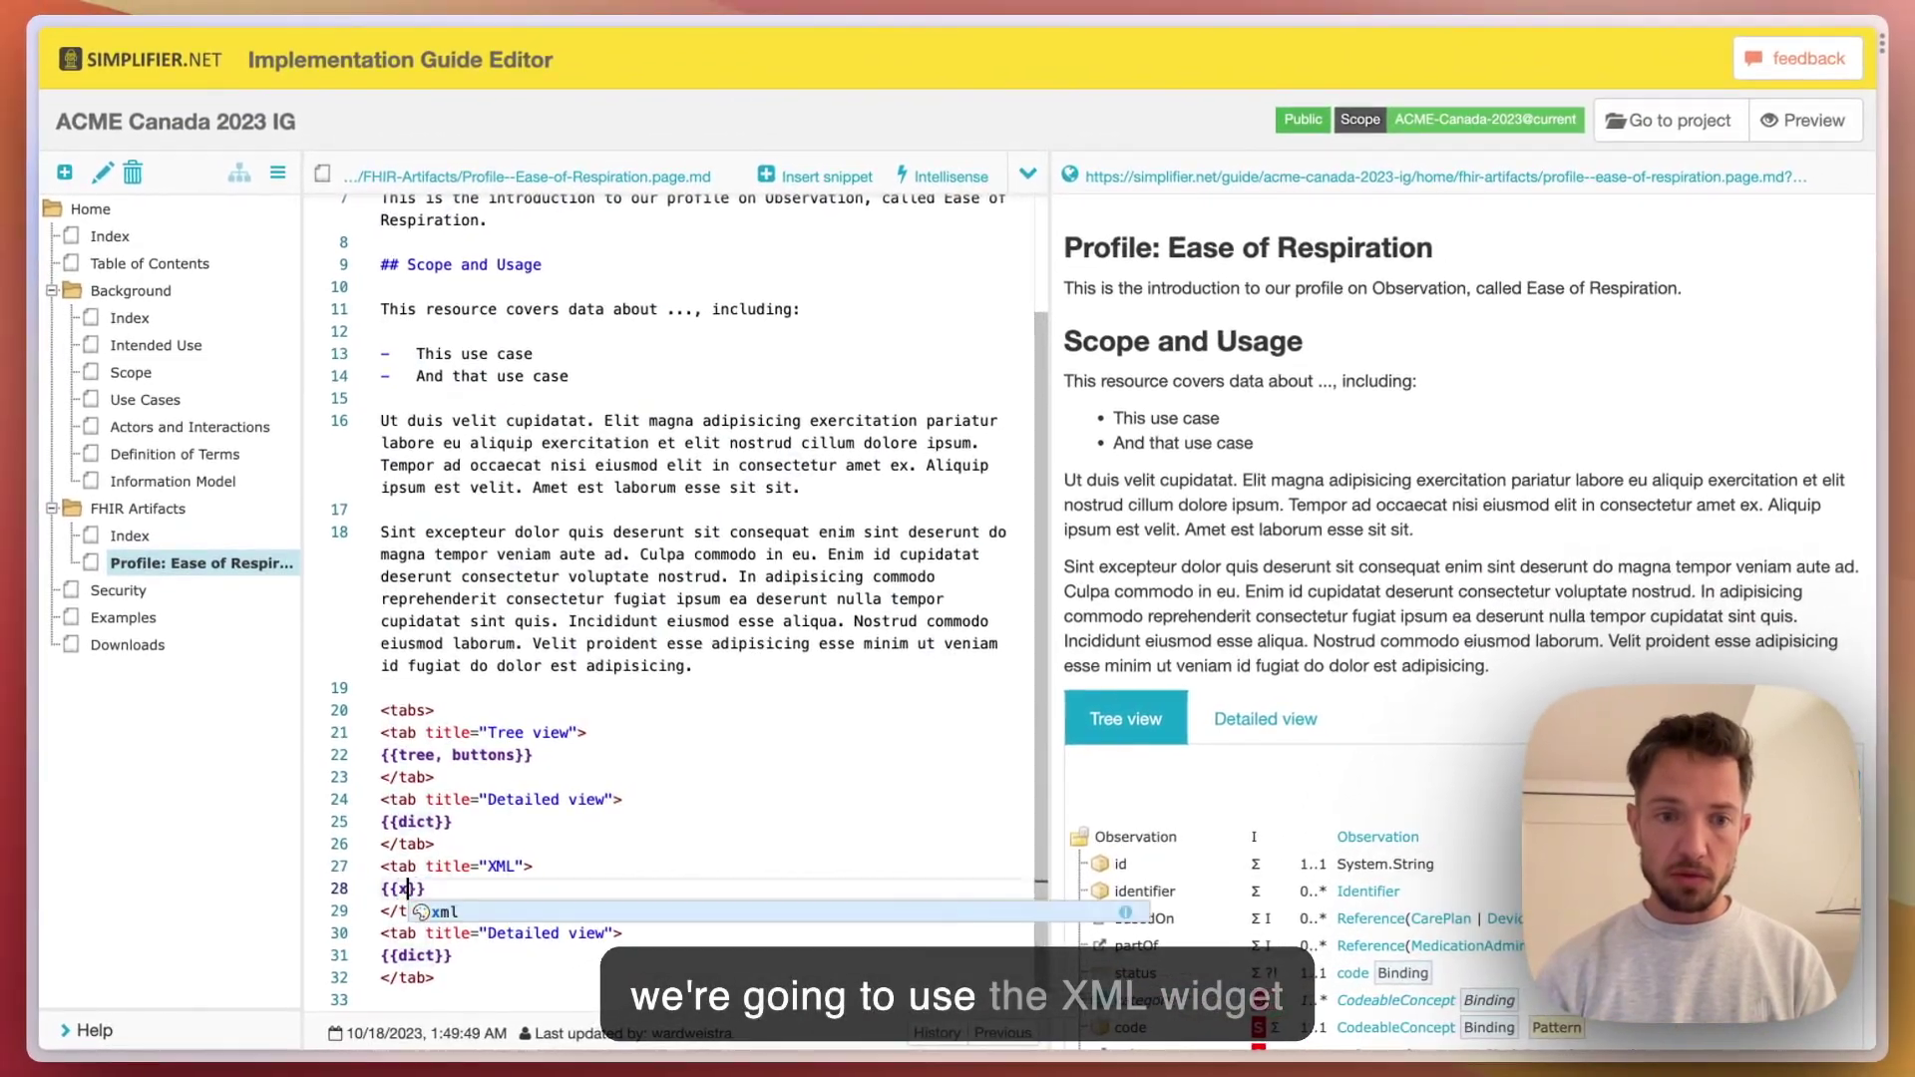
text(ml)
key(Escape)
Change the last duplicated tab's widget to {{json}} and its title to "JSON", and save the page
key(Down)
key(Down)
key(Down)
key(ctrl+shift+Left)
key(shift+alt+Left)
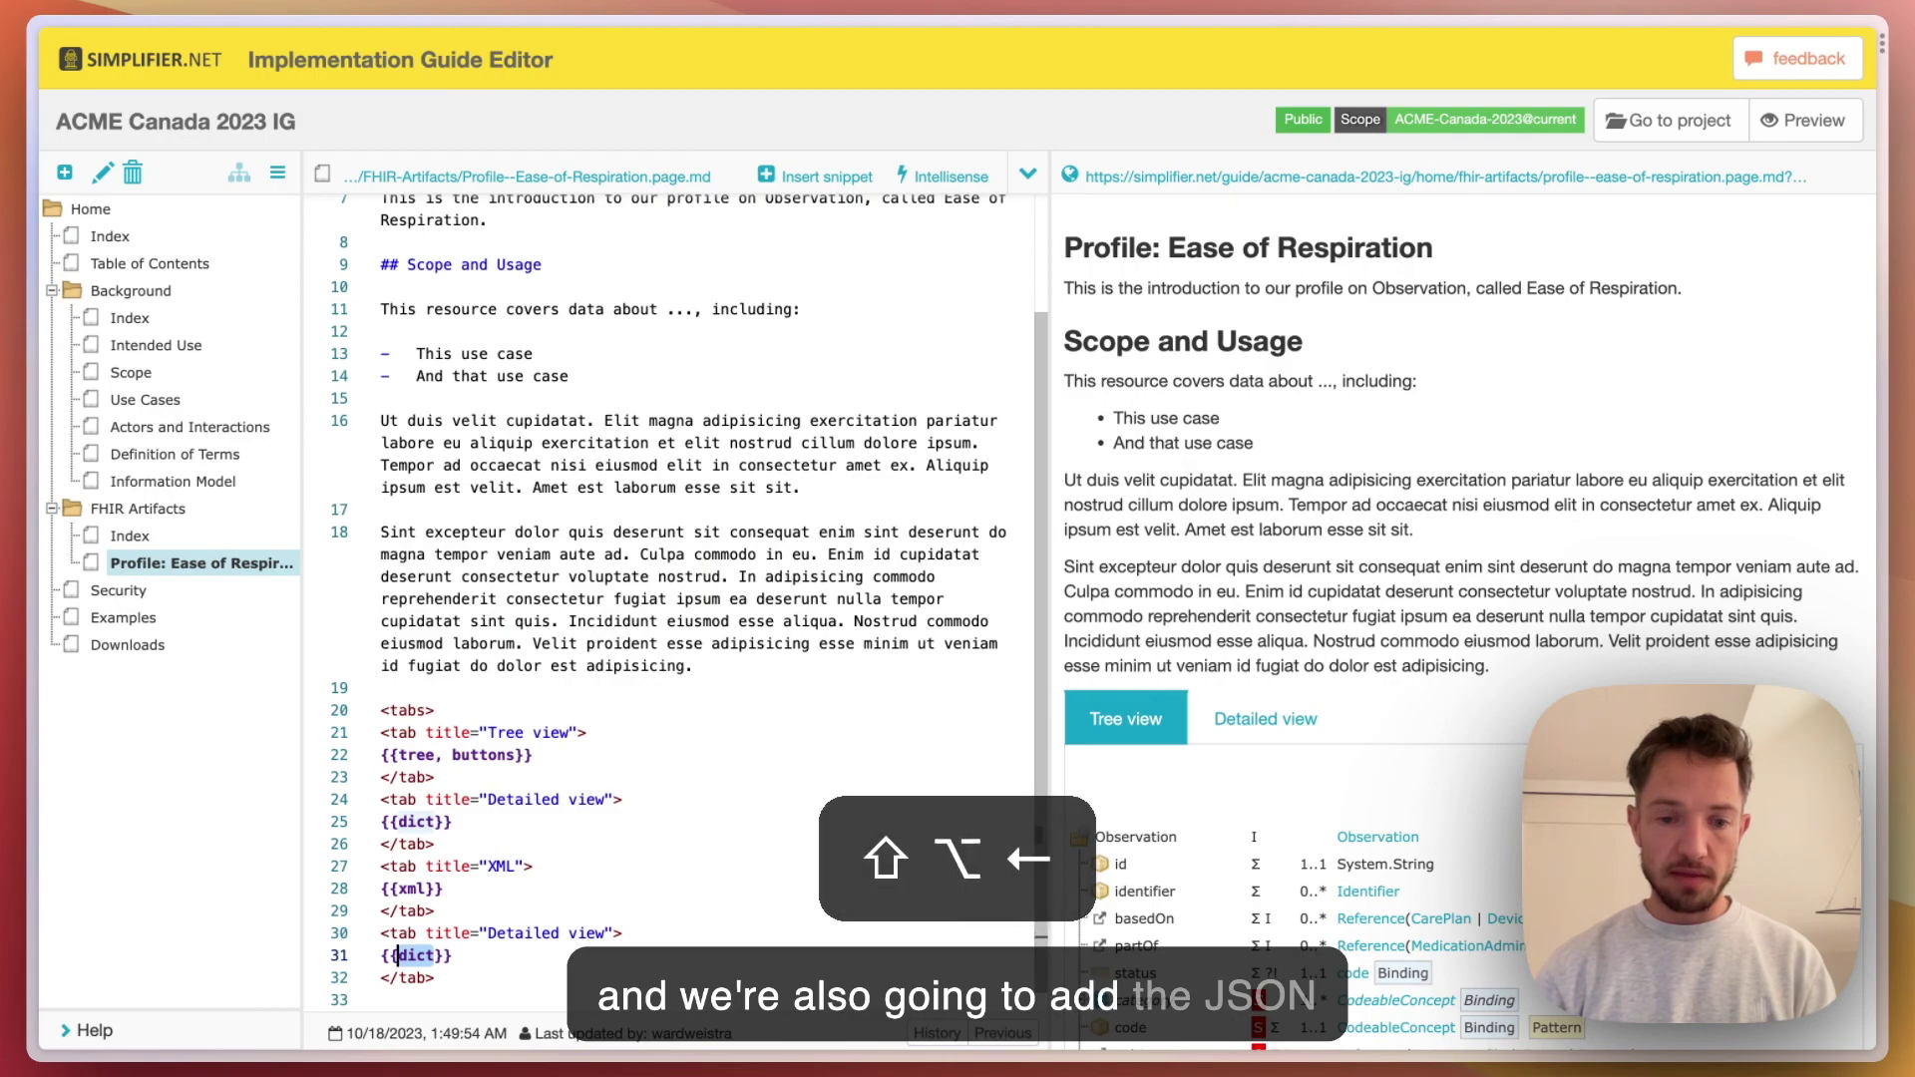
text(json)
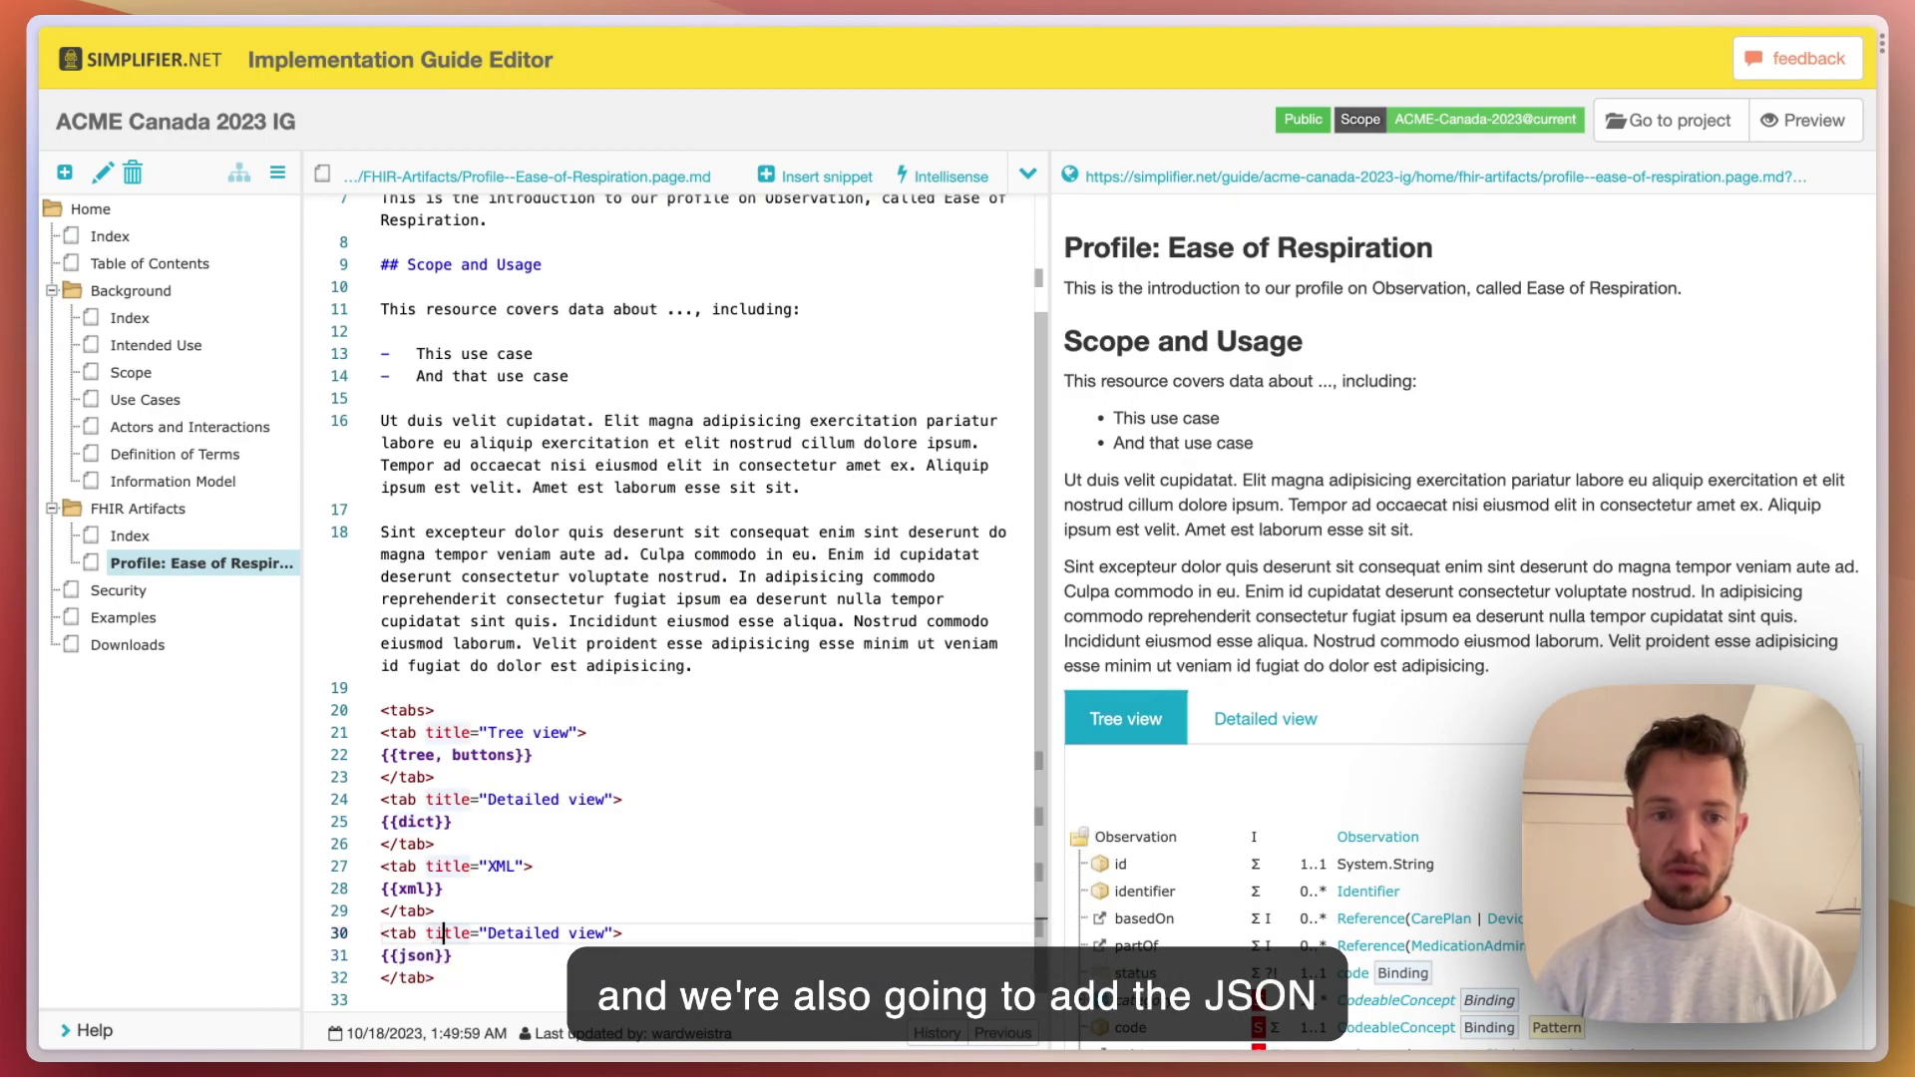
key(Right)
key(Right)
key(Right)
key(Right)
key(Right)
key(shift+alt+Right)
key(shift+alt+Right)
text(JSON)
key(ctrl+Return)
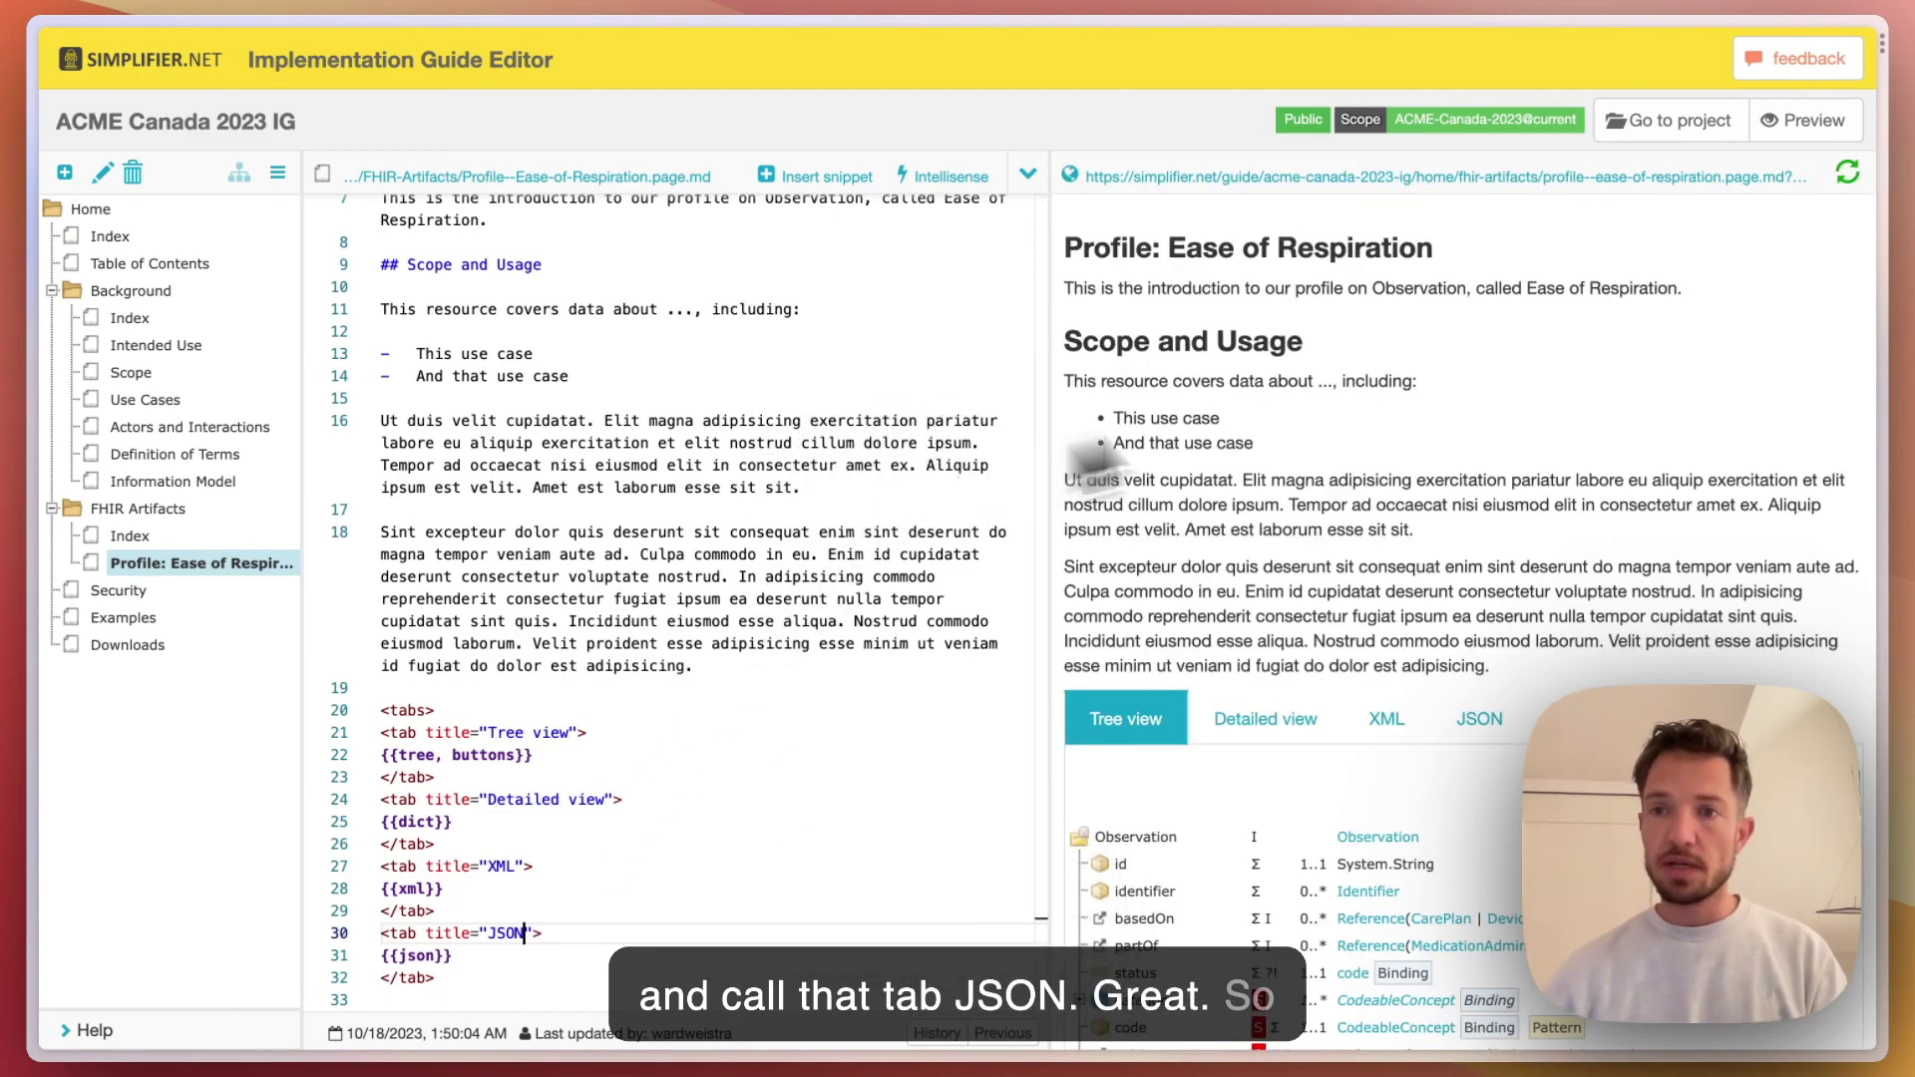
Preview the Ease of Respiration page and examine the diff and hybrid tree views and the Detailed view, XML and JSON tabs
click(1783, 131)
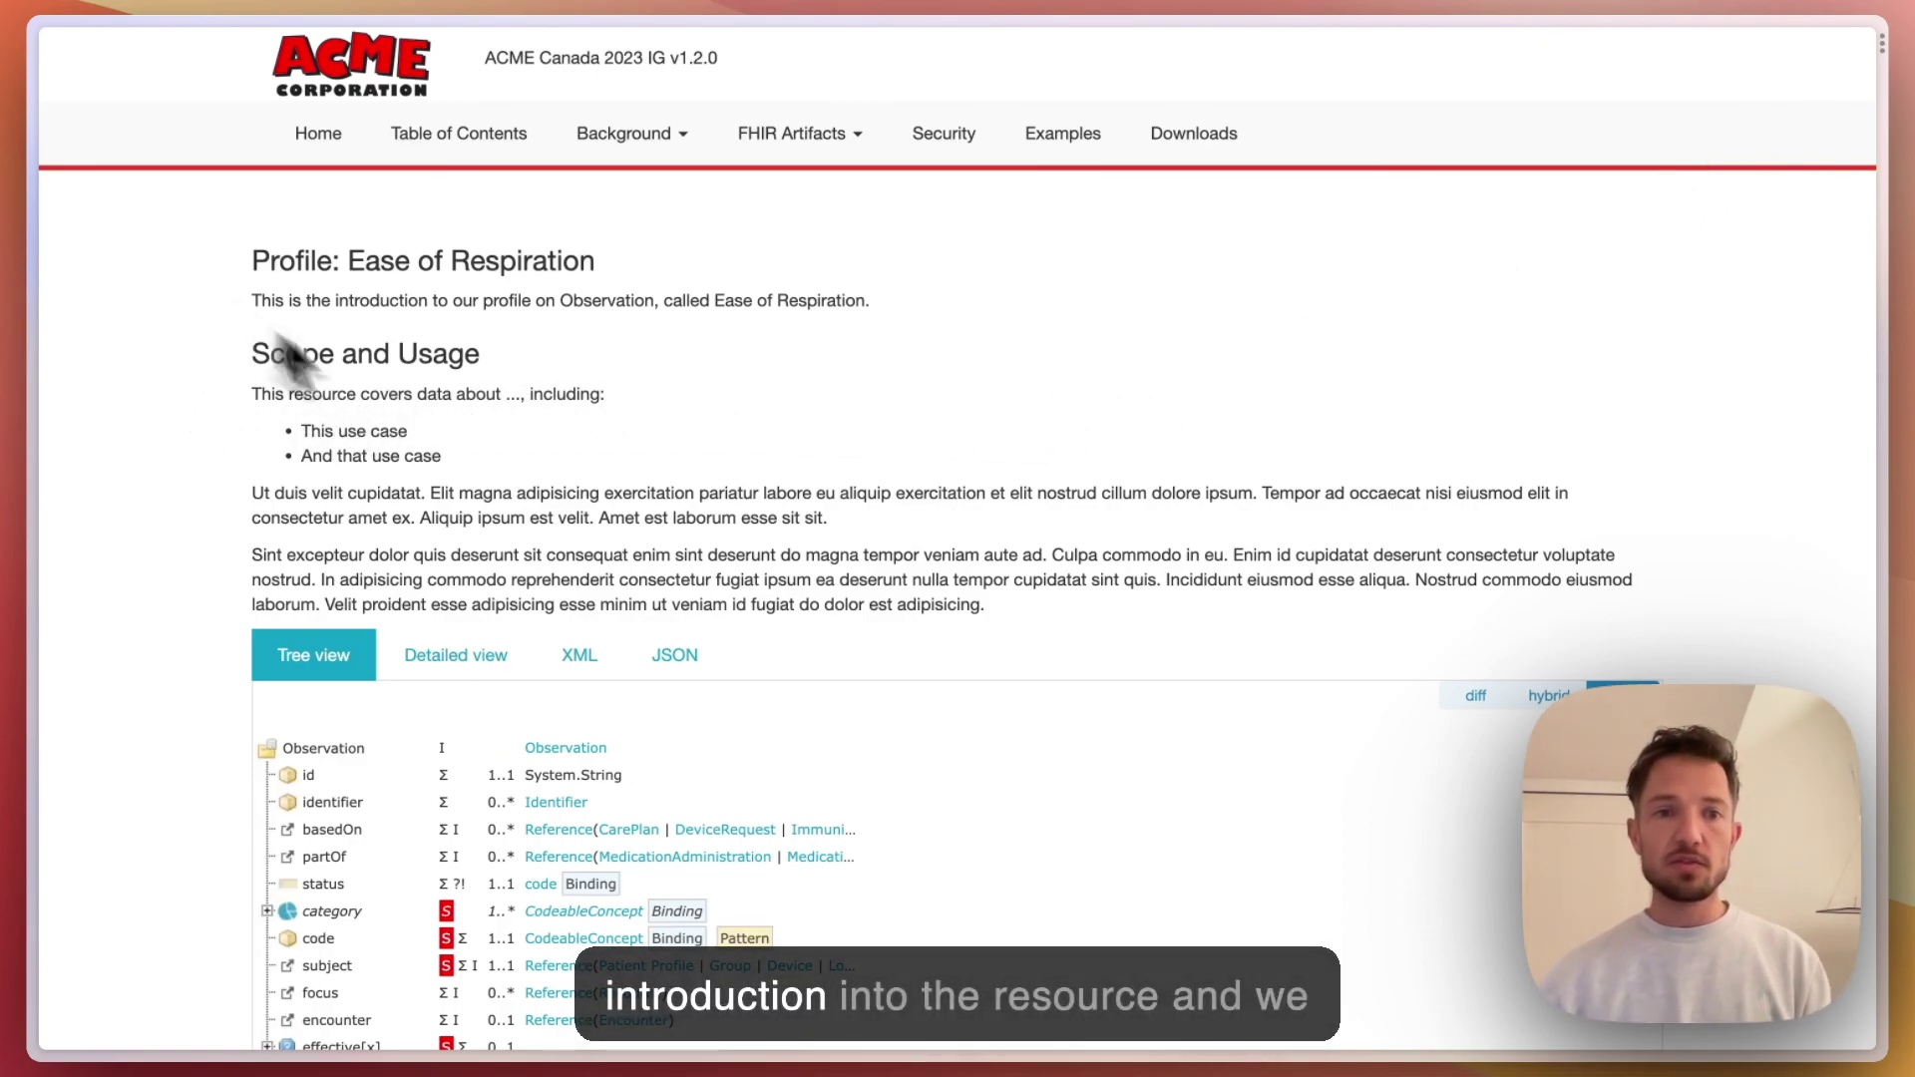
scroll(120, 578, down, 5)
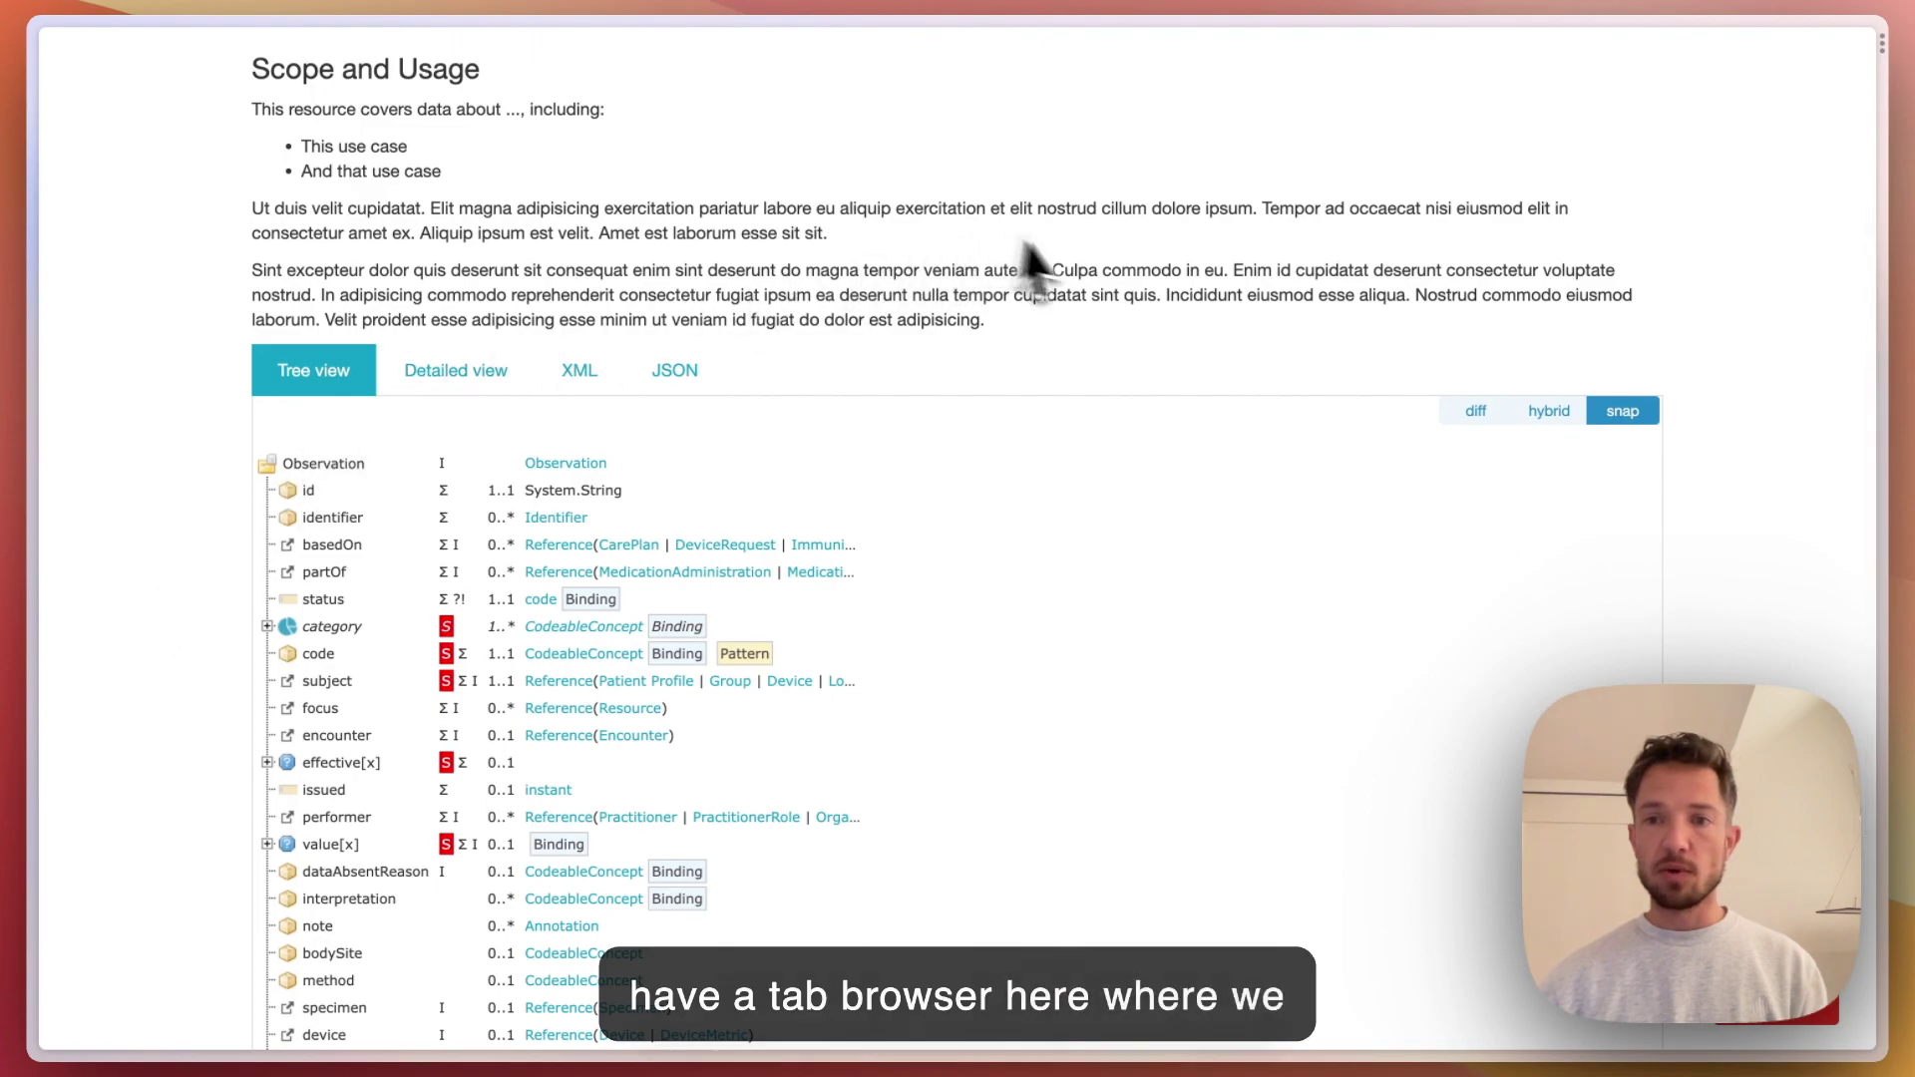
click(1476, 413)
click(1555, 623)
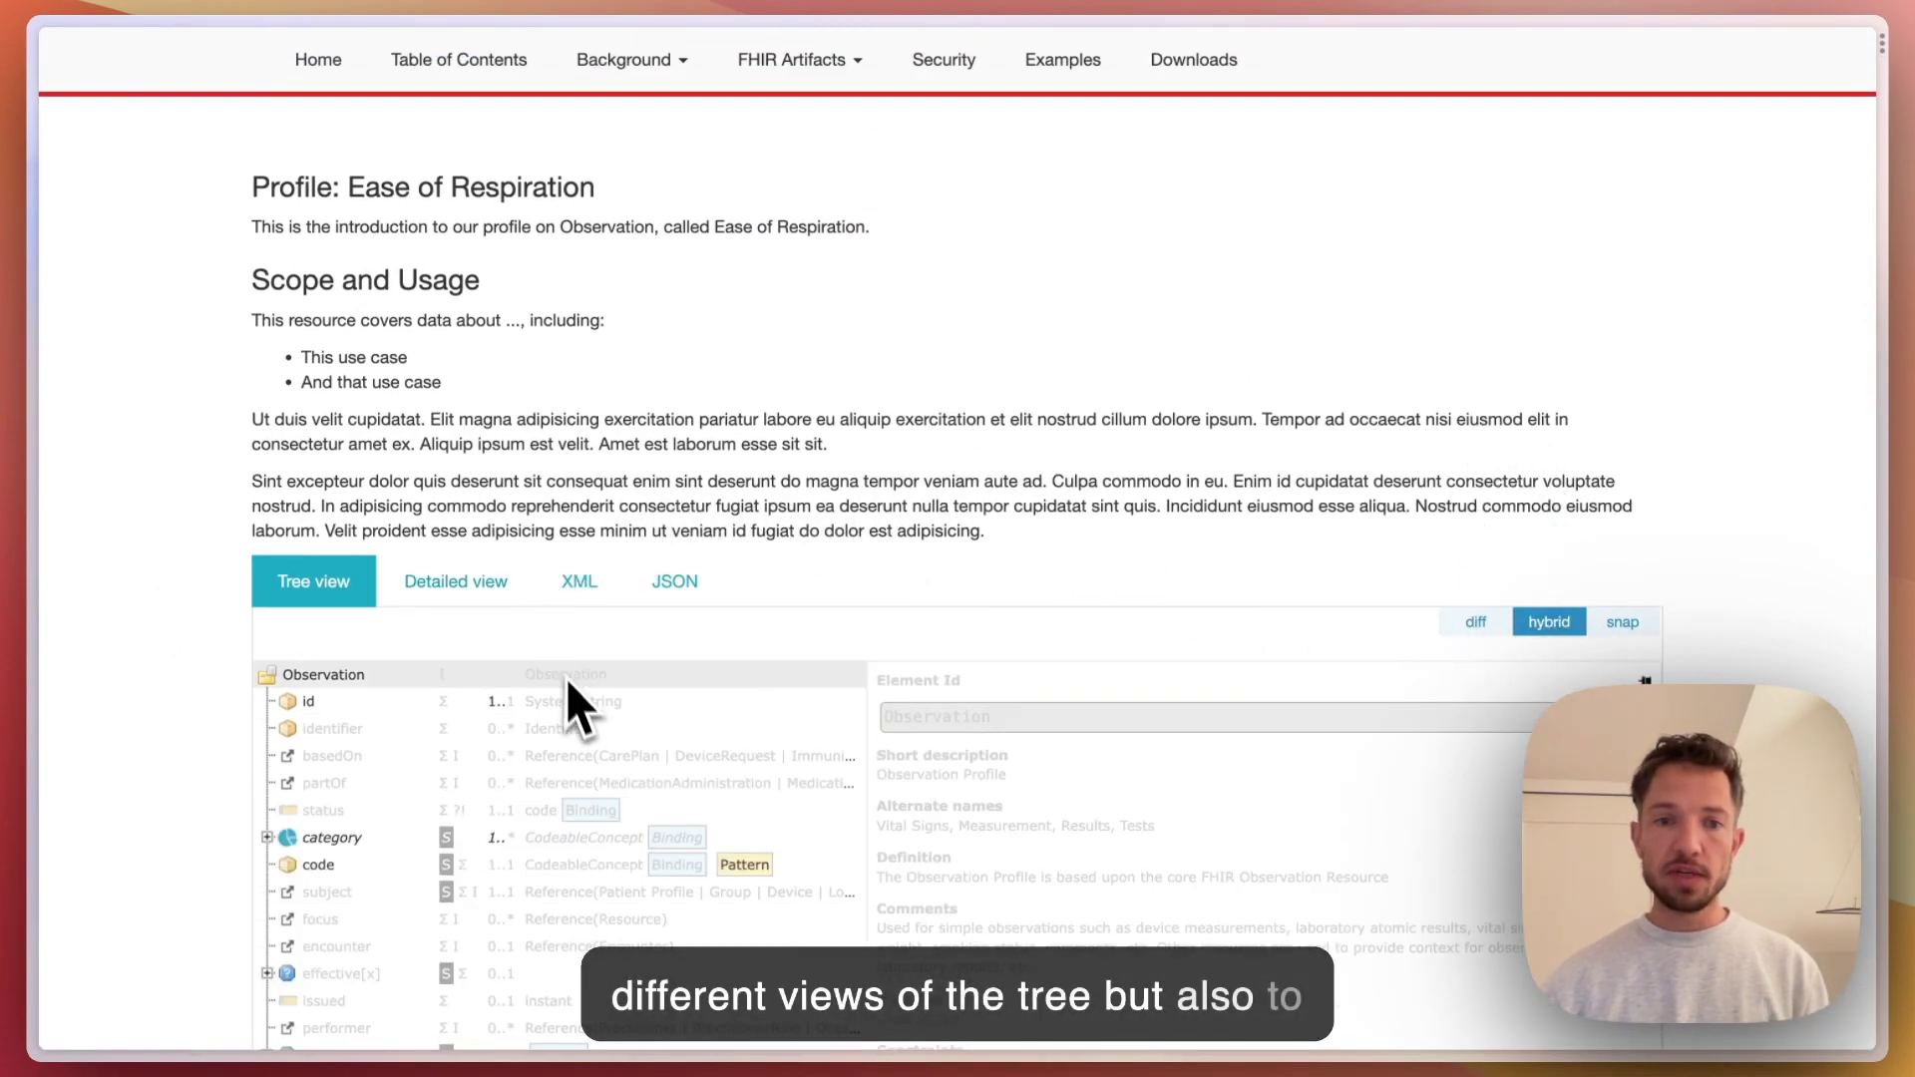
click(456, 581)
click(550, 586)
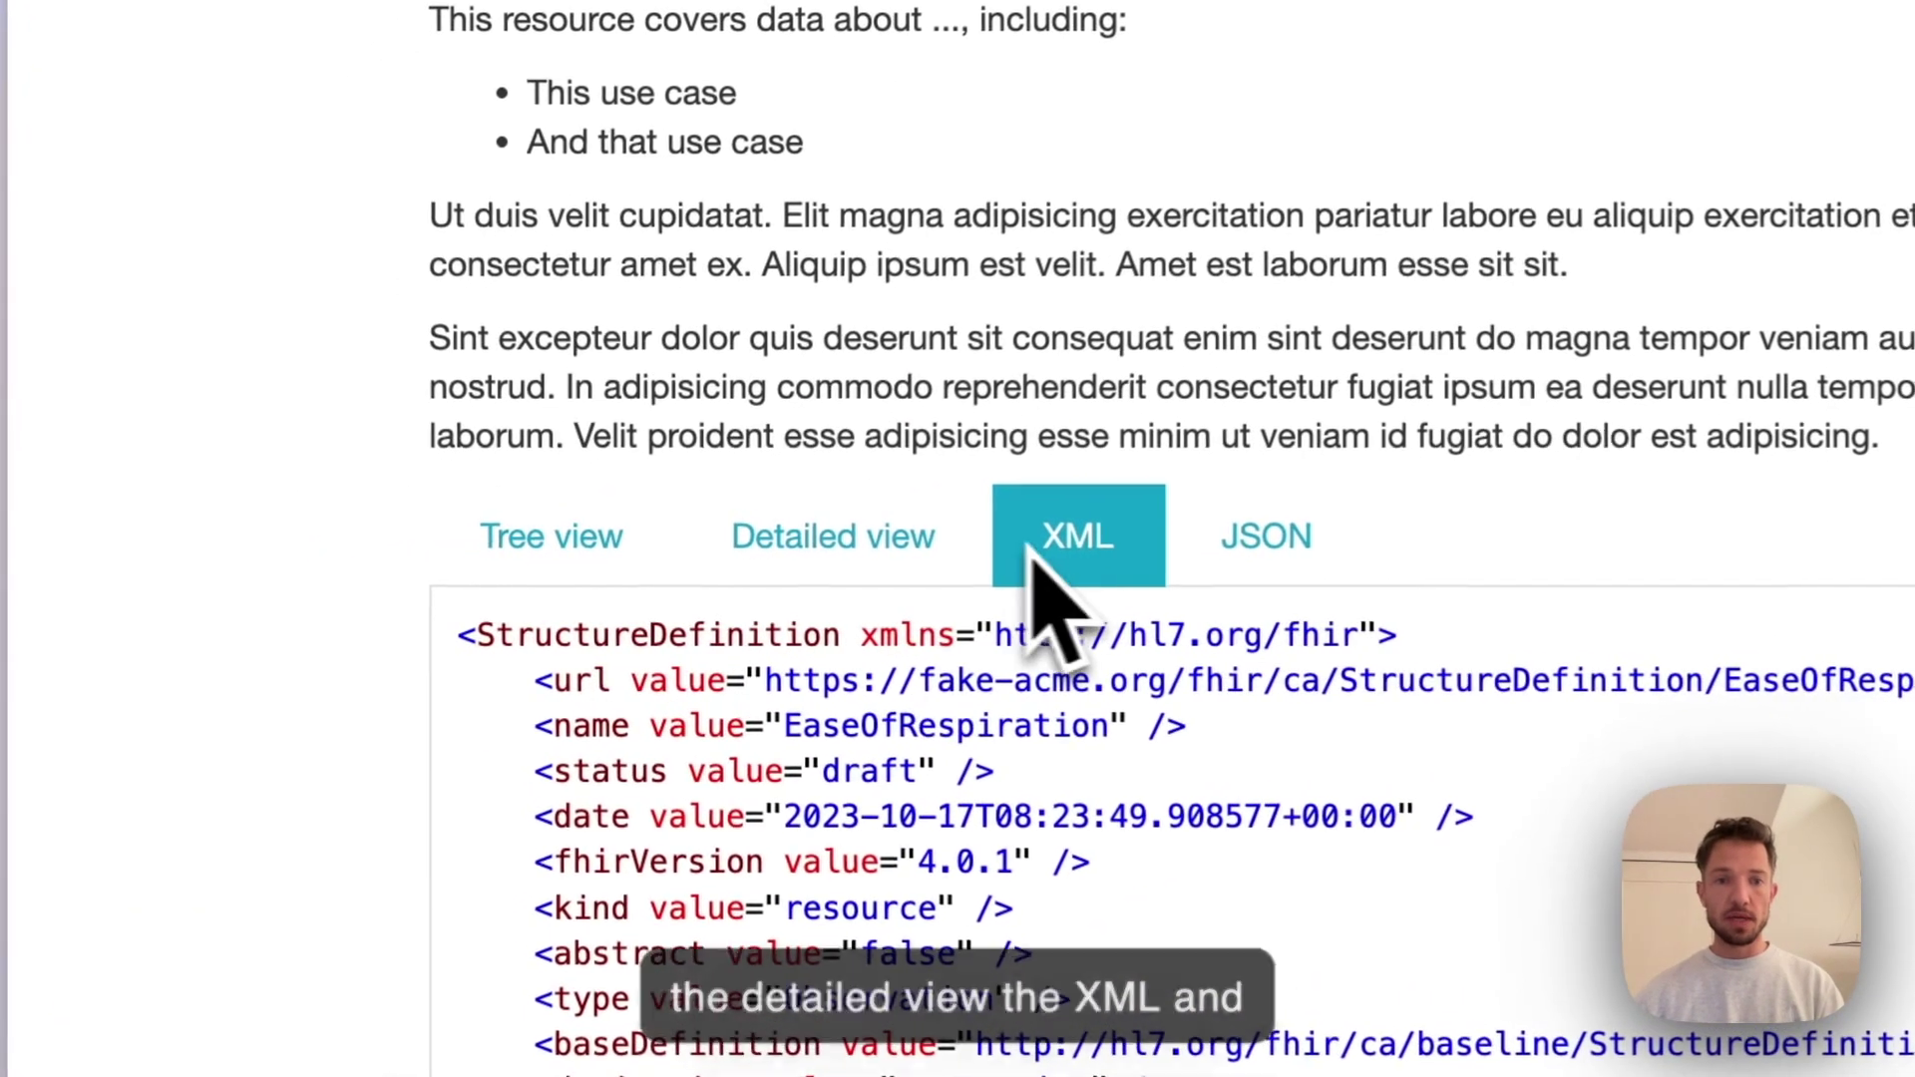
click(1144, 550)
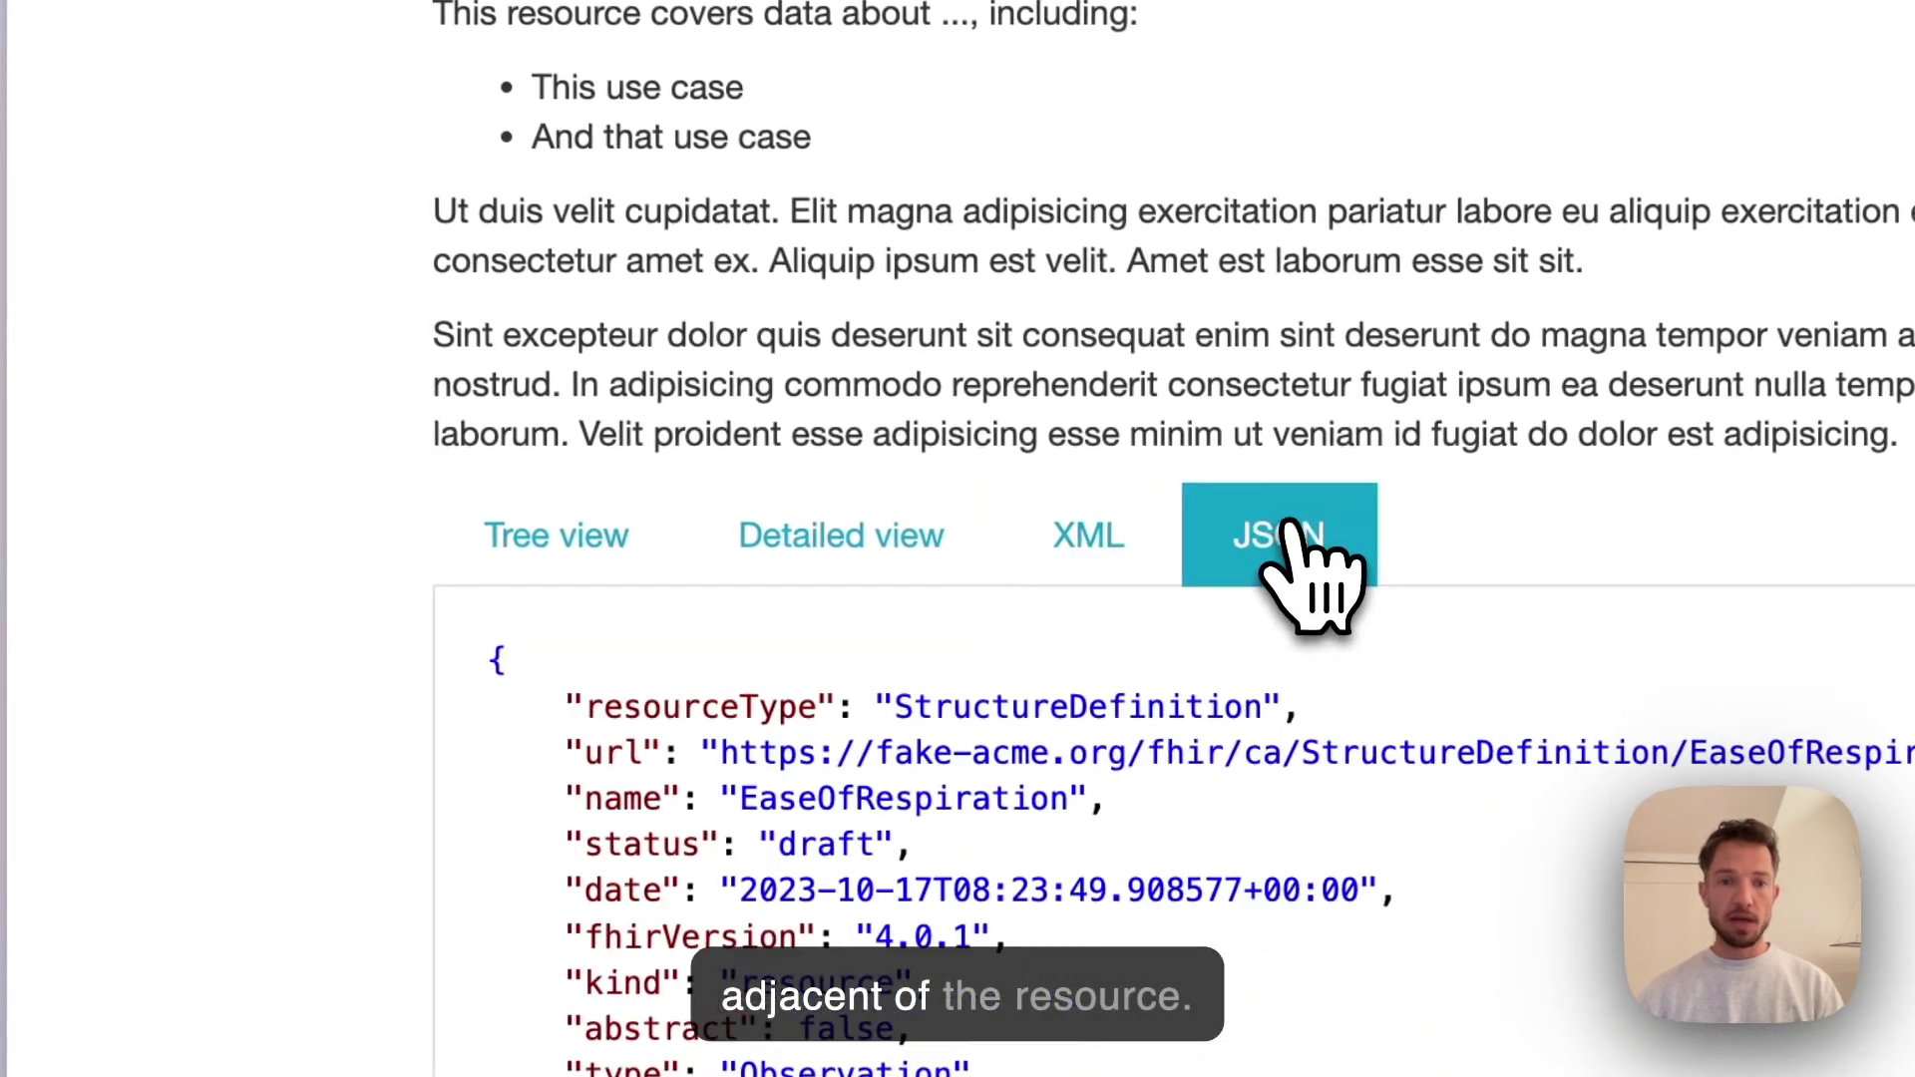
click(633, 563)
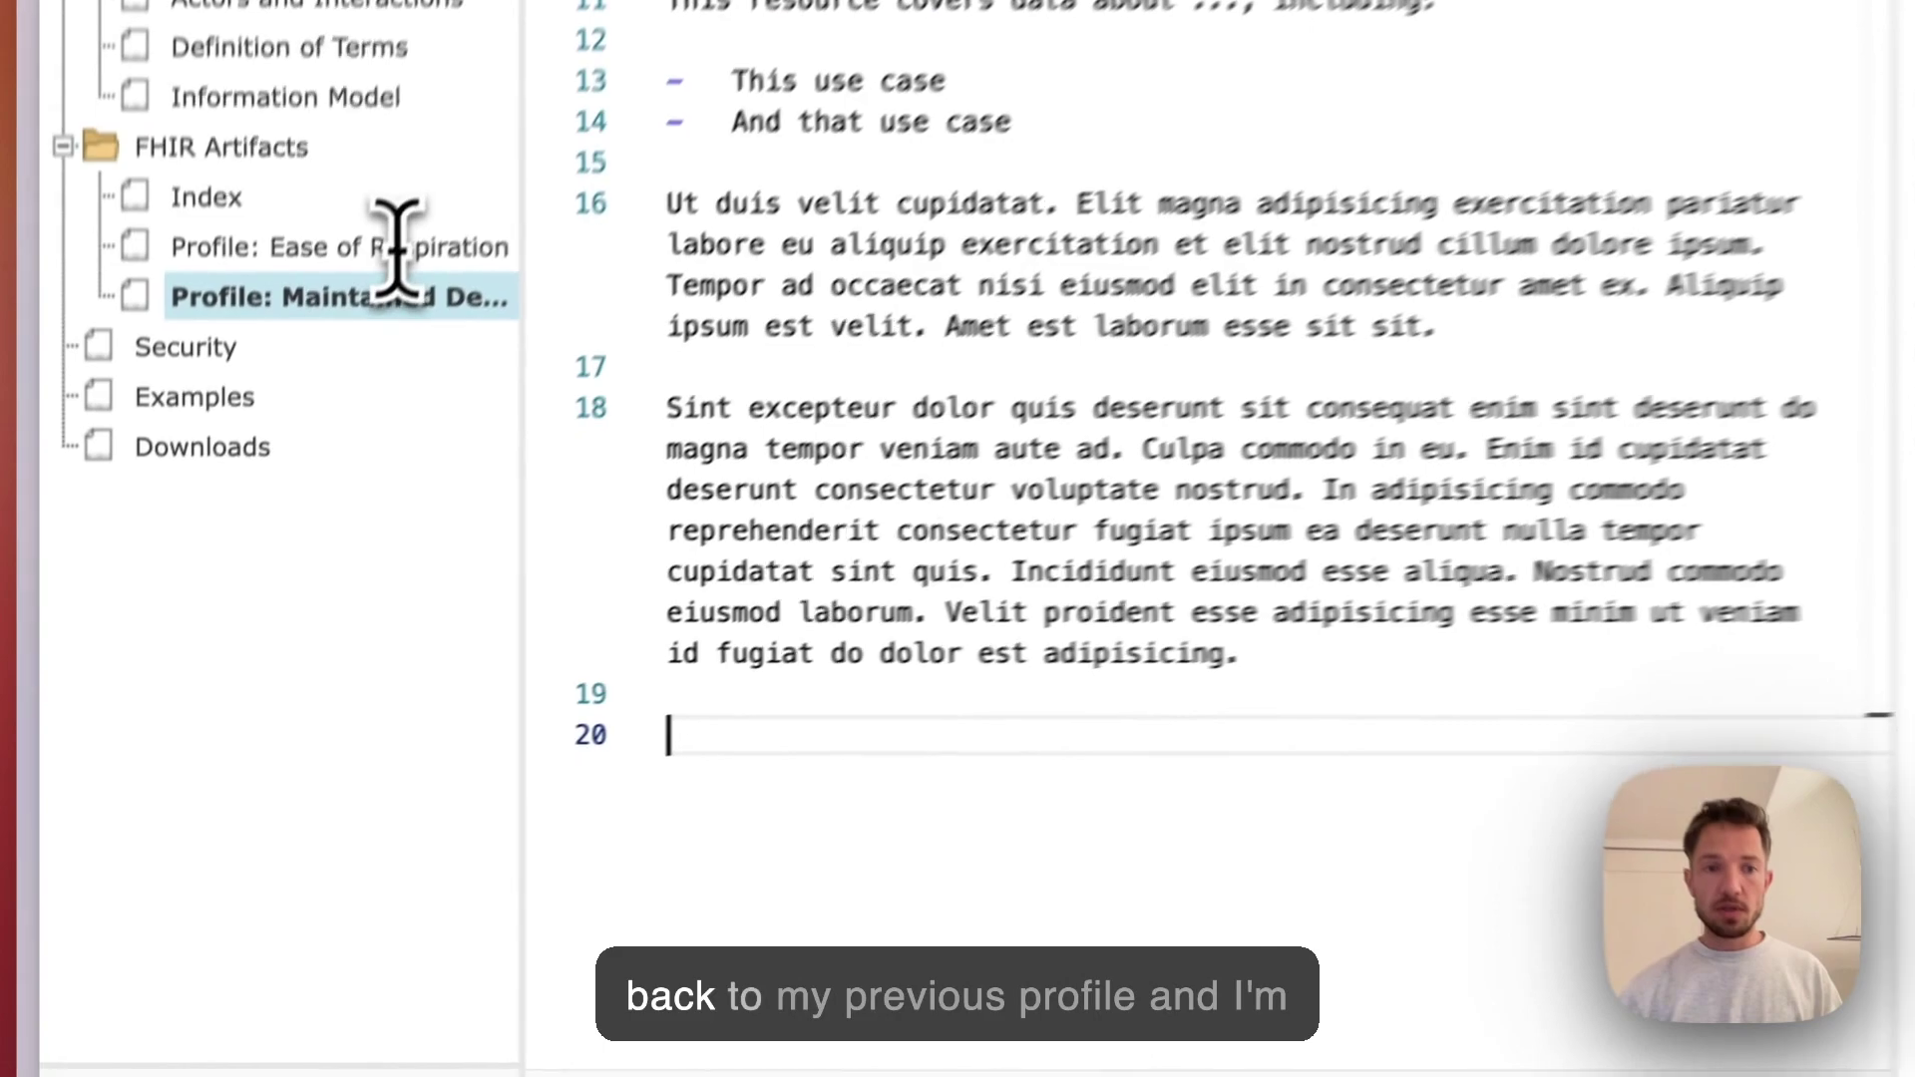
Cut the whole <tabs> block with its four widgets out of the Profile: Ease of Respiration page
click(302, 251)
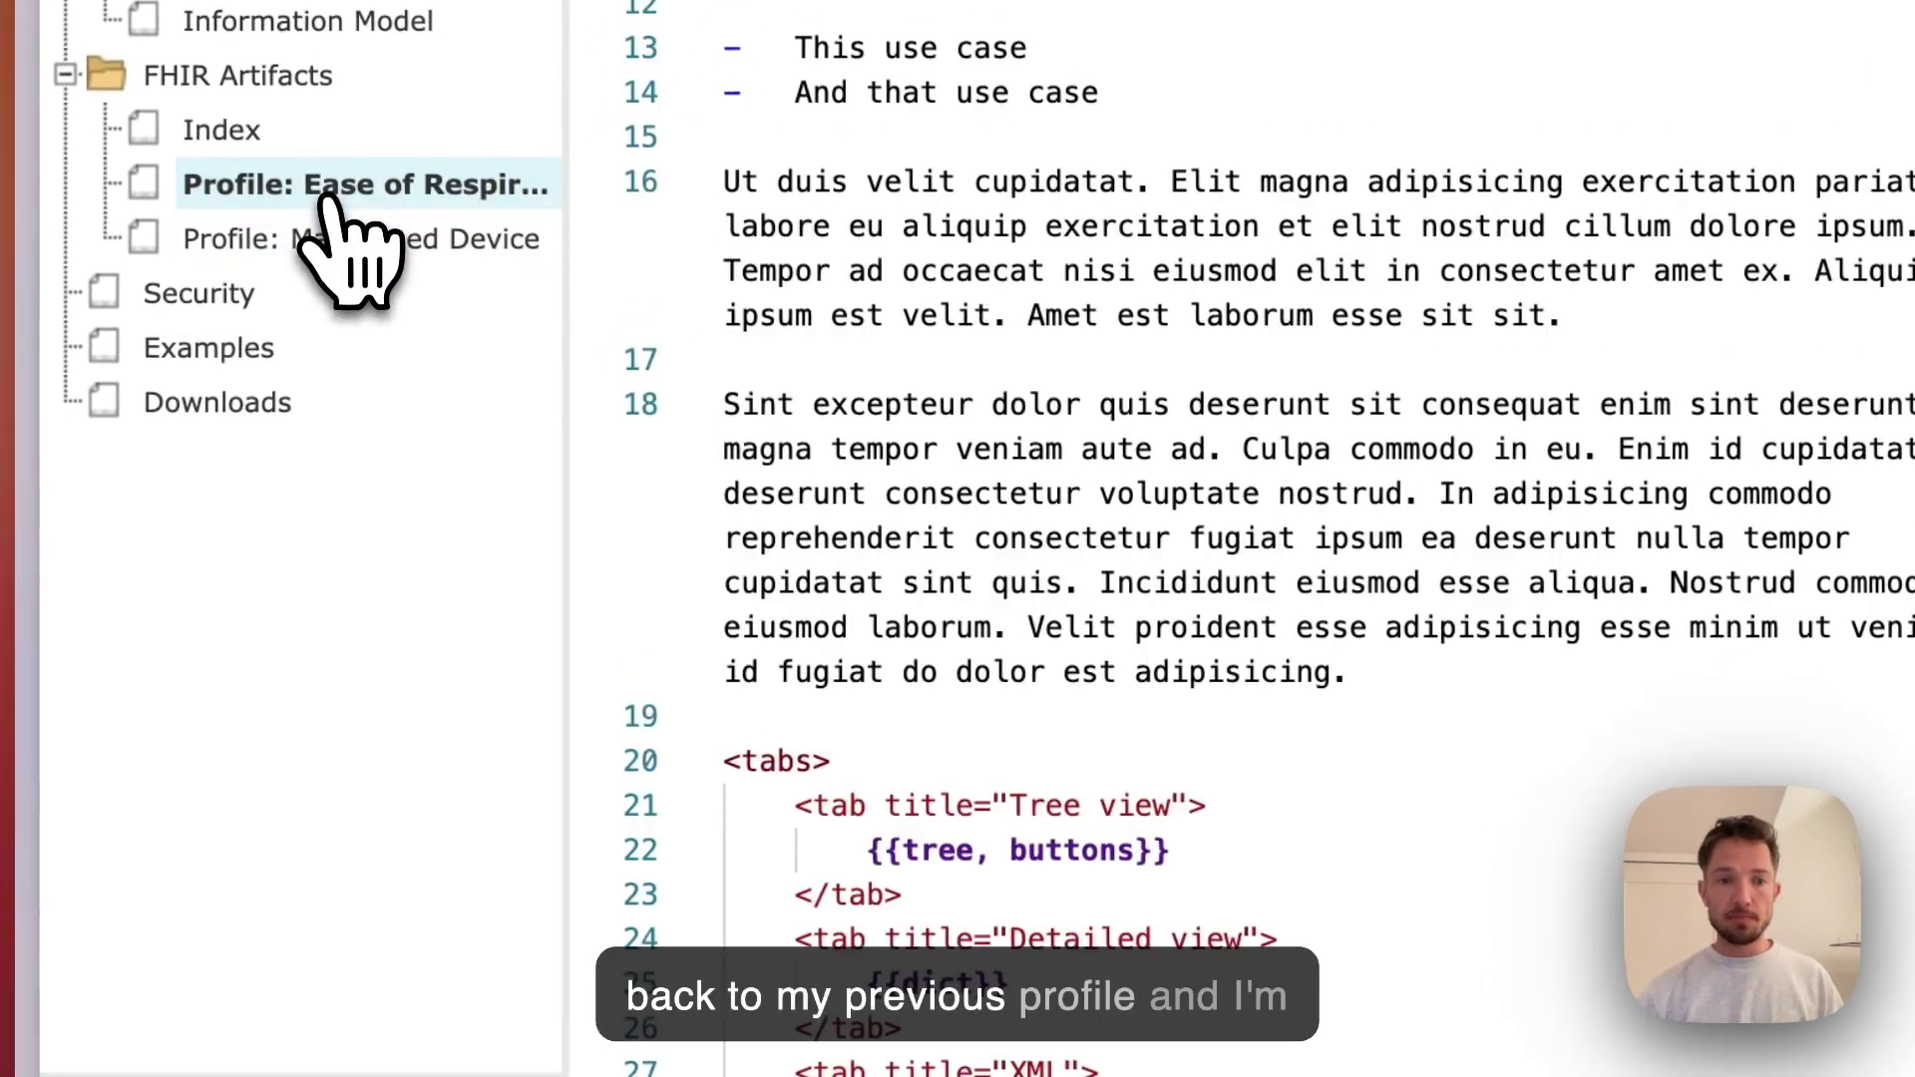
scroll(1278, 374, down, 5)
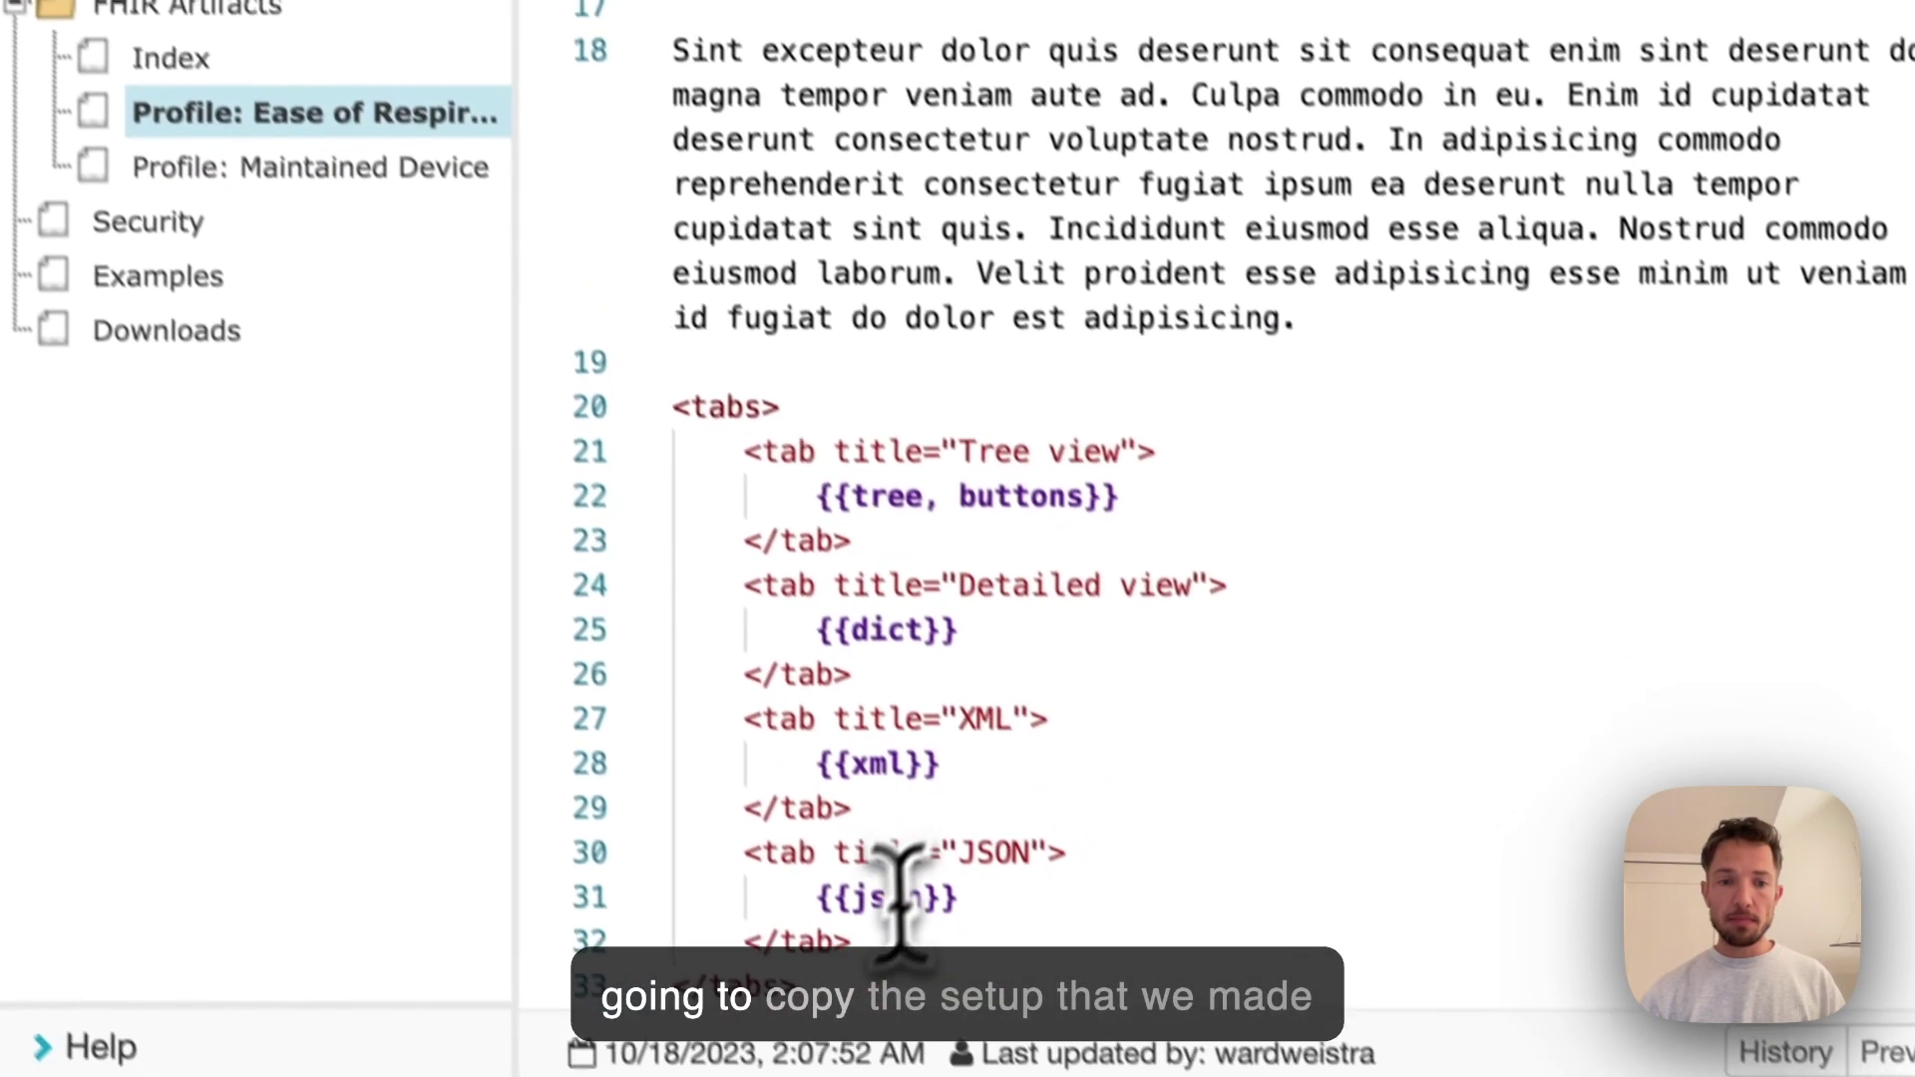
drag(826, 972, 642, 420)
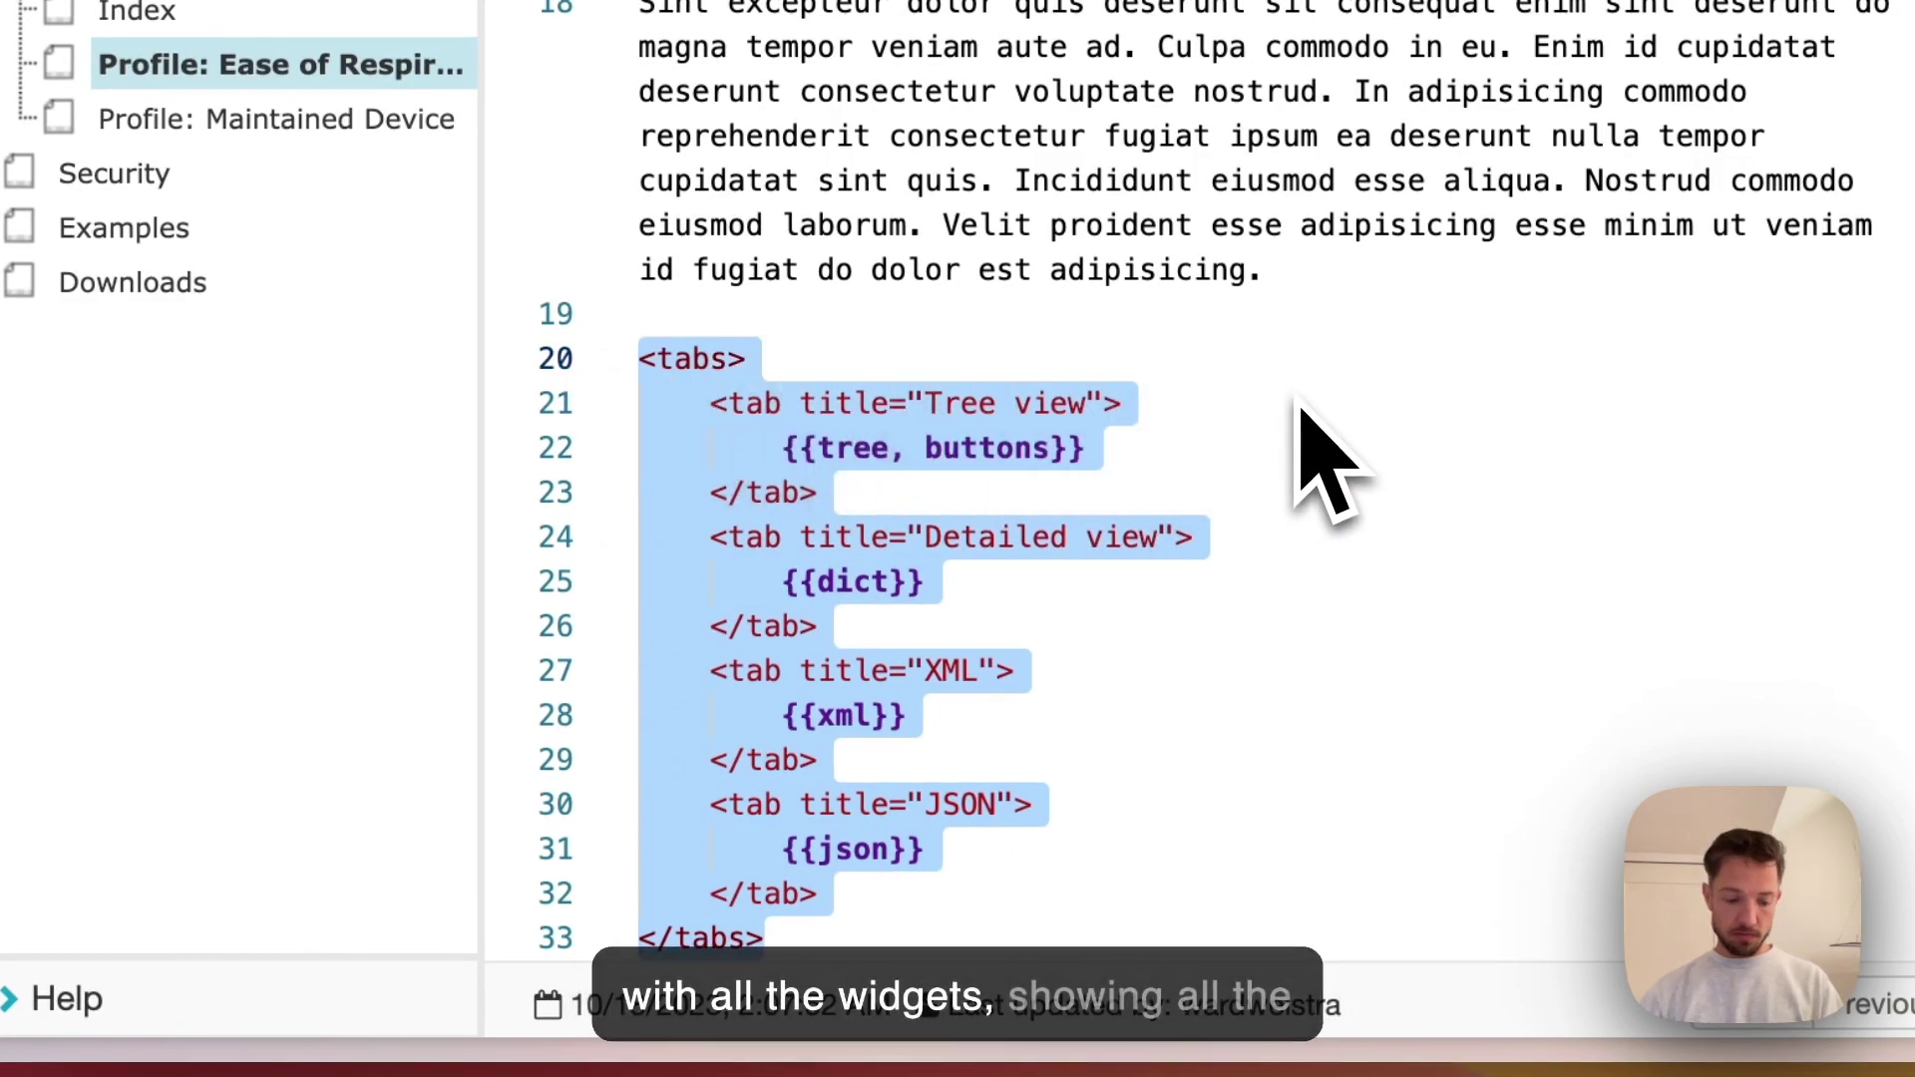
key(super+c)
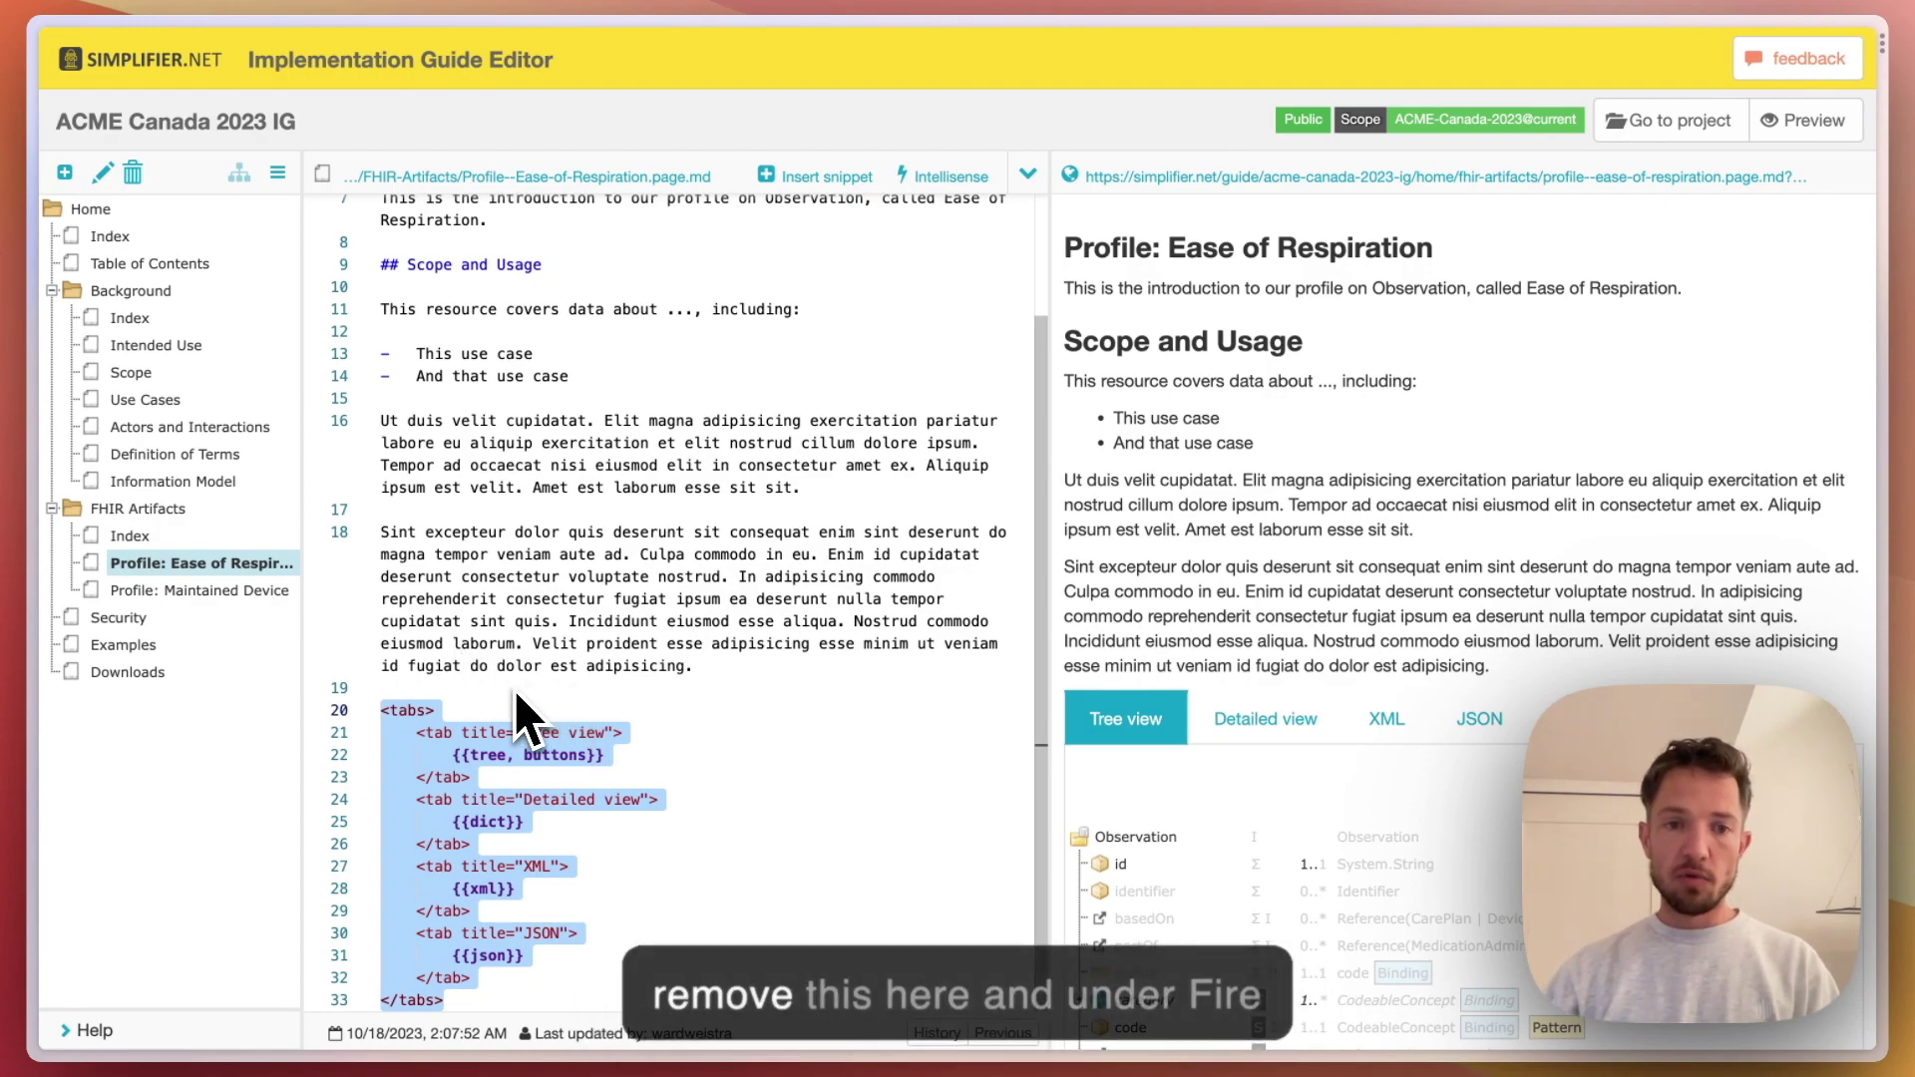
key(super+x)
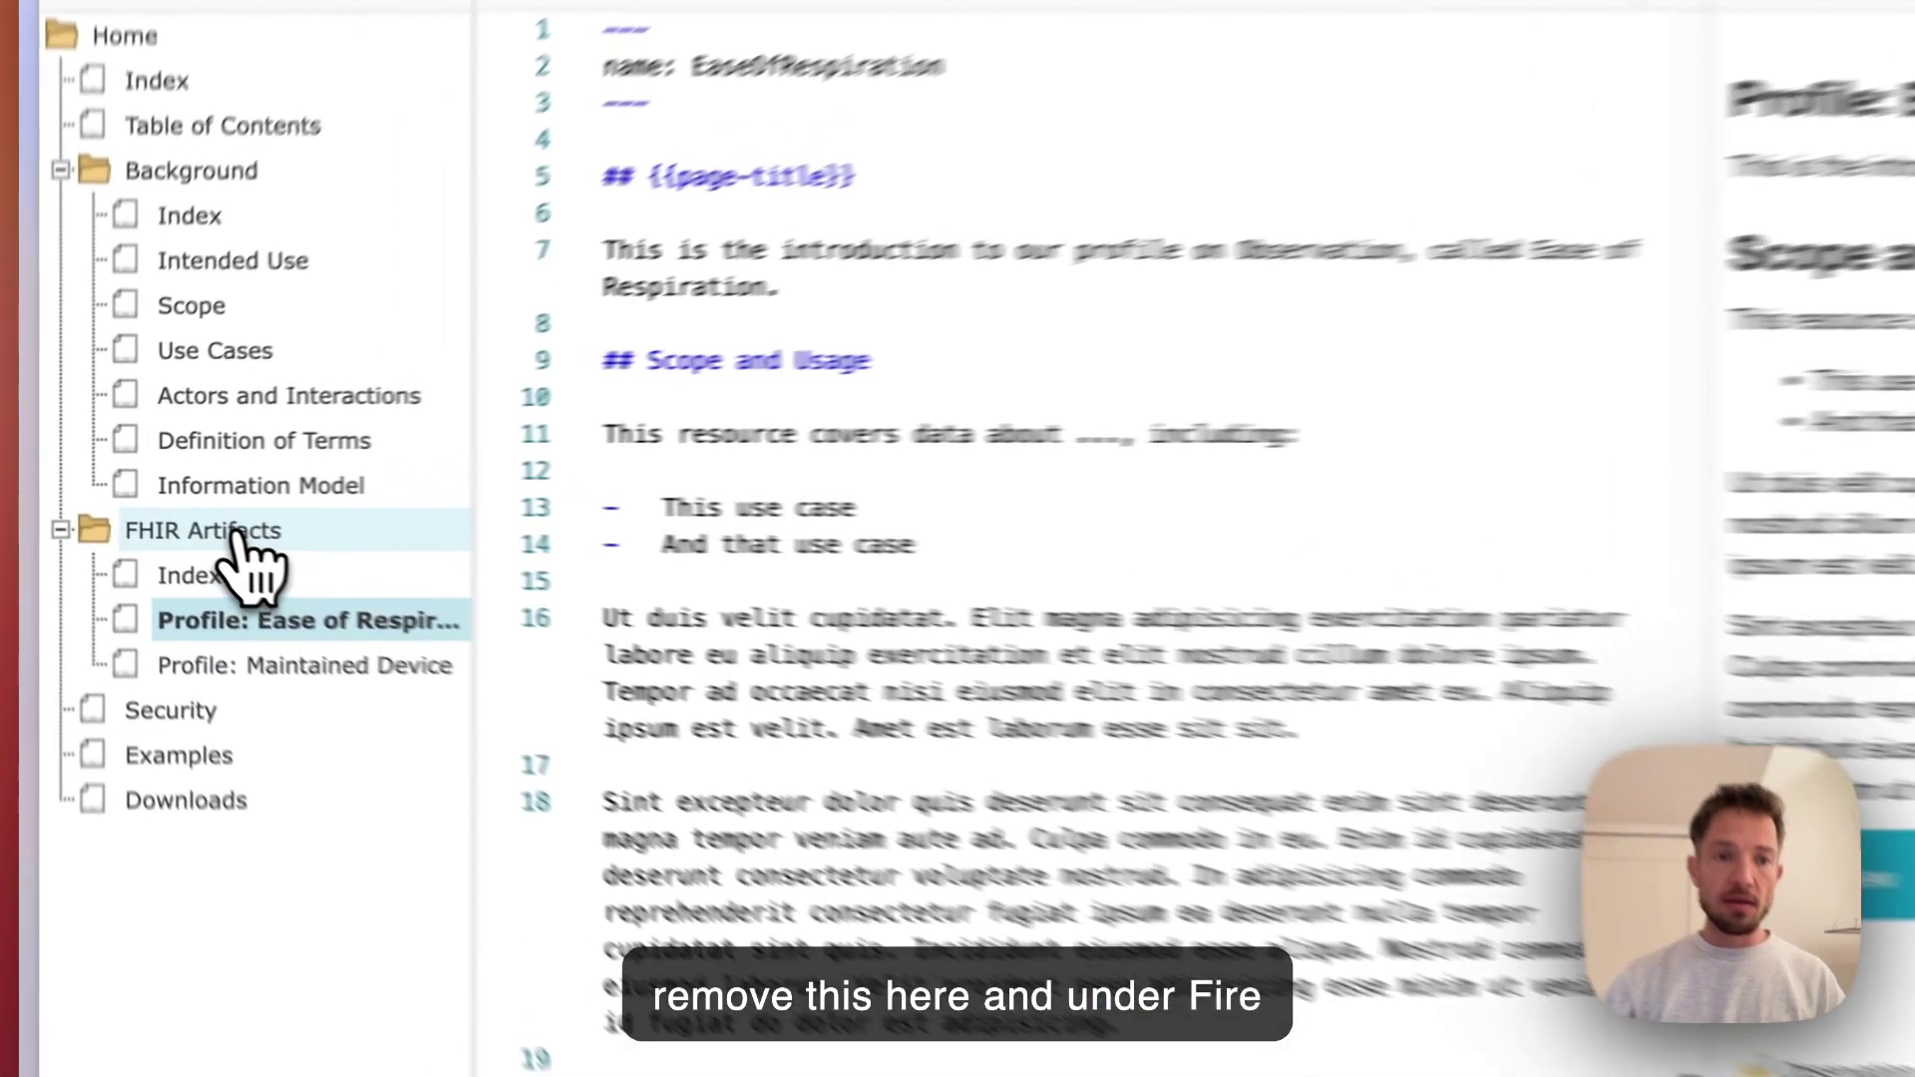
Show all files in the page tree and add an invisible page named ResourceOverview to the FHIR Artifacts folder
click(156, 510)
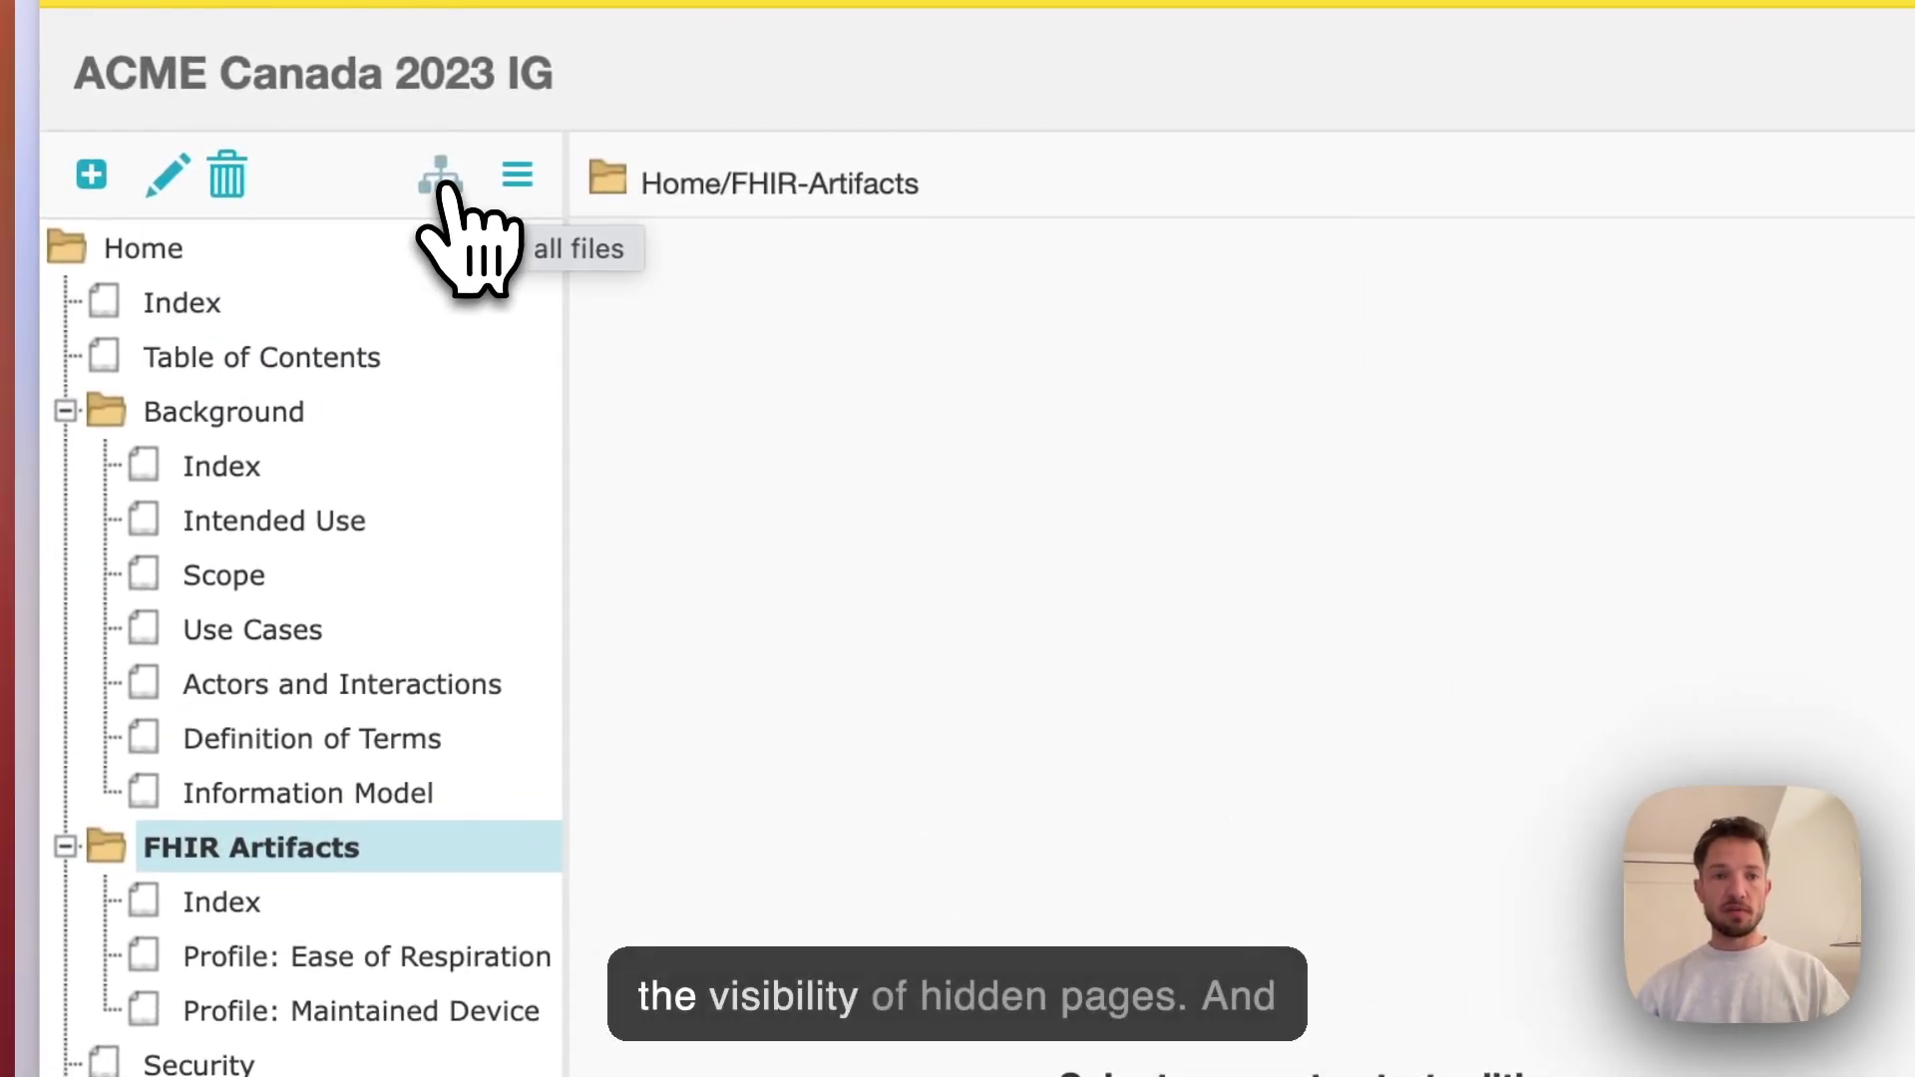
click(444, 185)
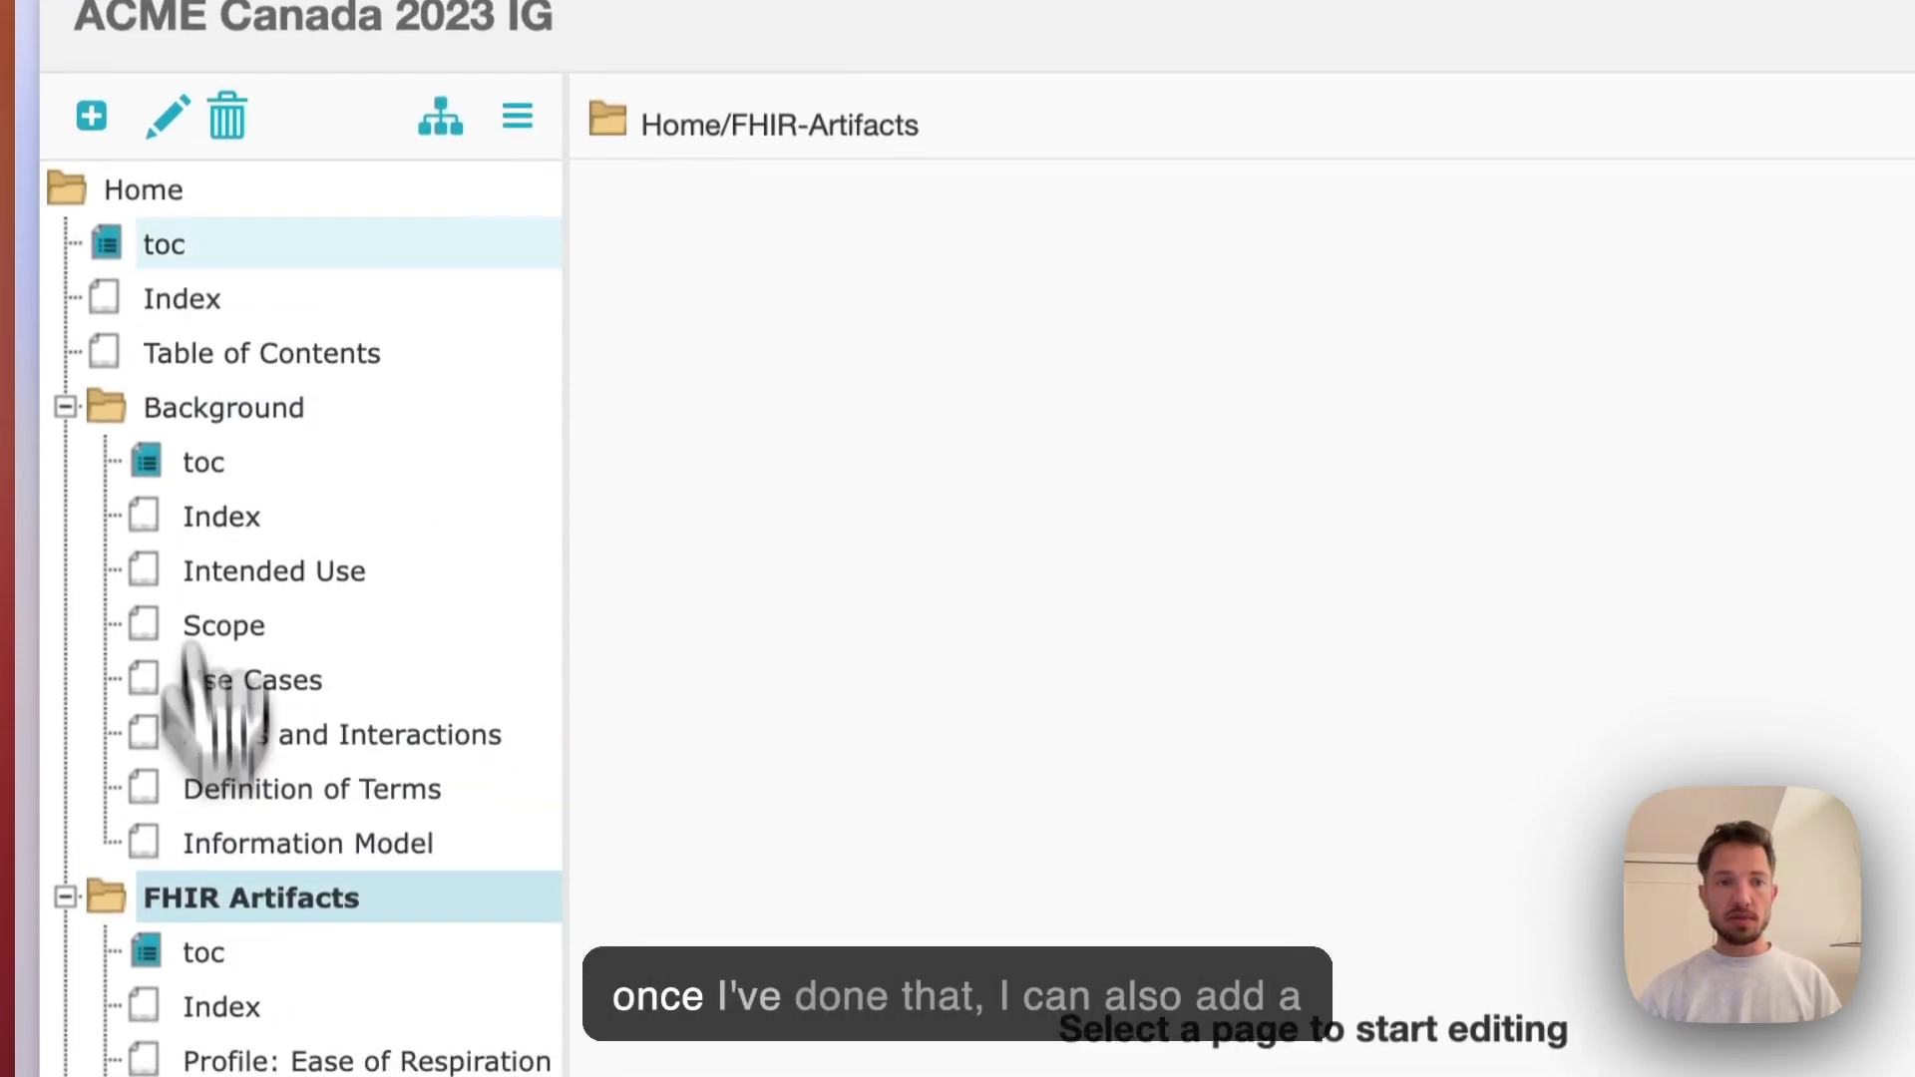
click(92, 176)
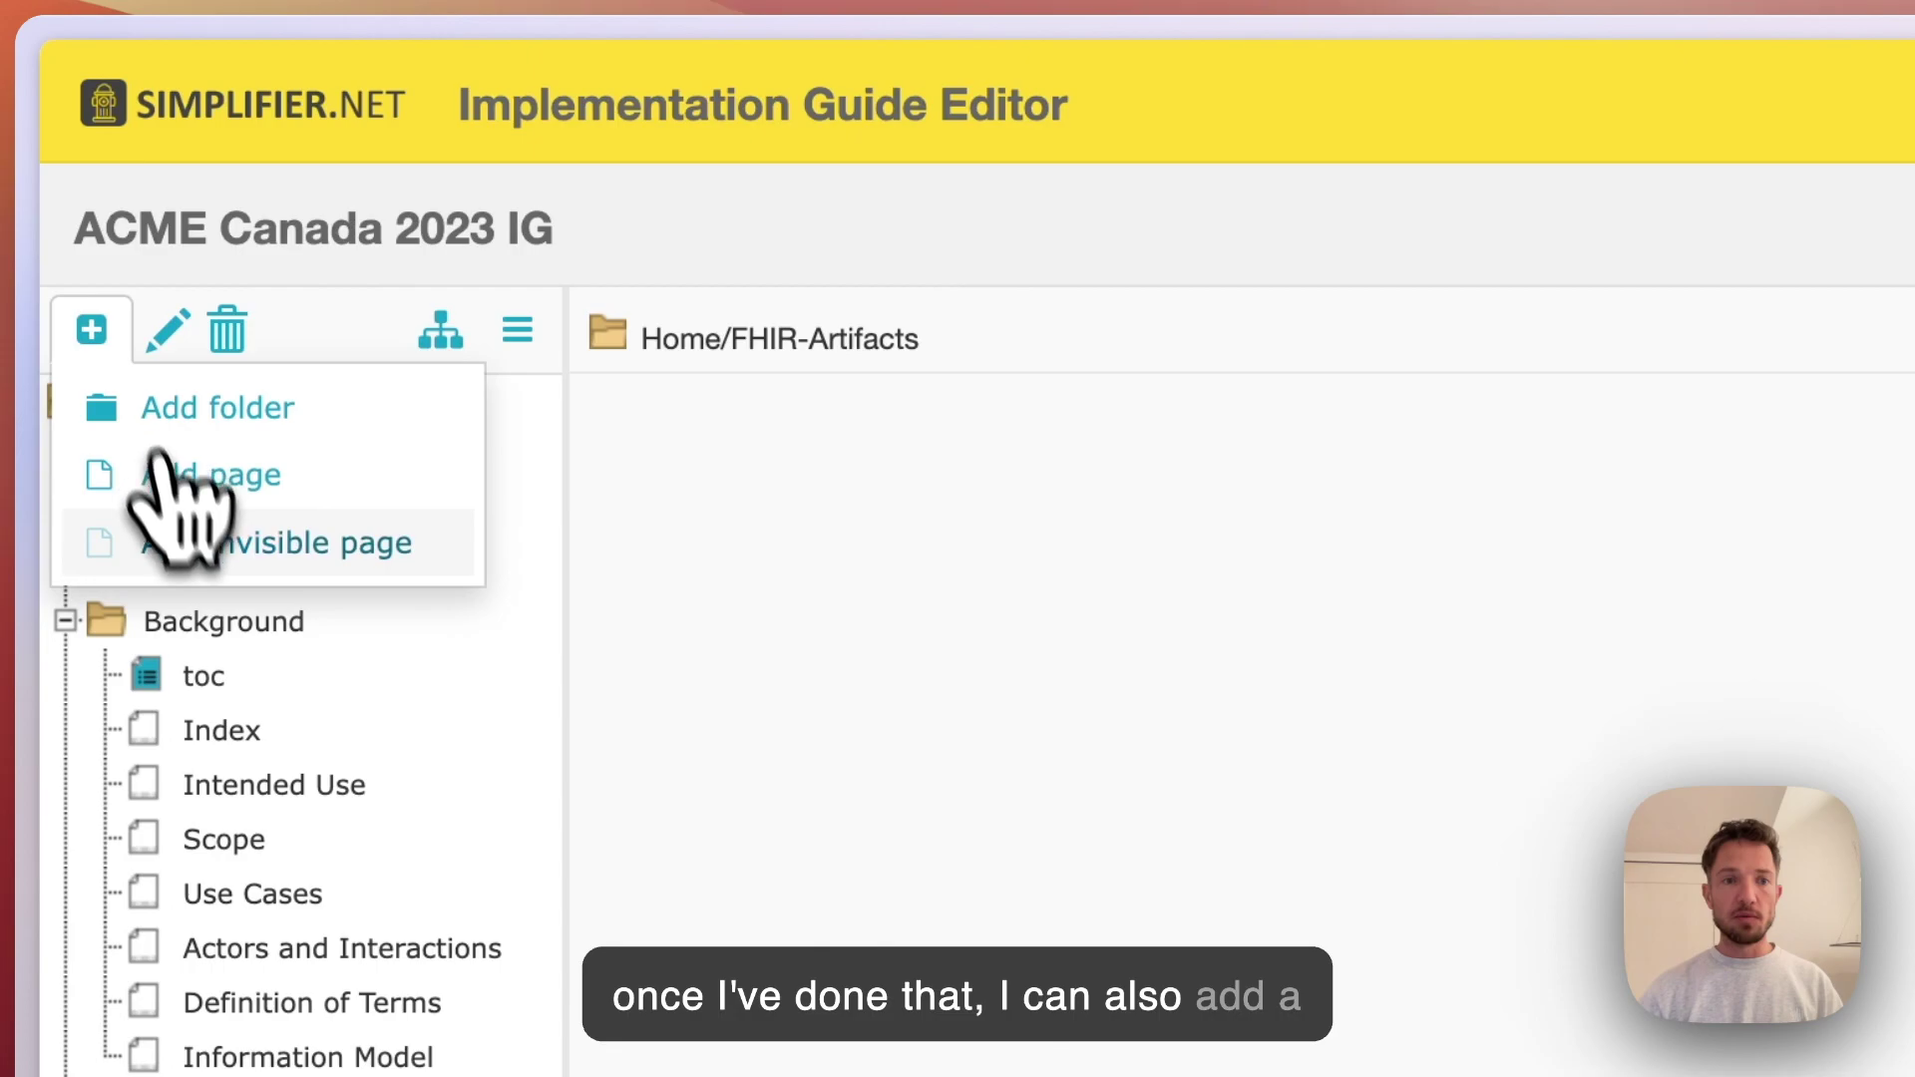
click(243, 558)
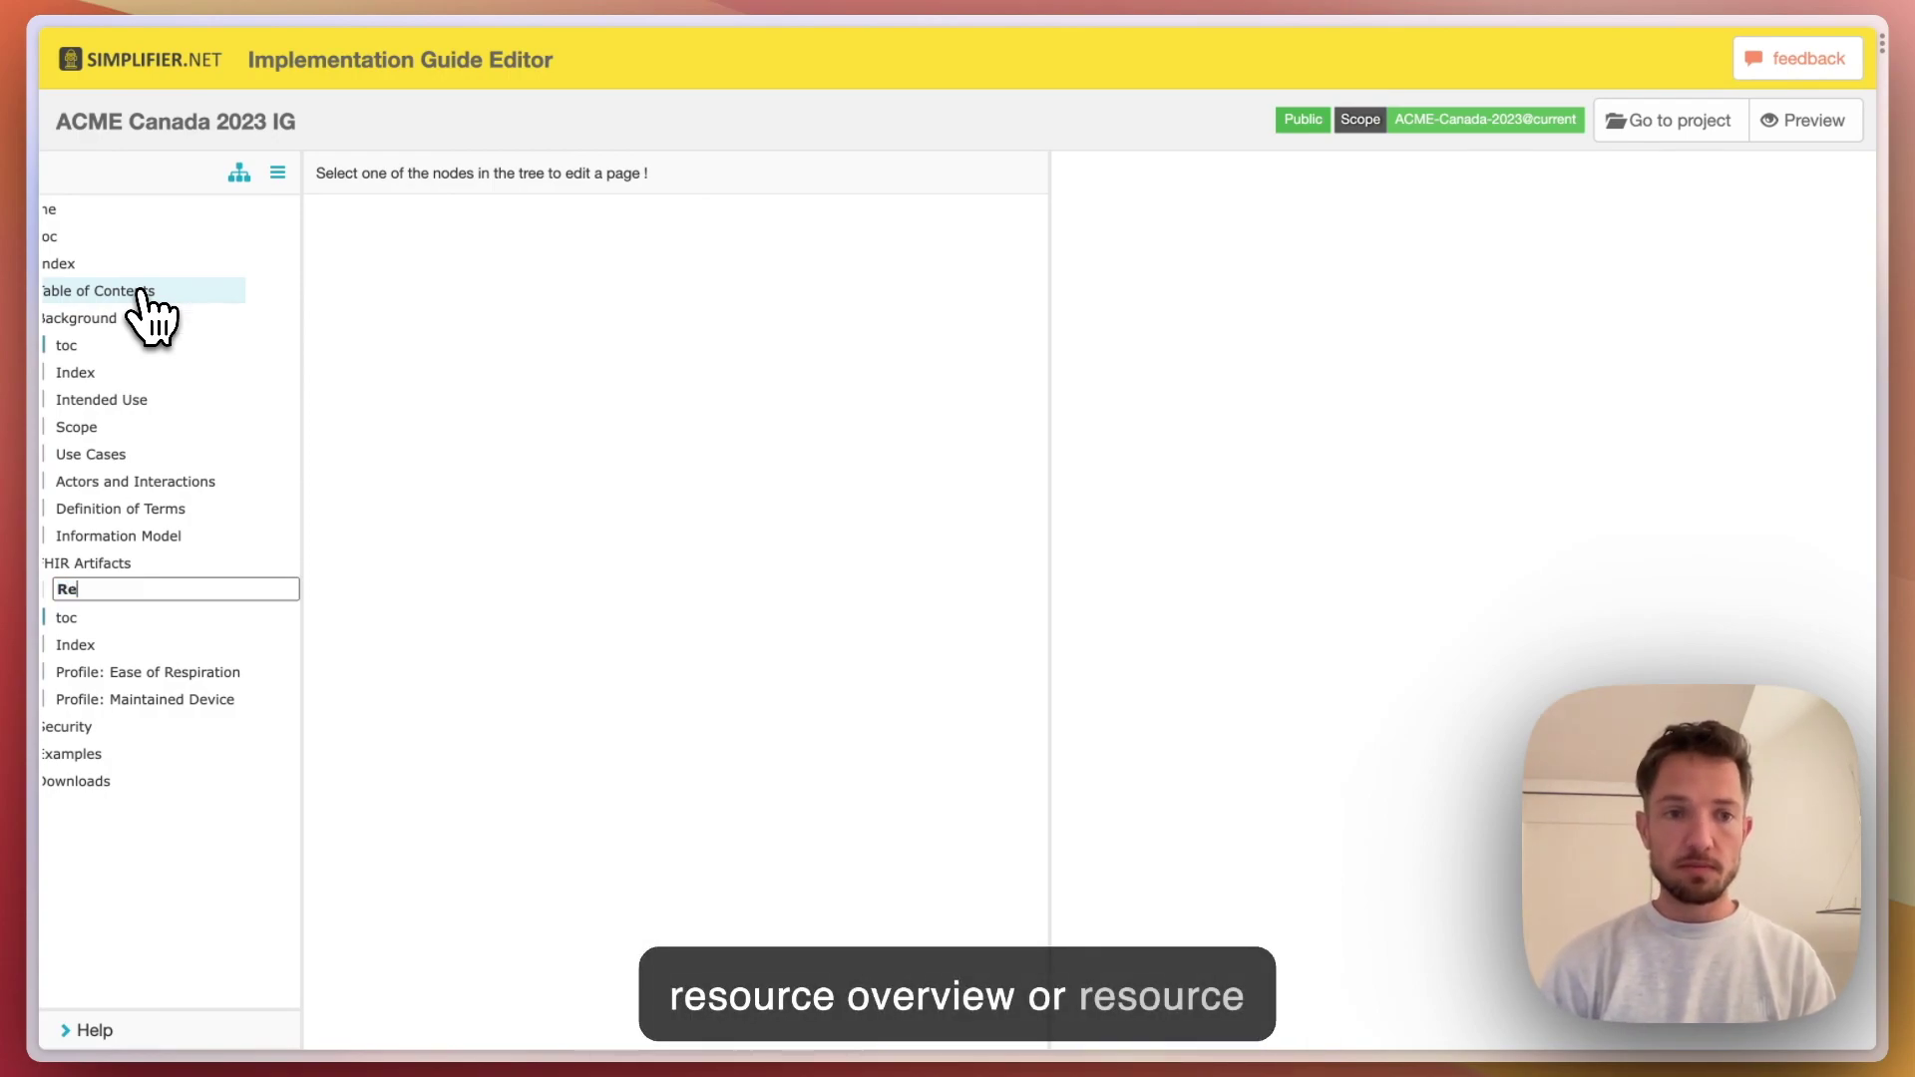
text(sourceOverview)
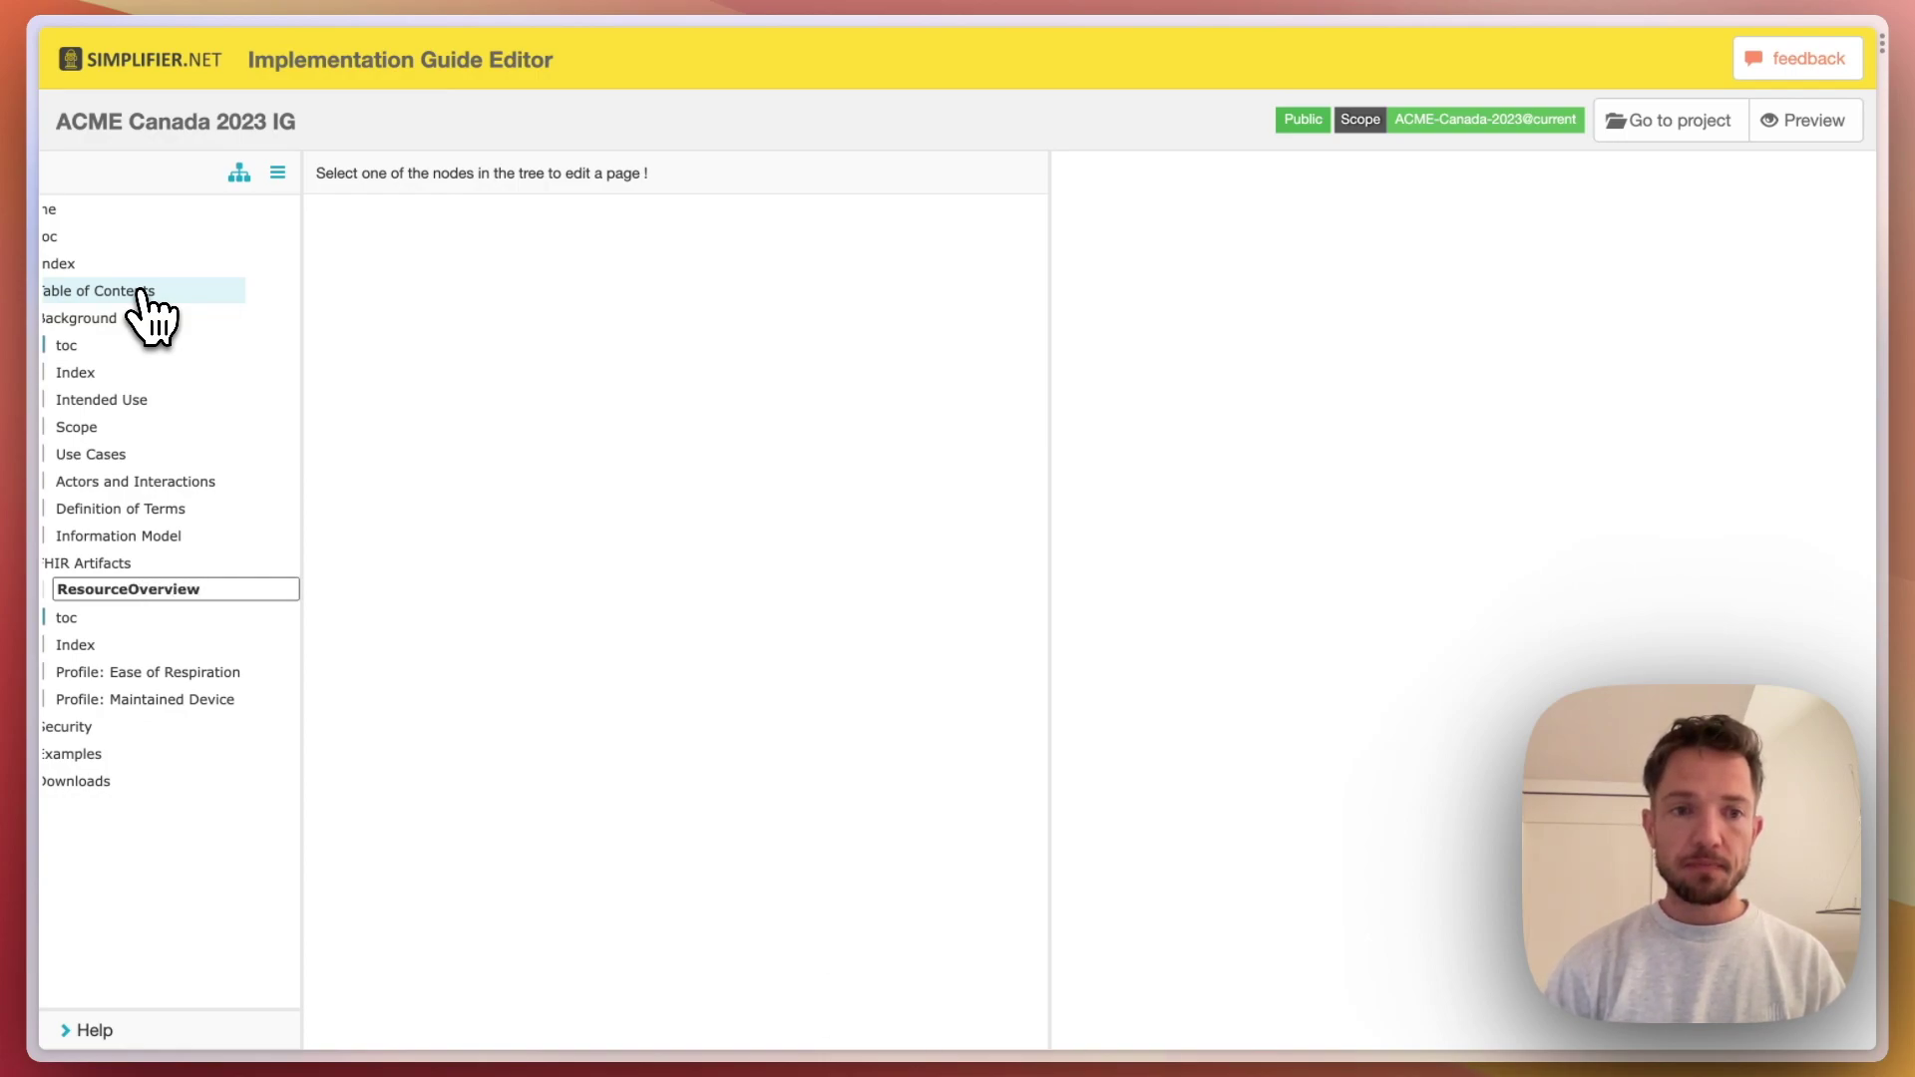
key(Return)
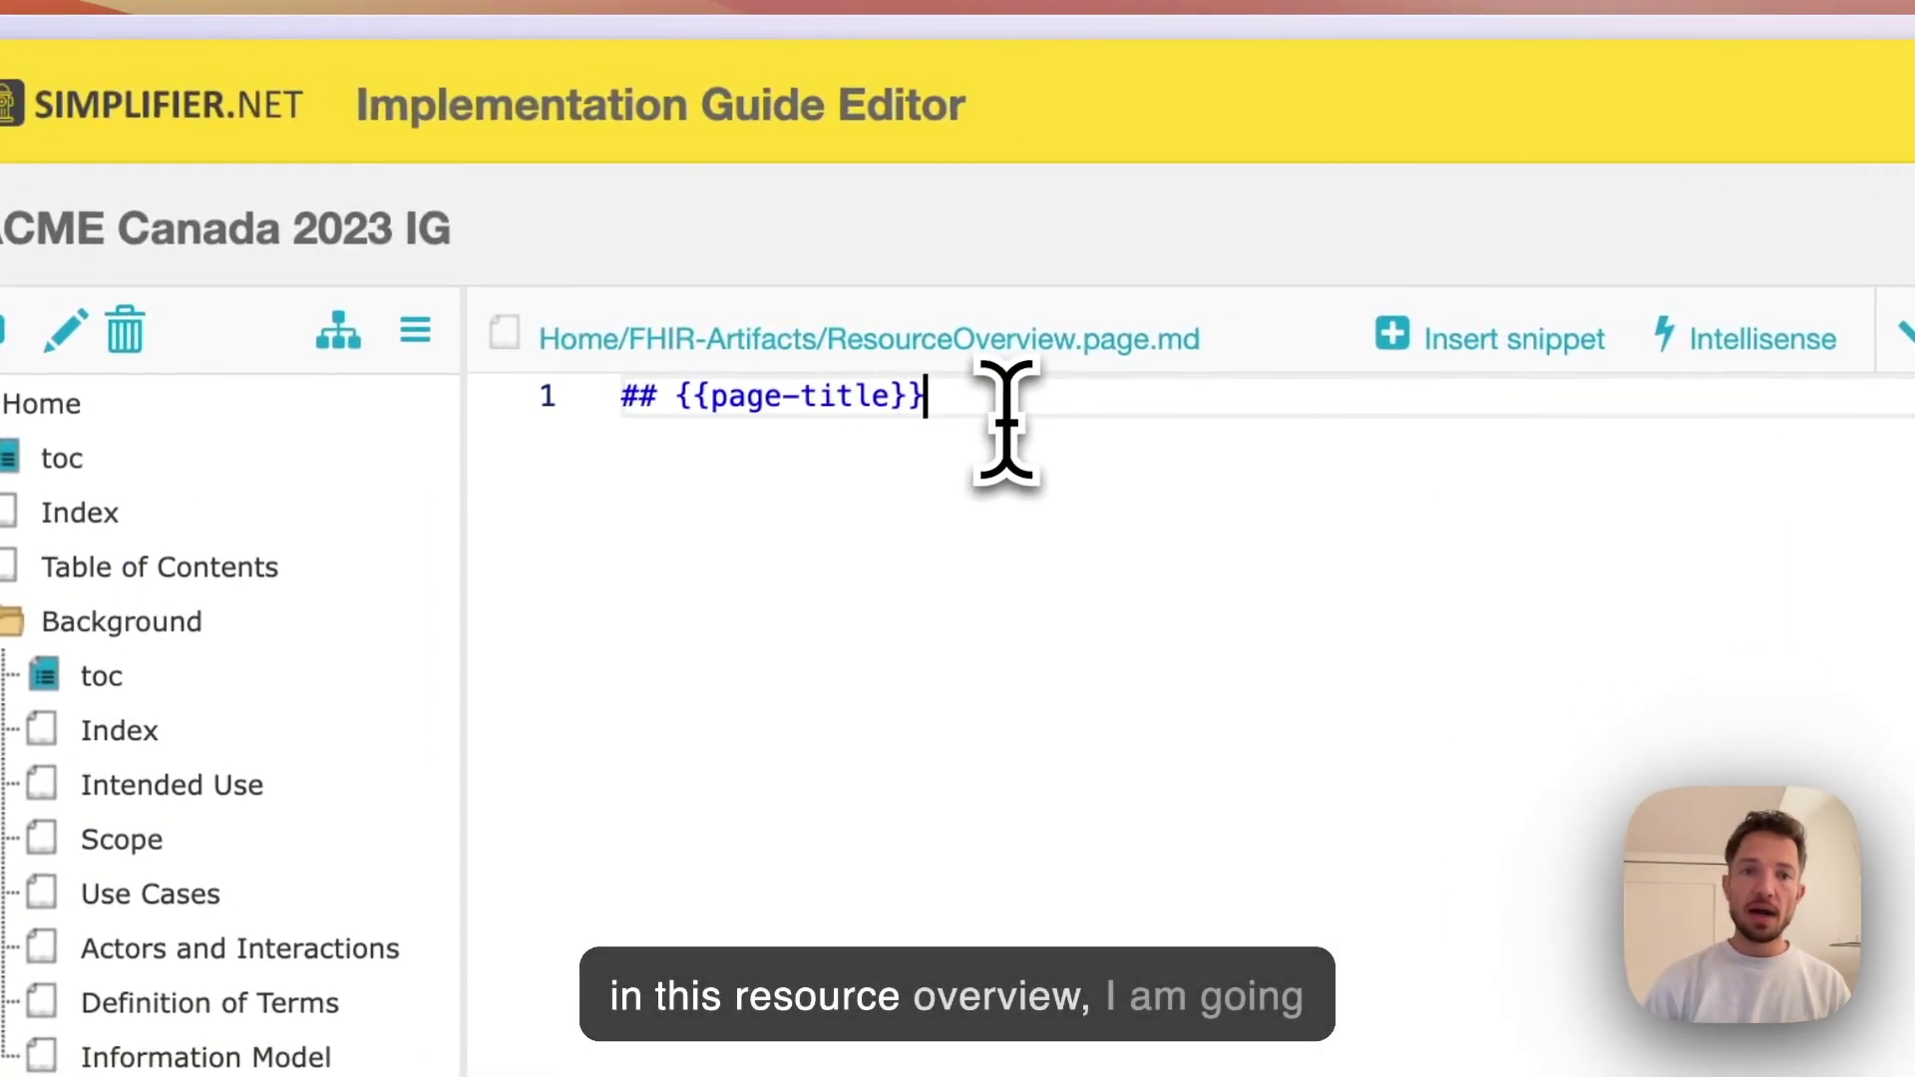
Replace the ResourceOverview page's default content with two blank lines followed by the cut <tabs> block
key(super+a)
key(BackSpace)
key(Return)
key(Return)
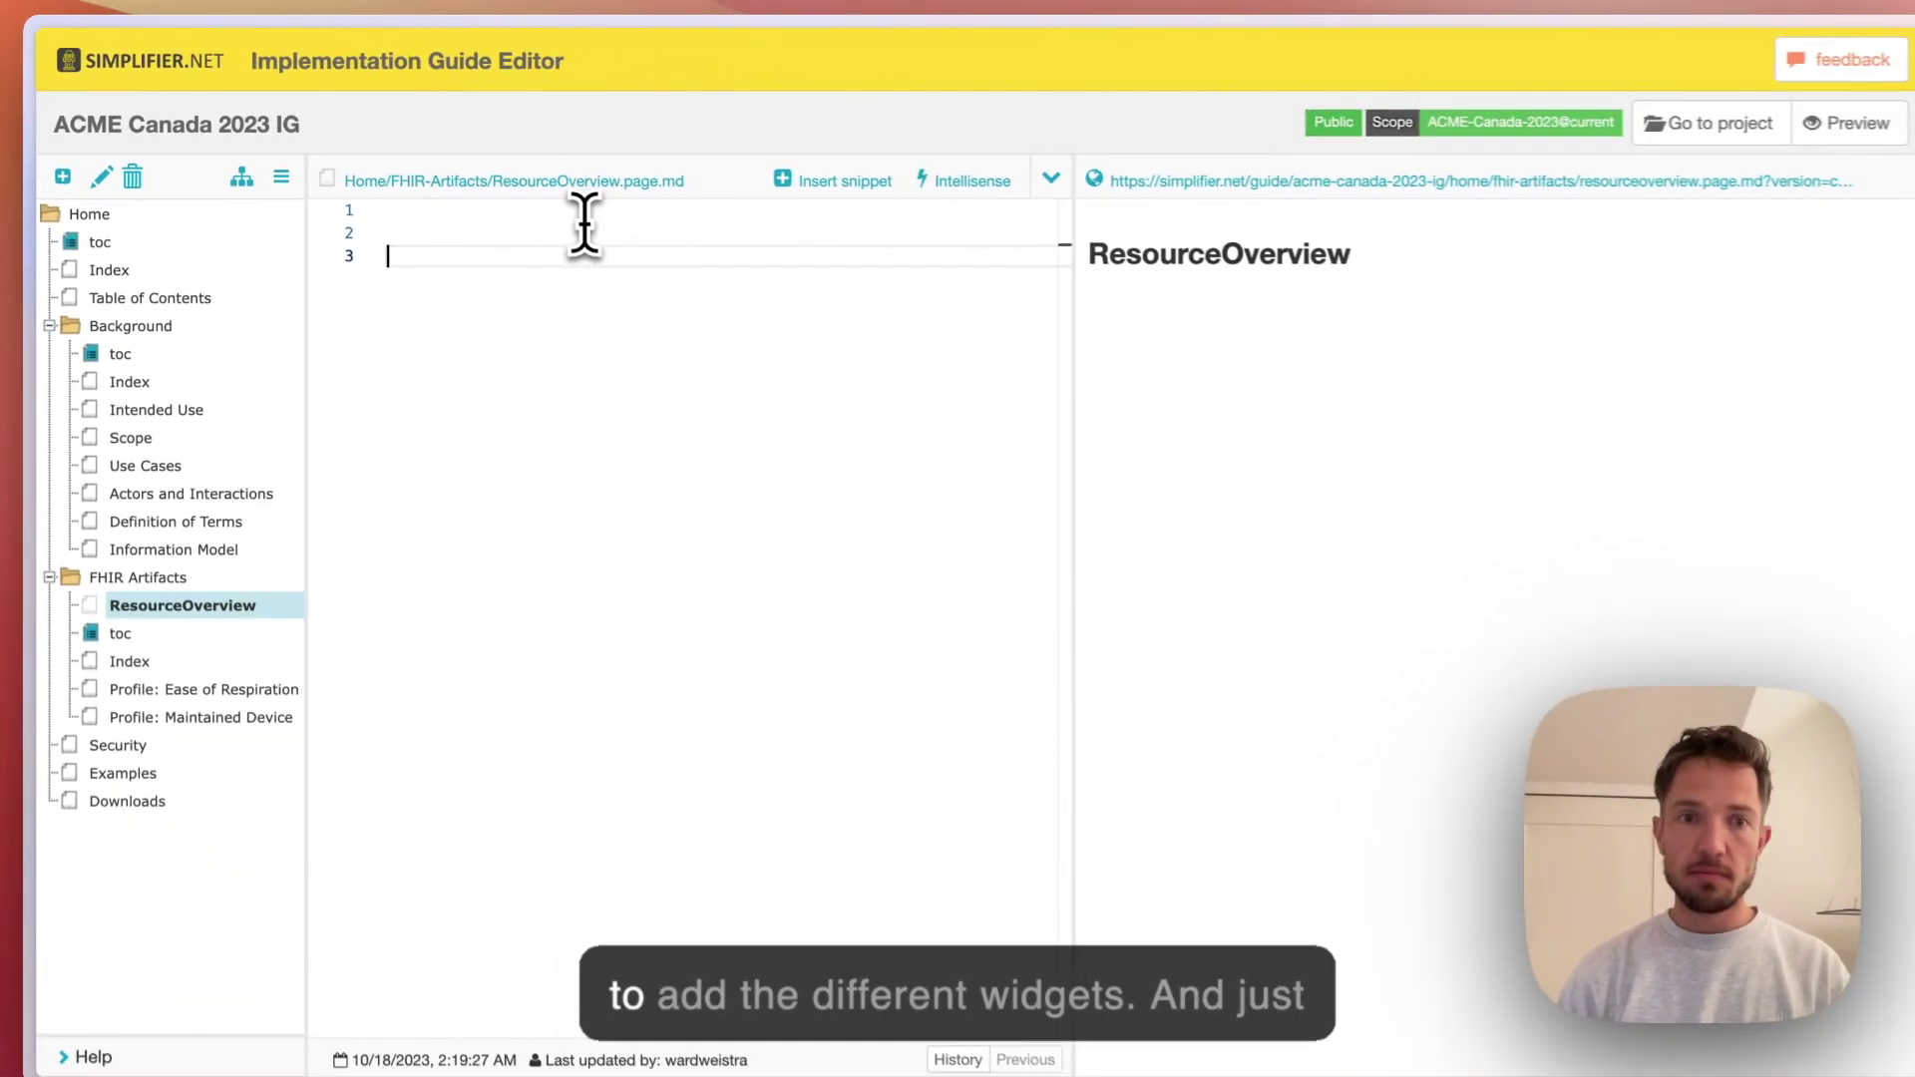
key(super+v)
Add a metadata block between --- lines with name: EaseOfRespiration above the tabs on ResourceOverview, and save the page
key(super+Up)
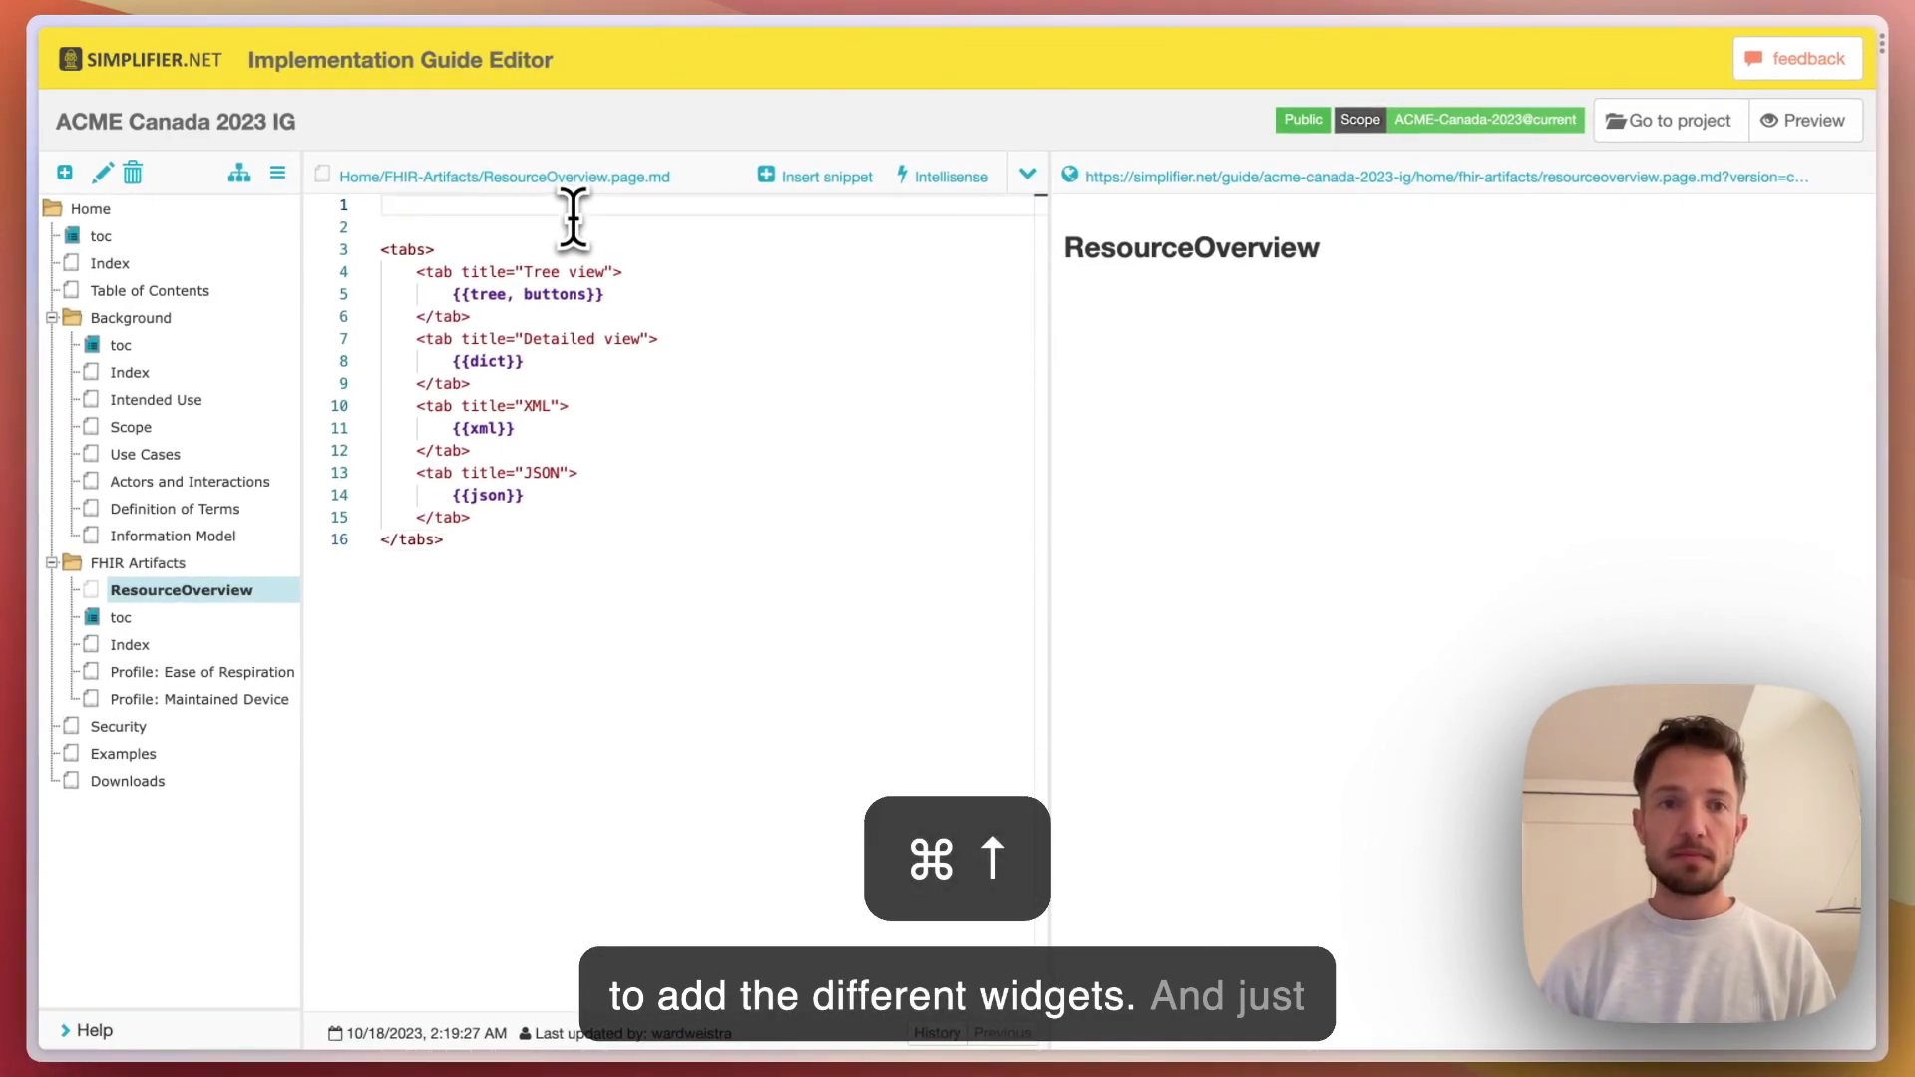
text(---)
key(Return)
key(Return)
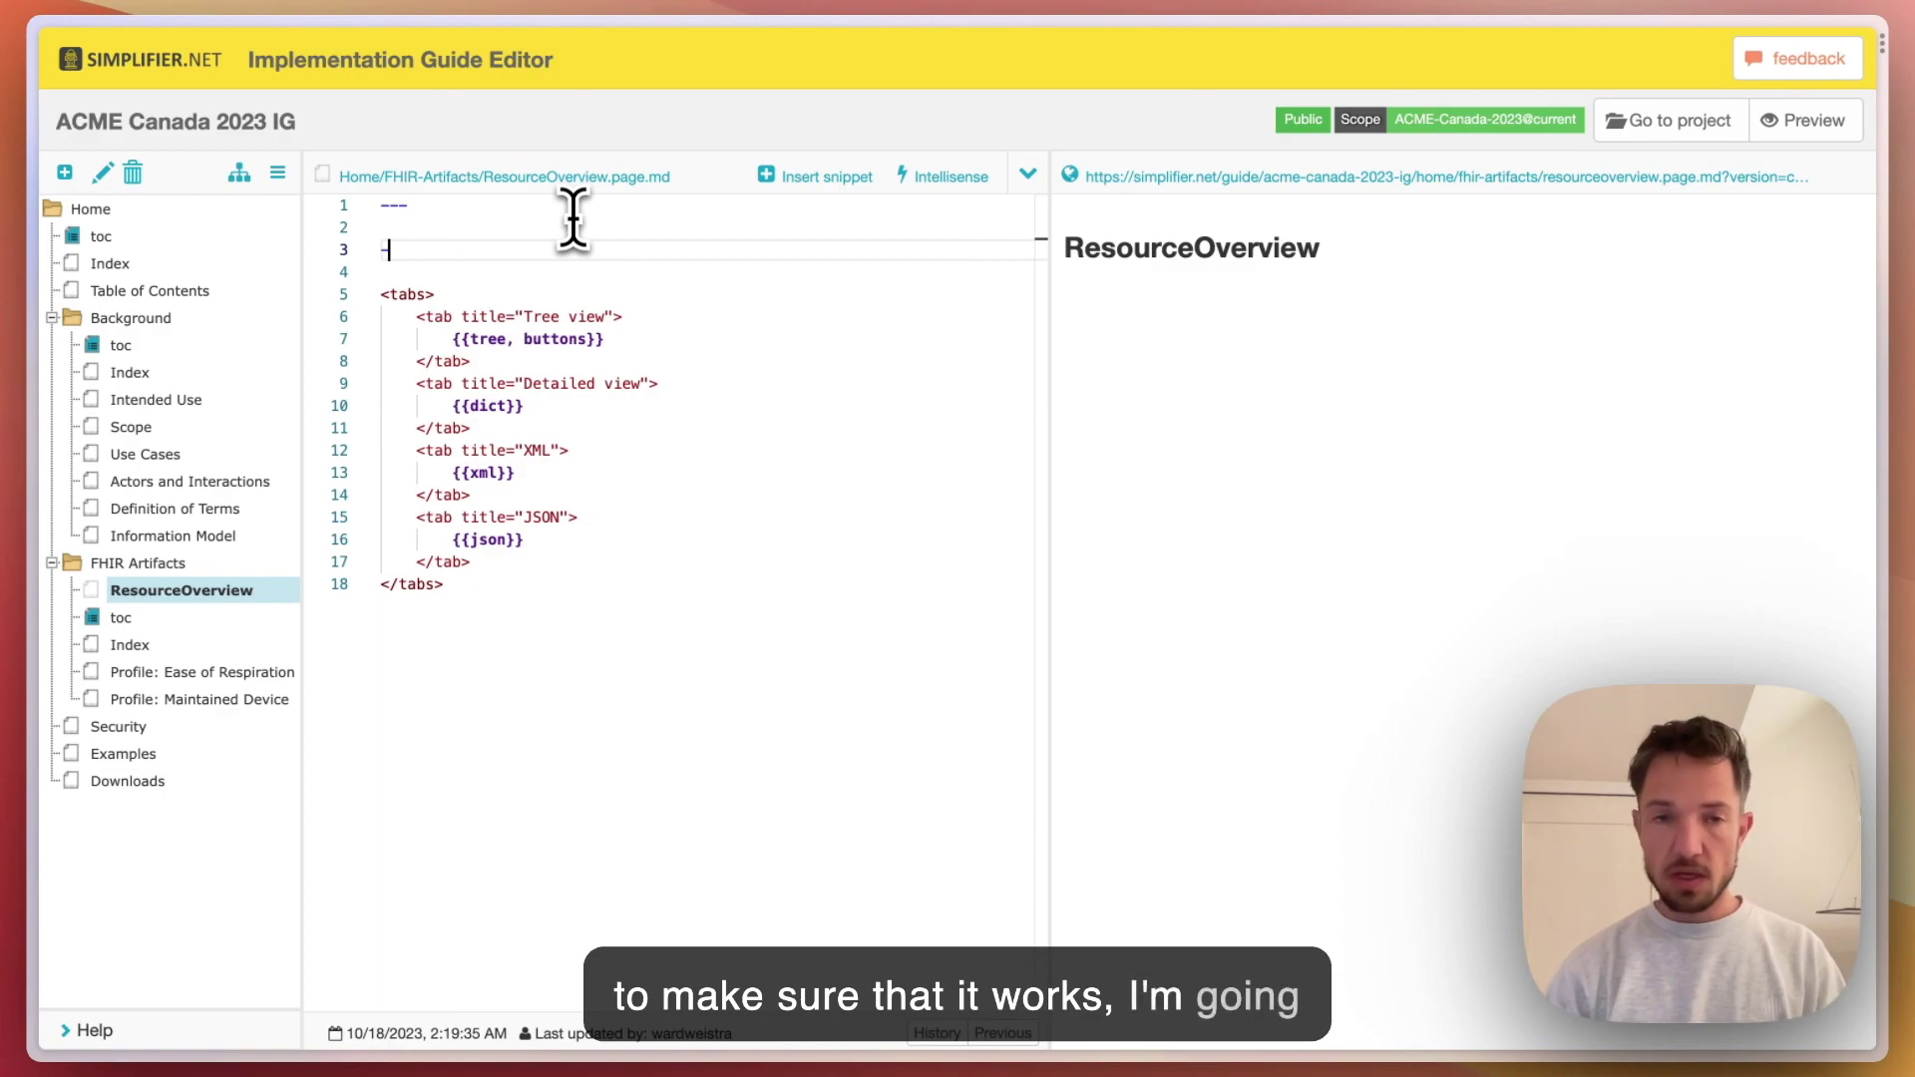
text(---)
key(Up)
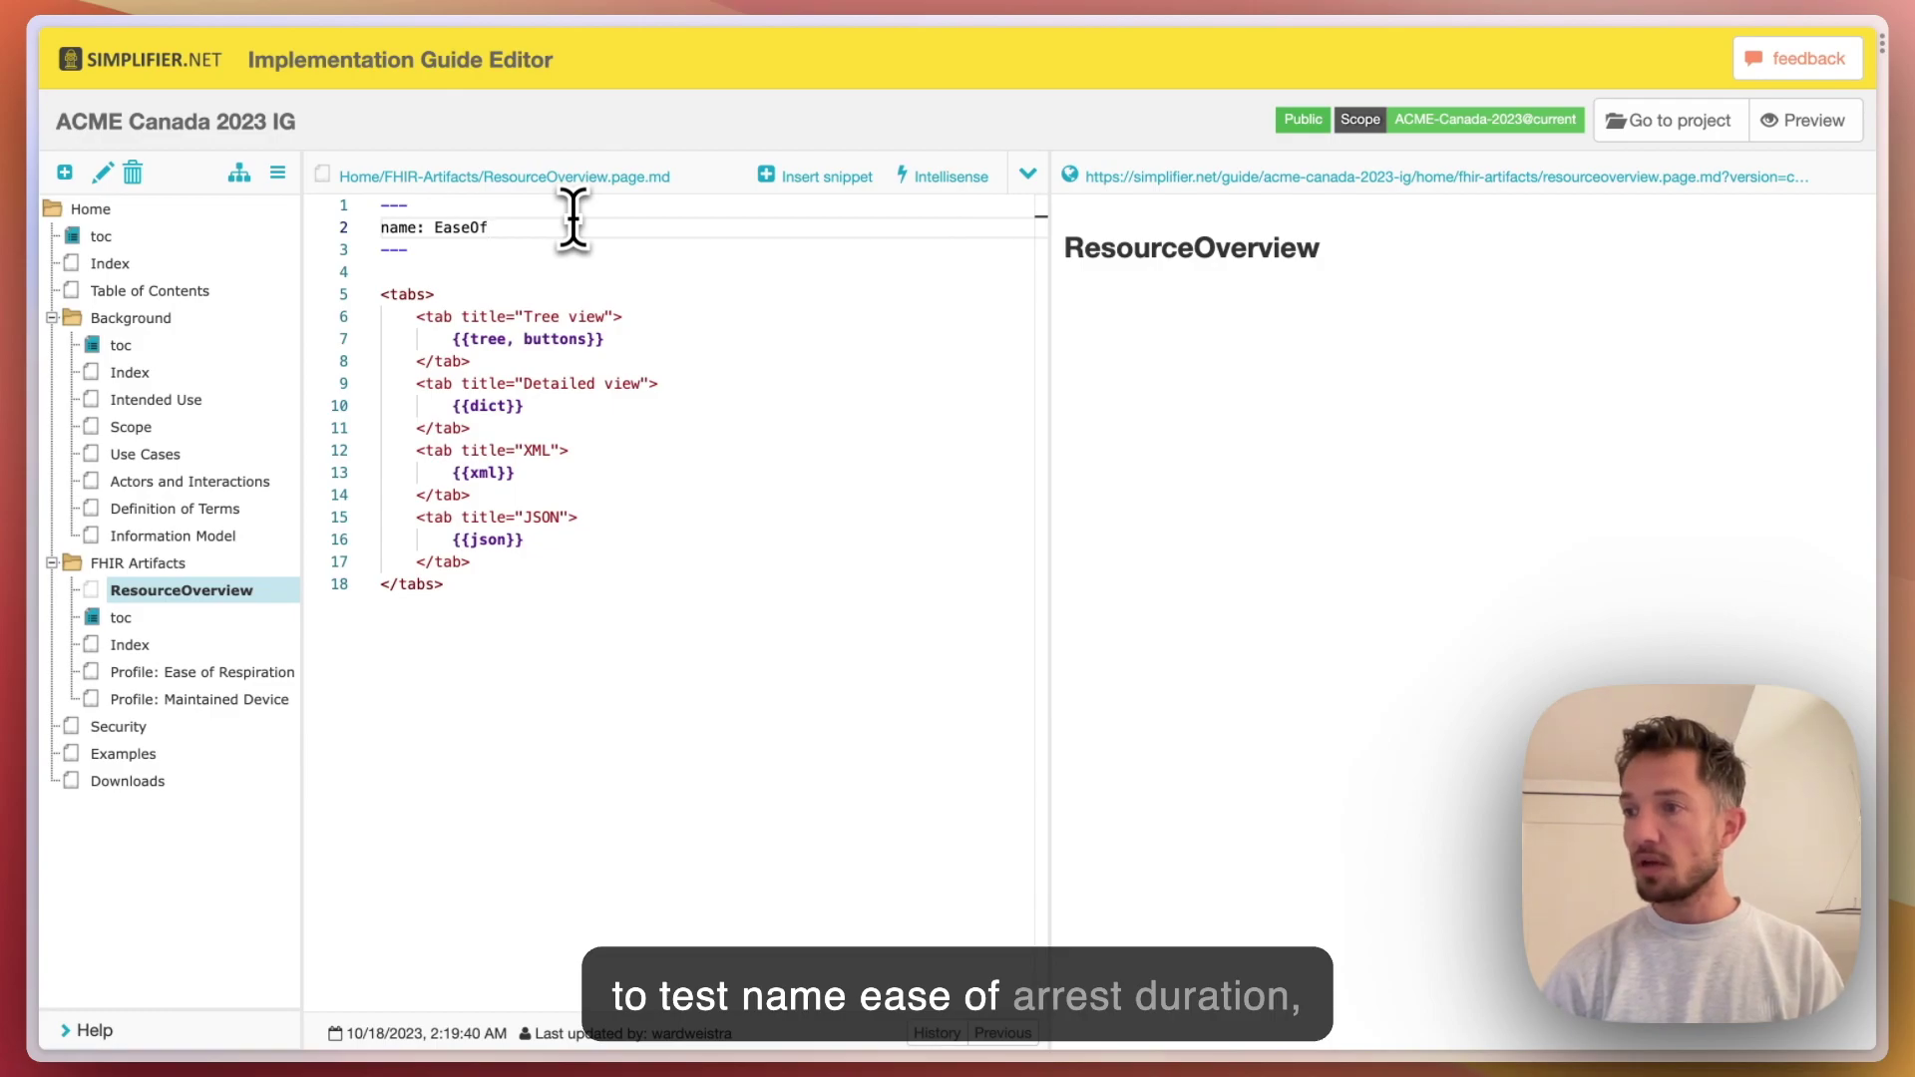
text(name: EaseOfRespirat)
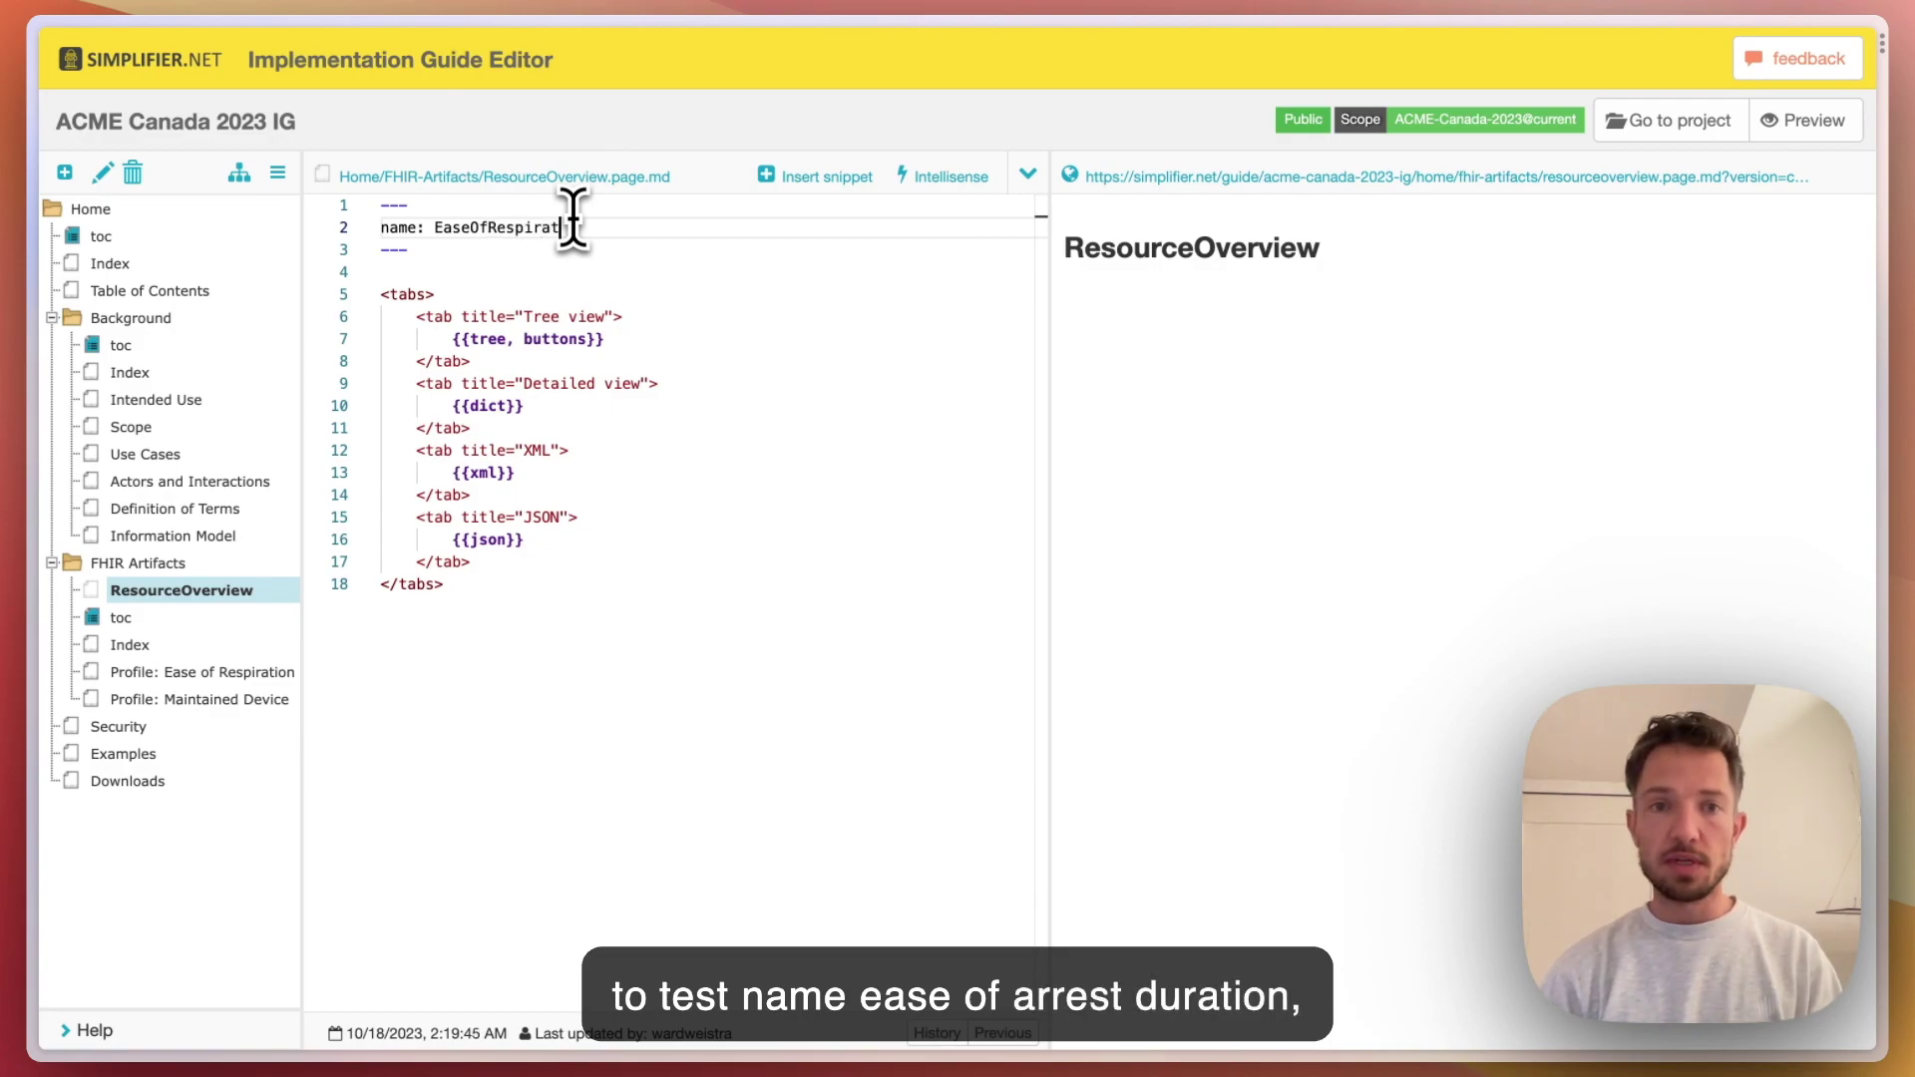
text(ion)
key(ctrl+Return)
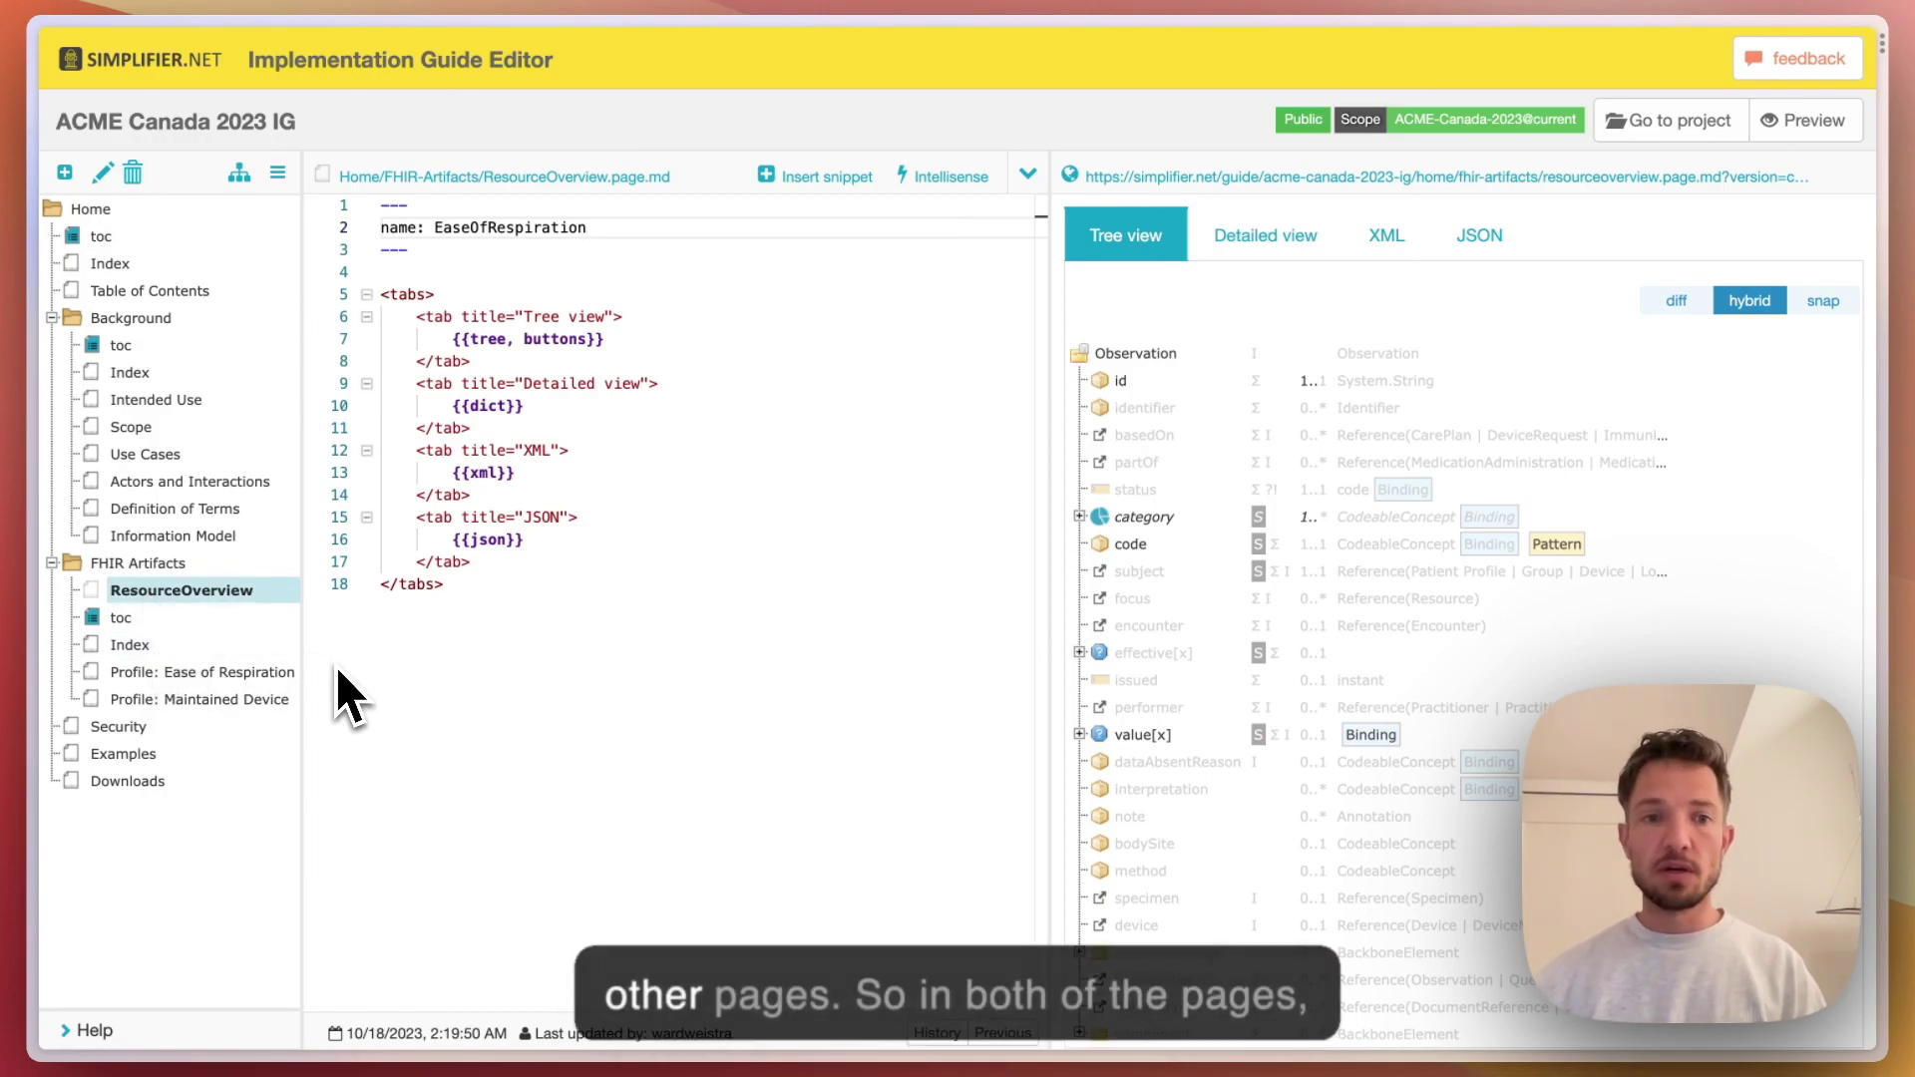
Insert {{page:Home/FHIR-Artifacts/ResourceOverview.page.md}} on line 20 of the Profile: Ease of Respiration page
click(251, 671)
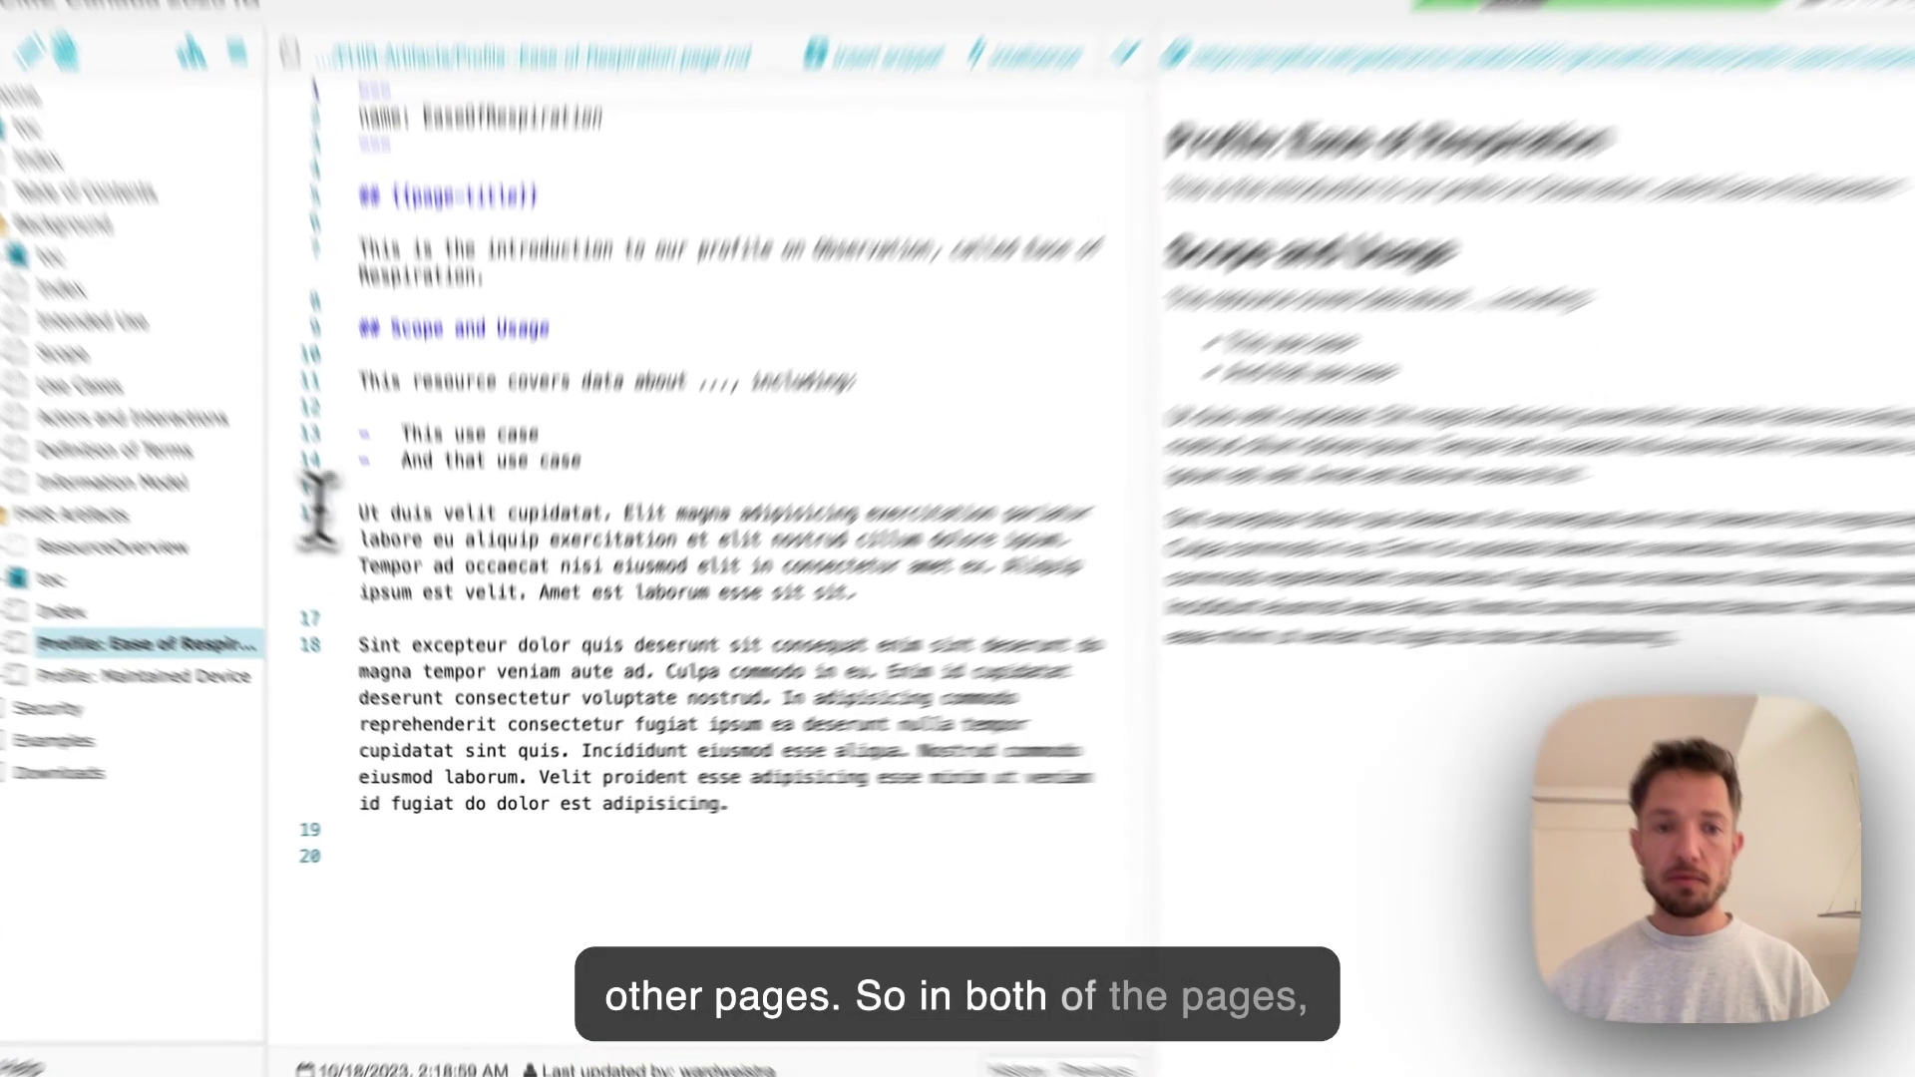
click(444, 862)
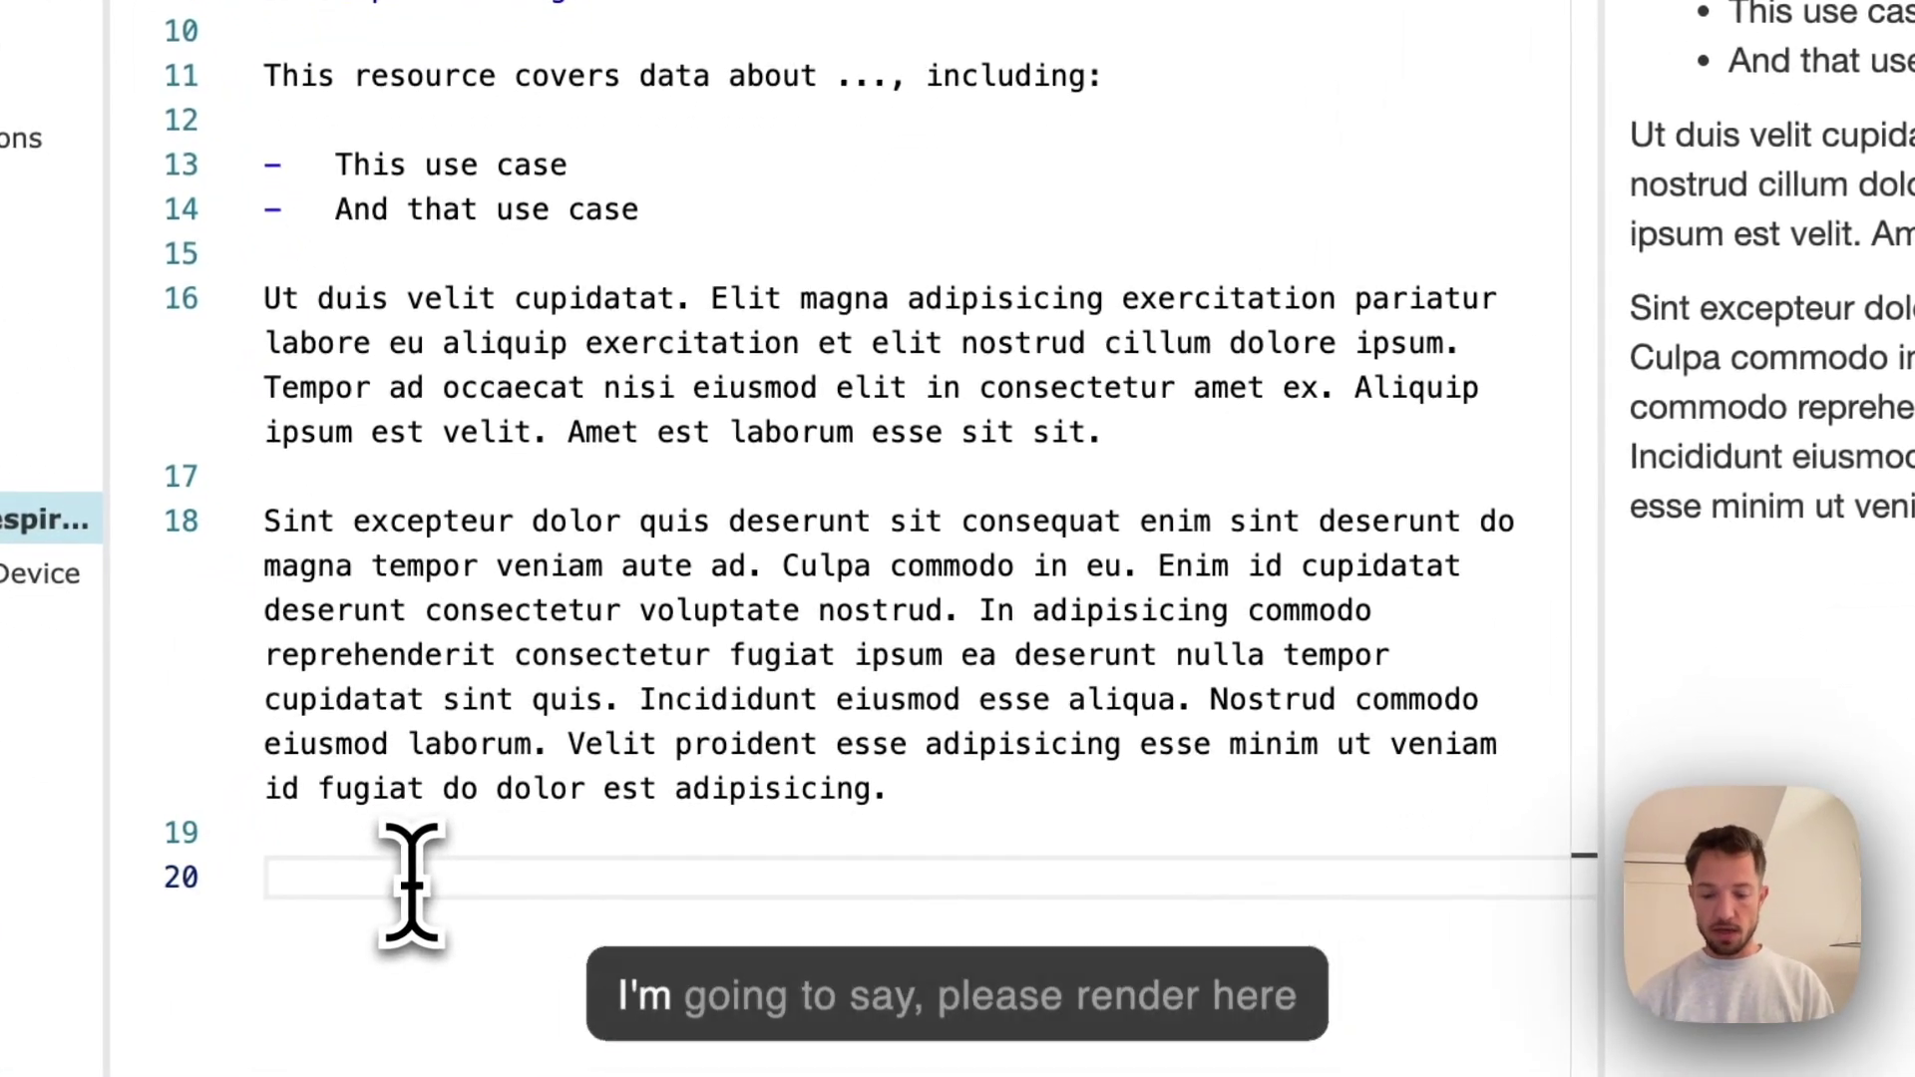
text({{pa)
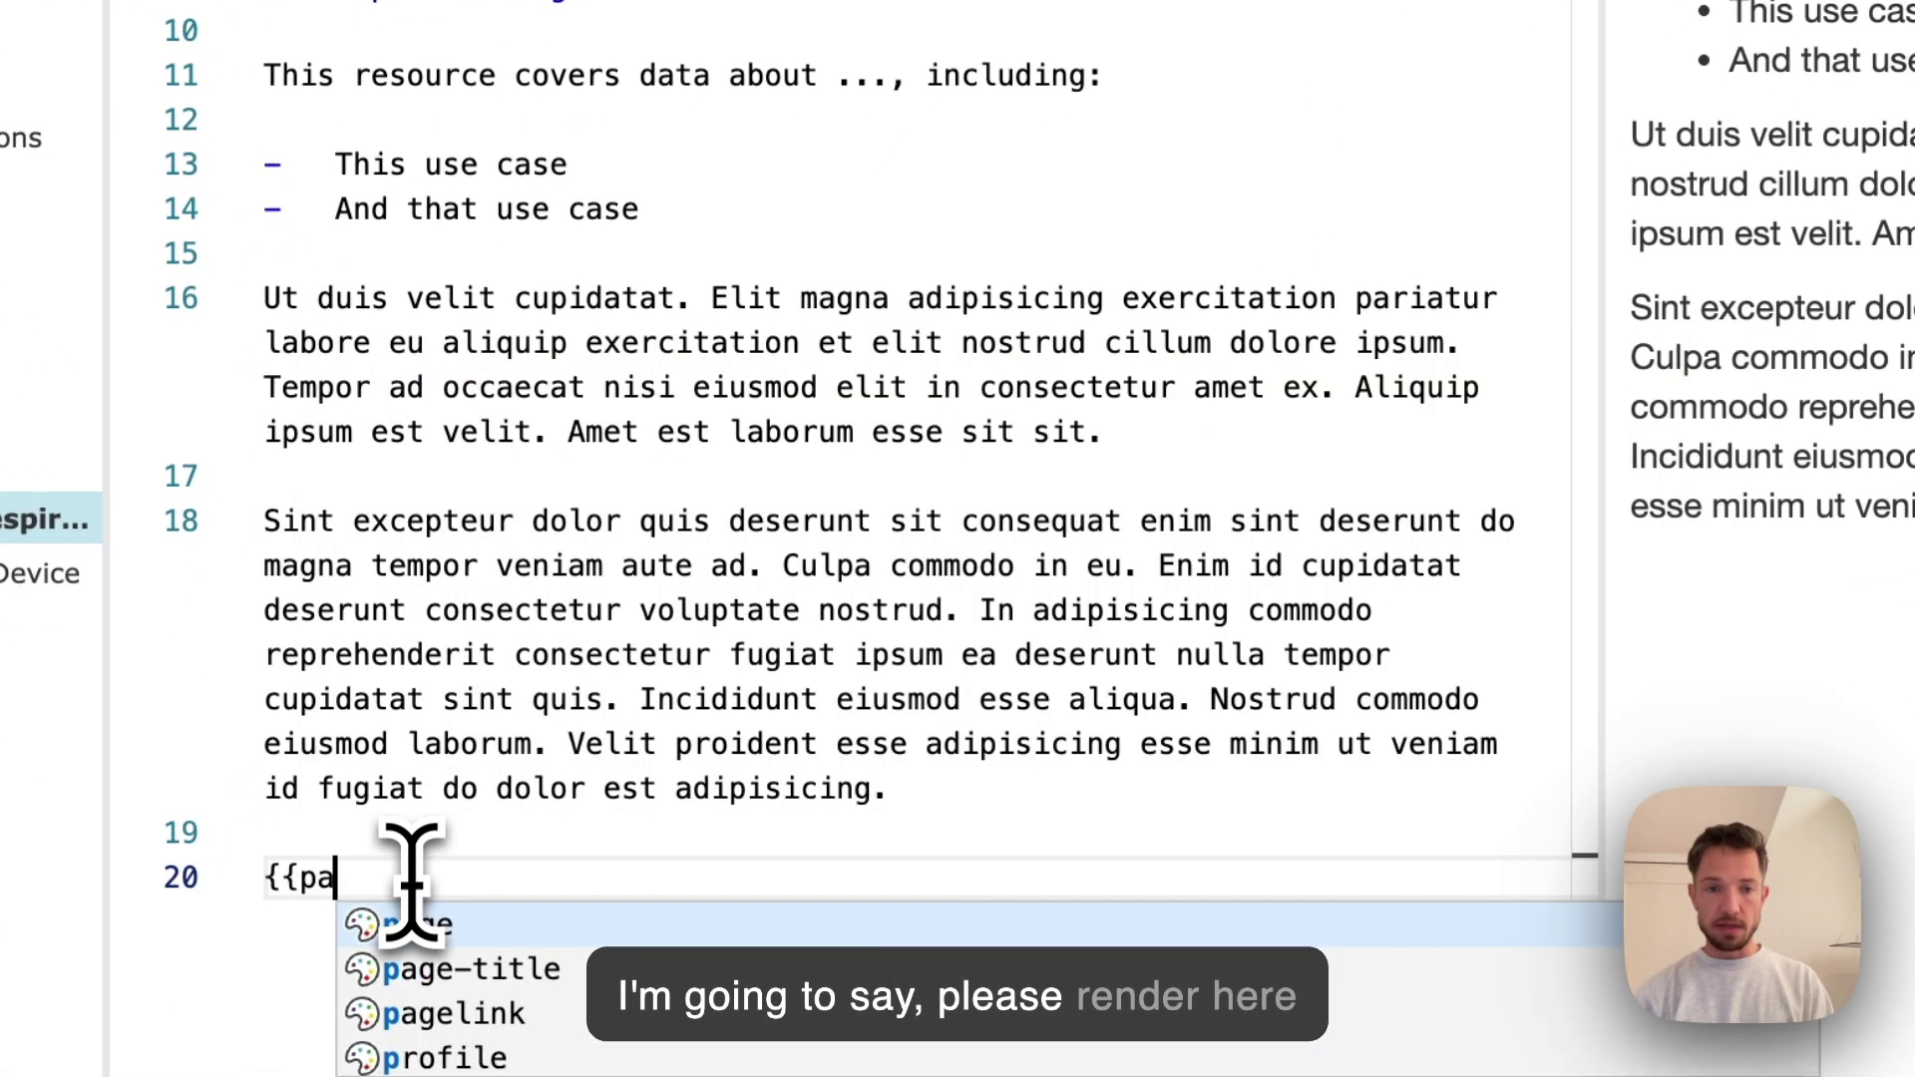
text(ge:)
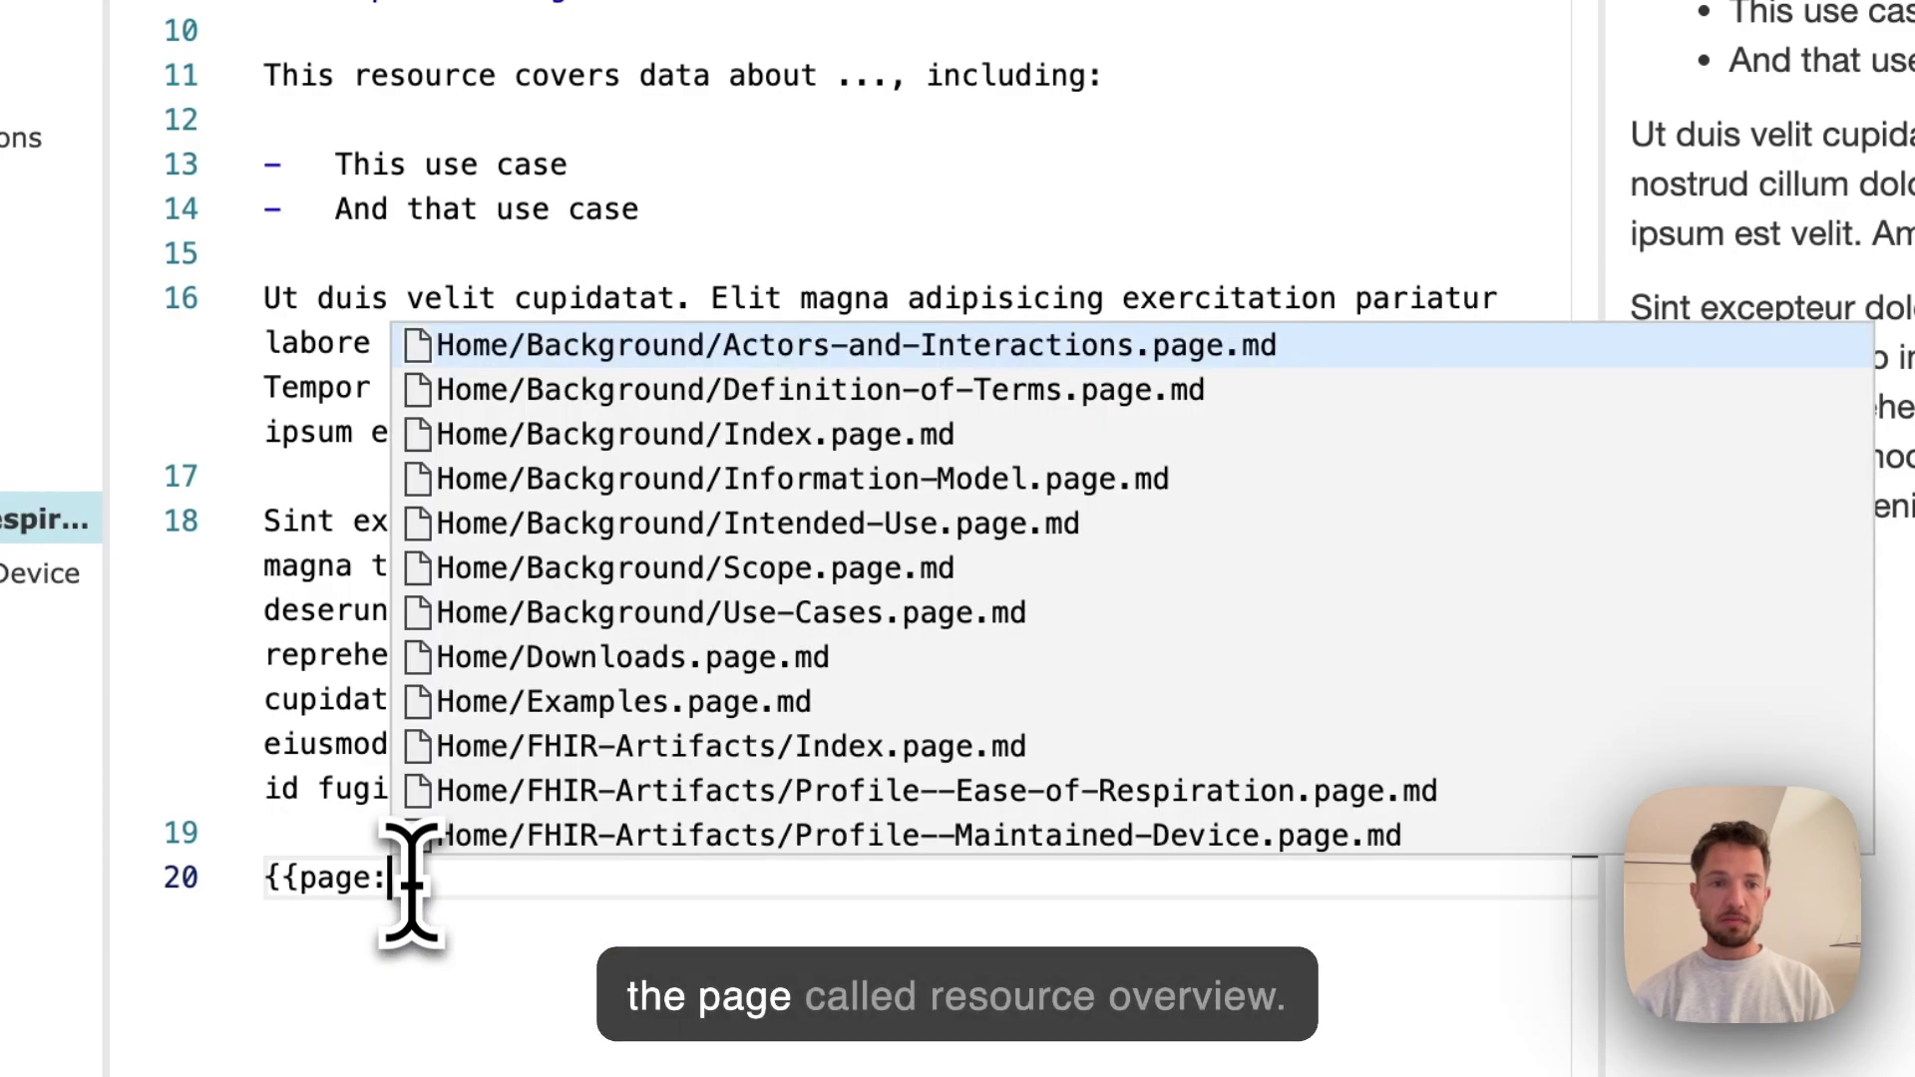
text(resour)
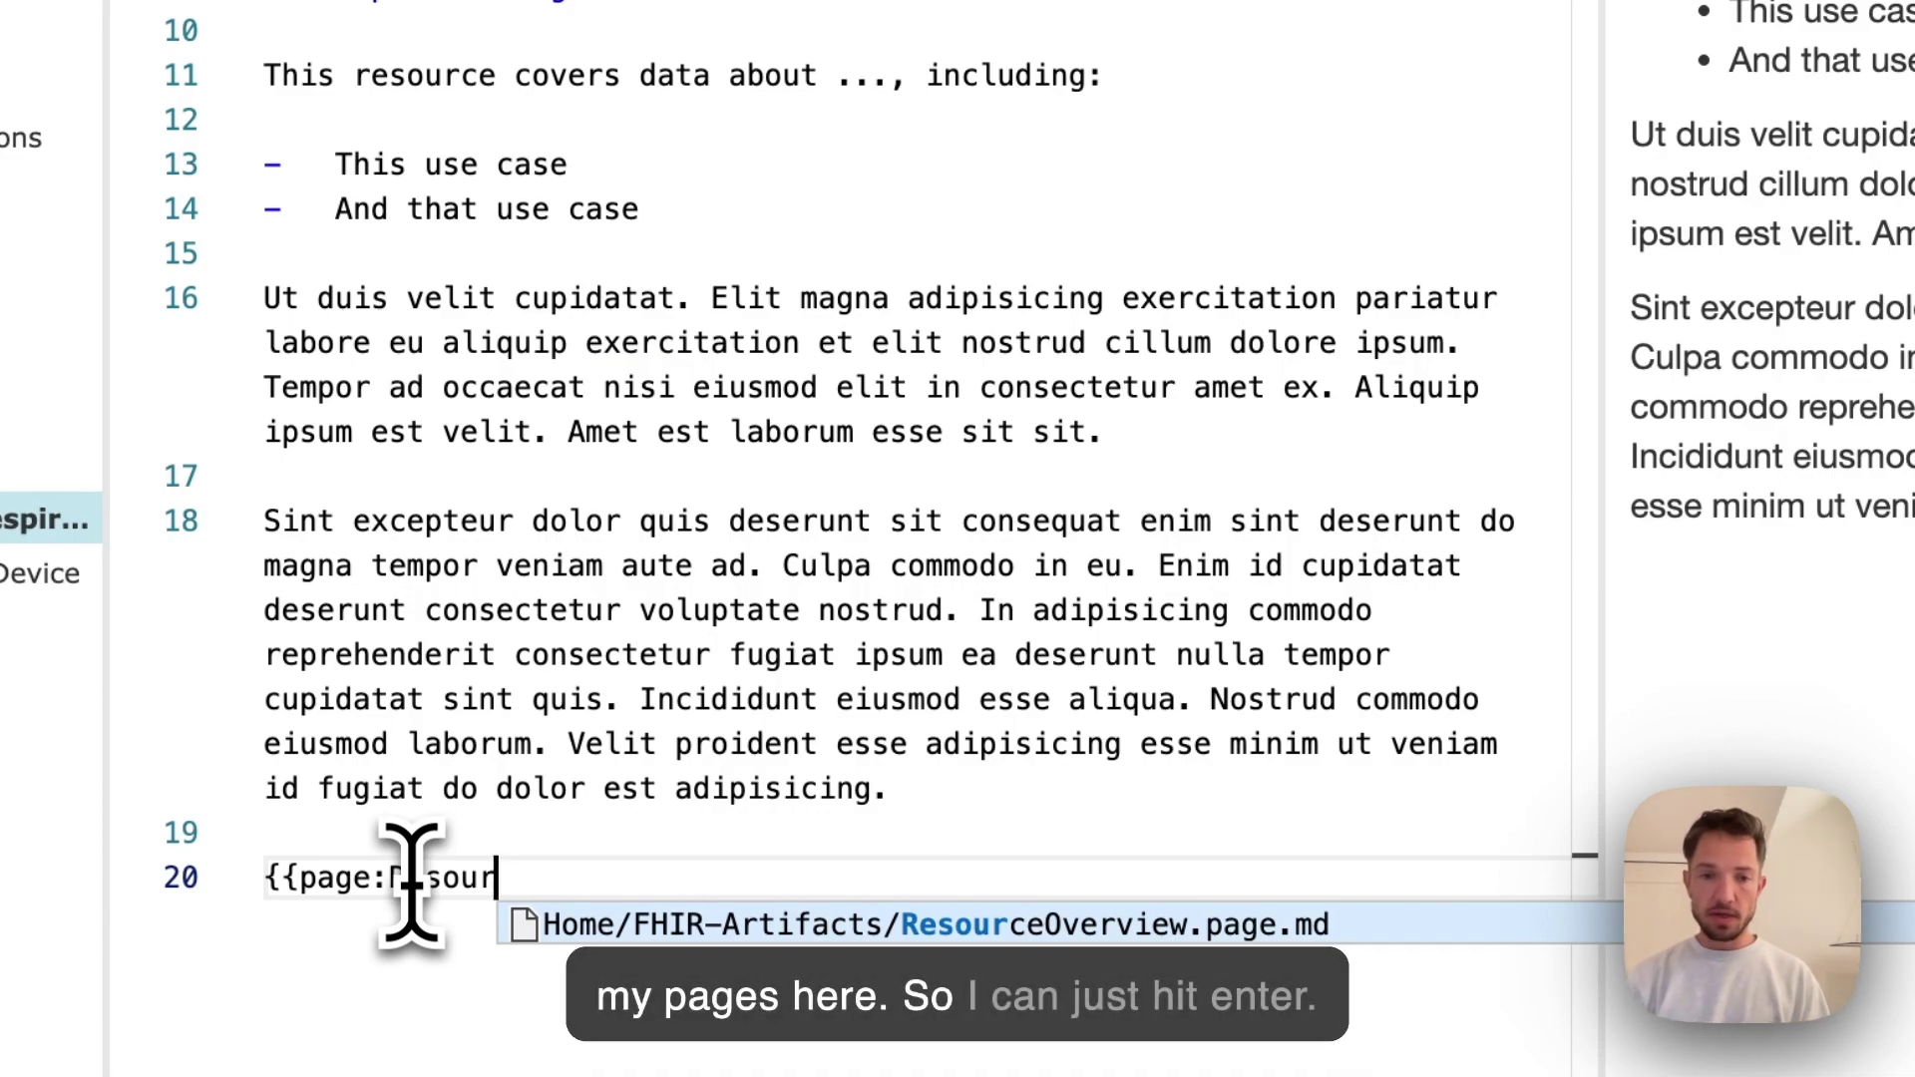
key(Return)
text(}})
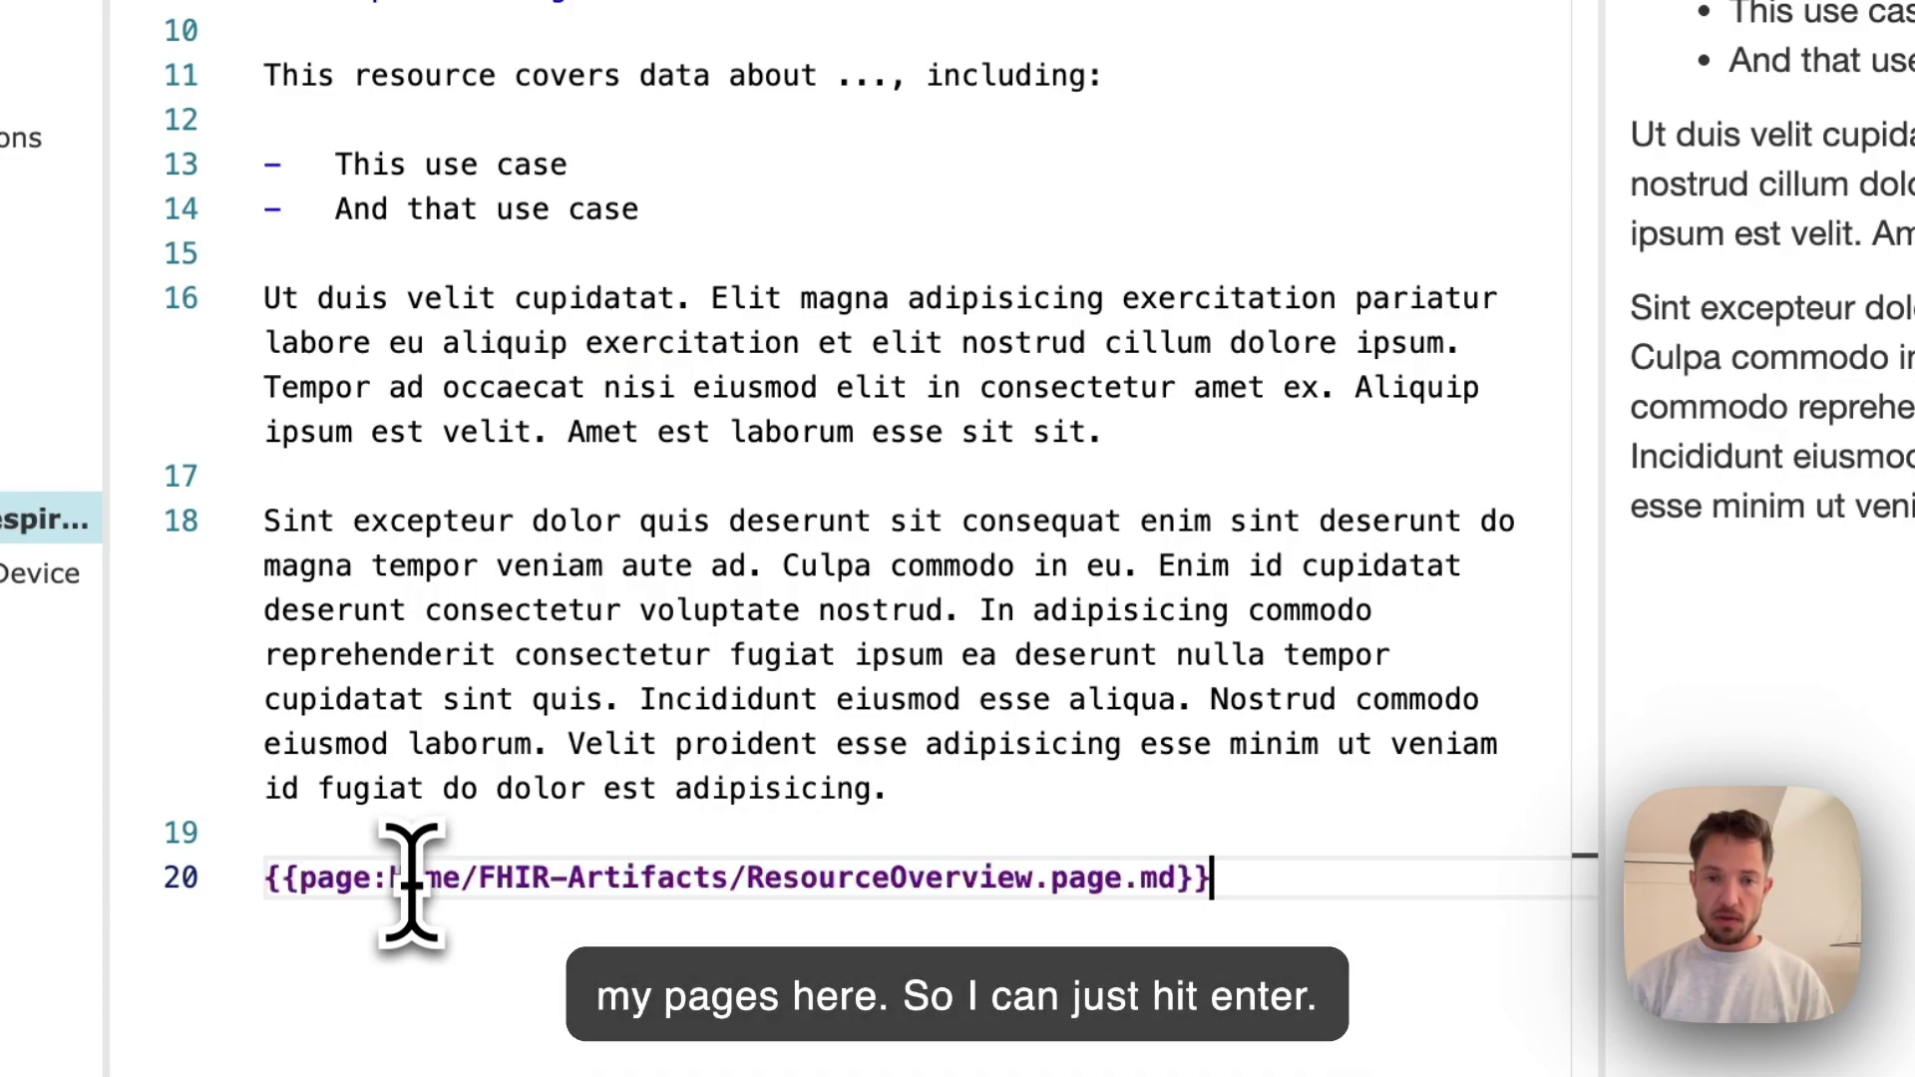
Save the Profile: Ease of Respiration page so its preview renders the included tabs
key(ctrl+Return)
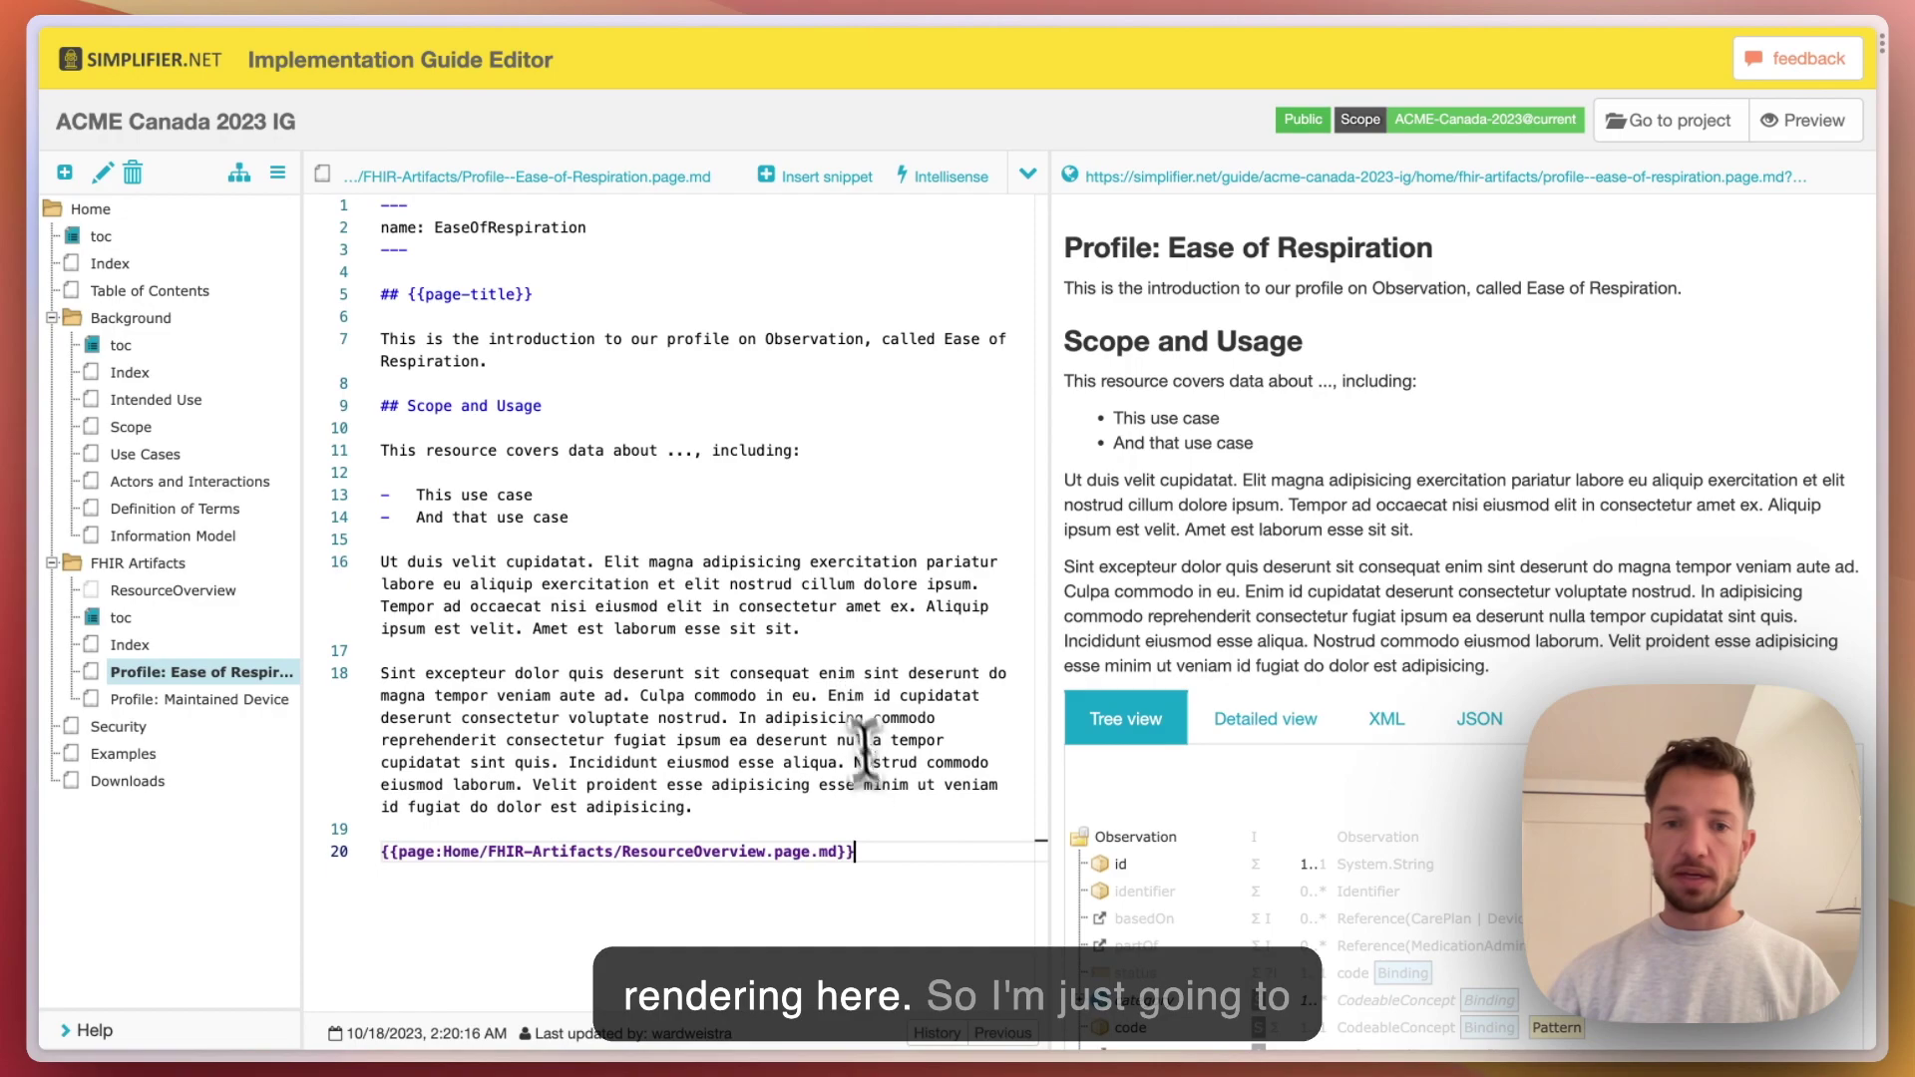
triple_click(868, 848)
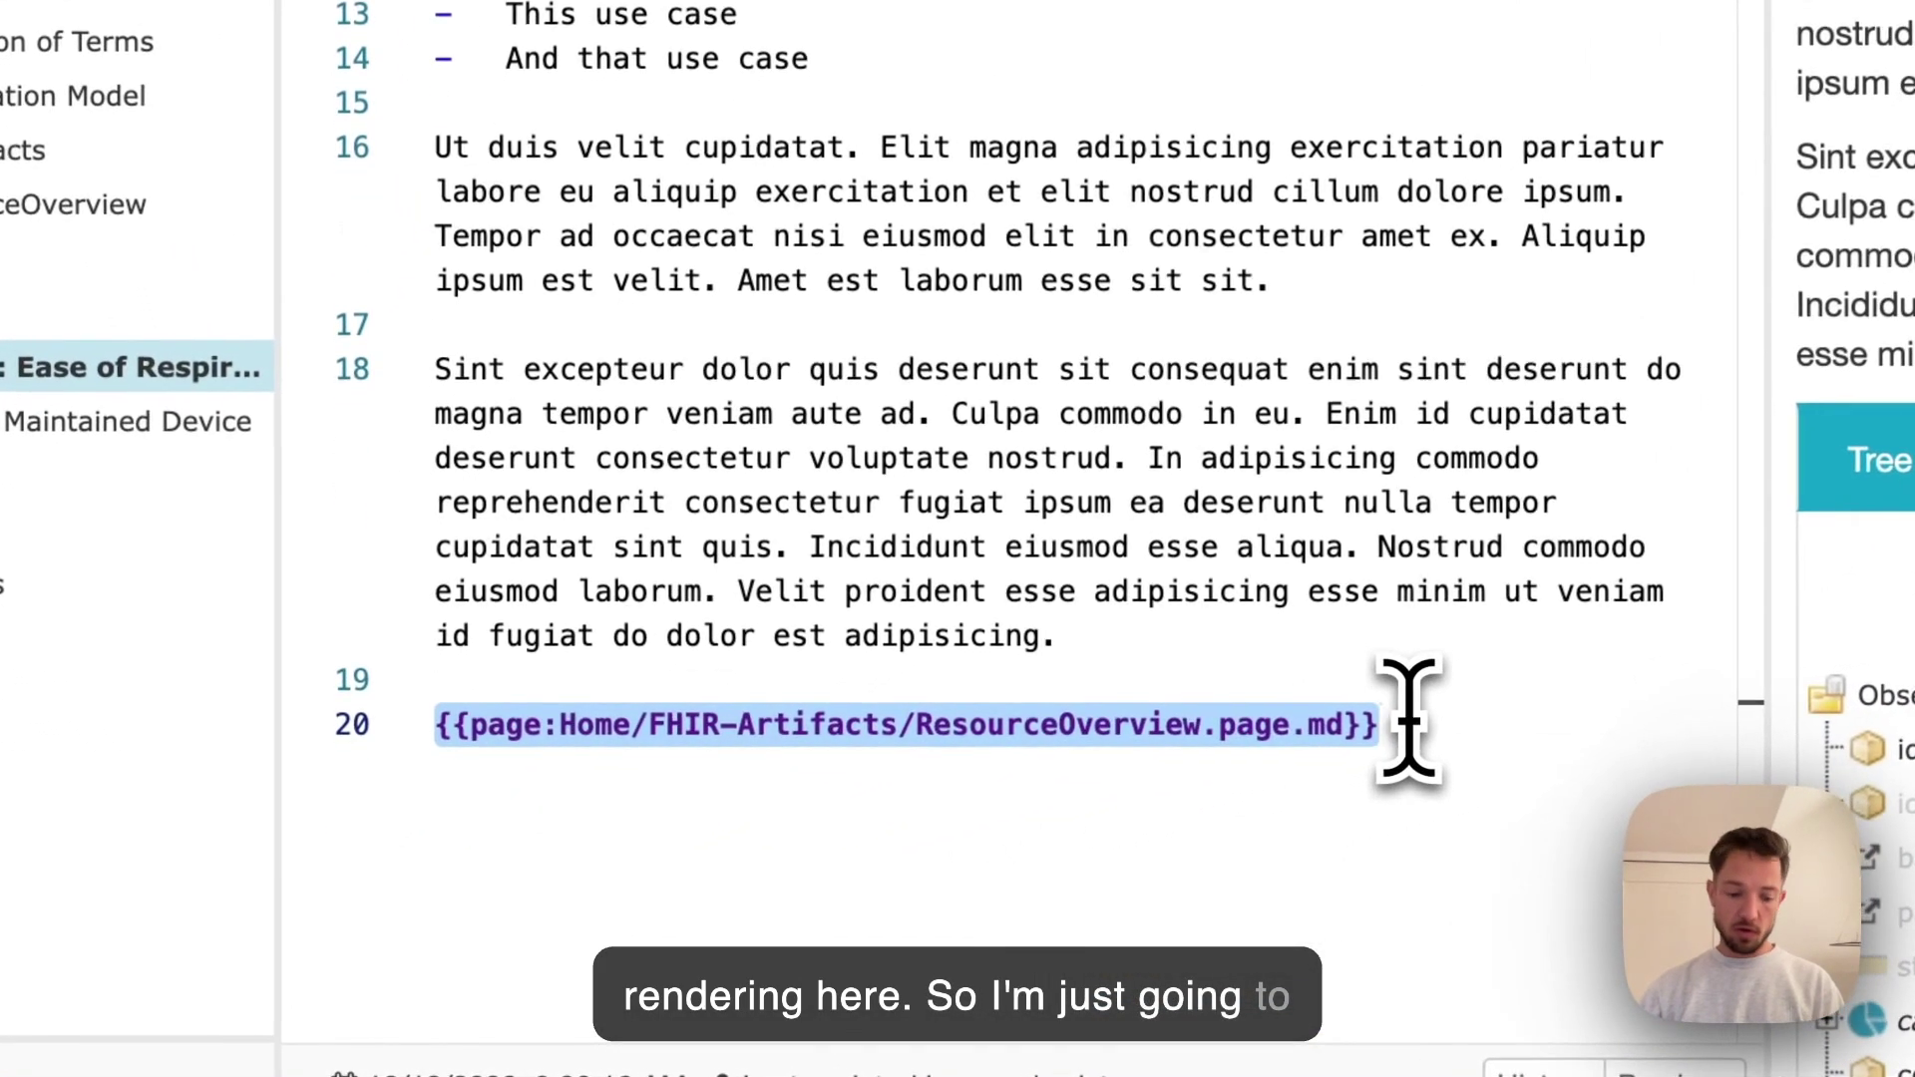
key(ctrl+c)
click(90, 419)
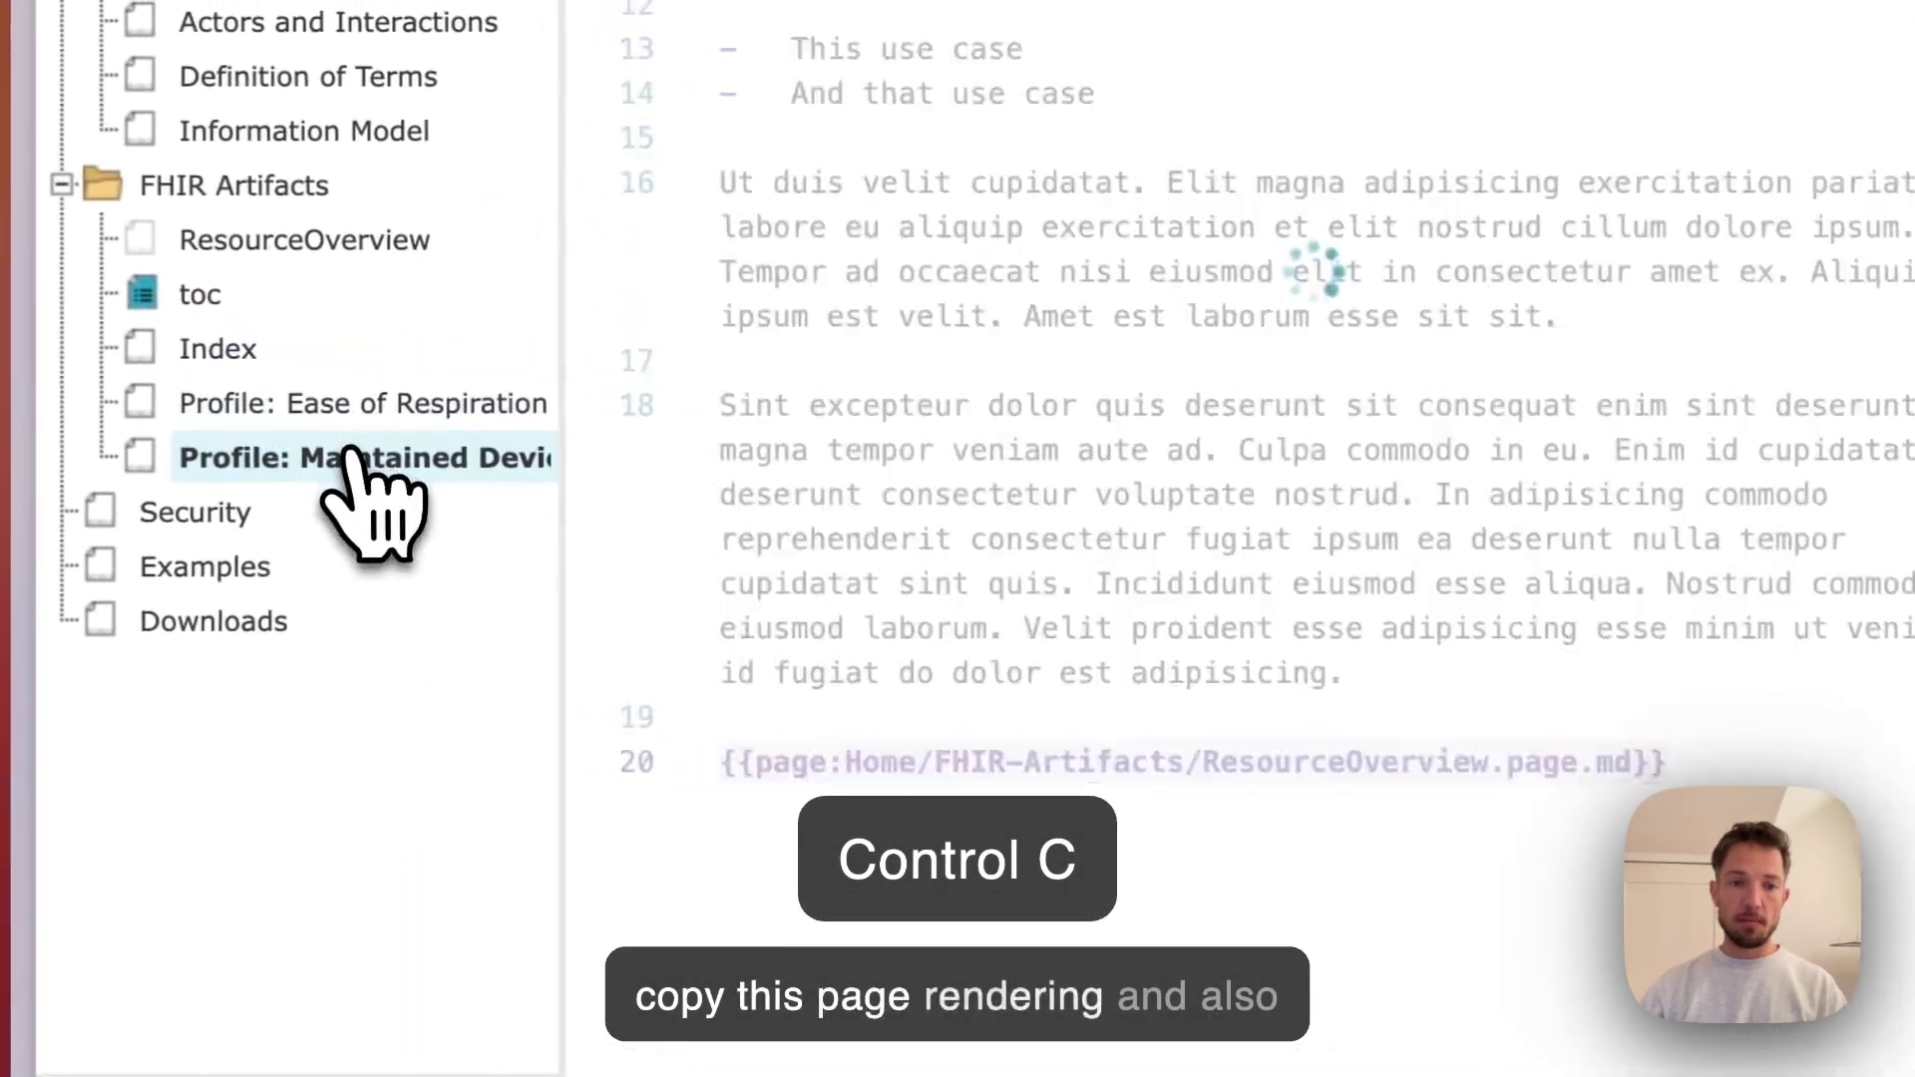
click(948, 761)
key(ctrl+v)
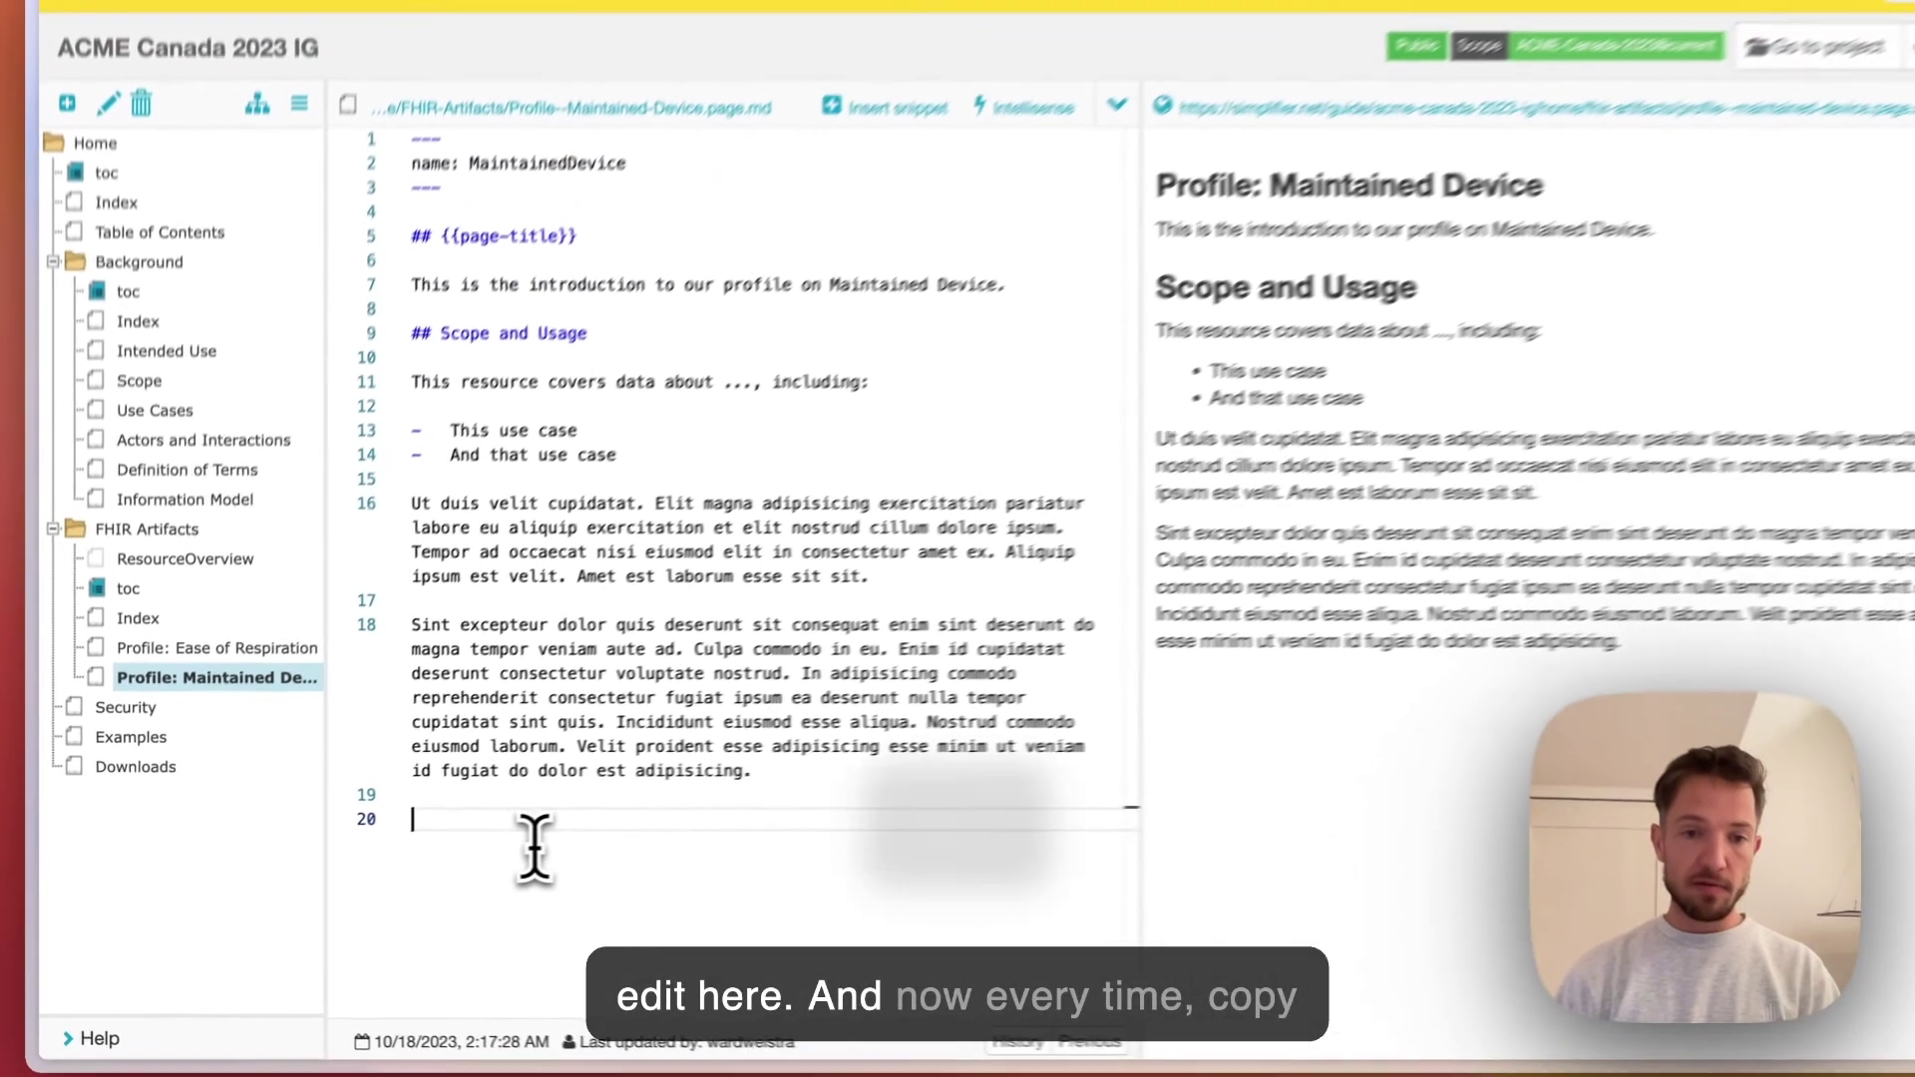
key(super+v)
key(super+z)
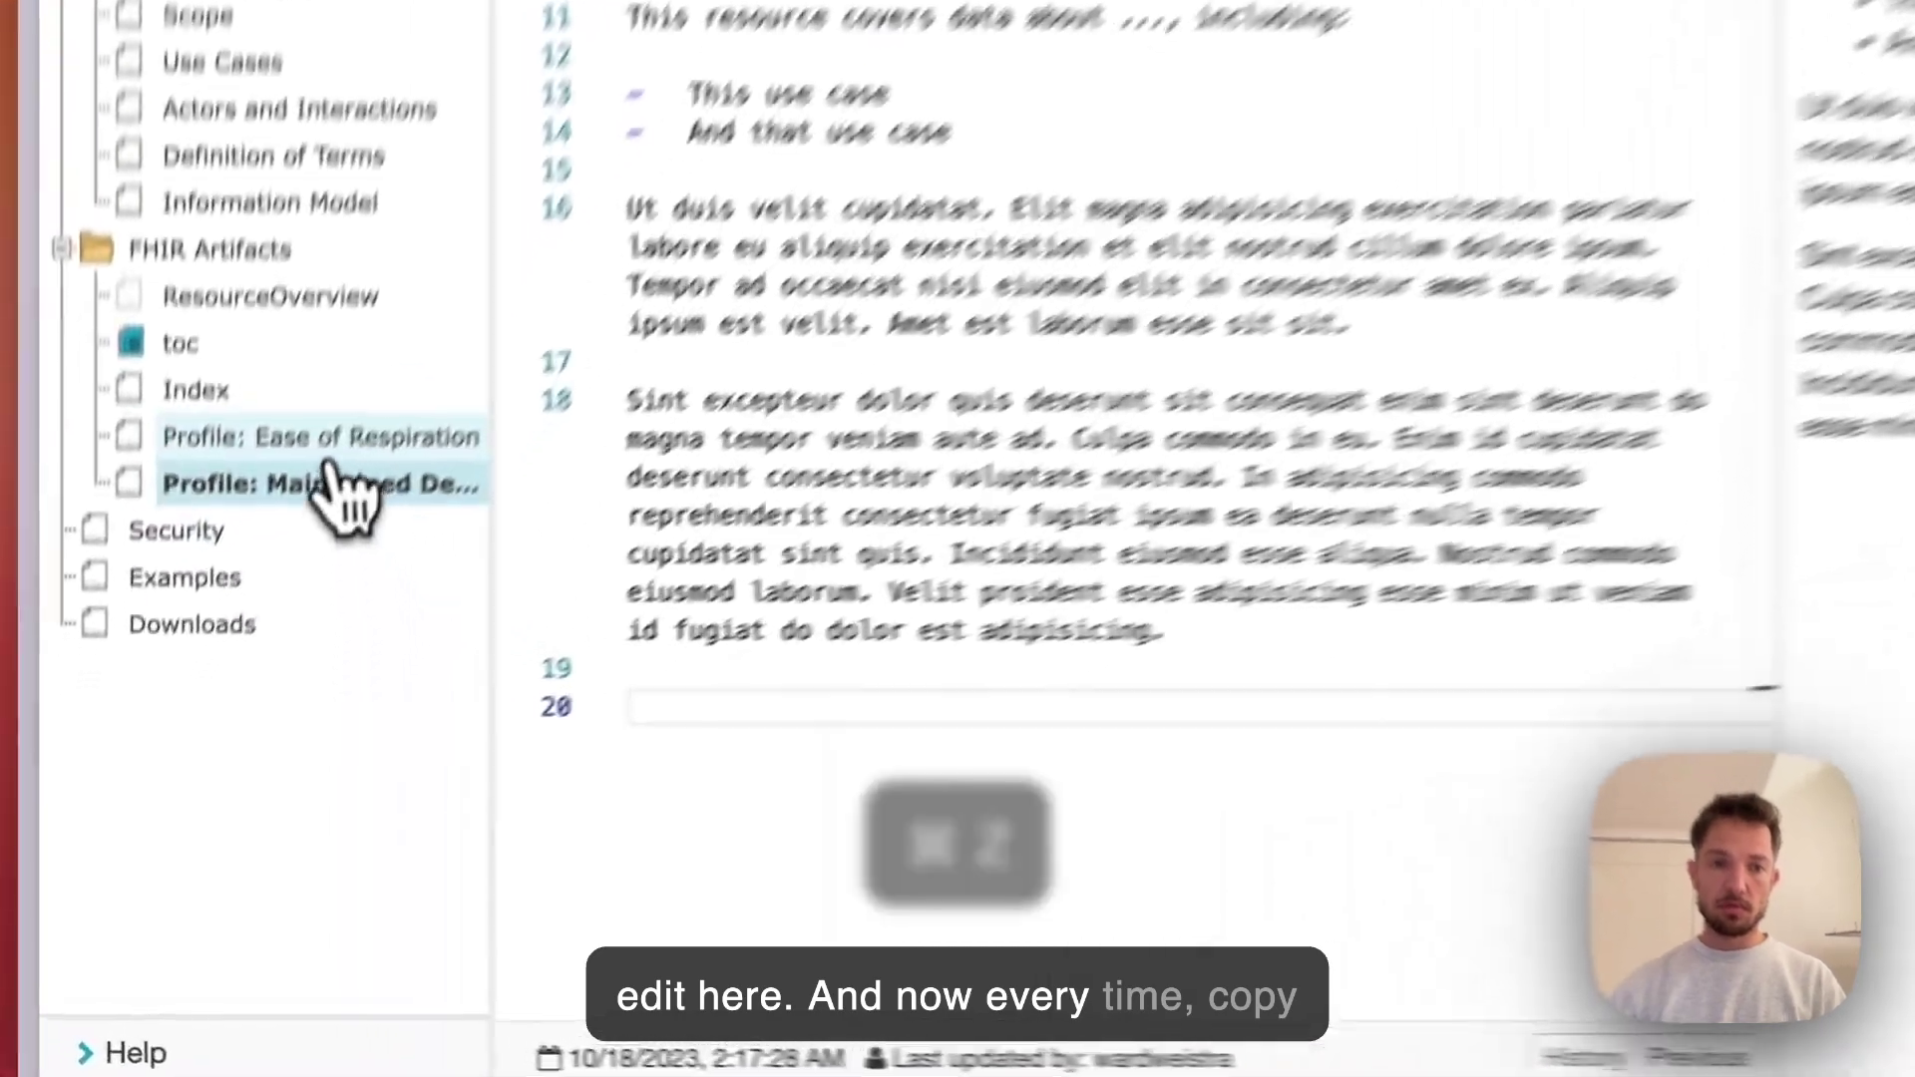
Copy the {{page:Home/FHIR-Artifacts/ResourceOverview.page.md}} line from Profile: Ease of Respiration to line 20 of Profile: Maintained Device, and save the page
click(200, 672)
triple_click(452, 864)
key(super+v)
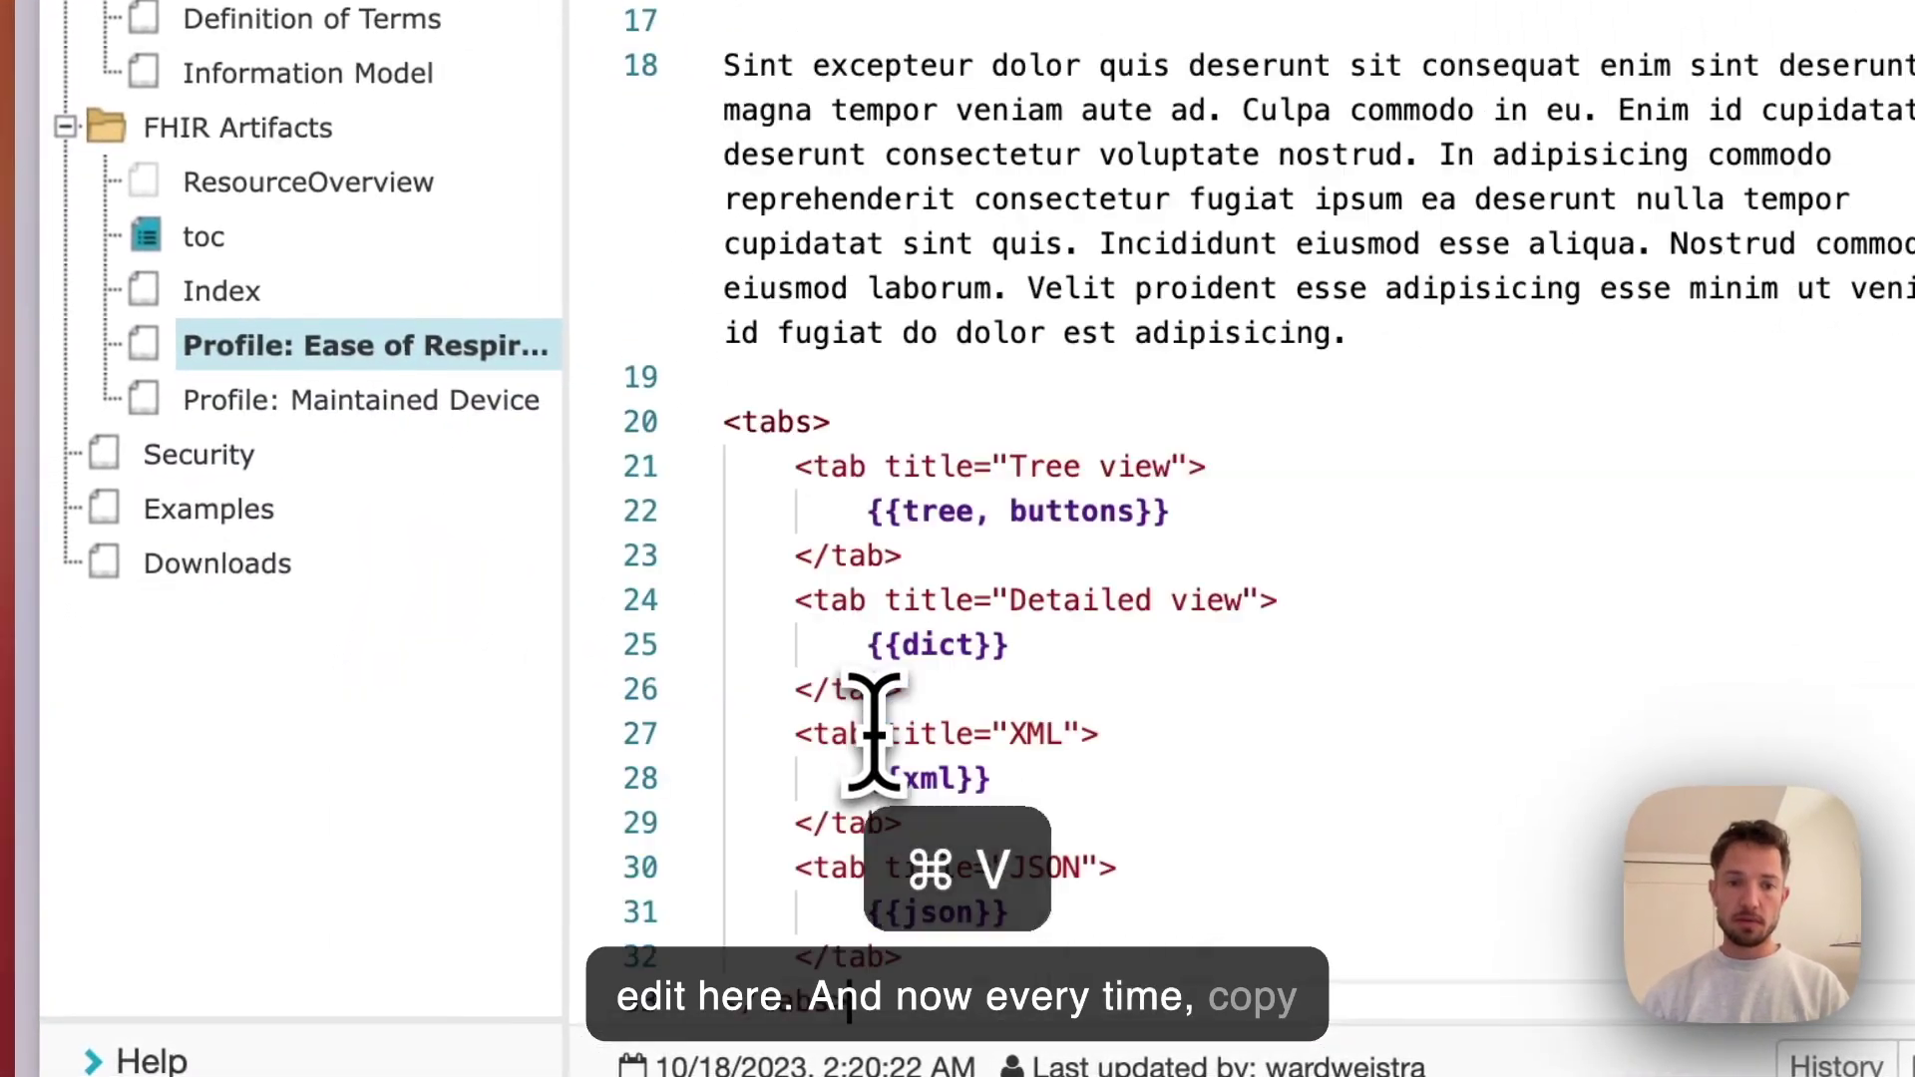
key(super+z)
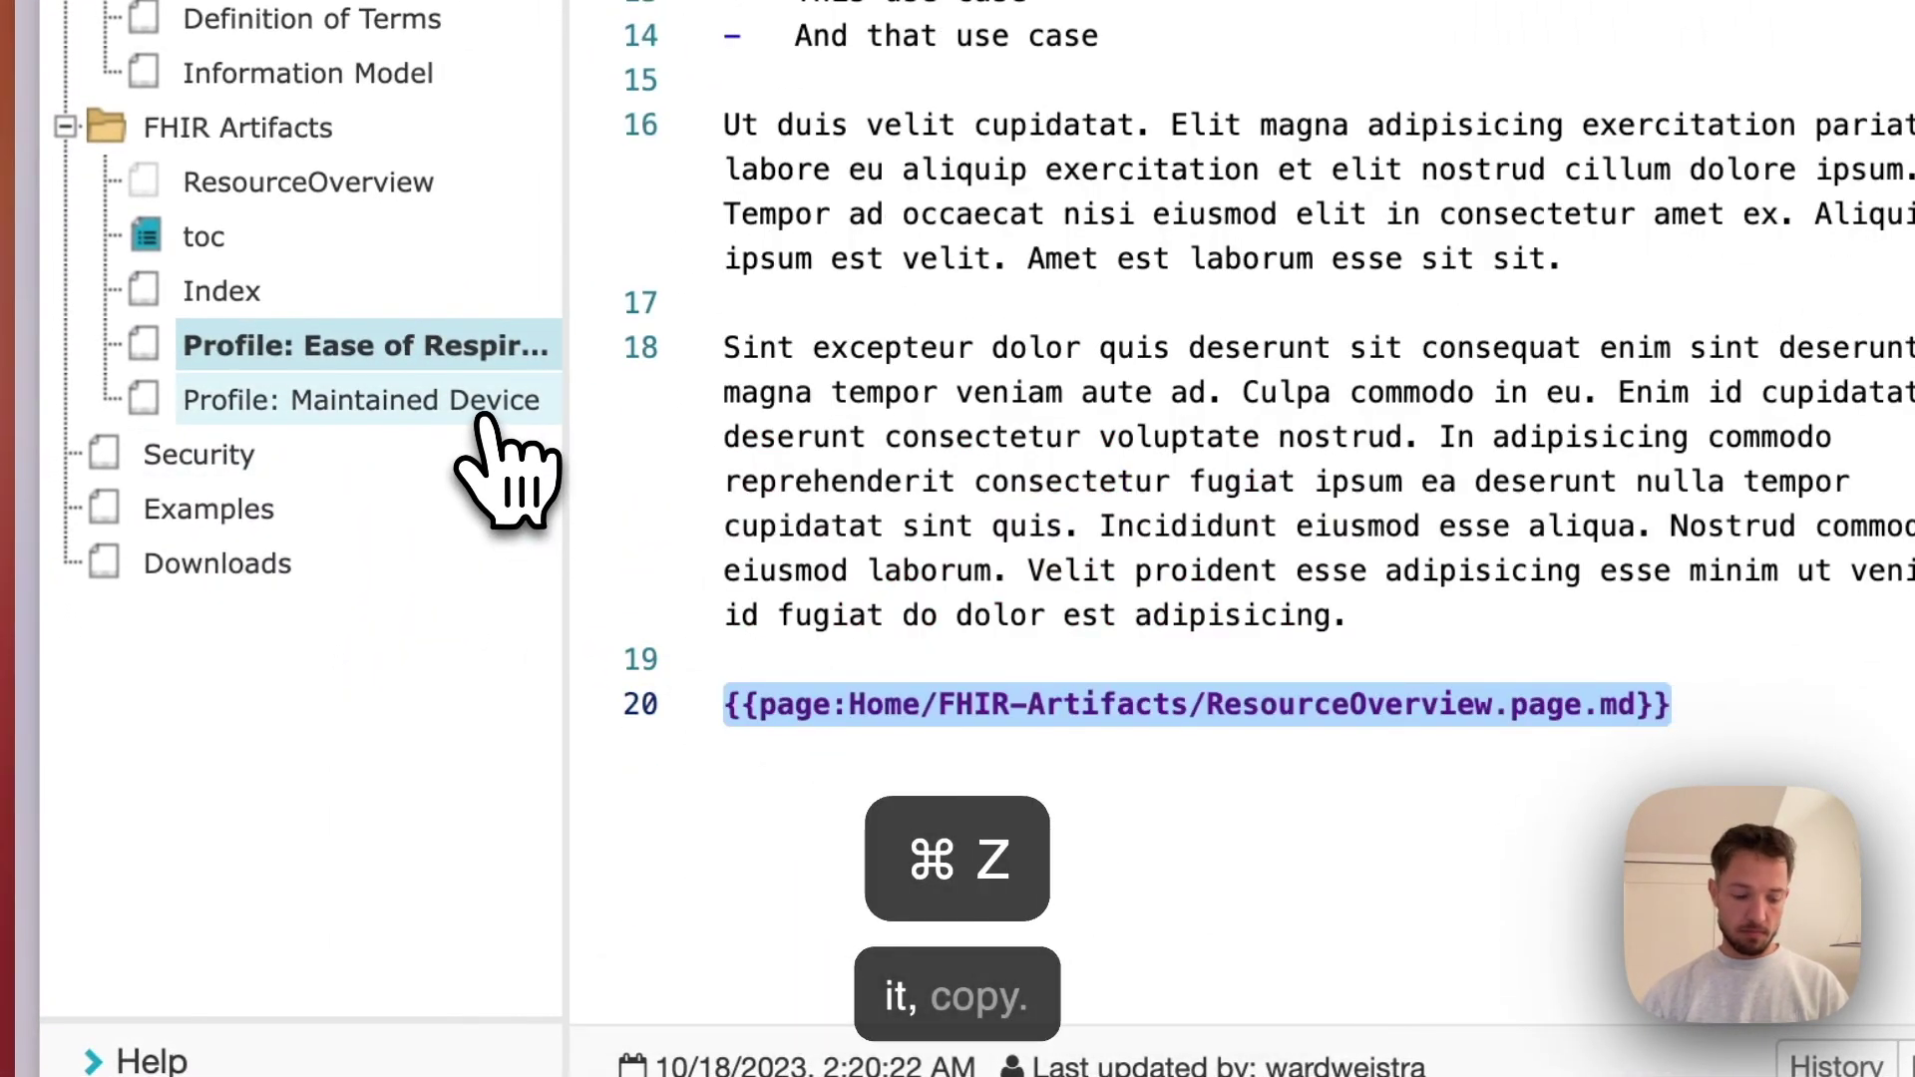
key(super+c)
click(486, 417)
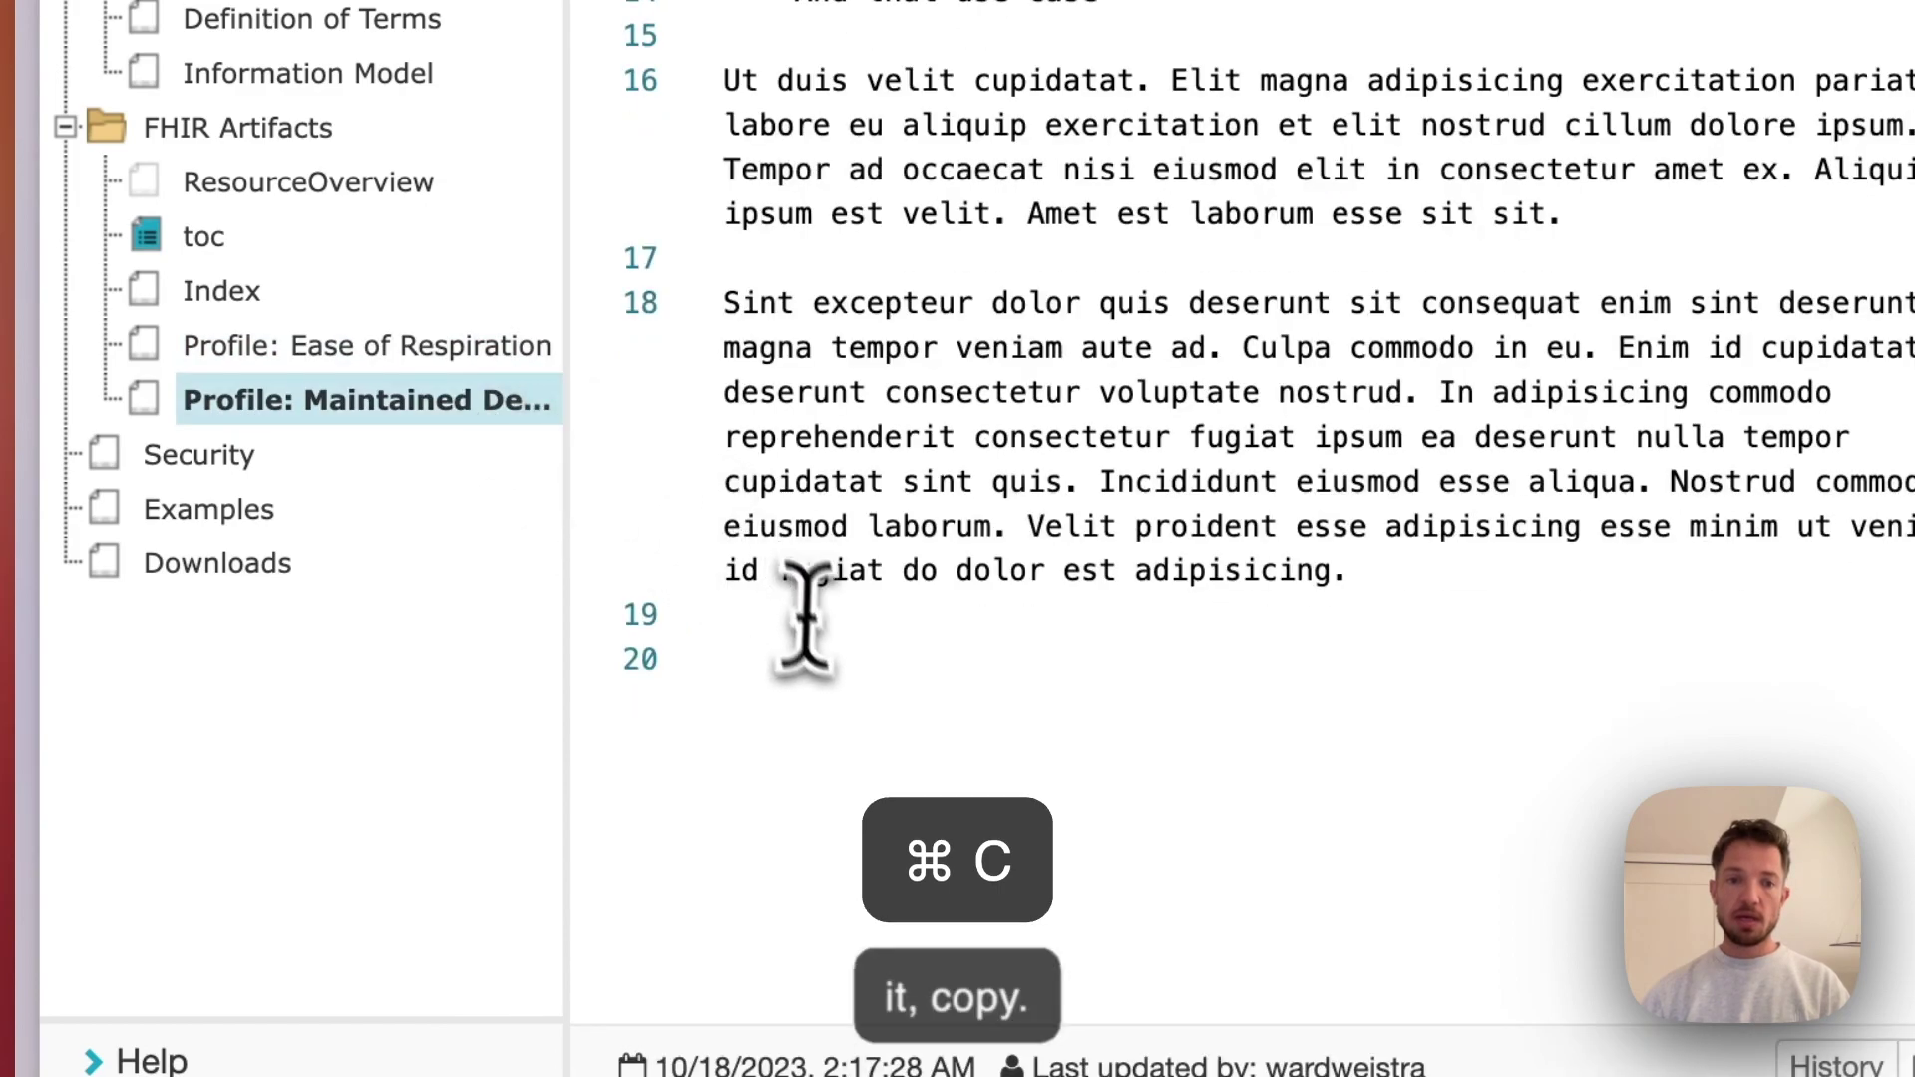
click(793, 663)
key(super+v)
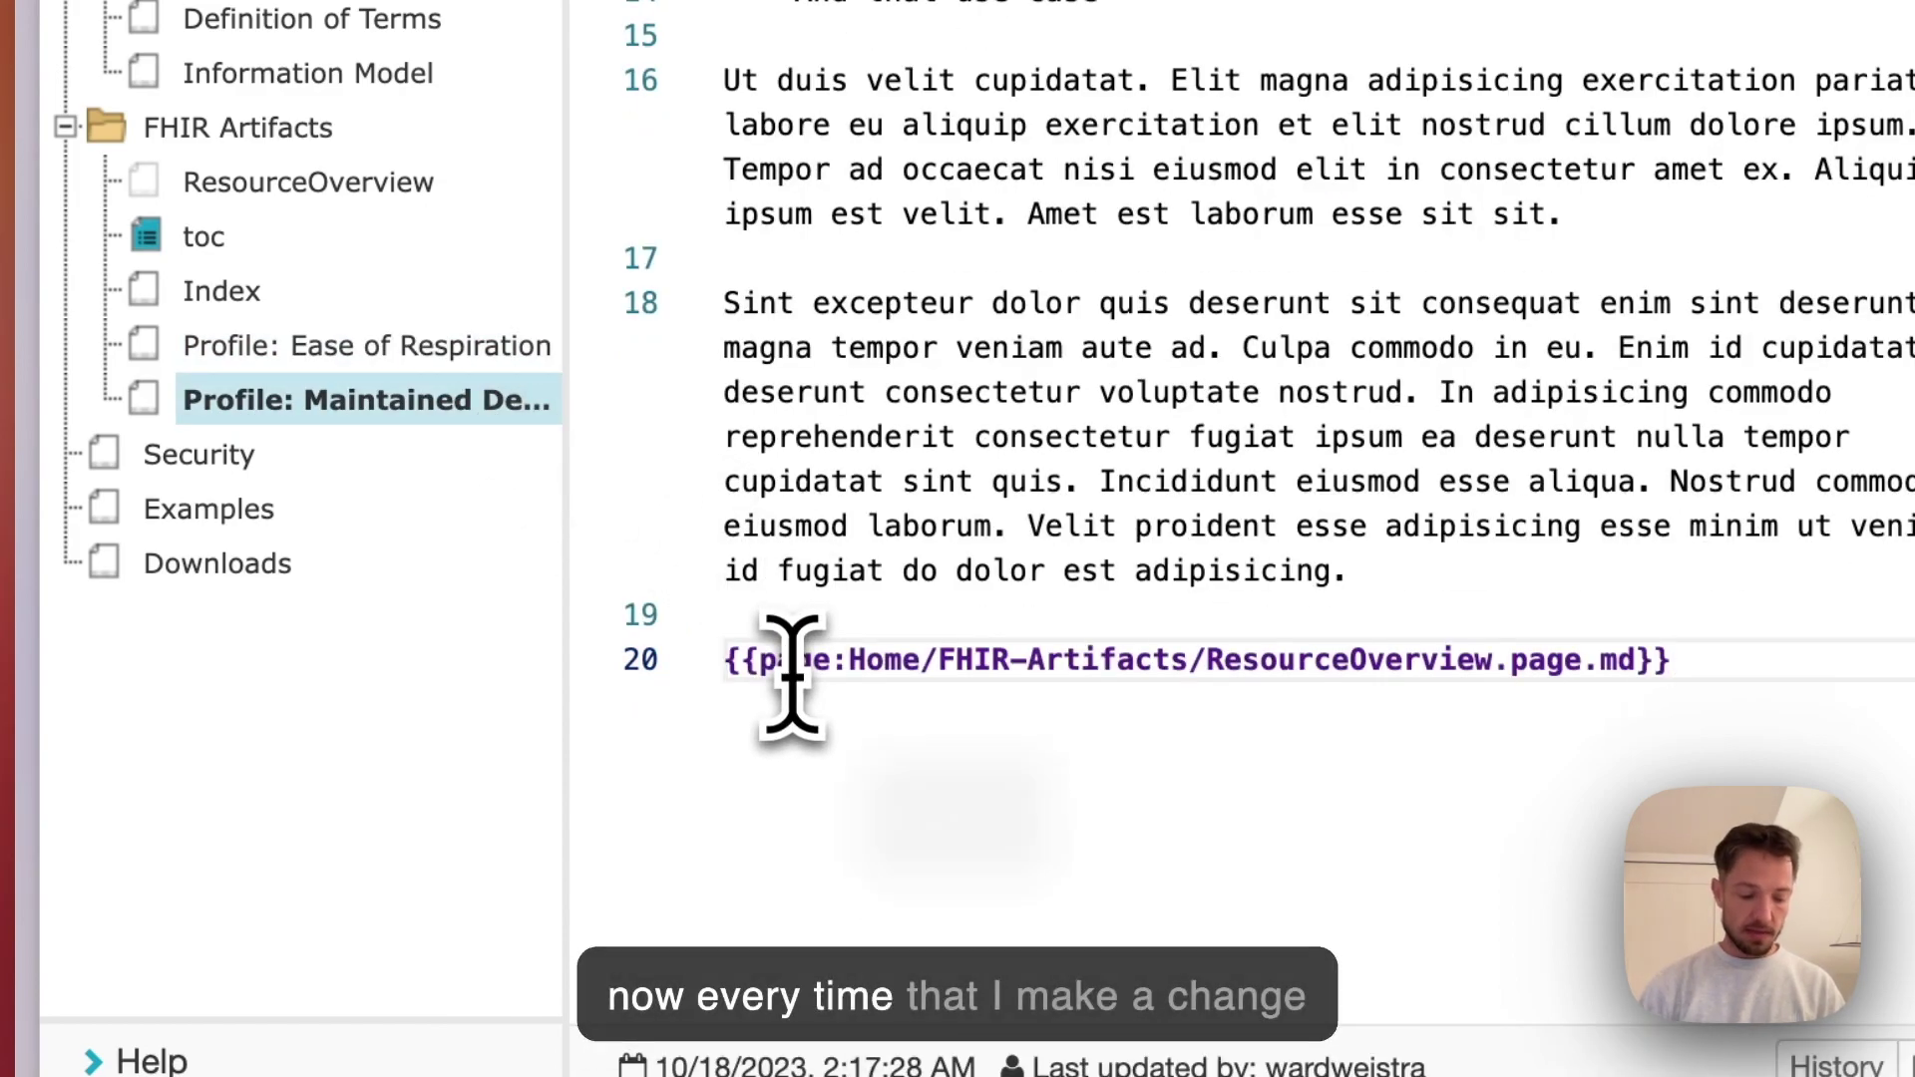
key(ctrl+Return)
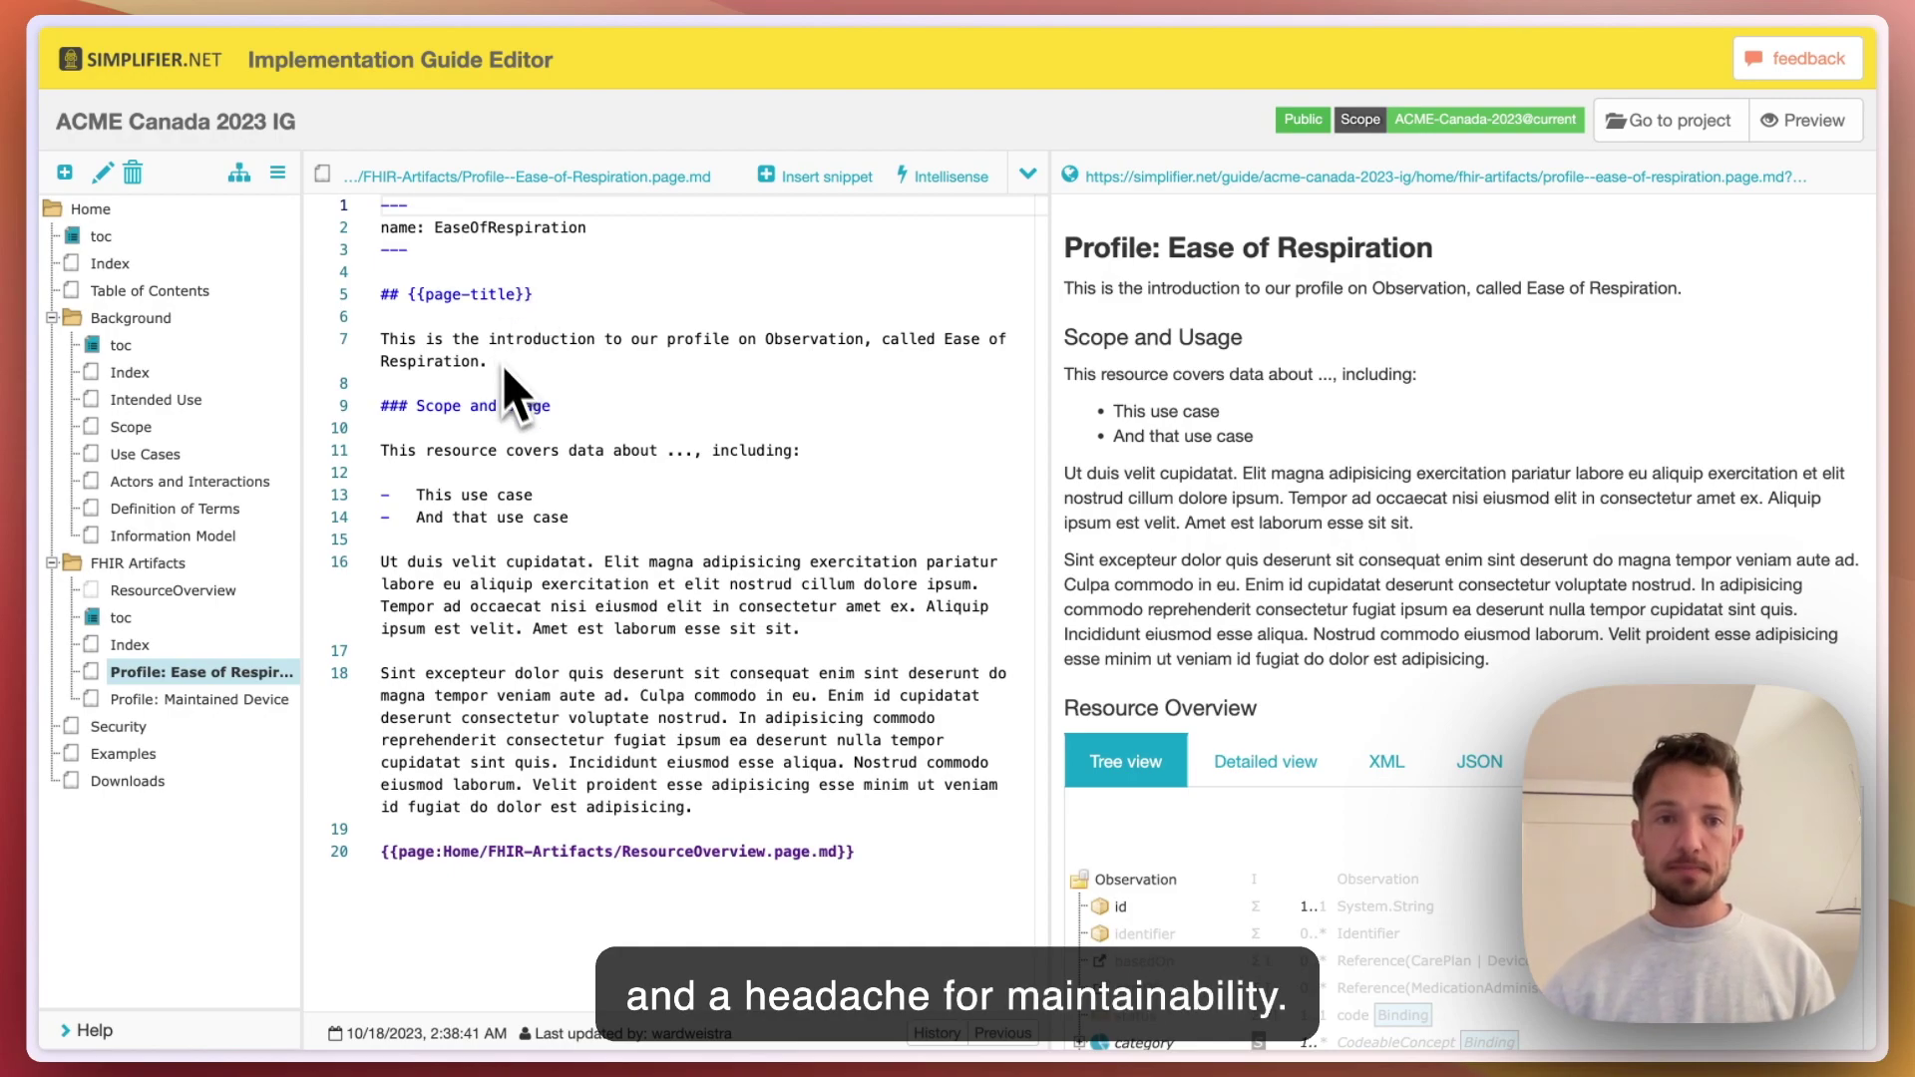
Add an empty FQL code block, opened with @``` and closed with ```, between the introduction and Scope and Usage on Profile: Ease of Respiration
click(536, 374)
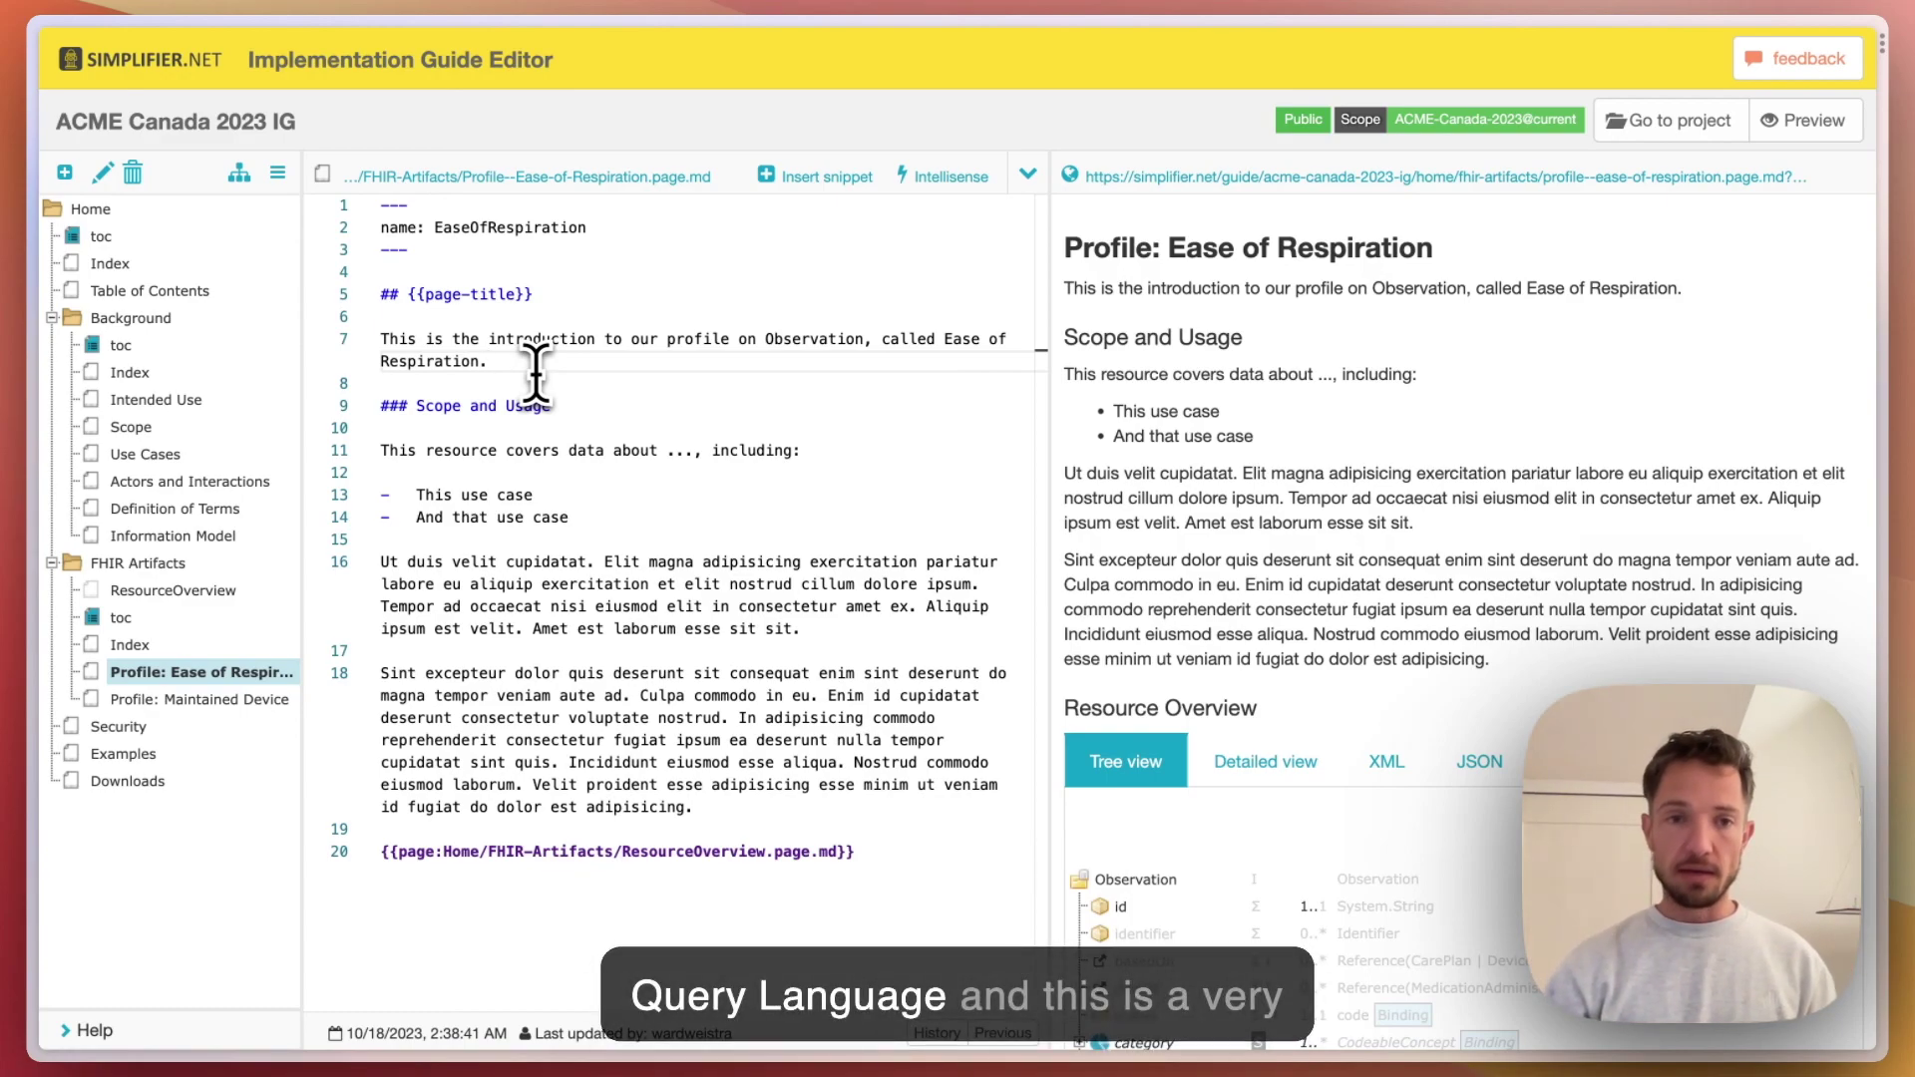
key(Return)
key(Return)
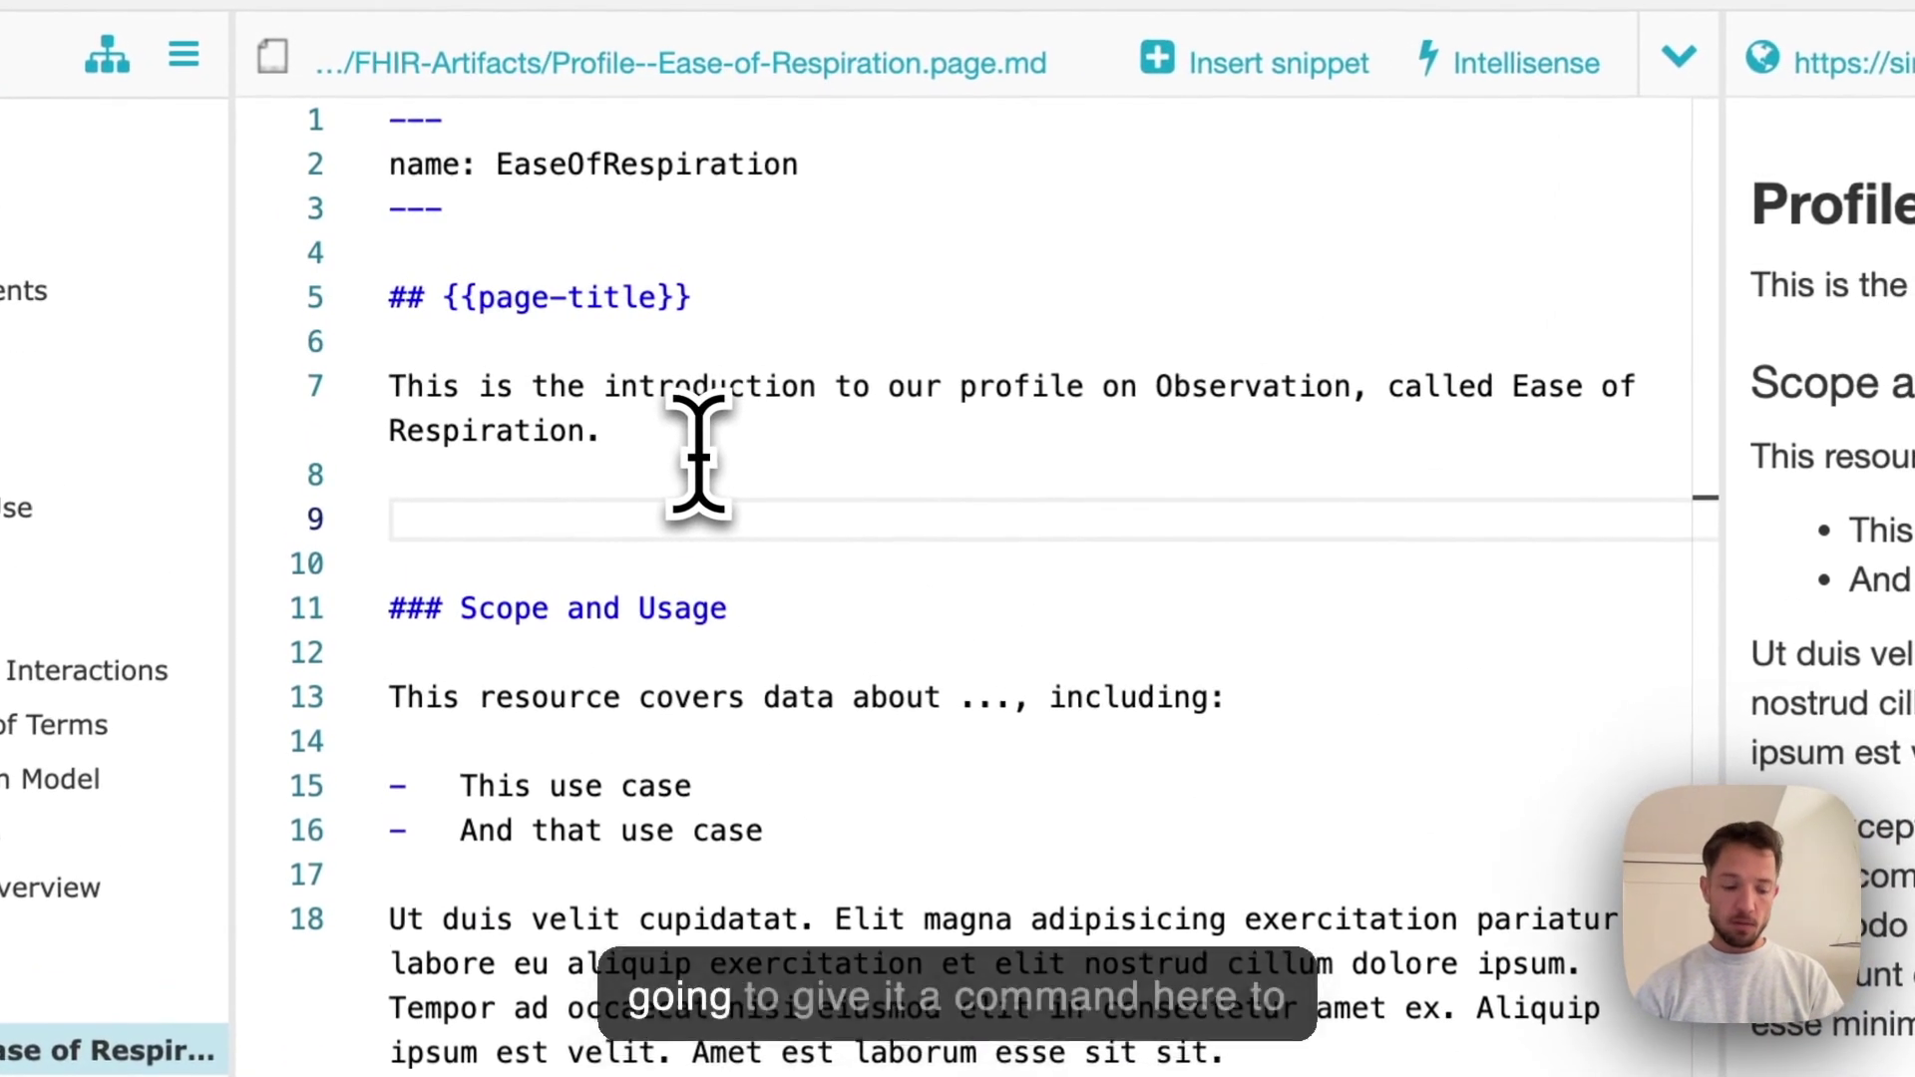
text(@`)
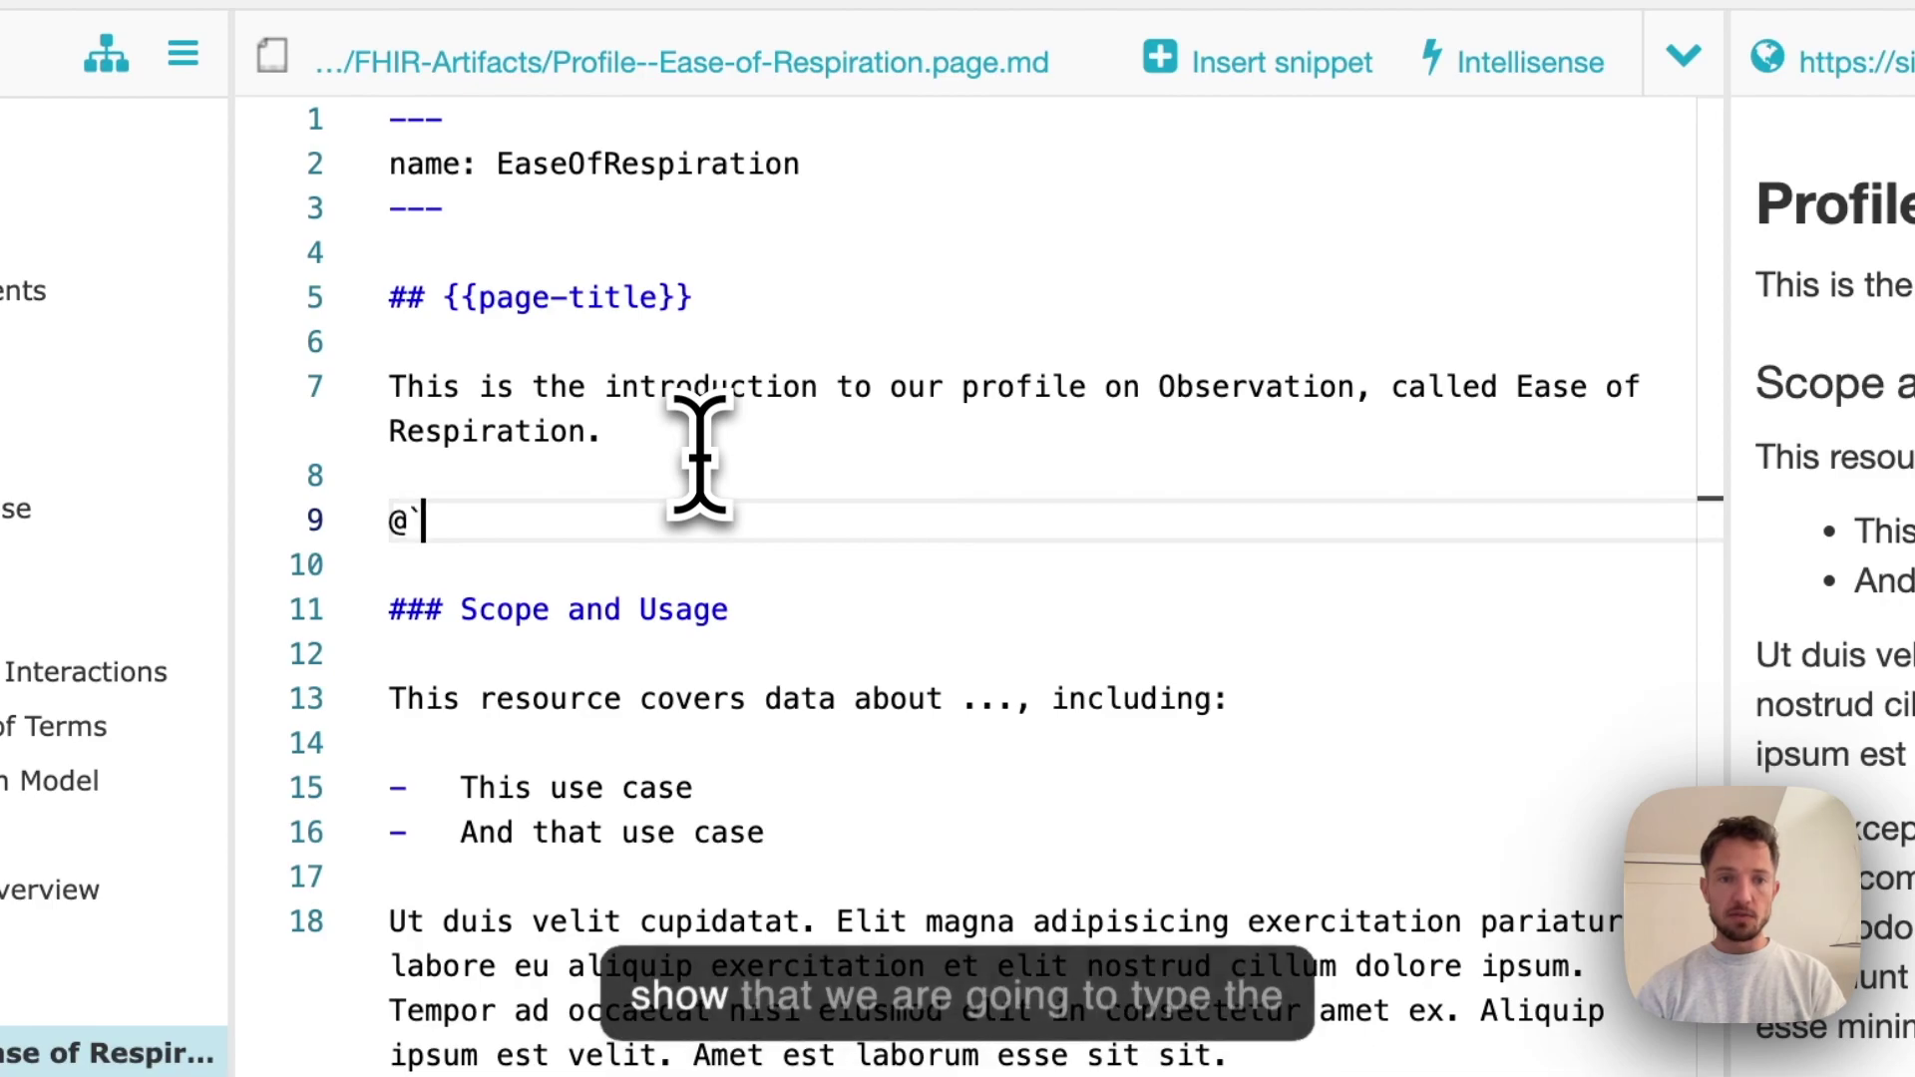
text(``)
key(Return)
key(Return)
key(Return)
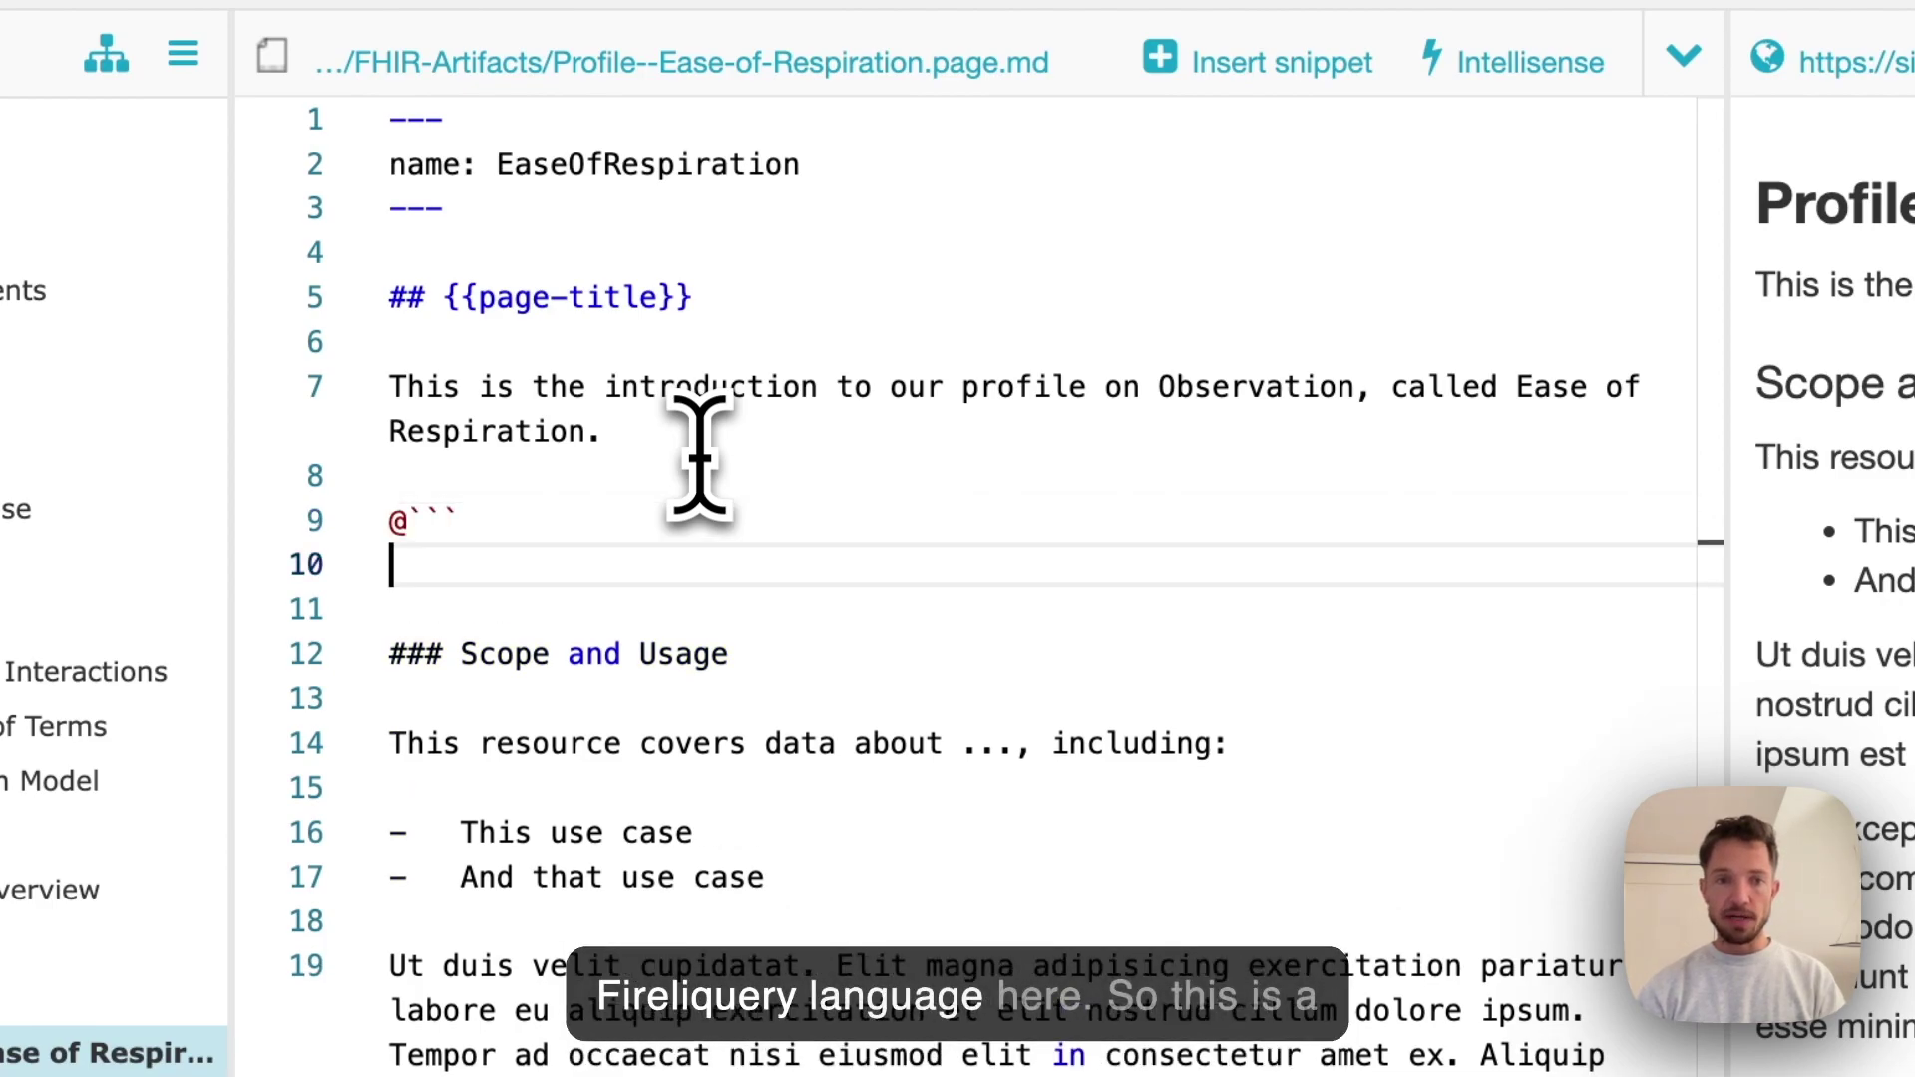
key(BackSpace)
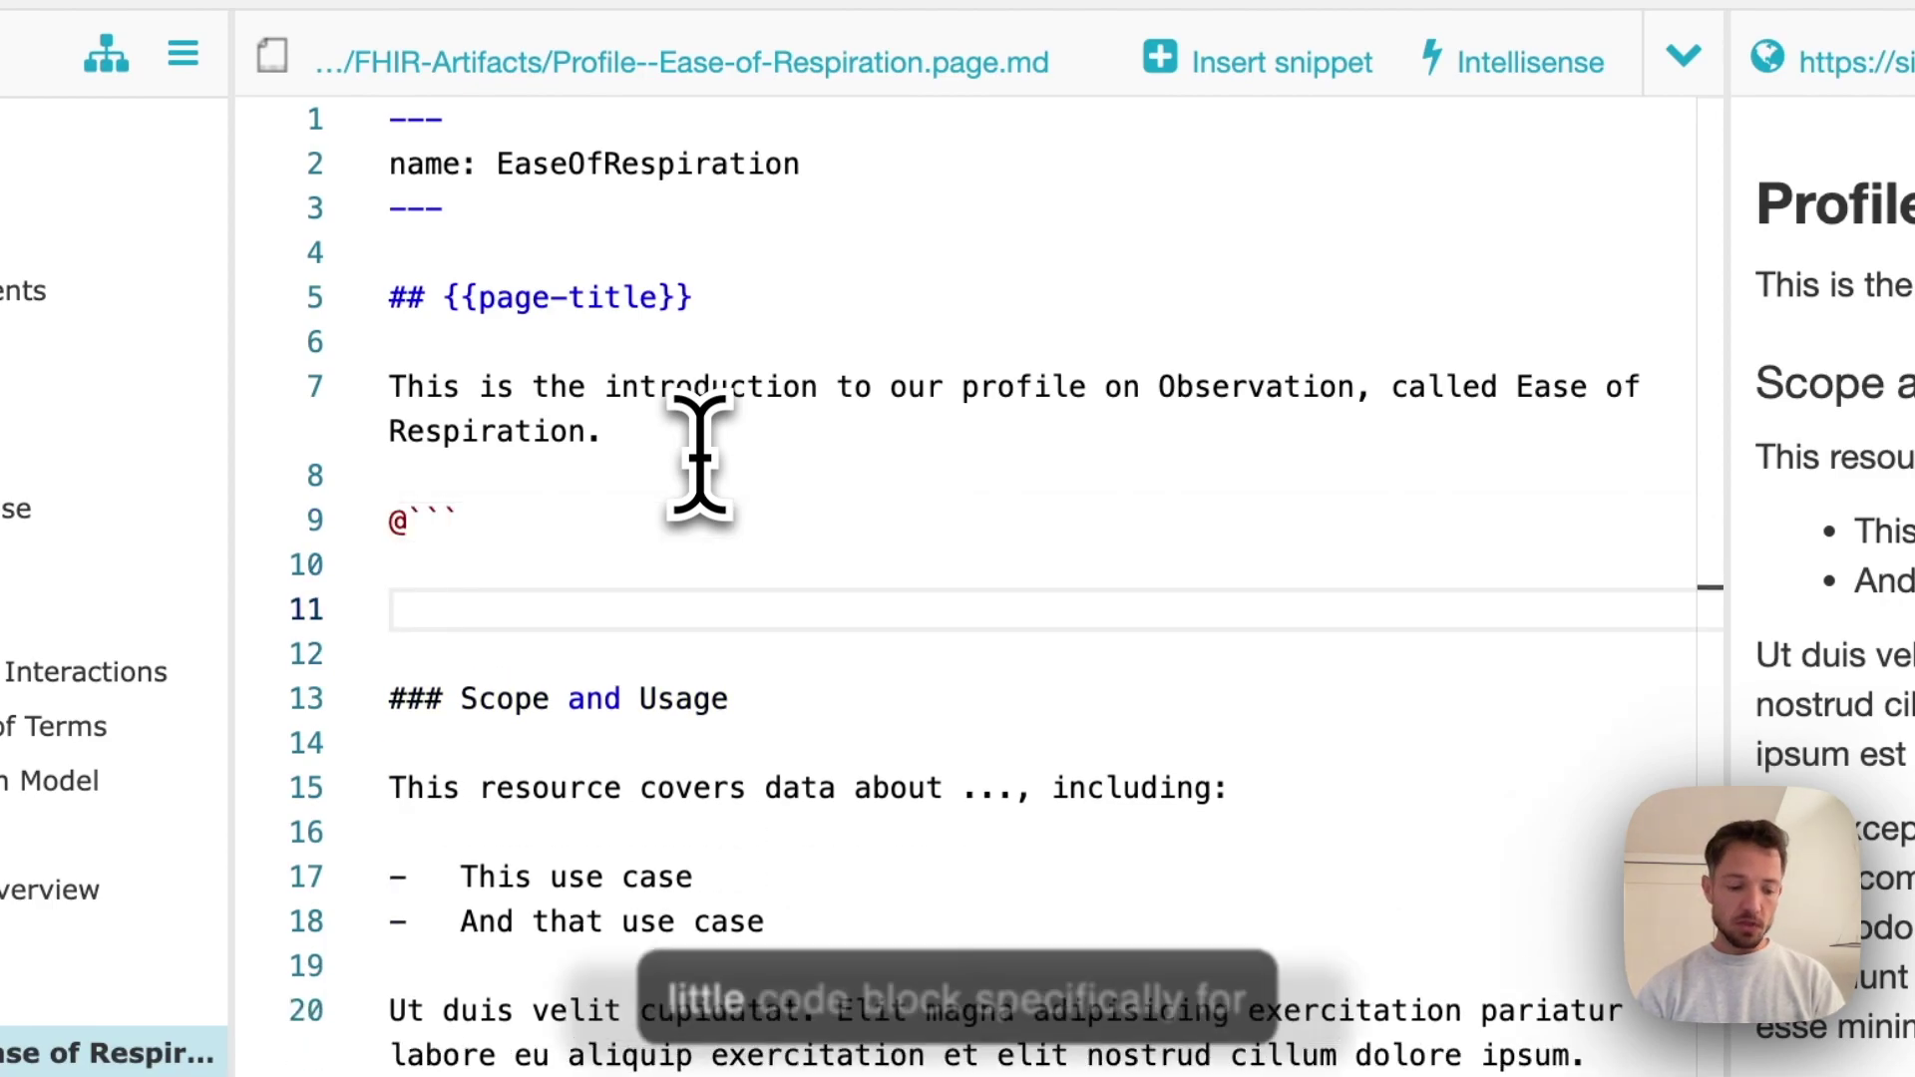
text(```)
key(Up)
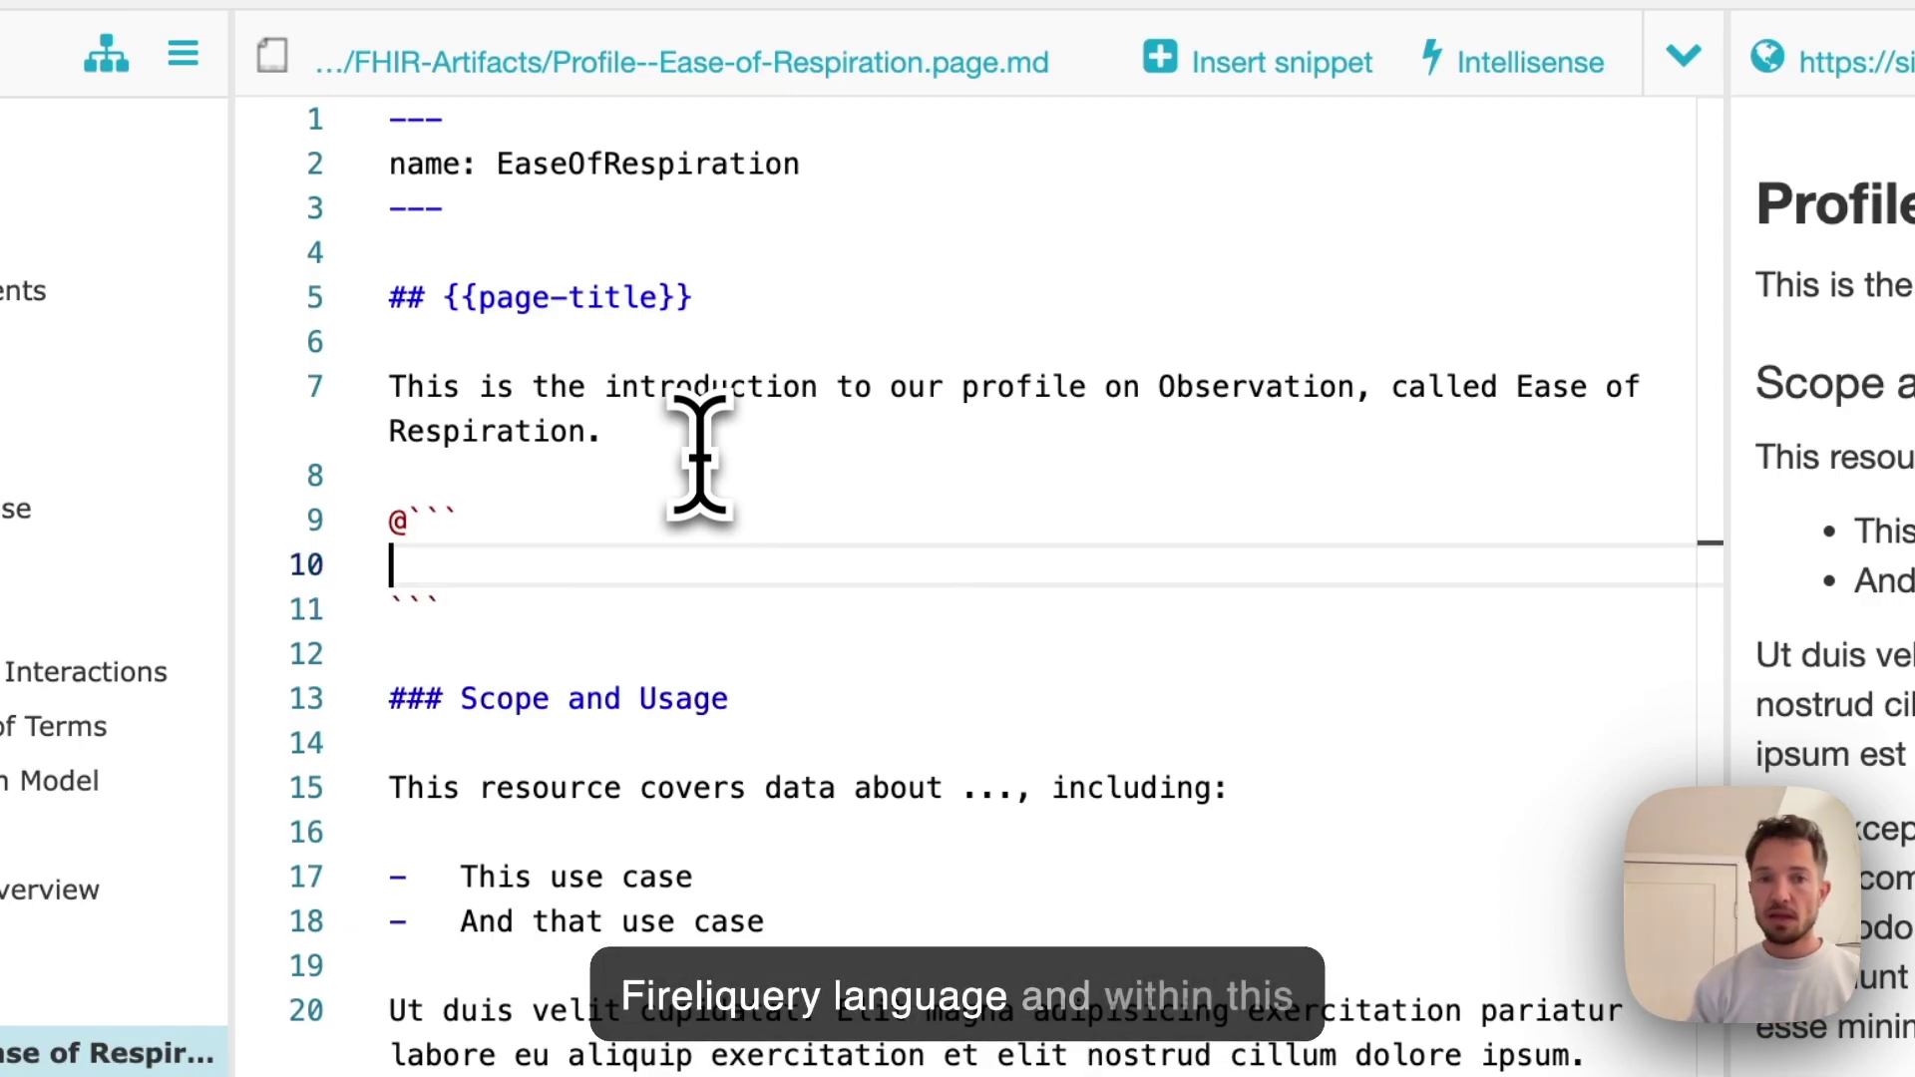
Write a from clause inside the code block with StructureDefinition indented on its own line, keeping blank lines around the query
key(Return)
key(Up)
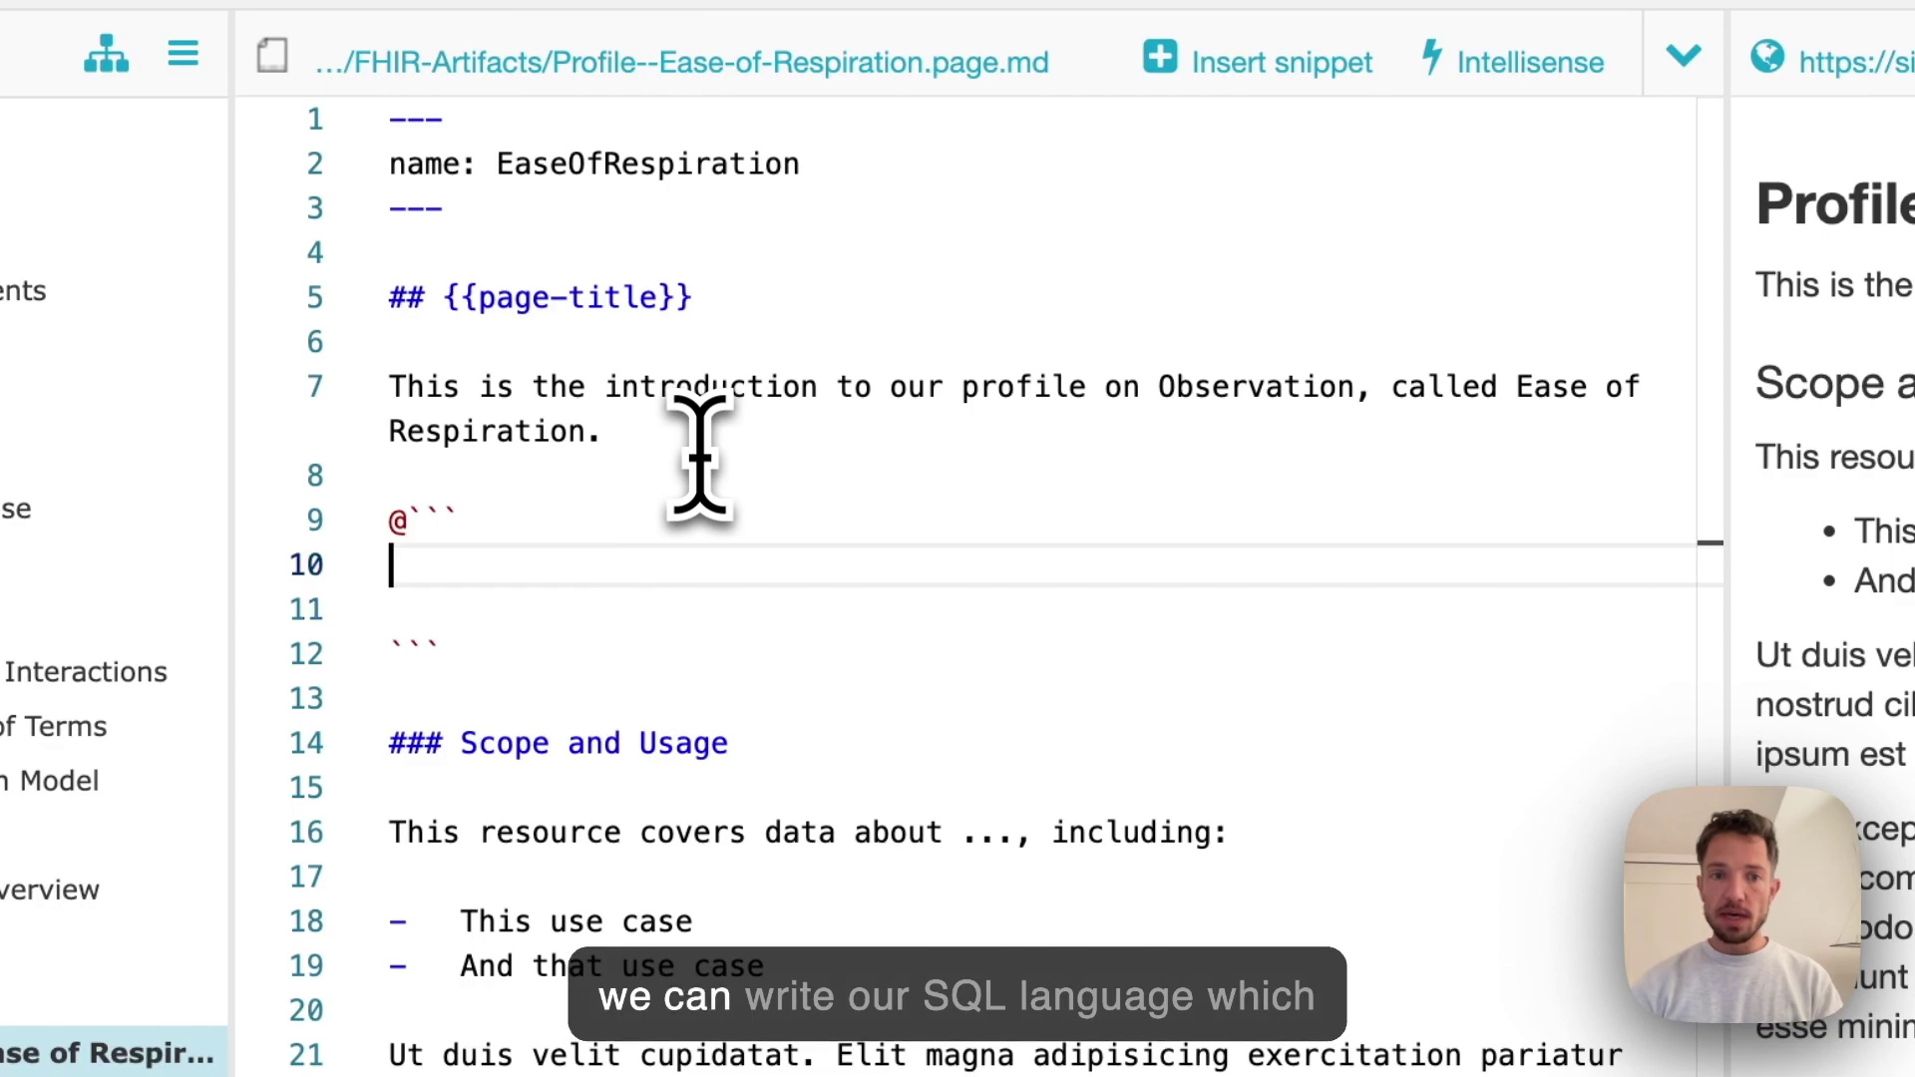
key(Return)
key(Tab)
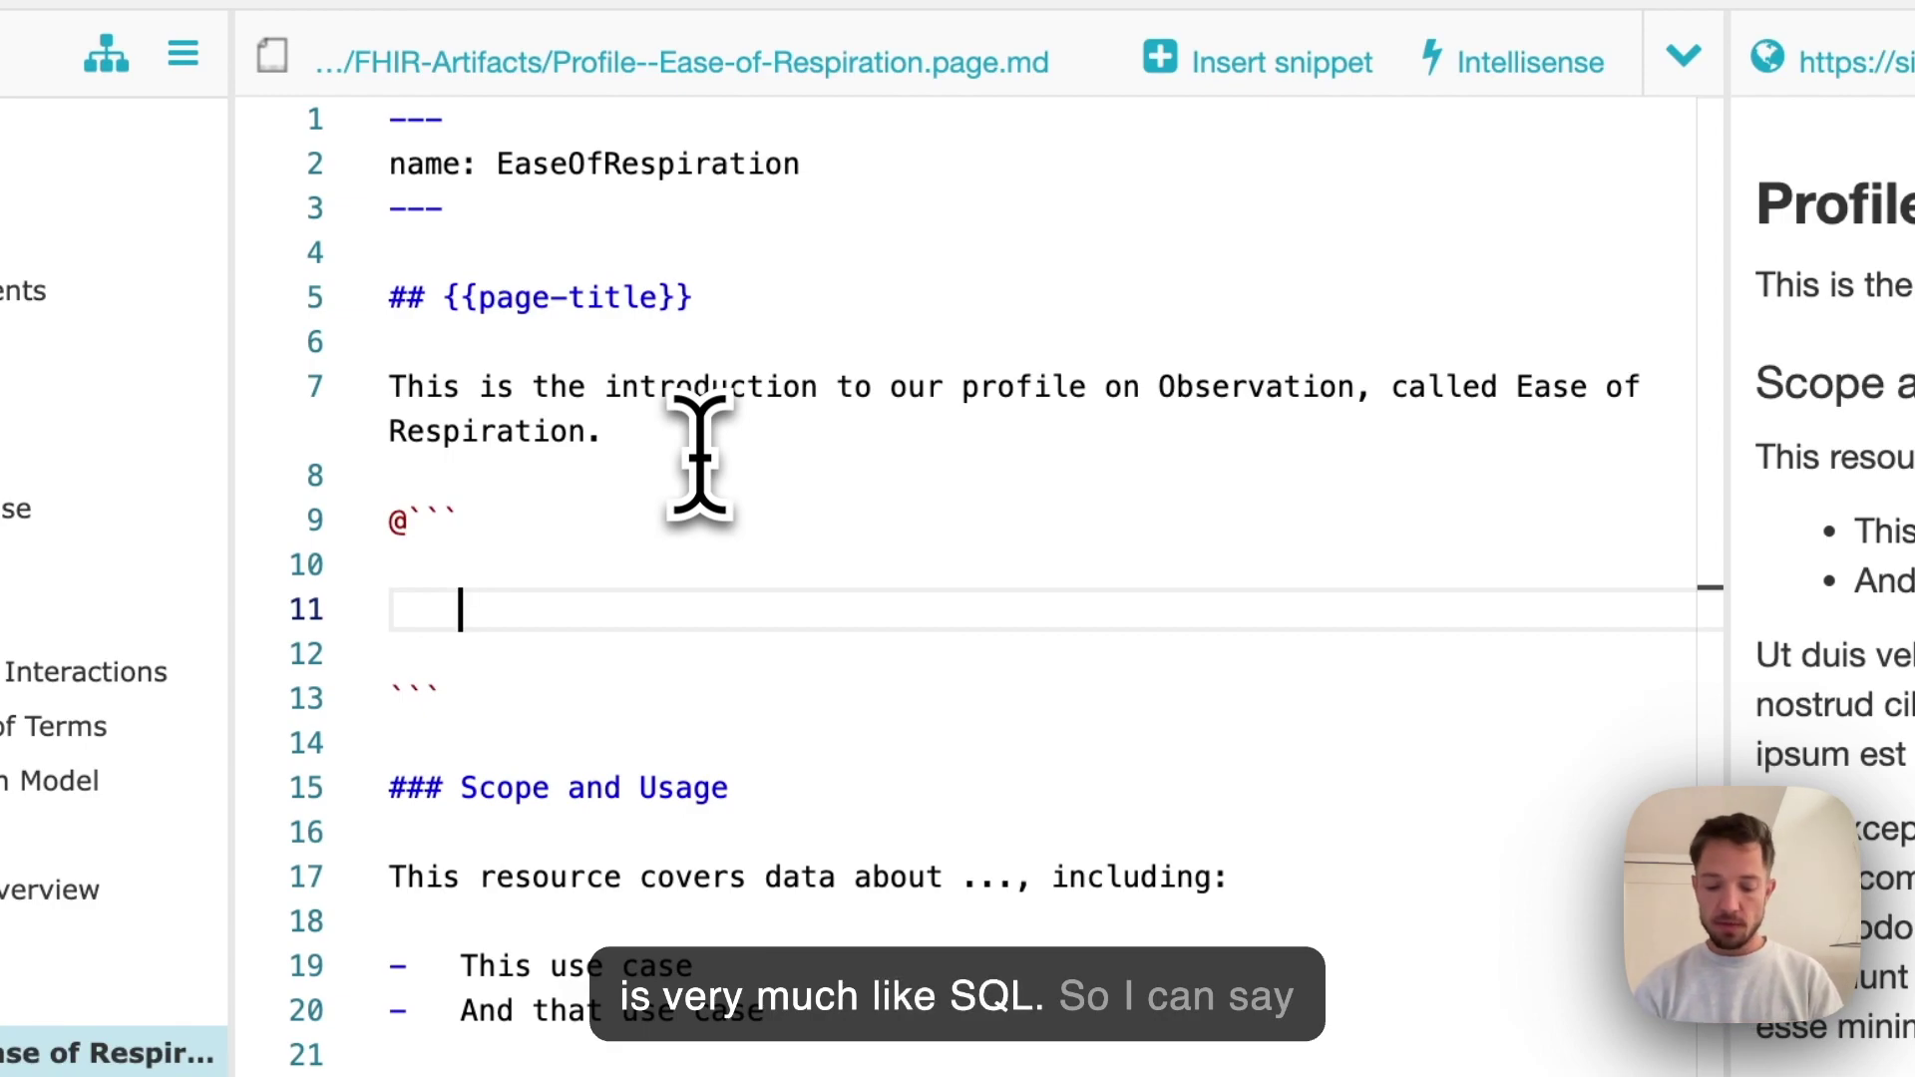
text(from)
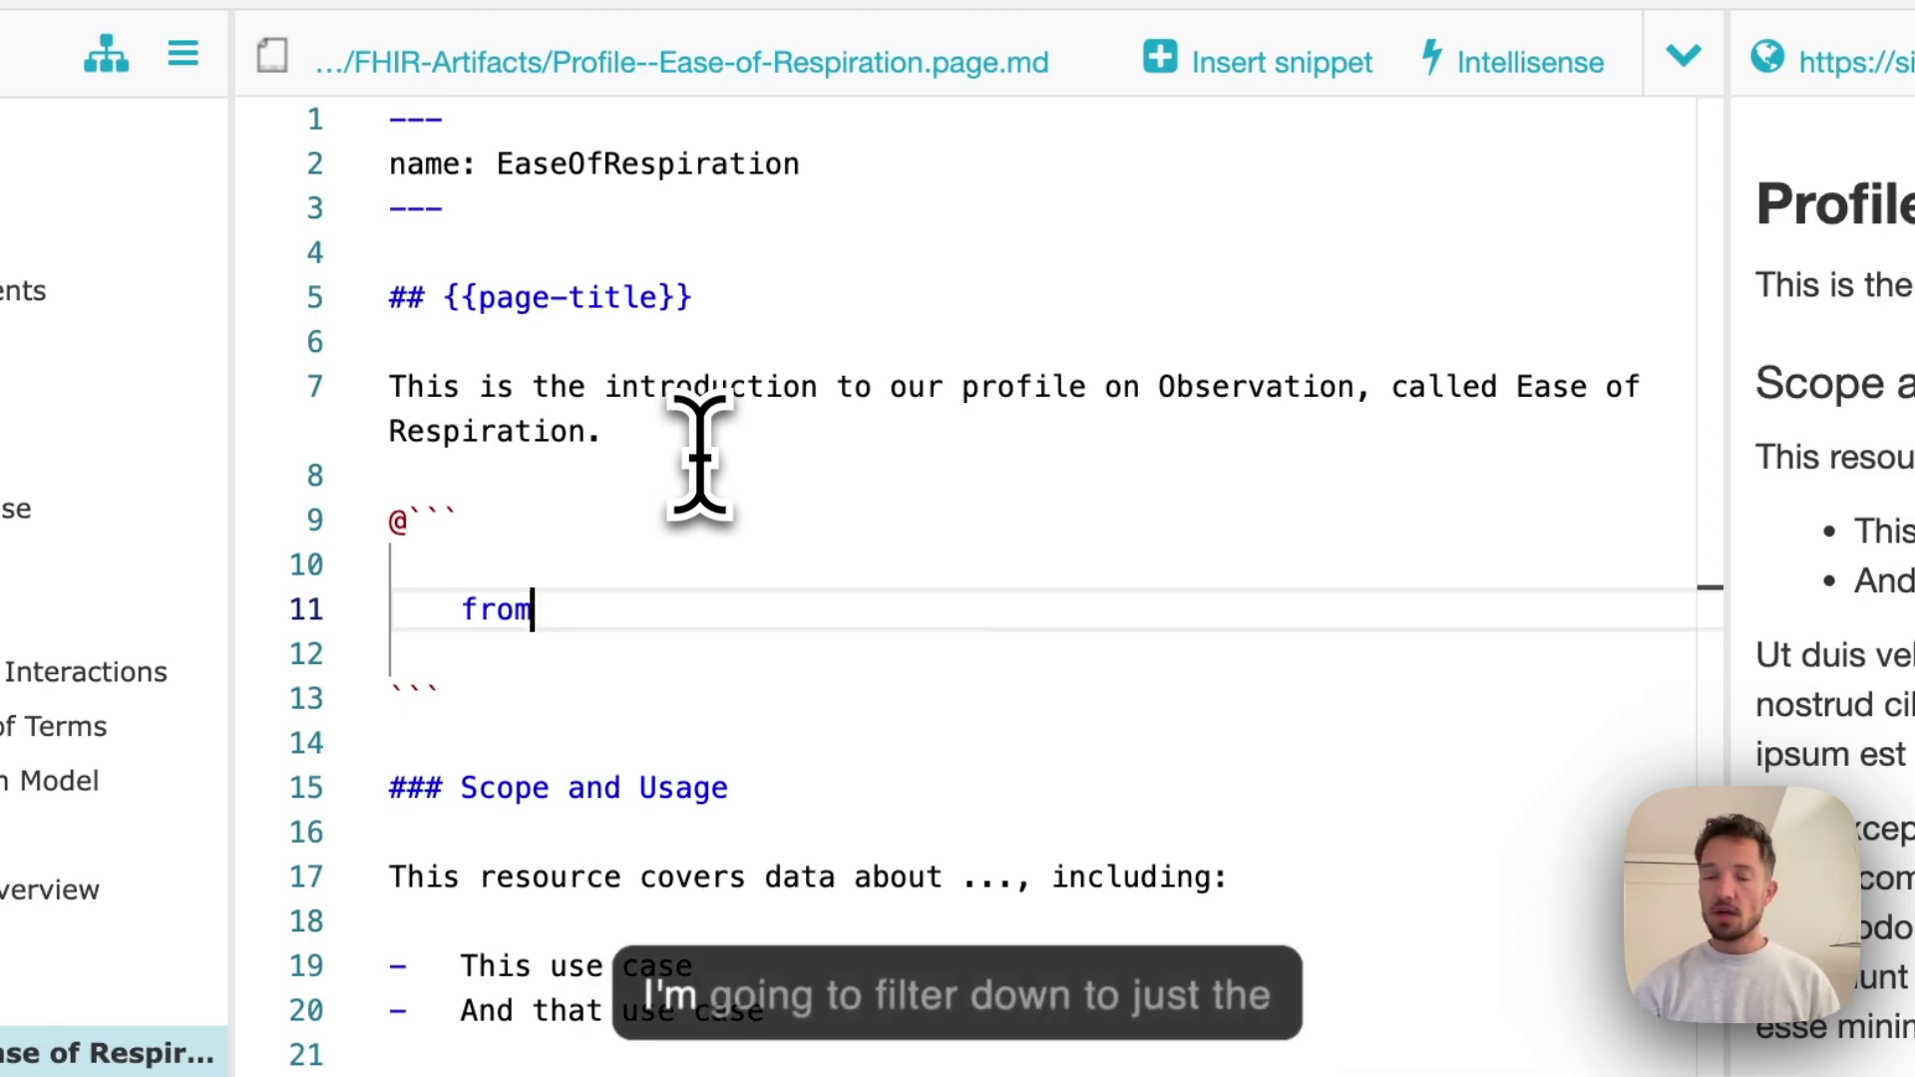
key(Return)
key(Tab)
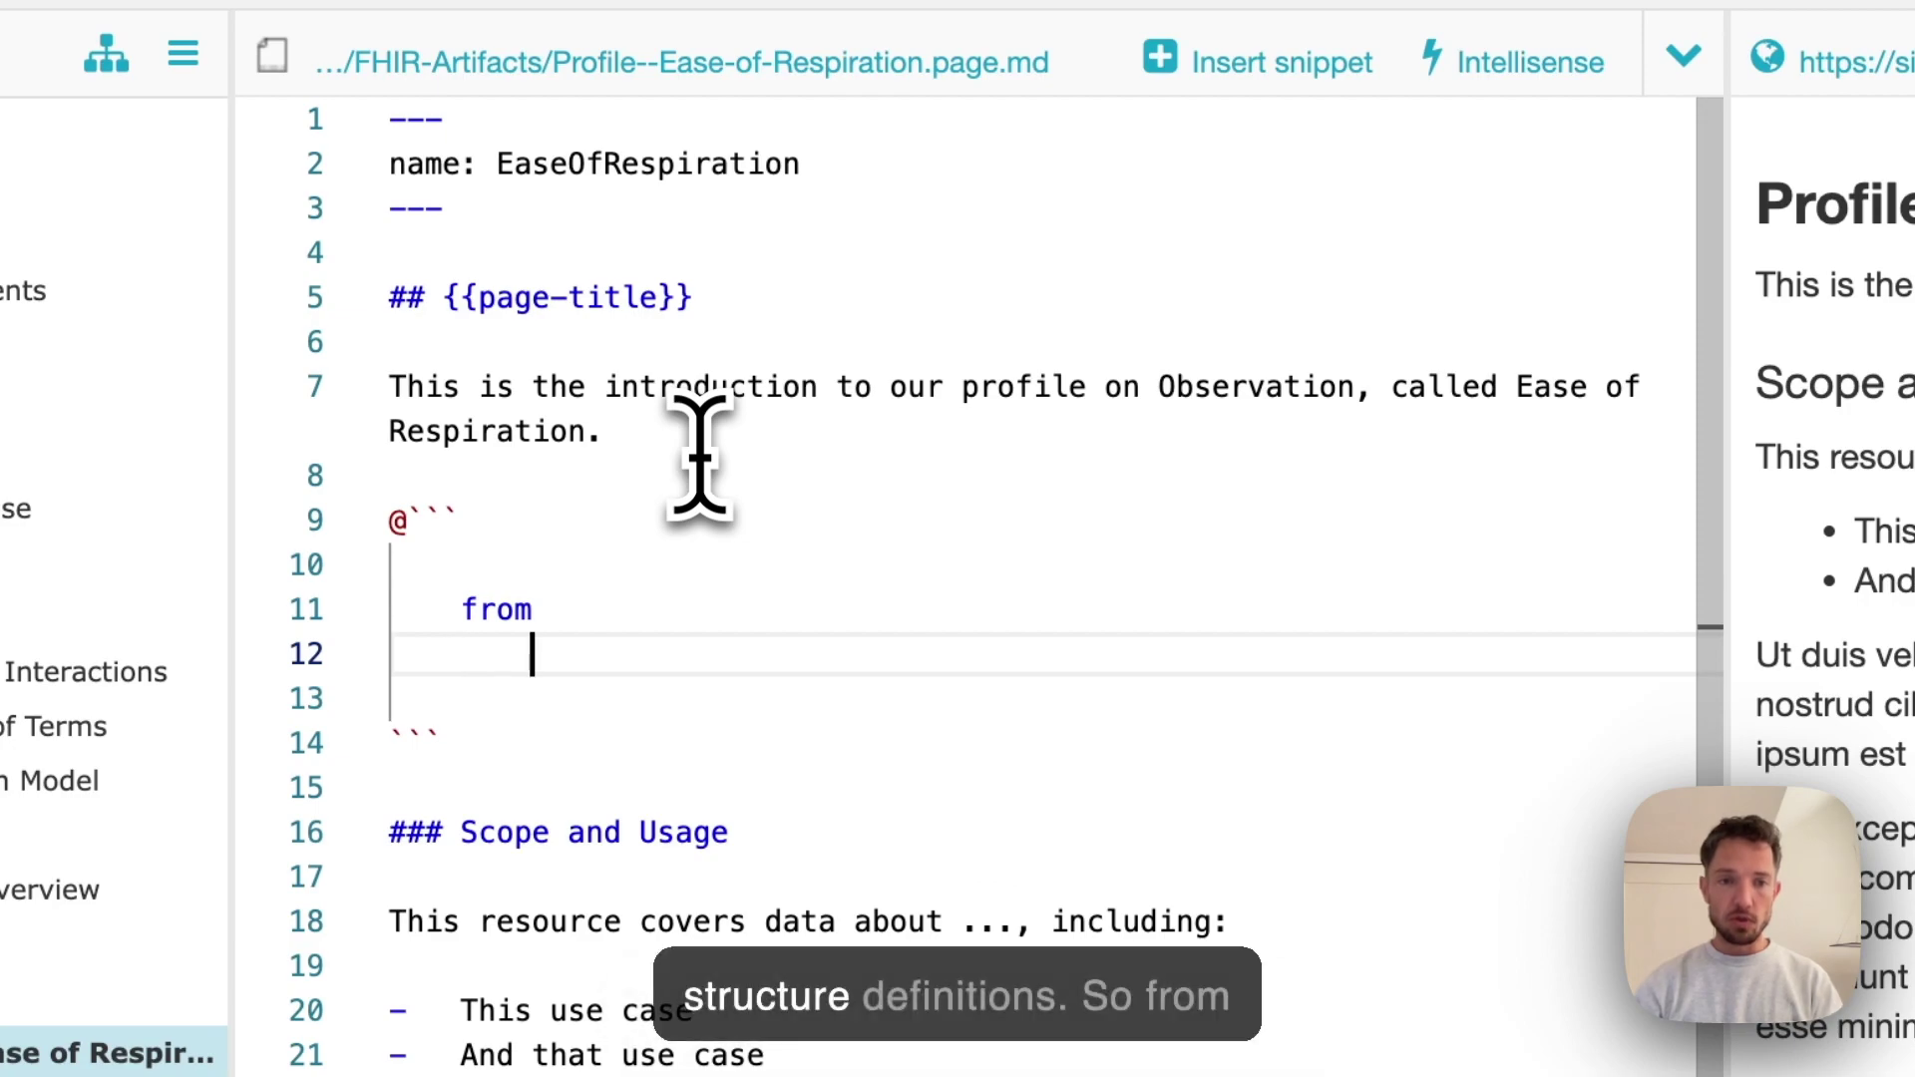
text(Struc)
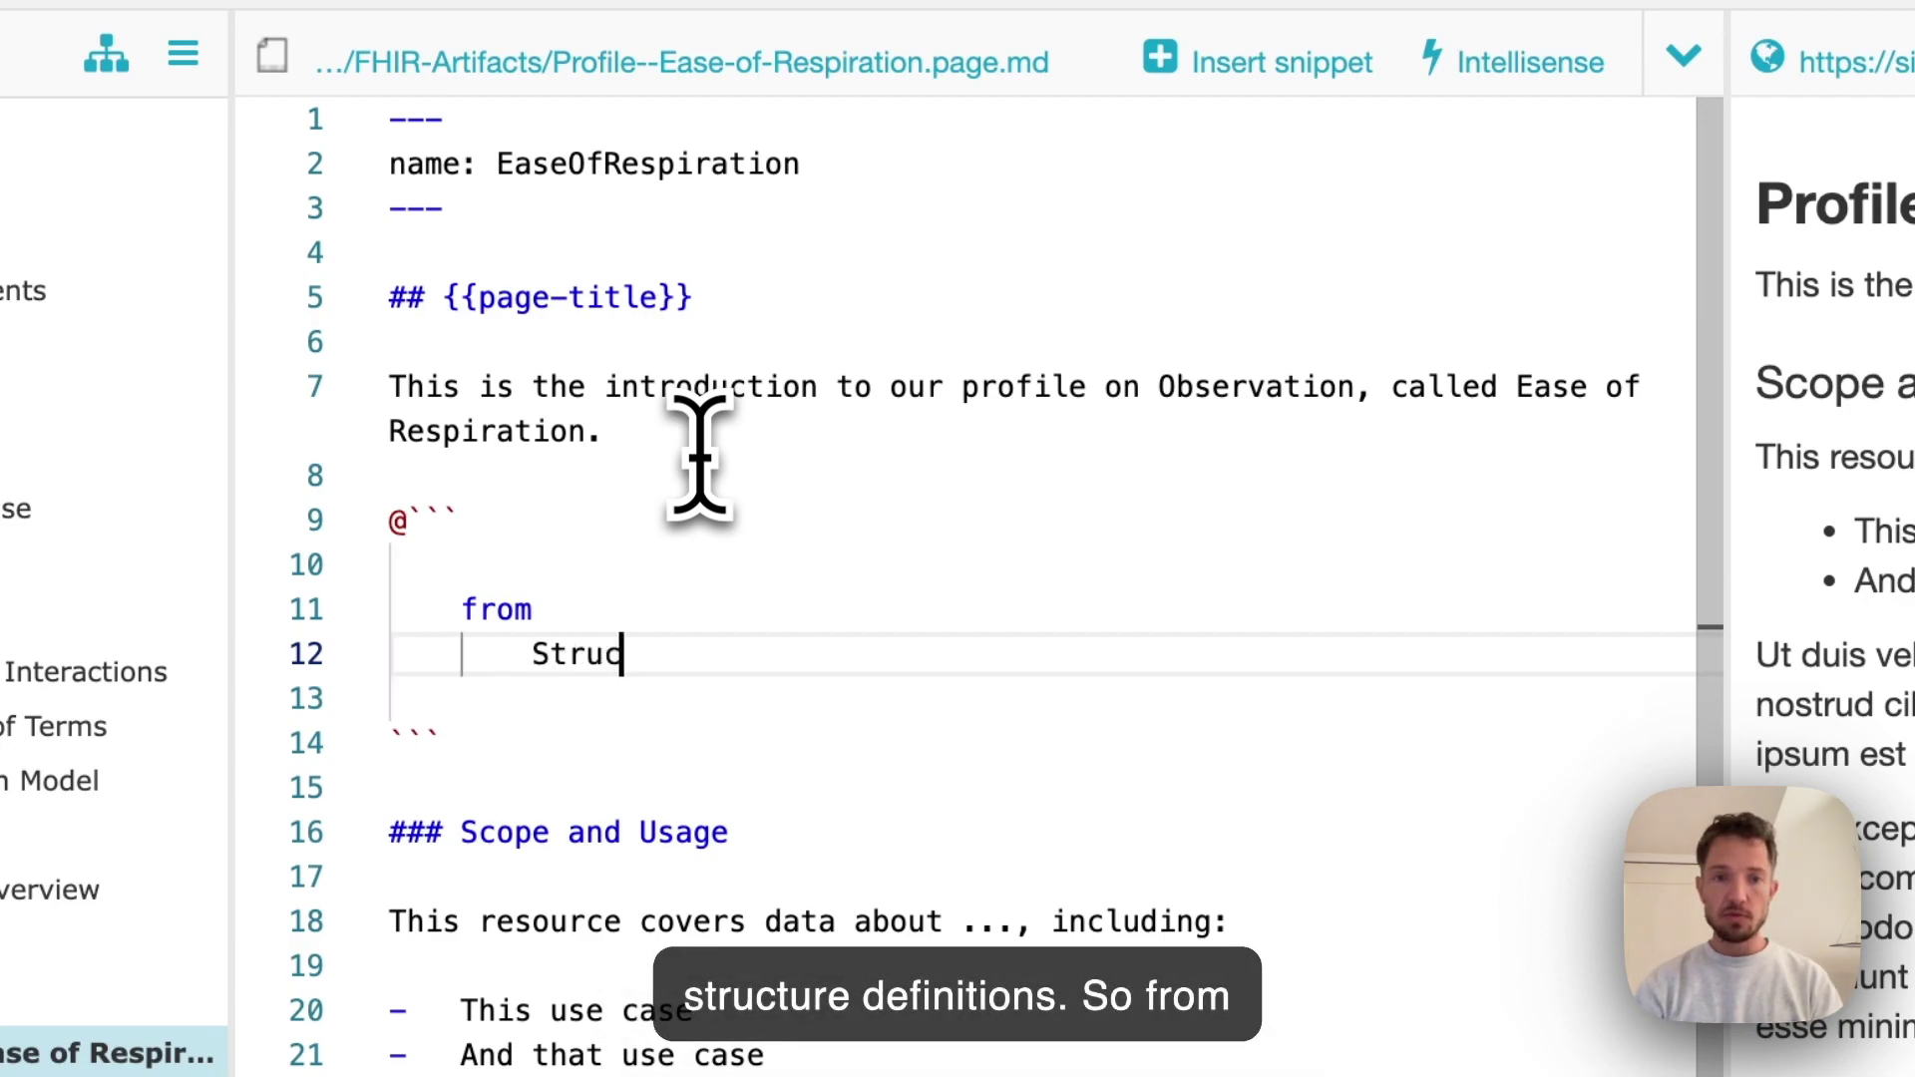
text(tureDefinition)
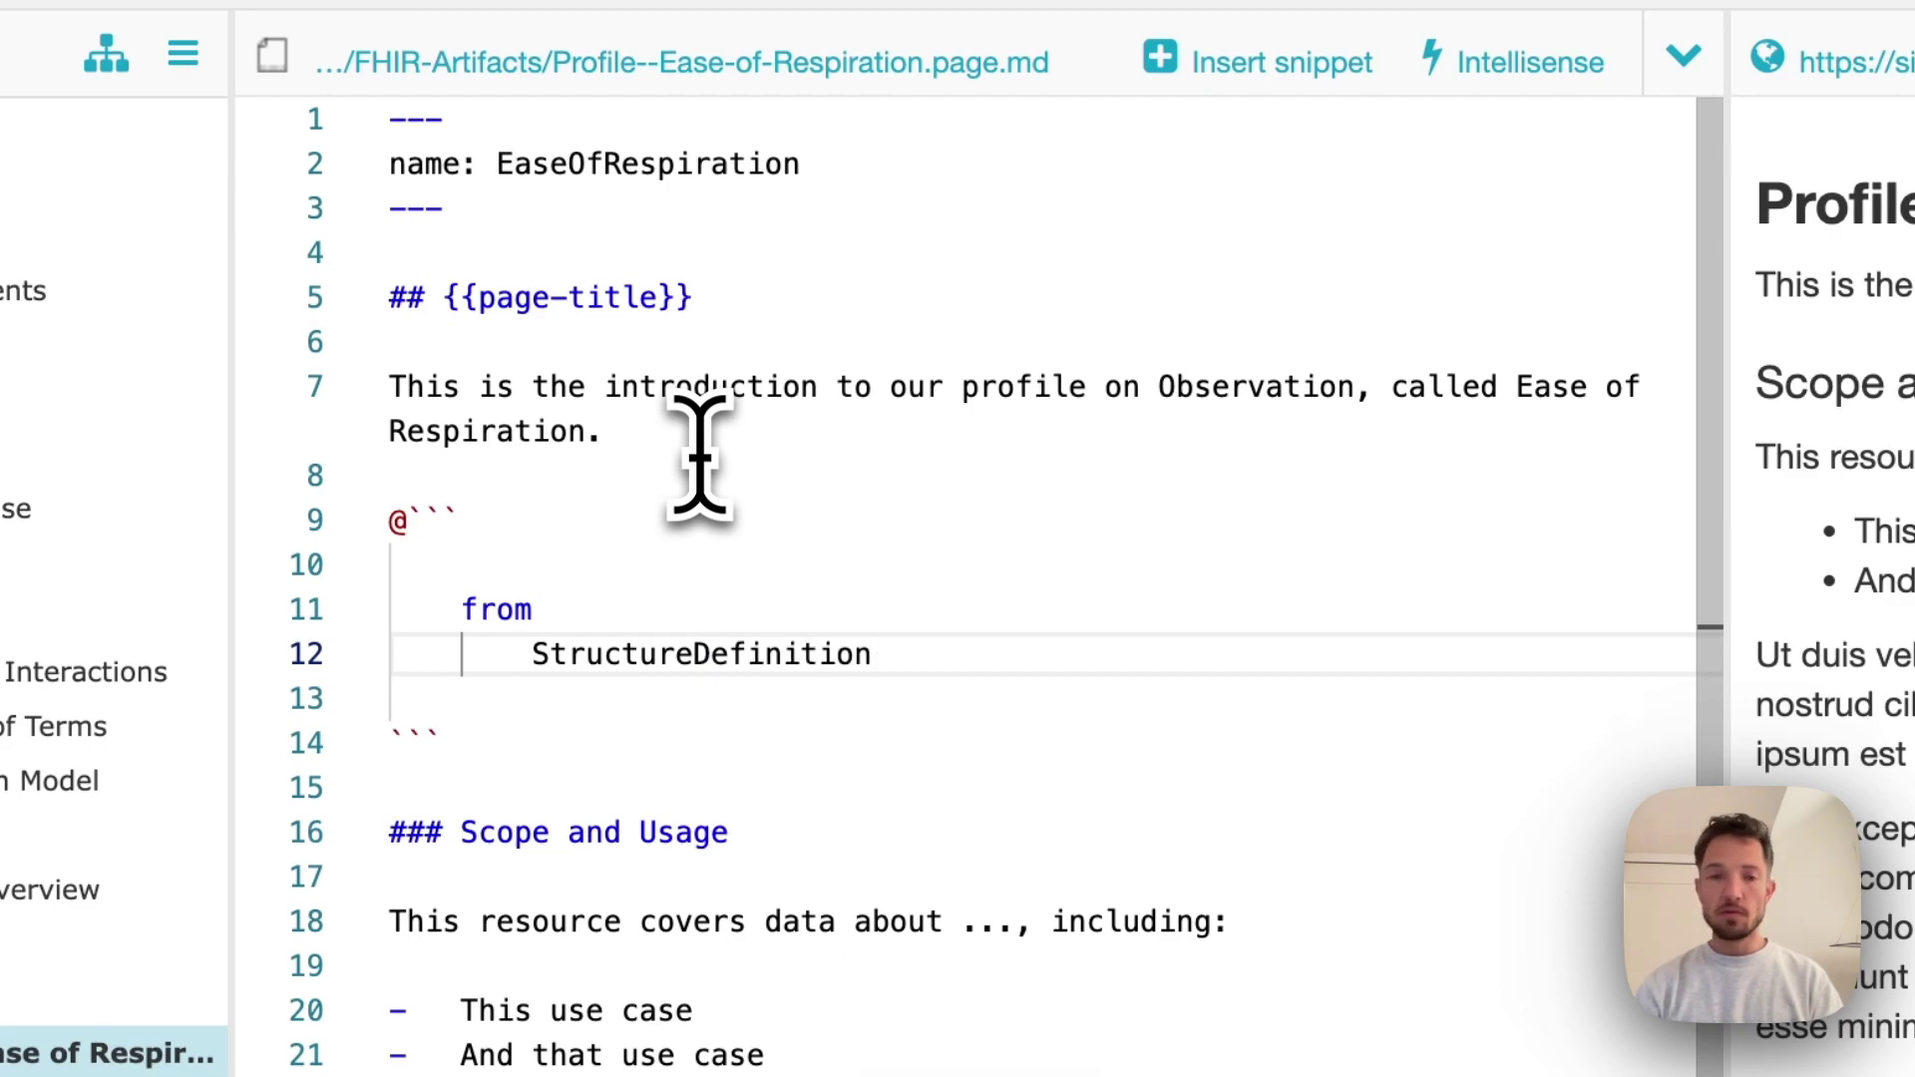
Add a where clause to the query that filters on name='EaseOfRespiration'
key(Return)
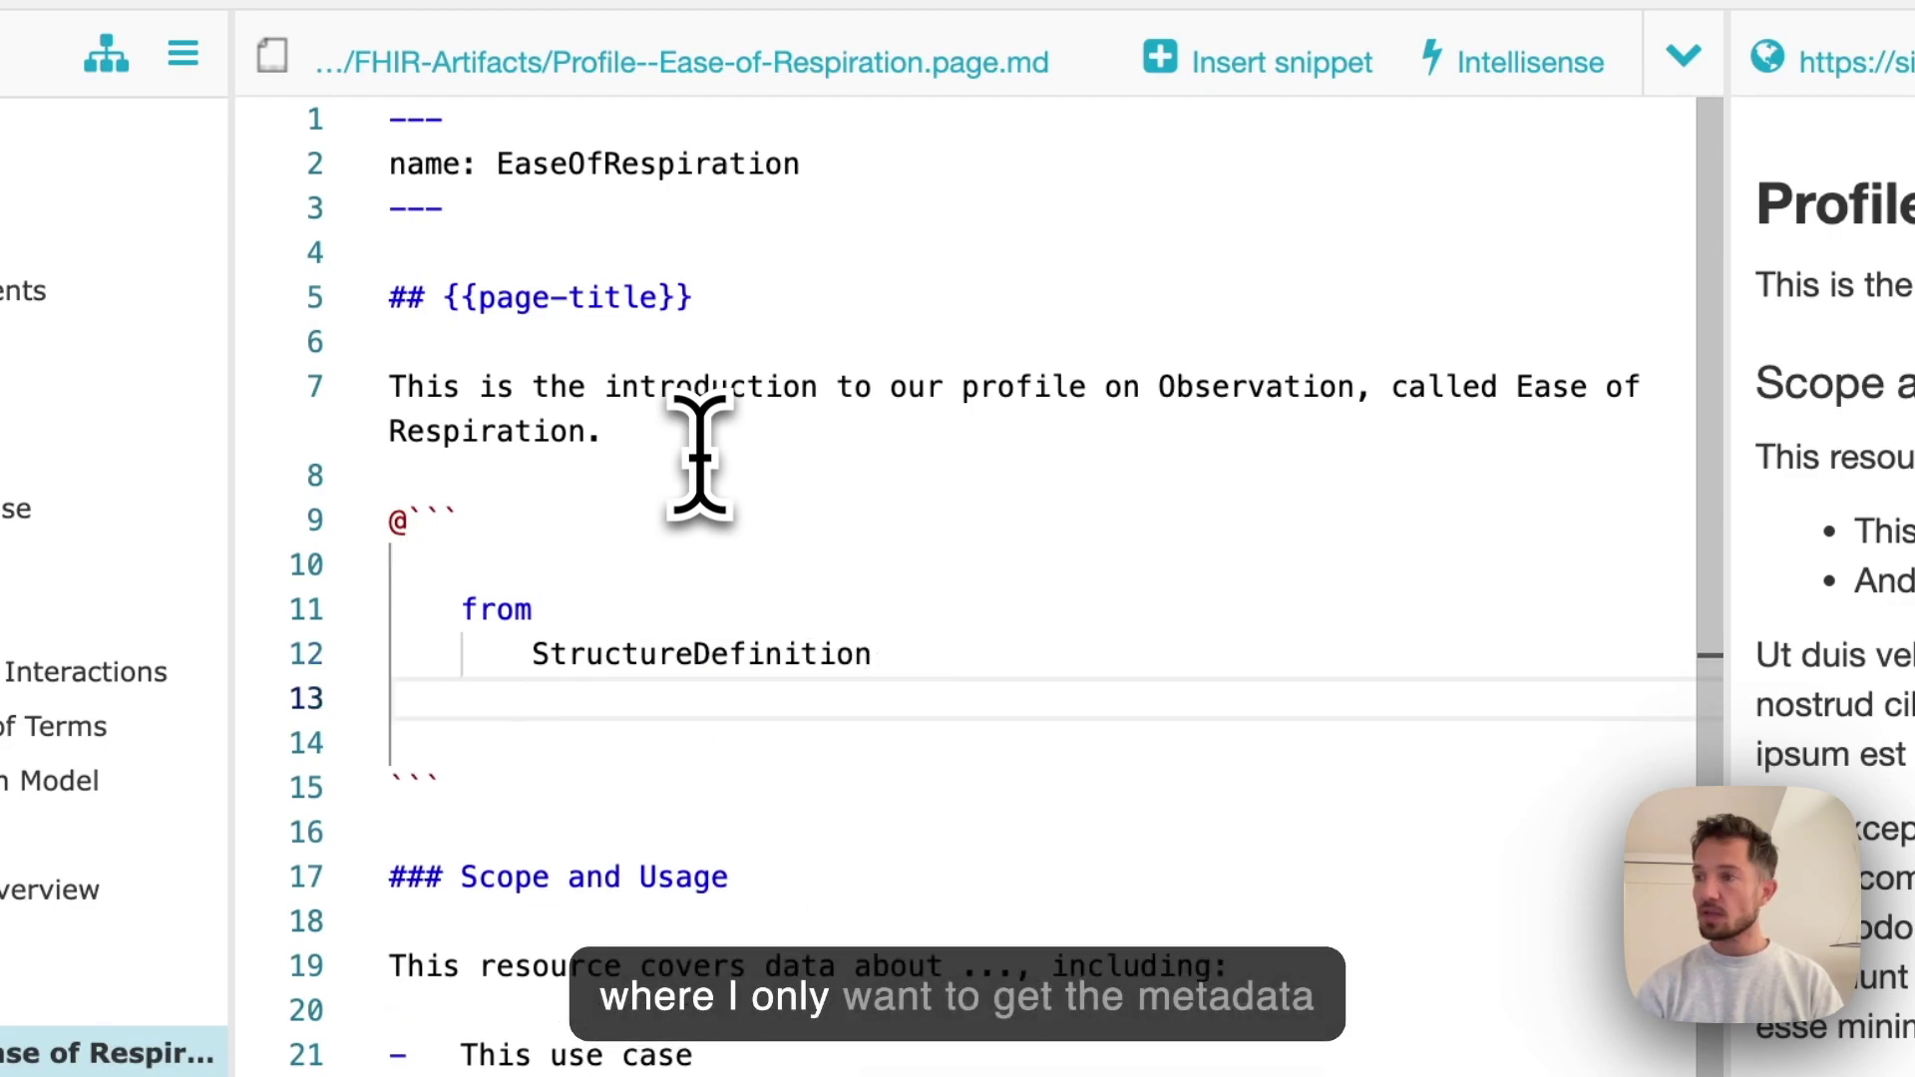
text(where)
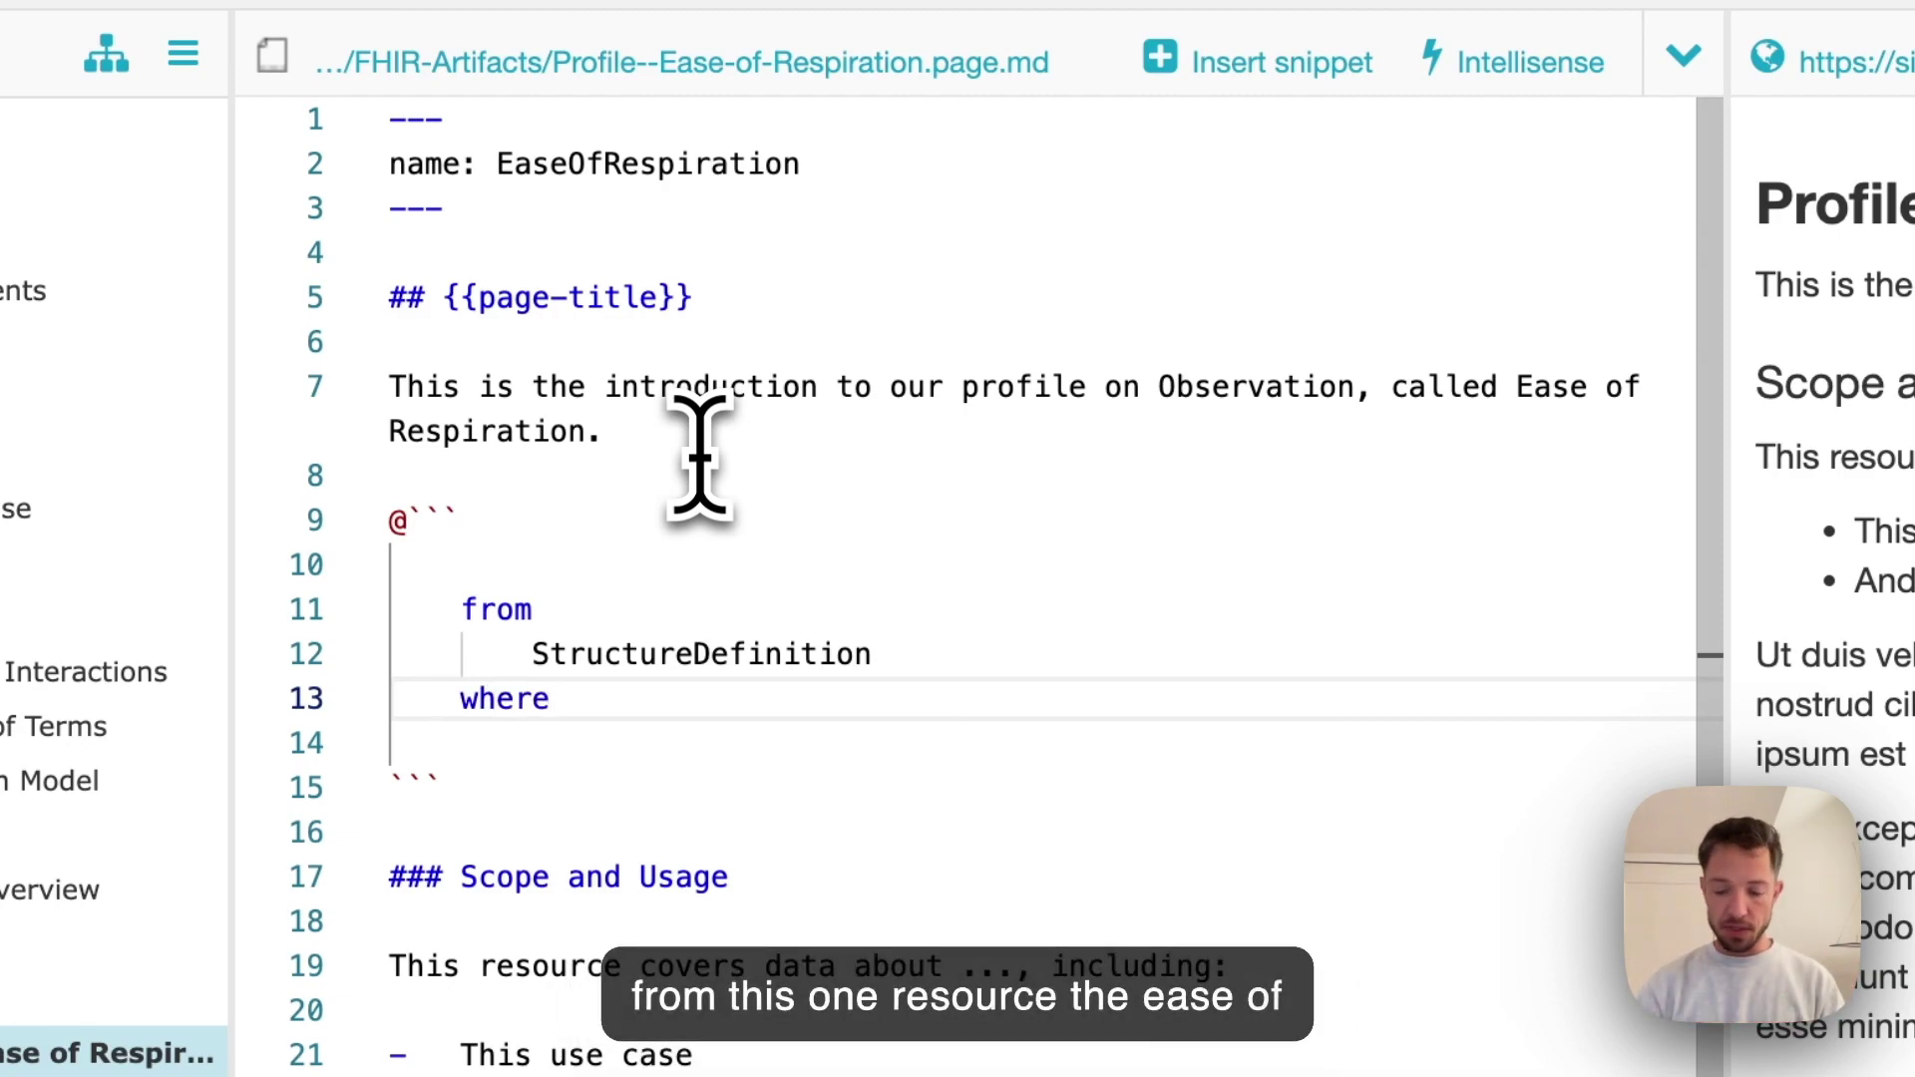
key(Return)
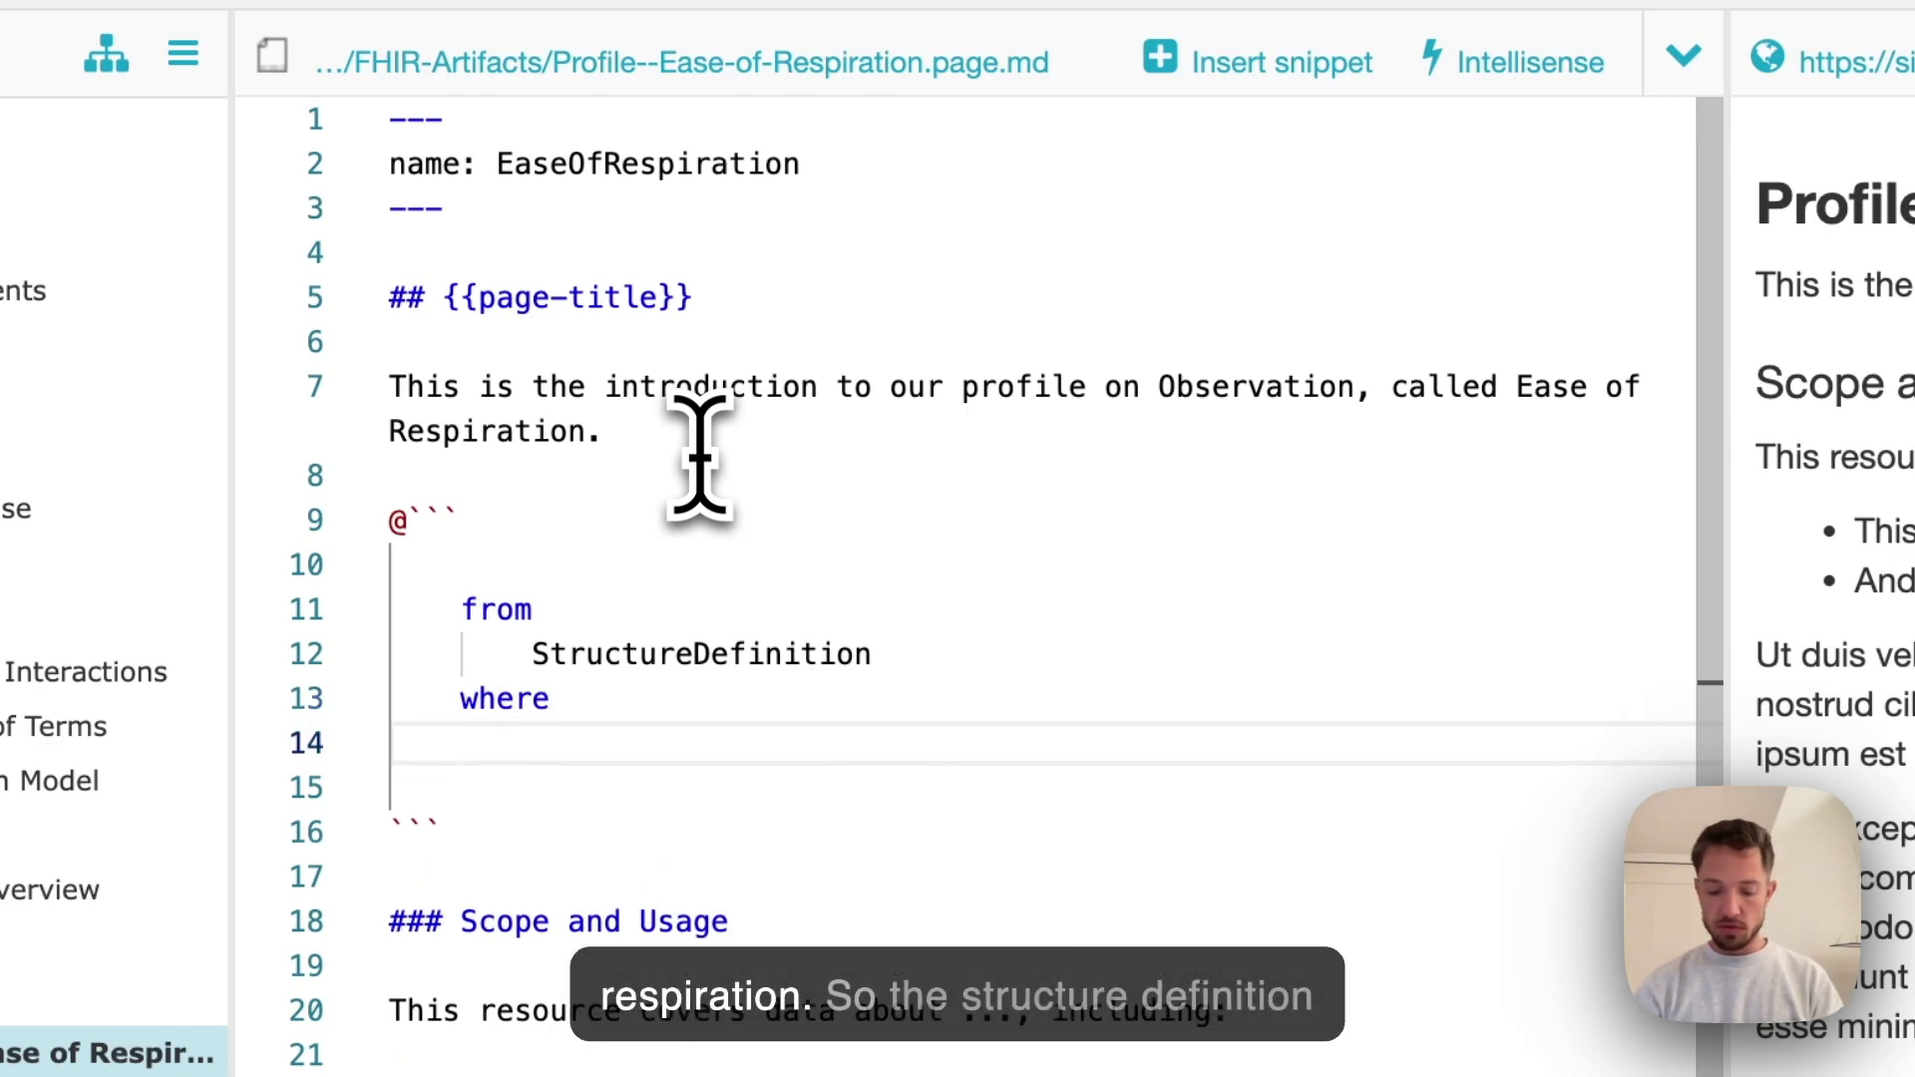
text(name=')
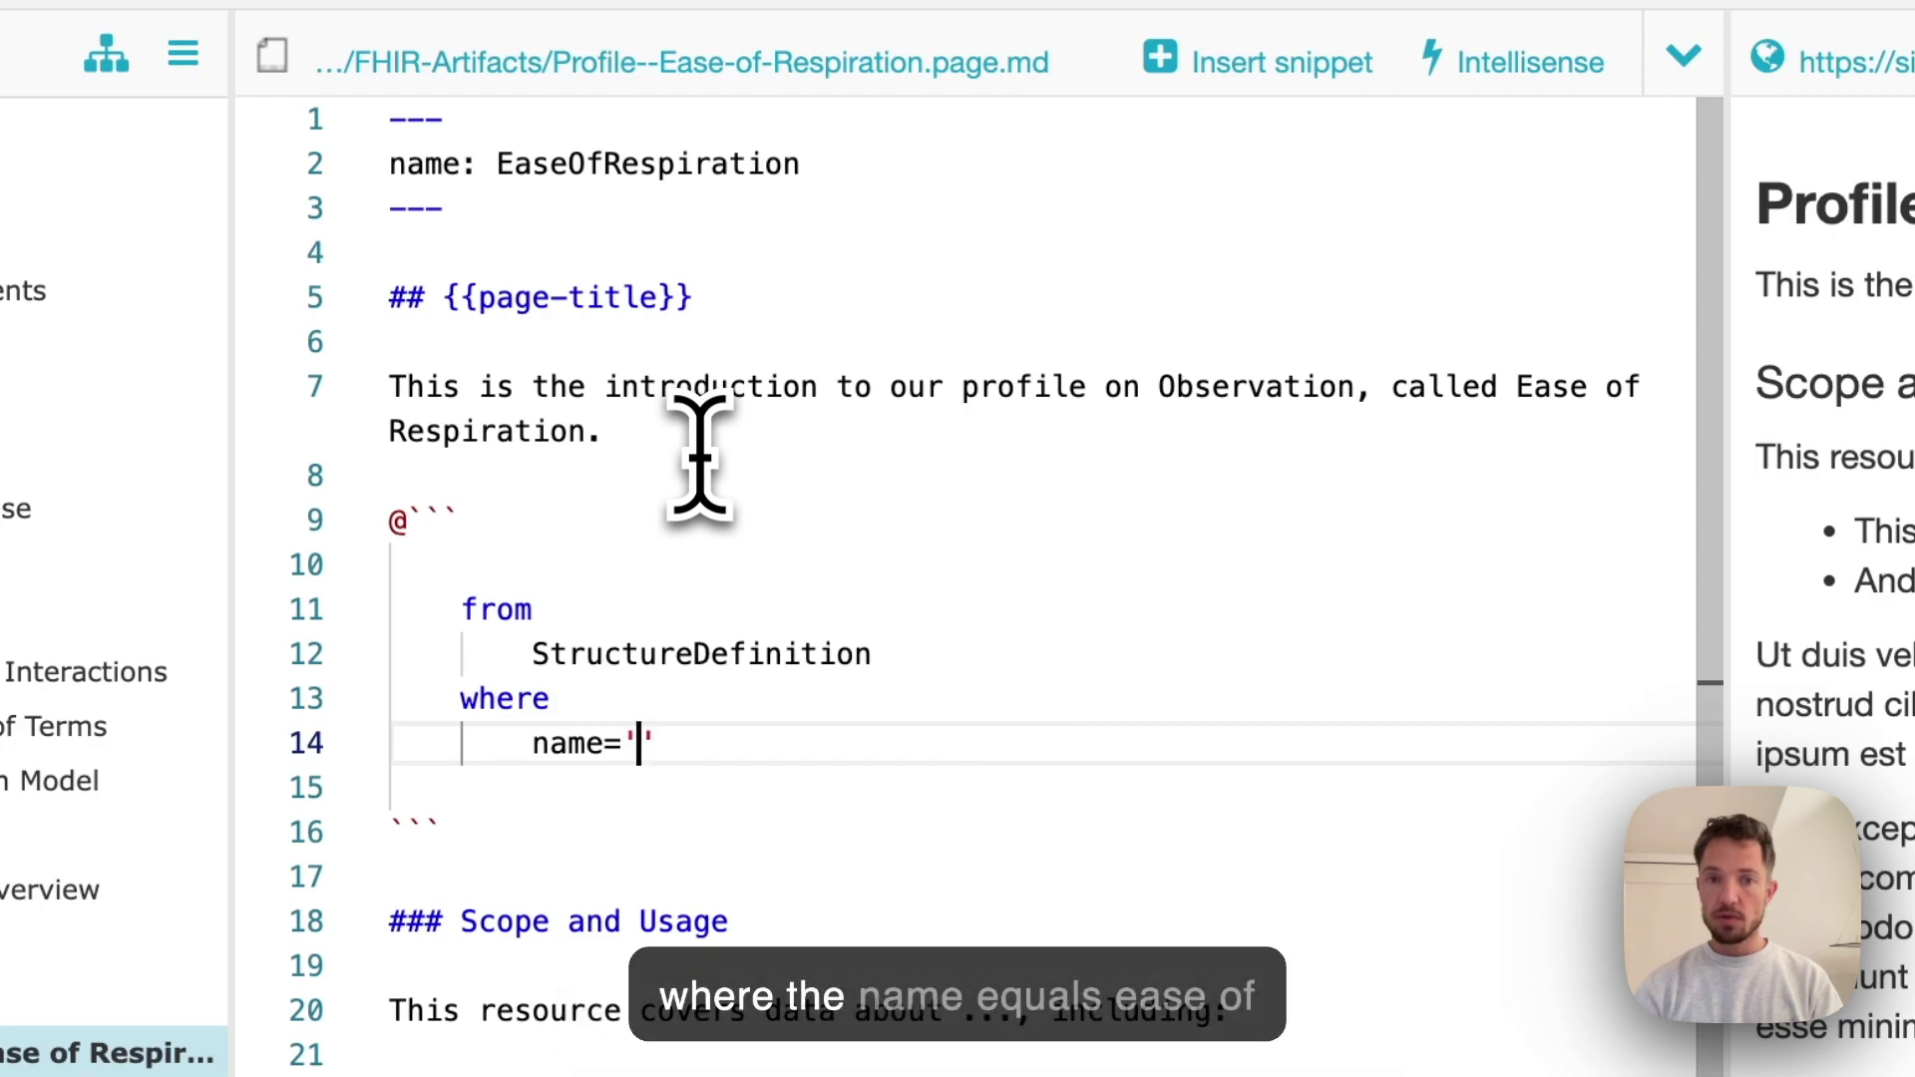
text(EaseO)
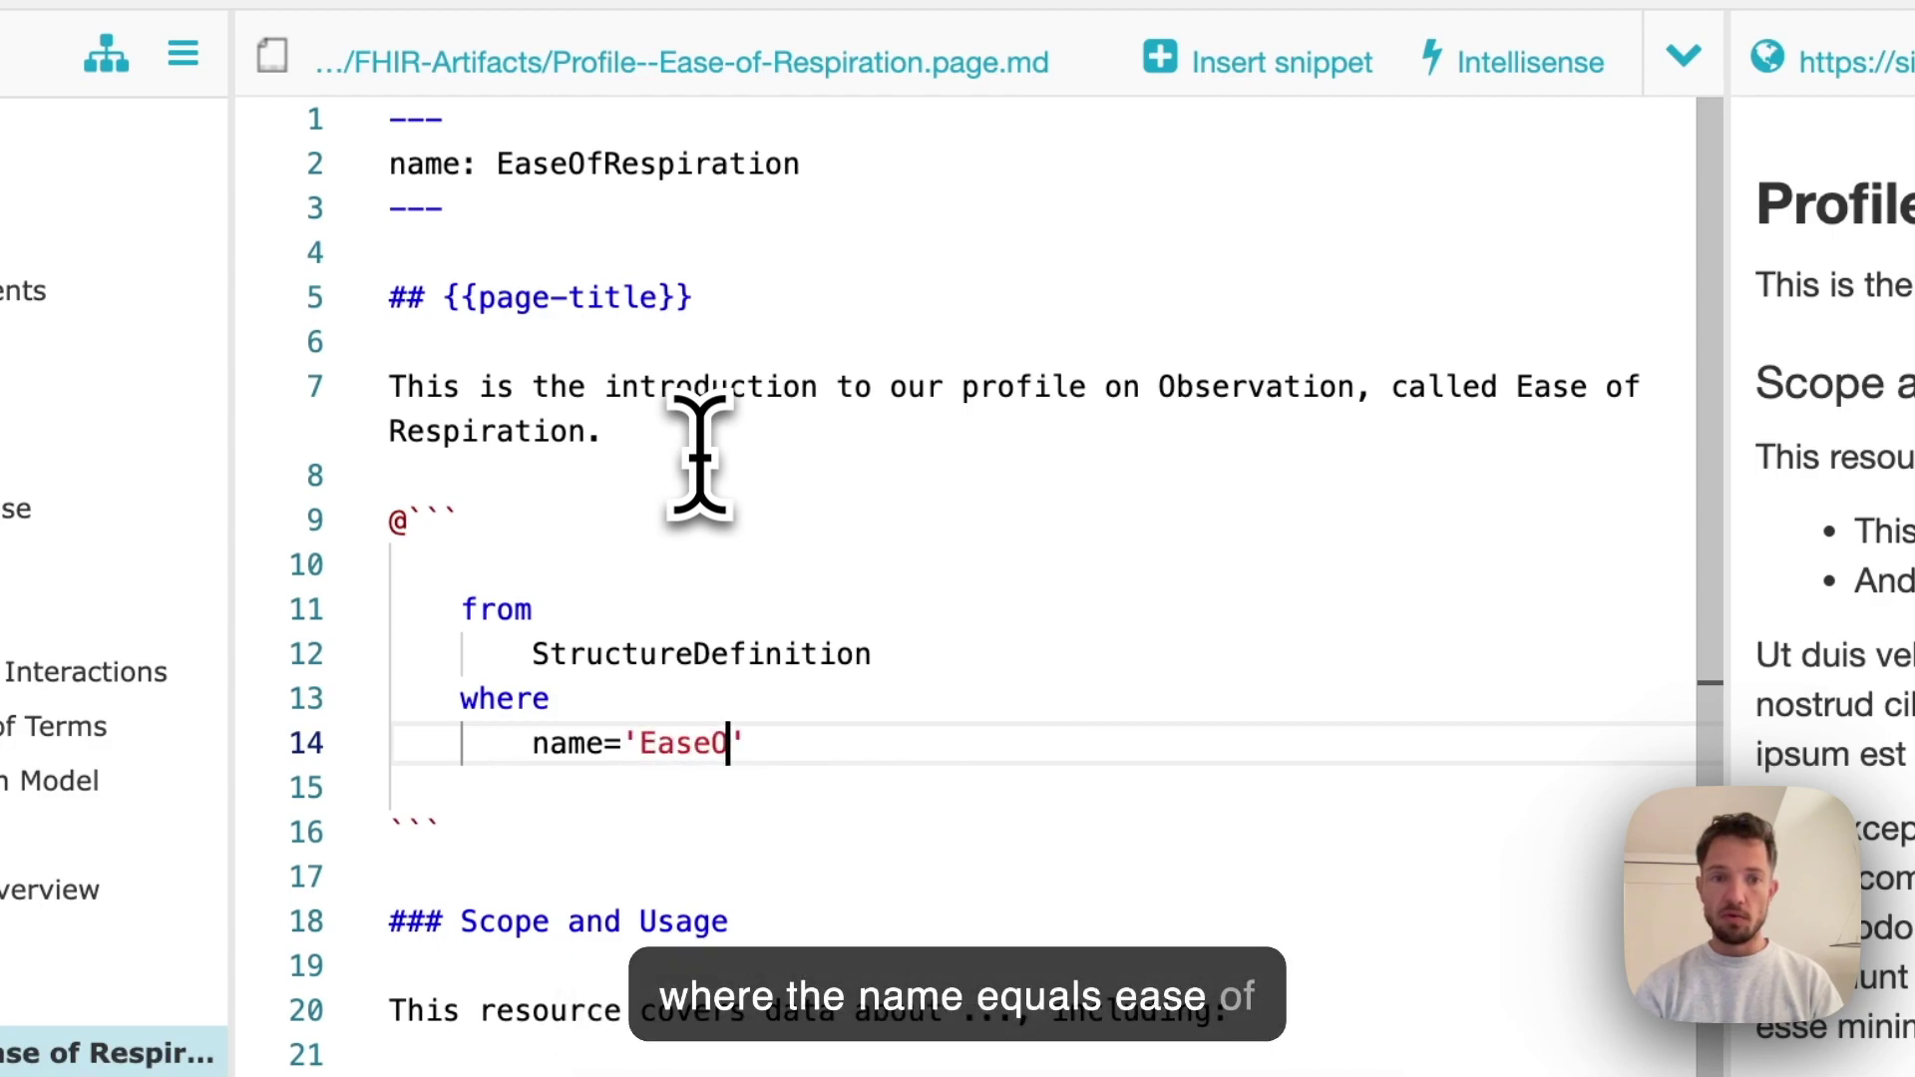
text(fRespiration)
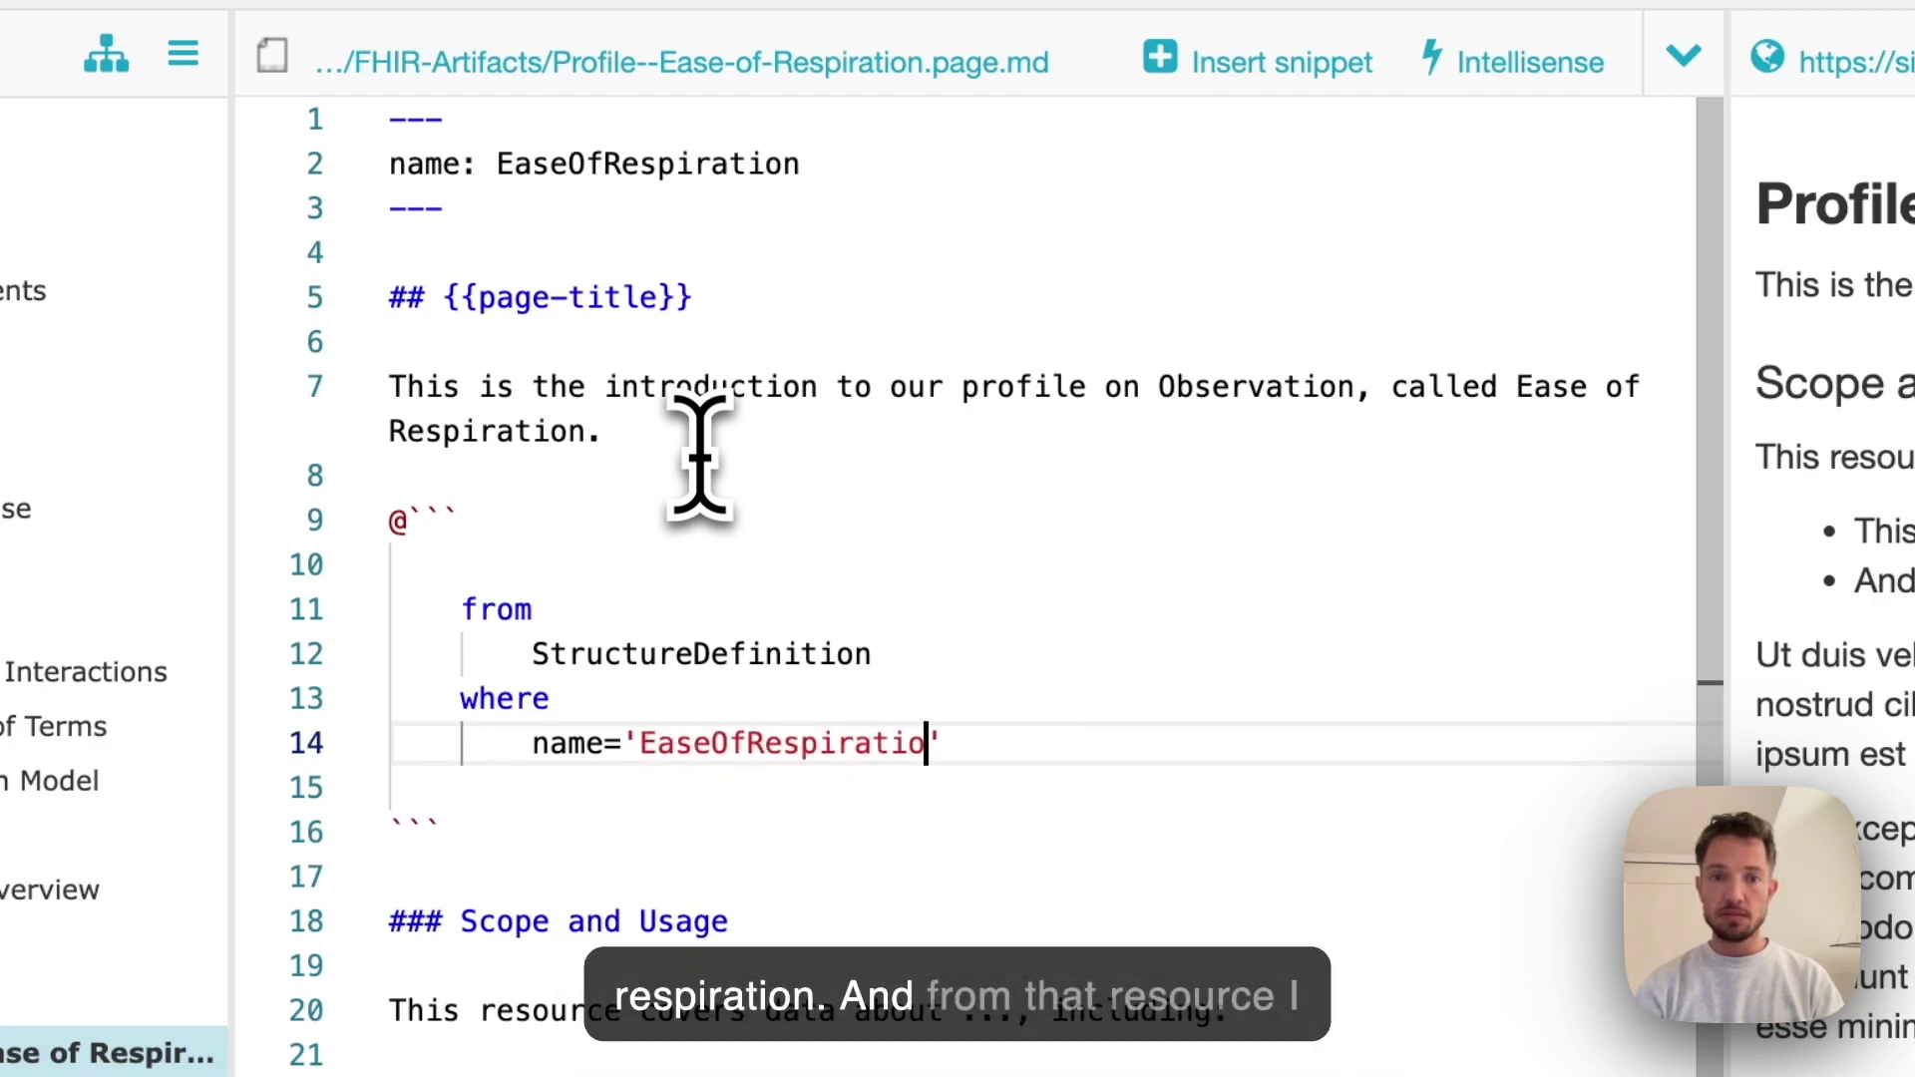
Add a select clause listing name, type, status and url on separate lines, and save the page to render the query
key(Return)
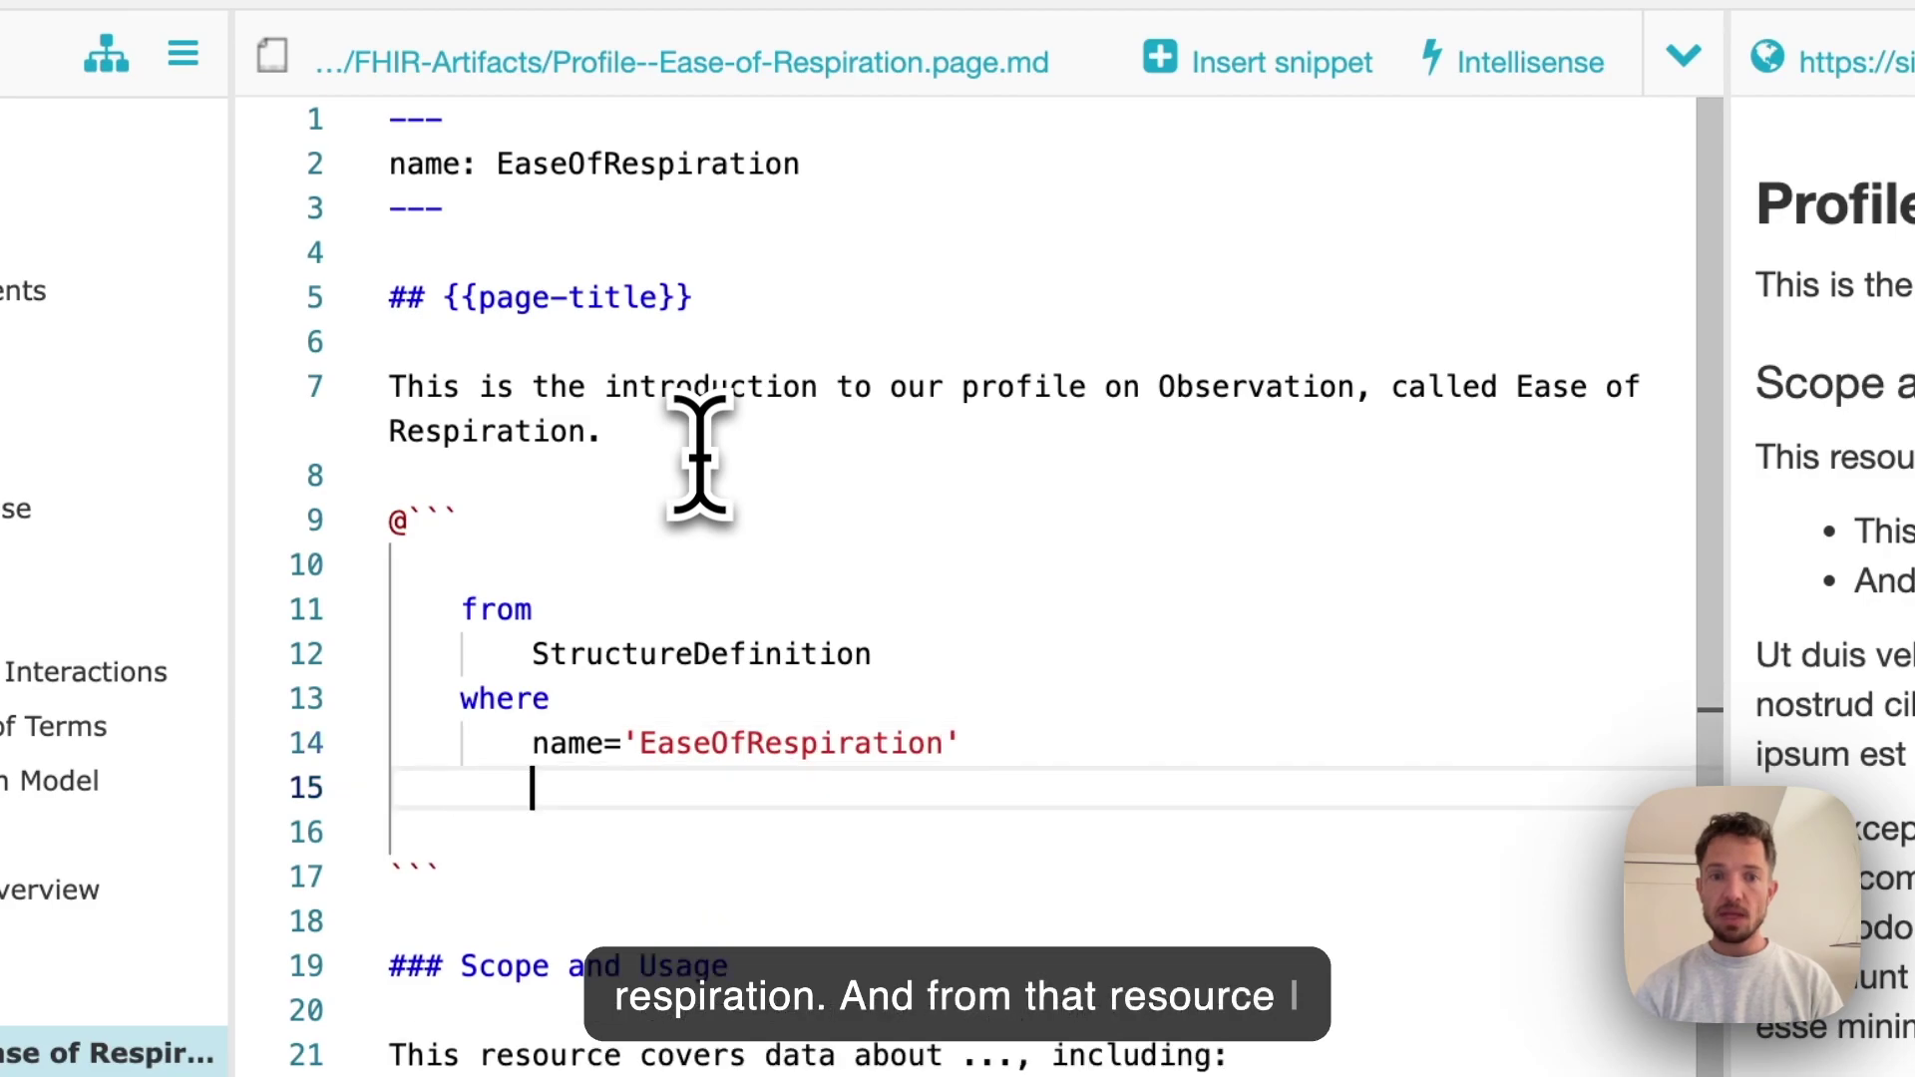
key(BackSpace)
text(select)
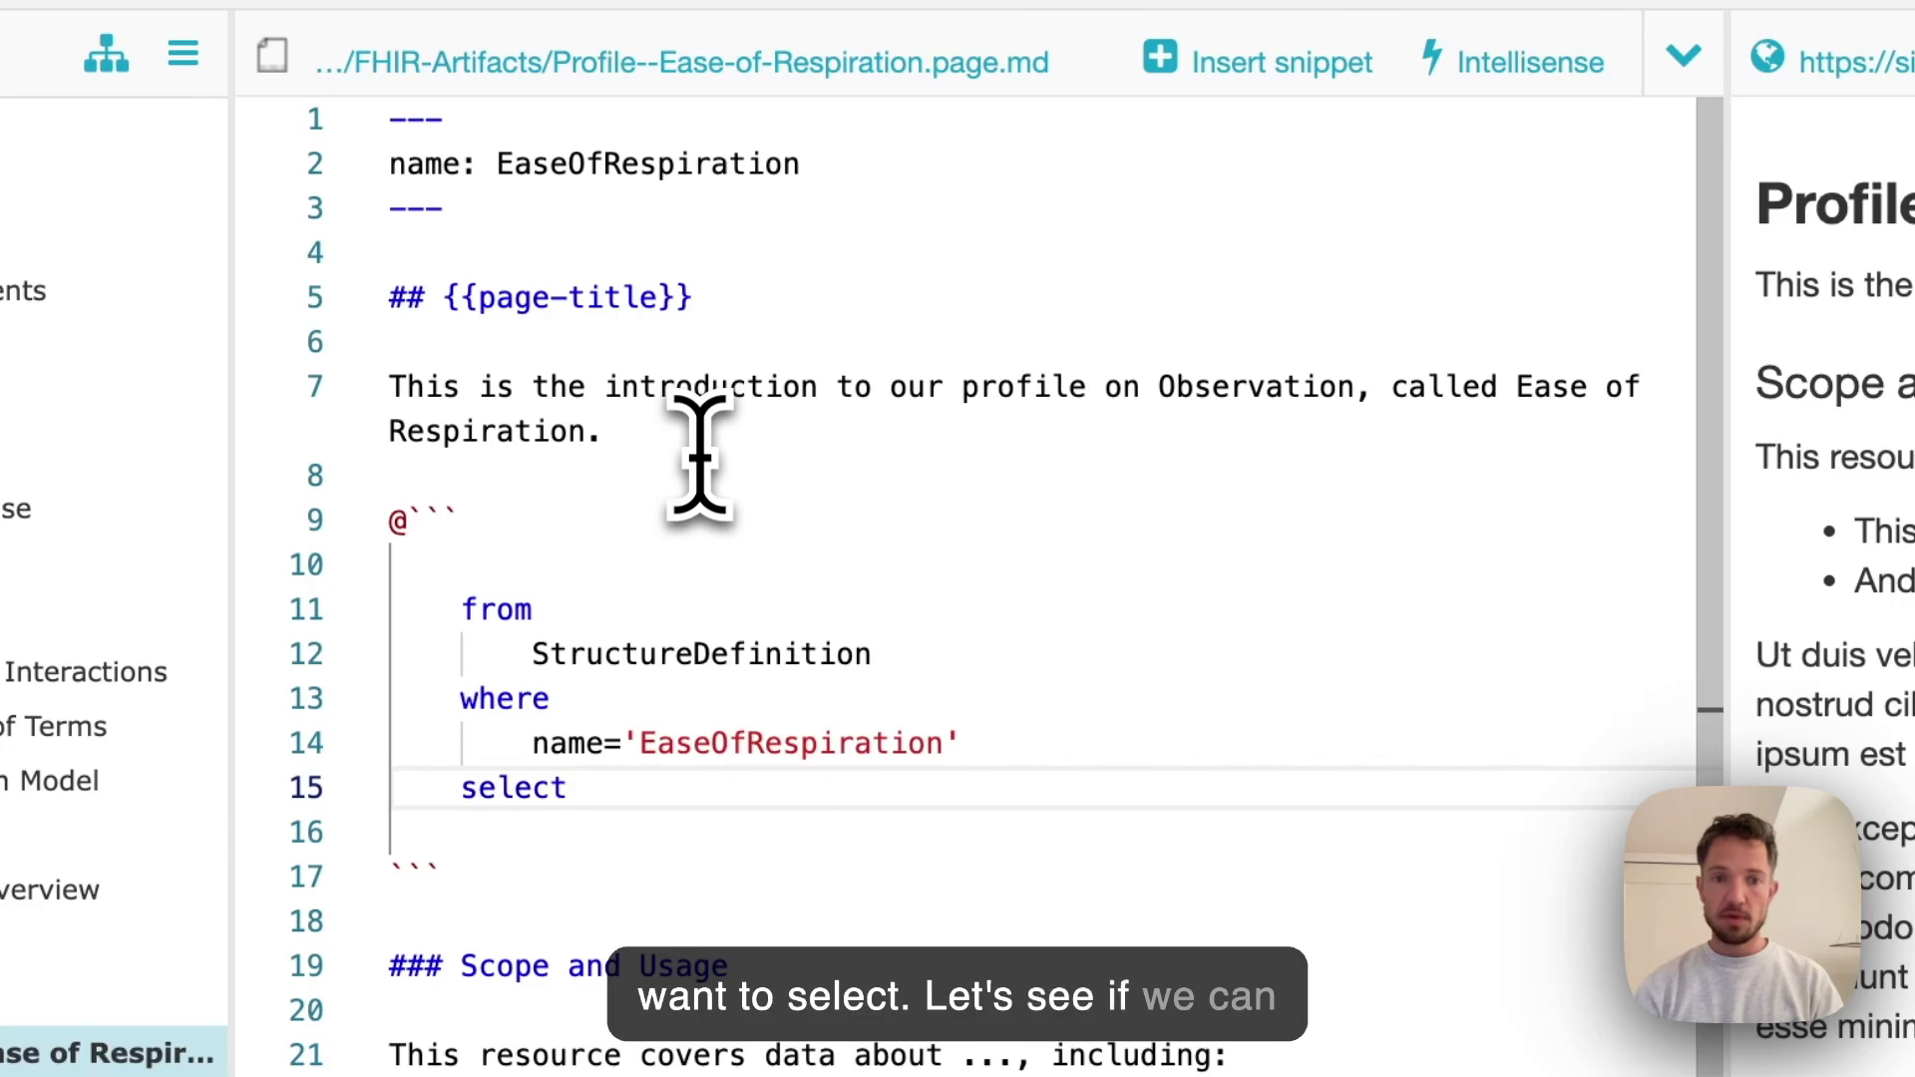
key(Return)
key(Tab)
text(name,)
key(Return)
text(type,)
key(Return)
text(stat)
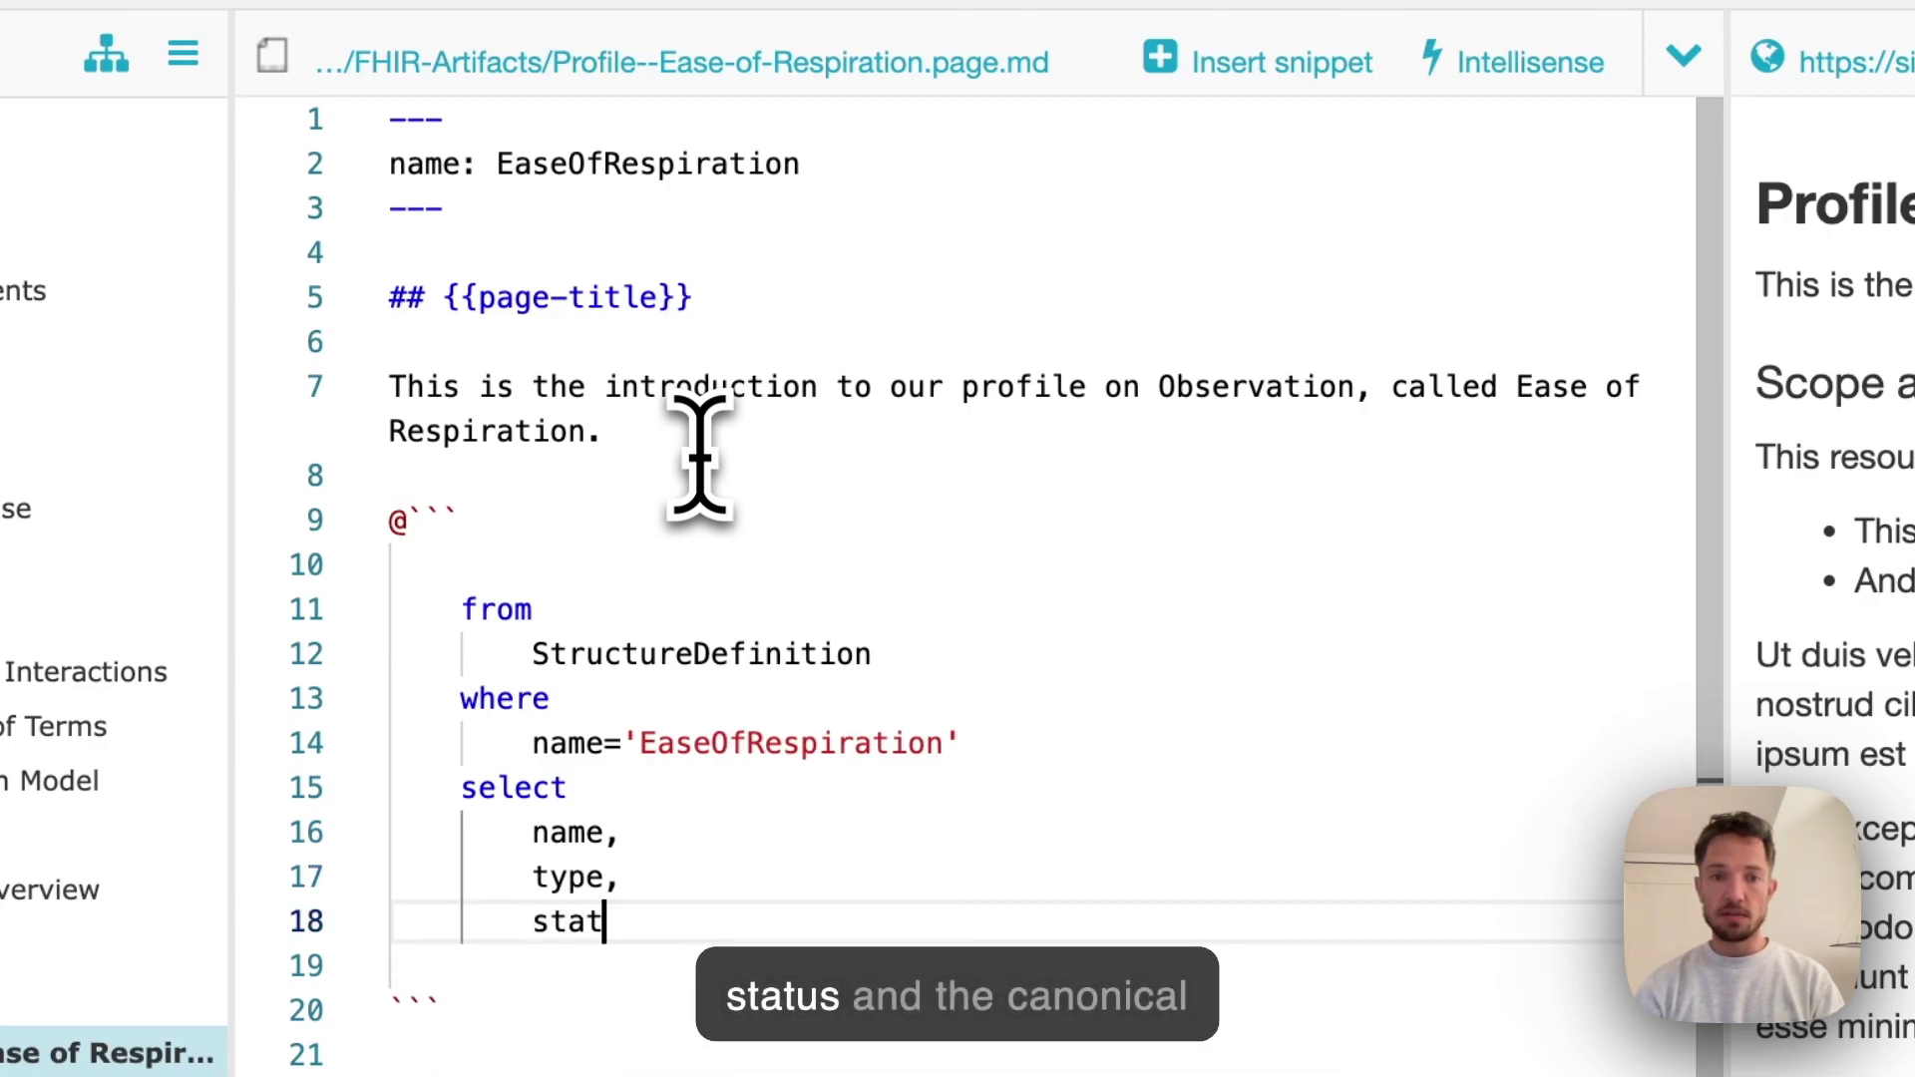
text(us)
key(Return)
key(BackSpace)
key(BackSpace)
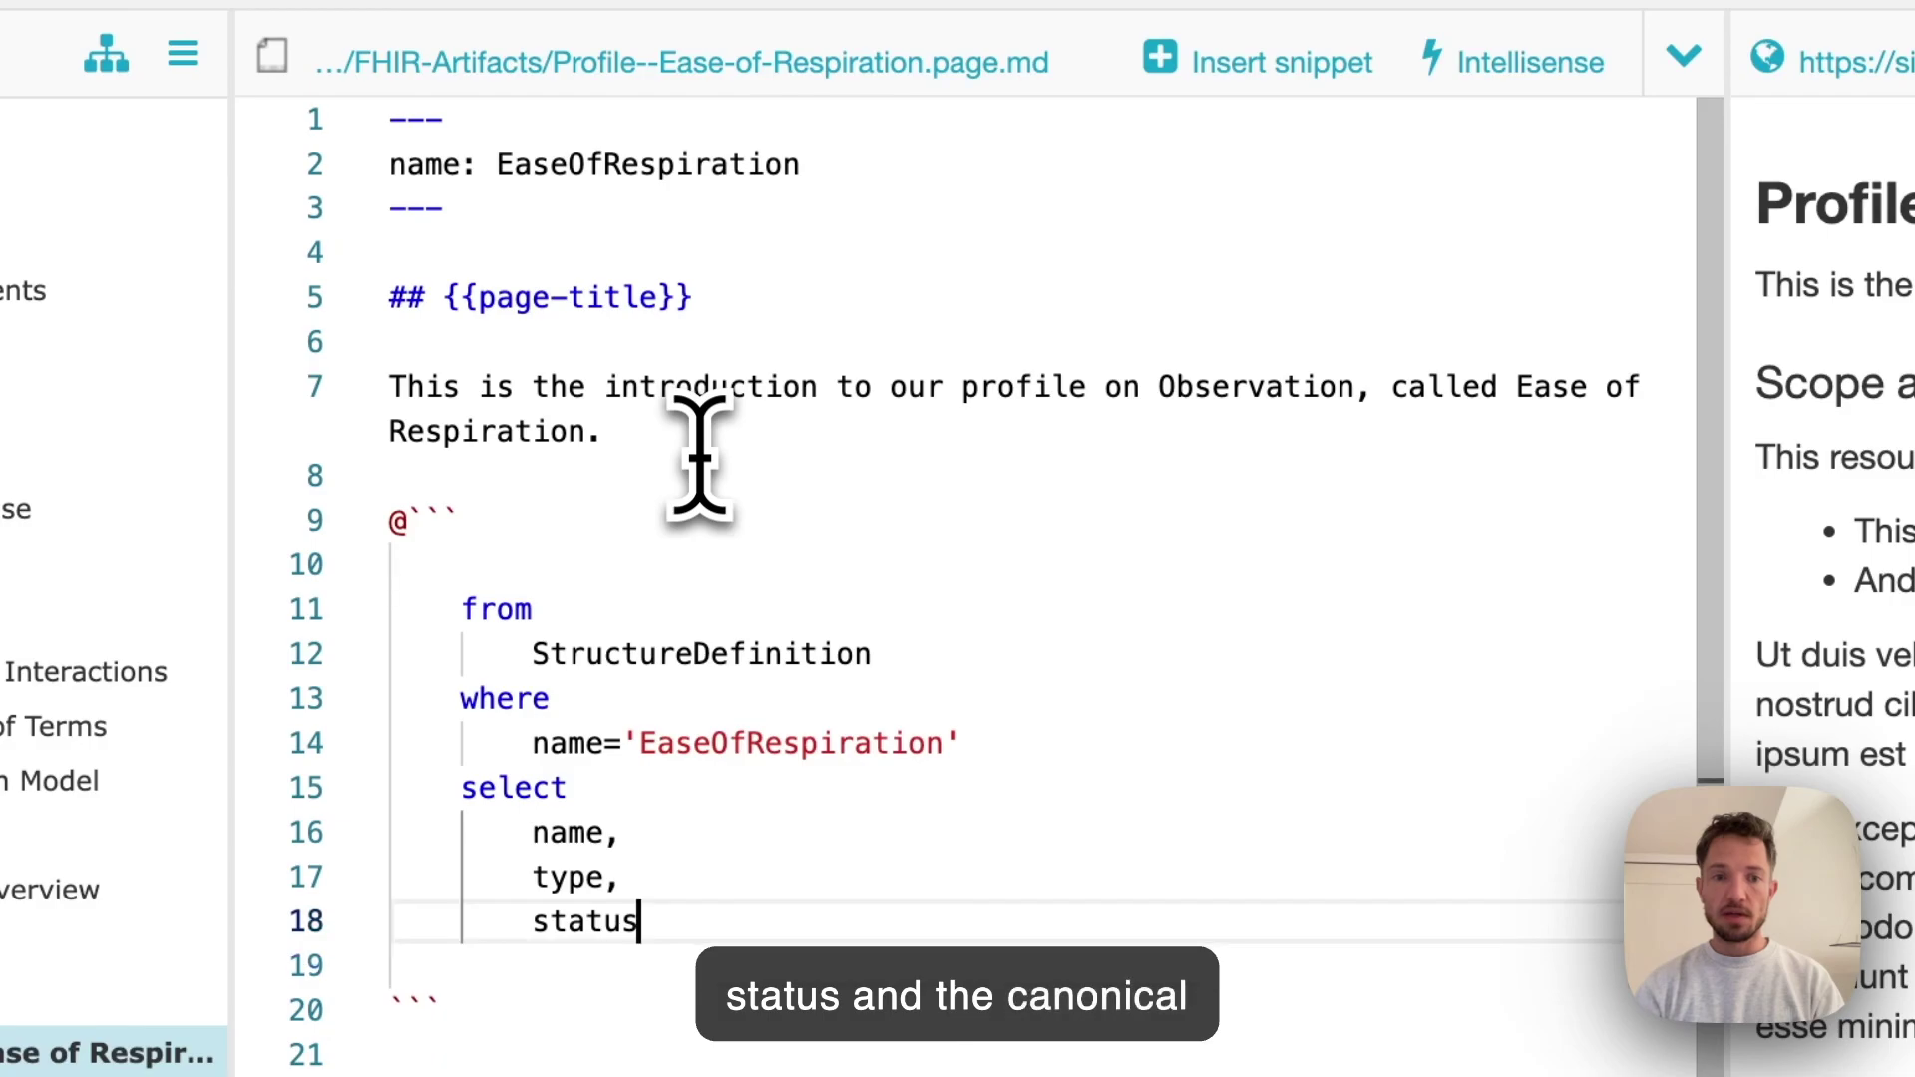
text(,)
key(Return)
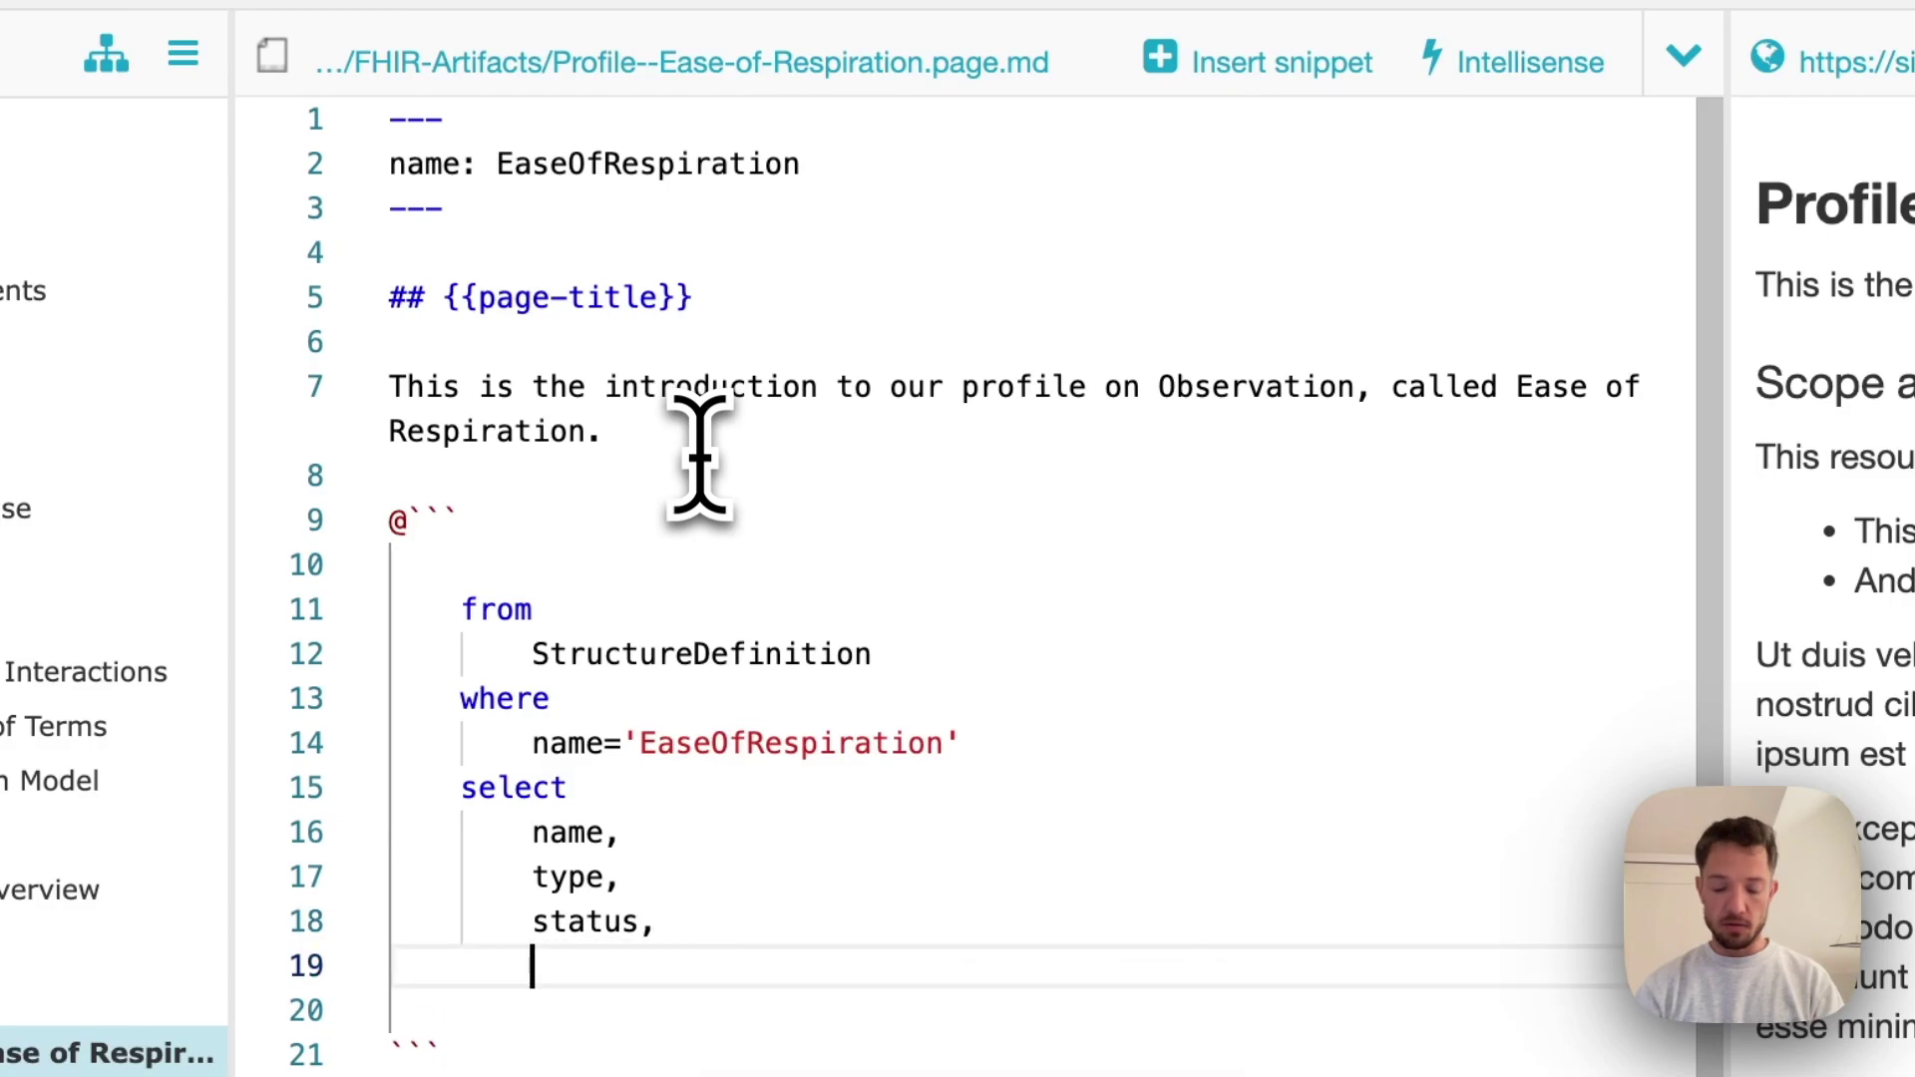
text(url)
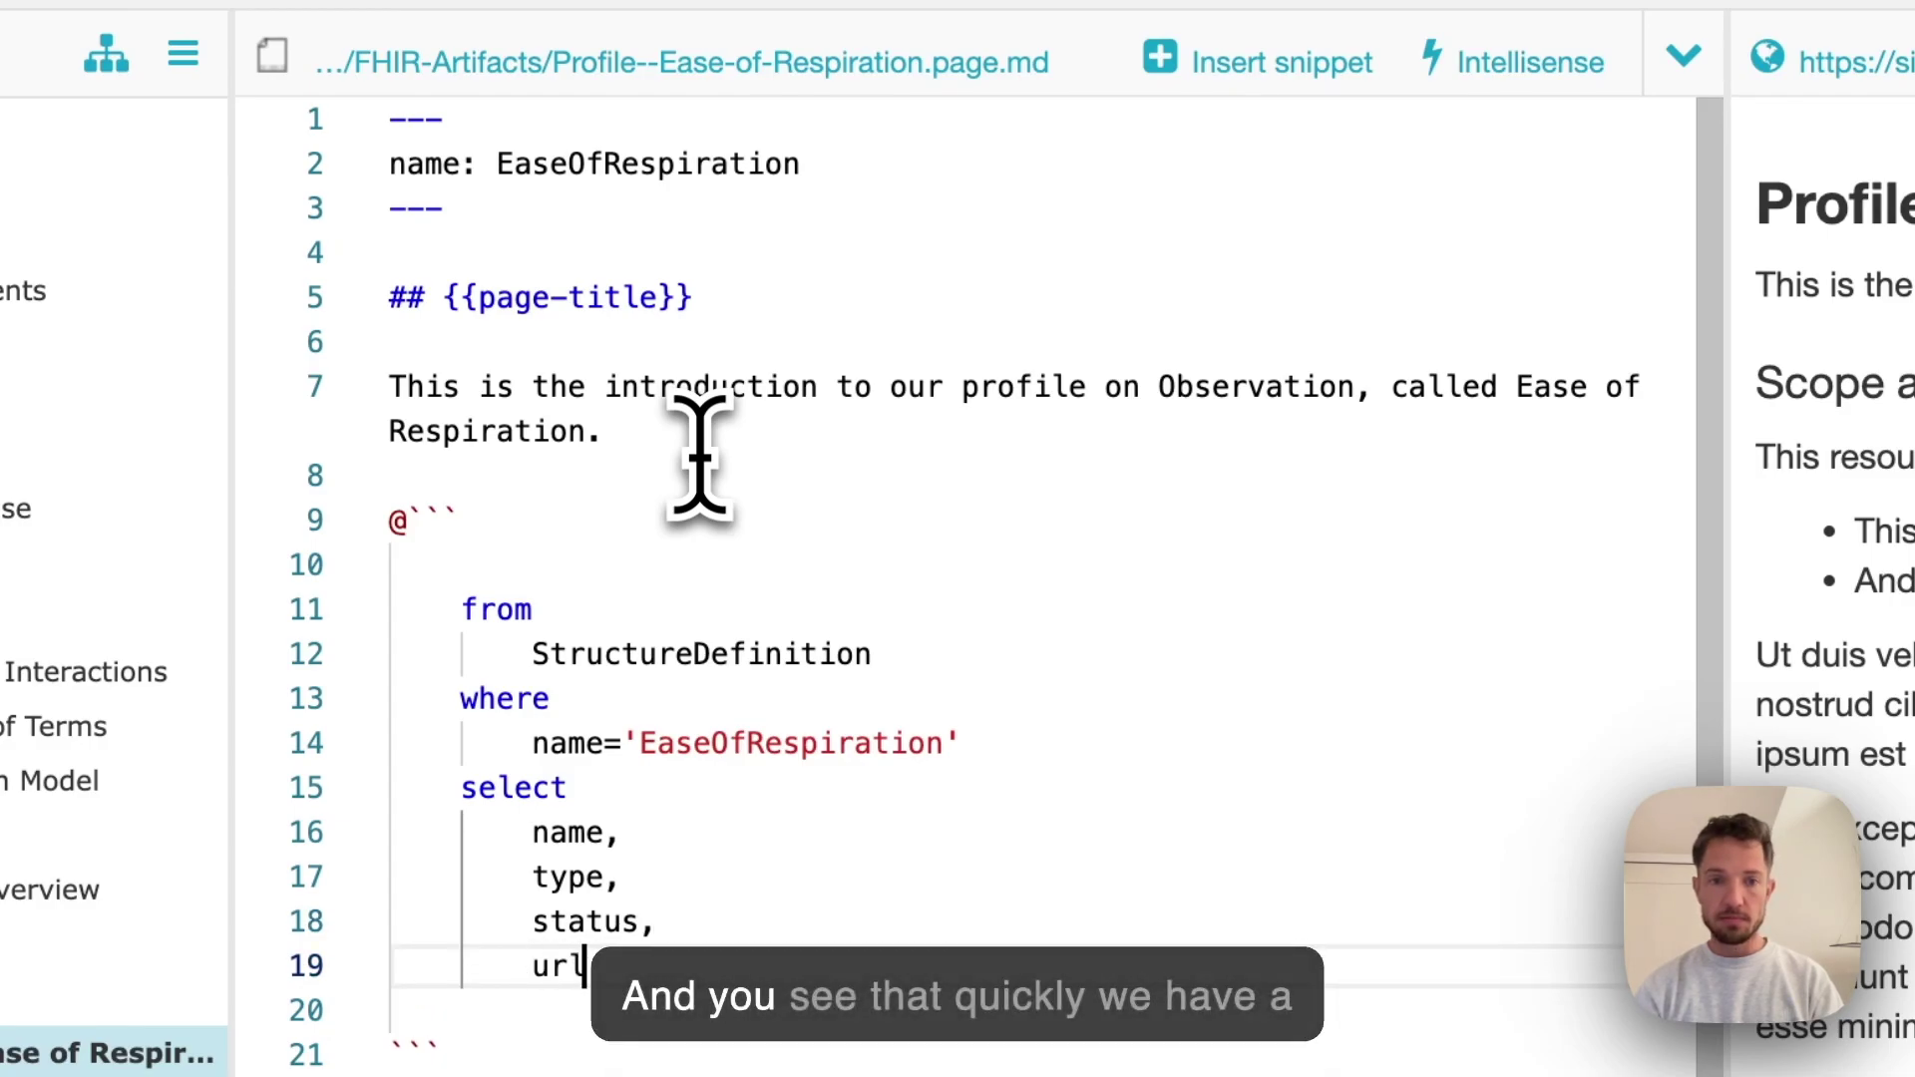
key(ctrl+Return)
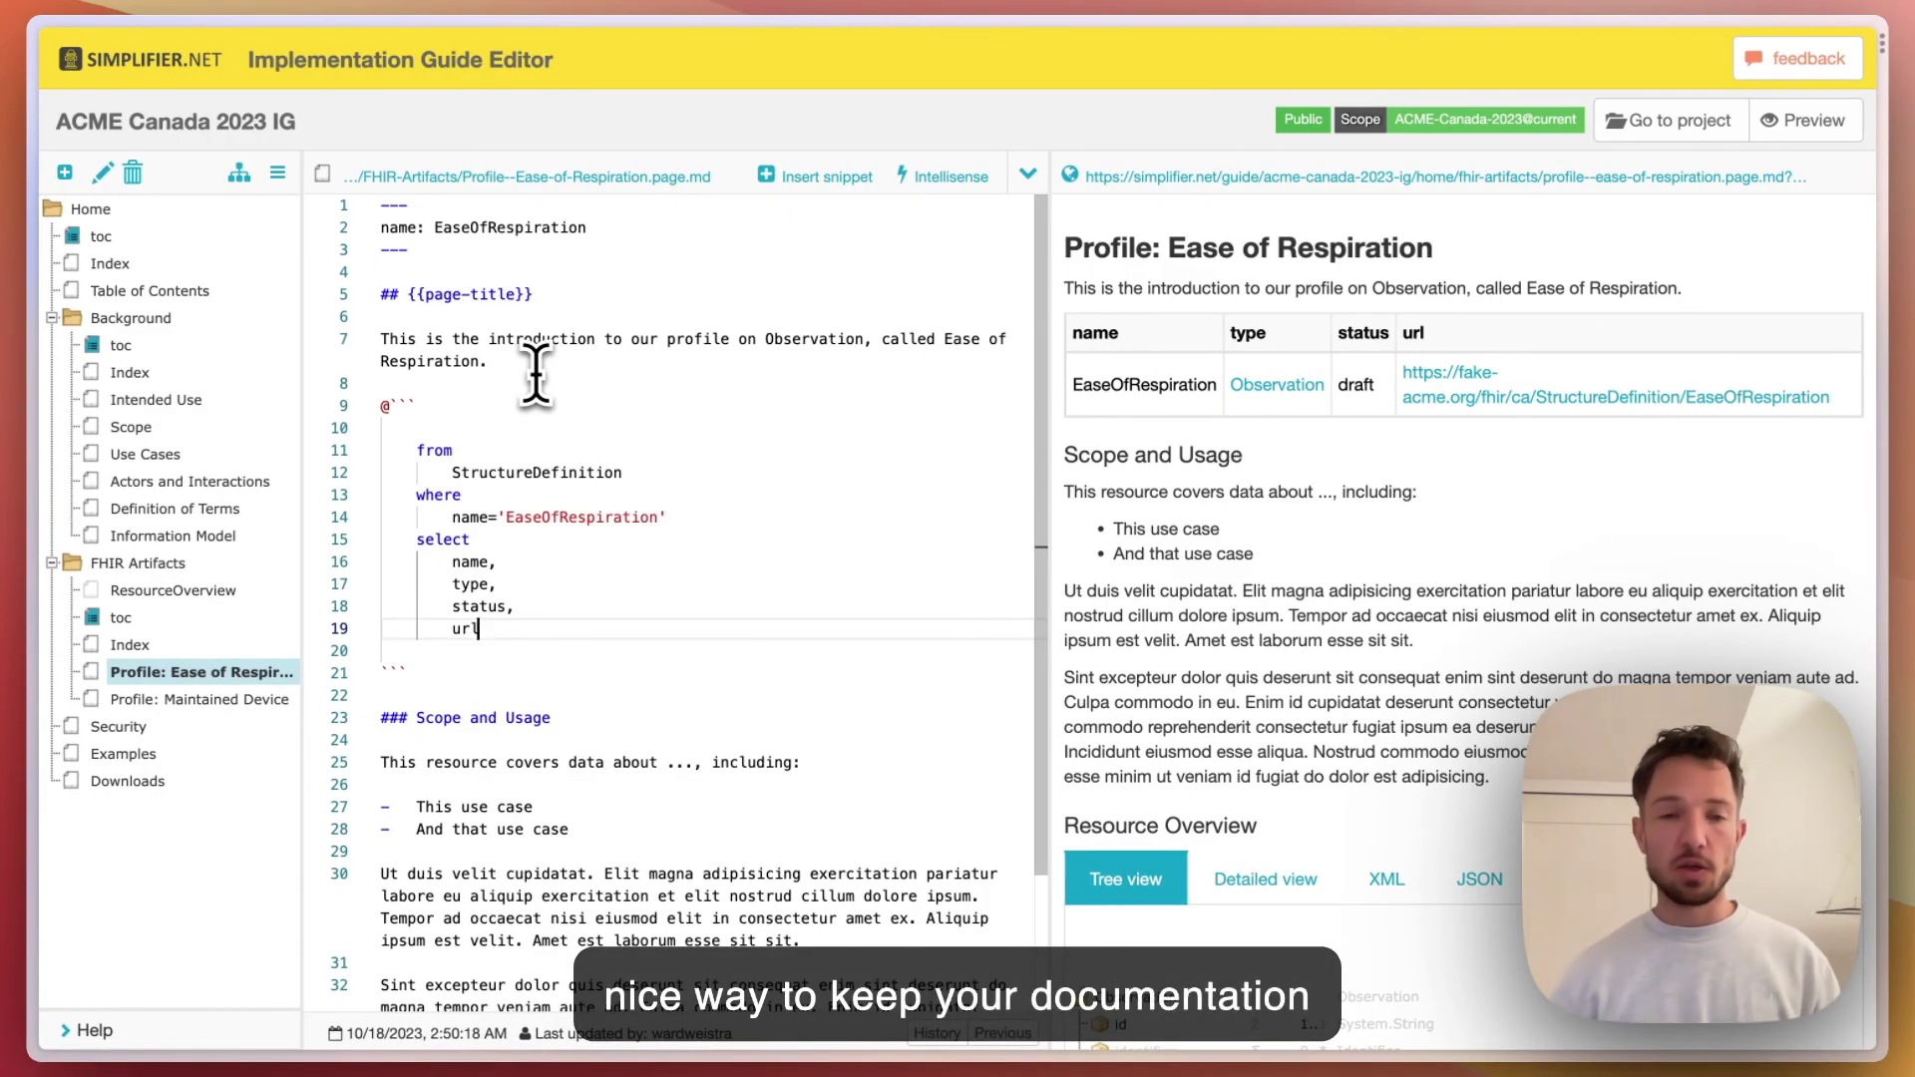
Give the name column in the query's select clause the title Profile
key(Up)
key(Up)
key(Up)
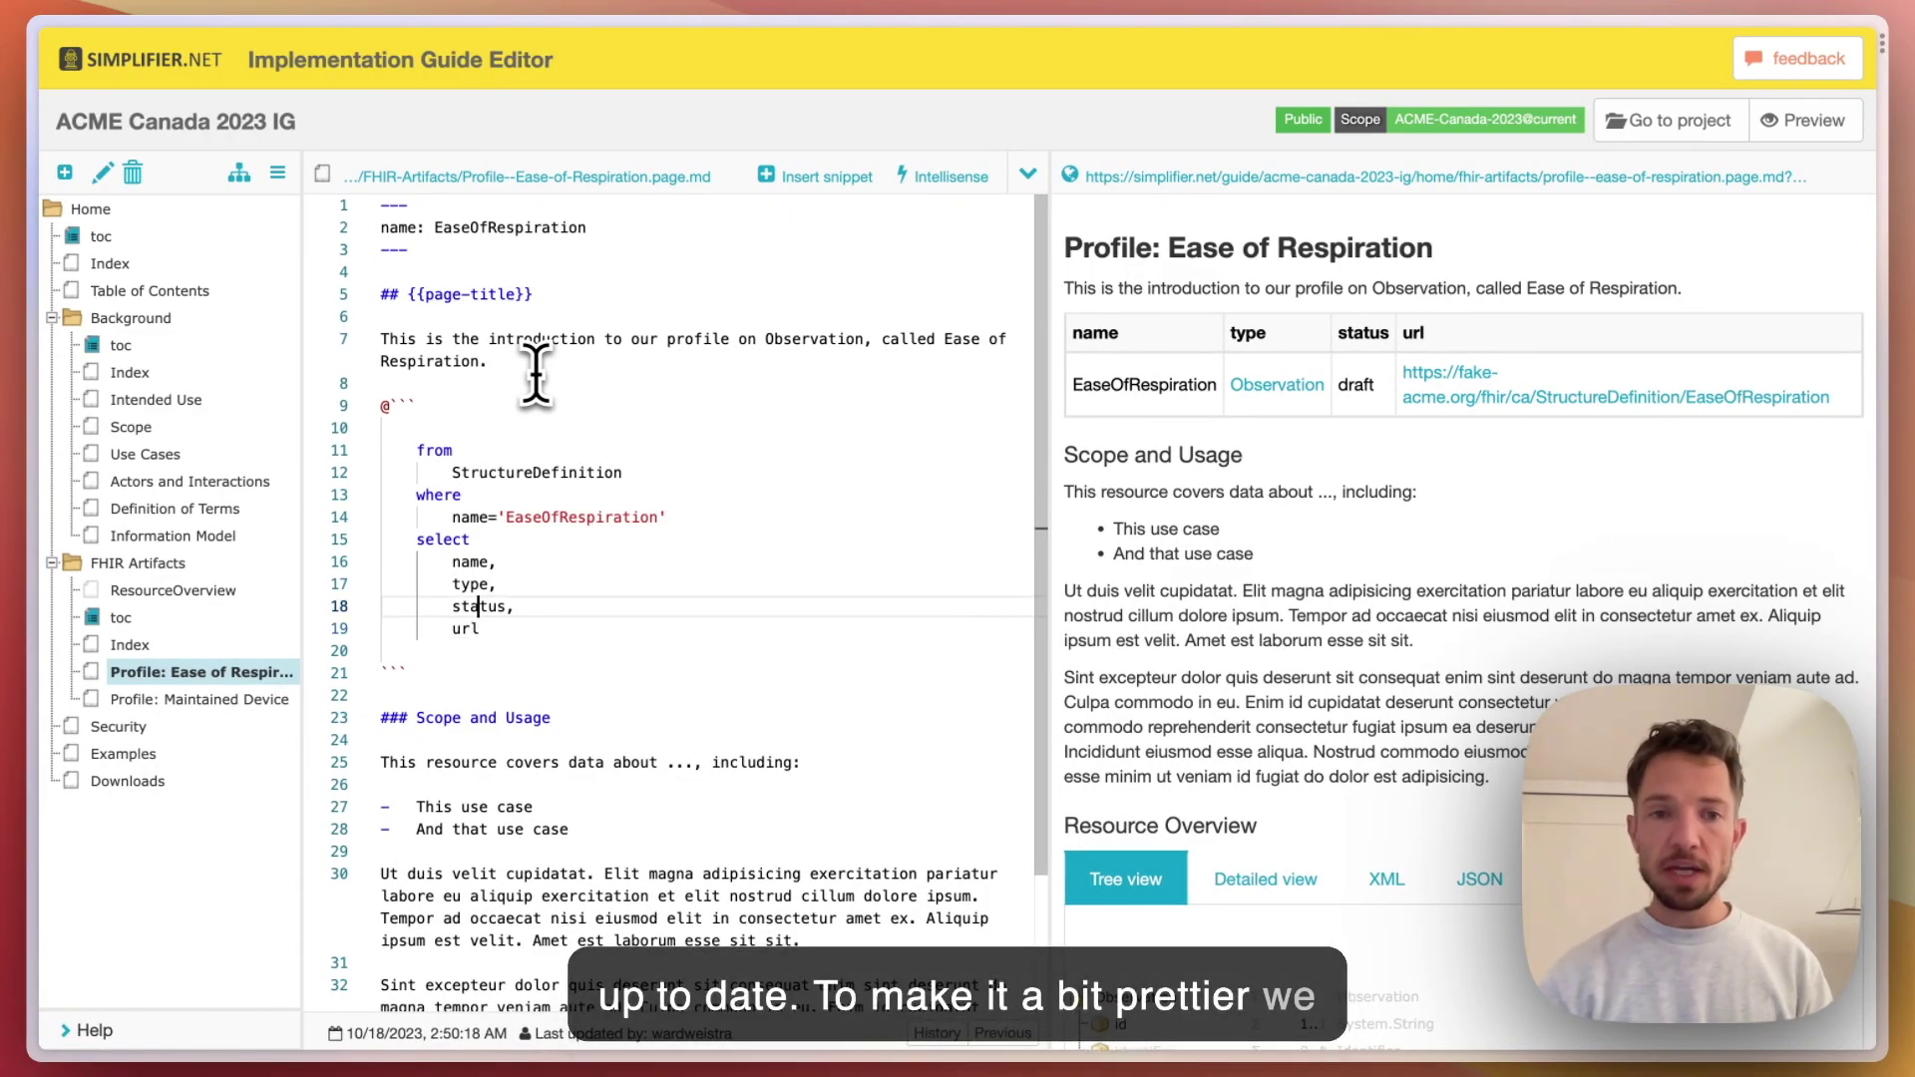
key(Home)
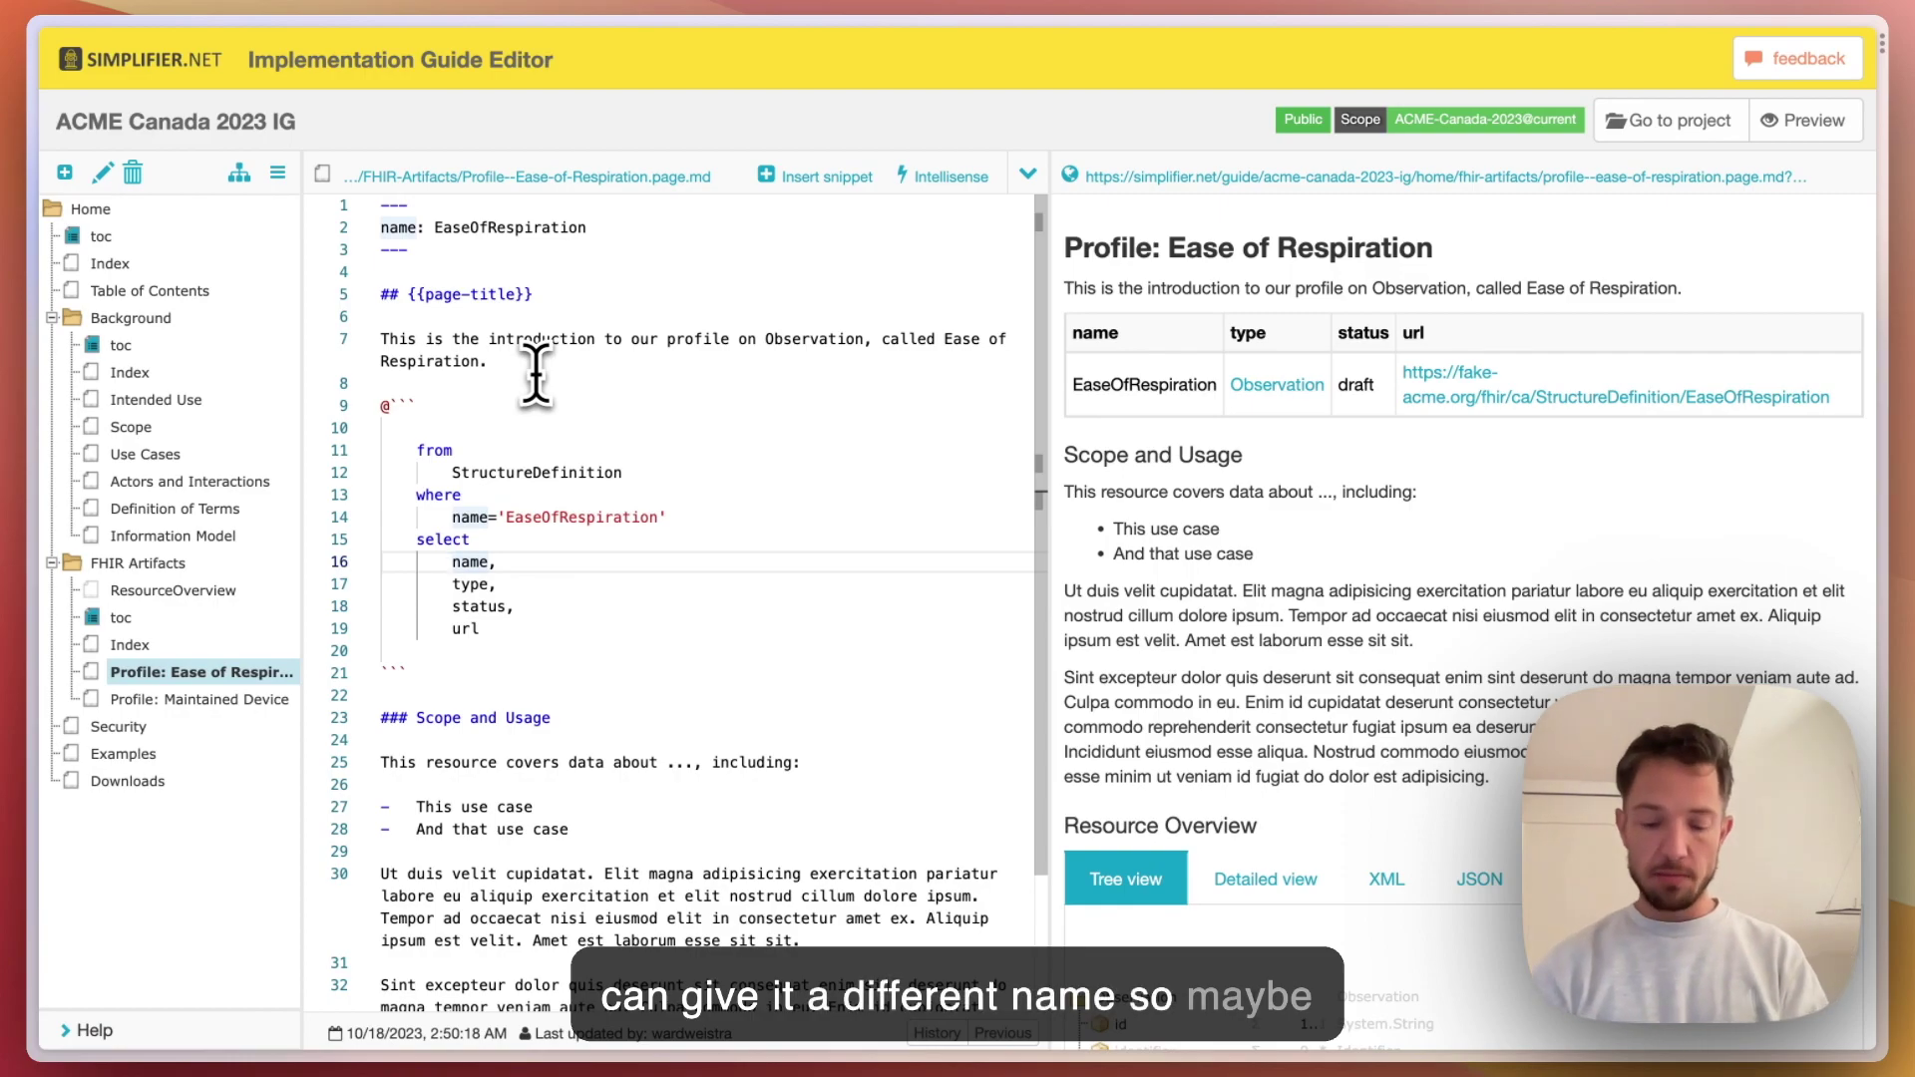
text(Pr)
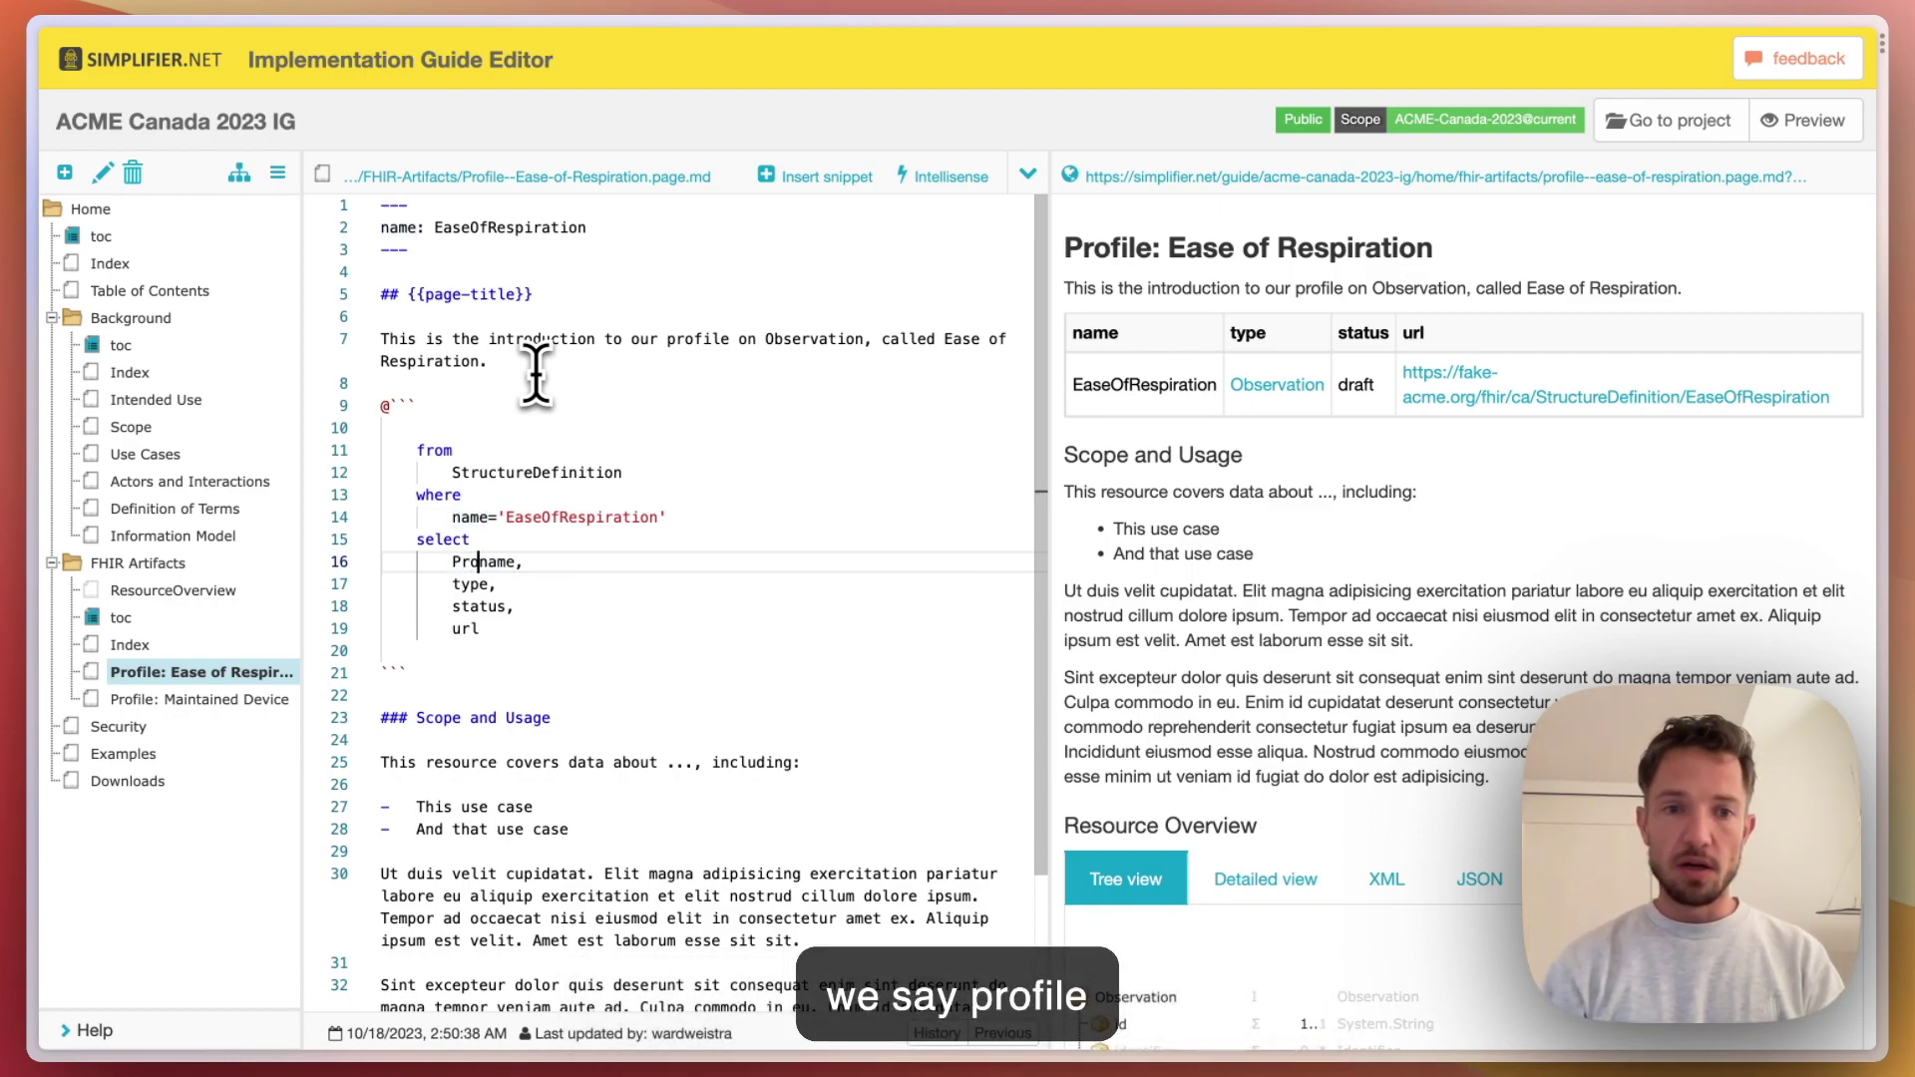
text(ofile)
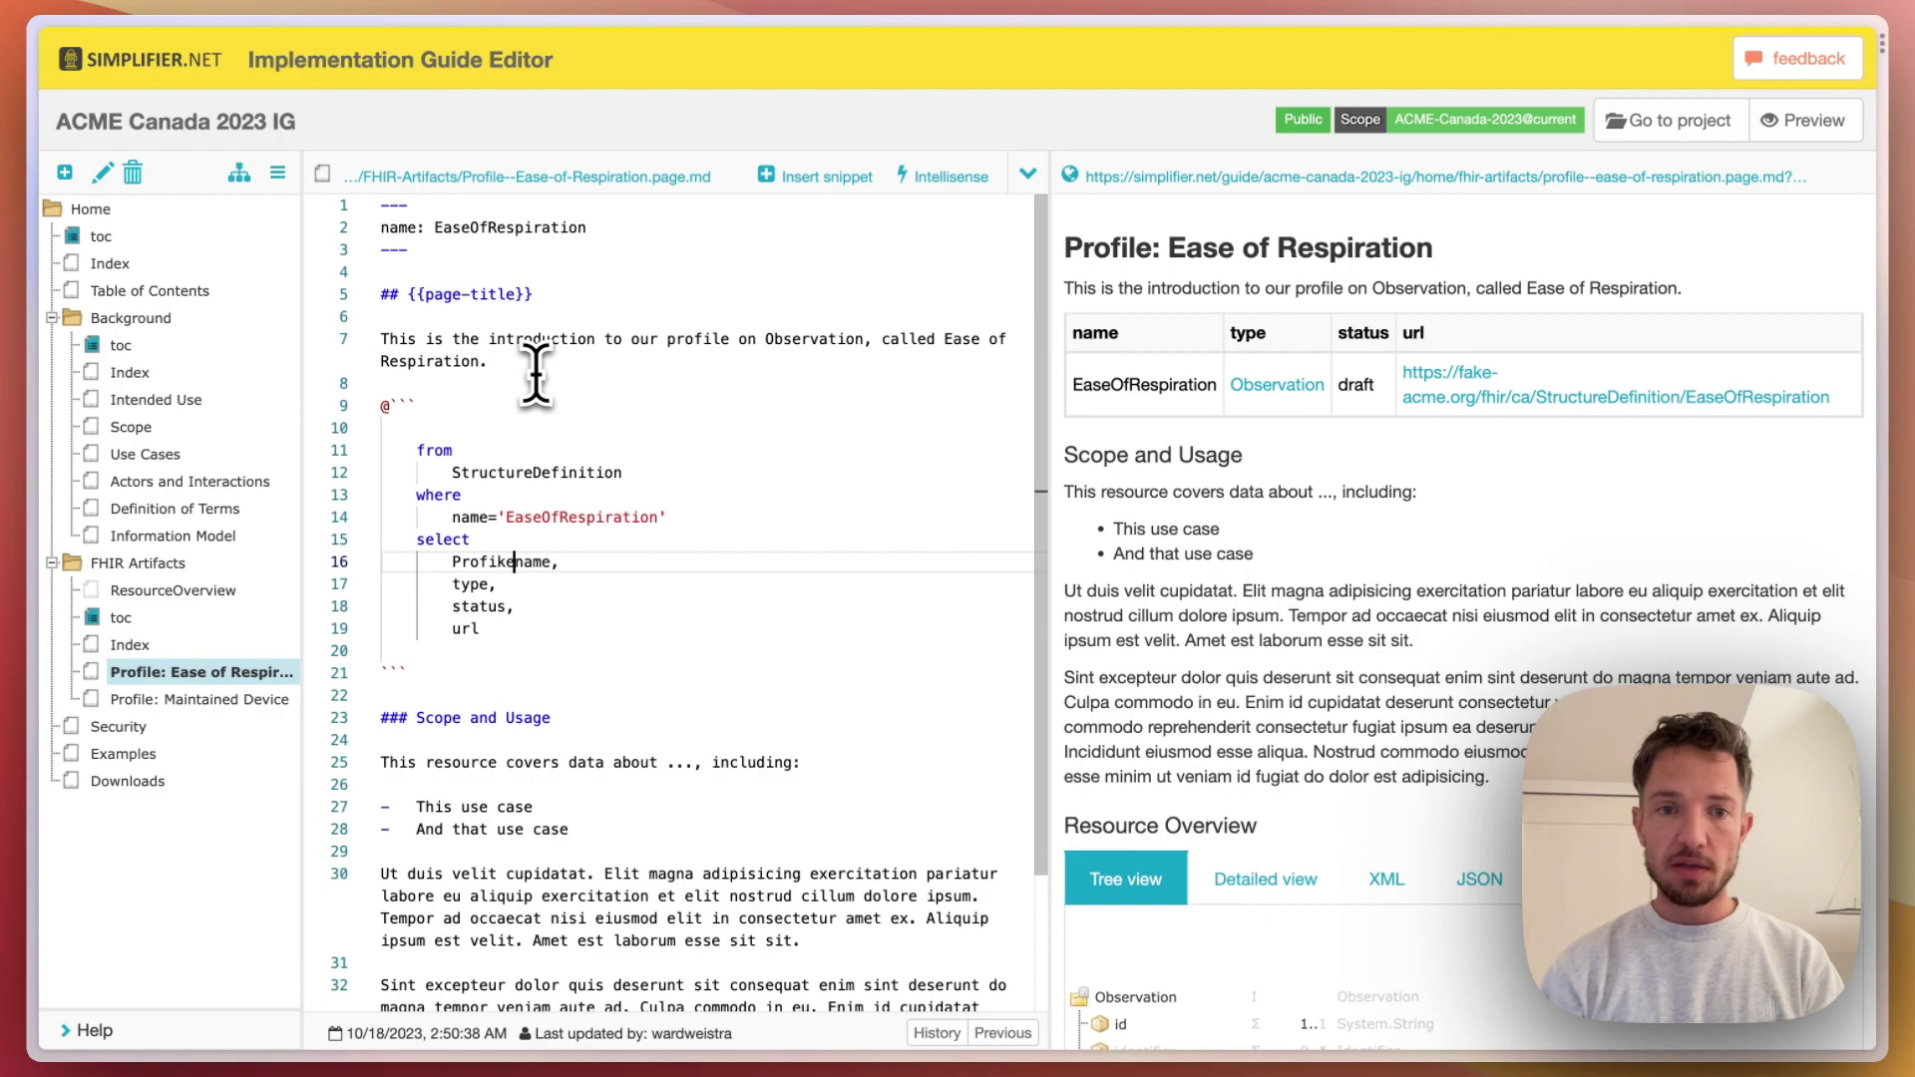
text(:)
Title the type column Type and the status column Status in the select clause
key(Down)
key(alt+Left)
text(R)
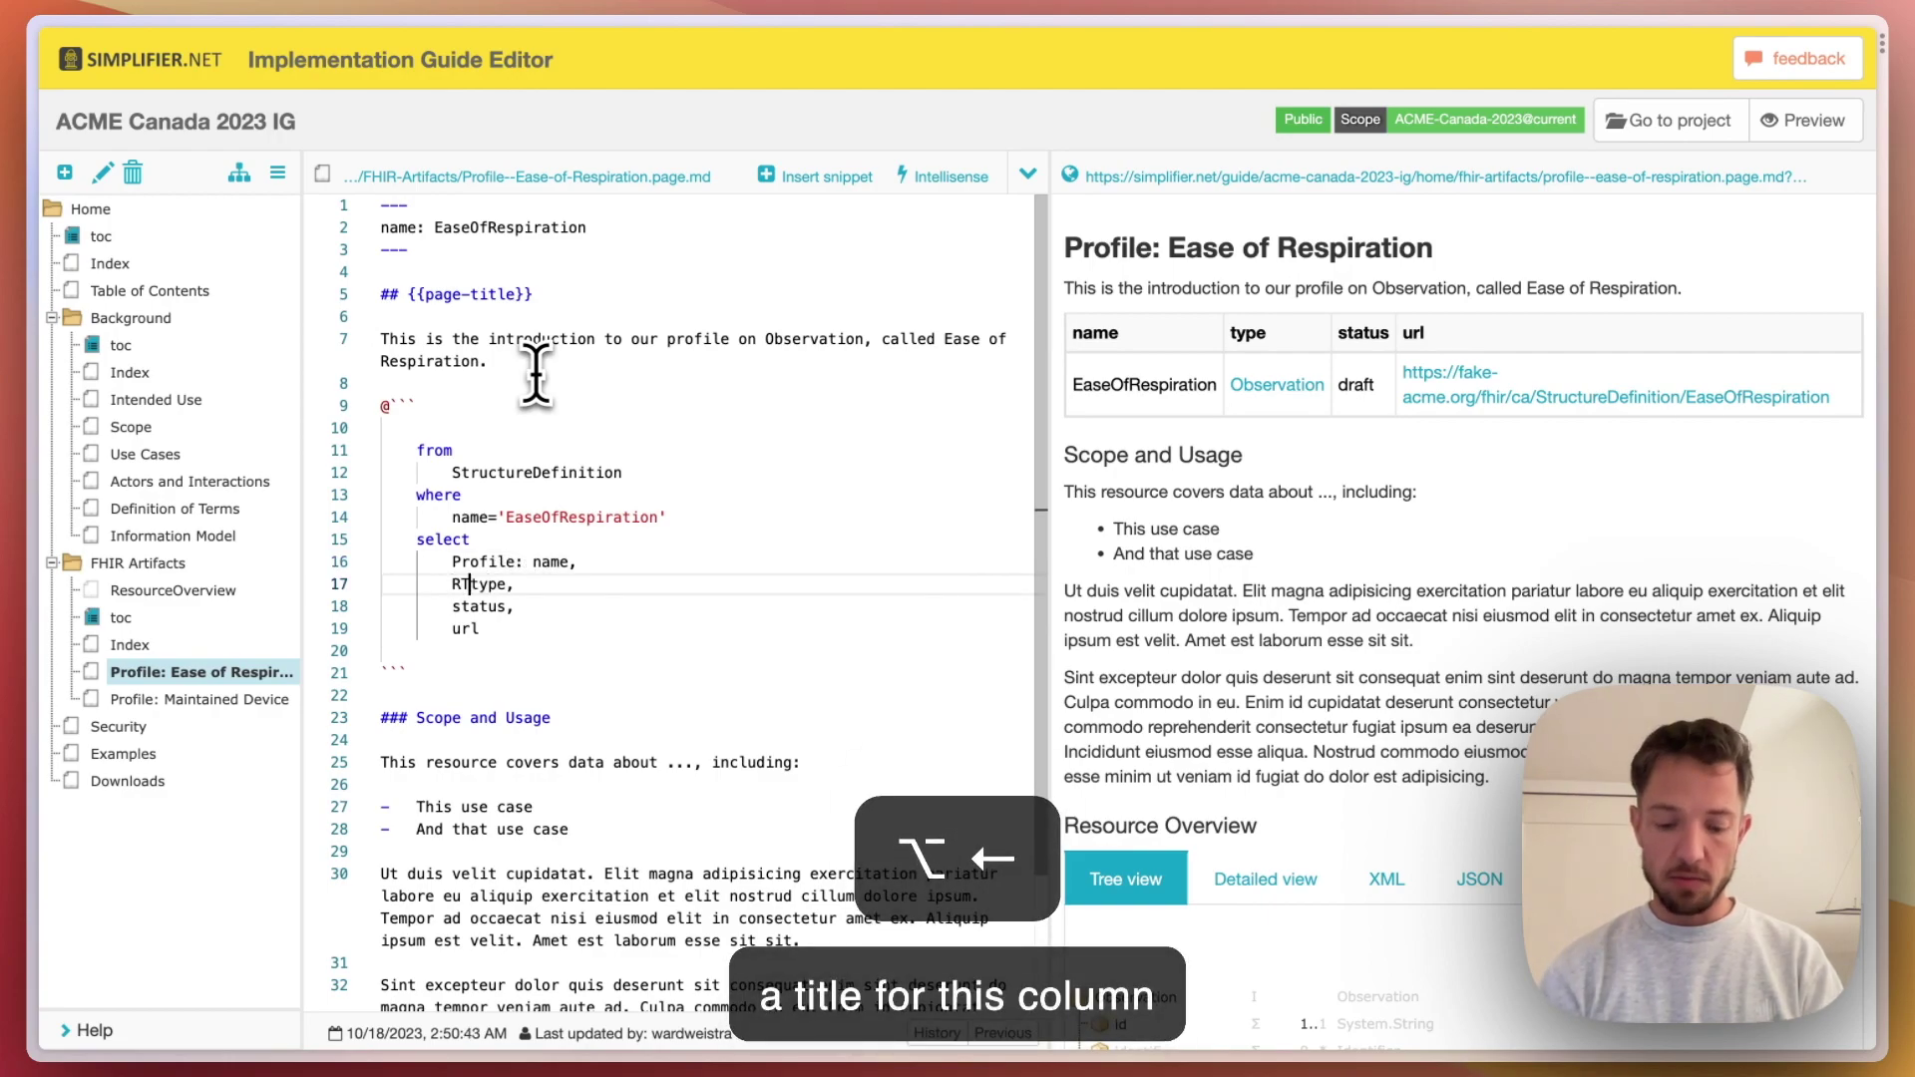
text(ype:)
key(Down)
key(alt+Left)
text(Stat)
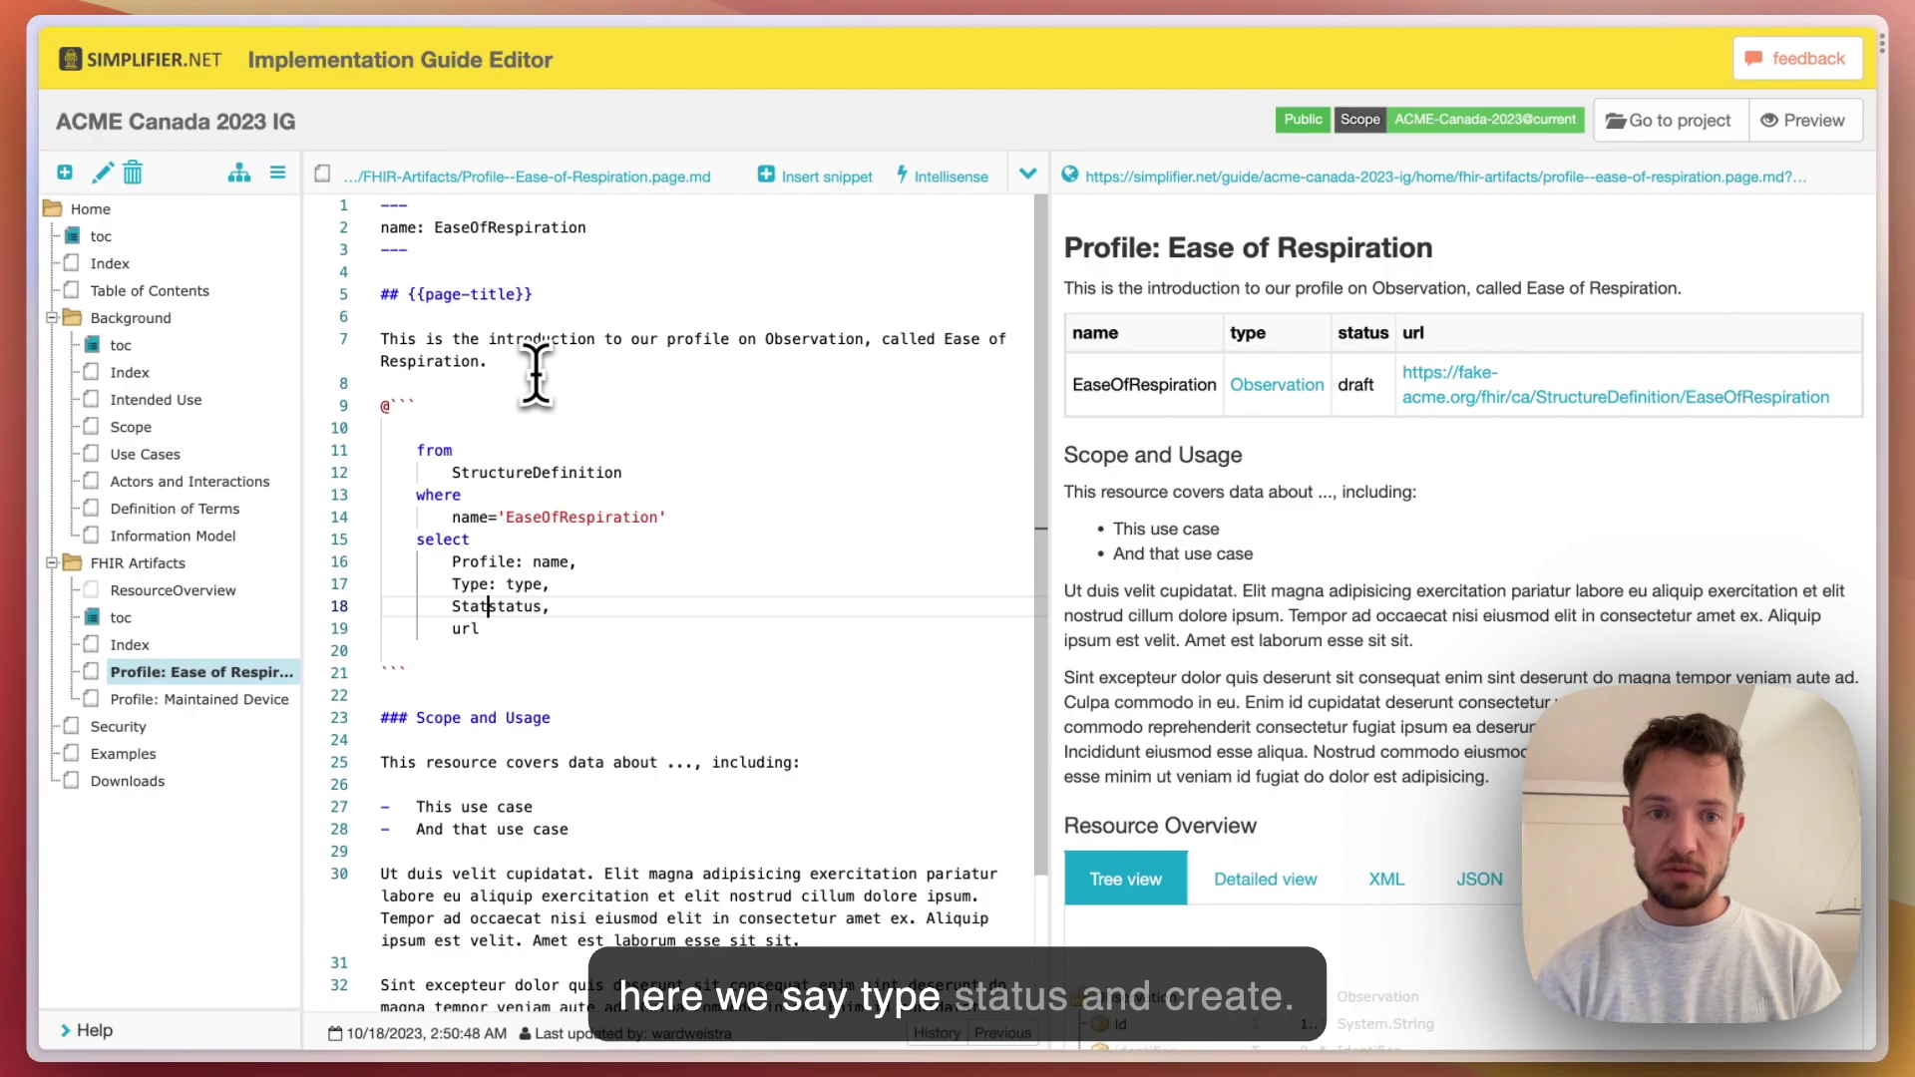
text(us:)
Title the url column Canonical and save the page to render the query
key(Down)
key(alt+Left)
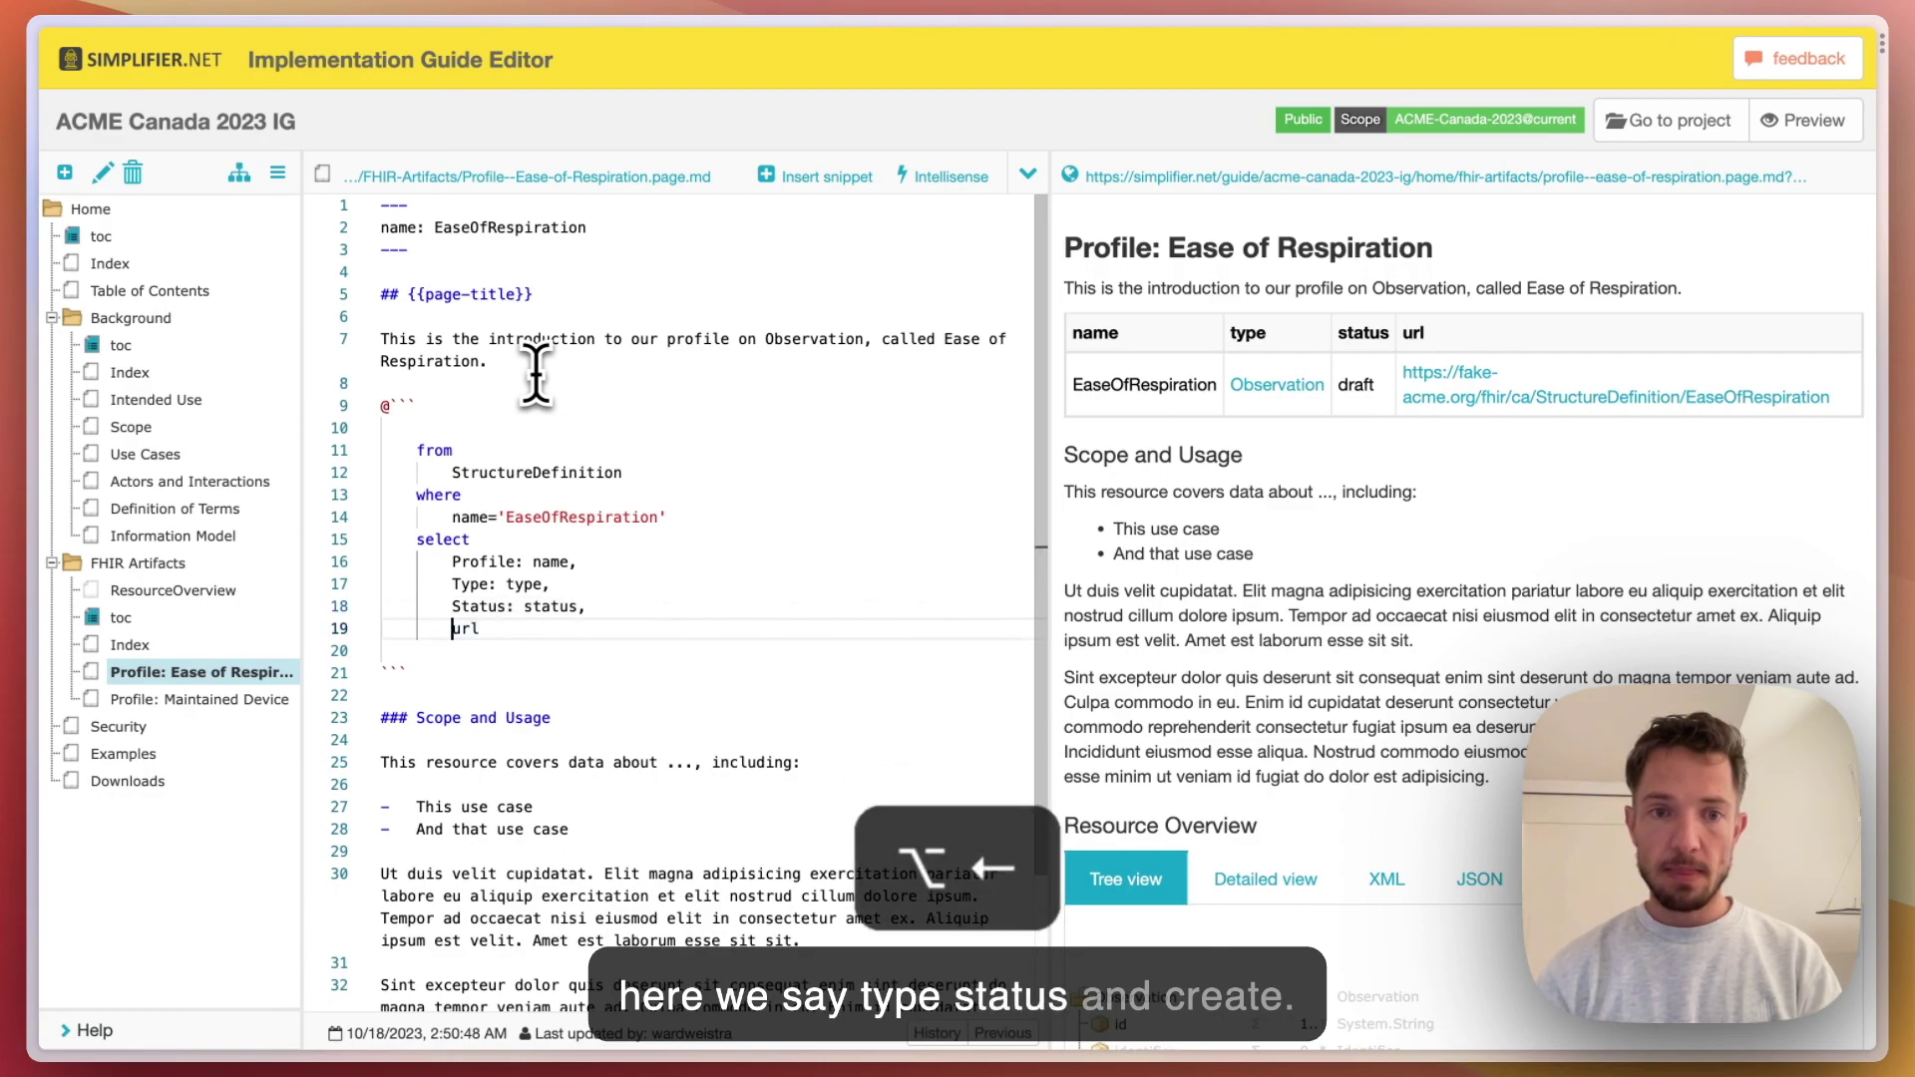
text(Canonica)
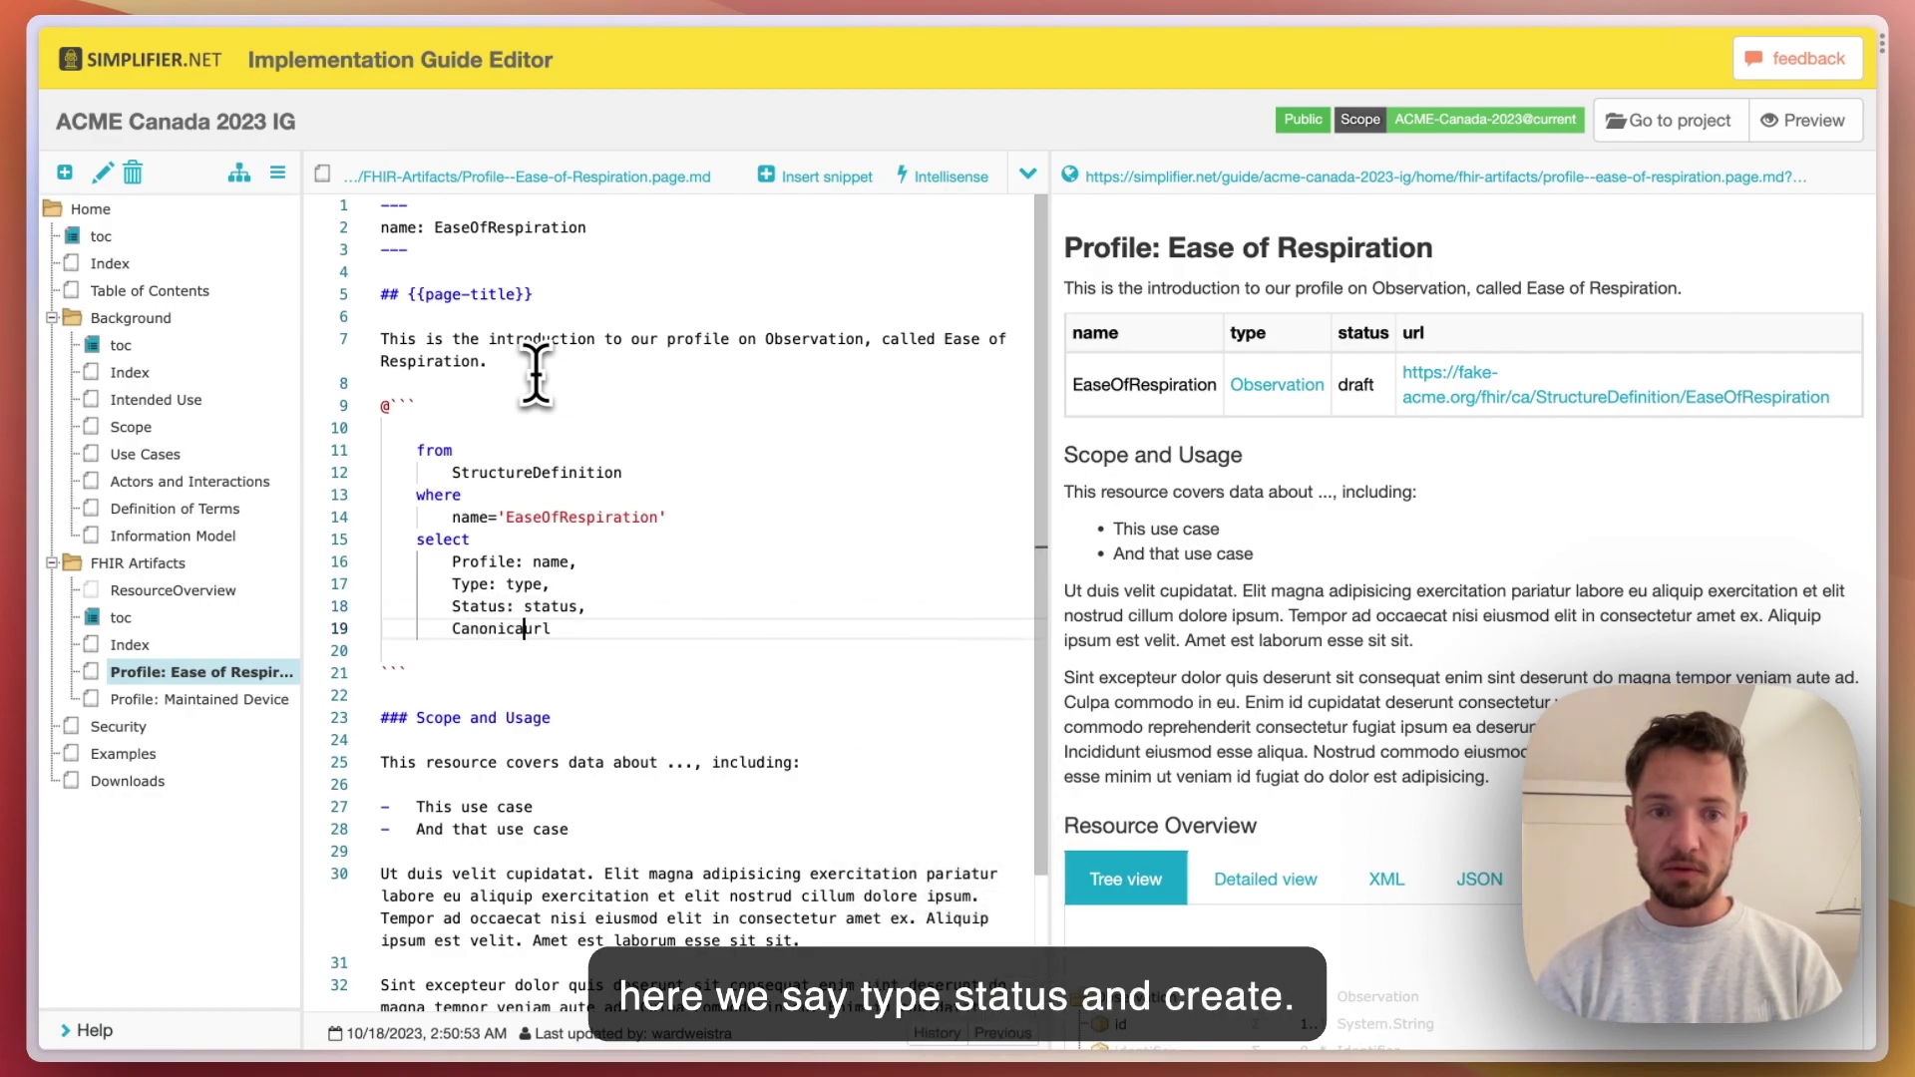
text(l:)
key(ctrl+Return)
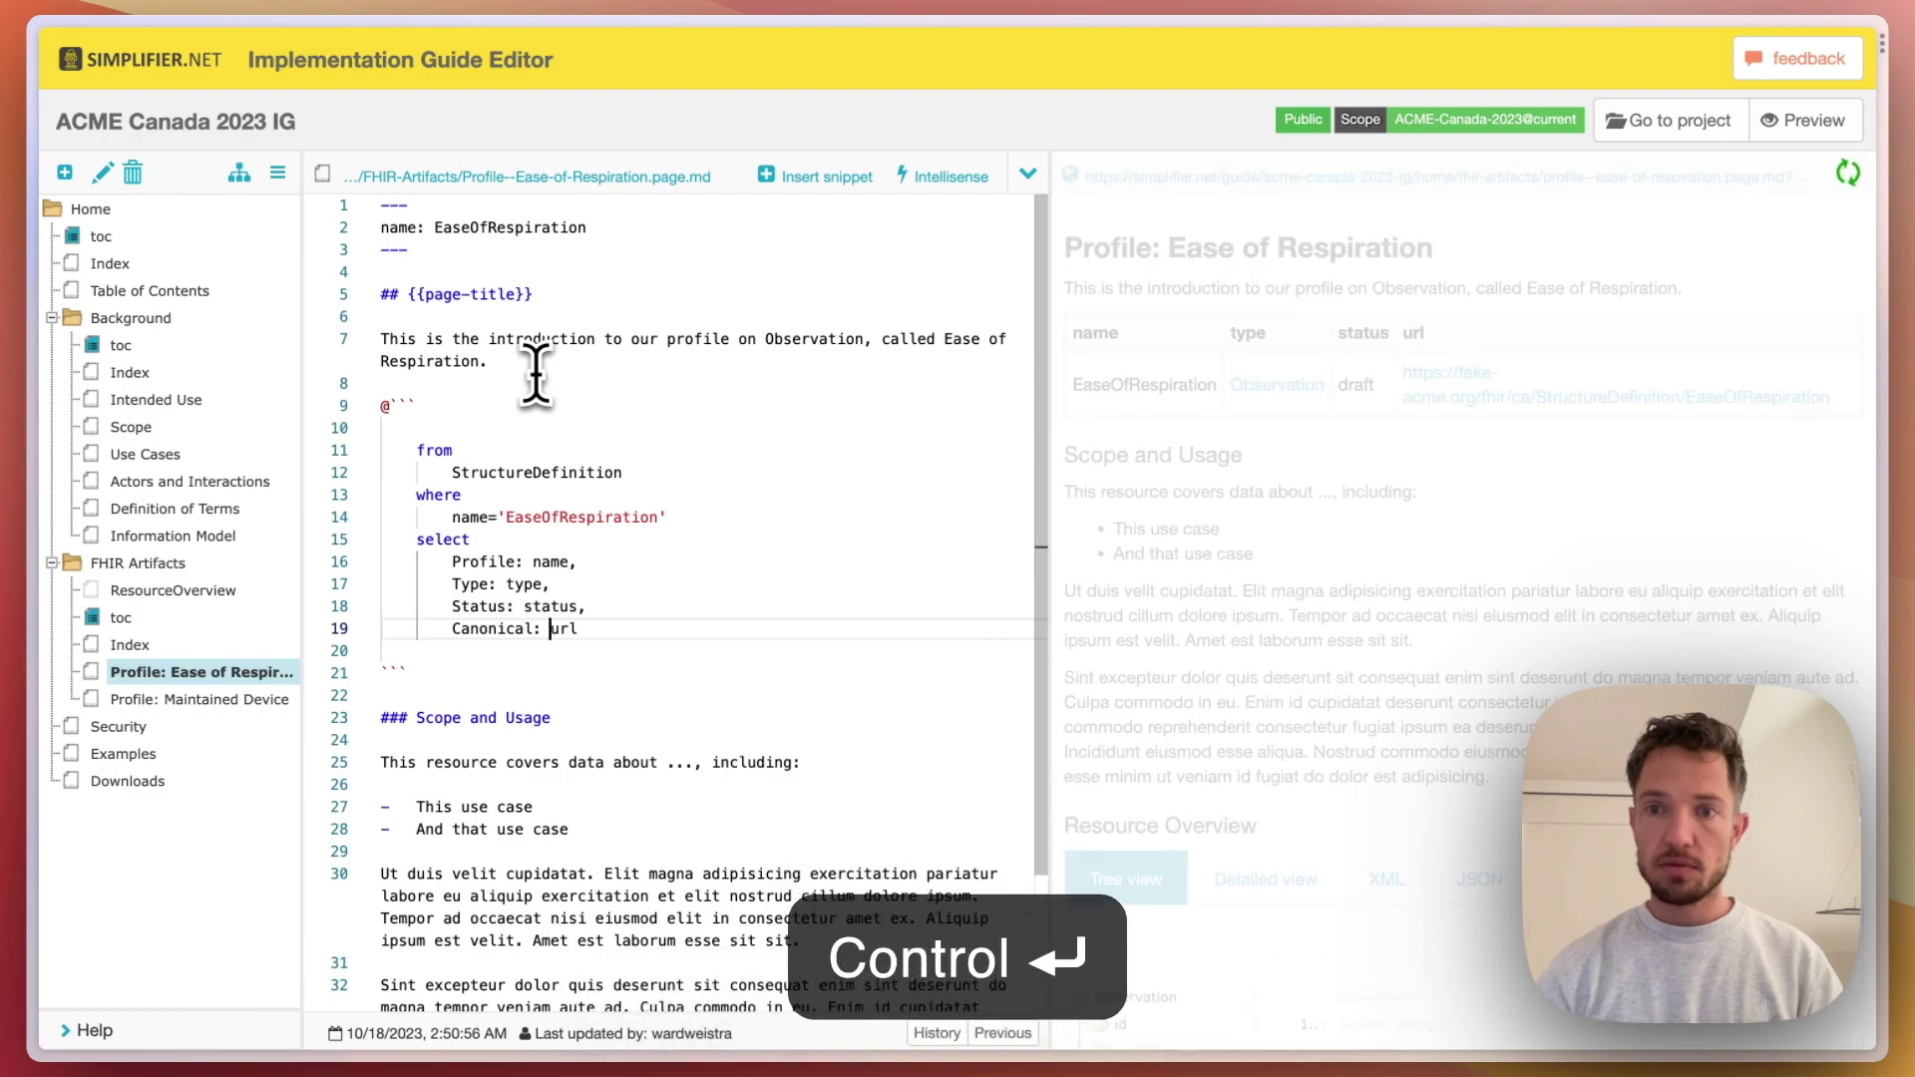
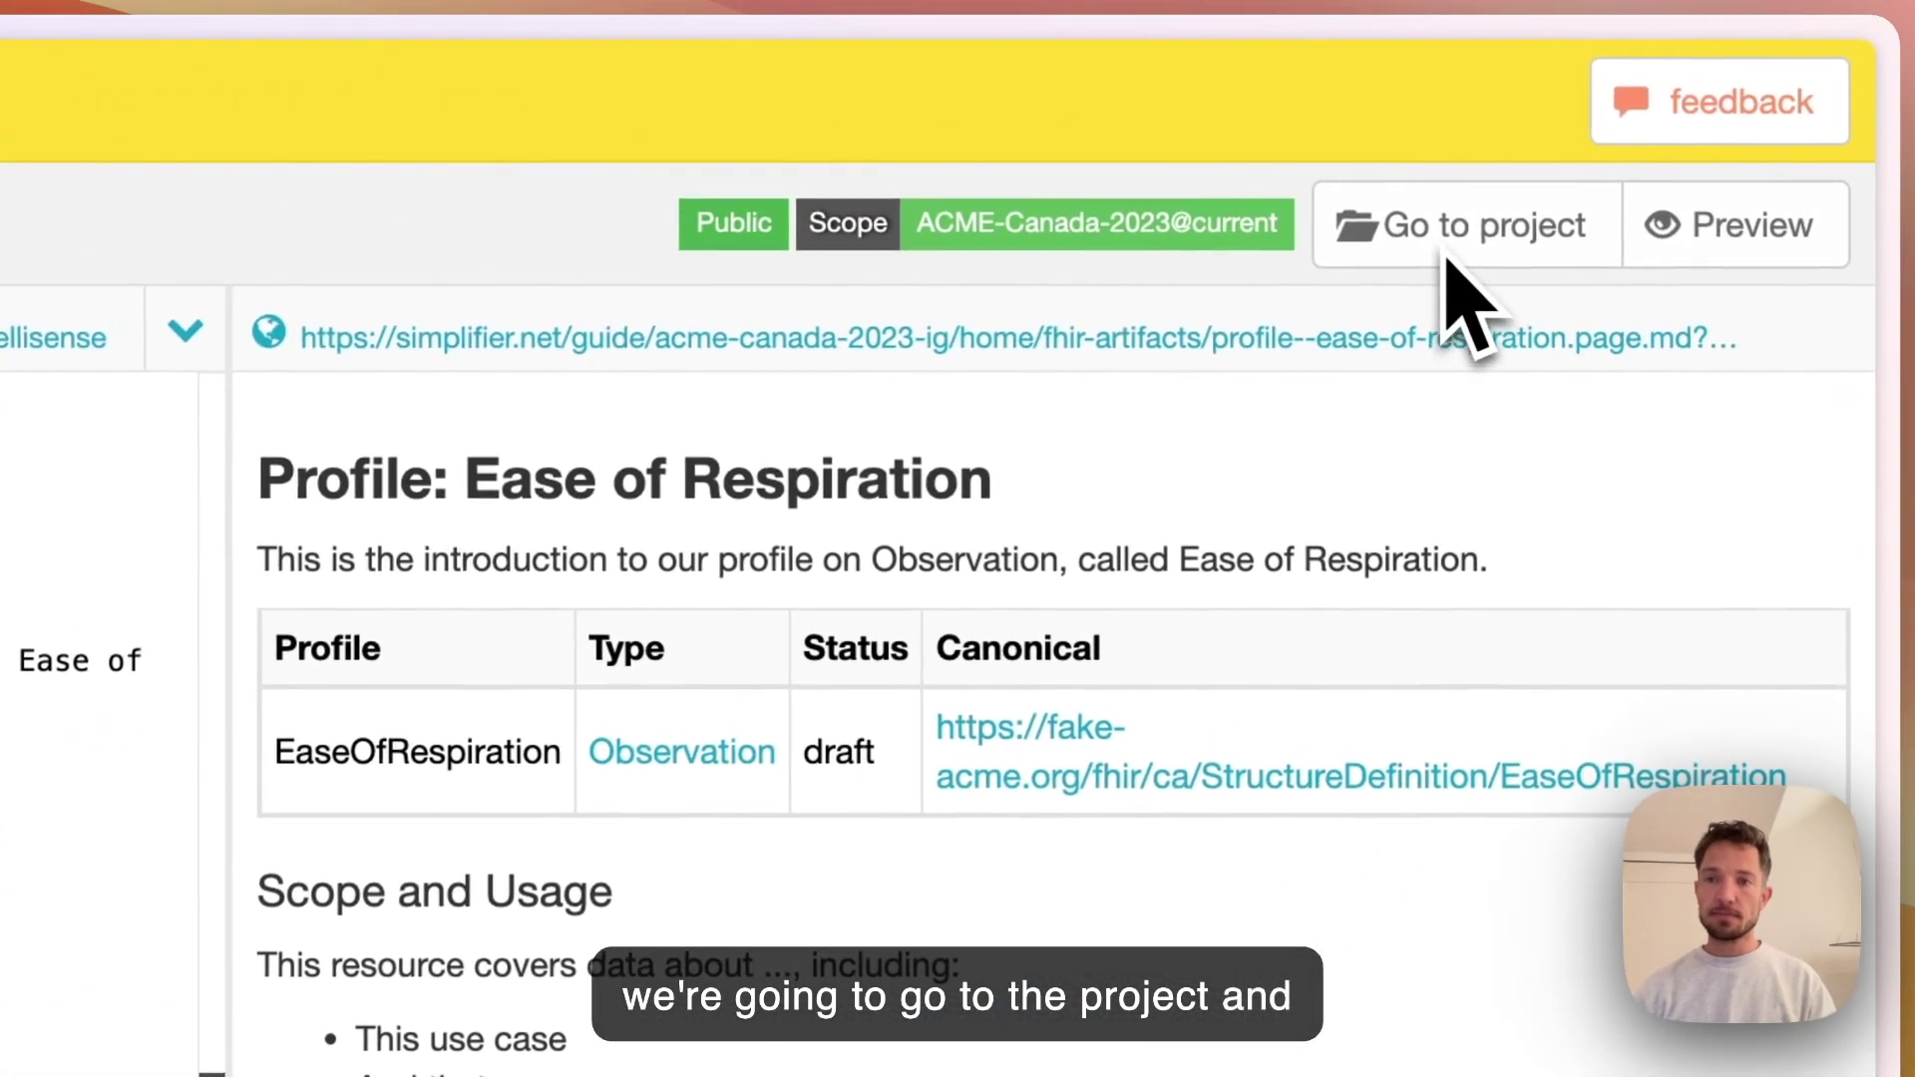
Go to the ACME Canada 2023 project, open its FQL query playground for inspecting resources, and turn on live execution
click(1481, 219)
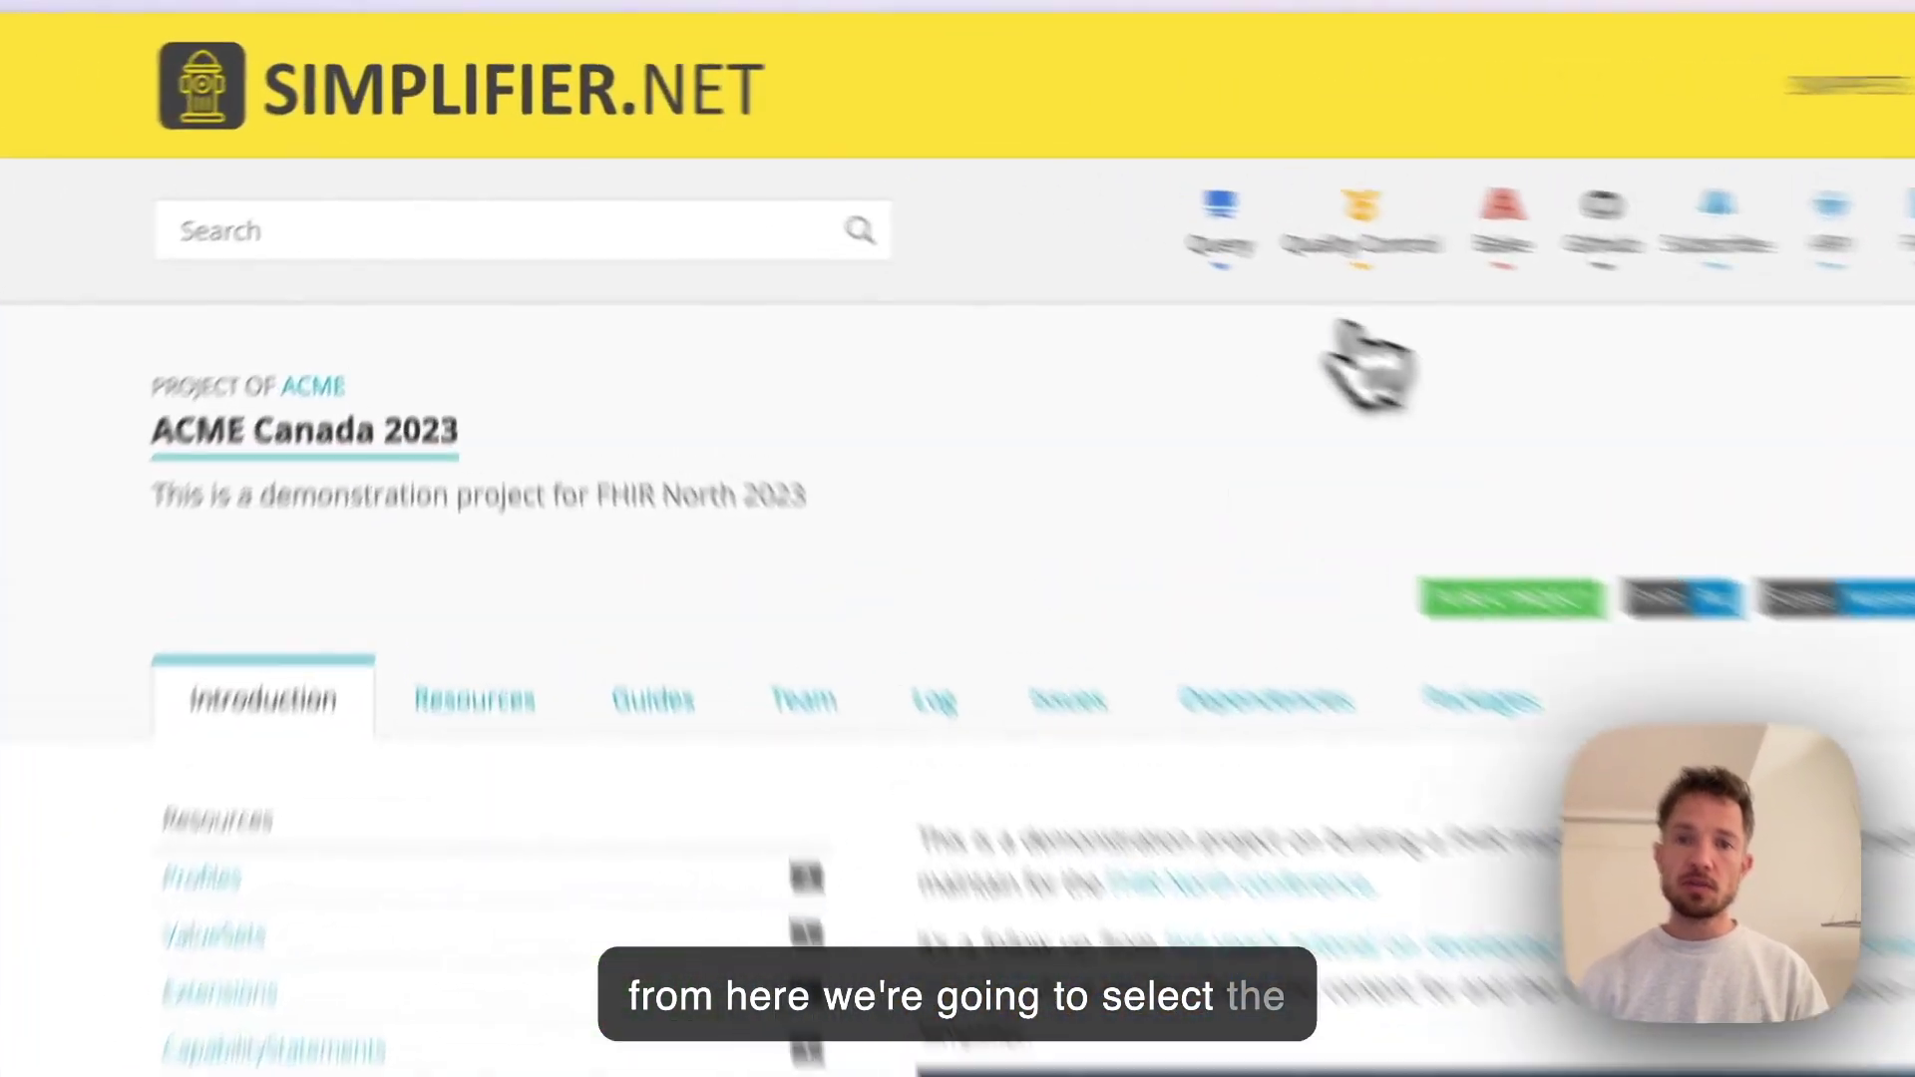
click(976, 172)
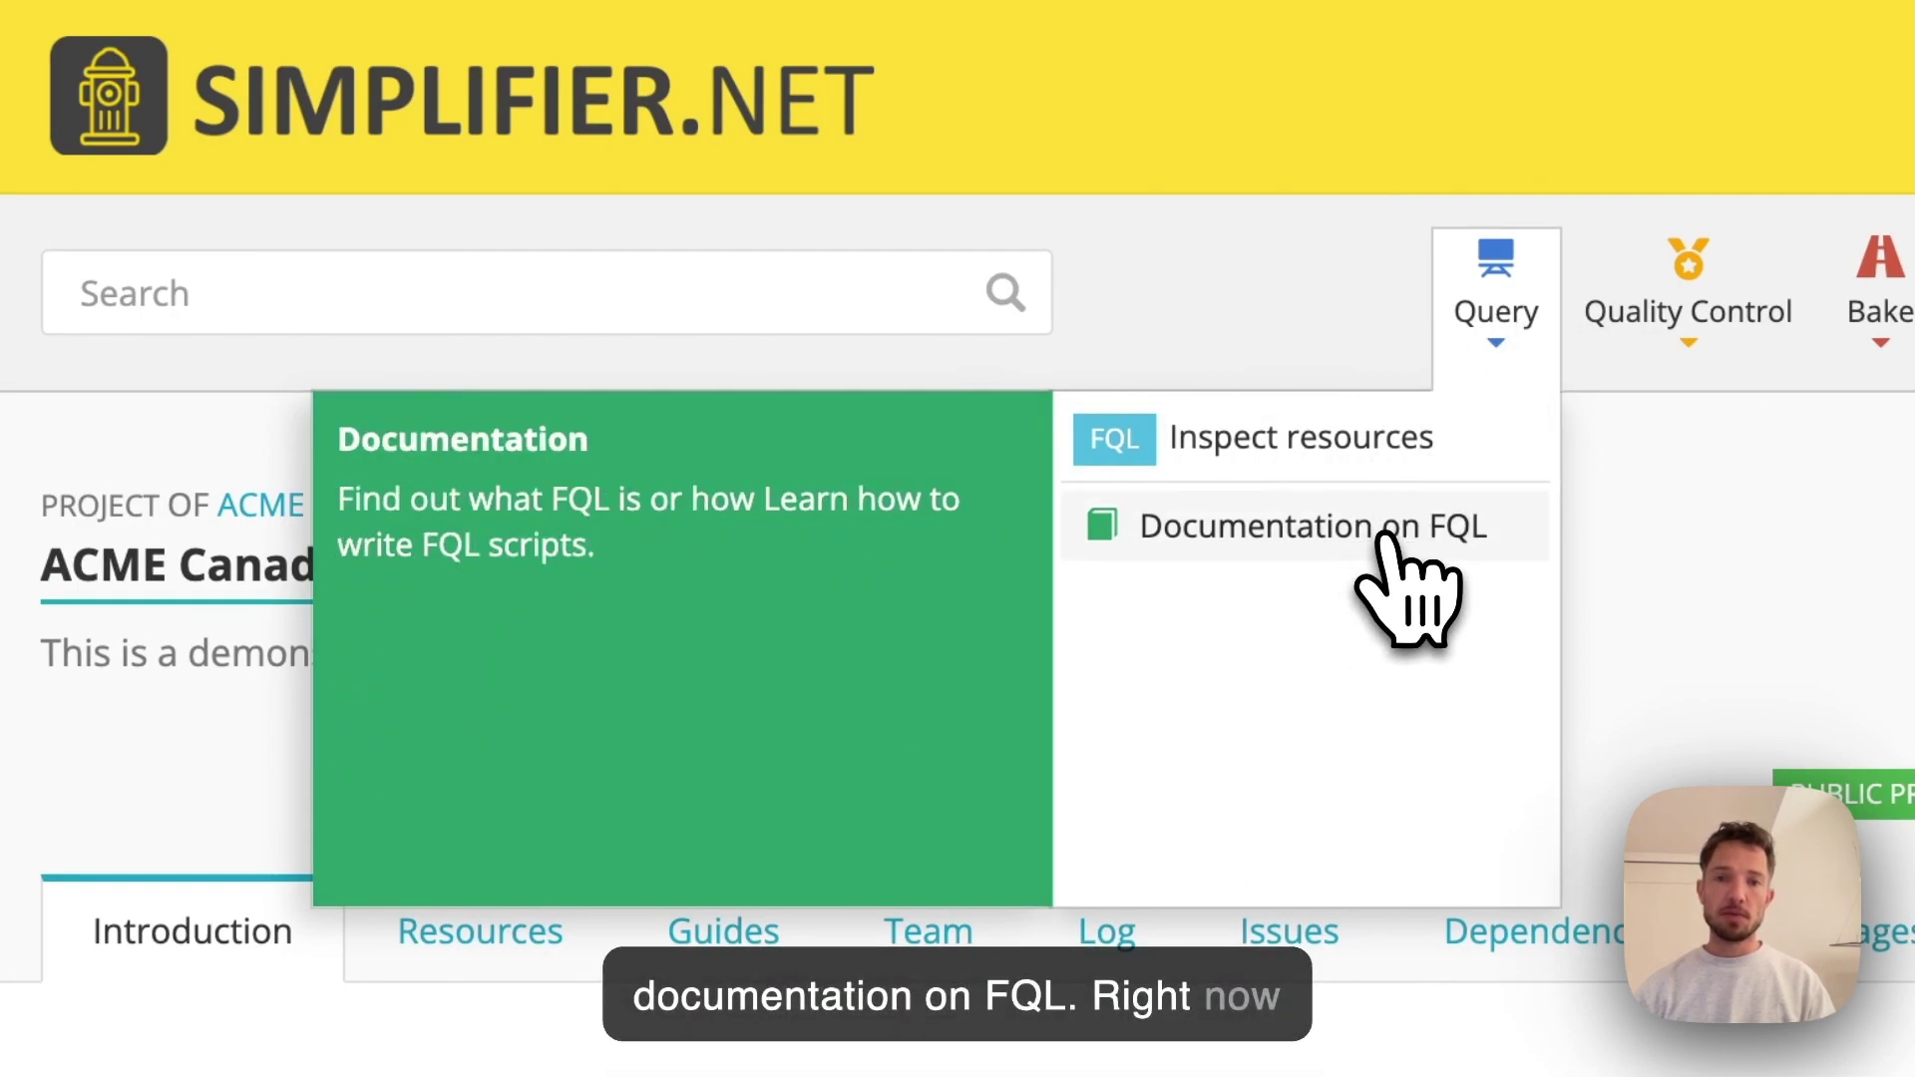
click(1359, 449)
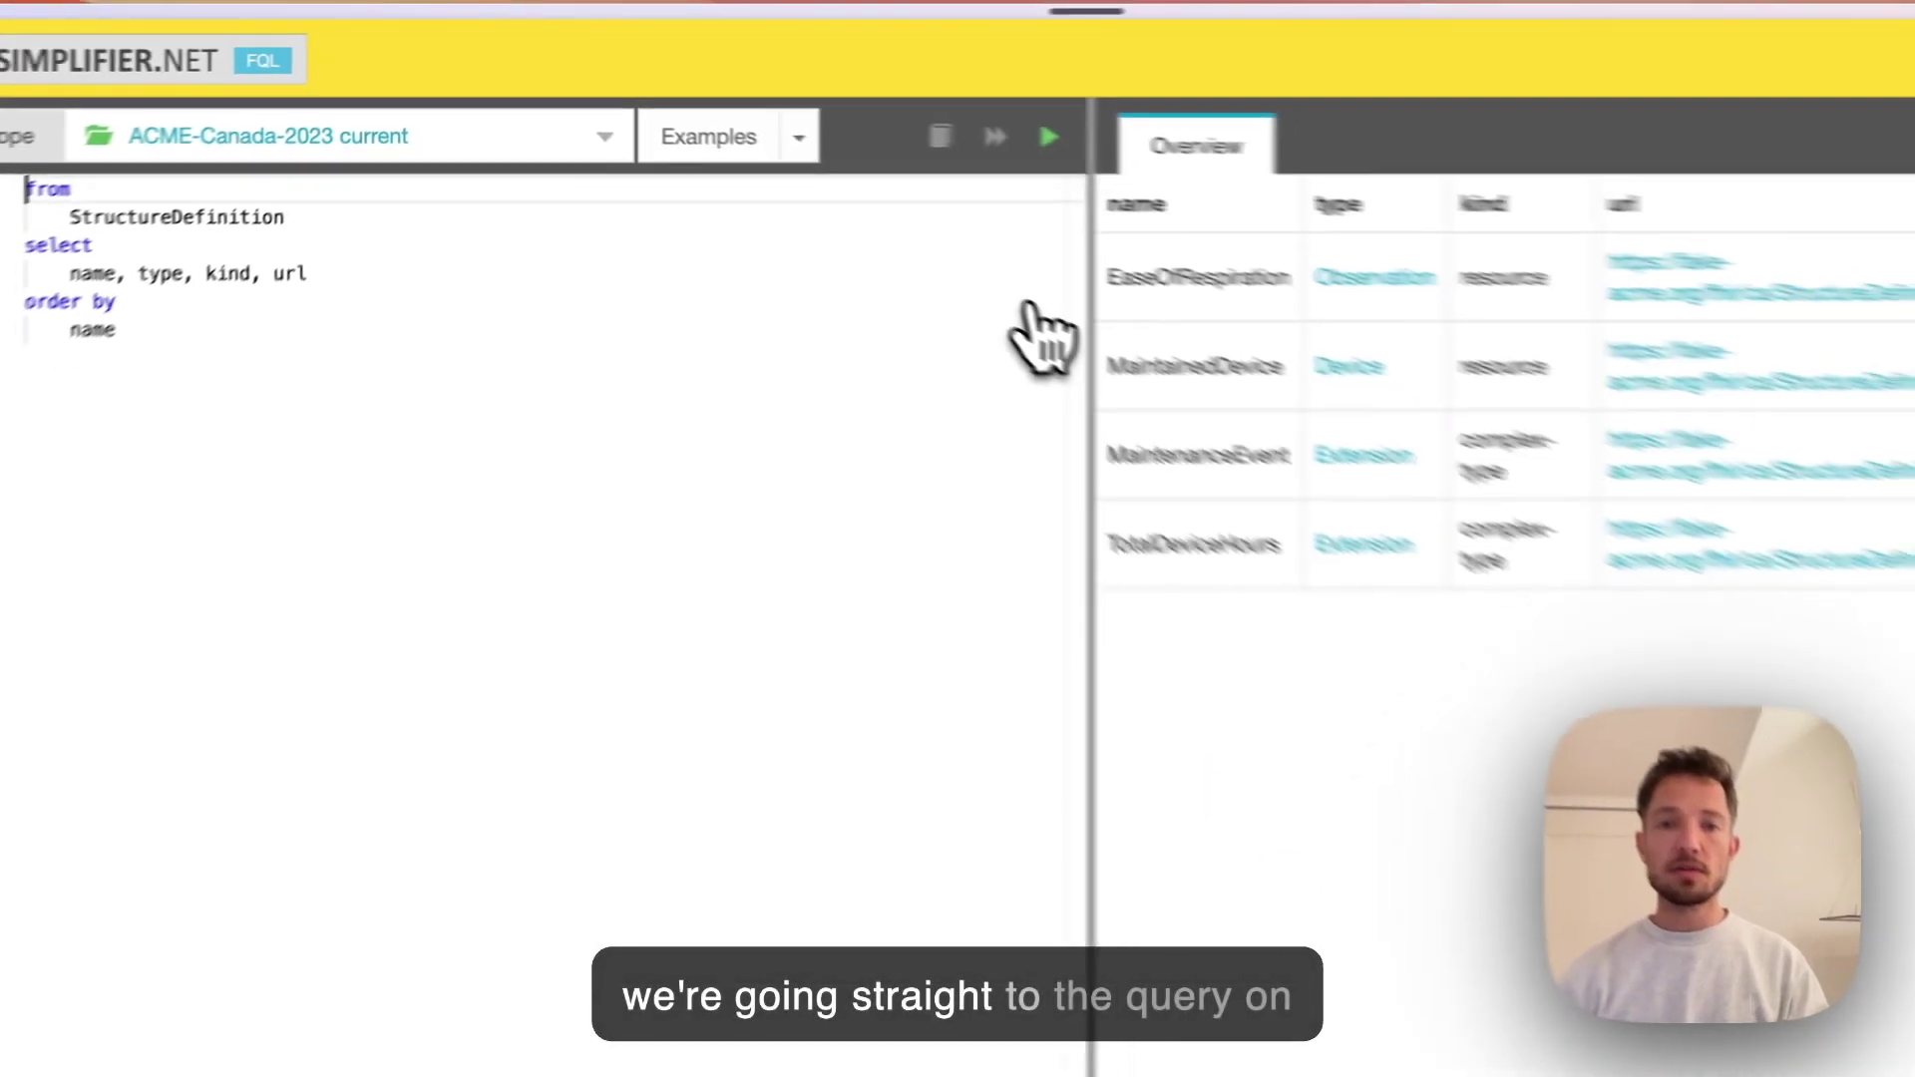
click(408, 312)
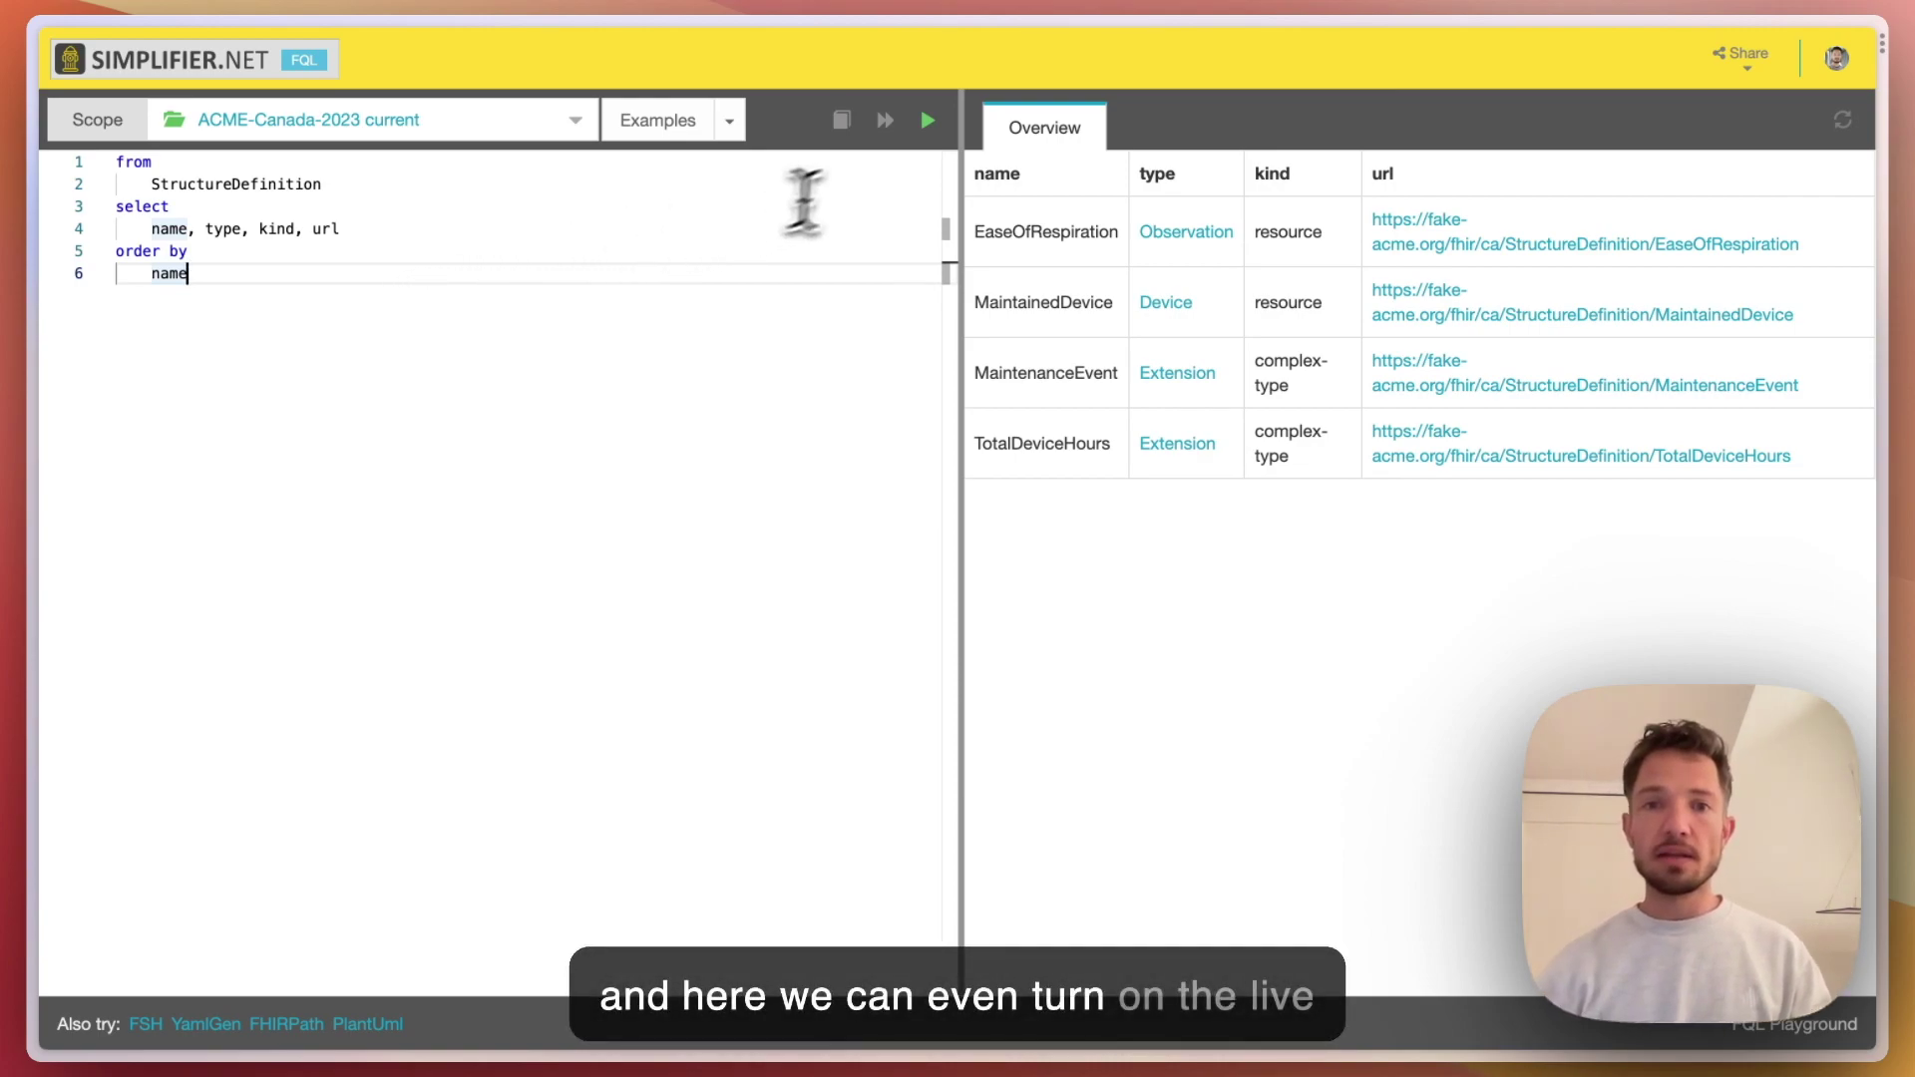
click(886, 120)
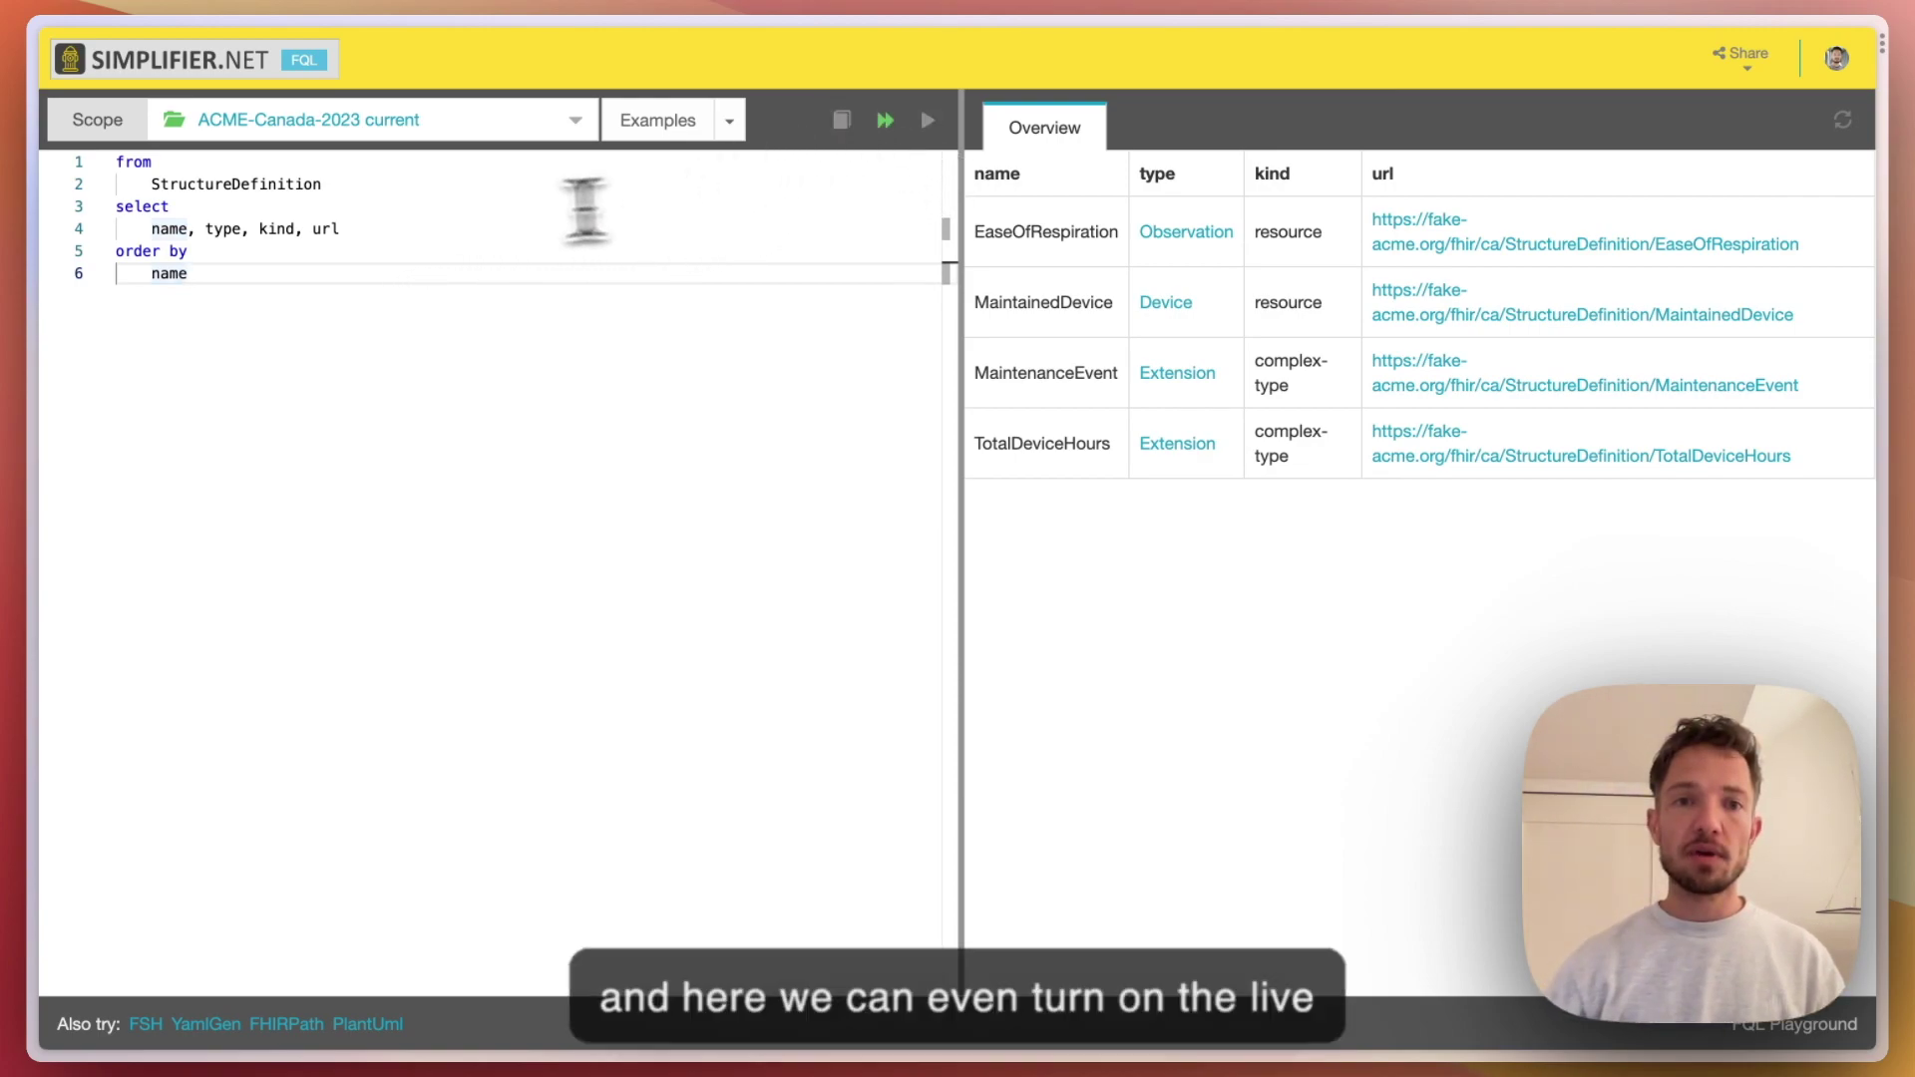
Insert a where clause line between StructureDefinition and select in the playground query
drag(201, 286, 157, 233)
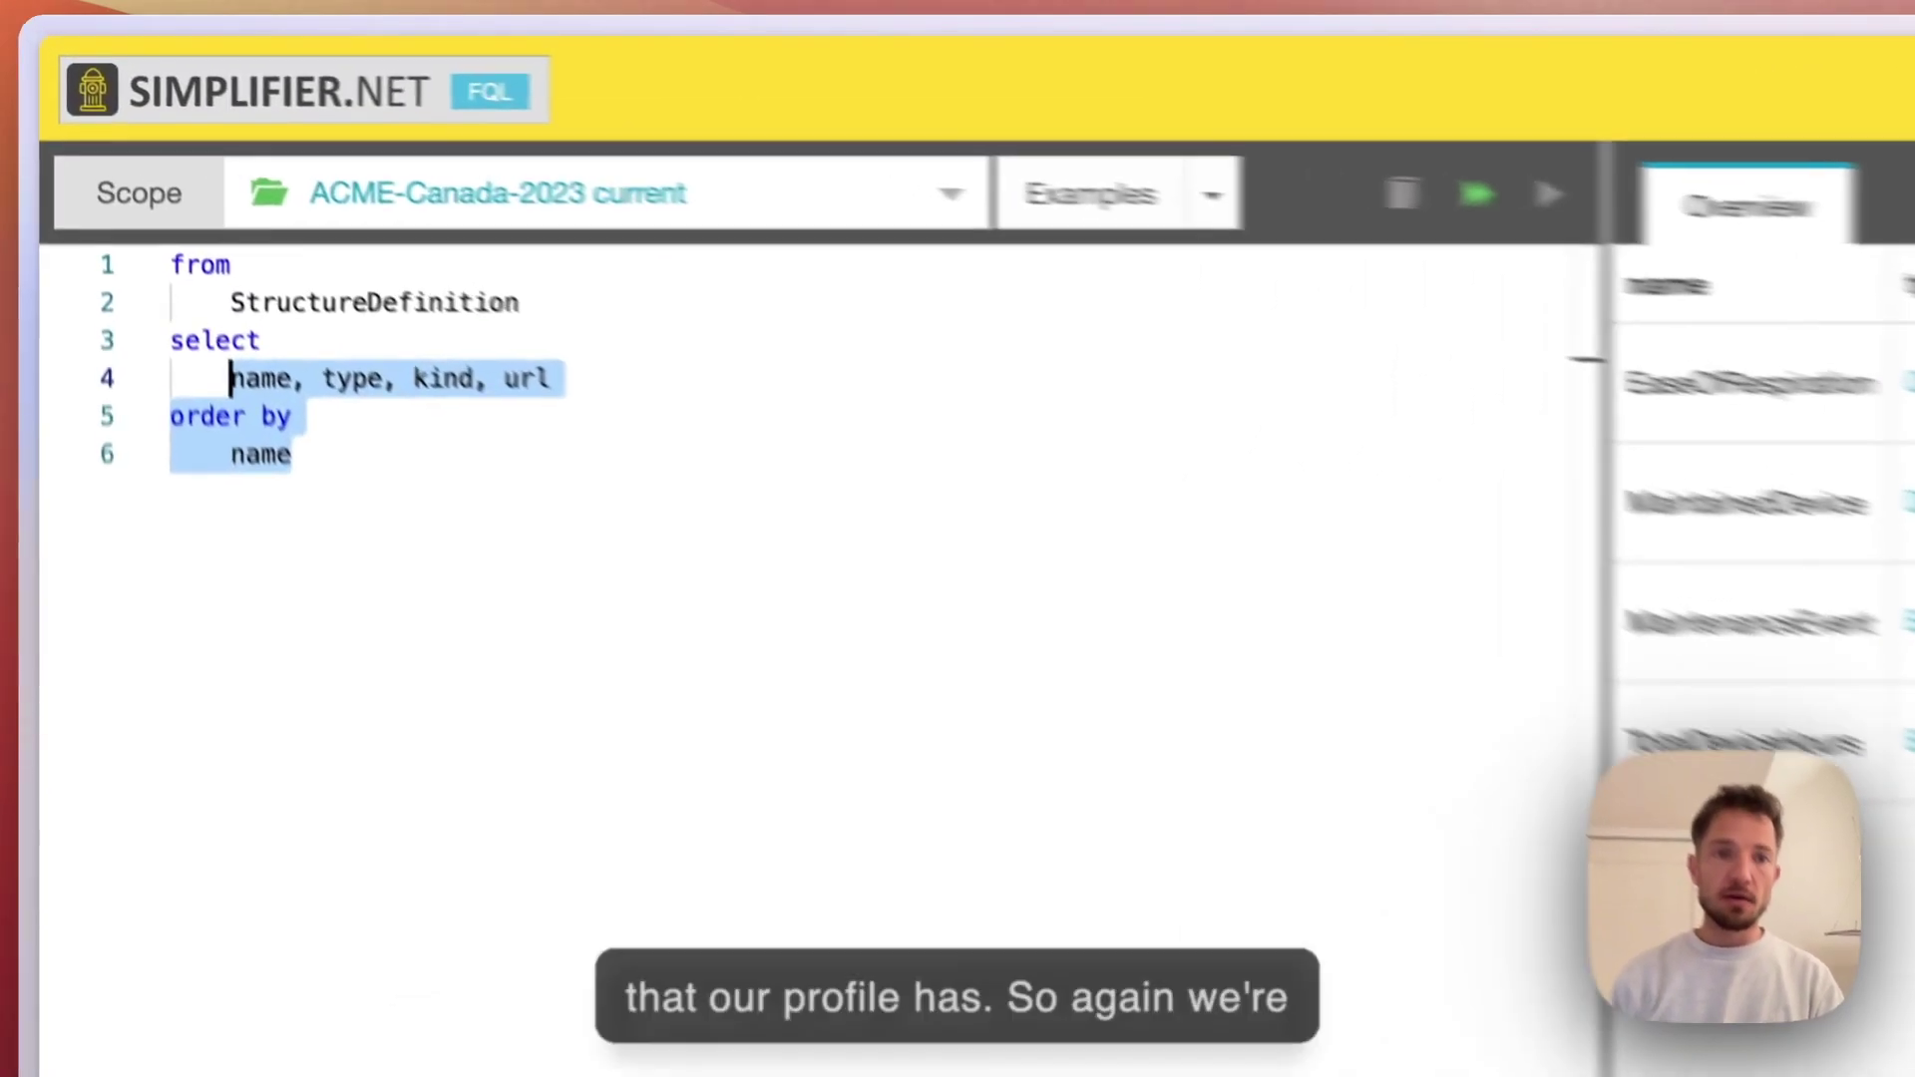
key(Up)
key(Up)
key(Down)
key(super+Left)
key(Return)
key(Up)
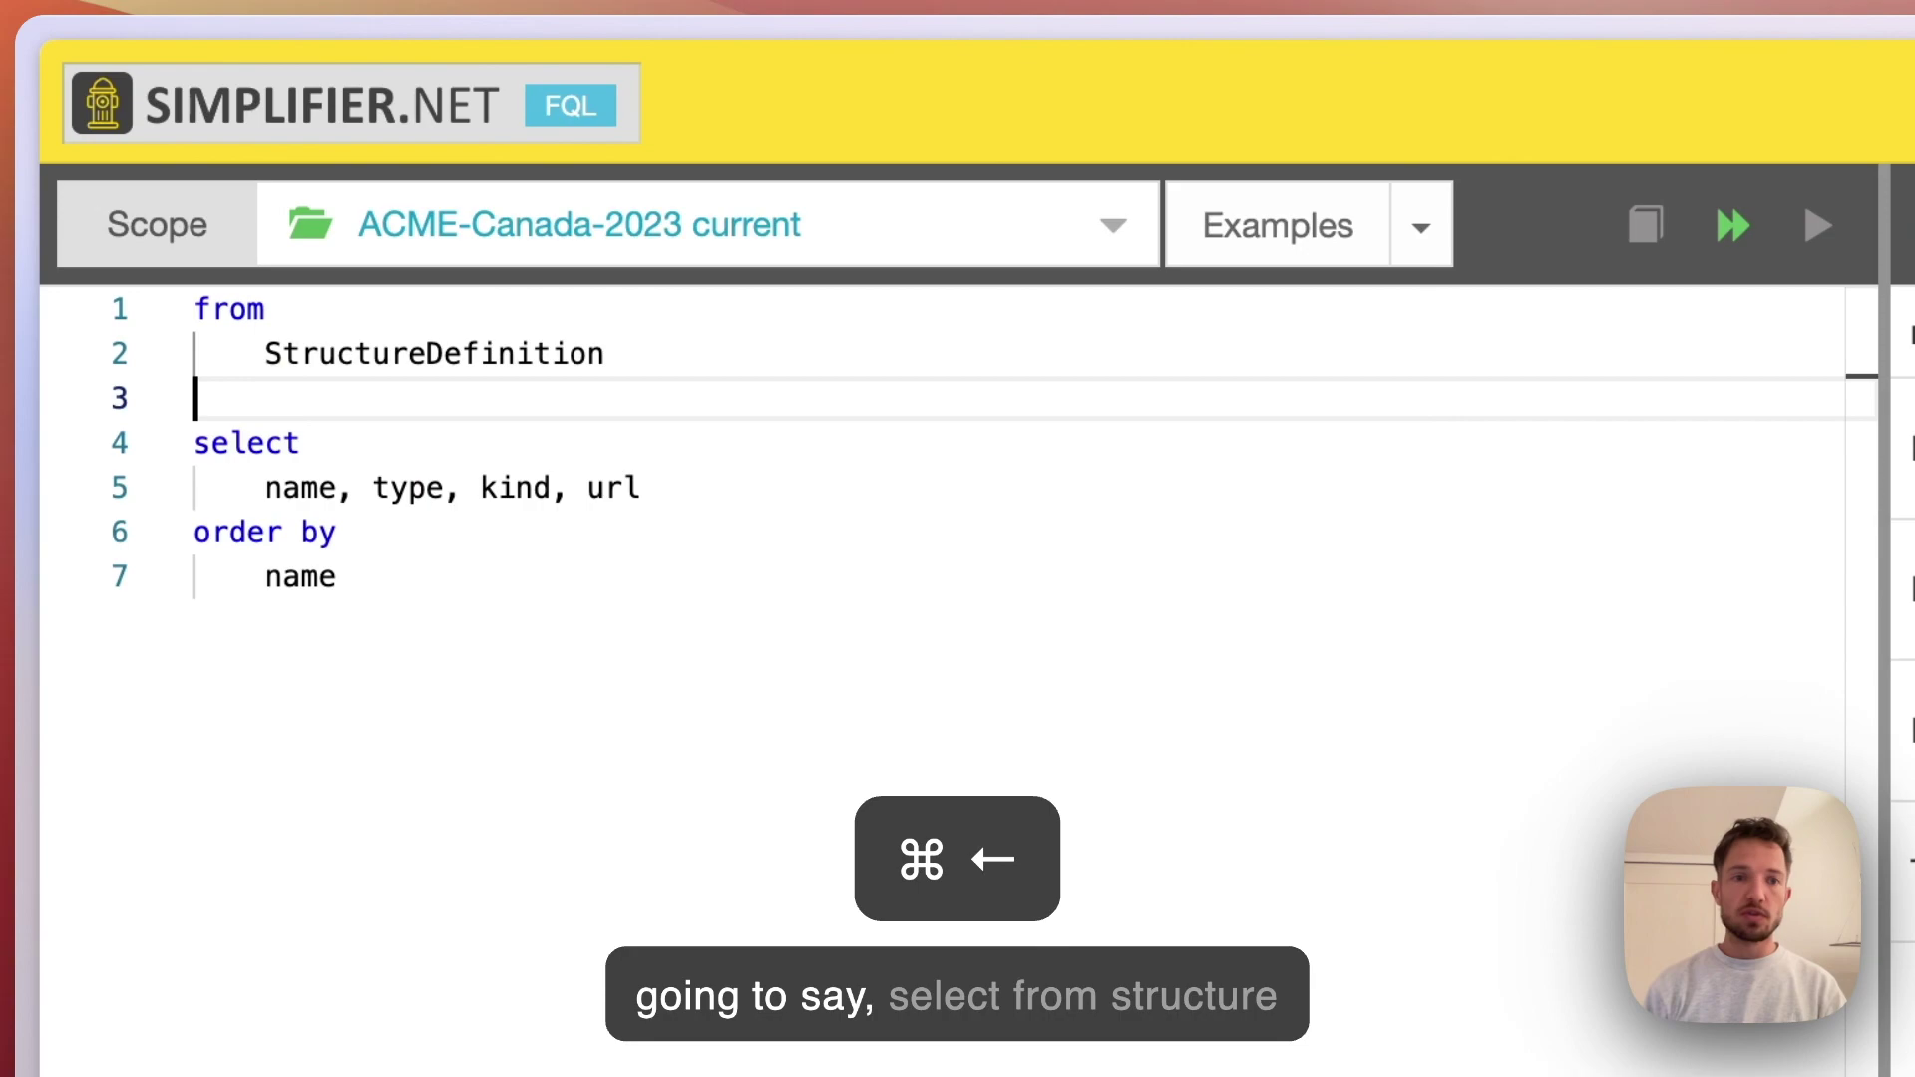
text(where)
key(Return)
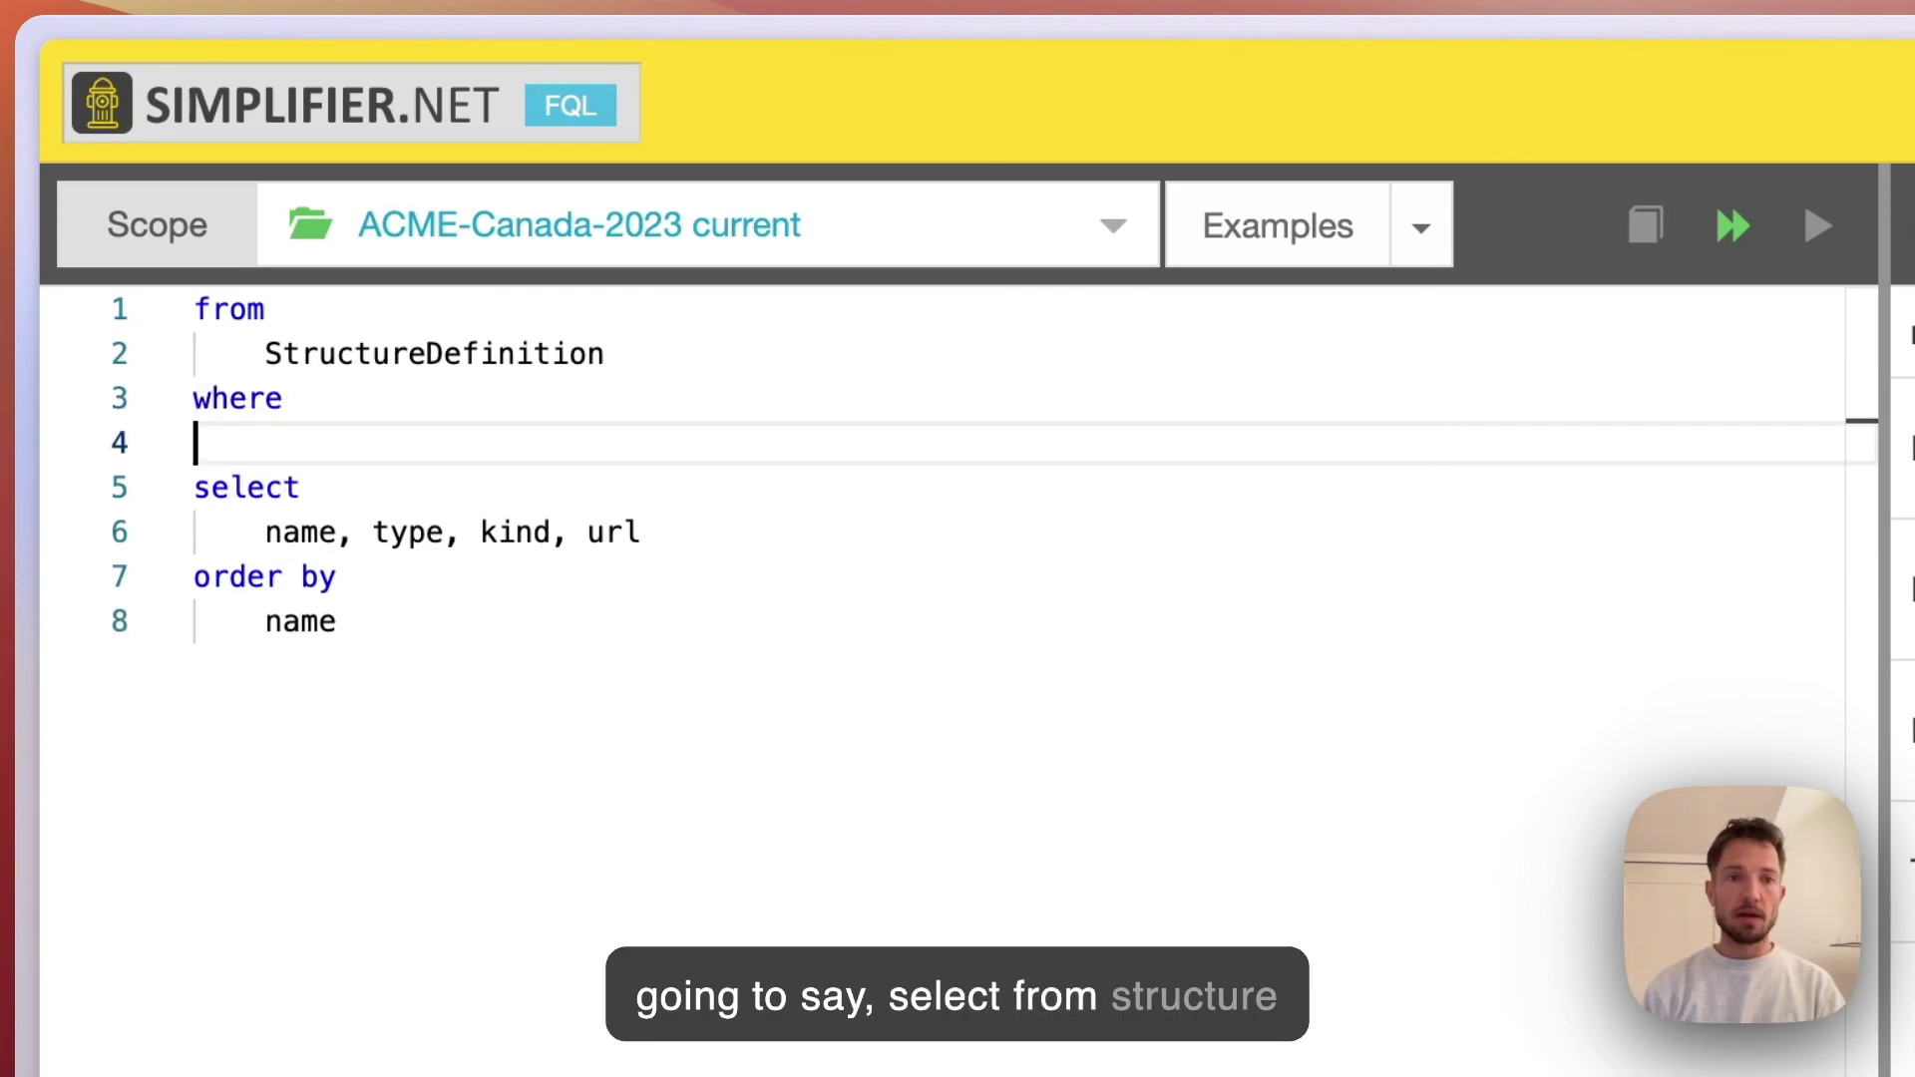
Complete the where clause with the condition name='EaseOfRespiration'
text(name=)
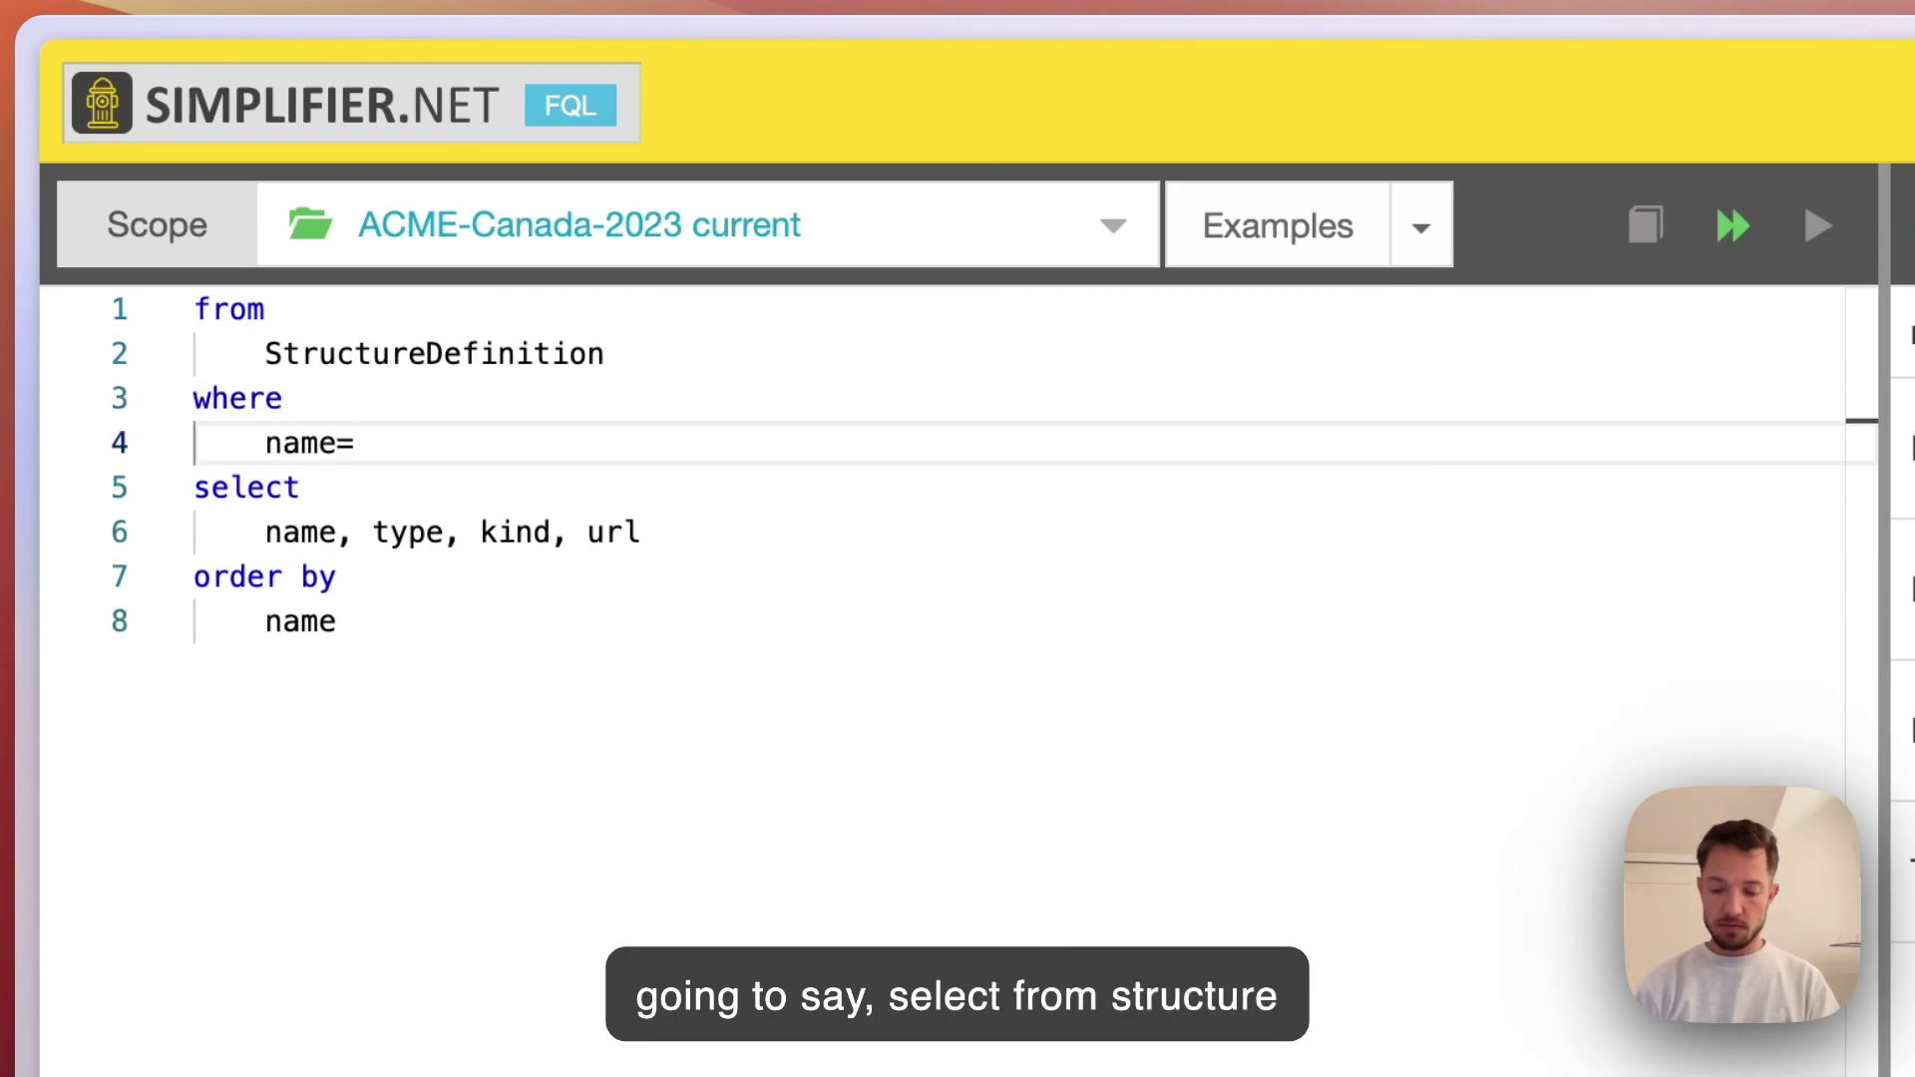
text('')
text(Eased)
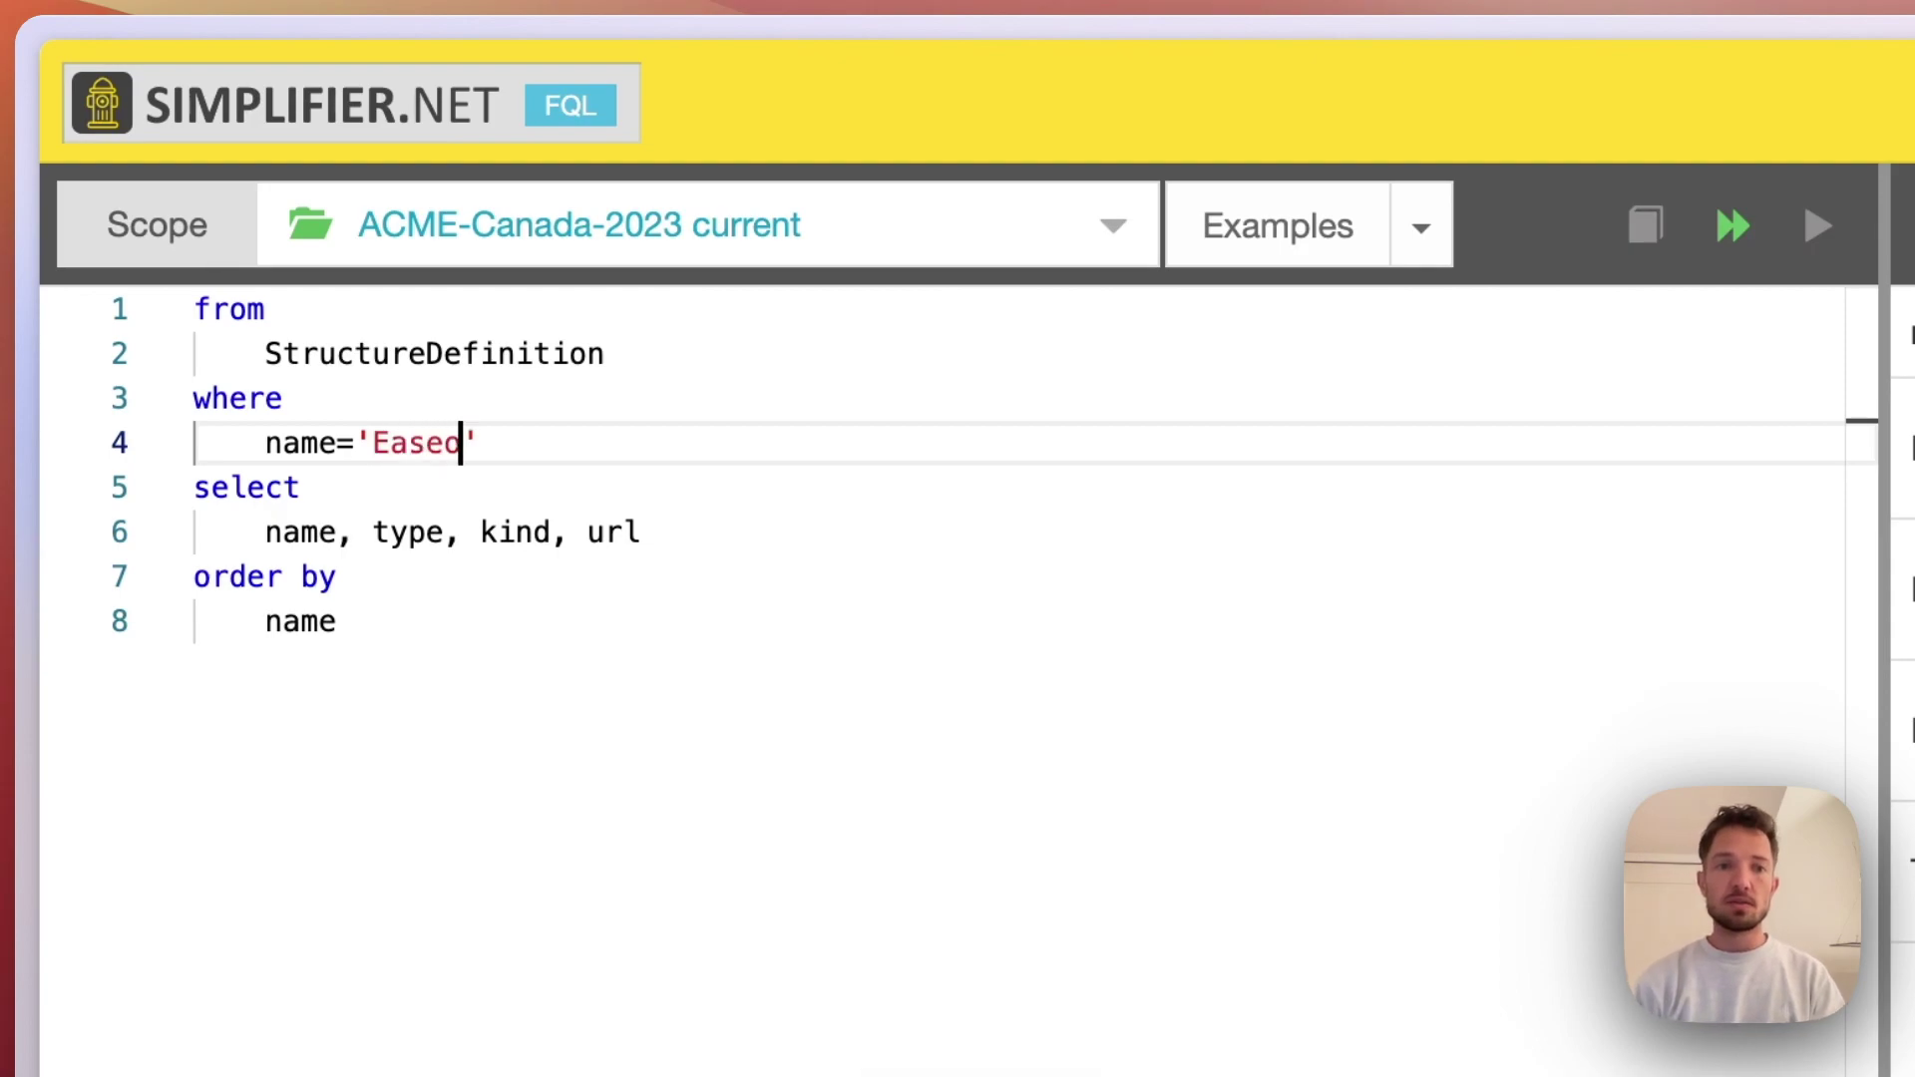
text(fRespri)
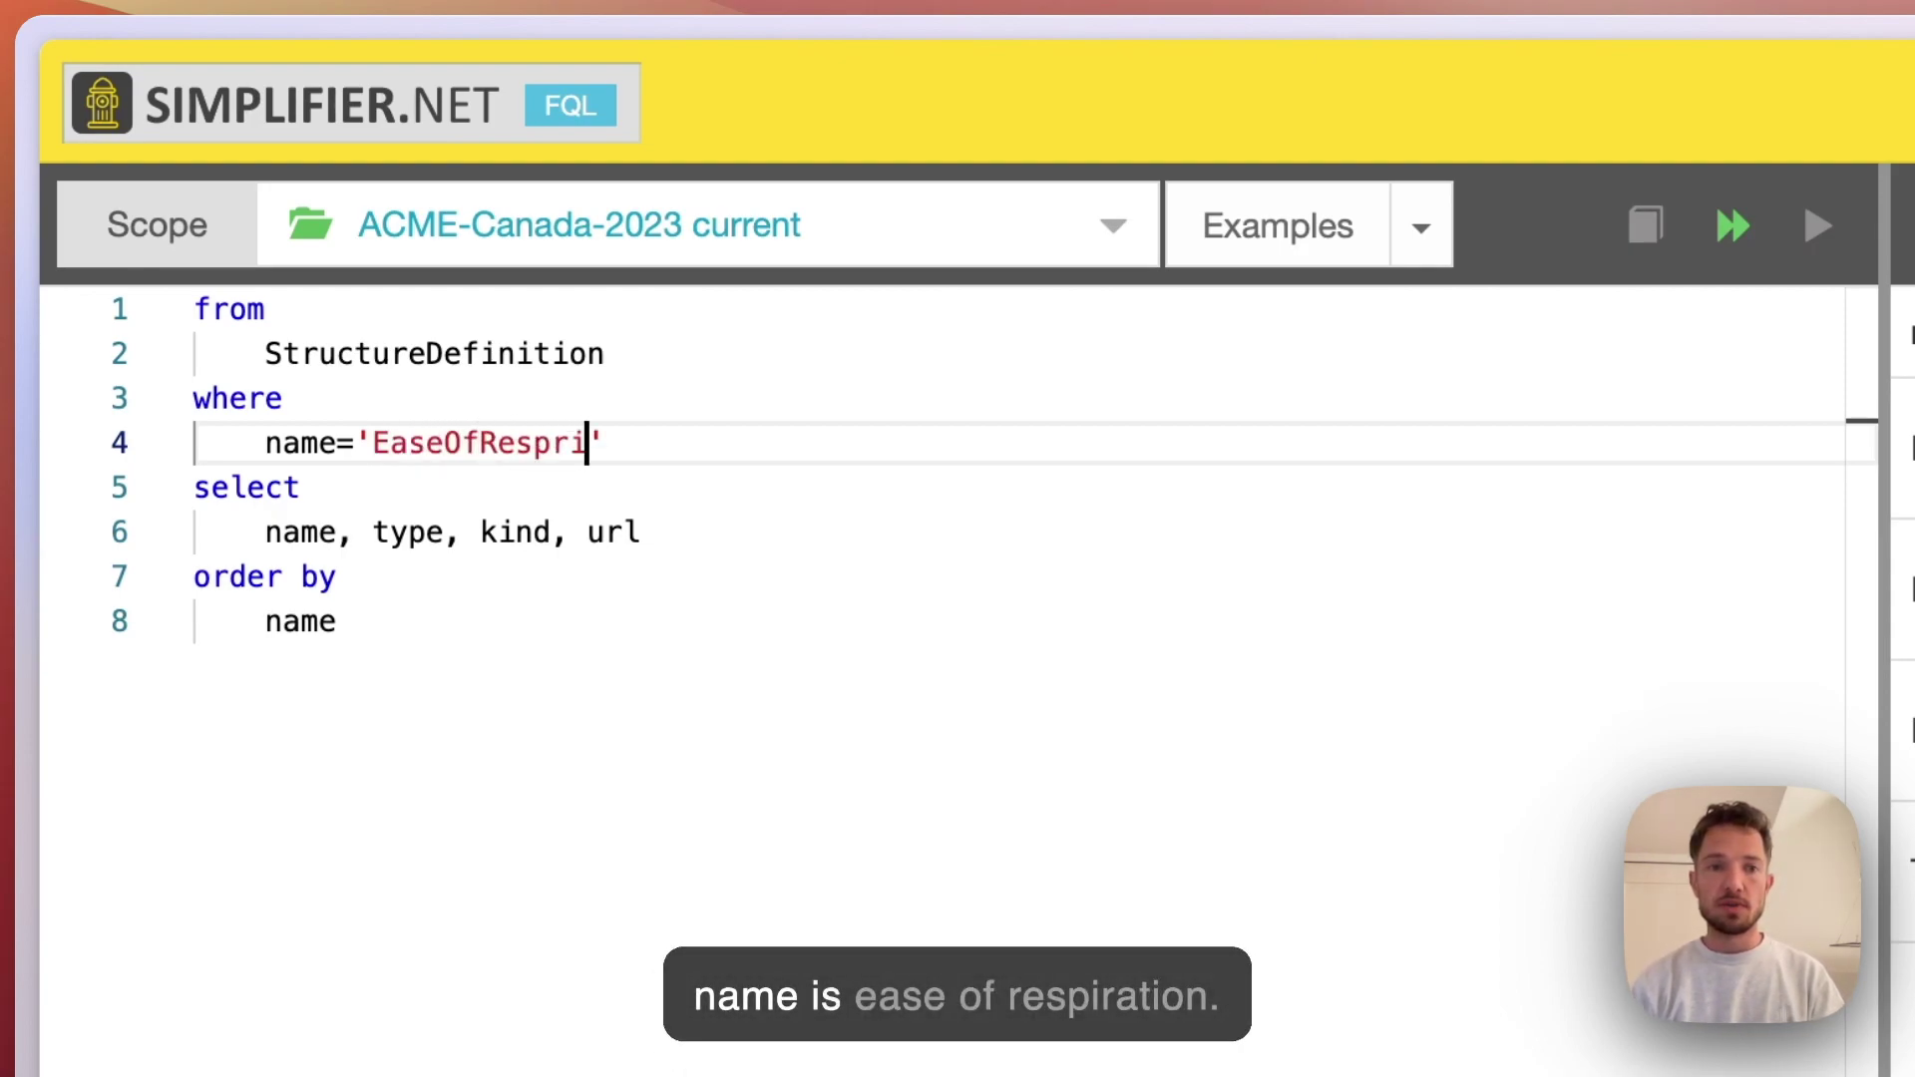
key(BackSpace)
key(BackSpace)
key(BackSpace)
text(piration)
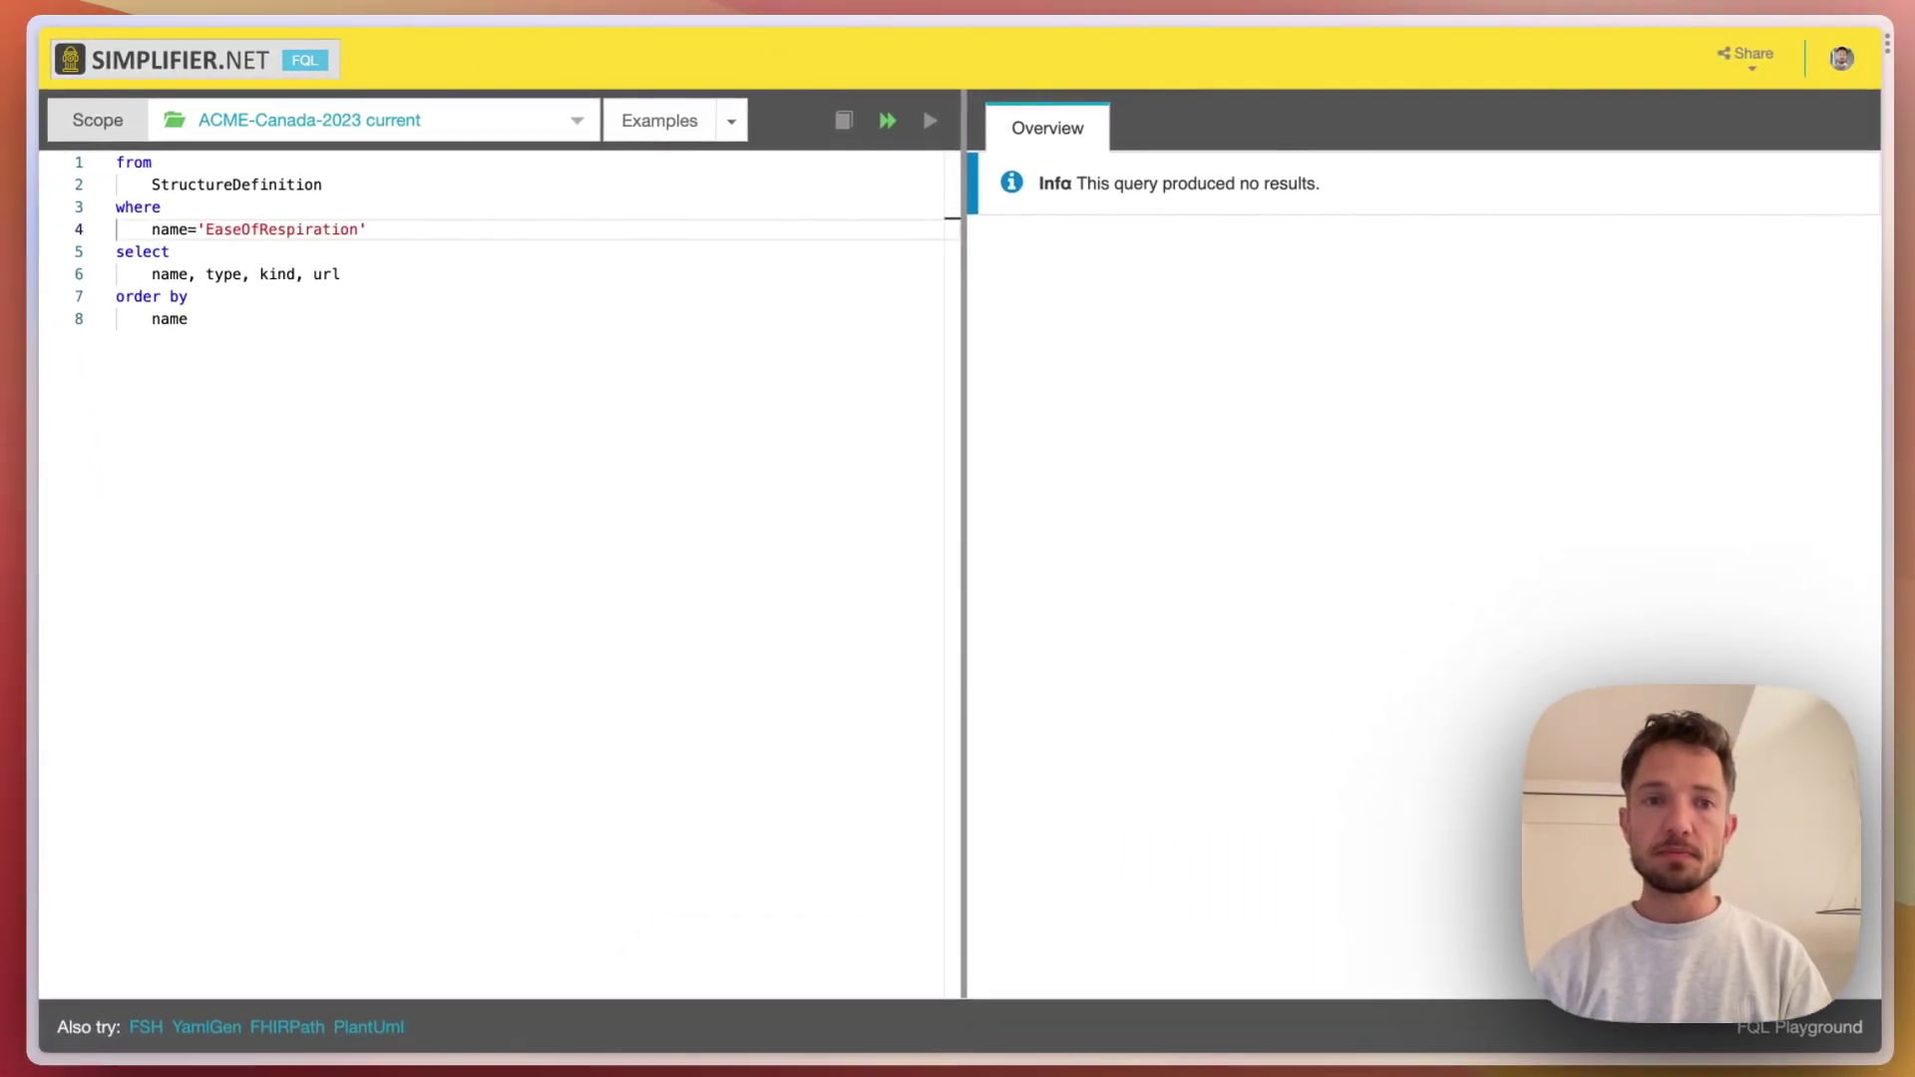
Replace the select and order by clauses with a for clause over differential.element
key(Down)
key(Down)
key(Down)
key(Down)
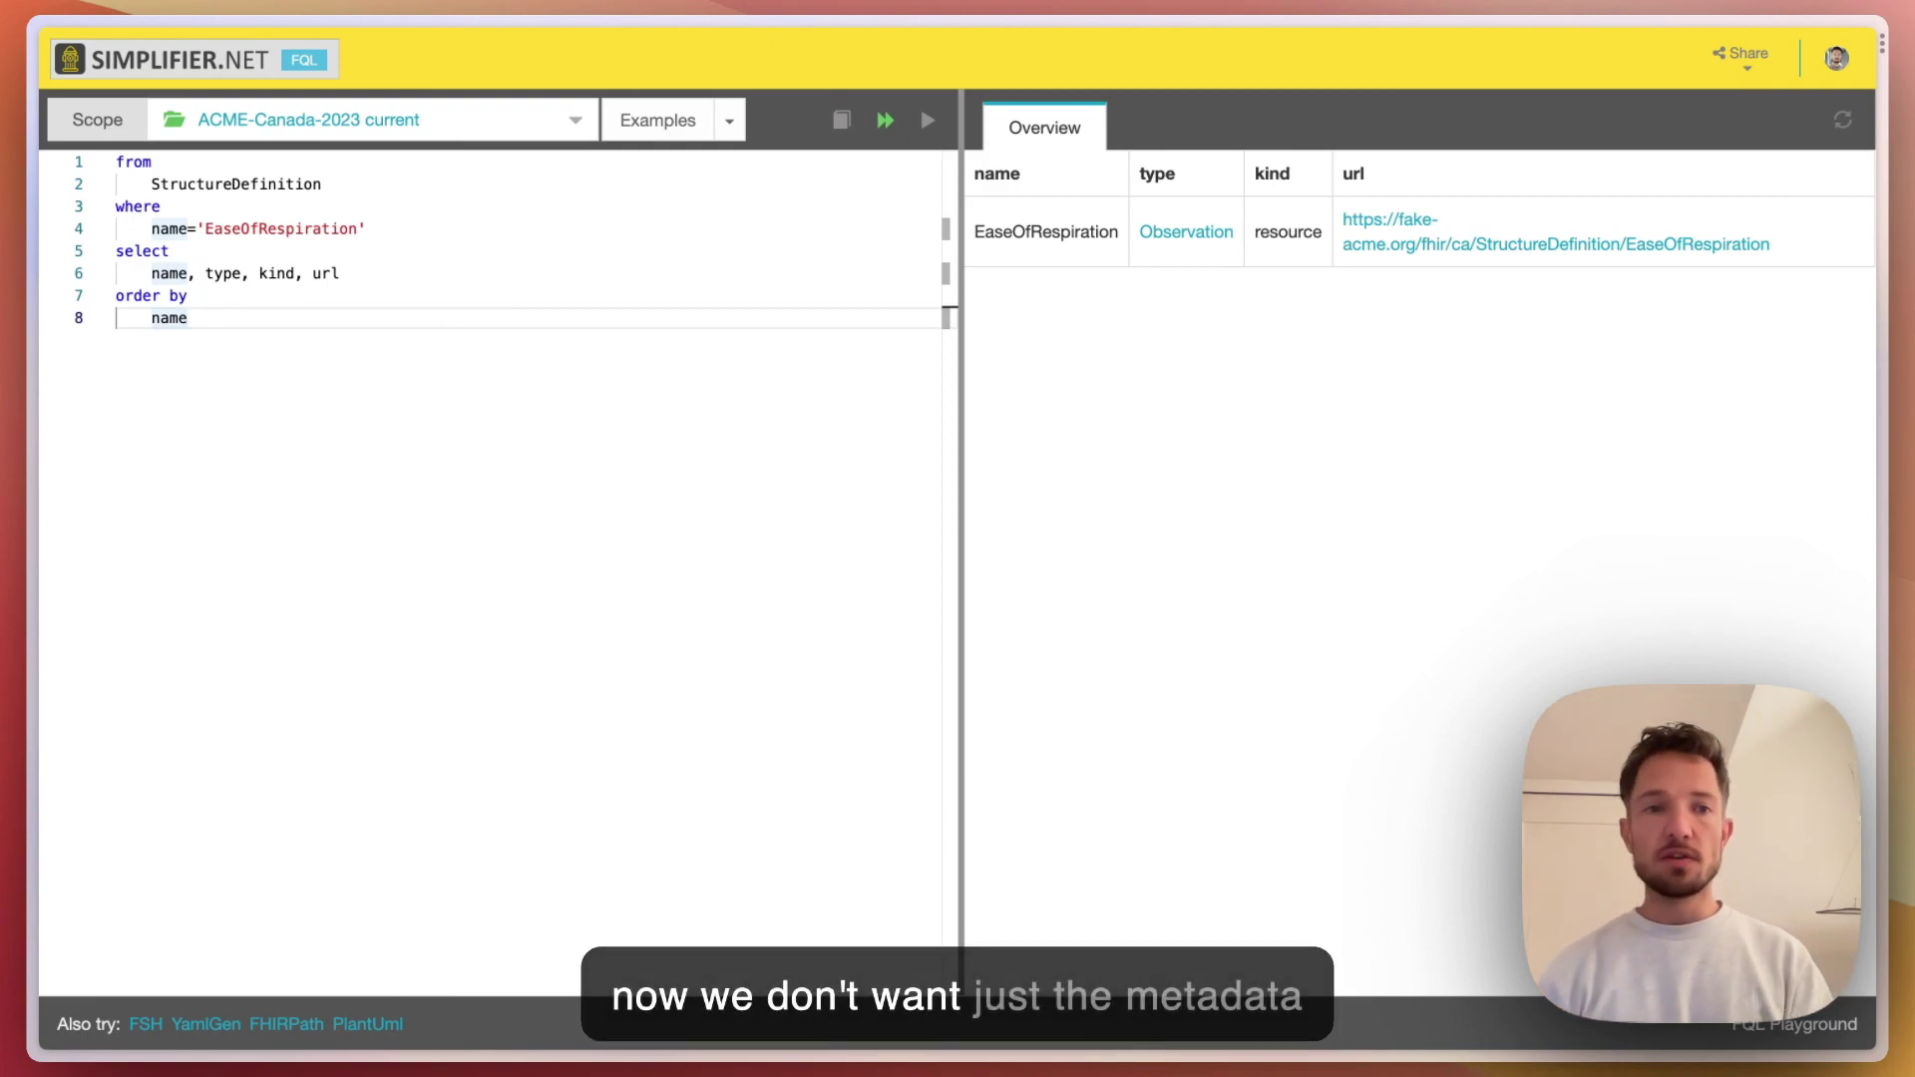
key(shift+alt+Left)
key(shift+alt+Left)
key(shift+alt+Left)
key(shift+alt+Left)
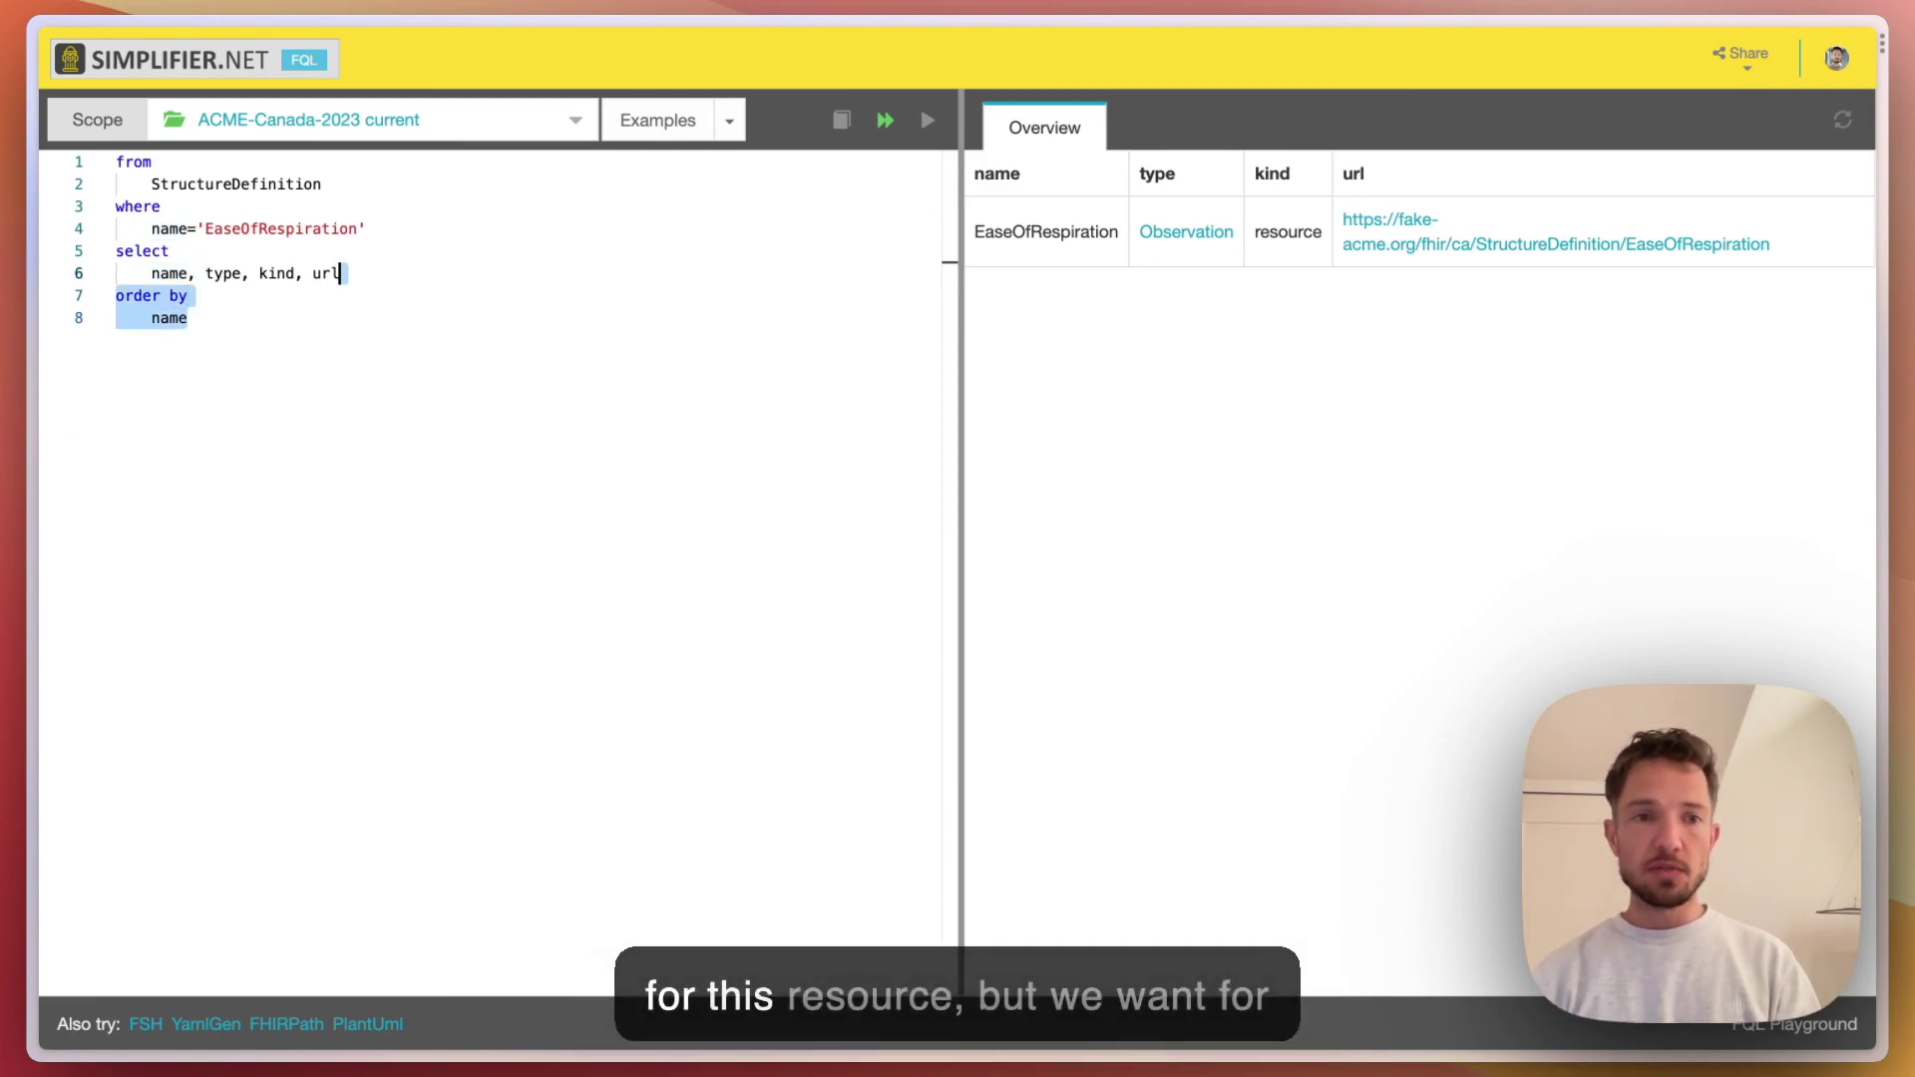
key(super+shift+Left)
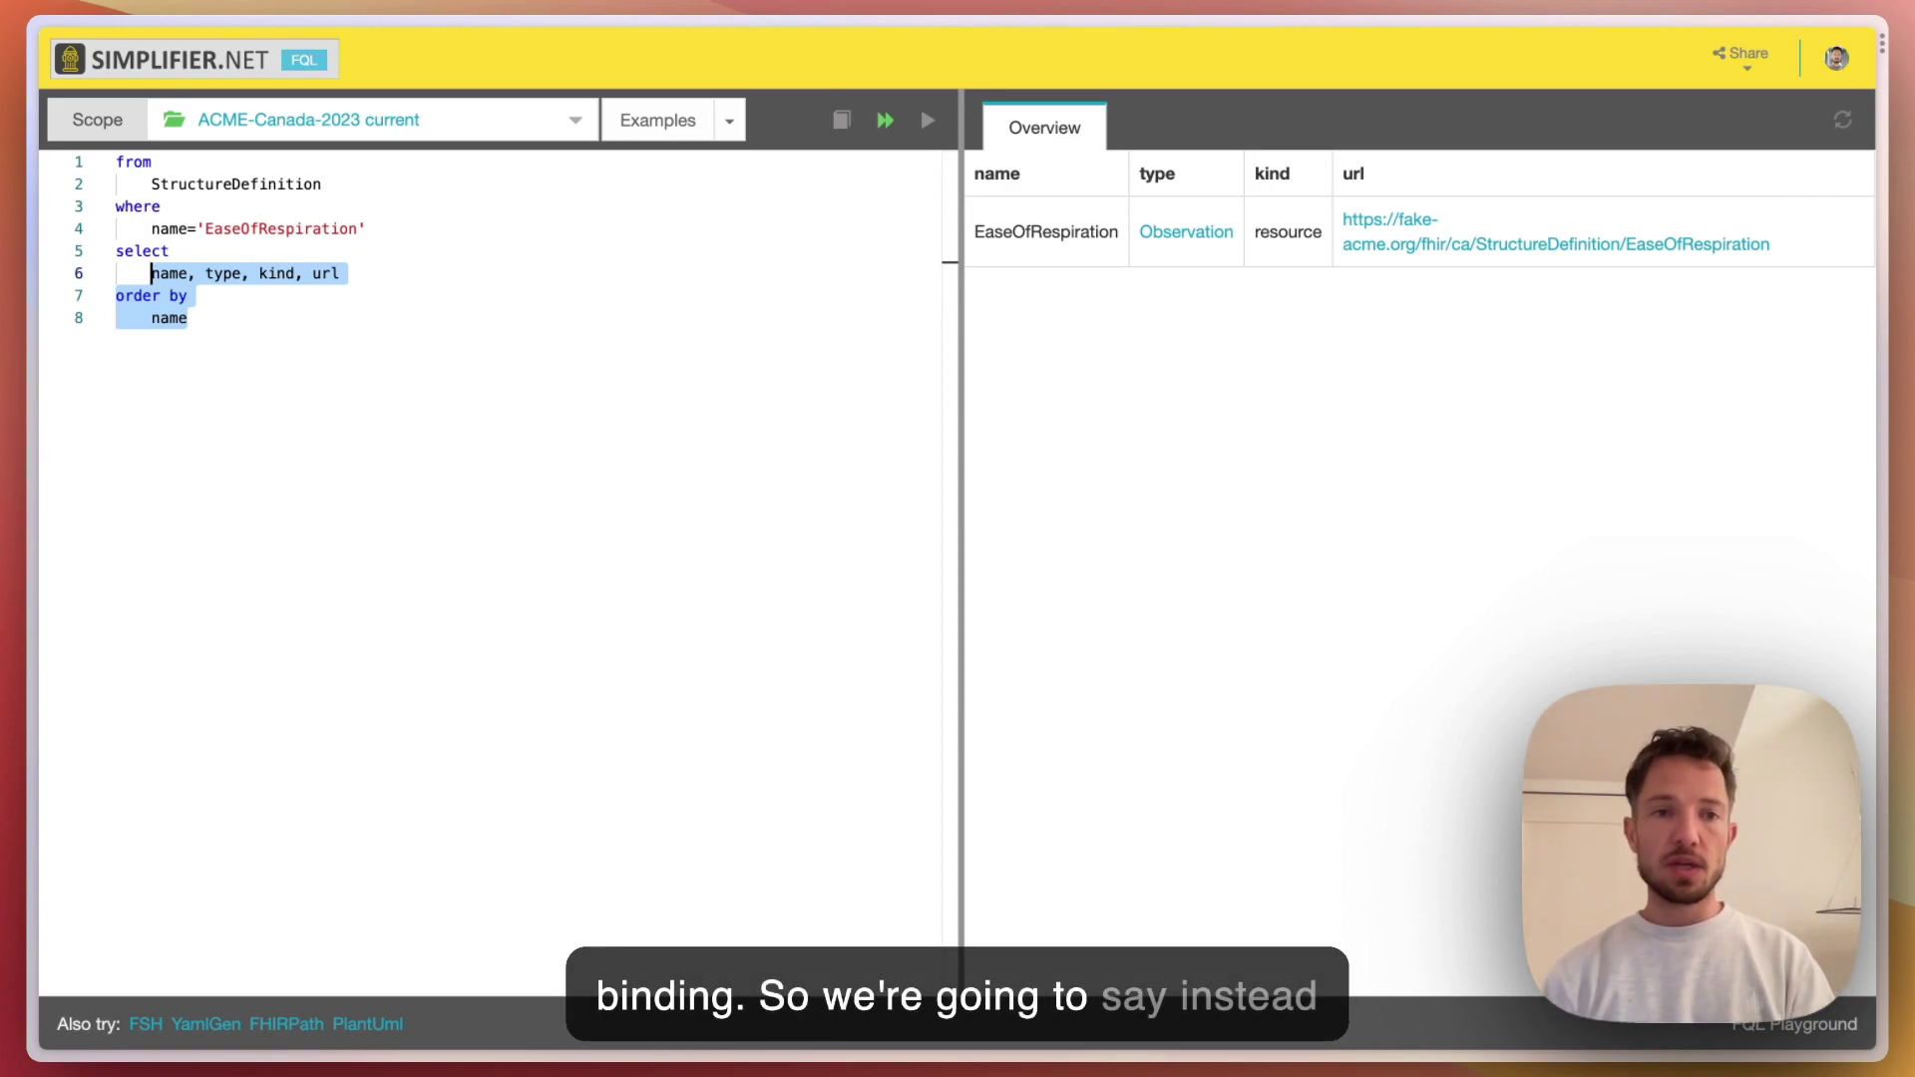
key(shift+Up)
key(super+shift+Left)
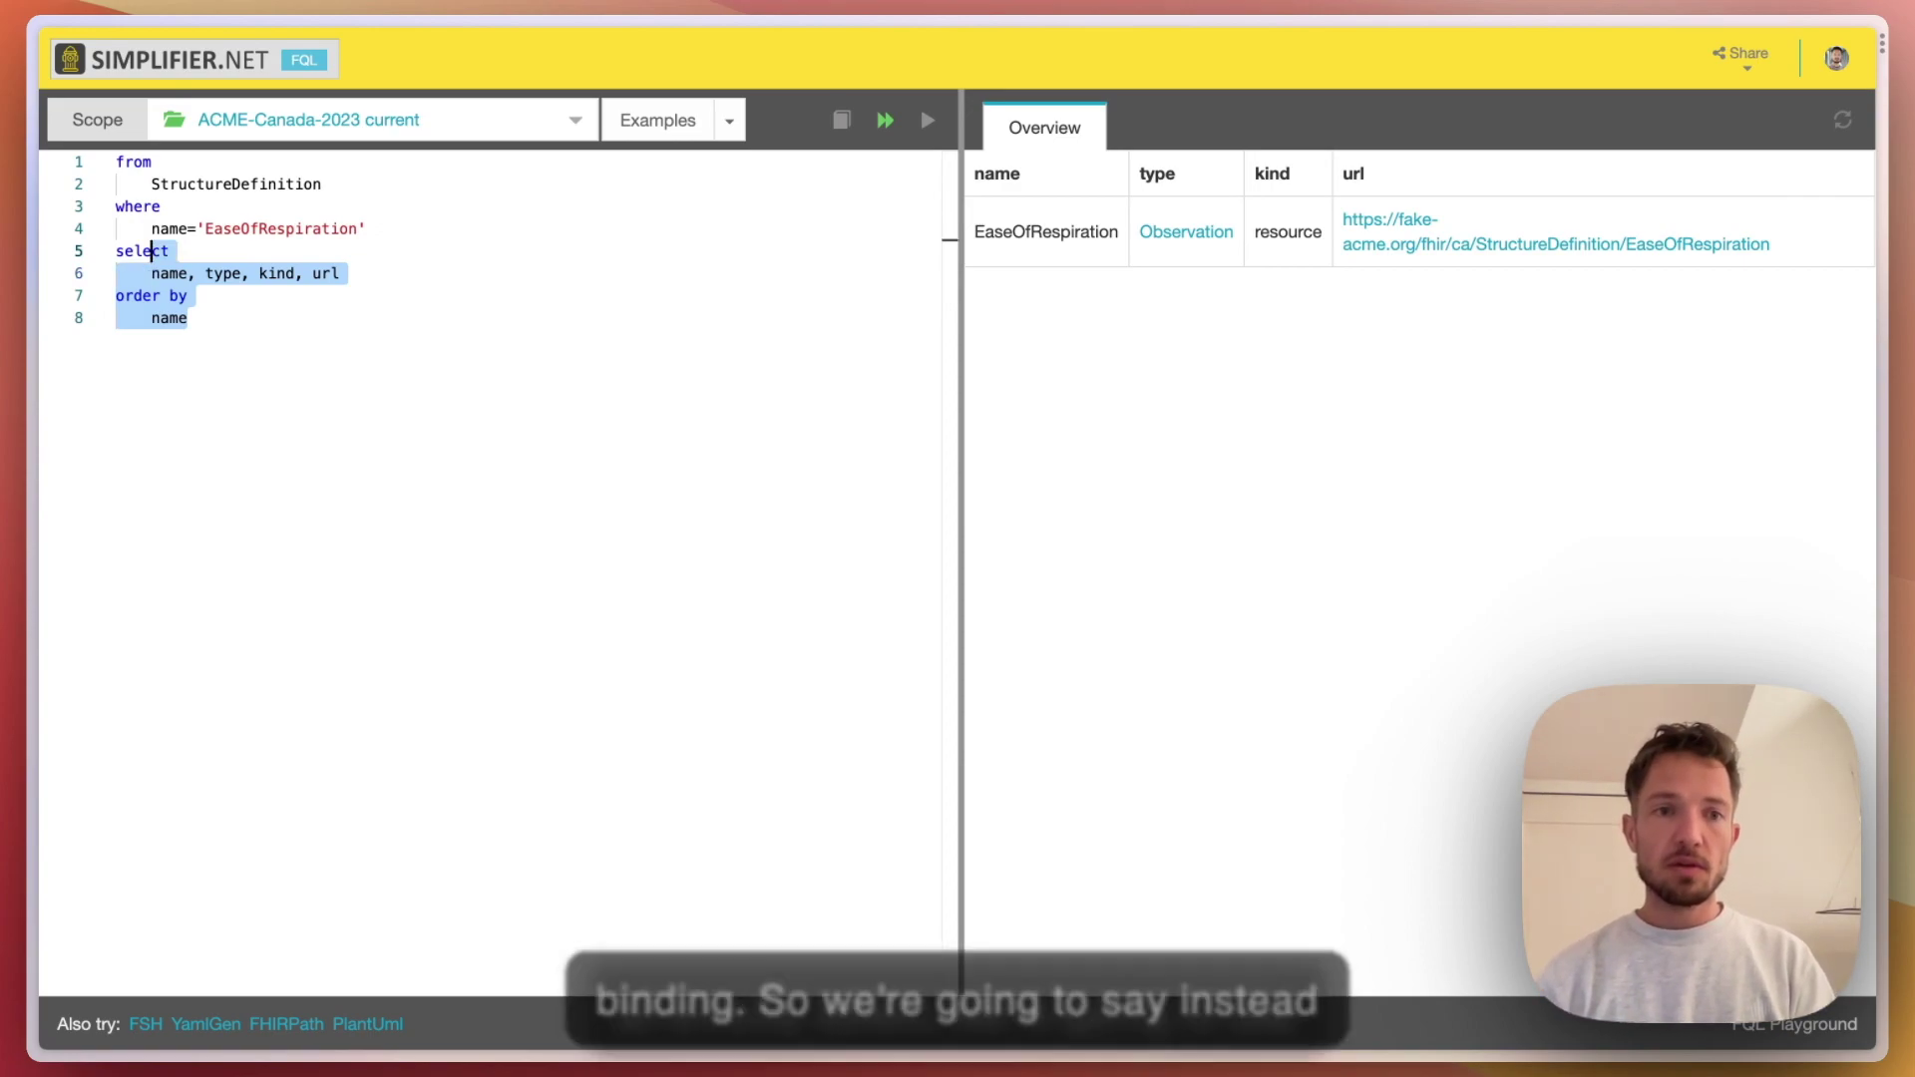
text(for)
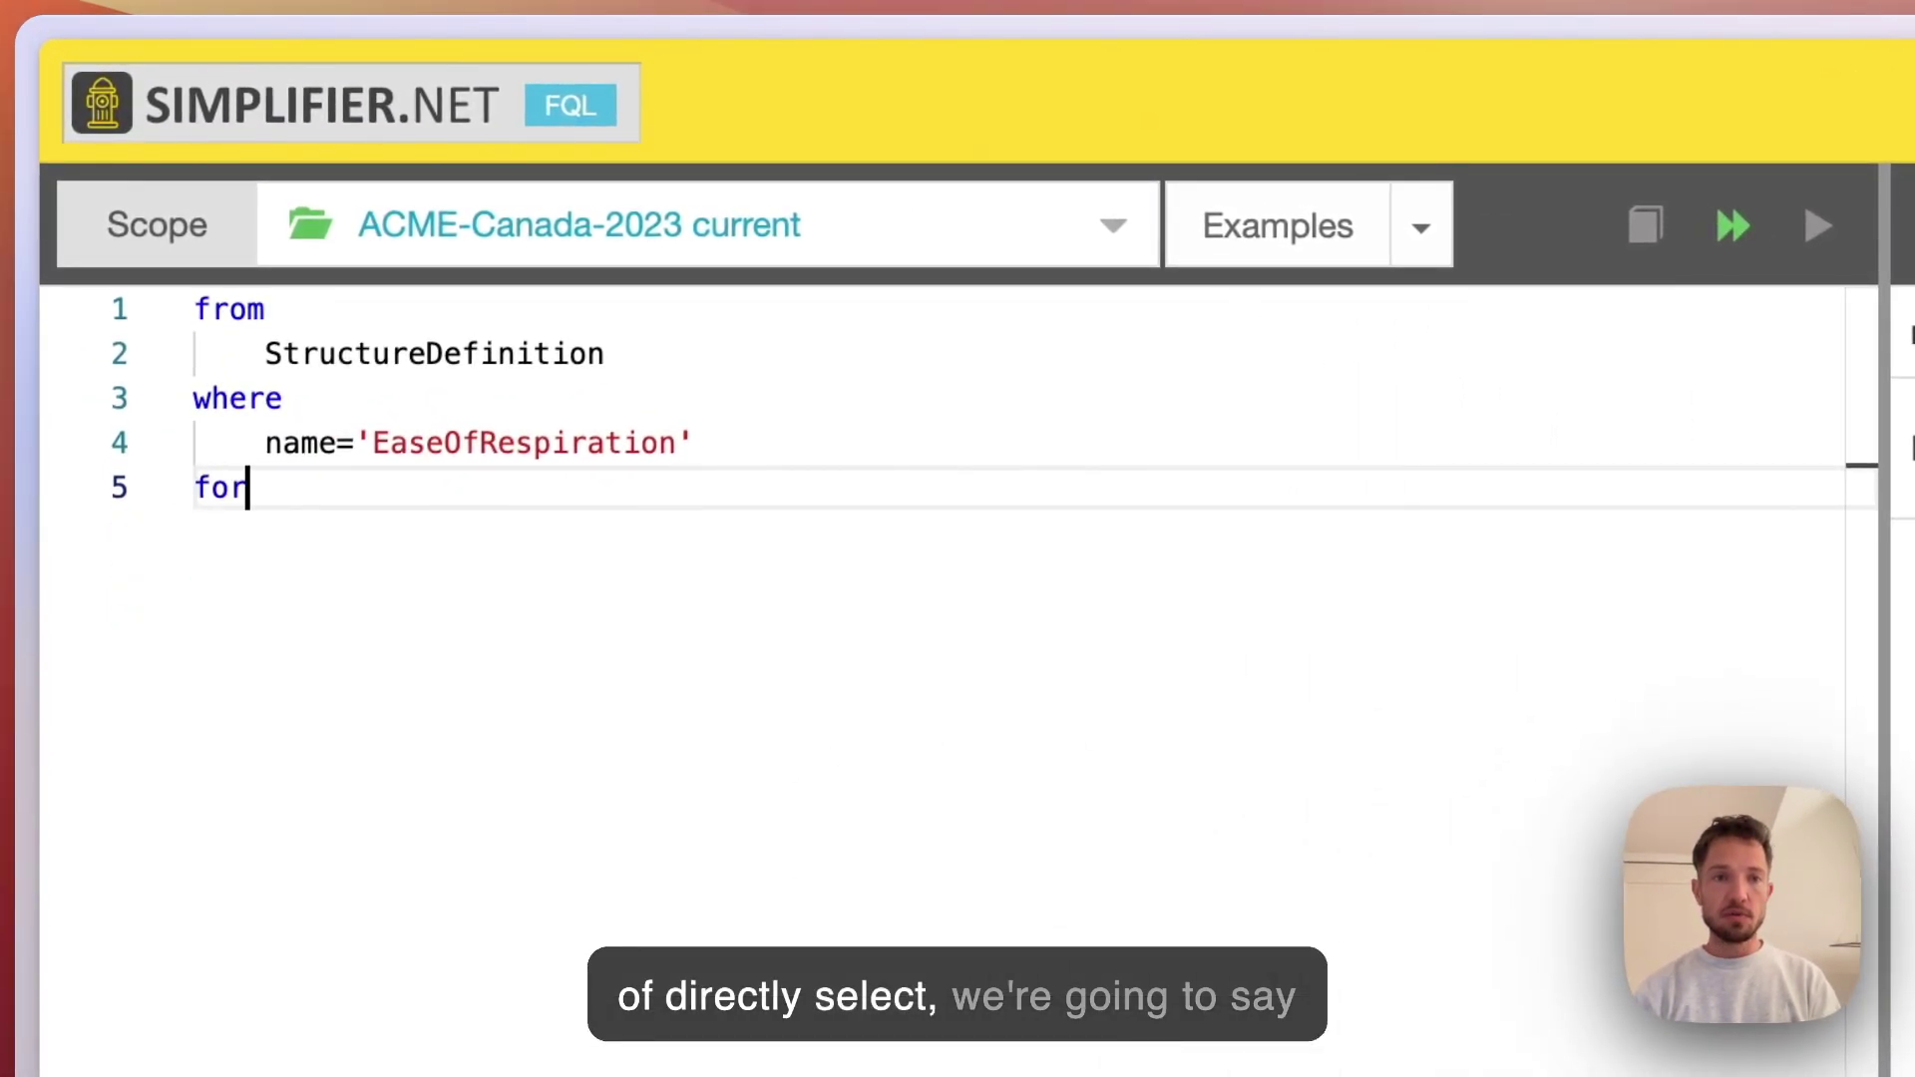
key(Return)
text(diff)
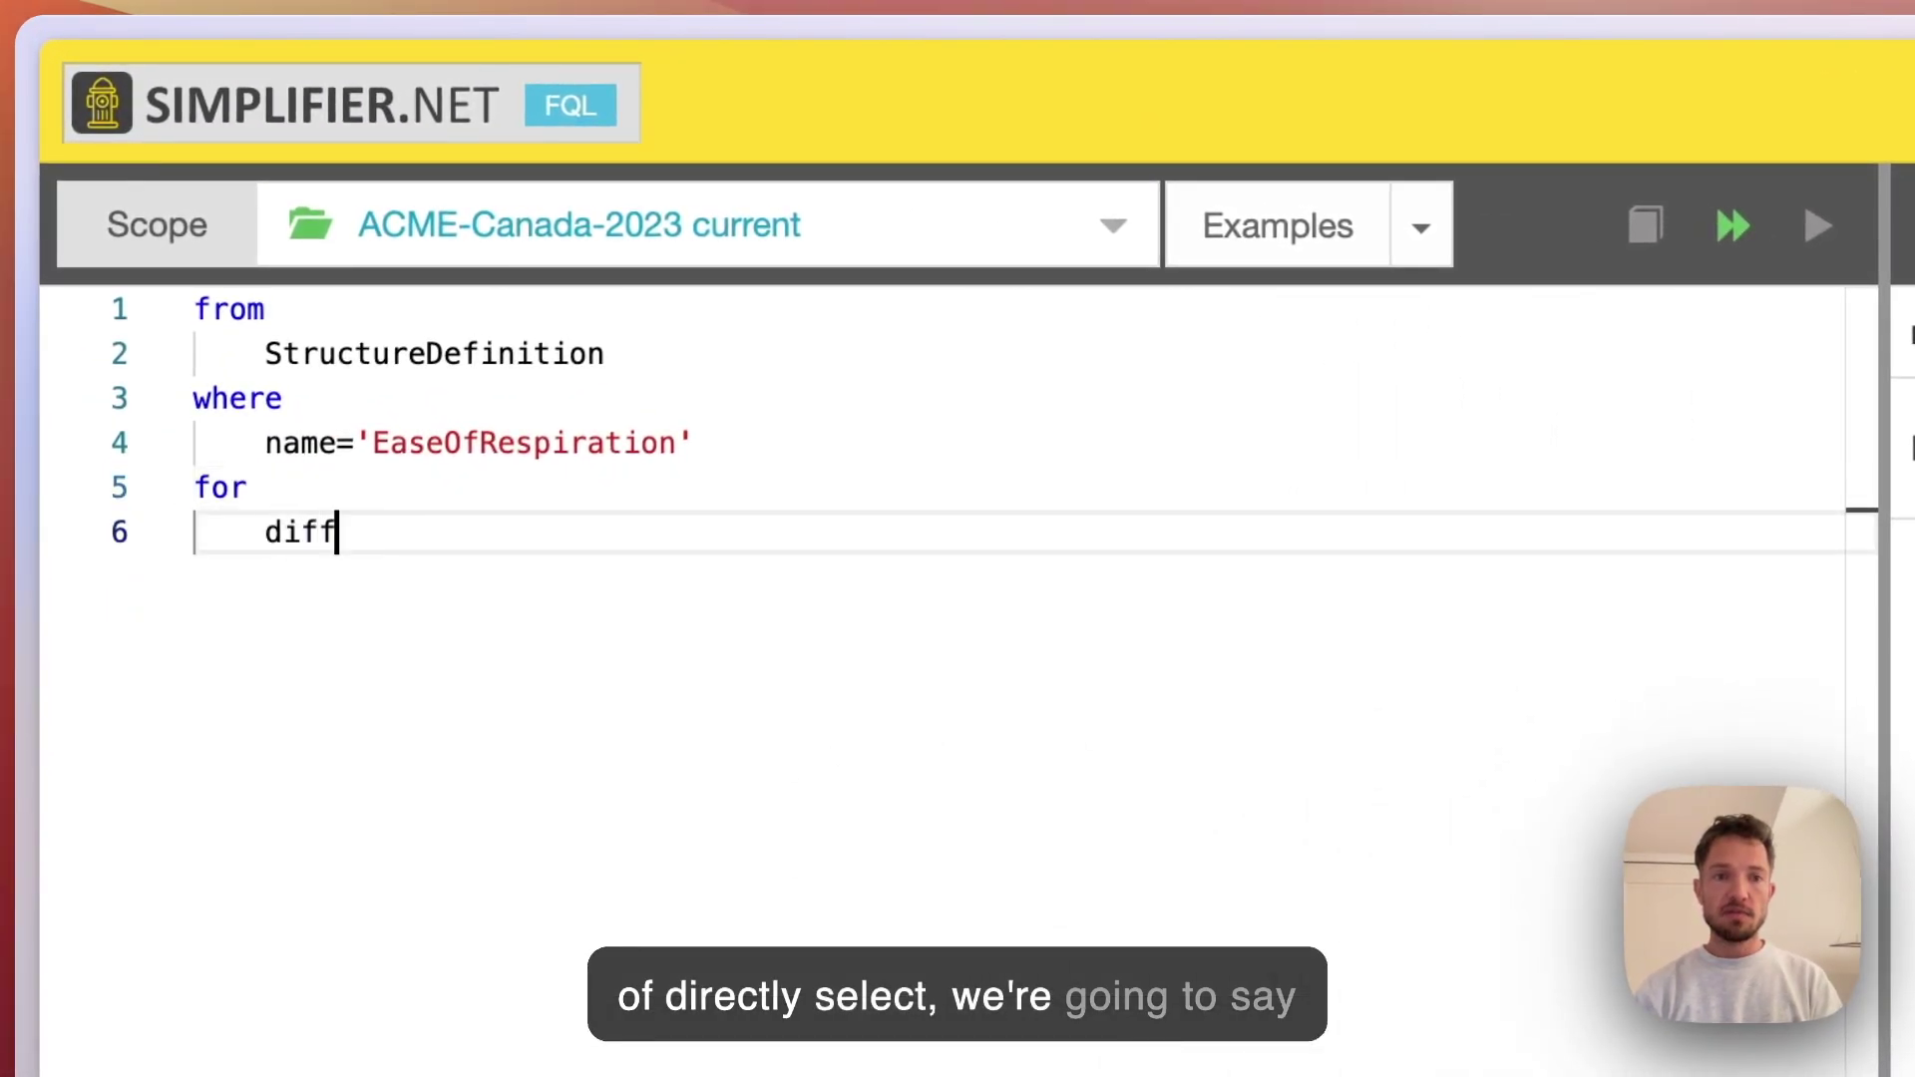
text(erential.element)
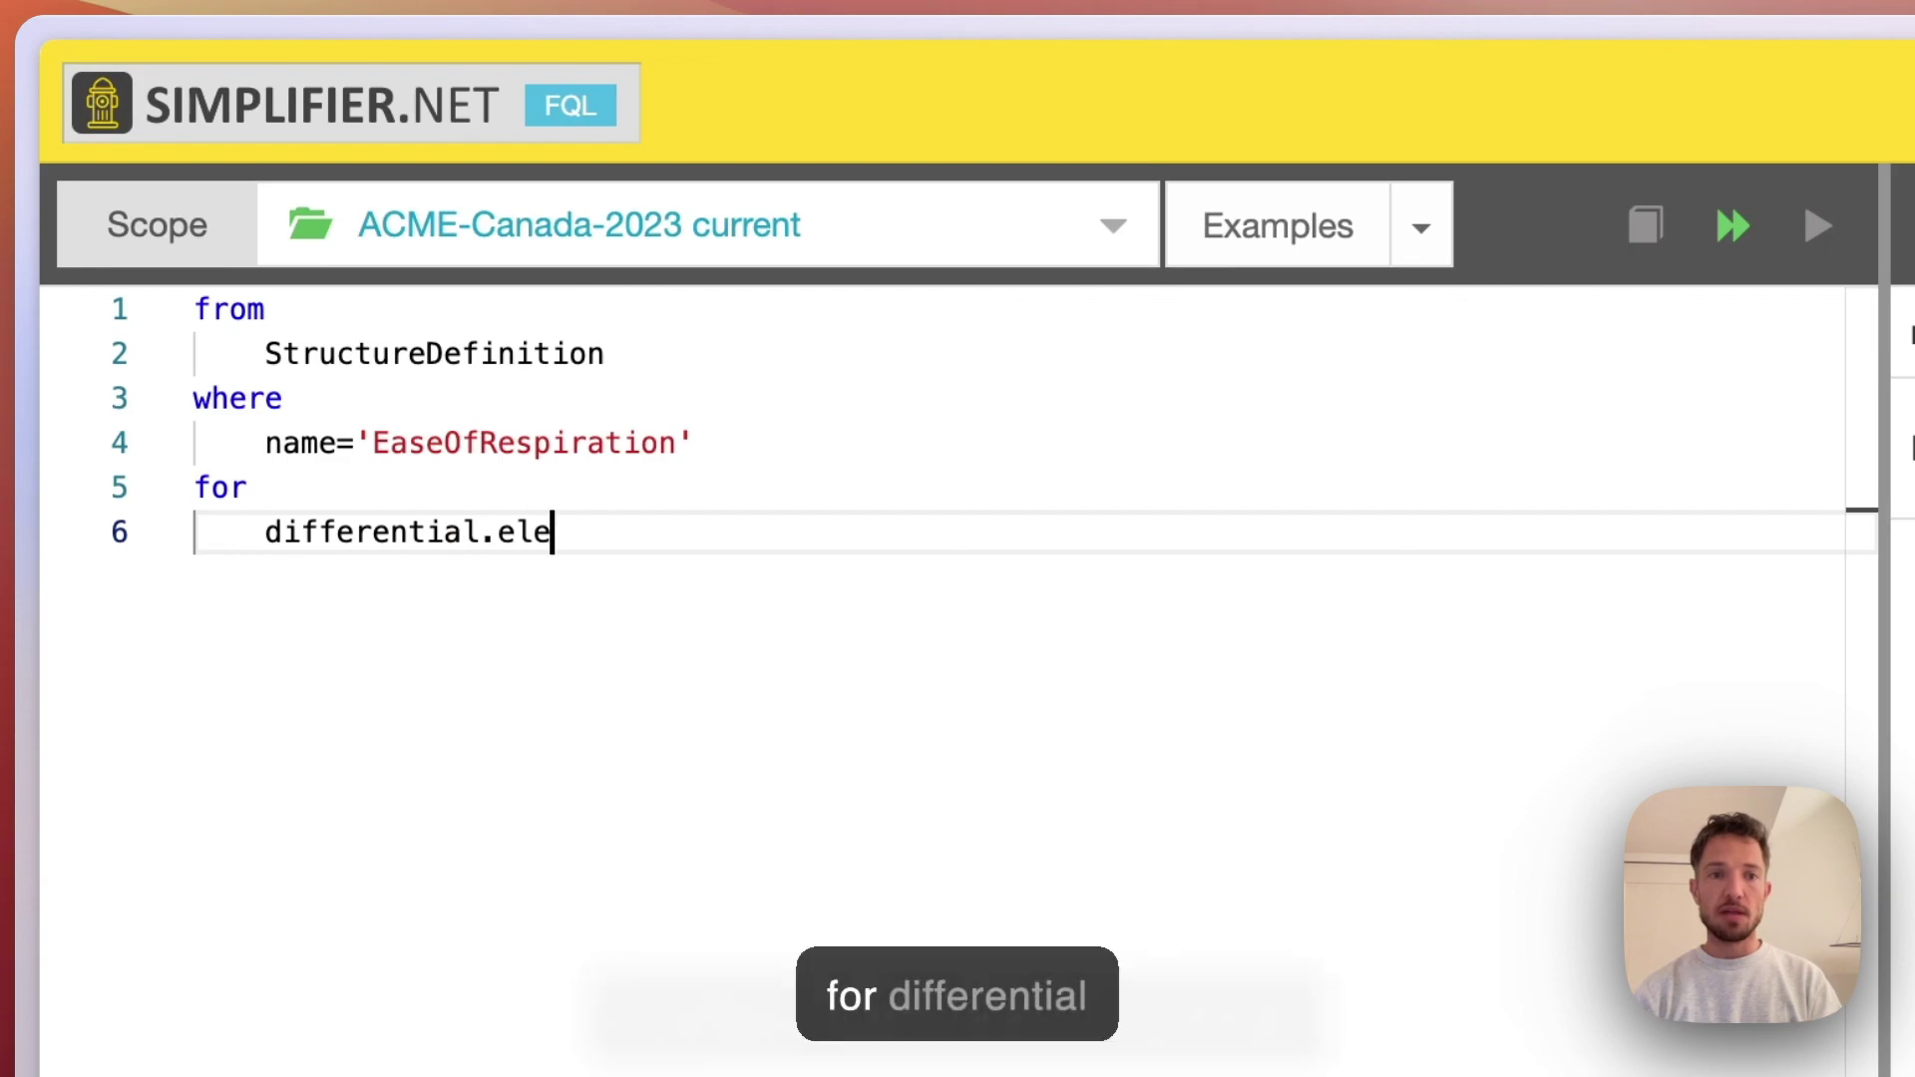
Add a select clause that returns path below the for clause
key(Return)
key(BackSpace)
text(slee)
key(BackSpace)
key(BackSpace)
key(BackSpace)
text(el)
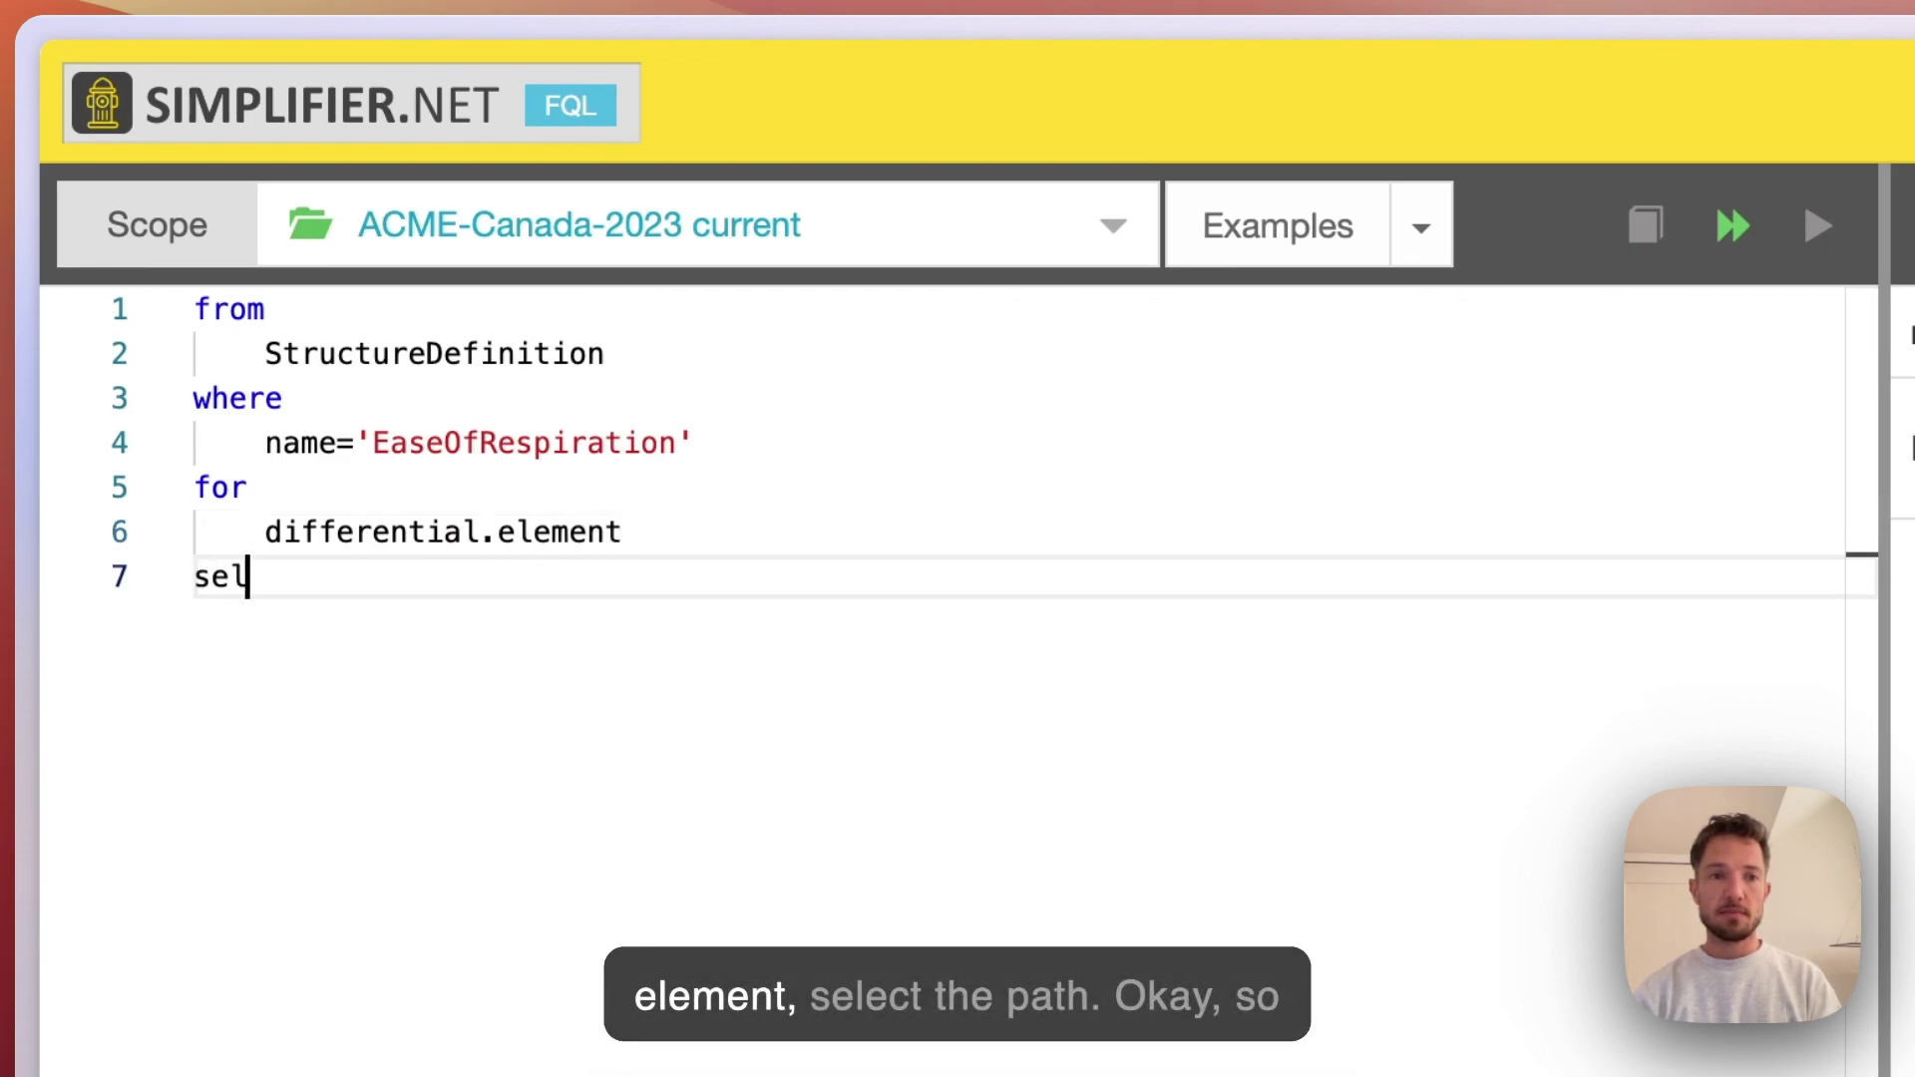
text(ect)
key(Return)
key(Tab)
text(path)
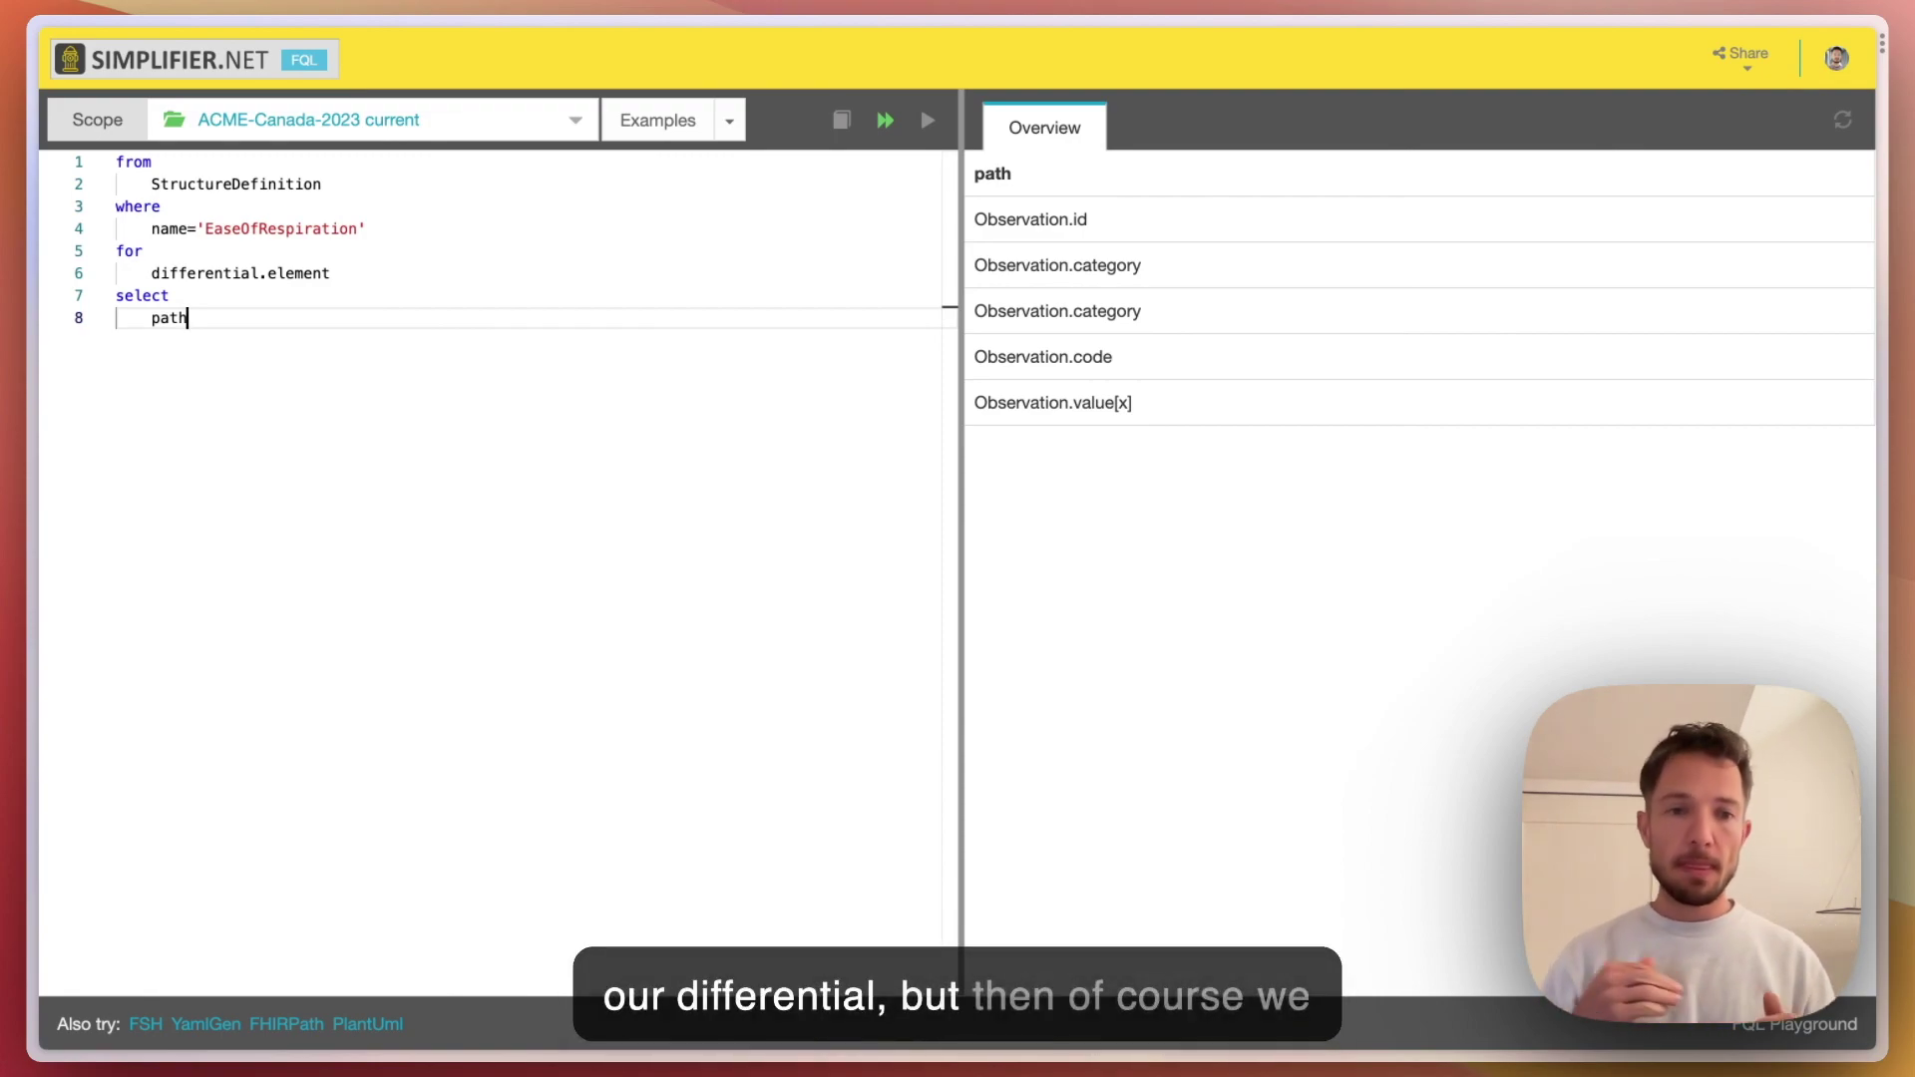
Add binding.strength as a second column after path in the query's select clause
text(,)
key(Return)
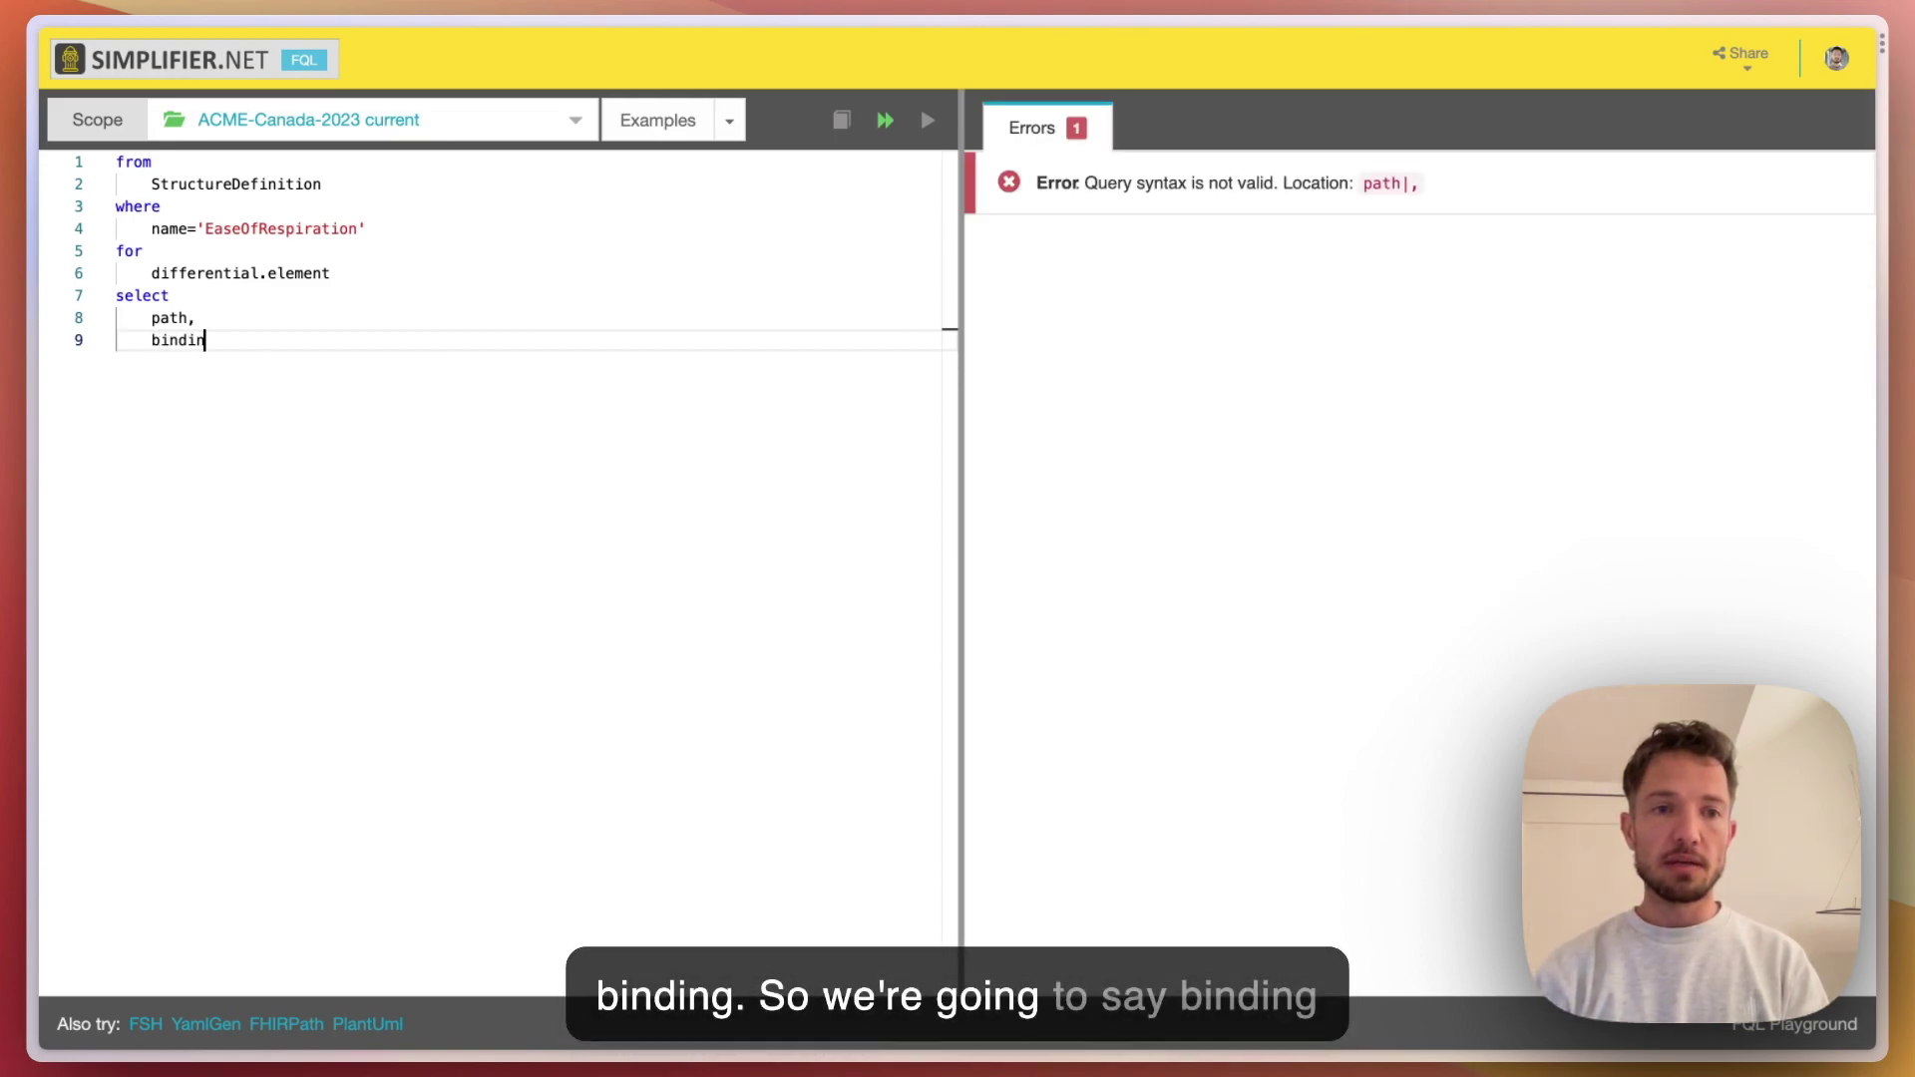
text(binding.sty)
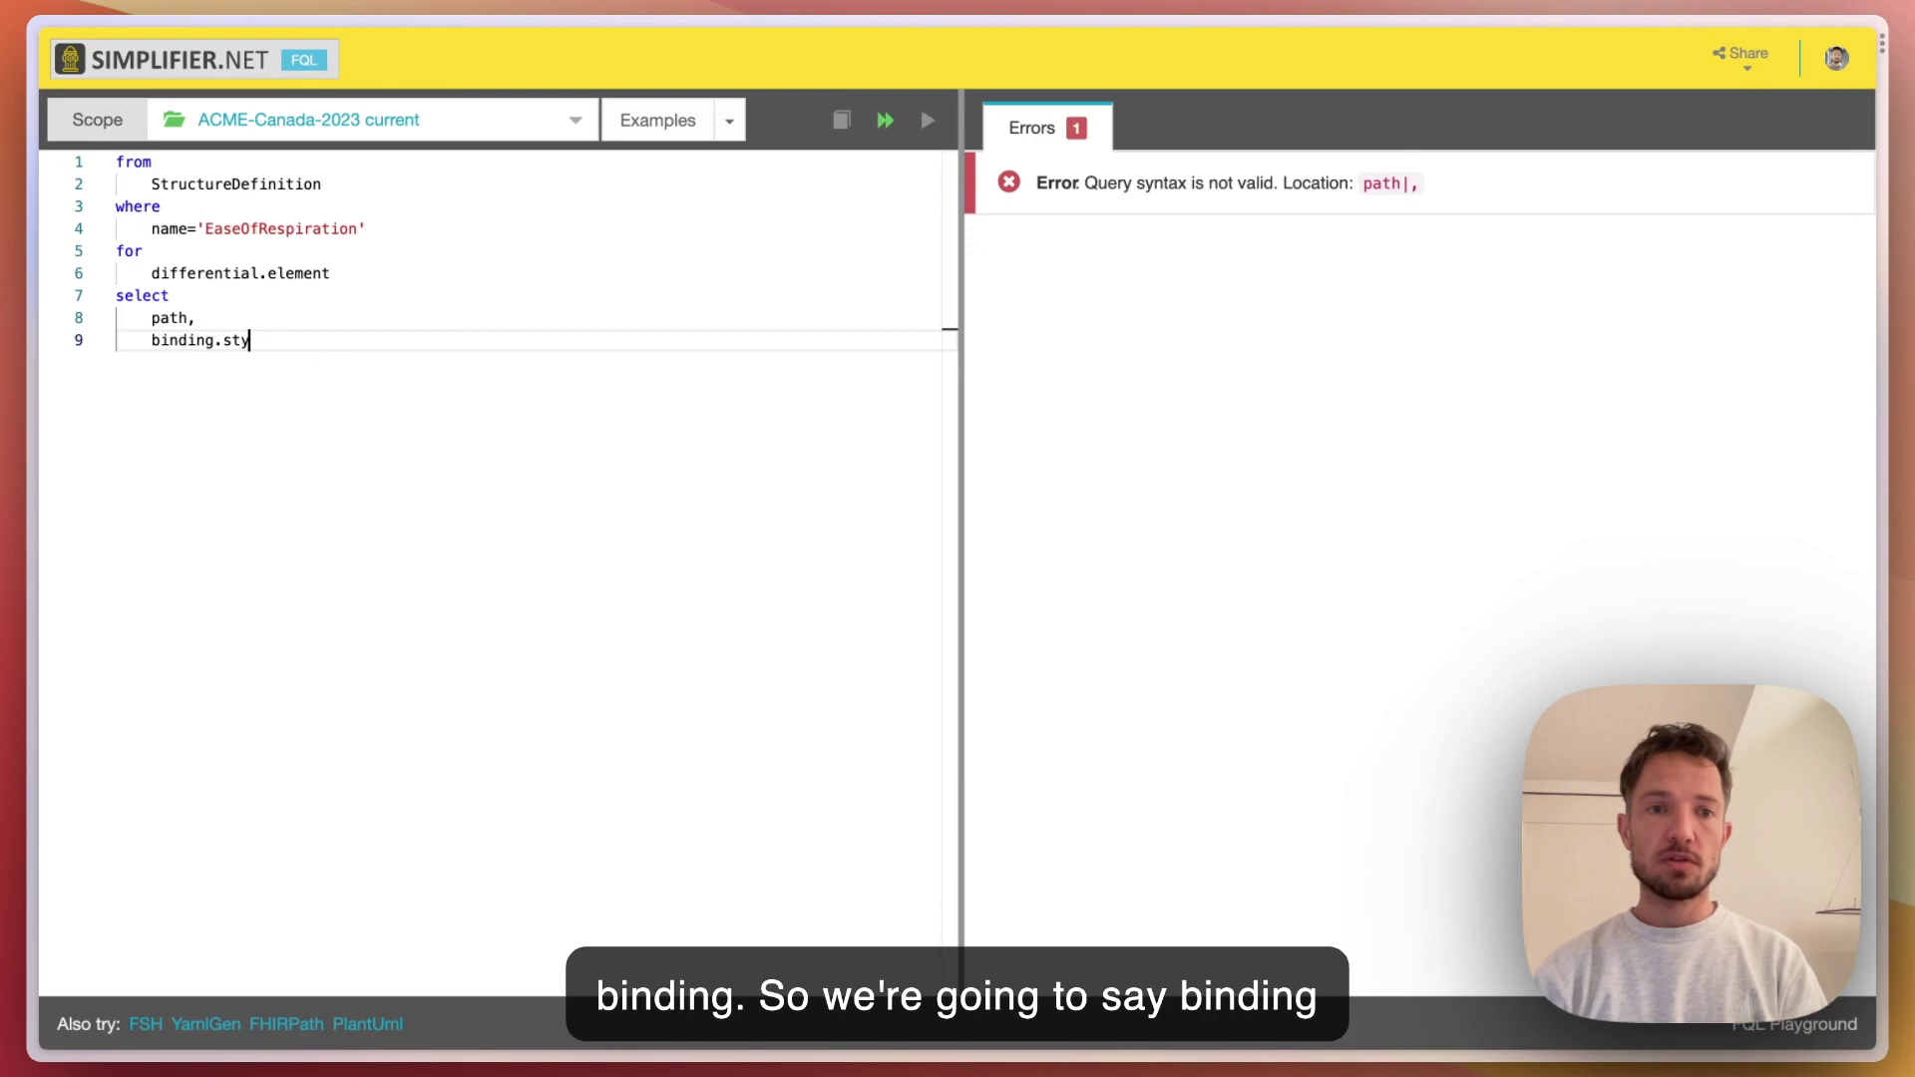
text(engh)
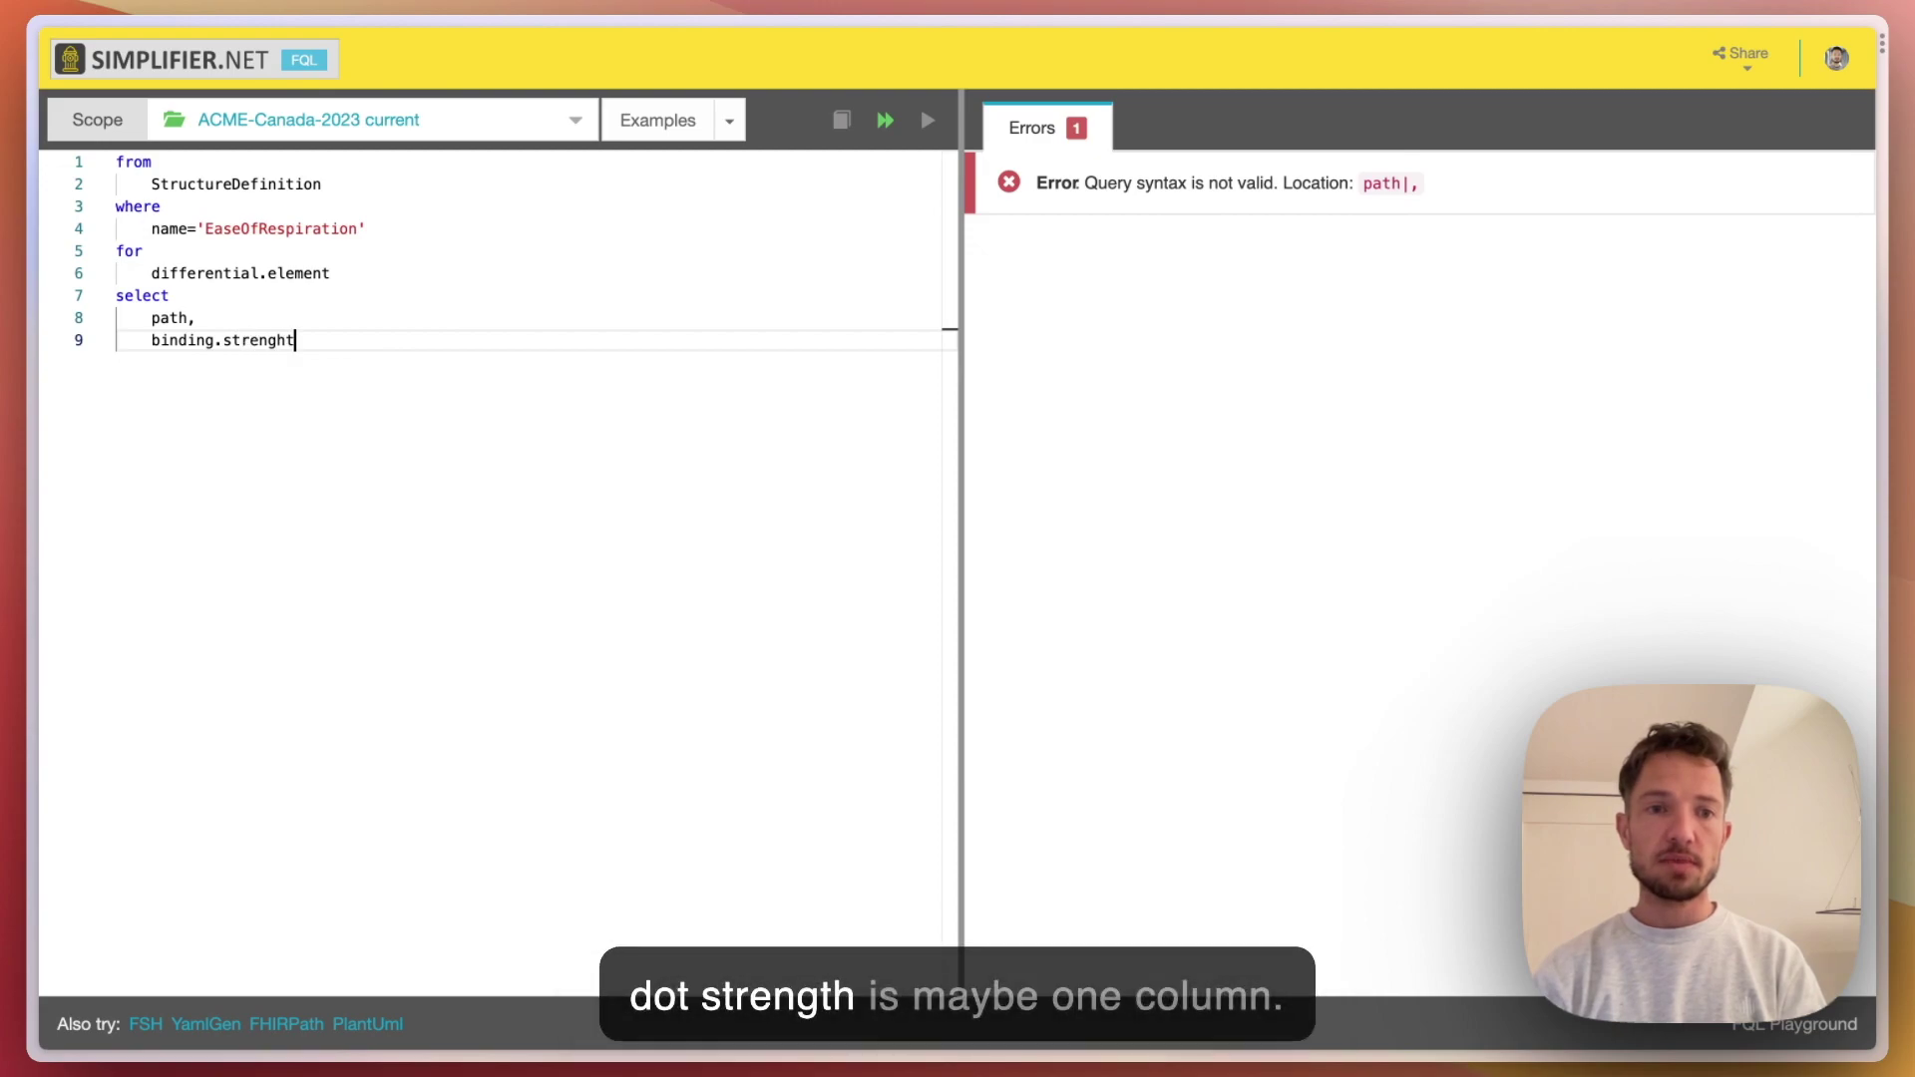
key(BackSpace)
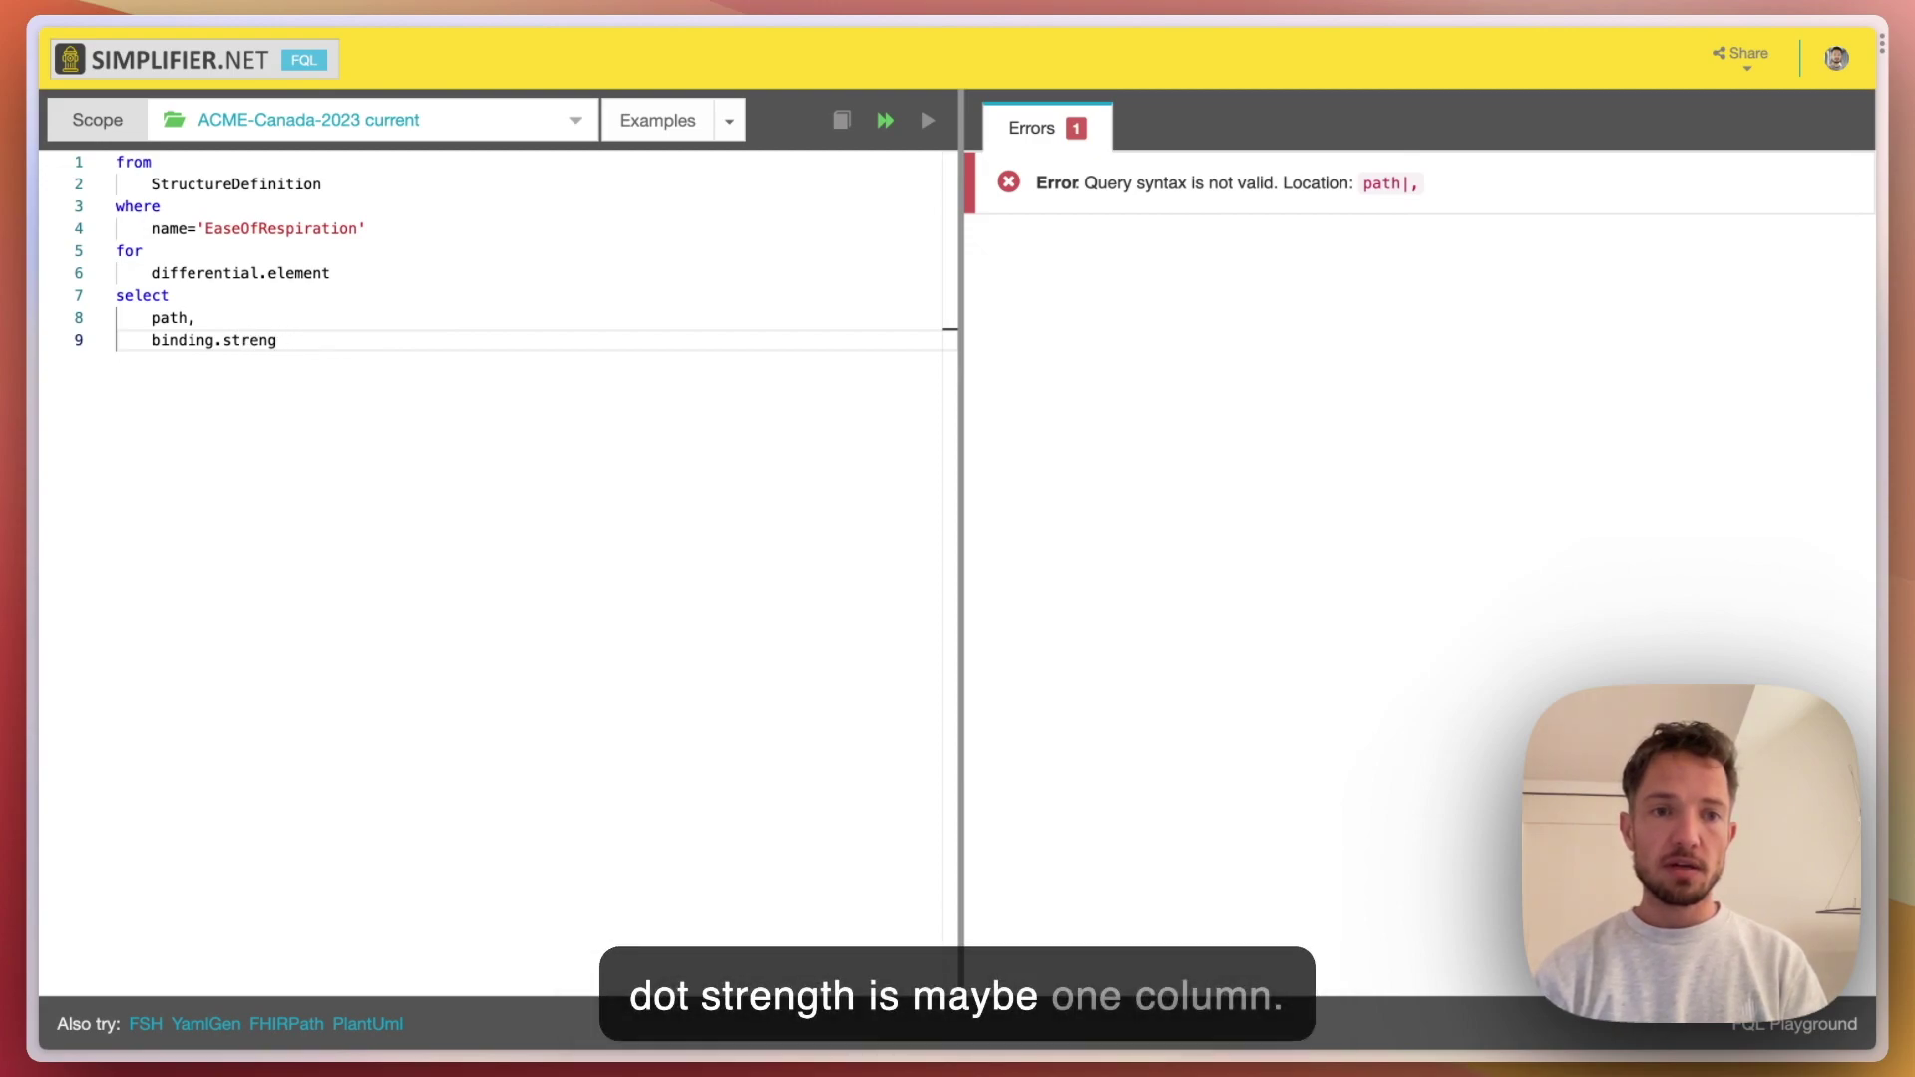
key(BackSpace)
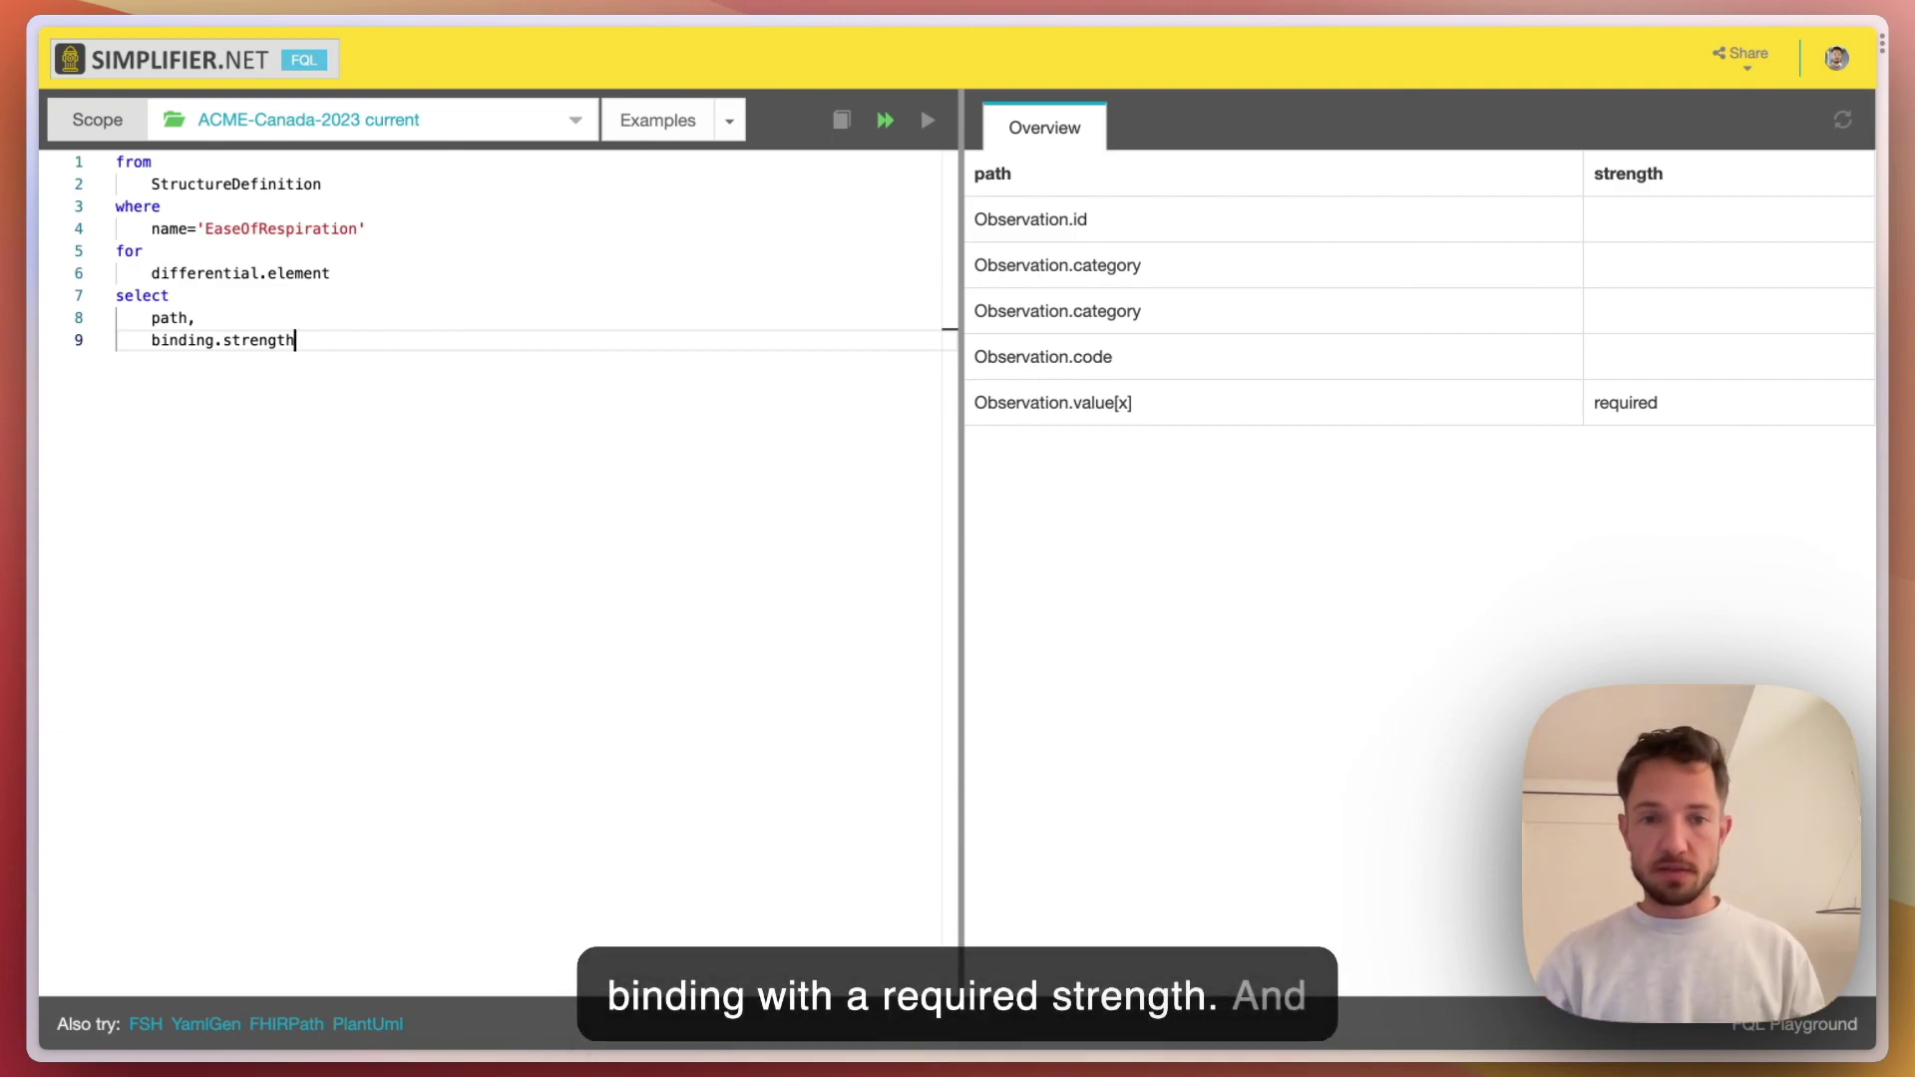
Add binding.valueSet as a third column in the query's select clause
text(,)
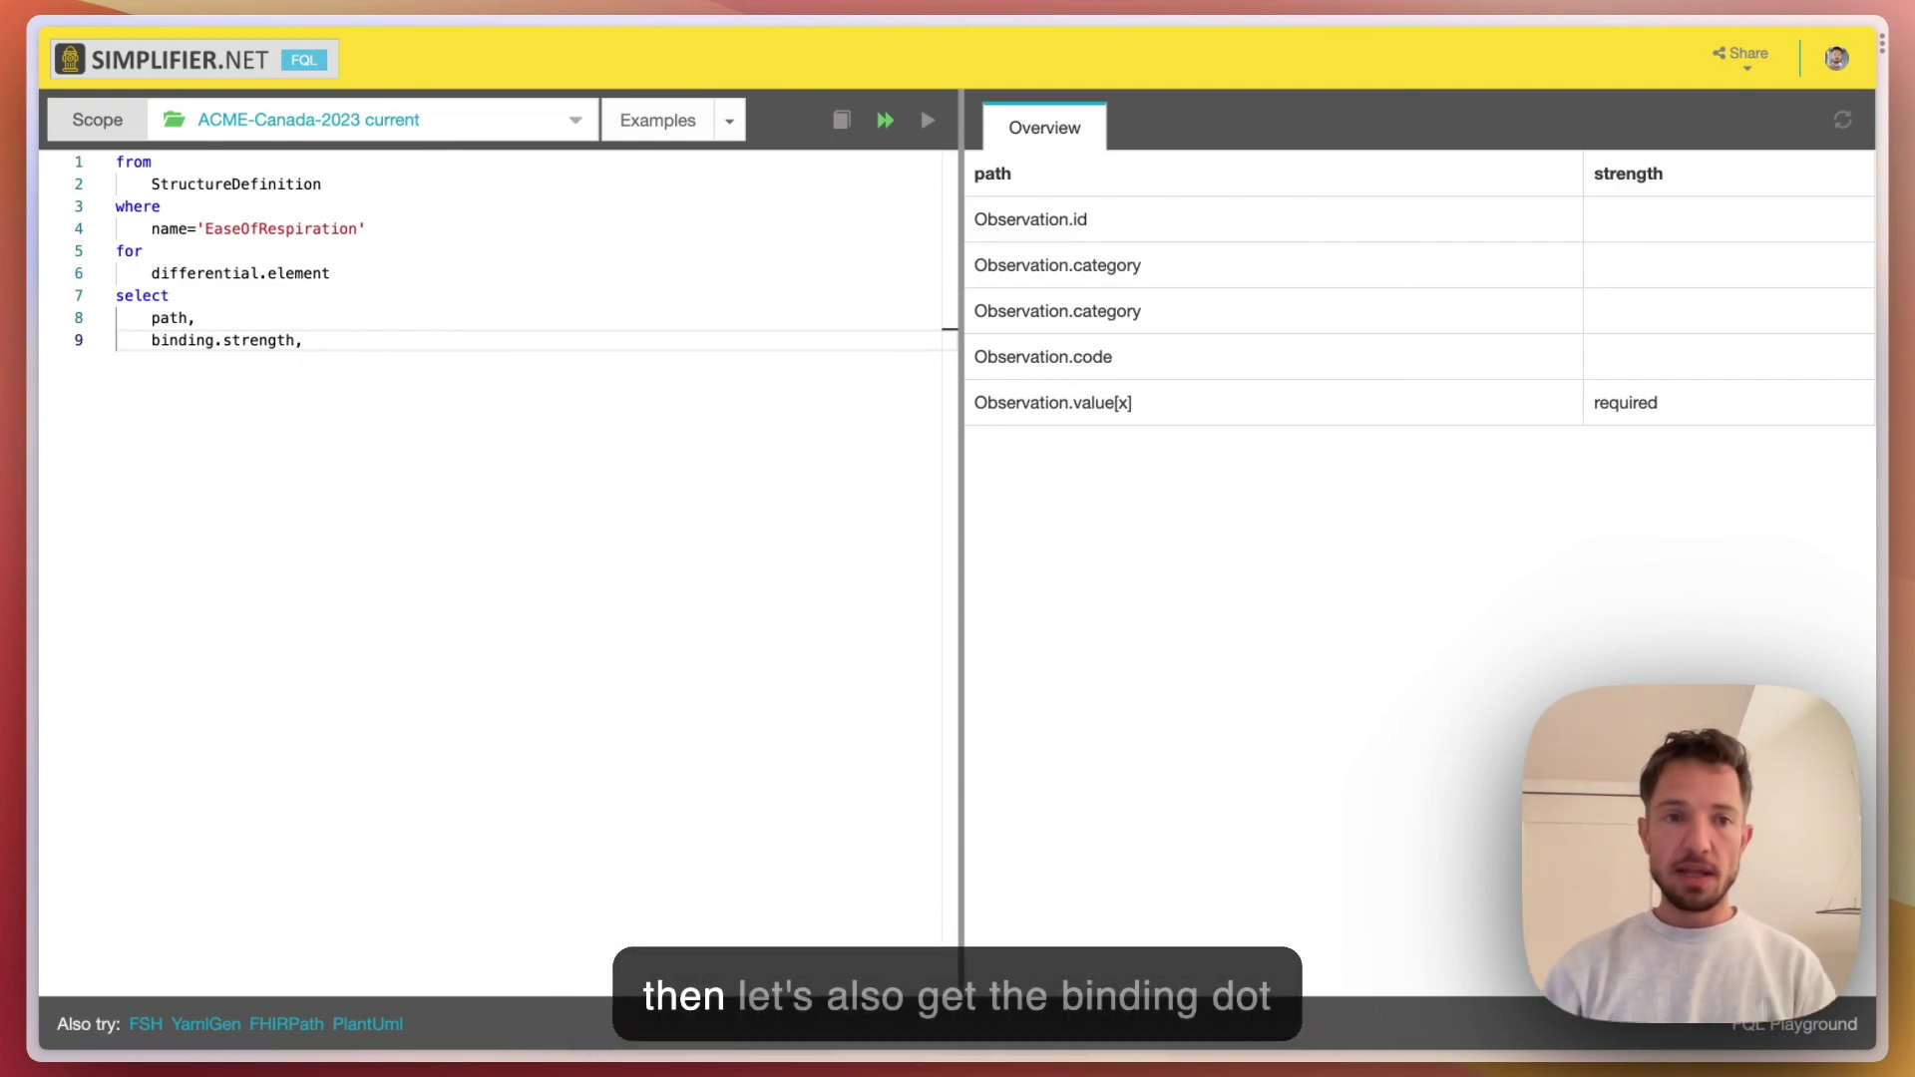
key(Return)
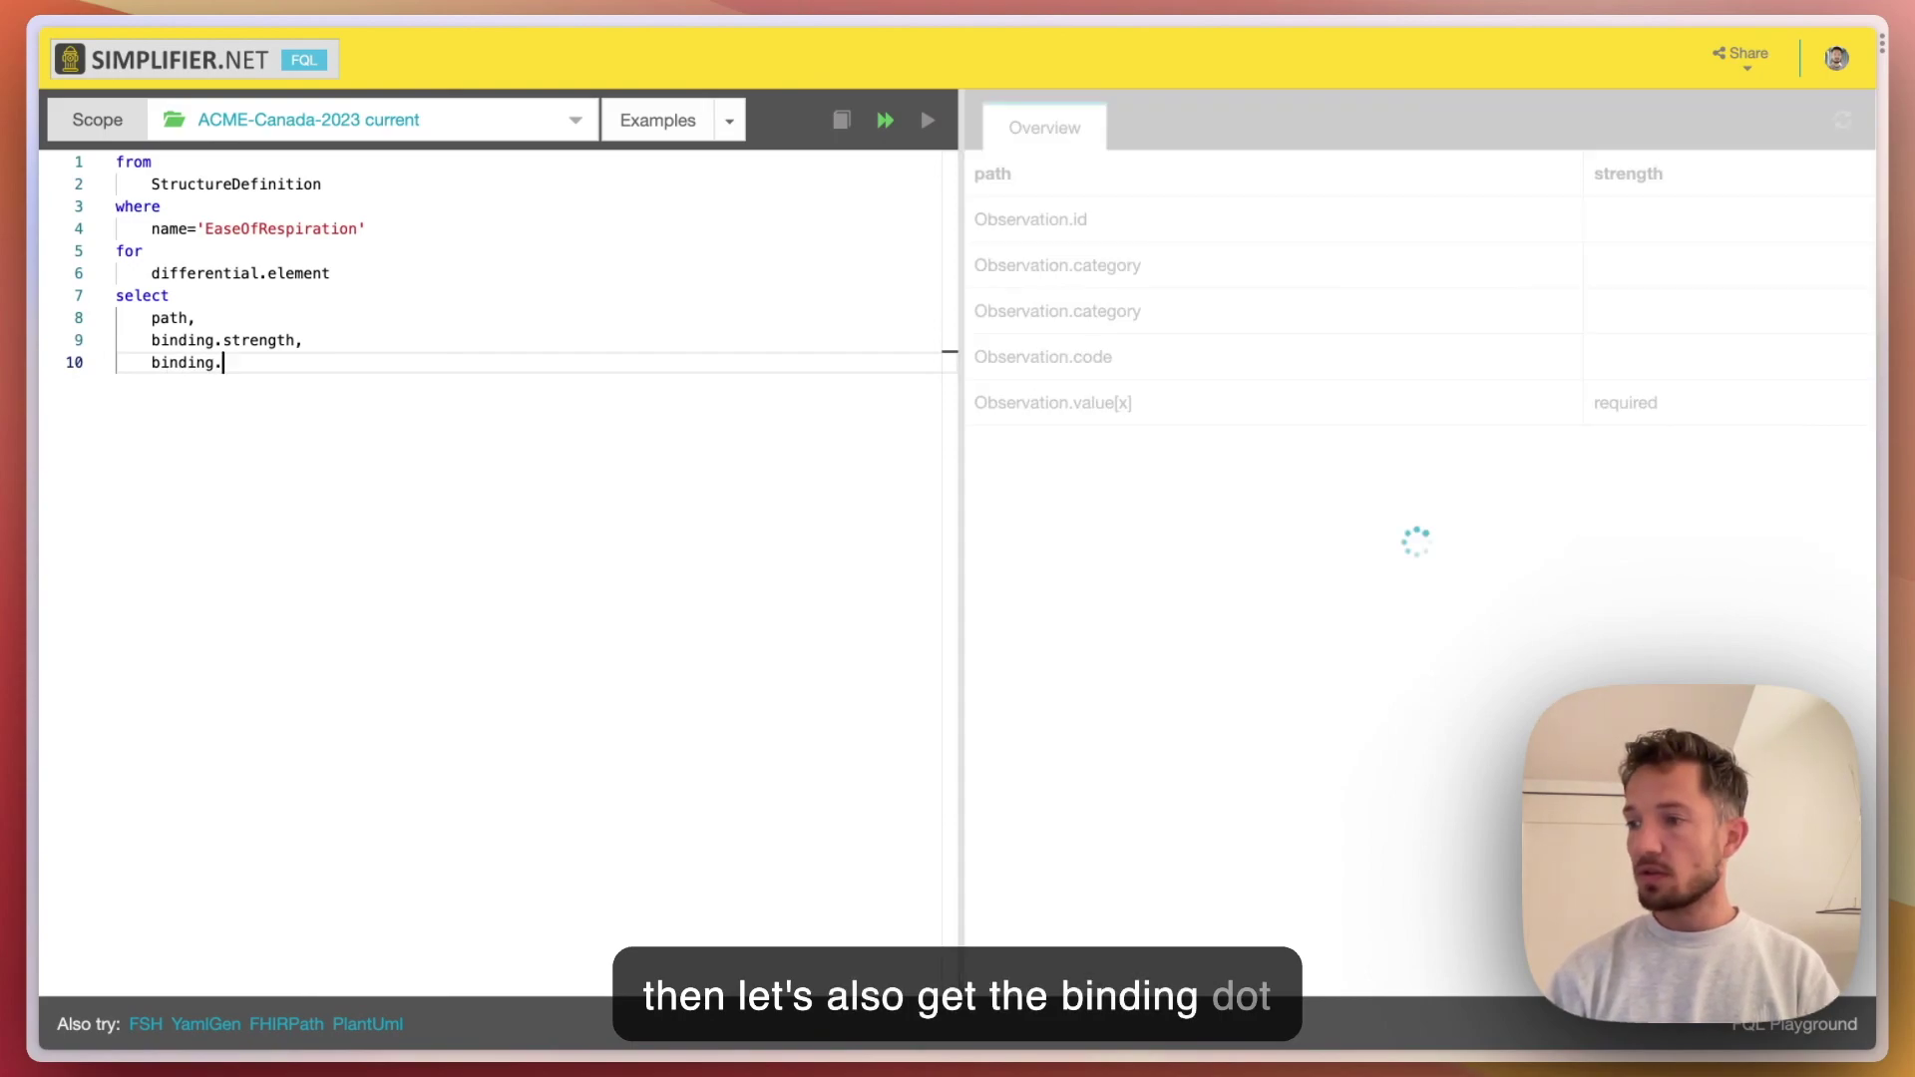
text(valueSet)
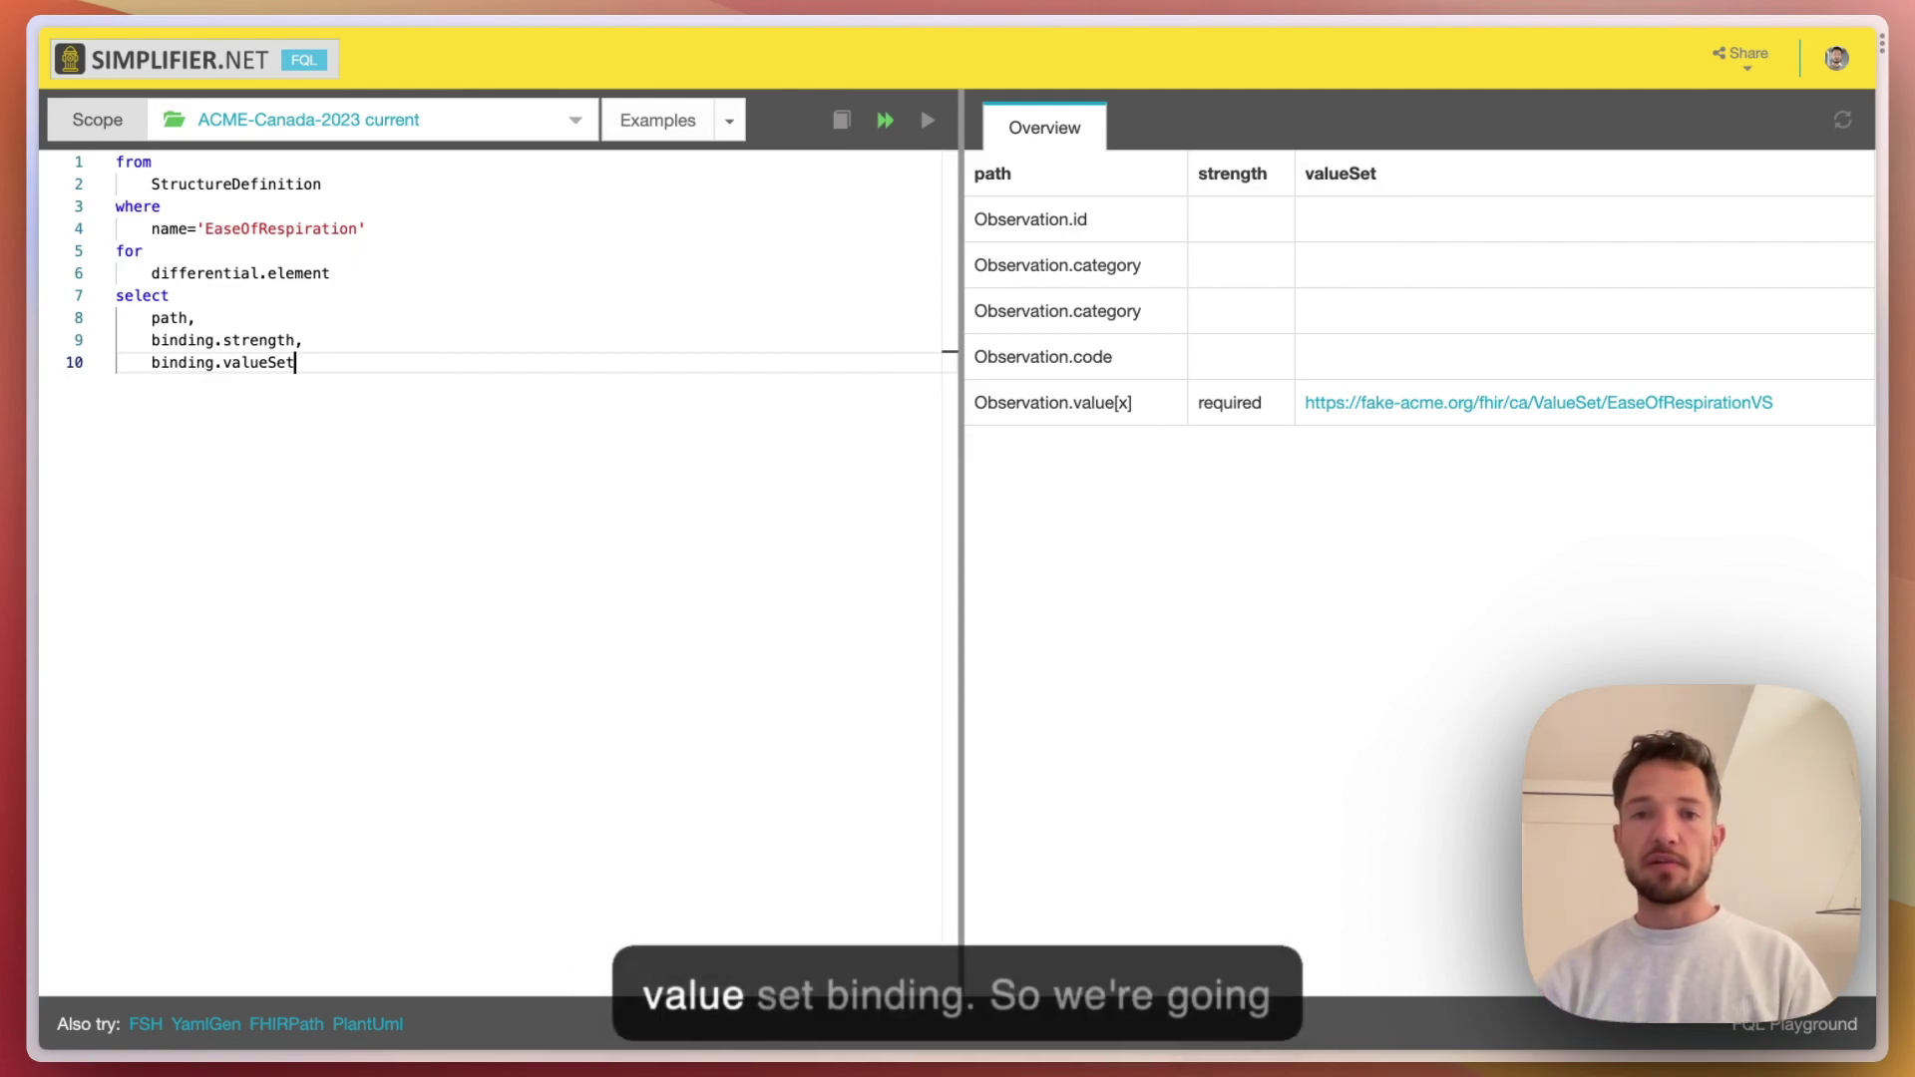
Filter the for clause's differential.element with .where(binding.strength.exists())
key(Up)
key(Up)
key(Up)
key(Up)
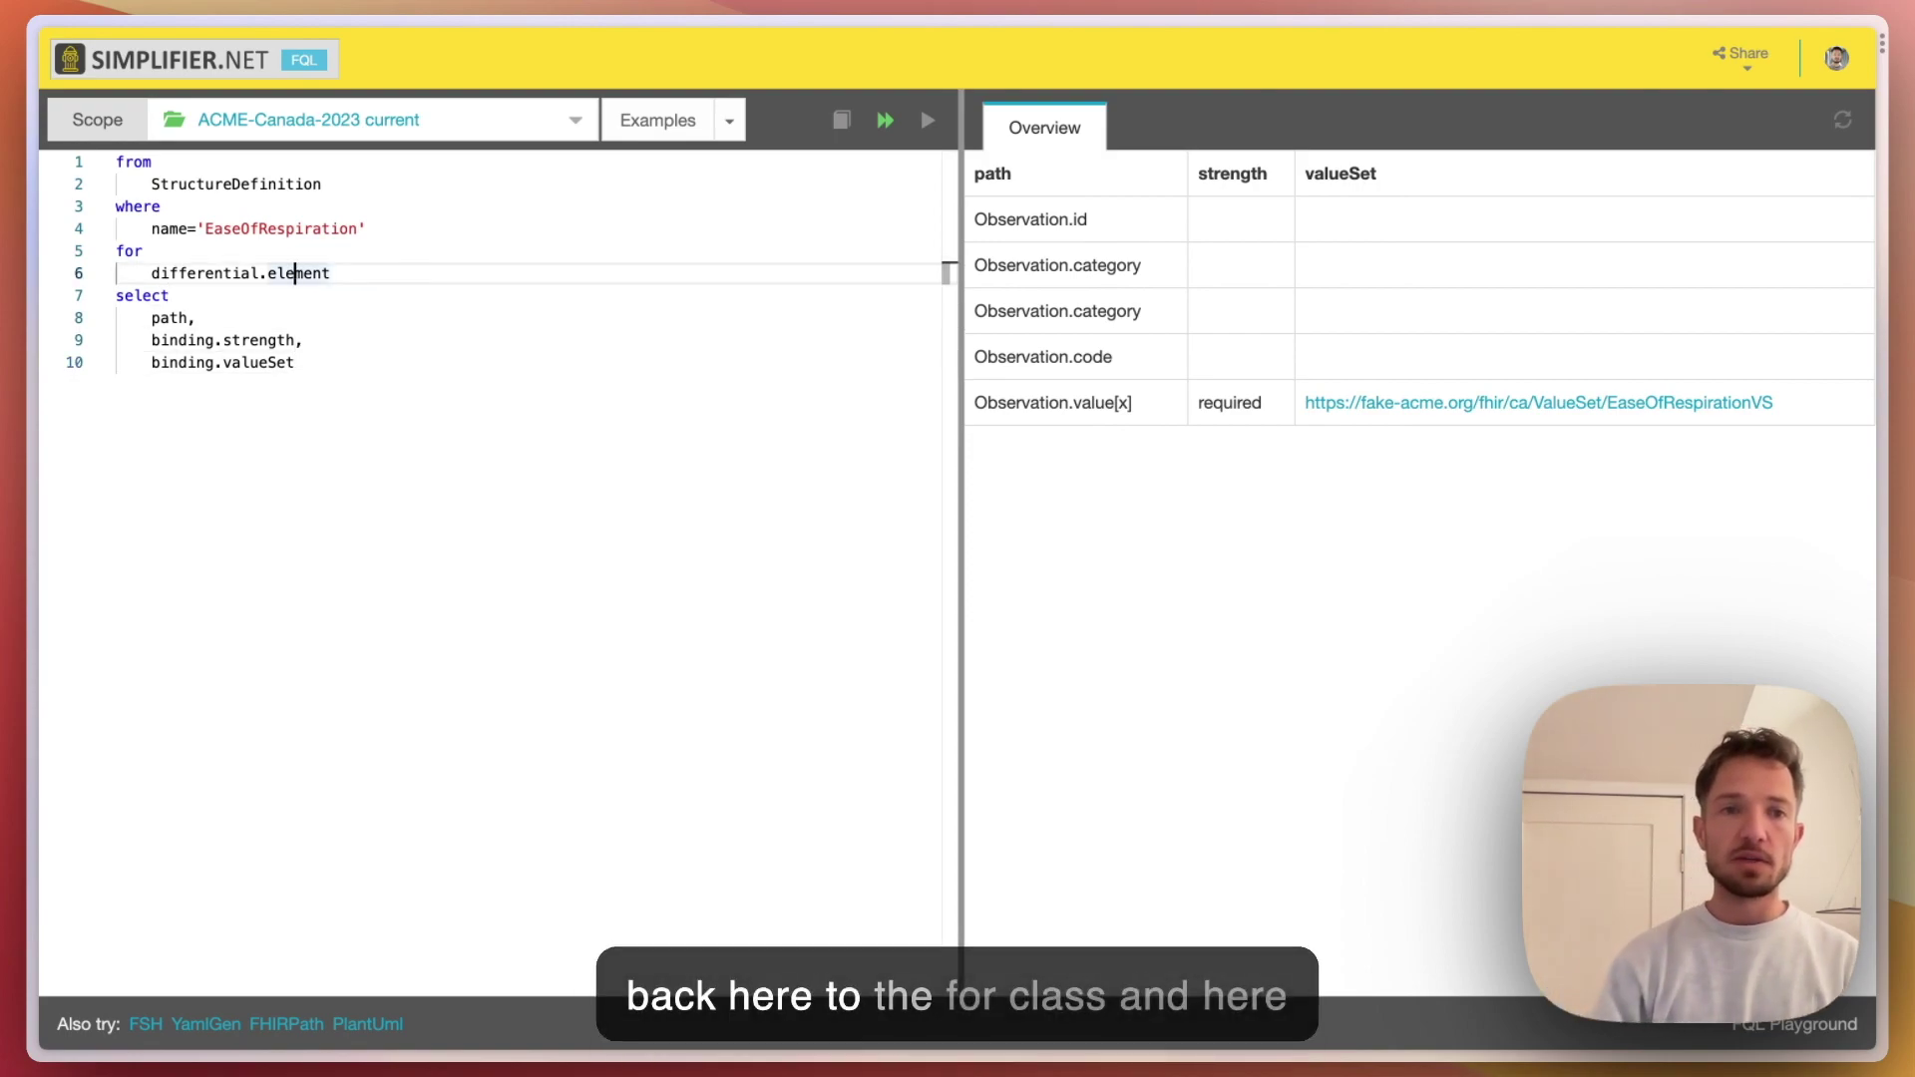
key(alt+Right)
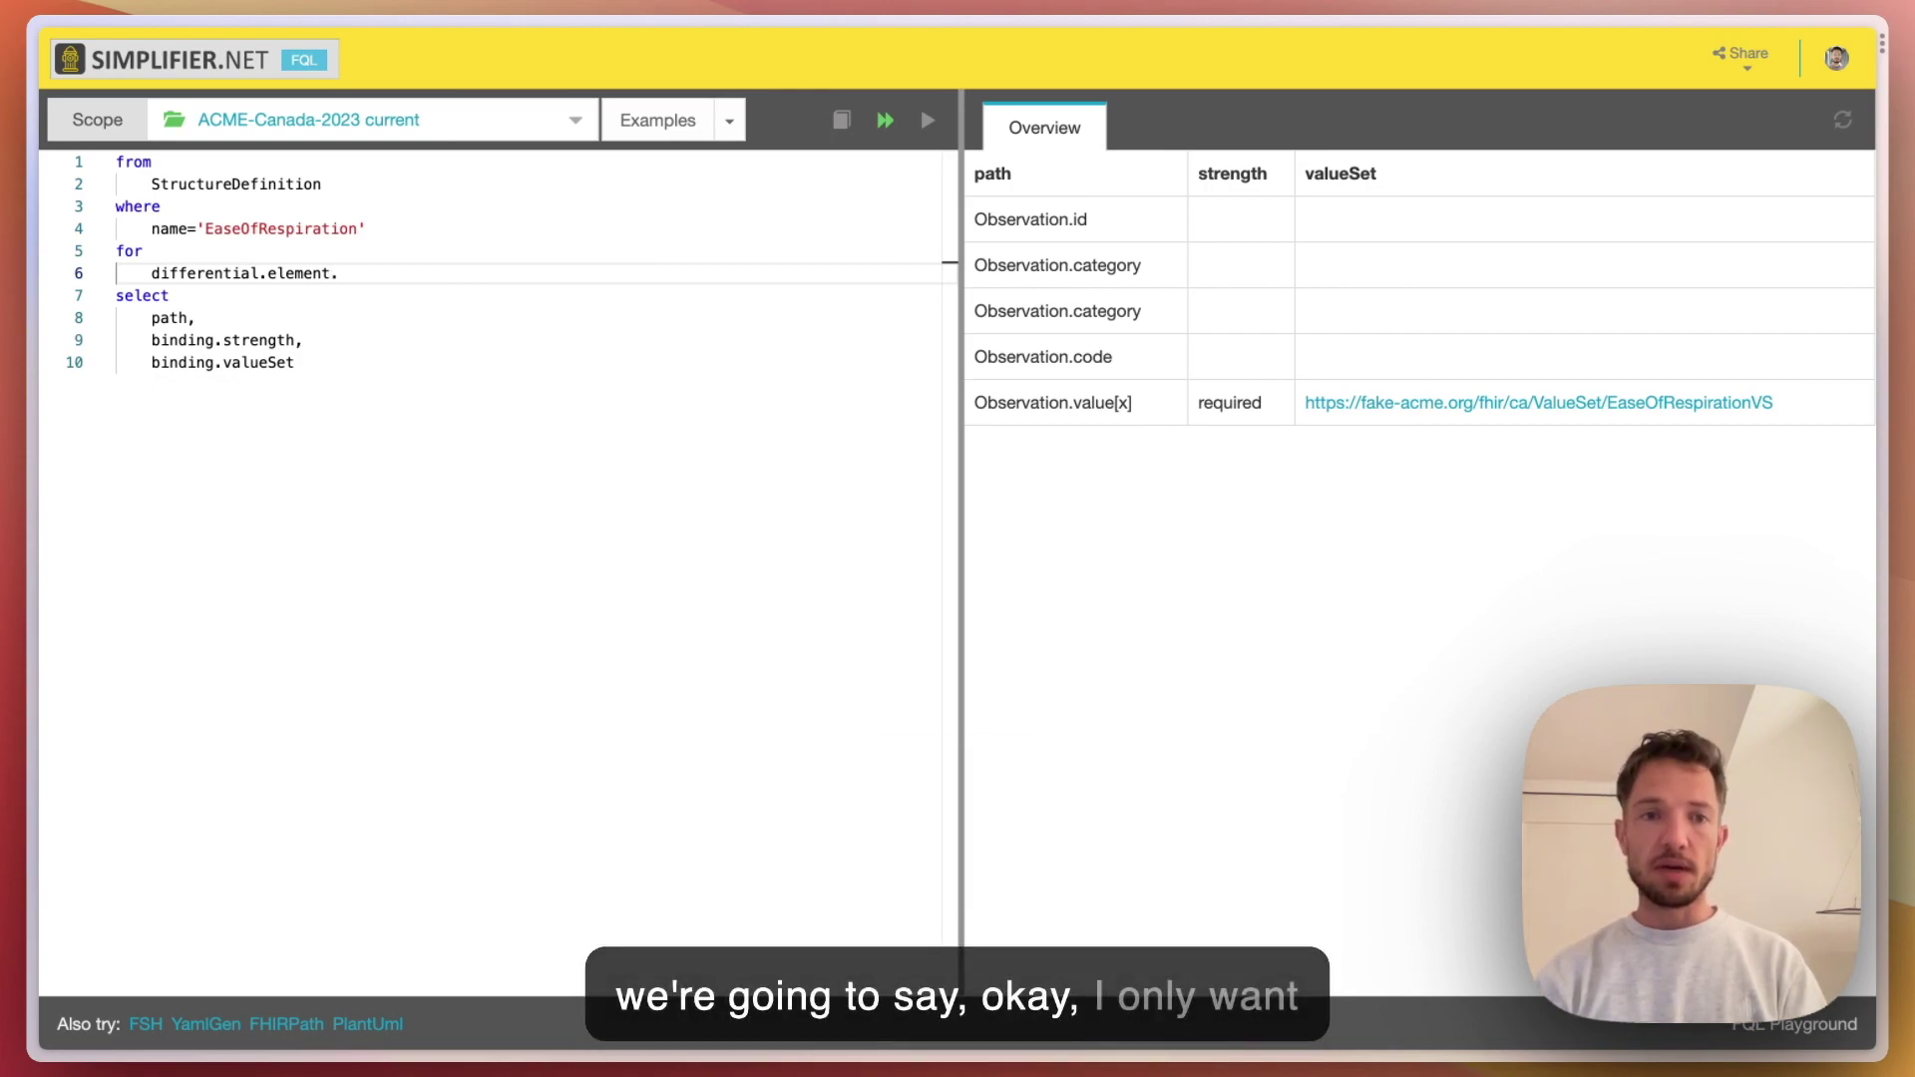
text(where())
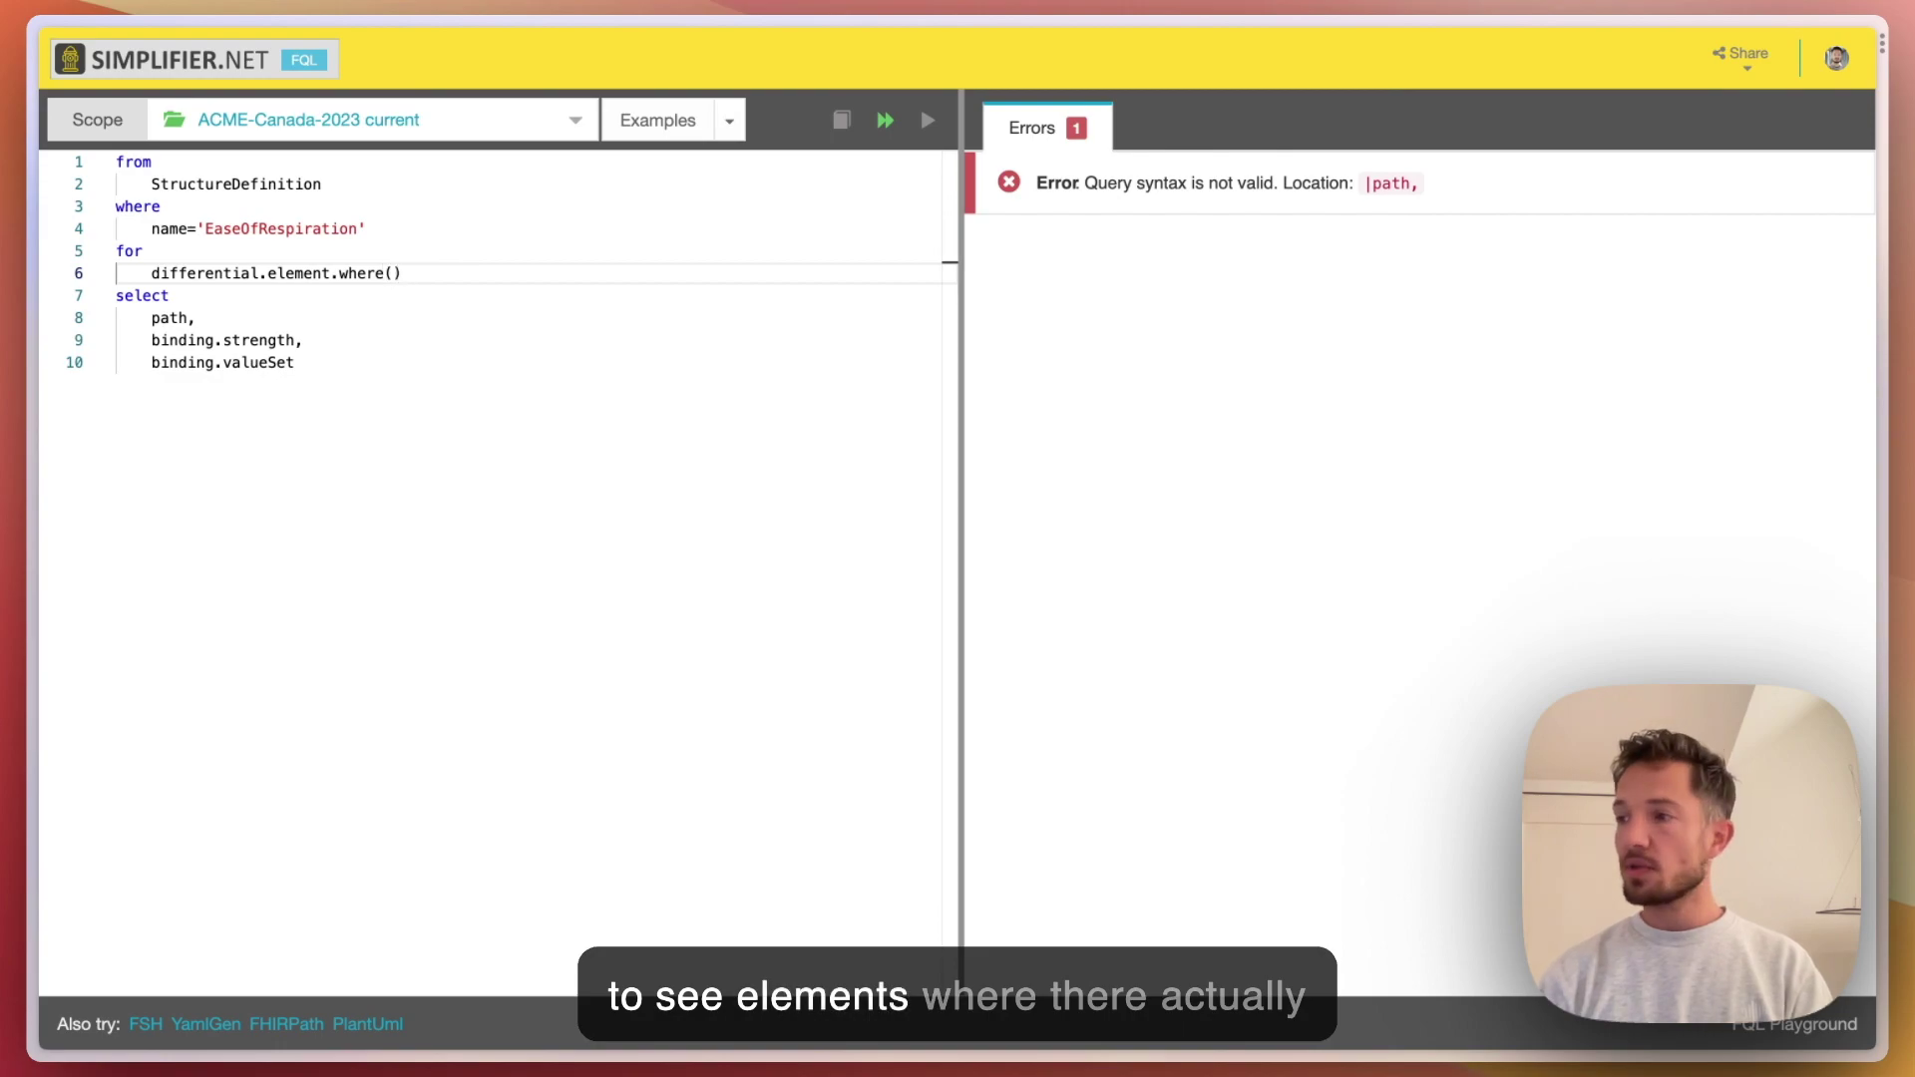
key(Left)
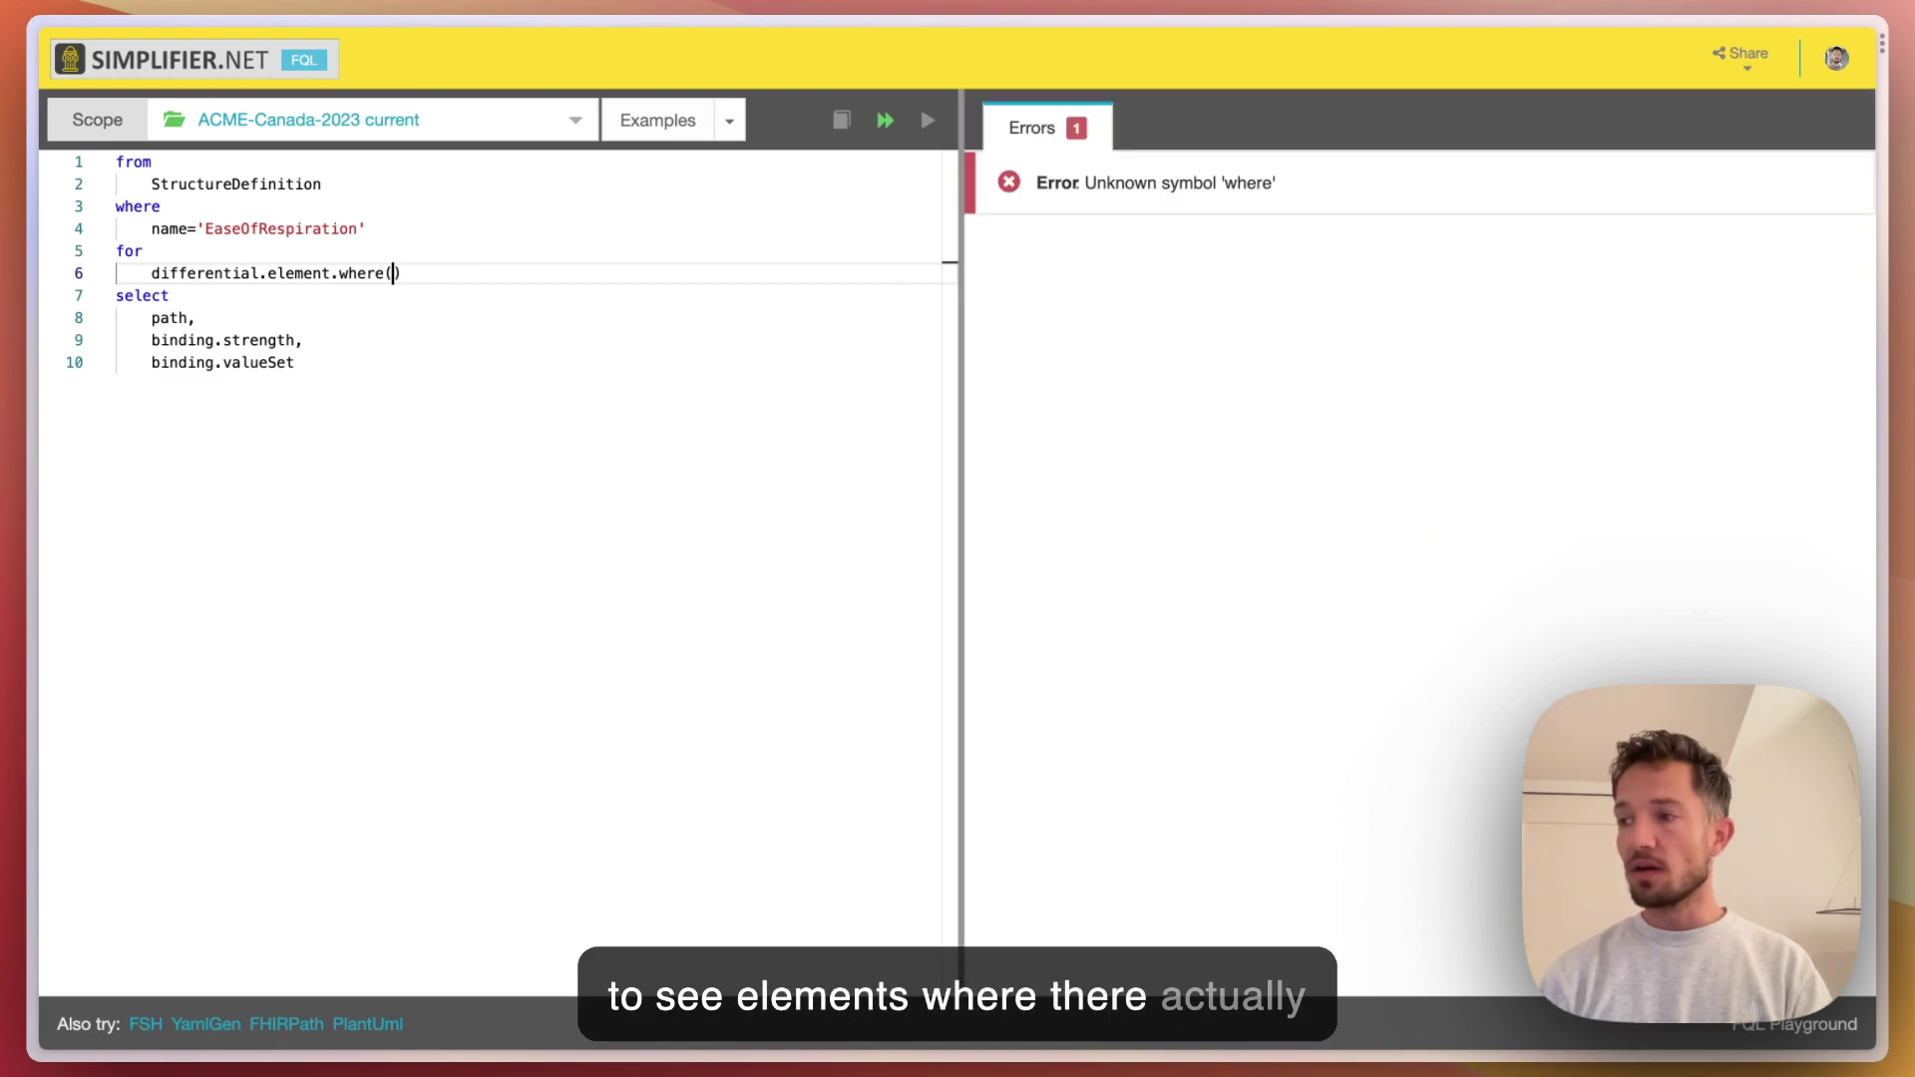
text(b)
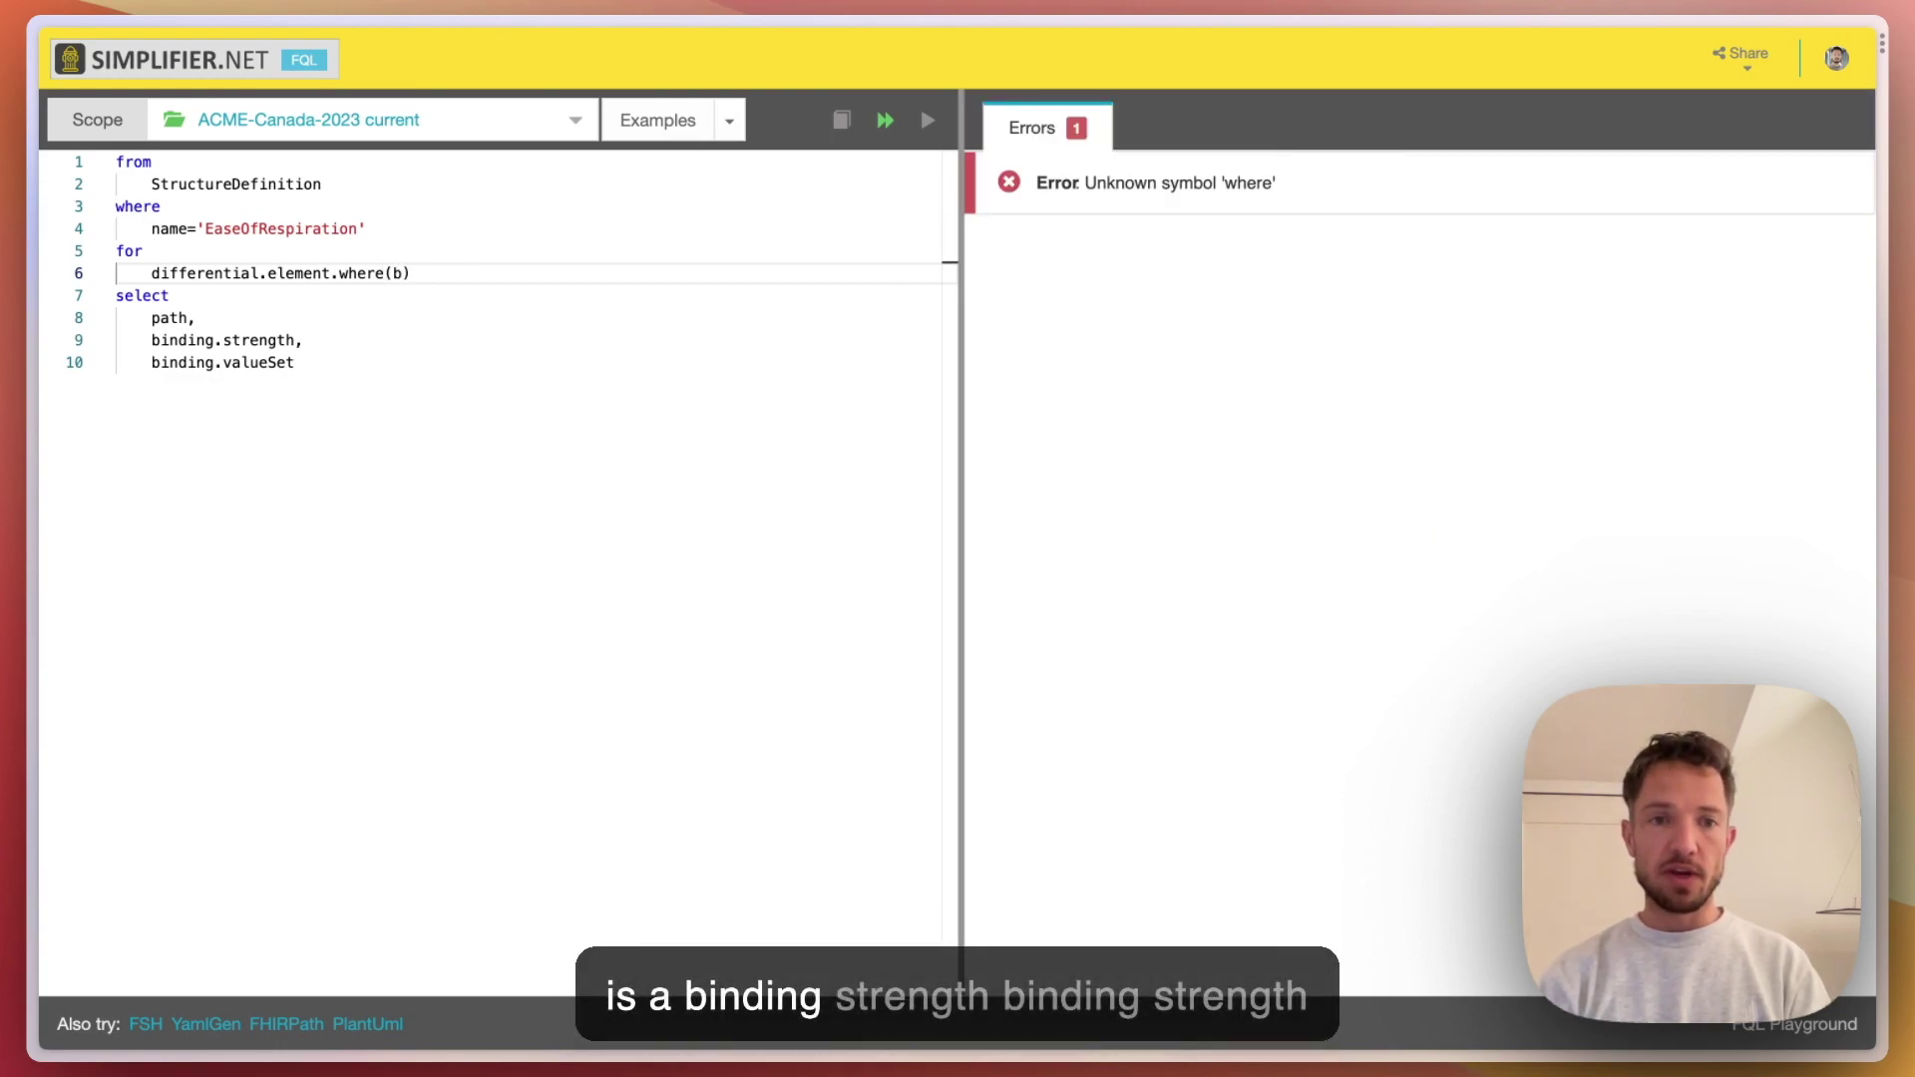
text(inding.strenght)
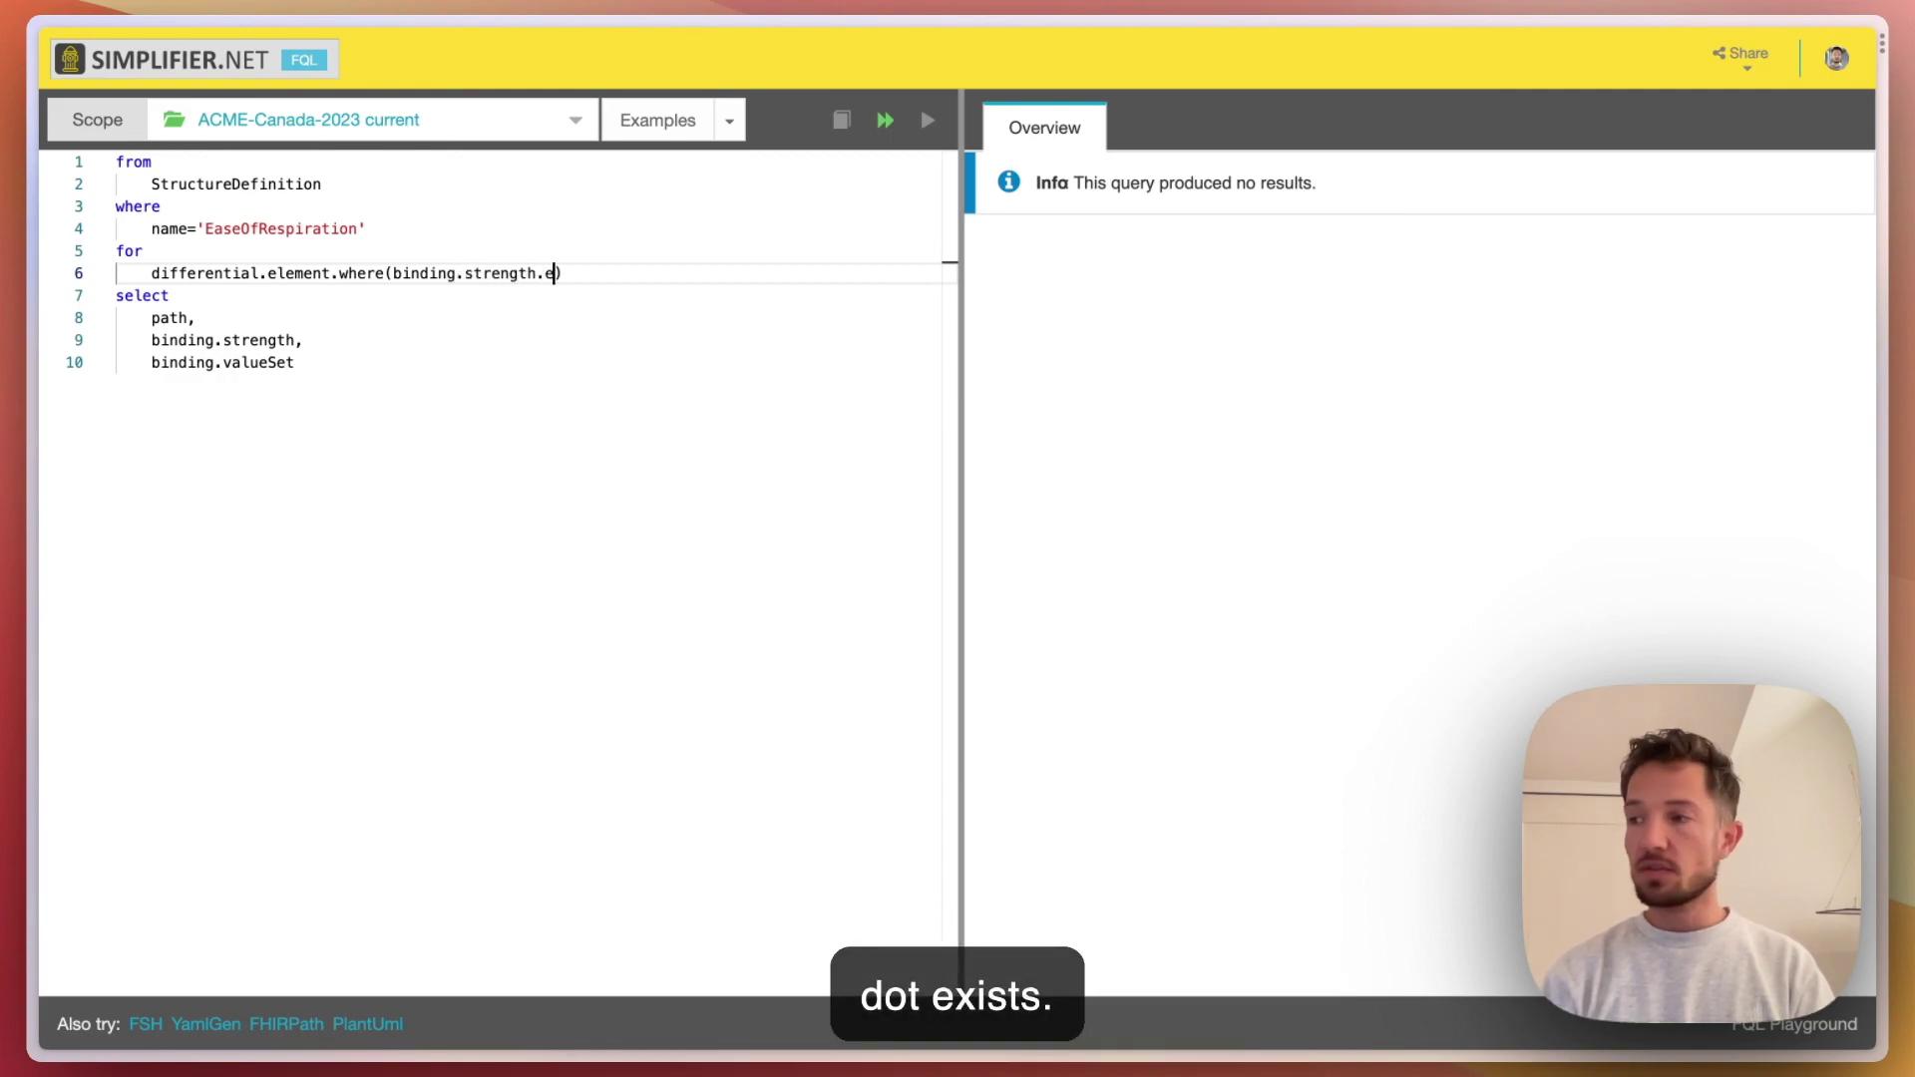
text(ts()
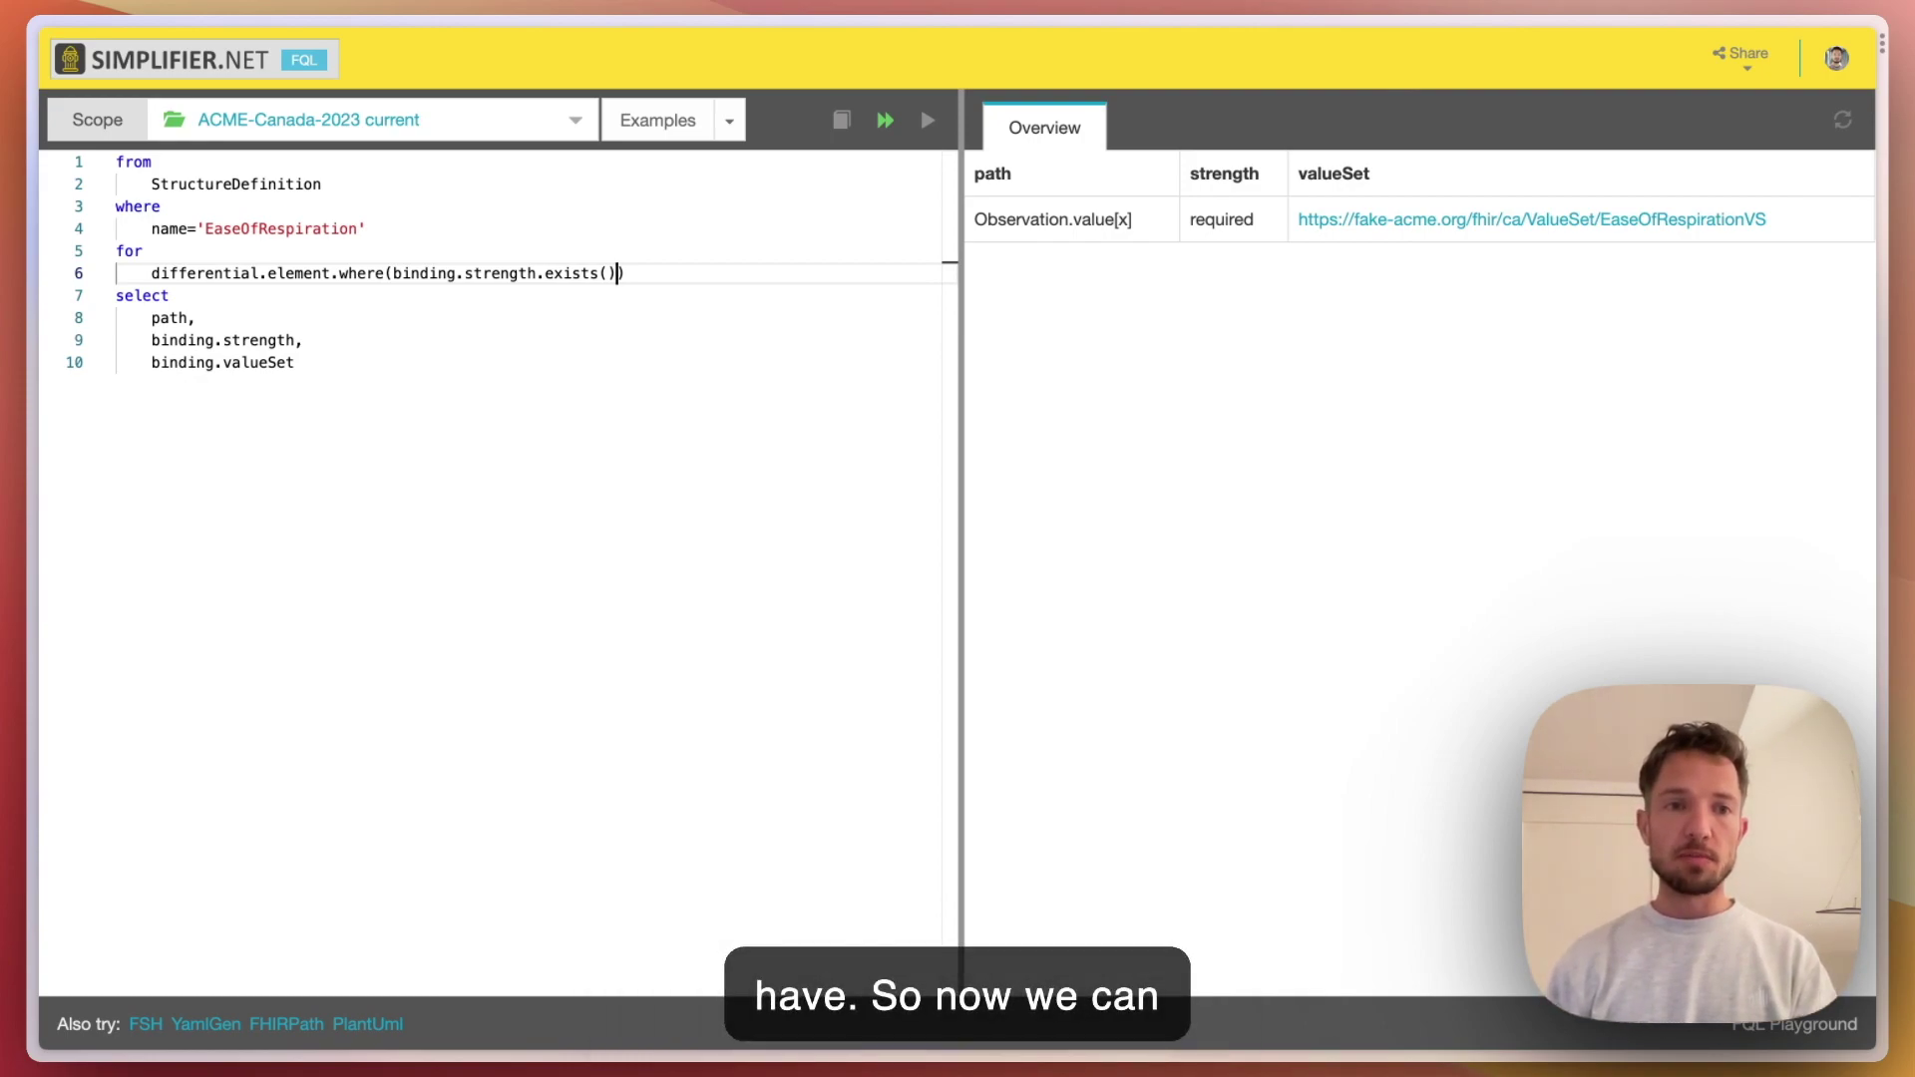
Copy the whole query and add a "### Terminology" heading at the end of the Ease of Respiration profile page in the Implementation Guide Editor
key(super+a)
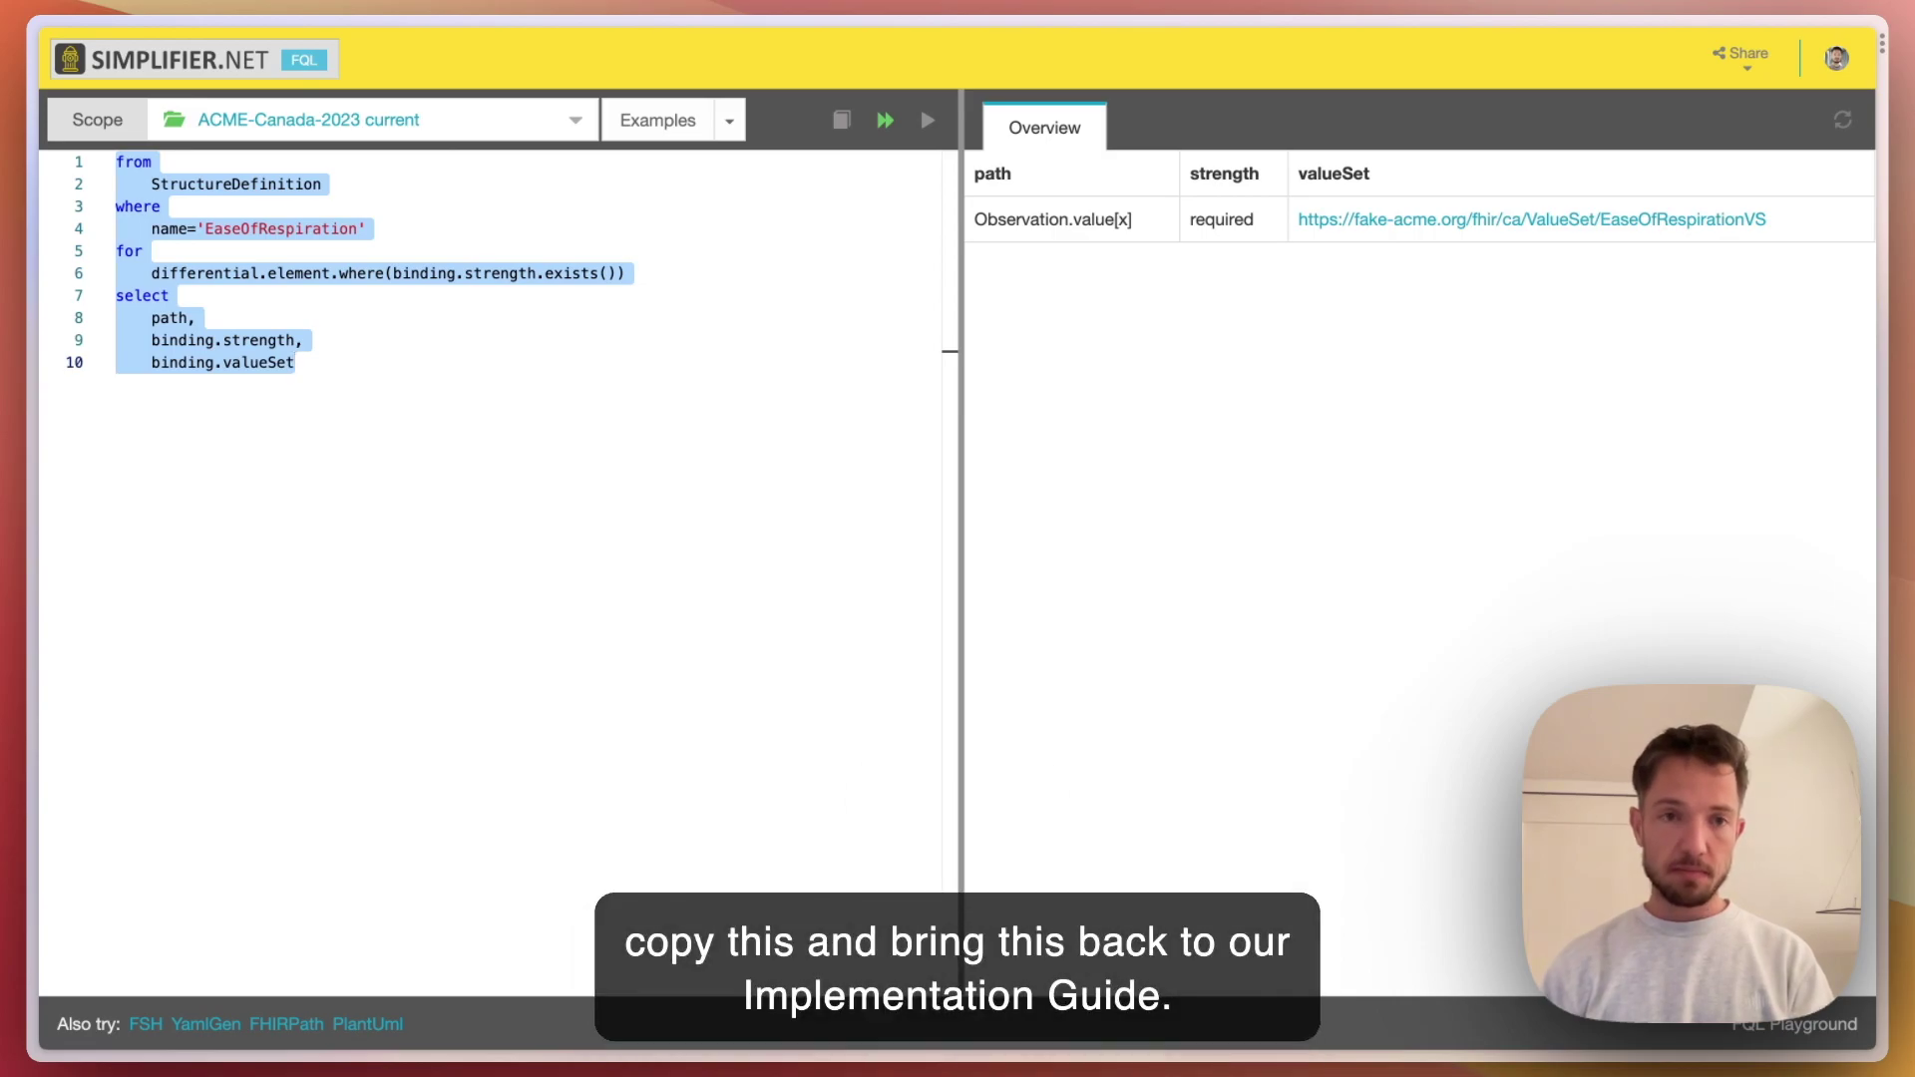
key(super+c)
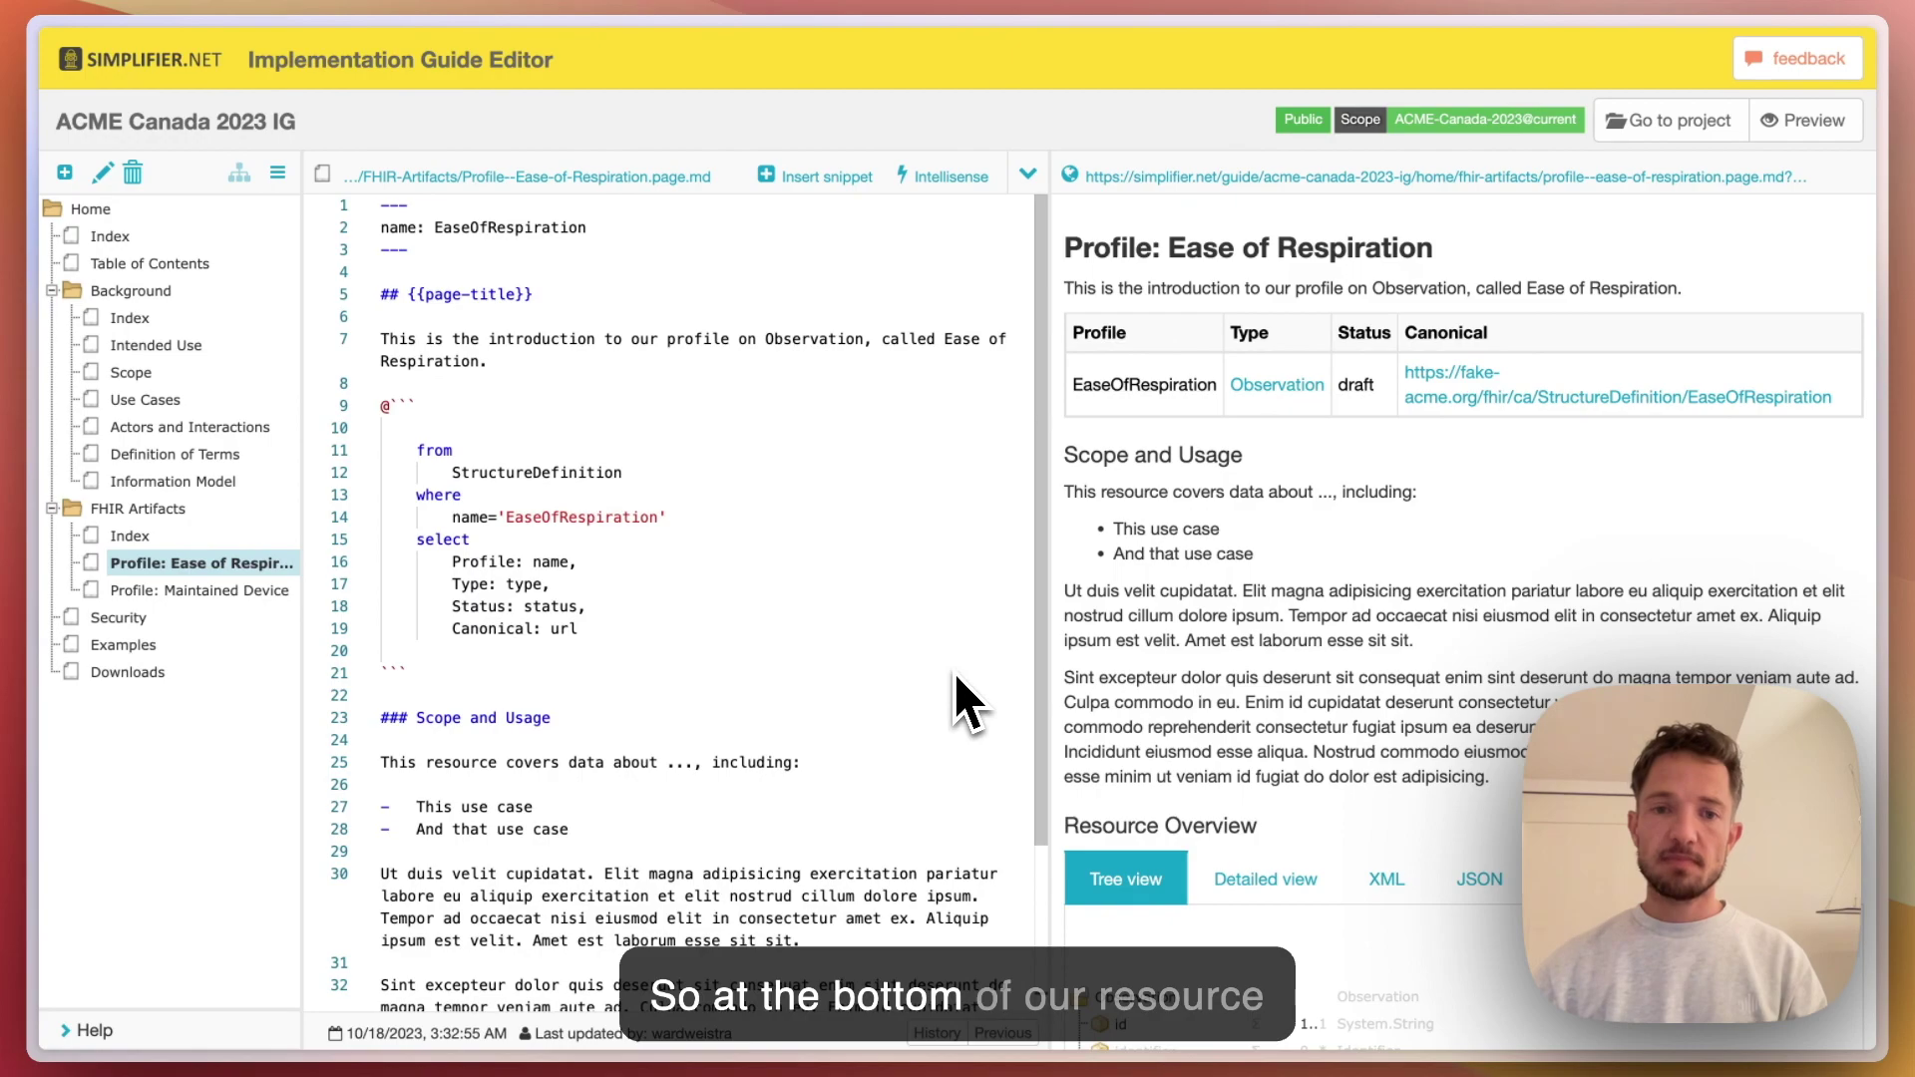
scroll(956, 678, down, 5)
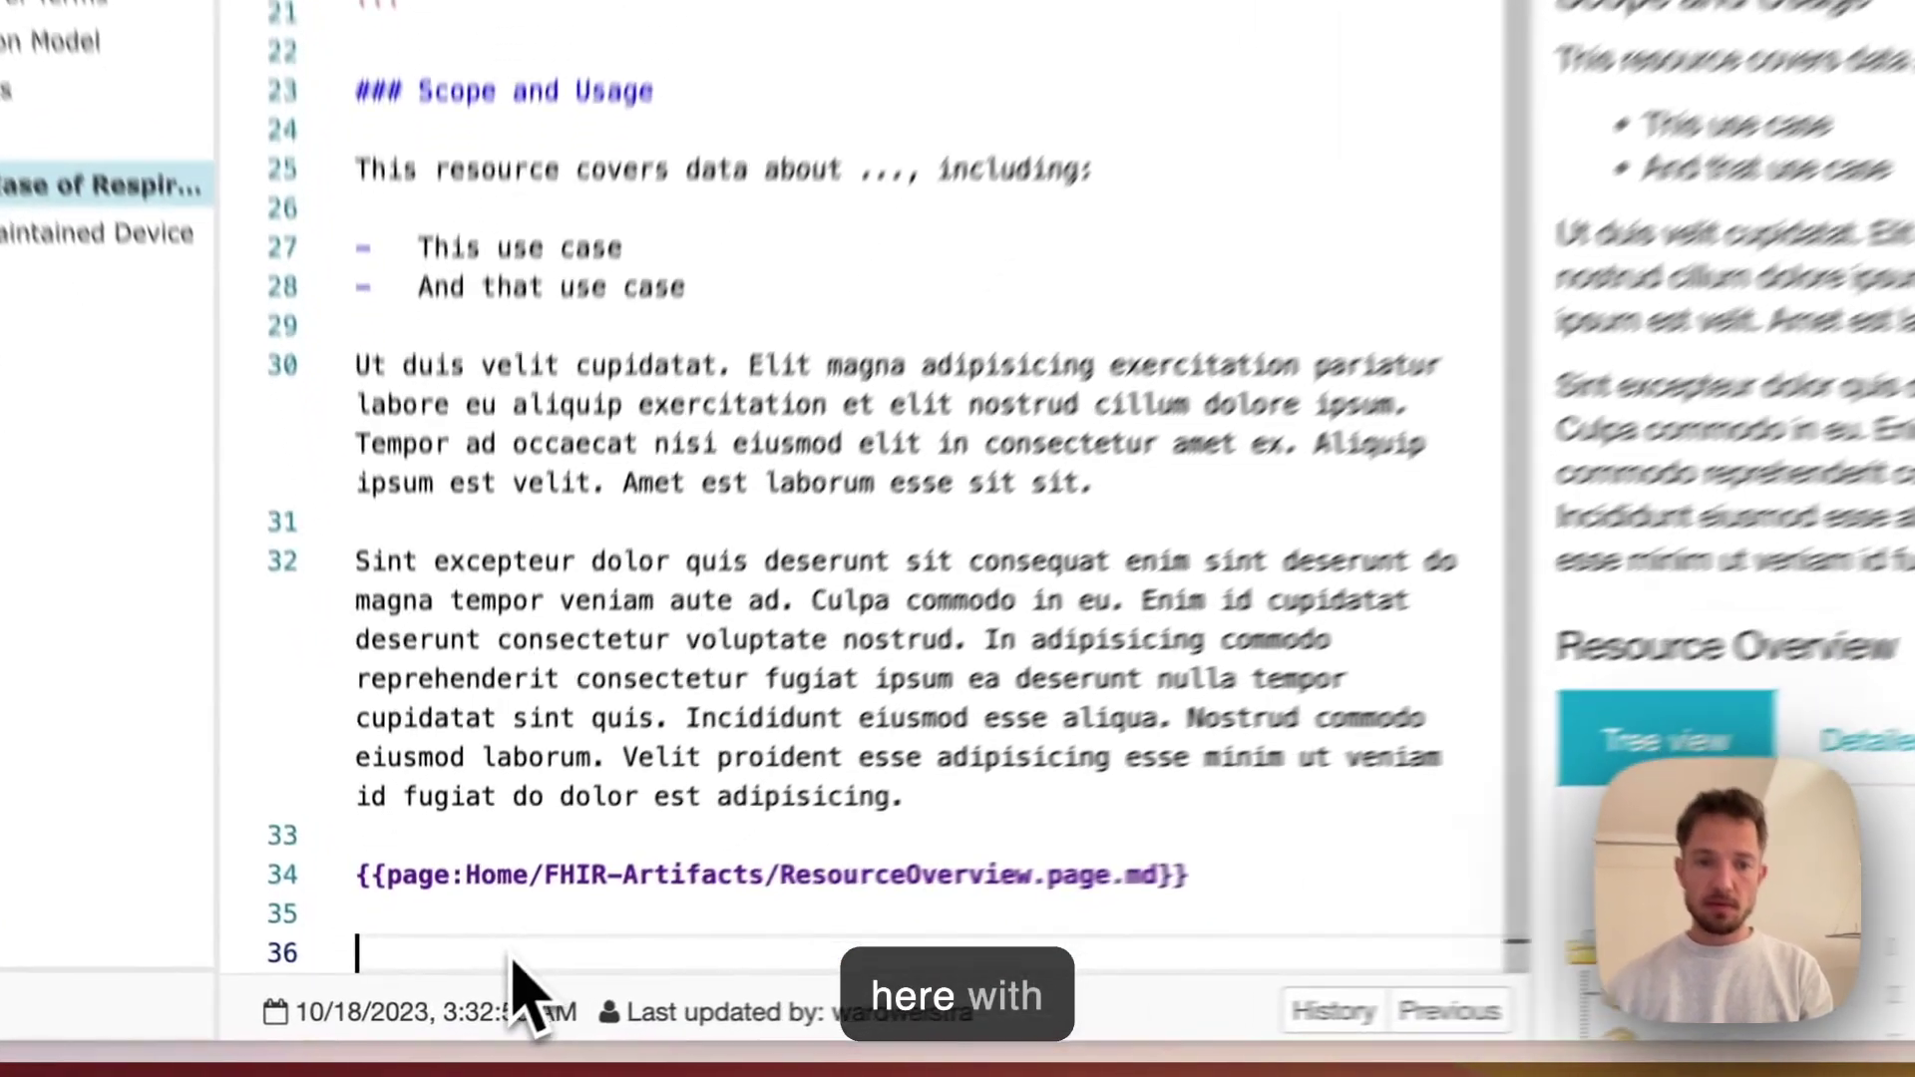
text(### Ter)
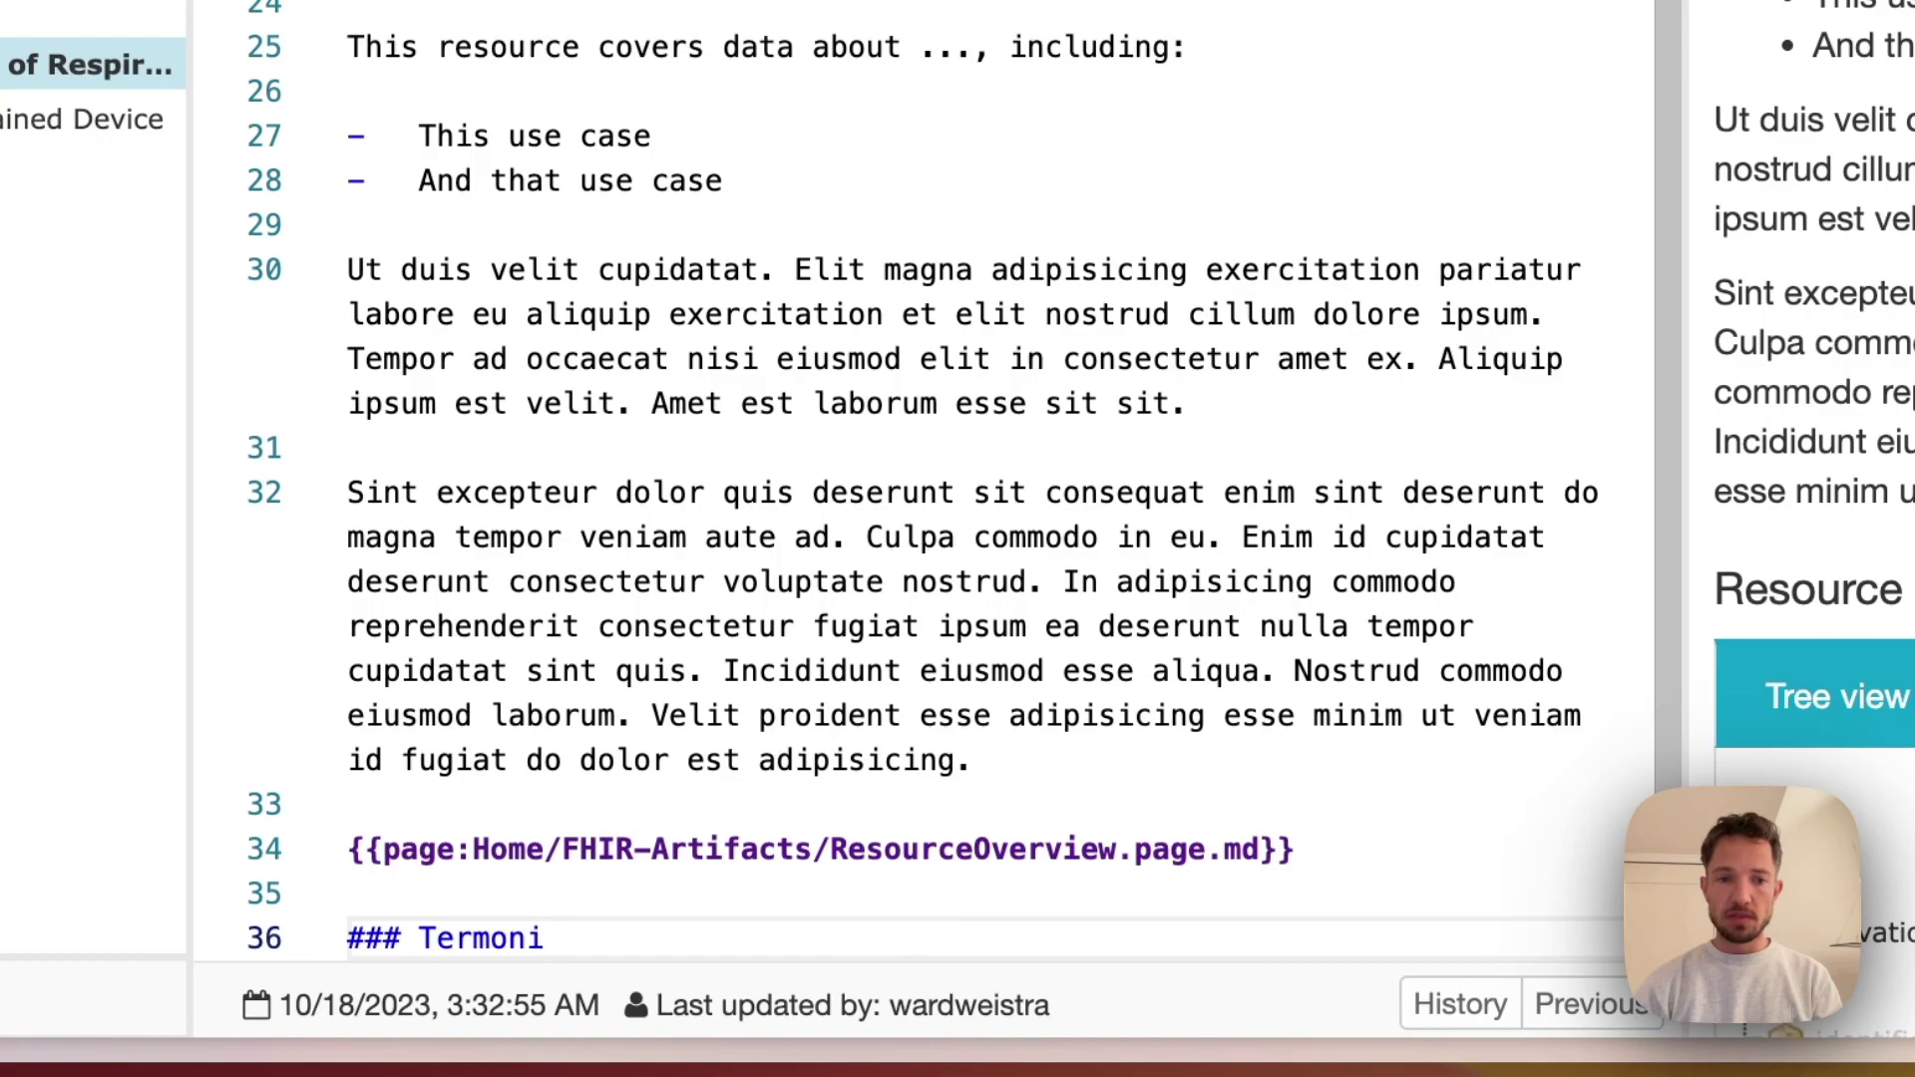
text(mo)
key(BackSpace)
text(inol)
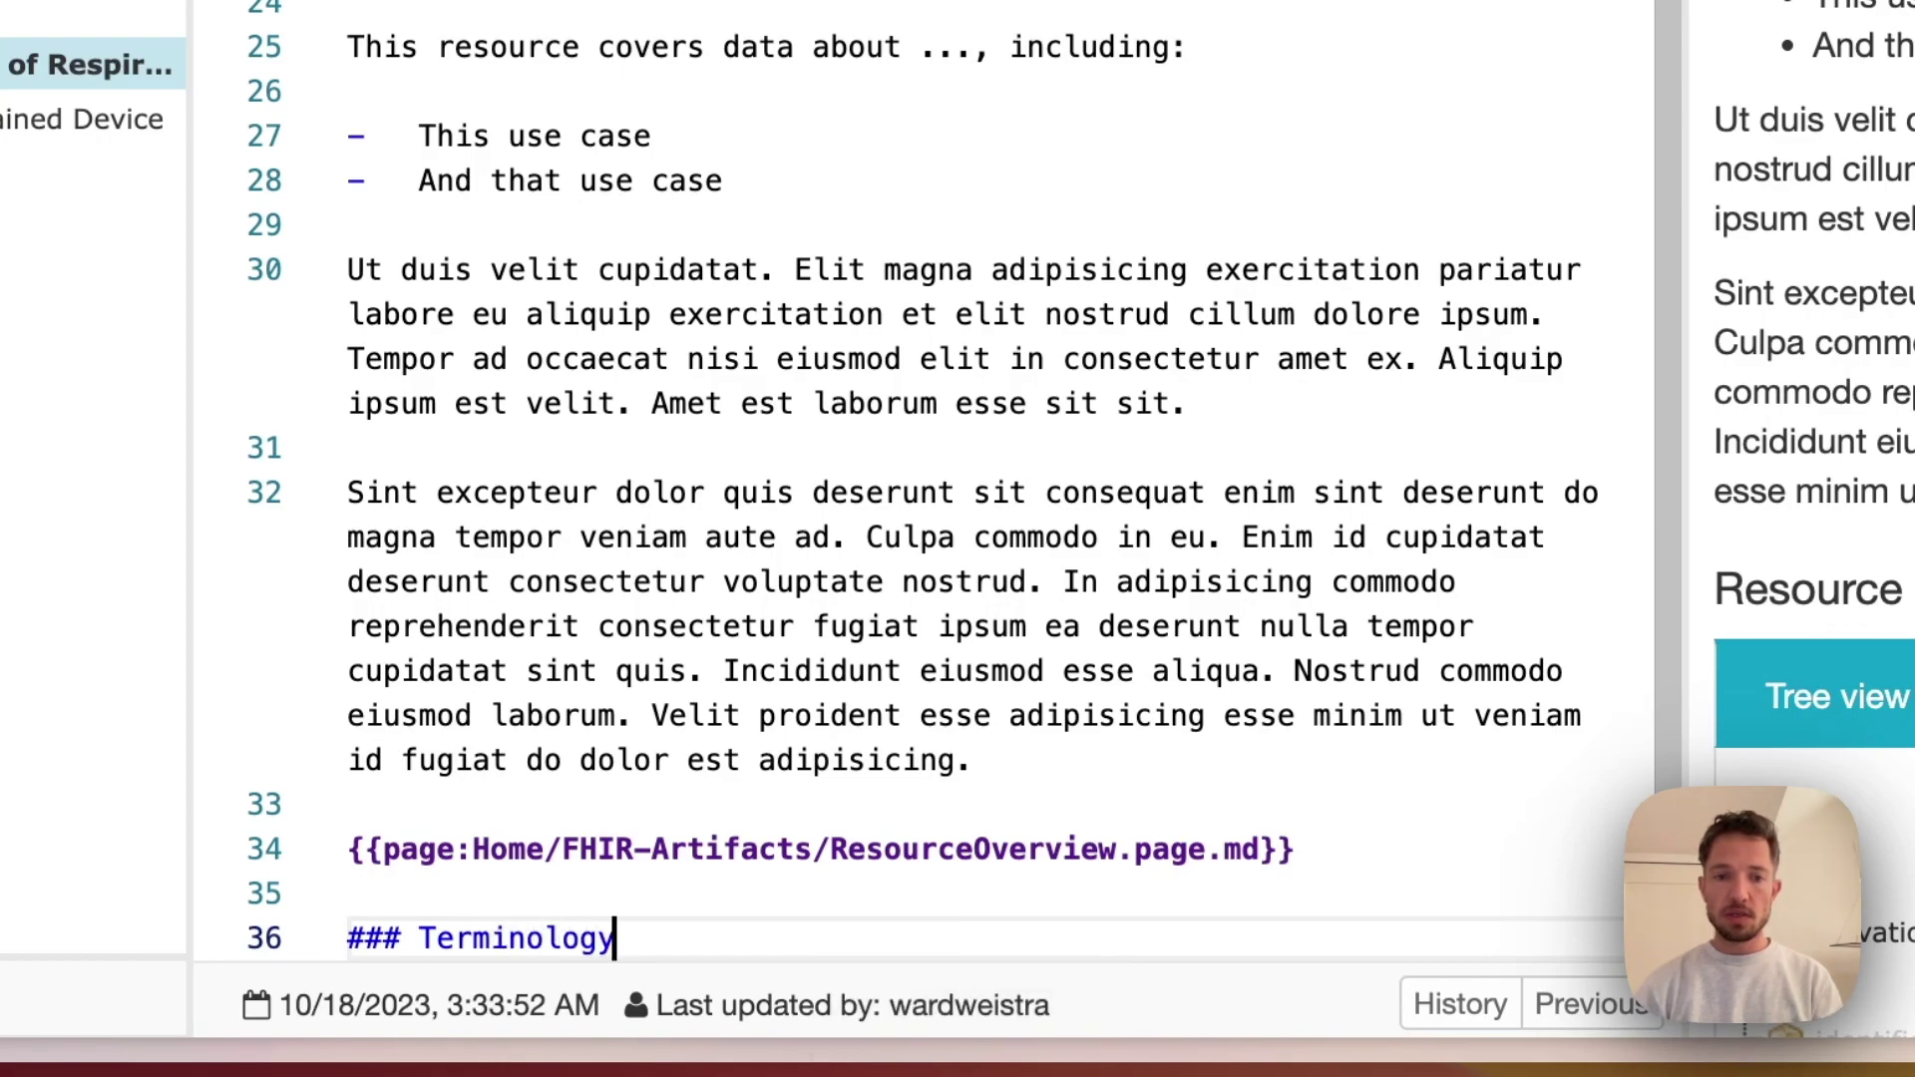
text(ogy)
key(Return)
key(Return)
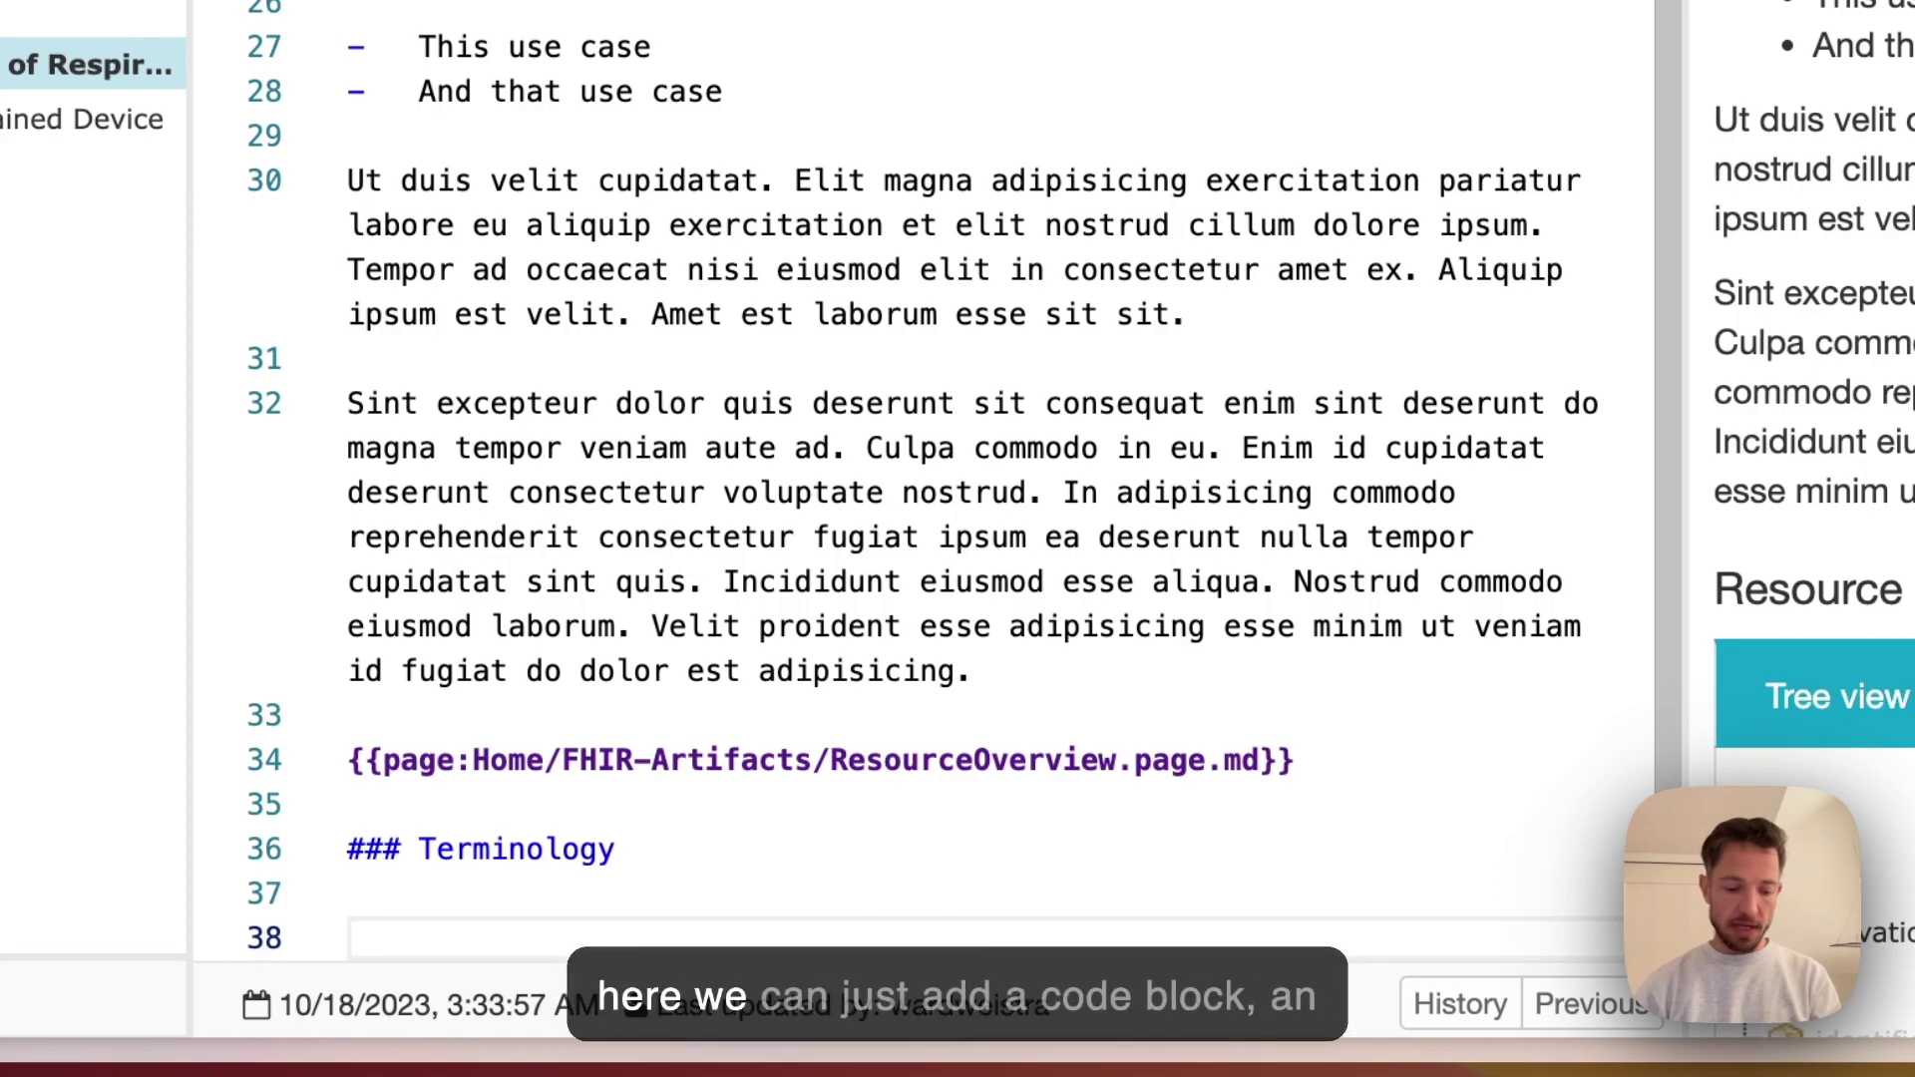
Create an FQL code block (@```) under the Terminology heading and paste the copied bindings query into it
text(@```)
key(Return)
key(Return)
key(Return)
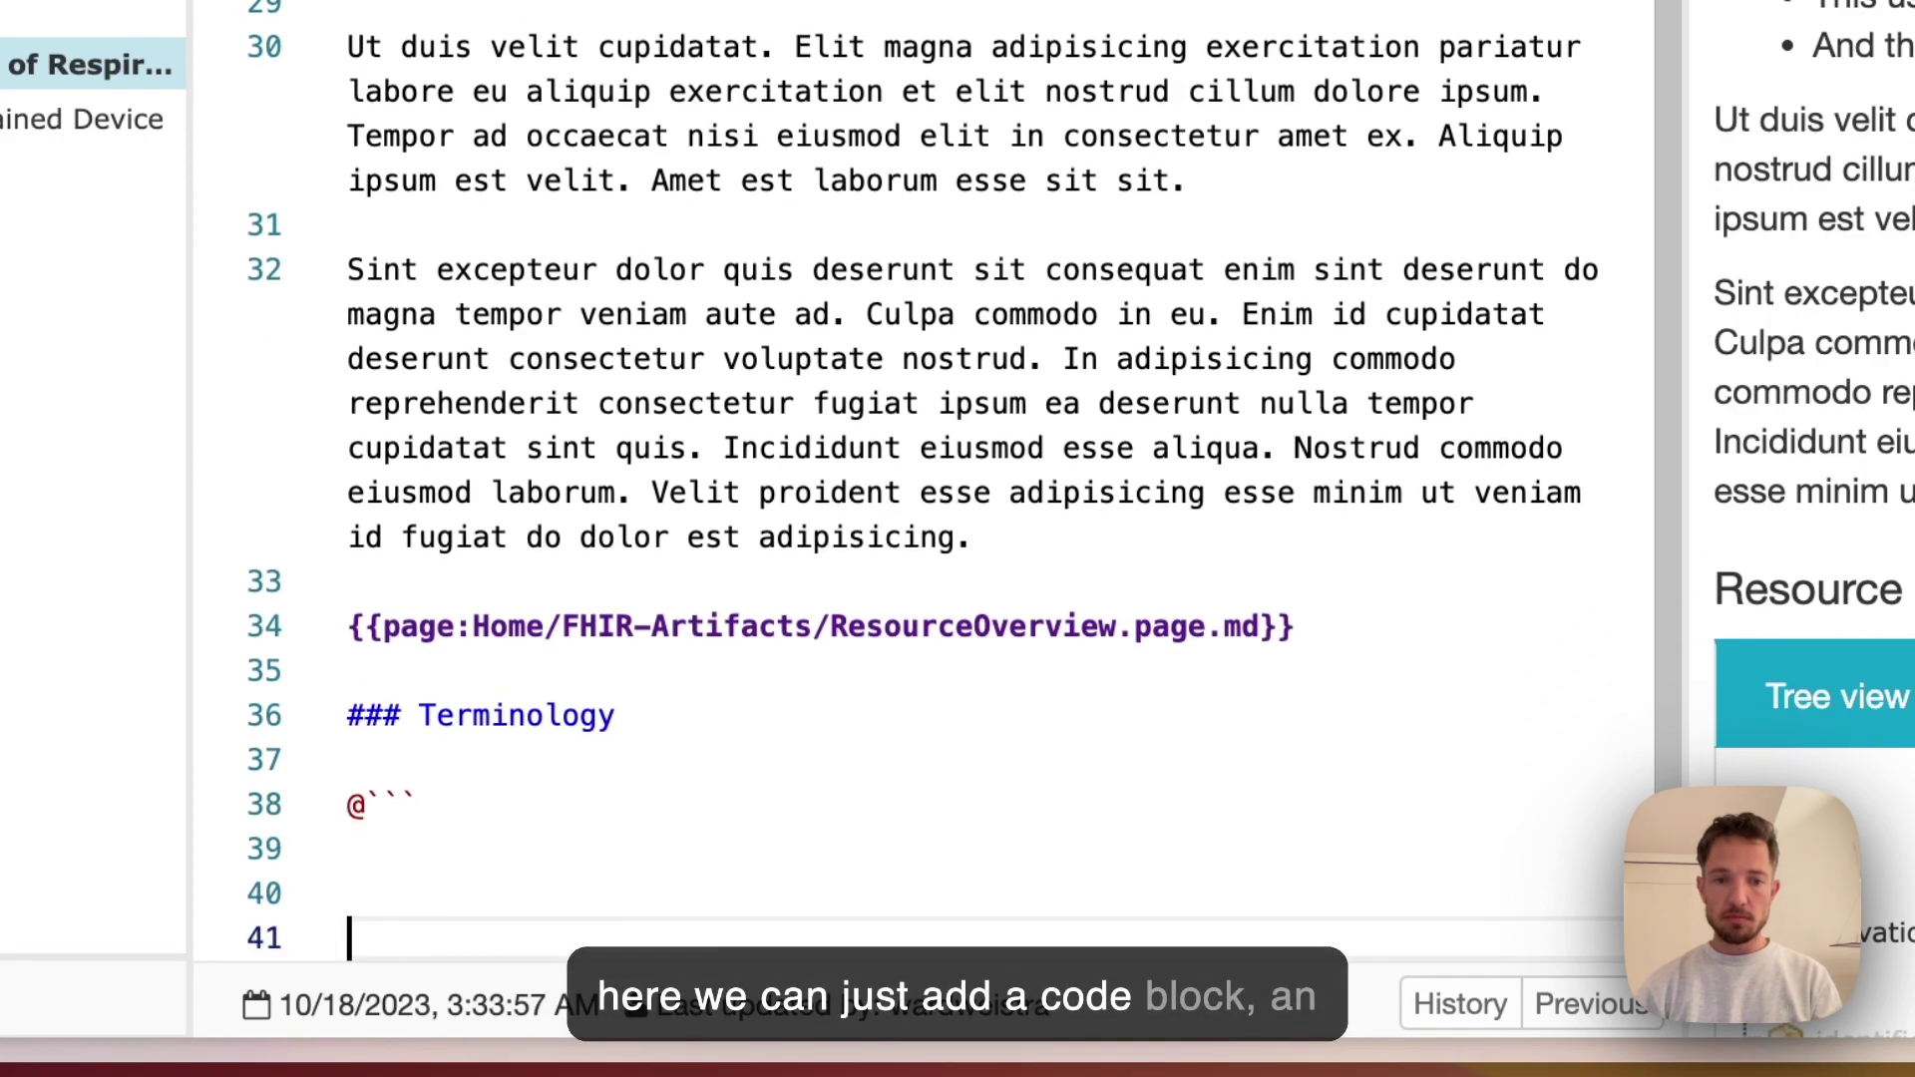
text(```)
key(Up)
key(Up)
key(Down)
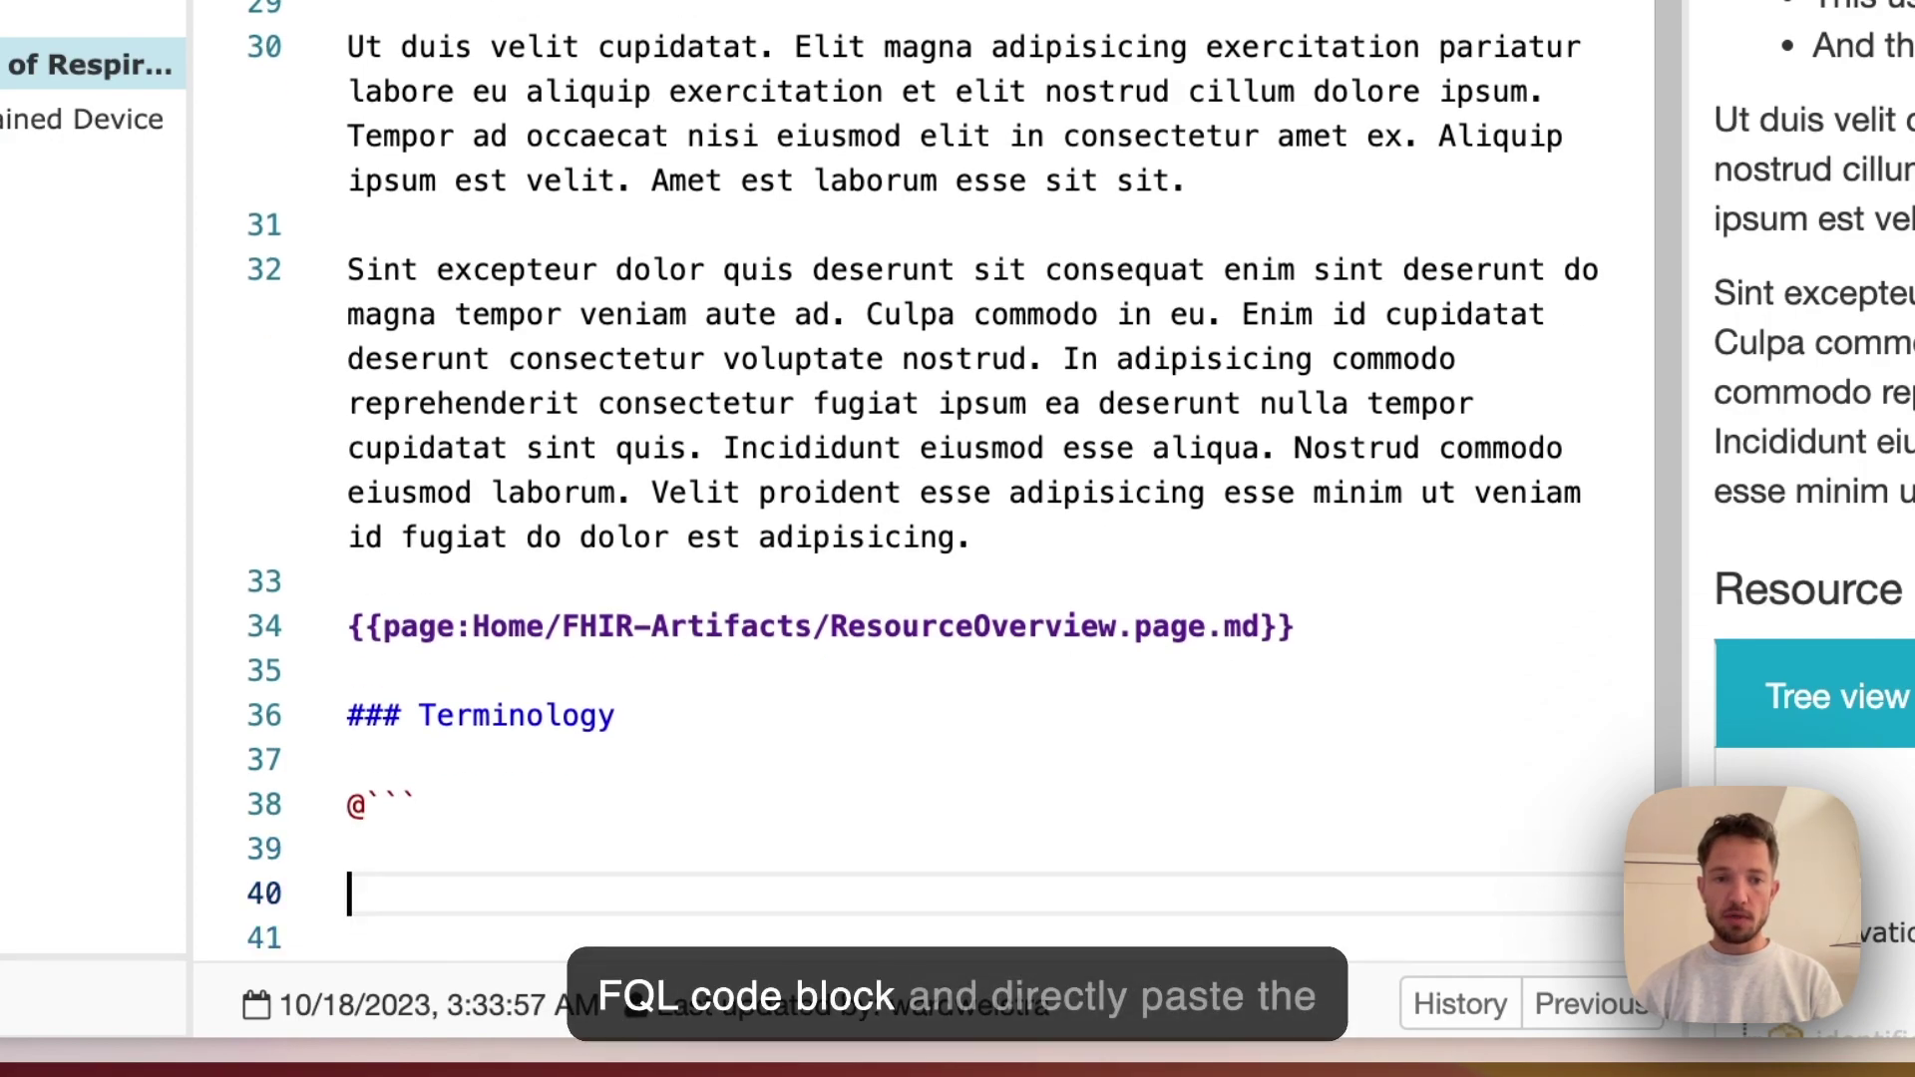
key(super+v)
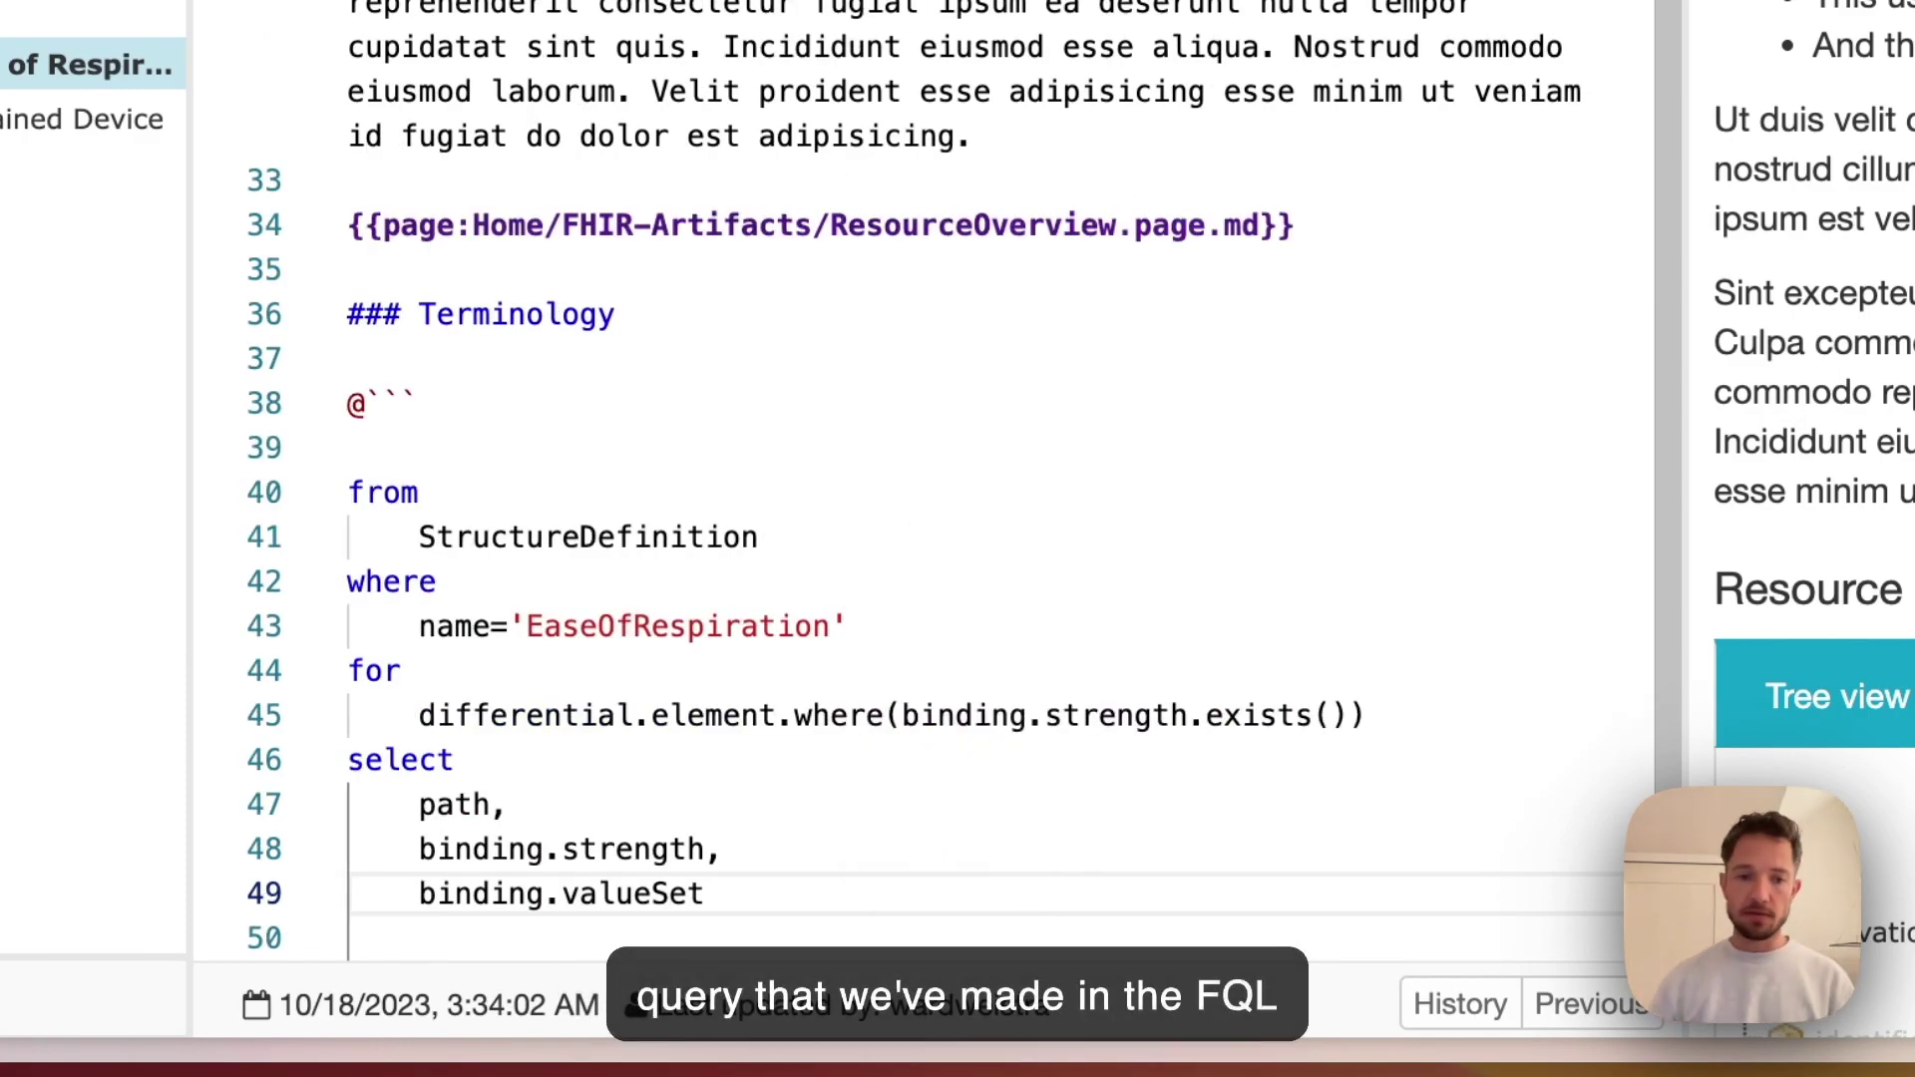
key(ctrl+Return)
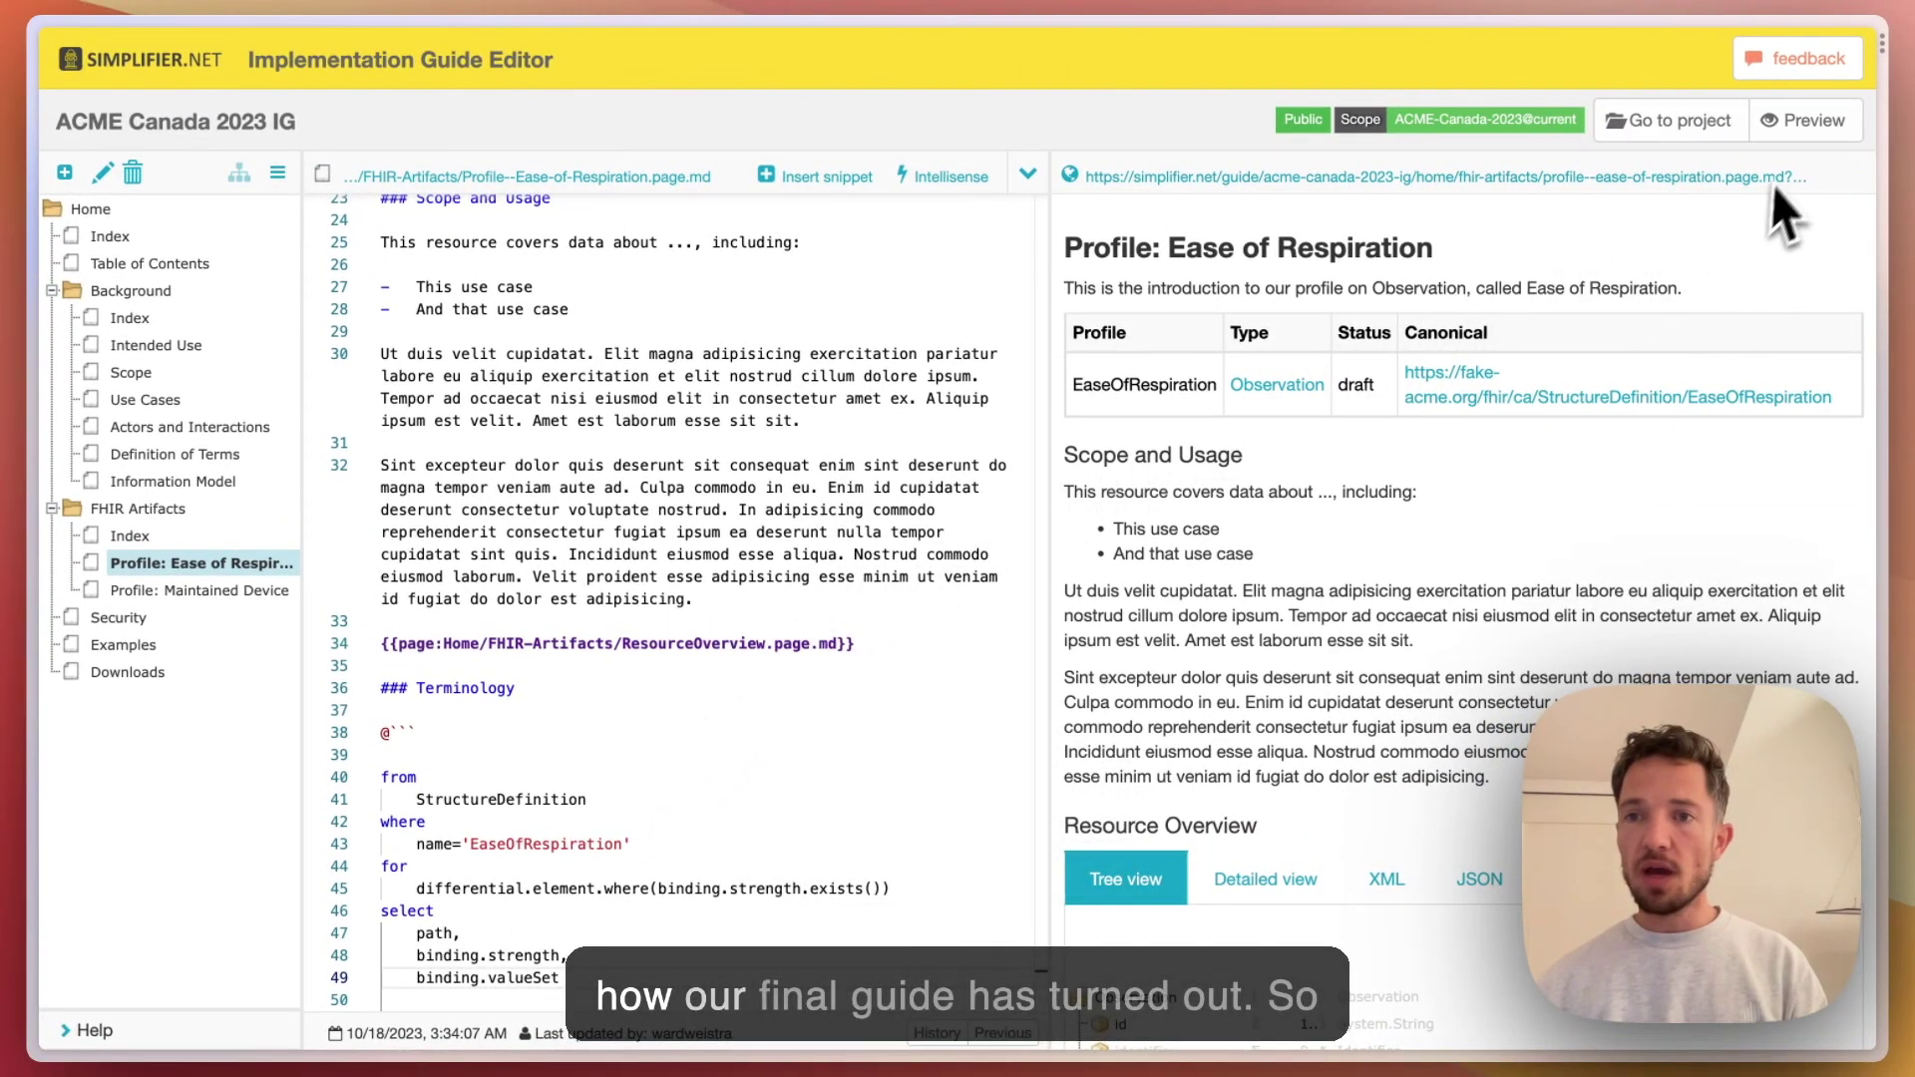
Preview the guide and review the Ease of Respiration page, including its resource overview views and the Terminology section
click(1792, 132)
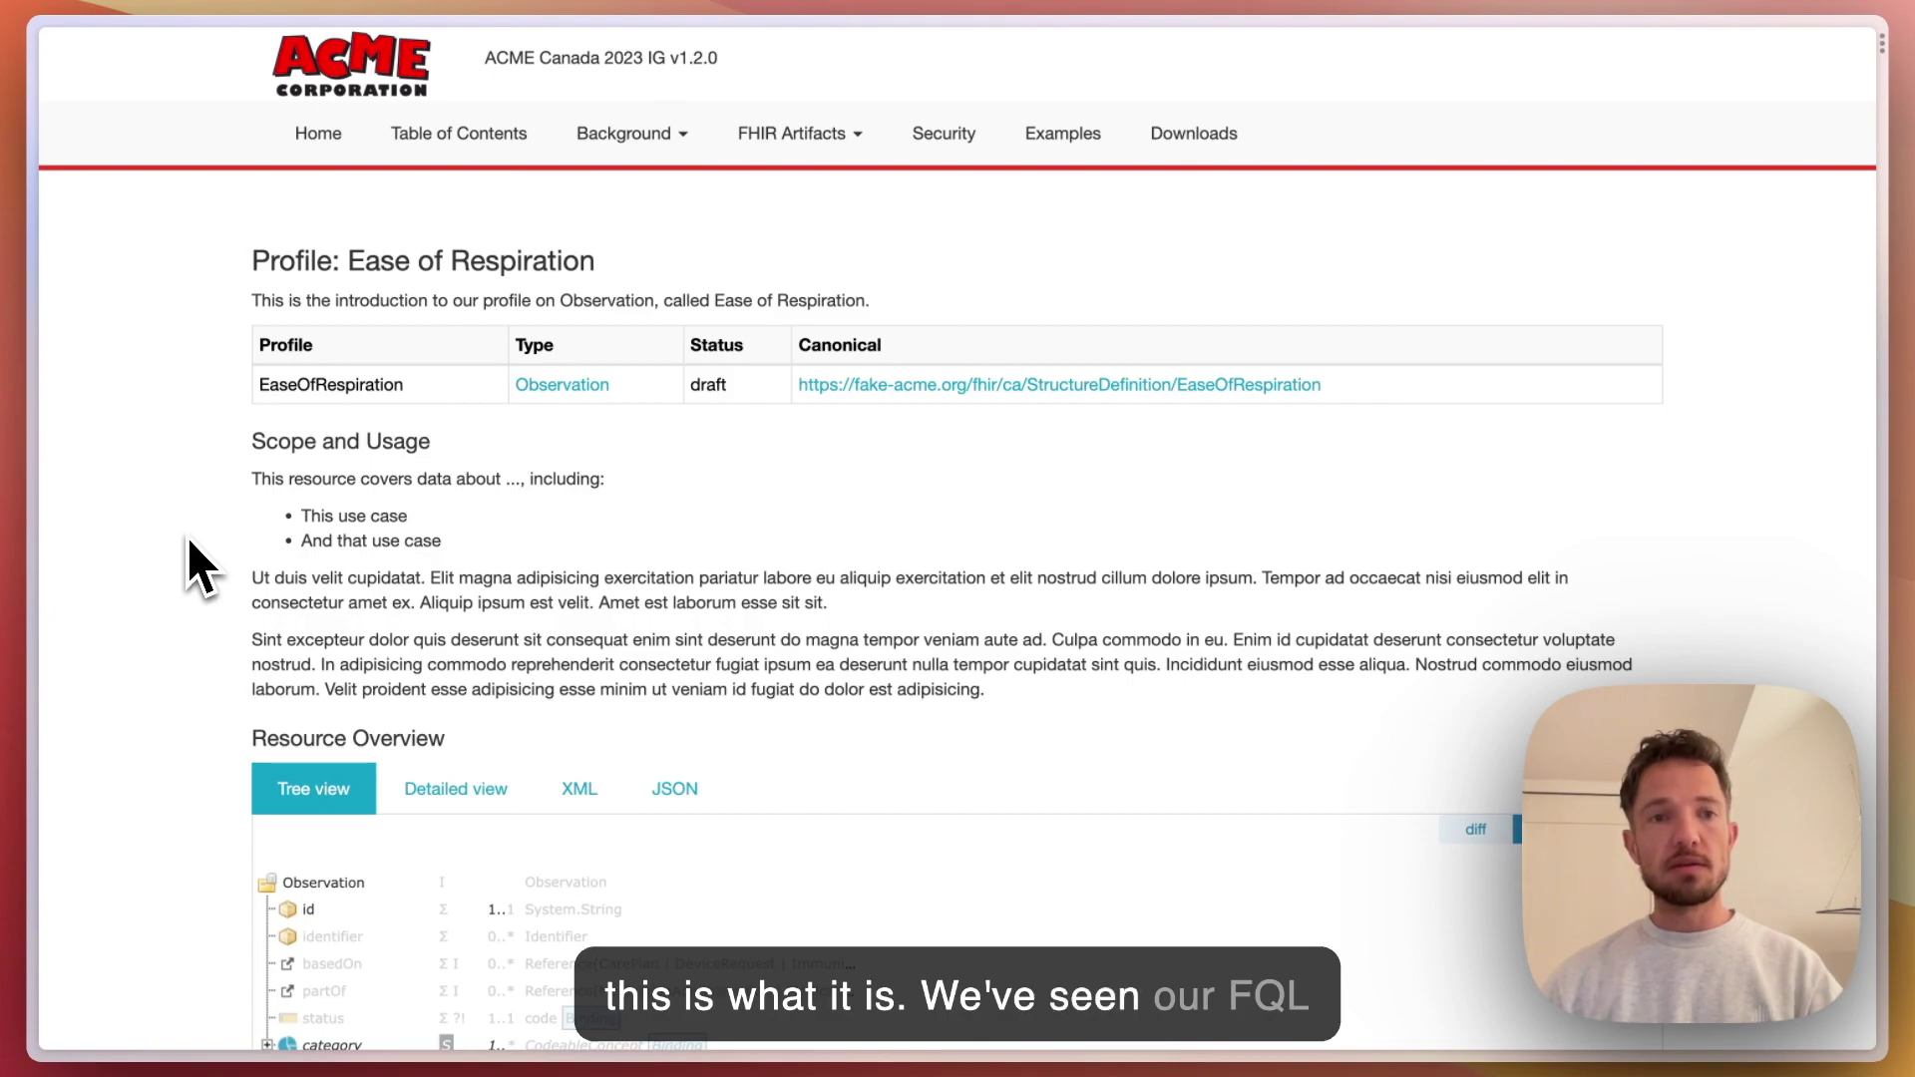
scroll(138, 745, down, 3)
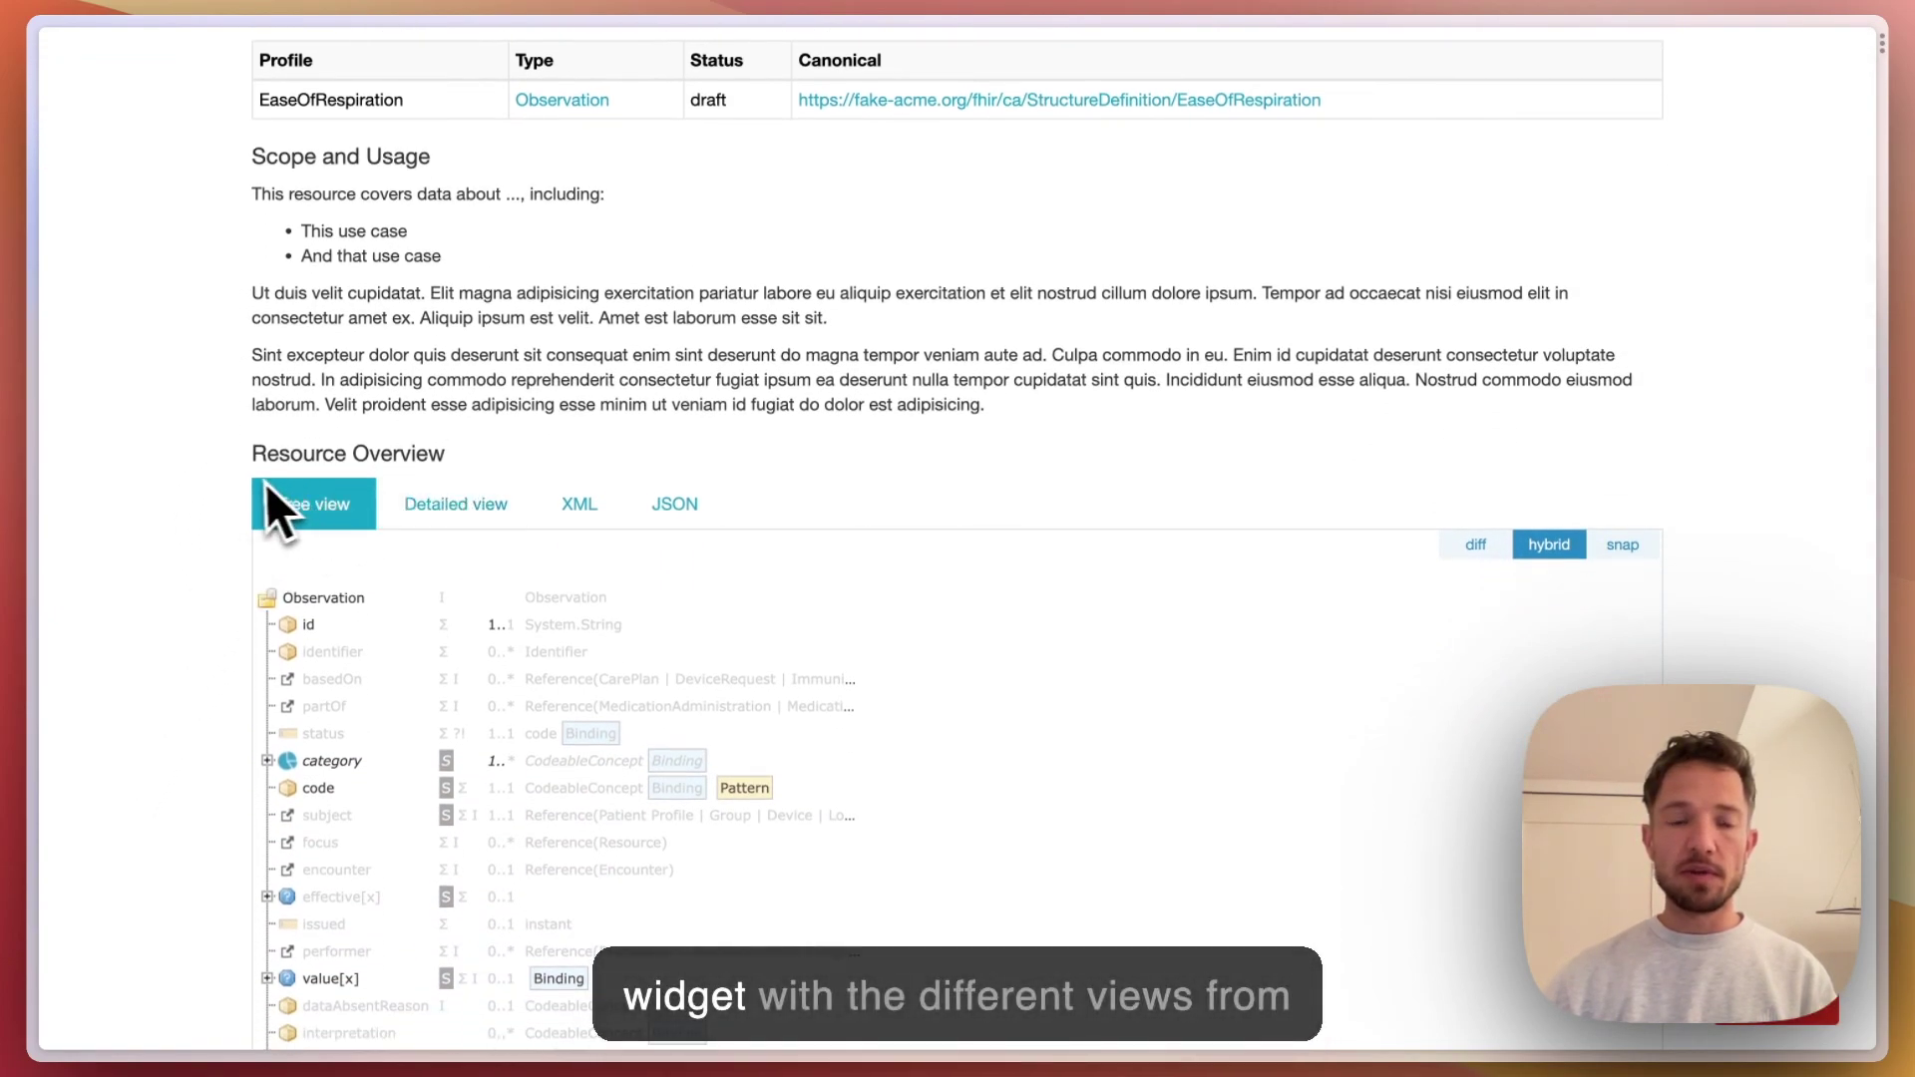
click(450, 509)
click(289, 509)
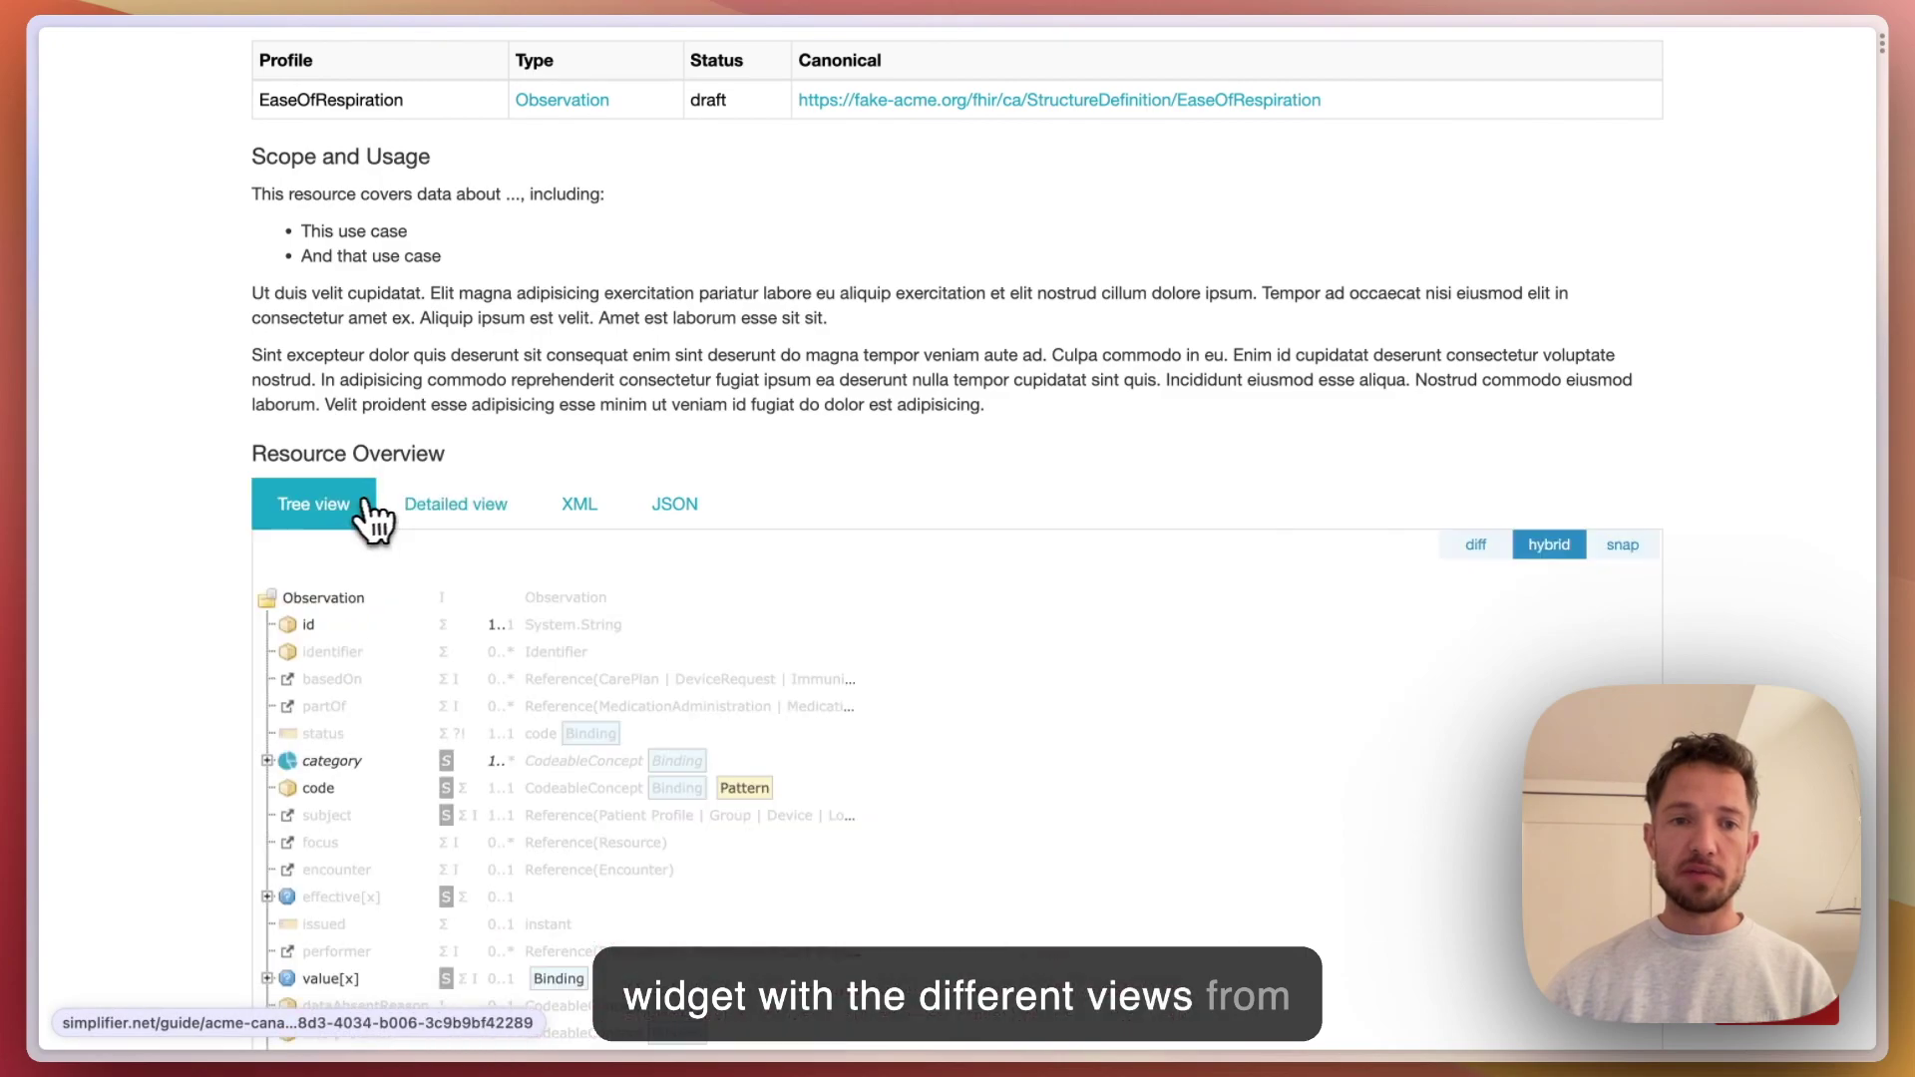
scroll(193, 578, down, 6)
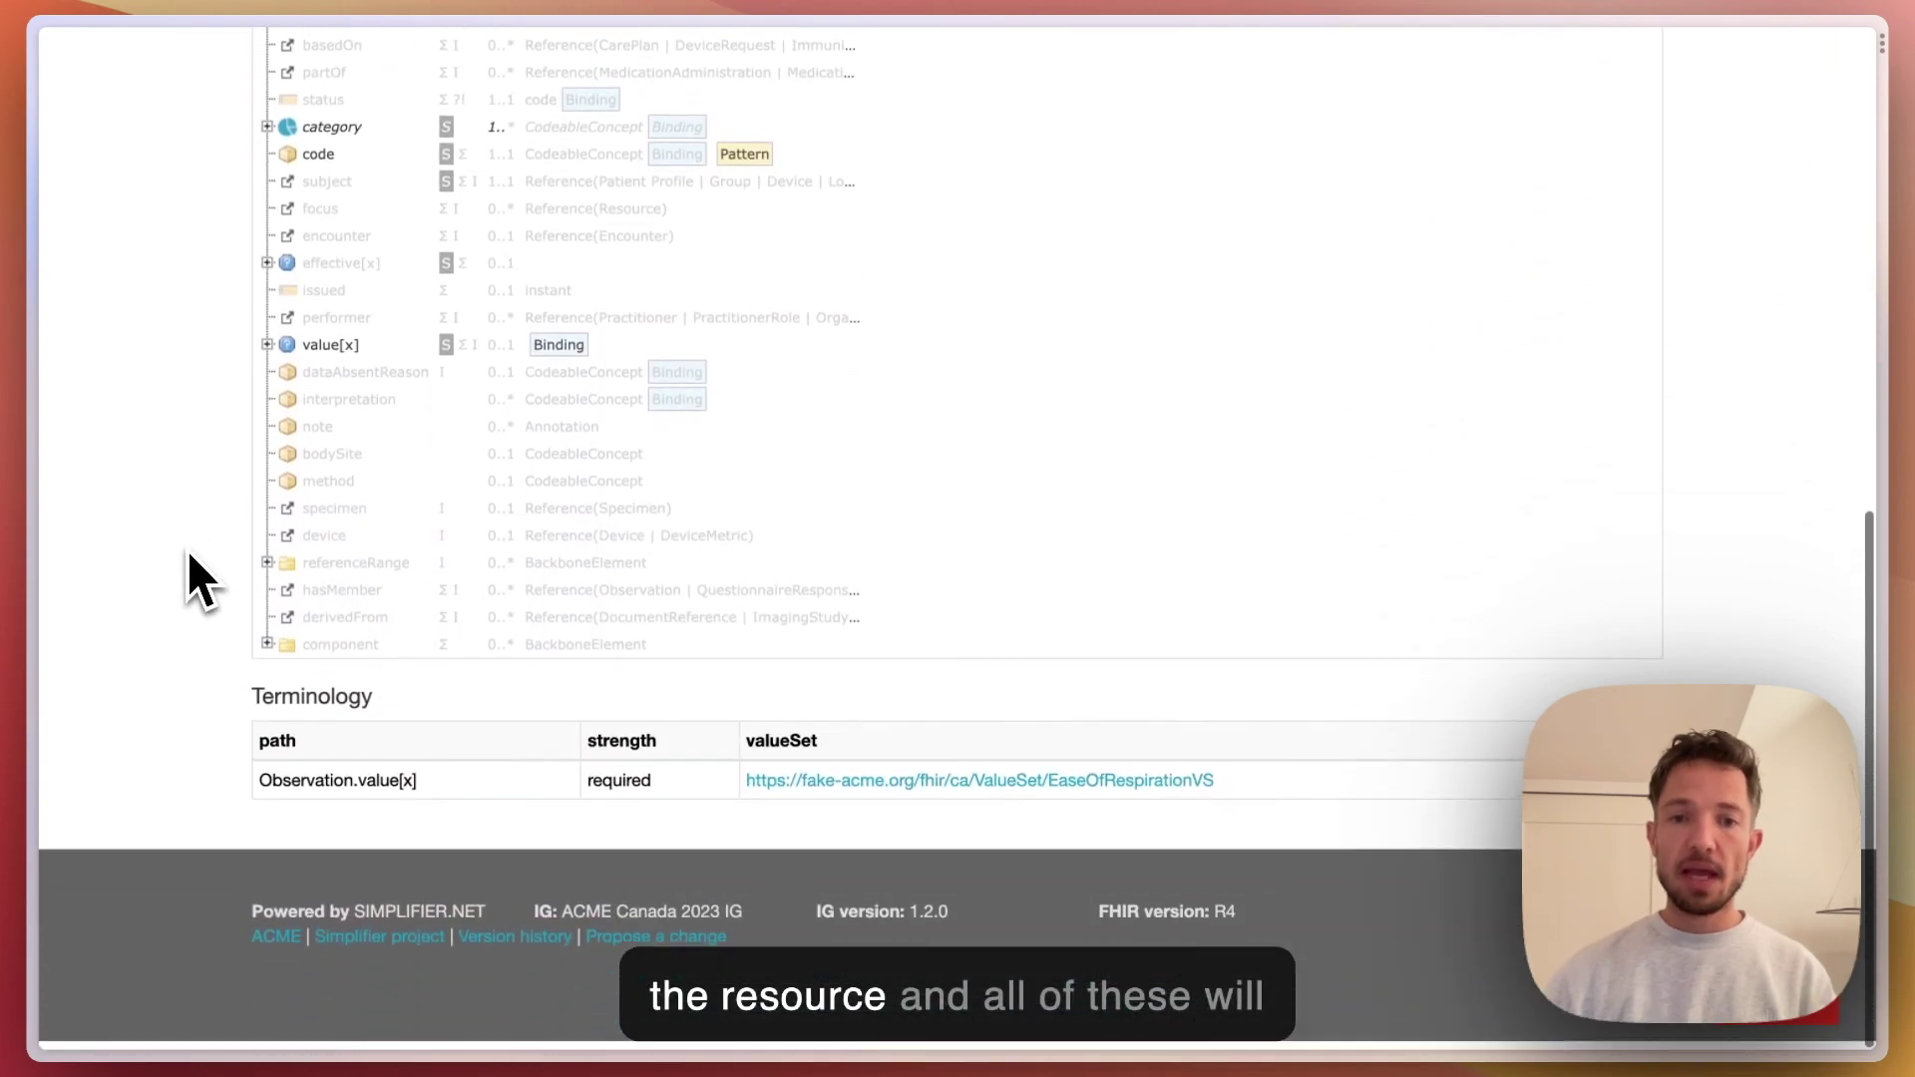
scroll(188, 550, up, 10)
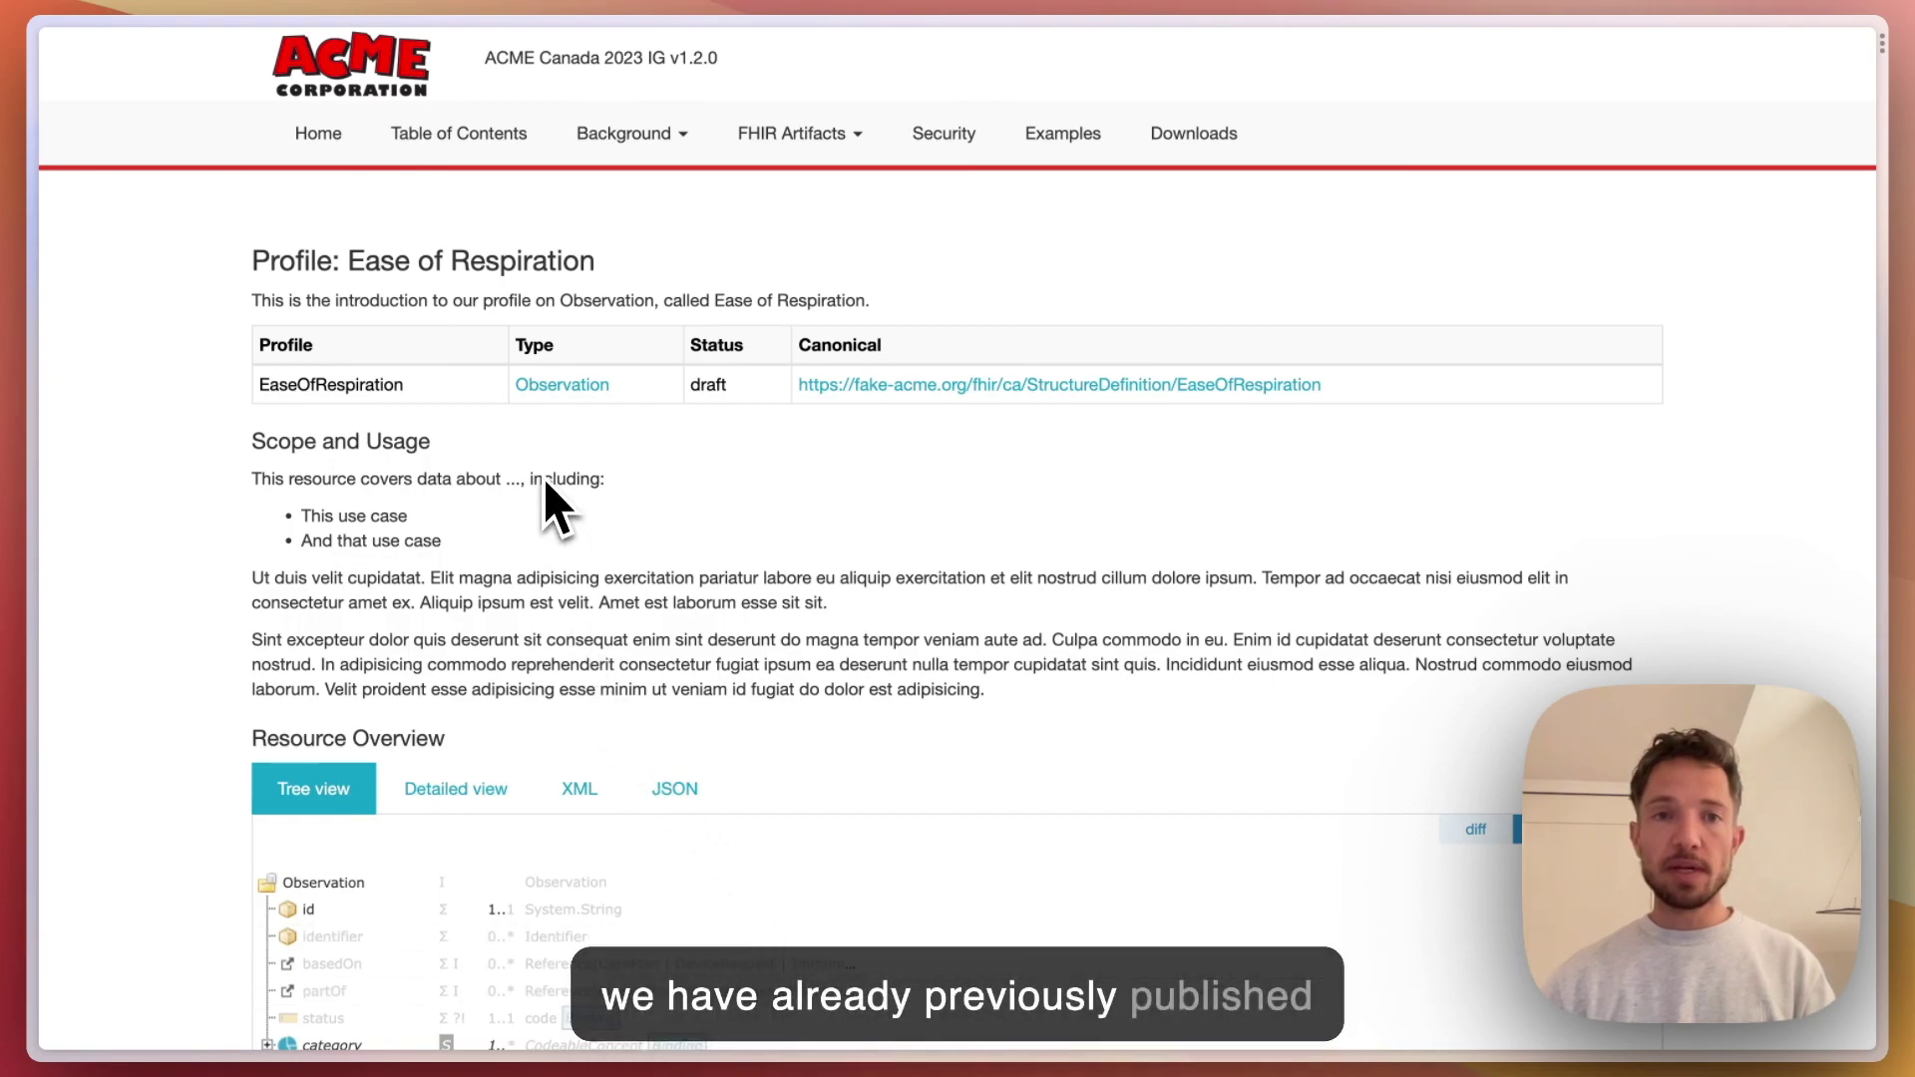
Return to the Implementation Guide Editor and set the guide's scope to version 1.2.0 of the acme.canada.2023 package, saving the setting
key(ctrl+Tab)
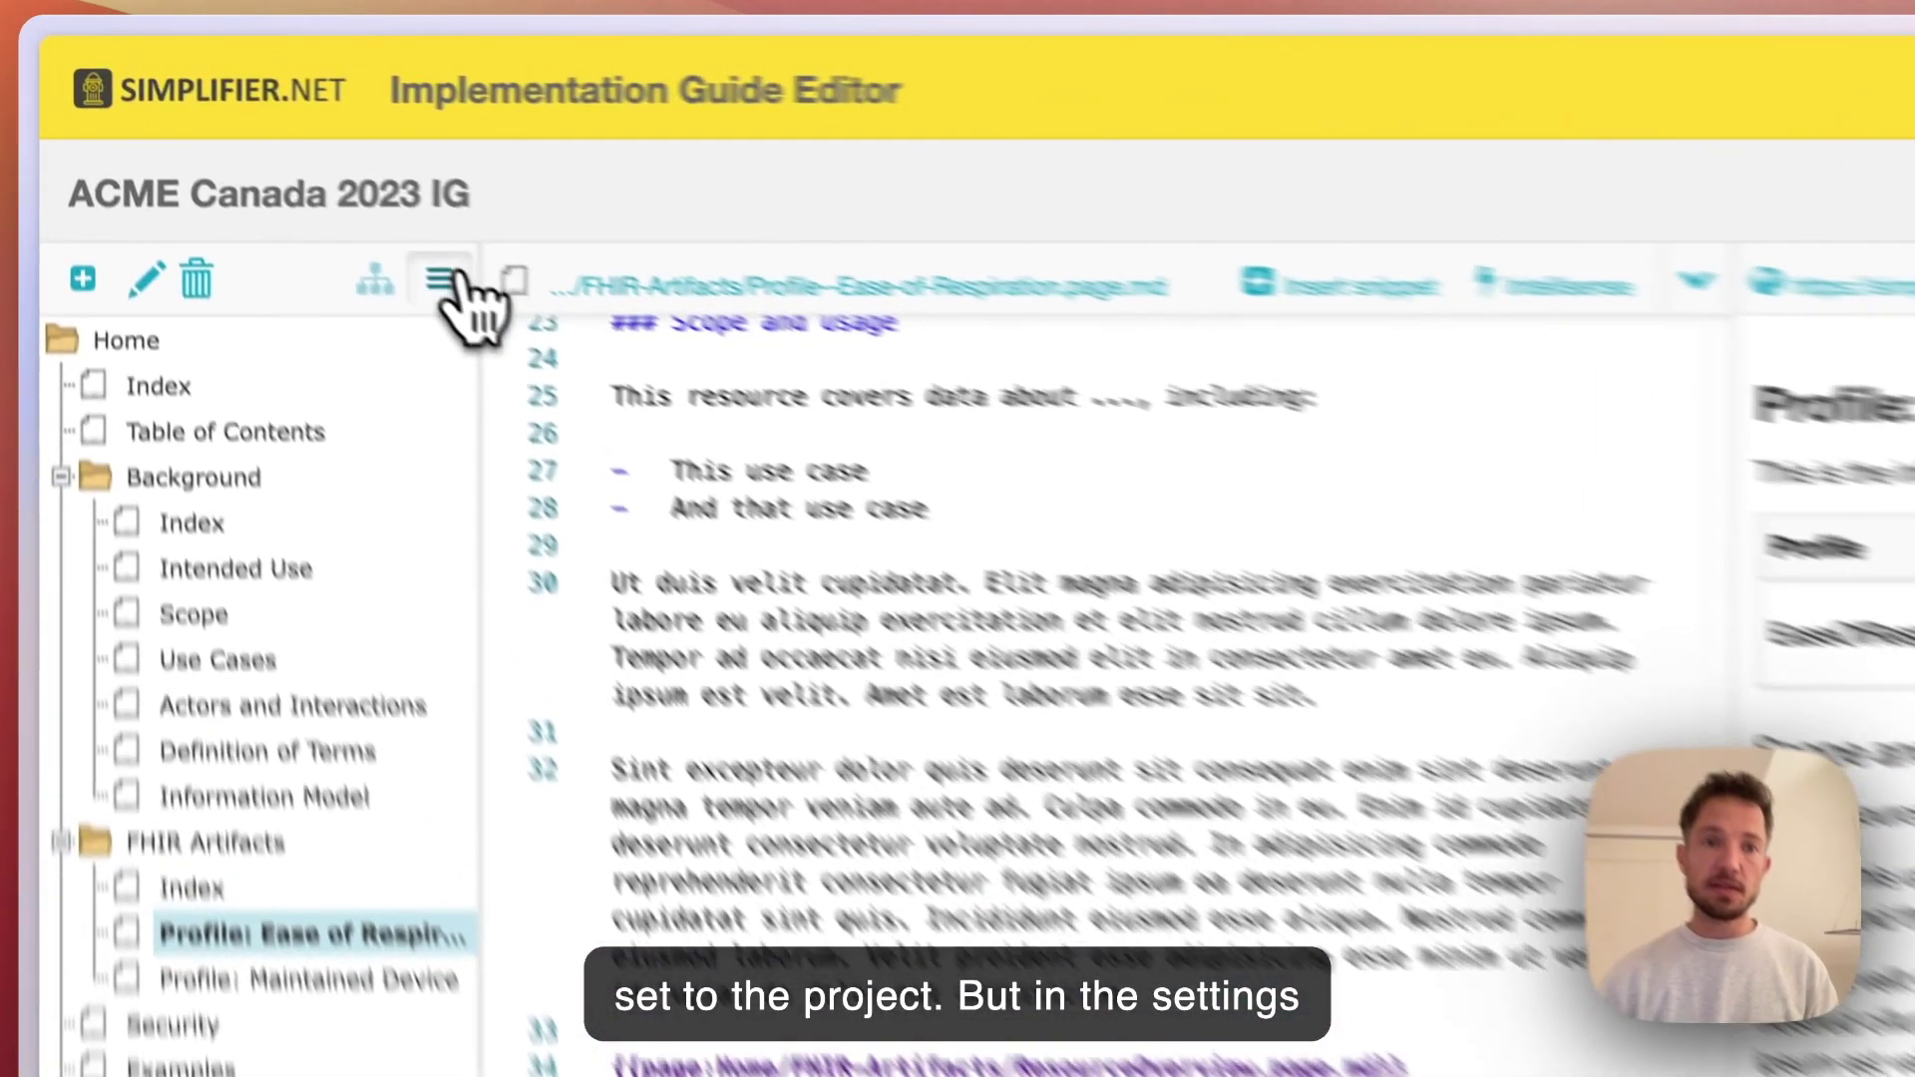
click(277, 173)
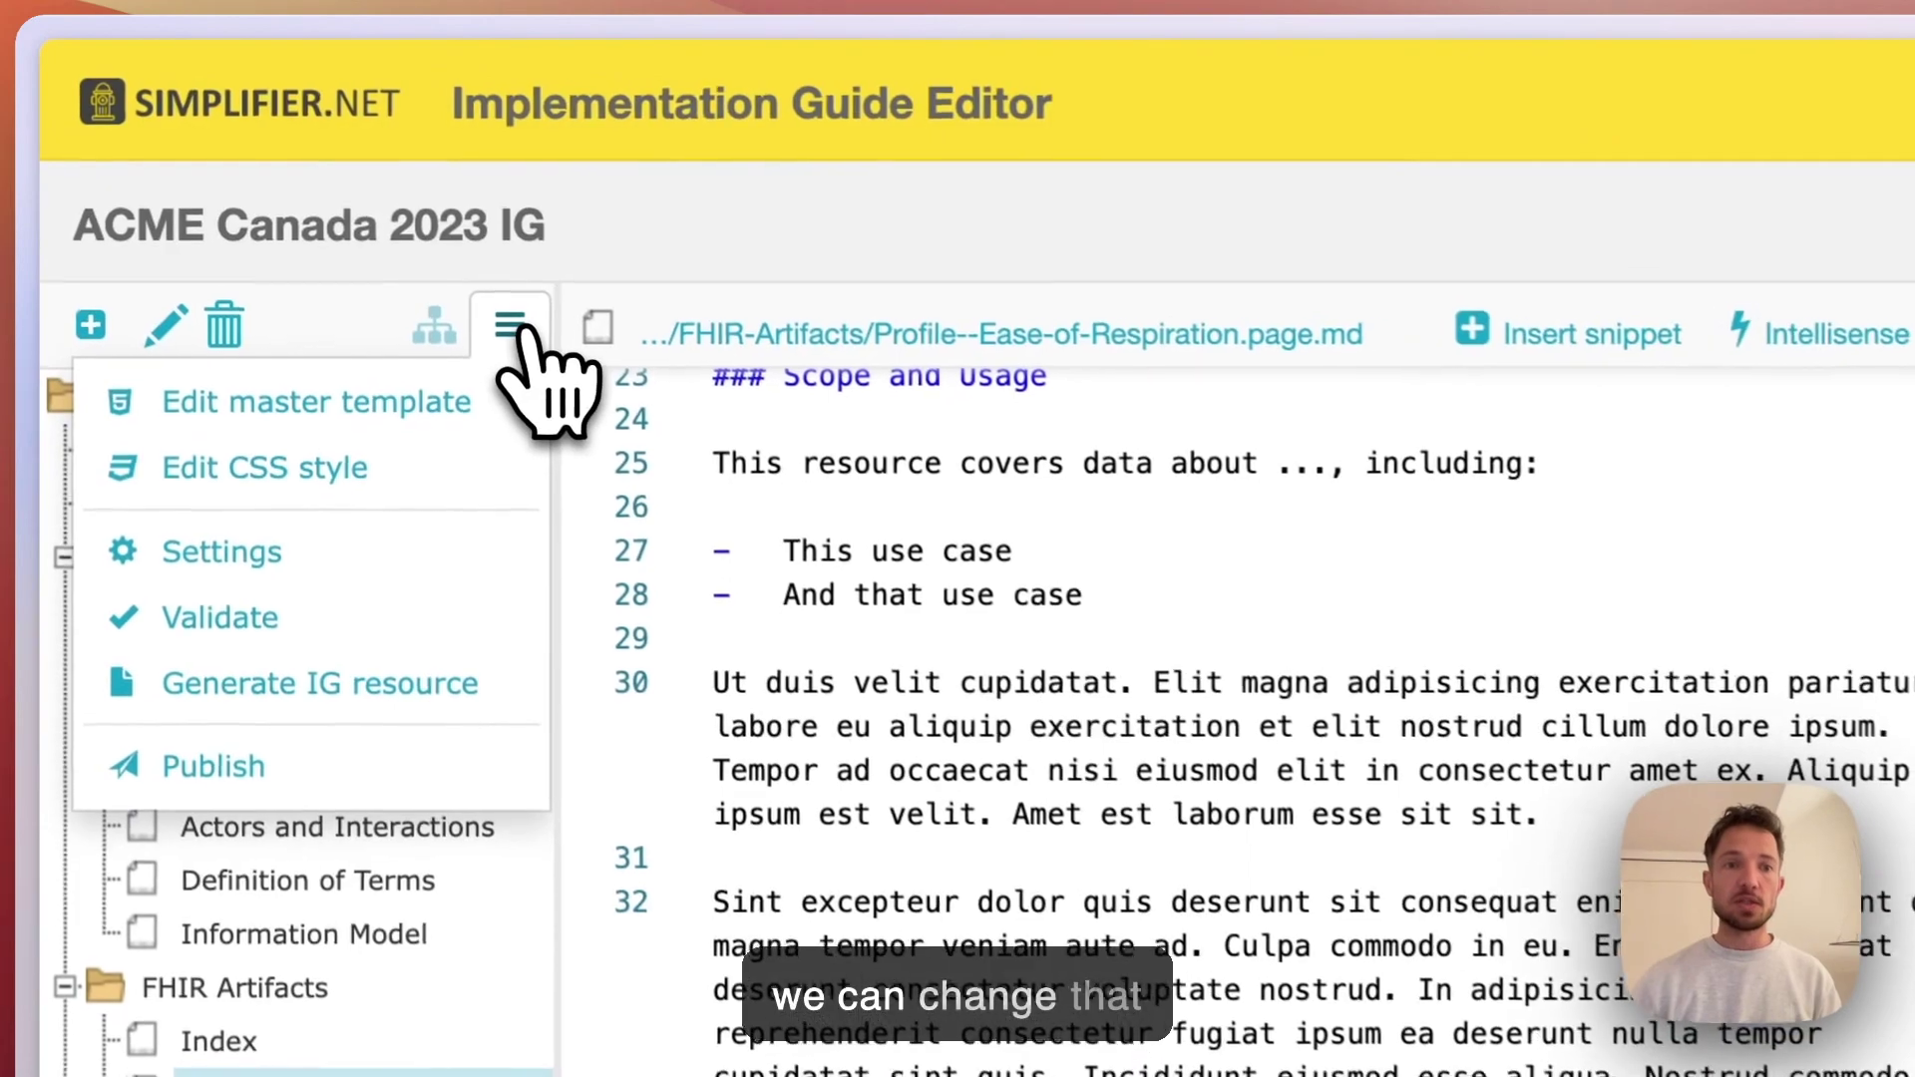
click(404, 564)
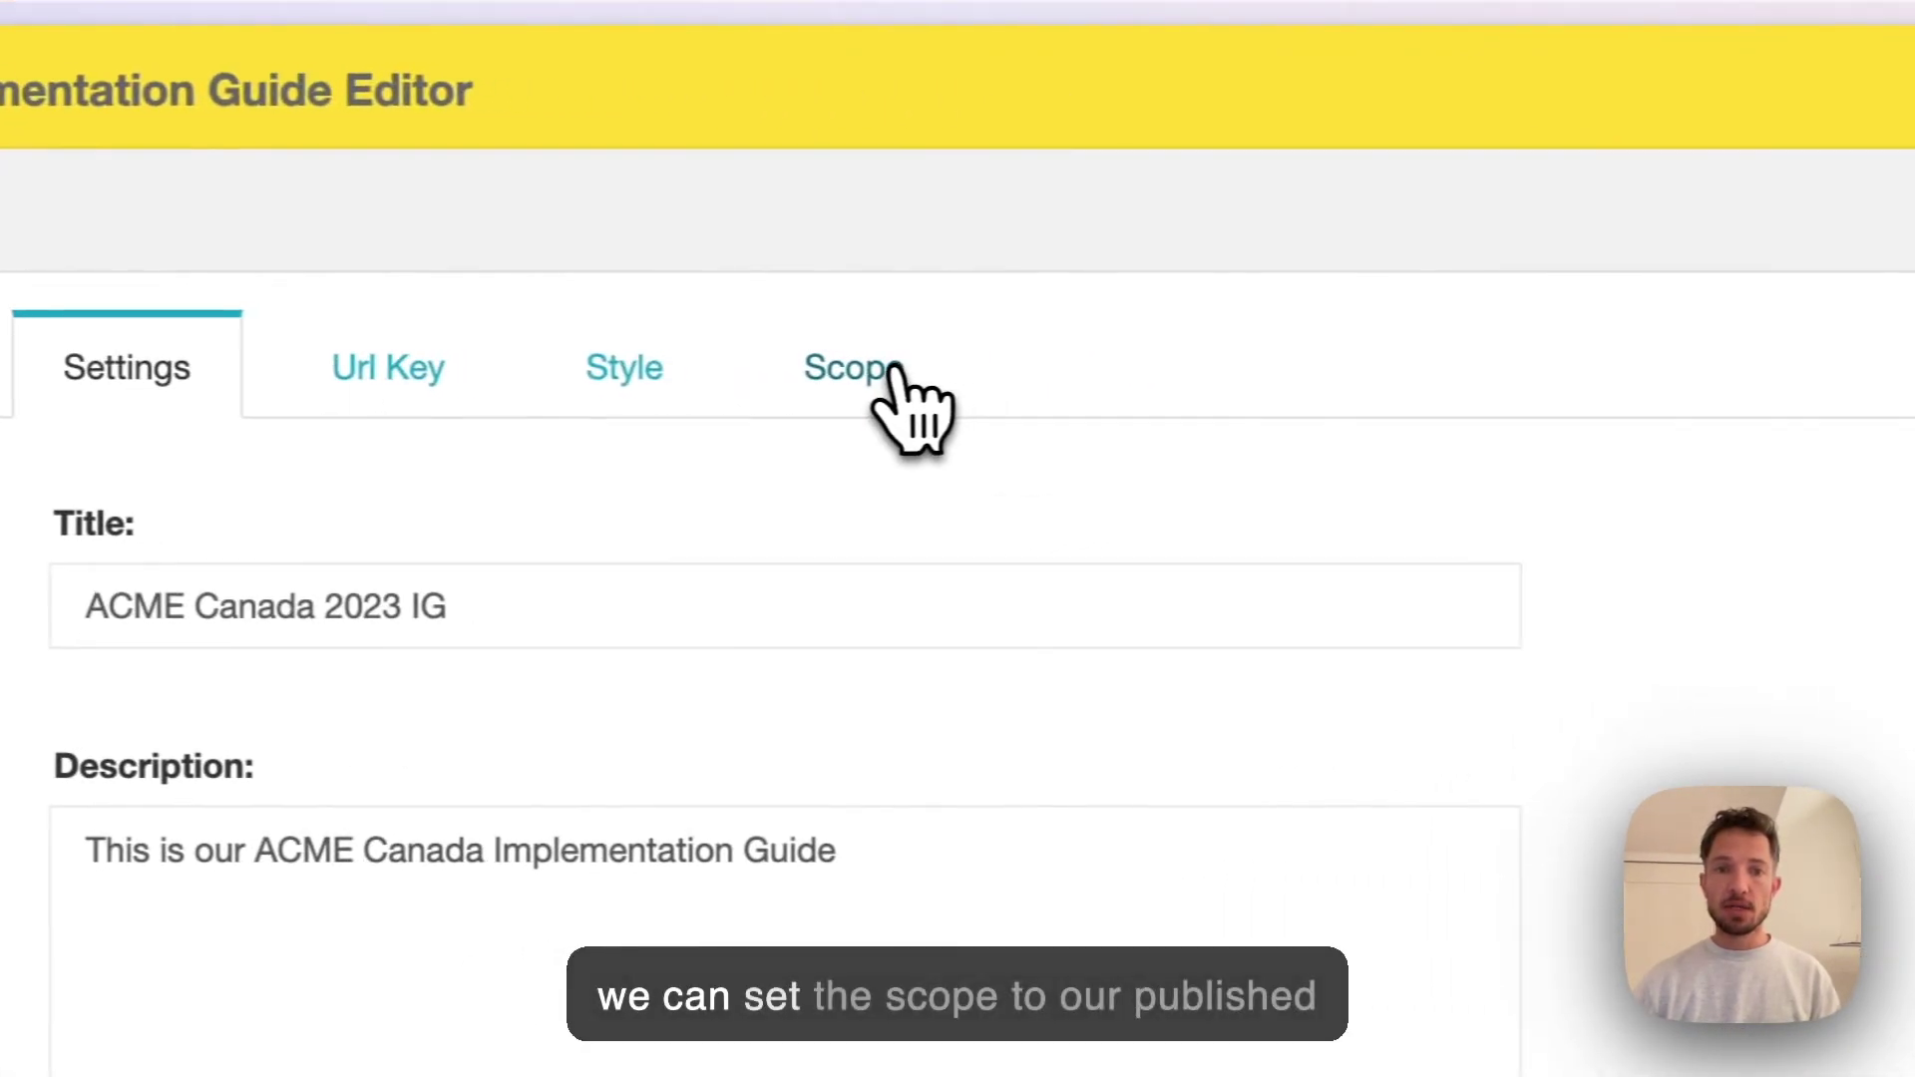
click(890, 369)
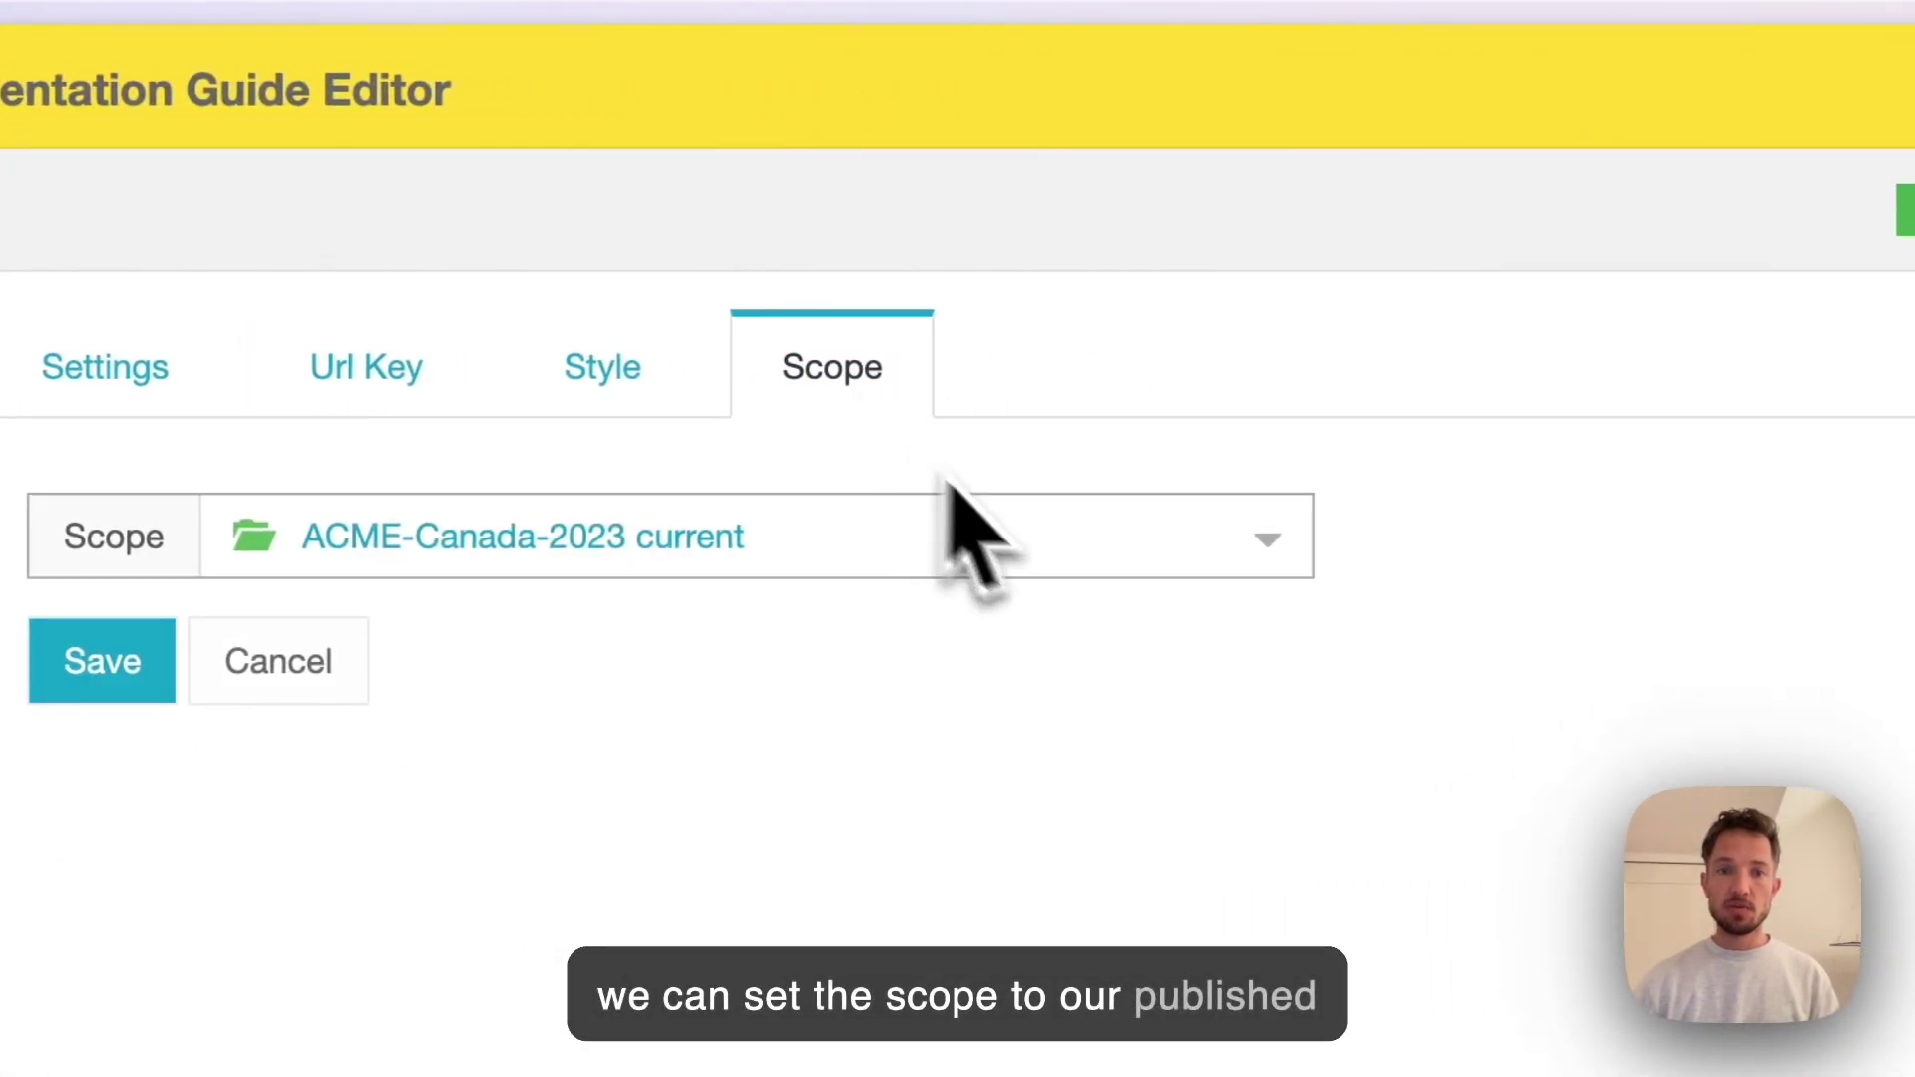
click(1265, 544)
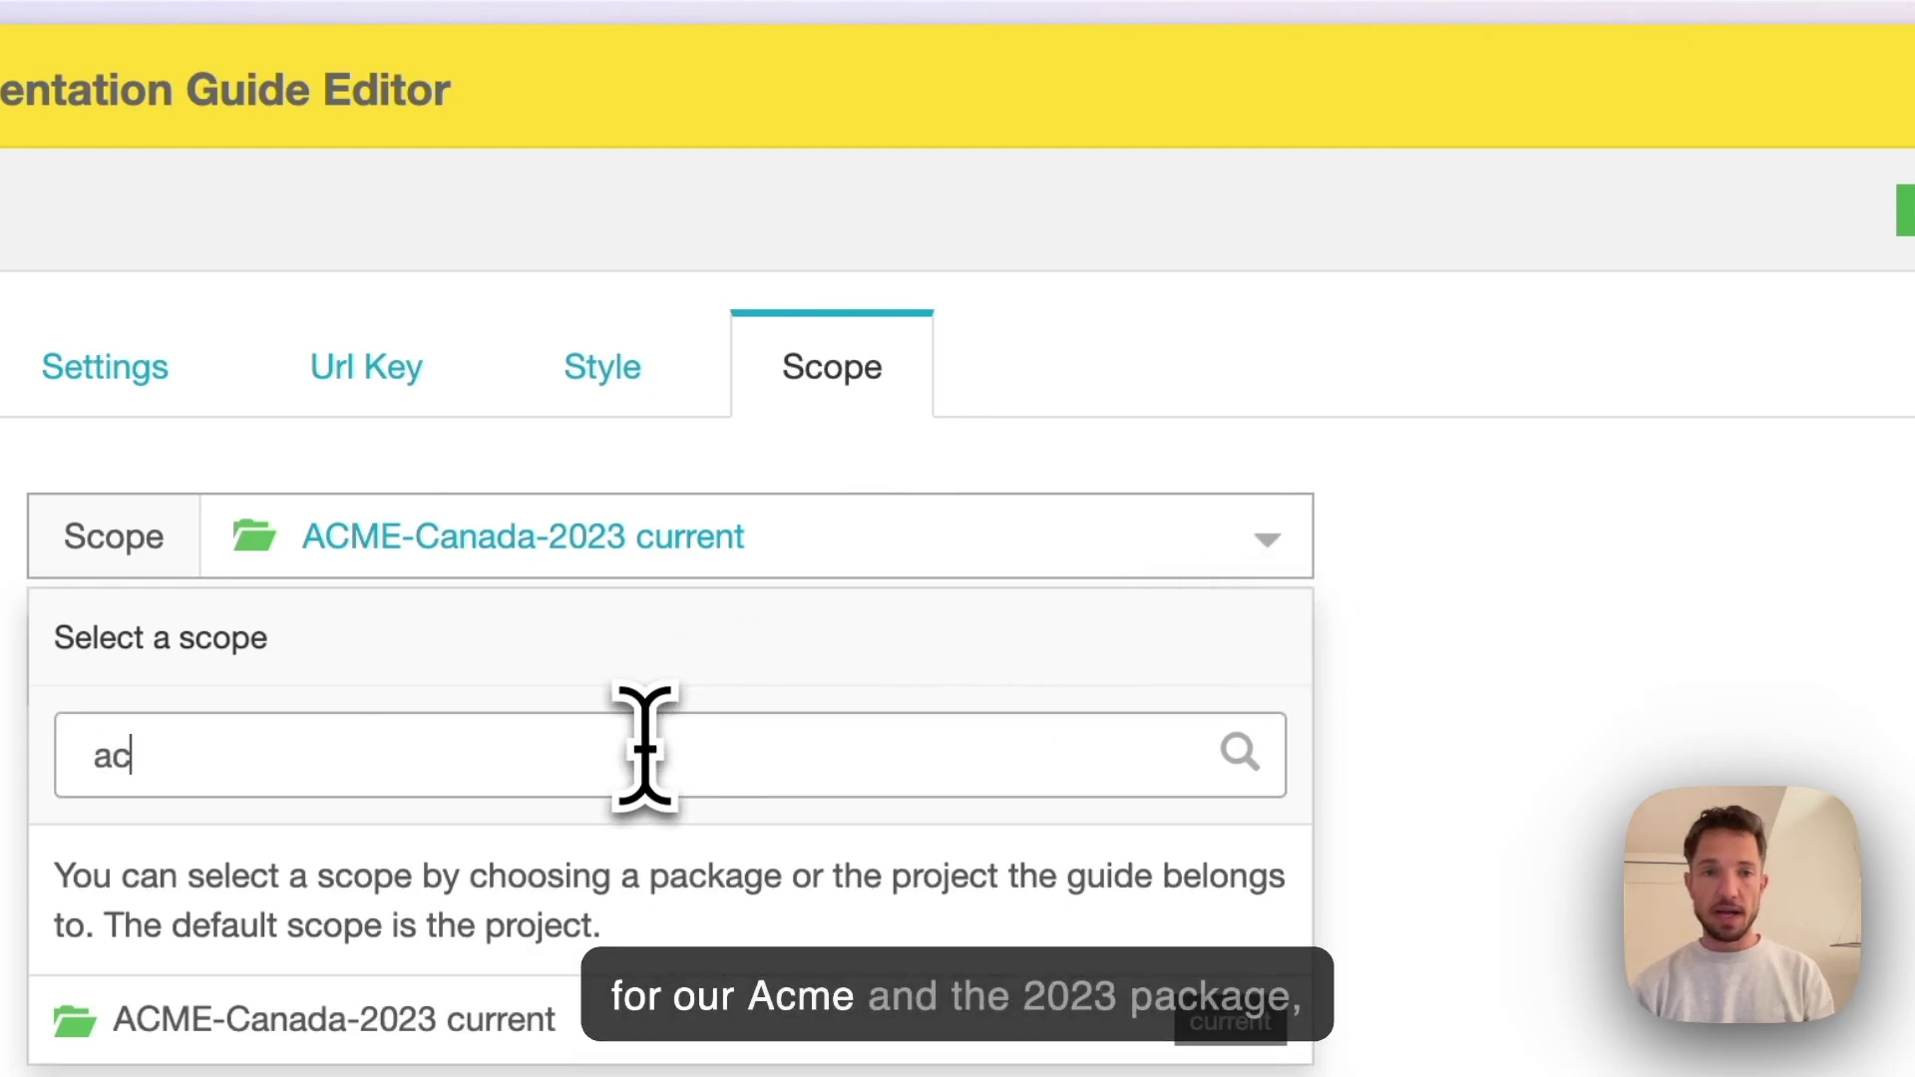
text(acme.cana)
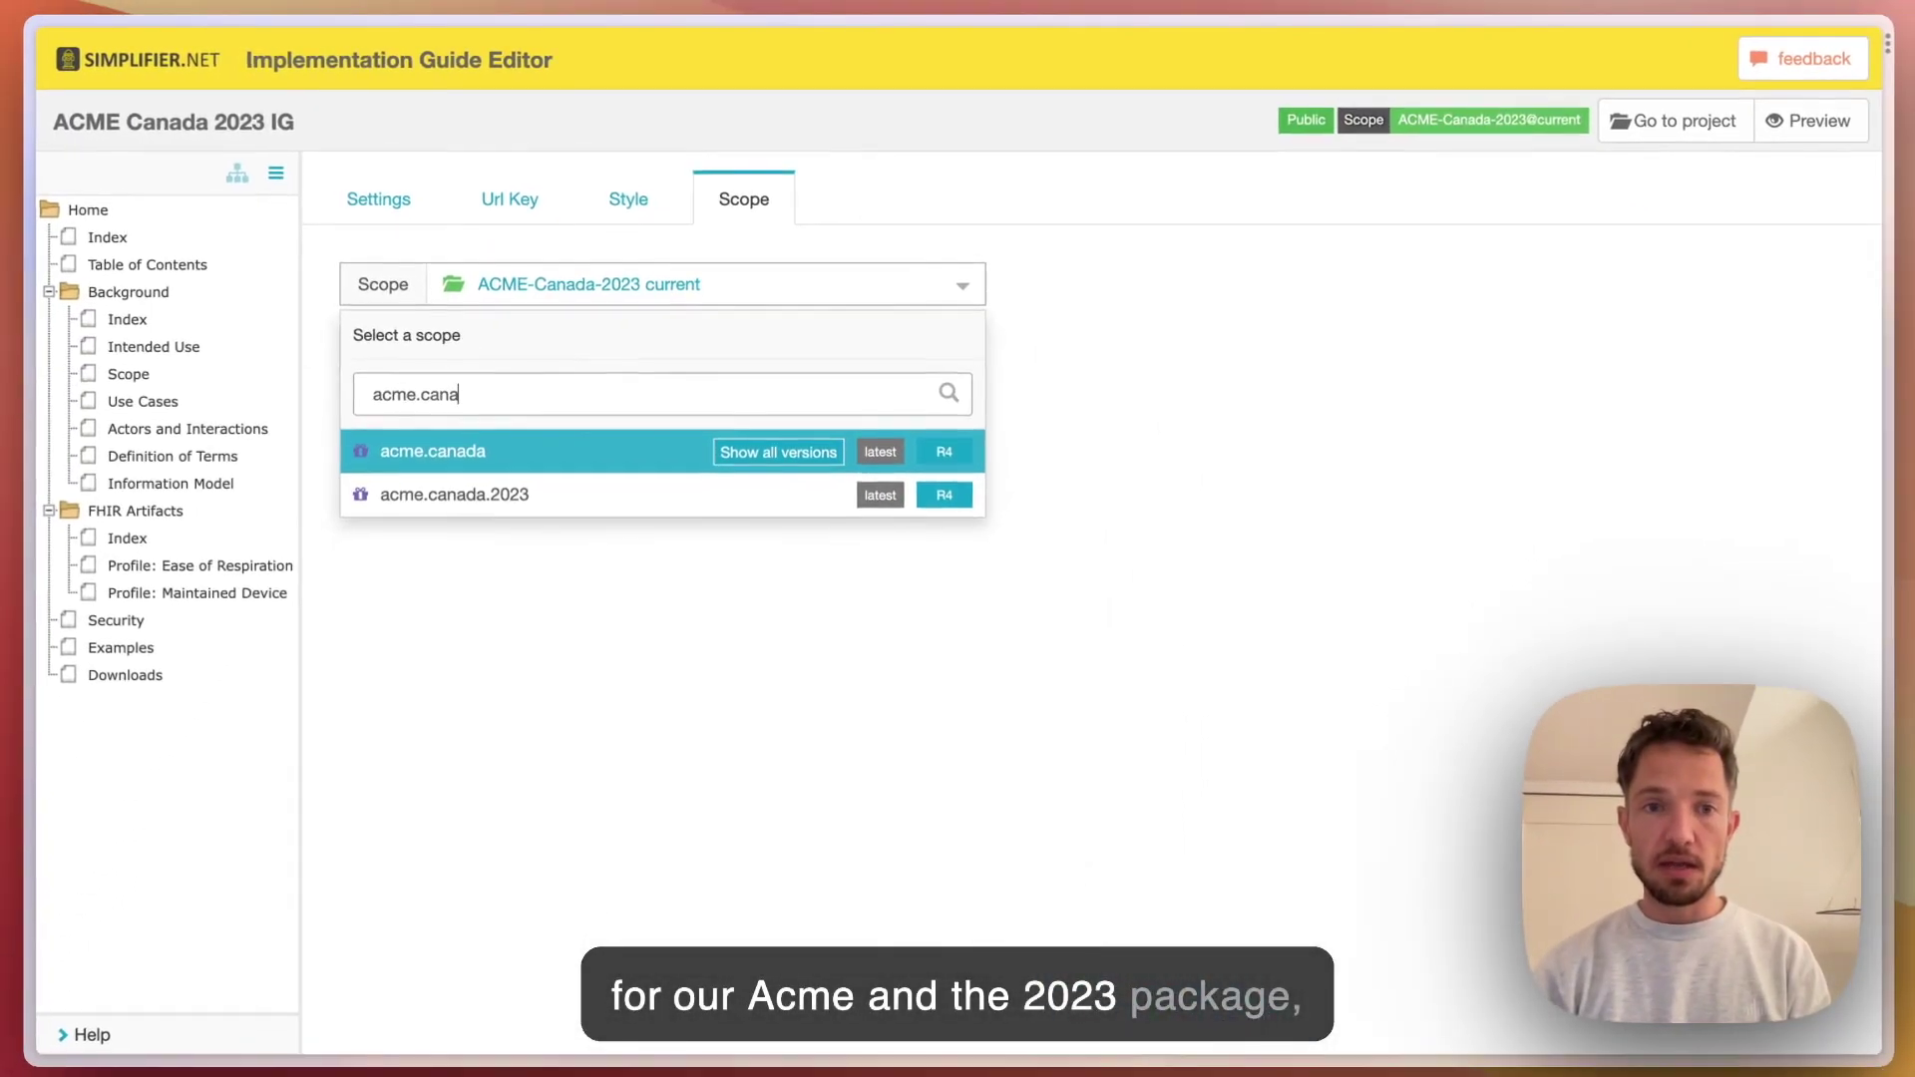
key(Down)
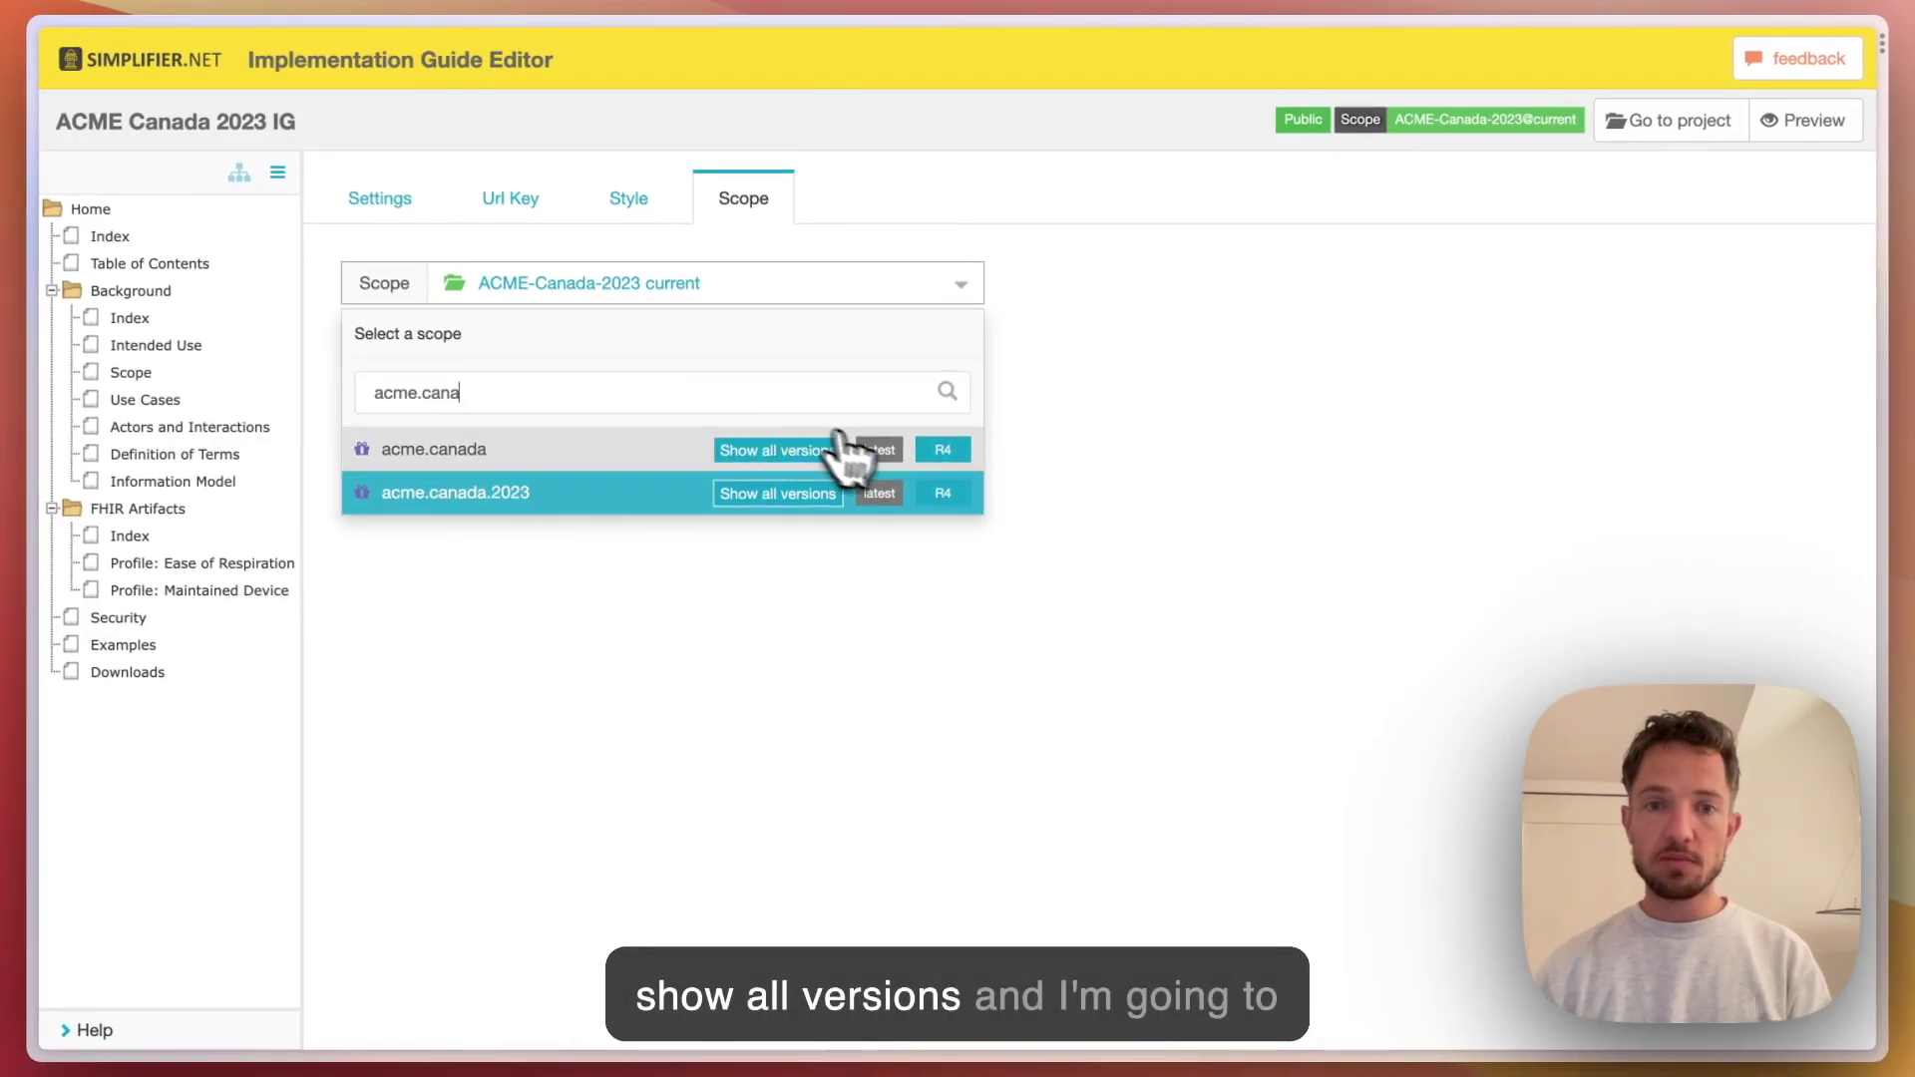
click(828, 507)
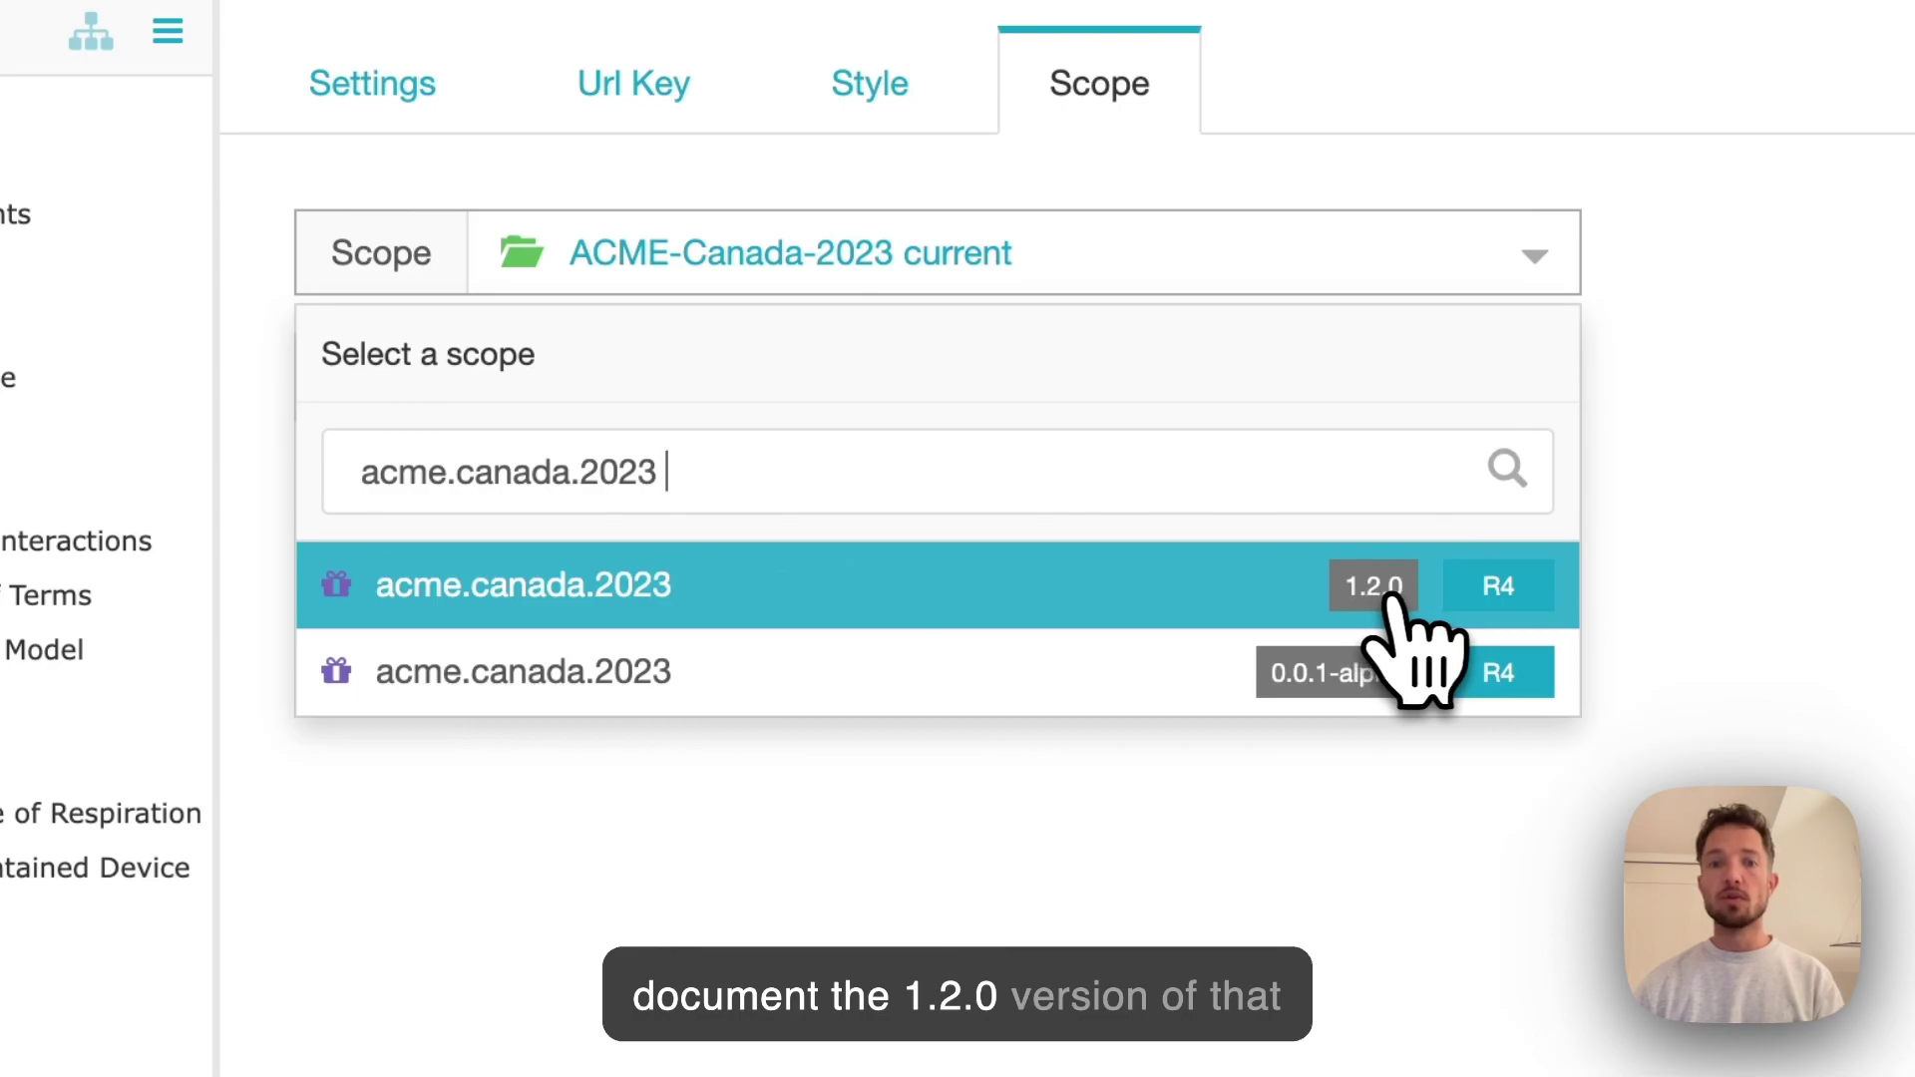
click(1294, 608)
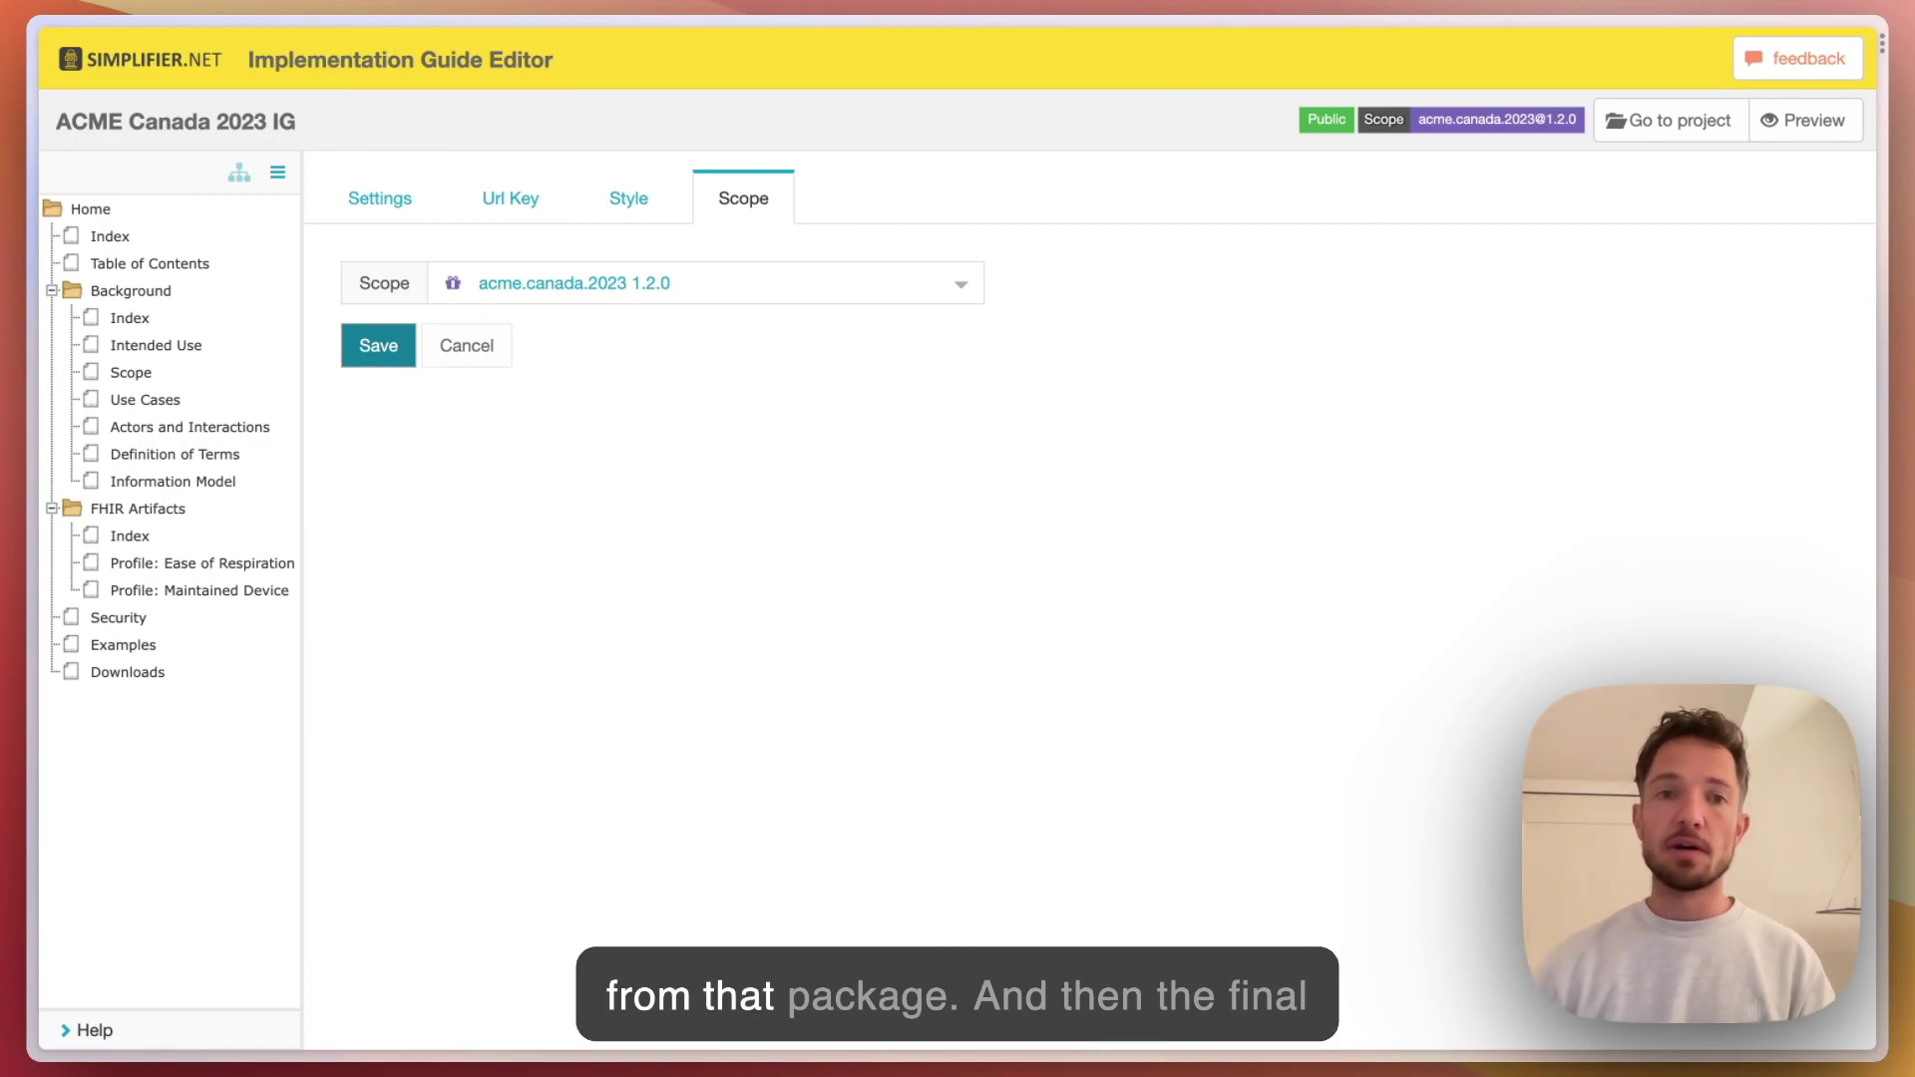
click(379, 346)
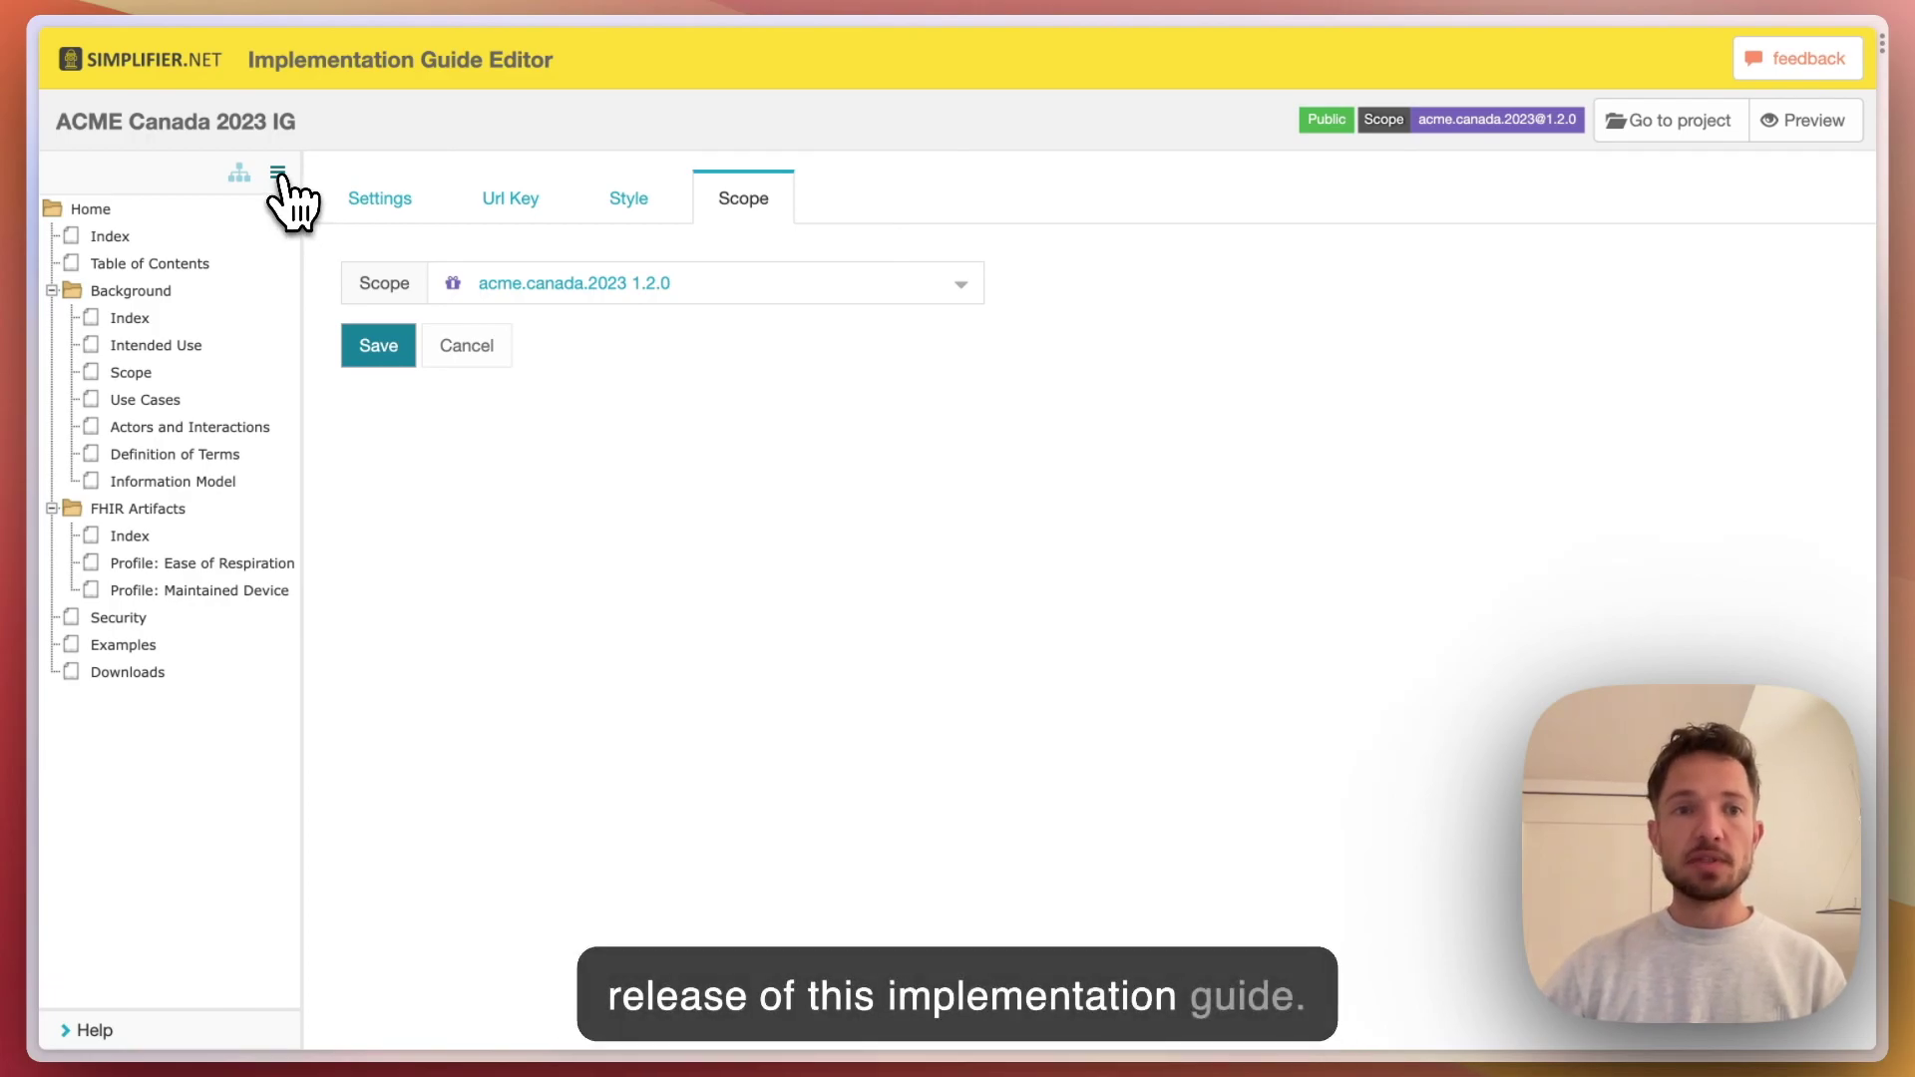
Start publishing the guide as version 1.2.0 and set the release status to Public, keeping it read-only and the default version
click(278, 174)
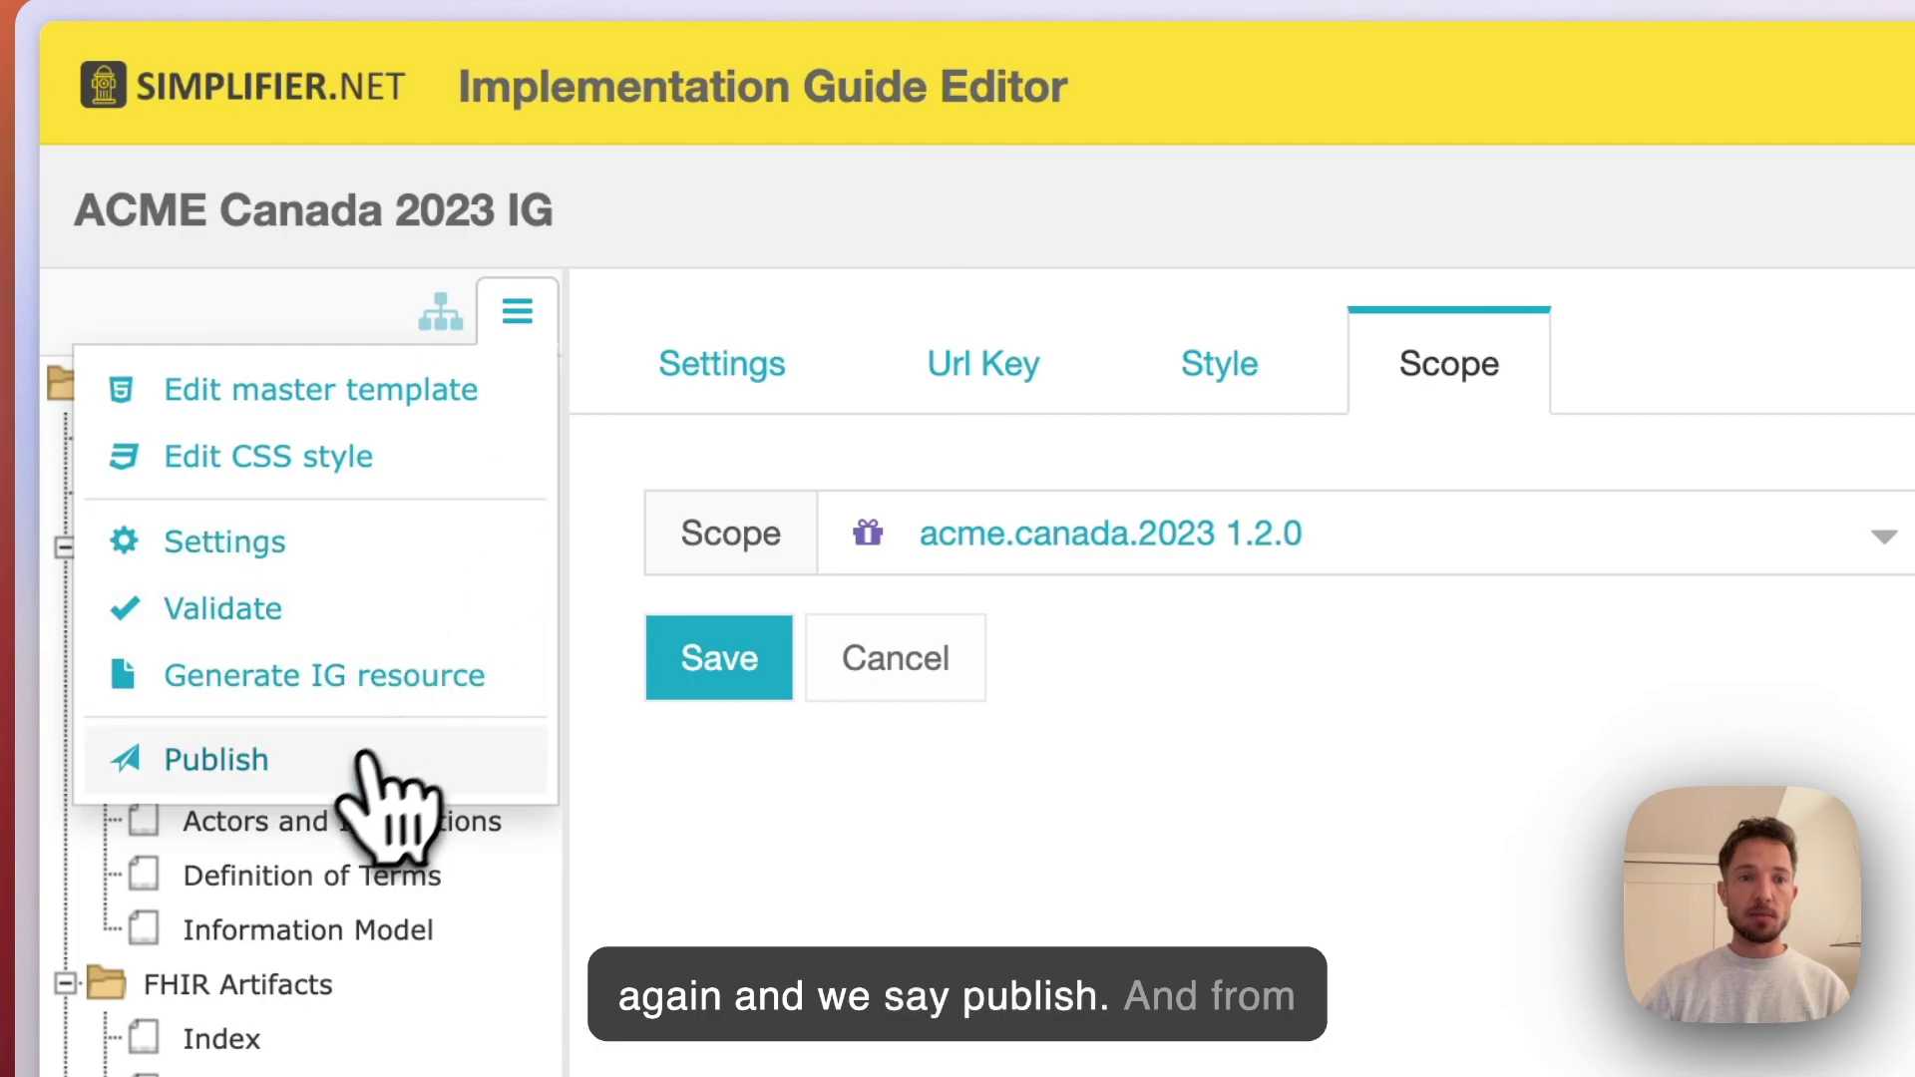
click(336, 776)
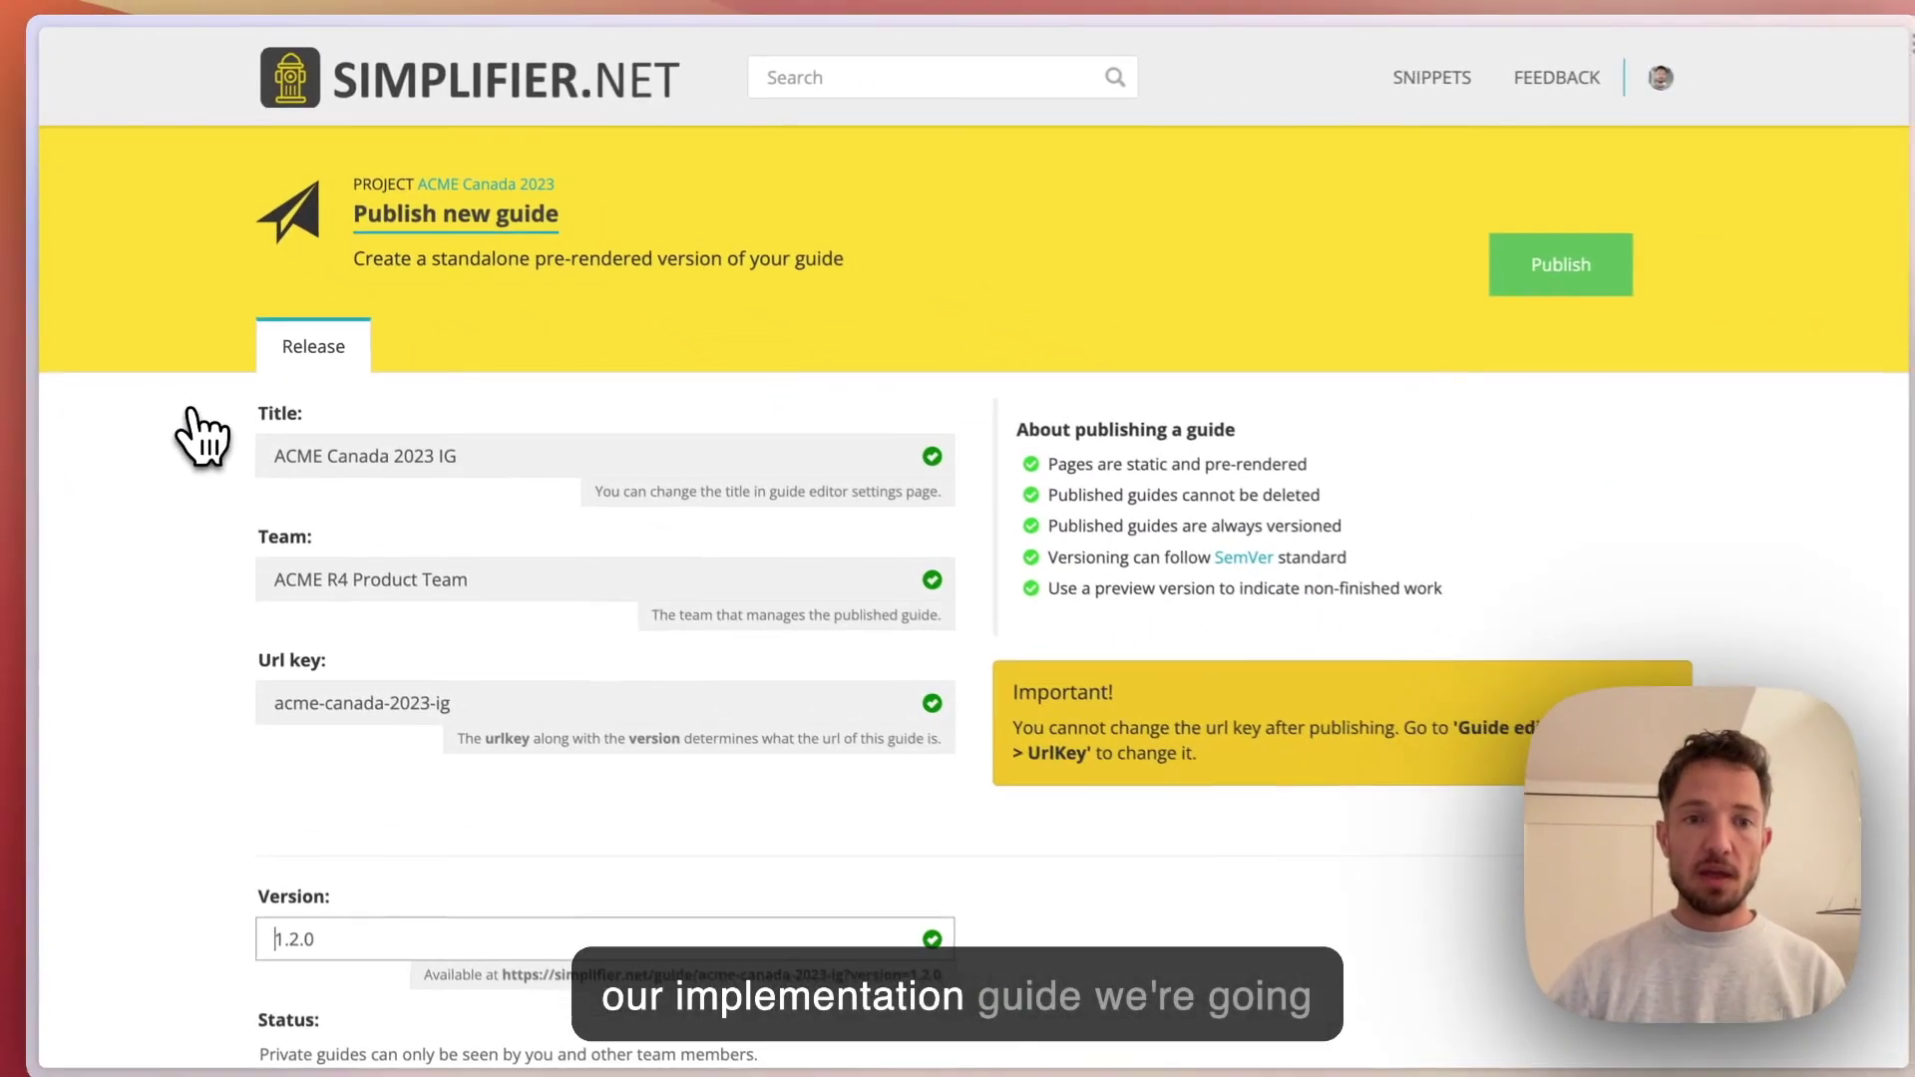
scroll(246, 664, down, 3)
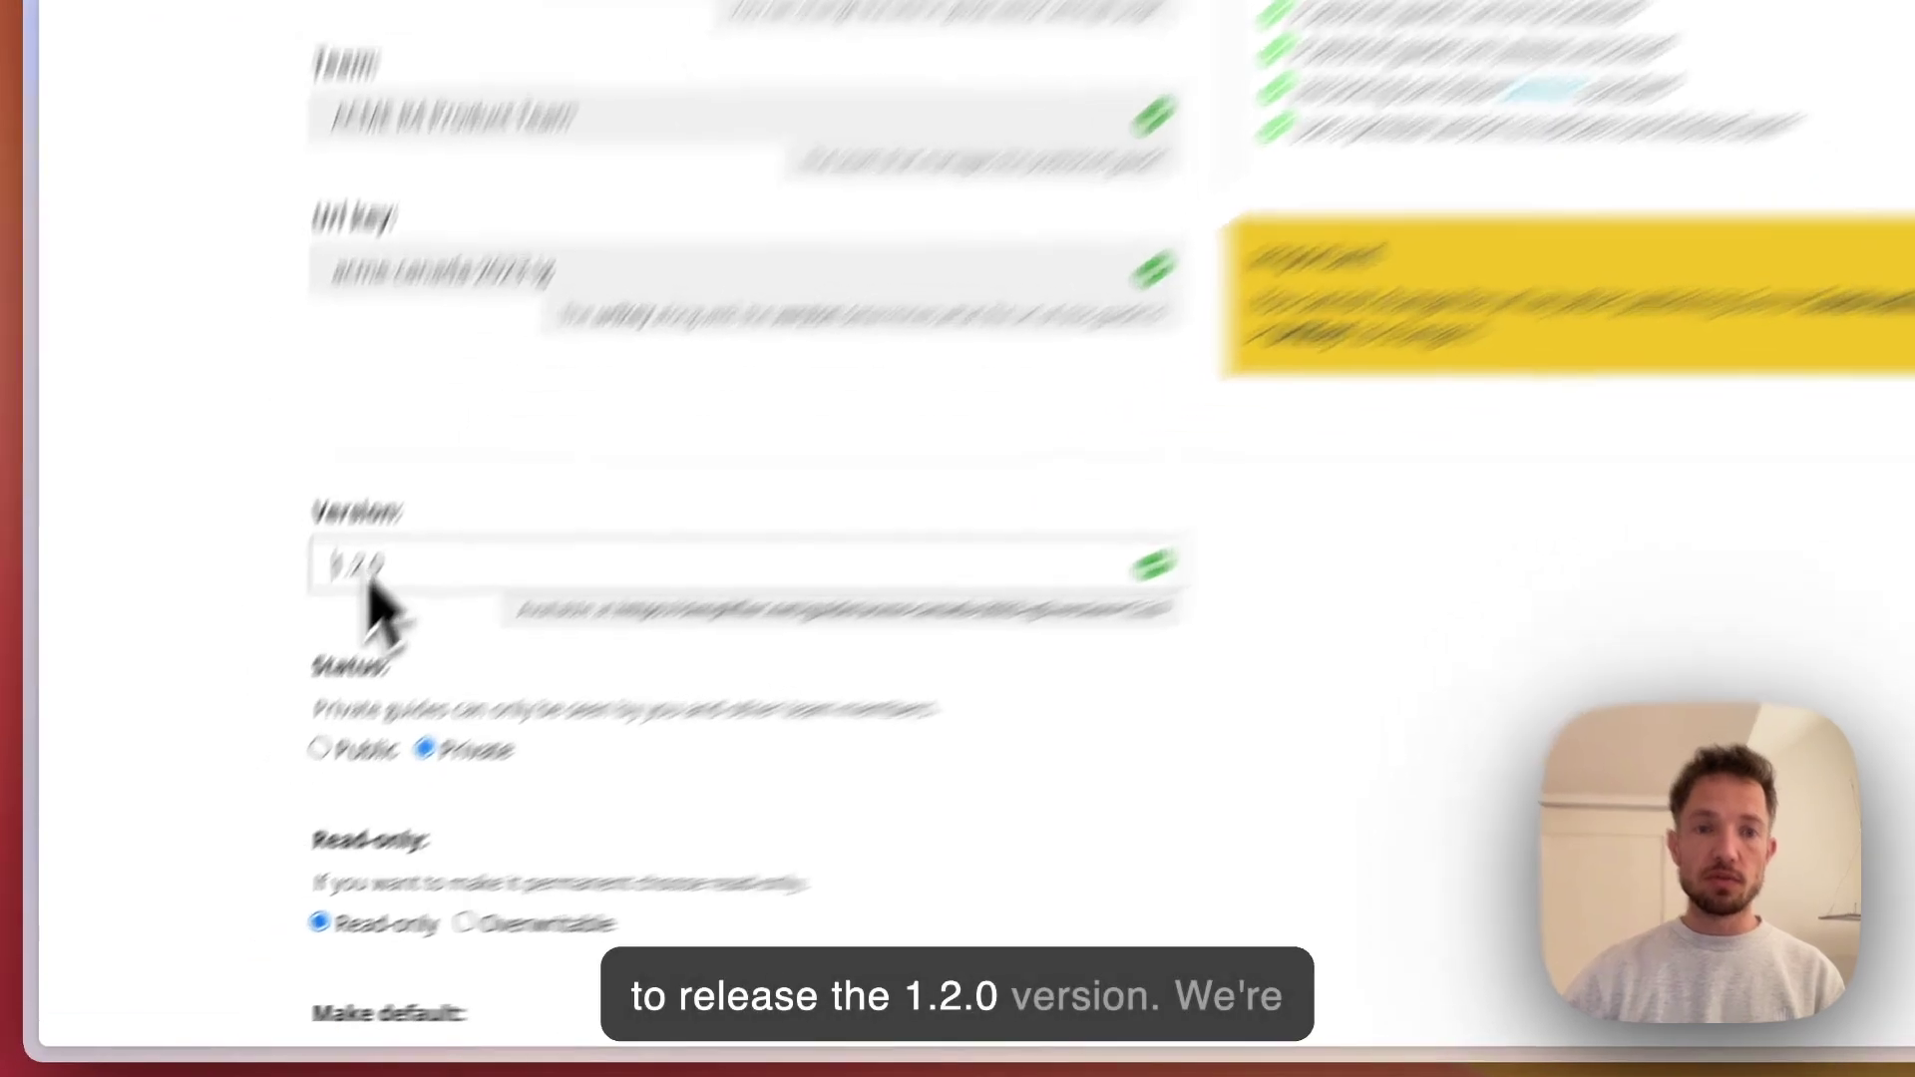
scroll(469, 621, down, 3)
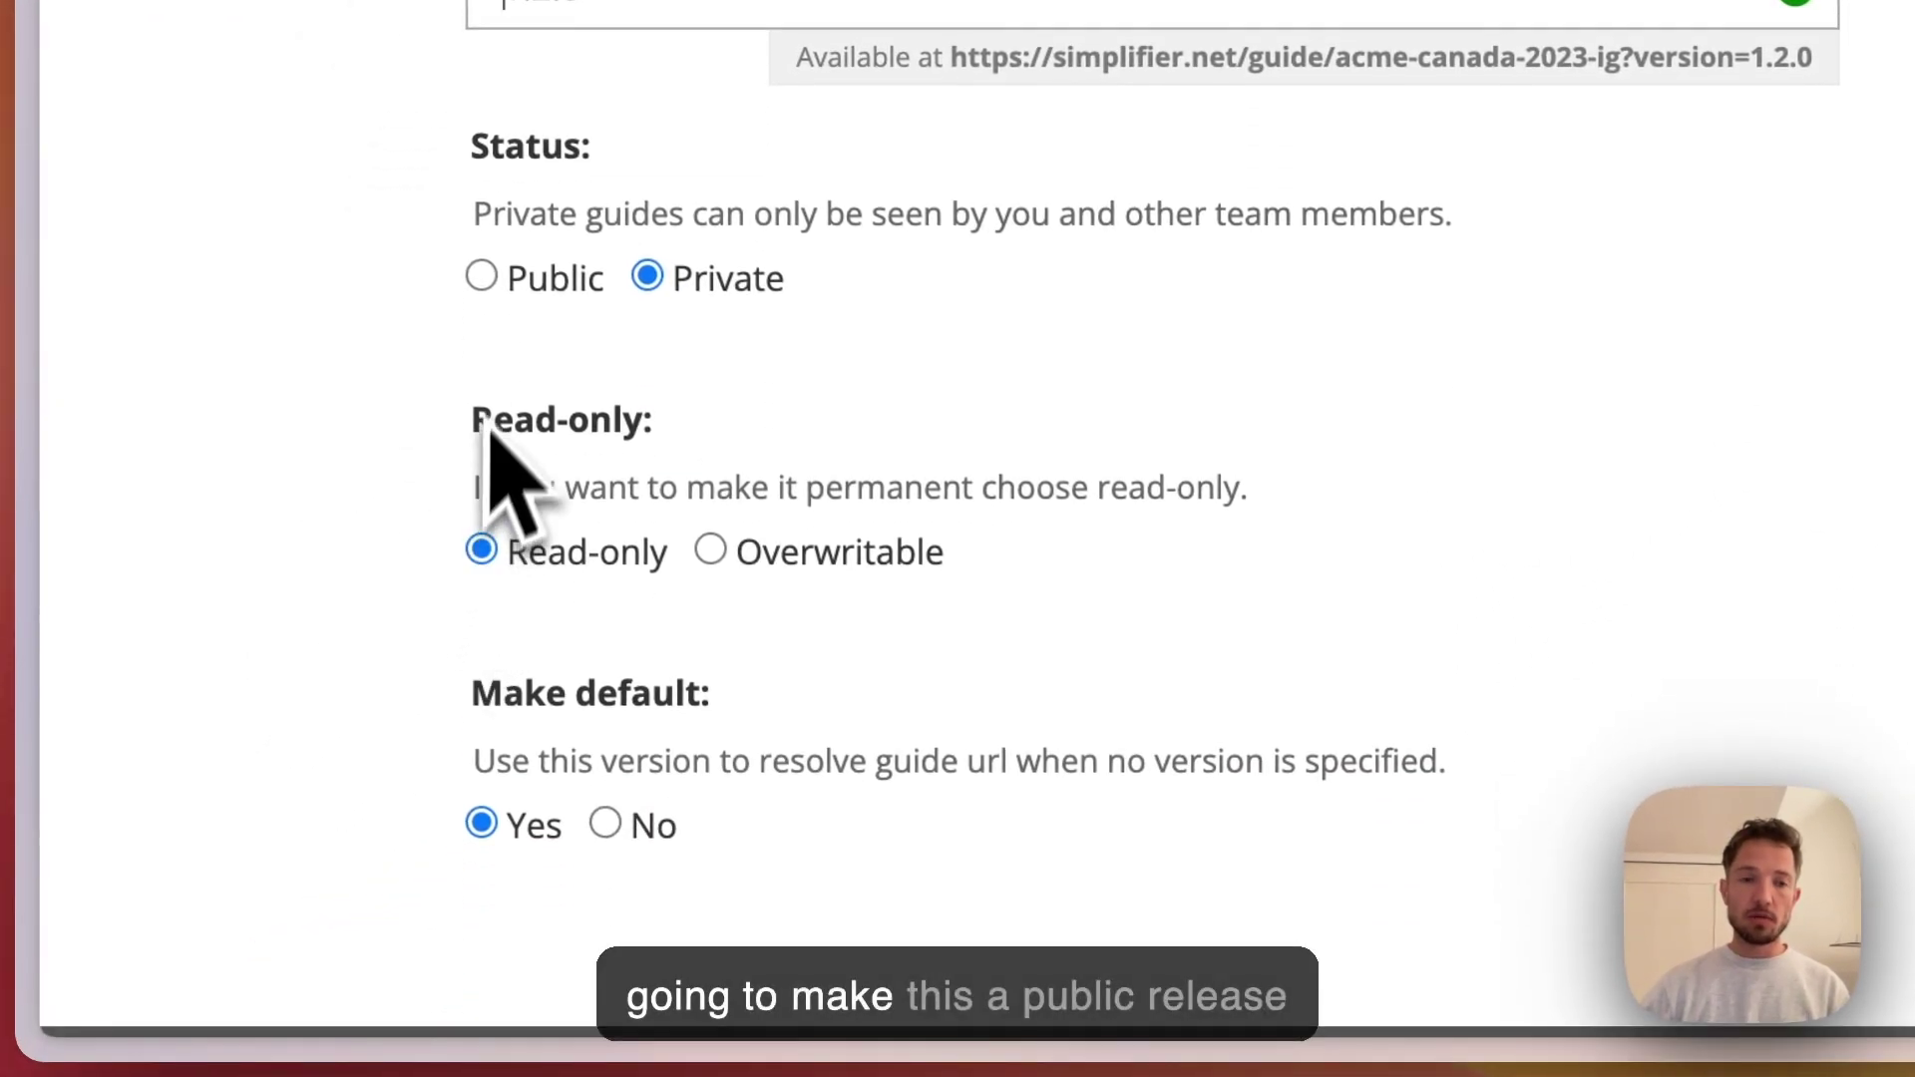
click(482, 287)
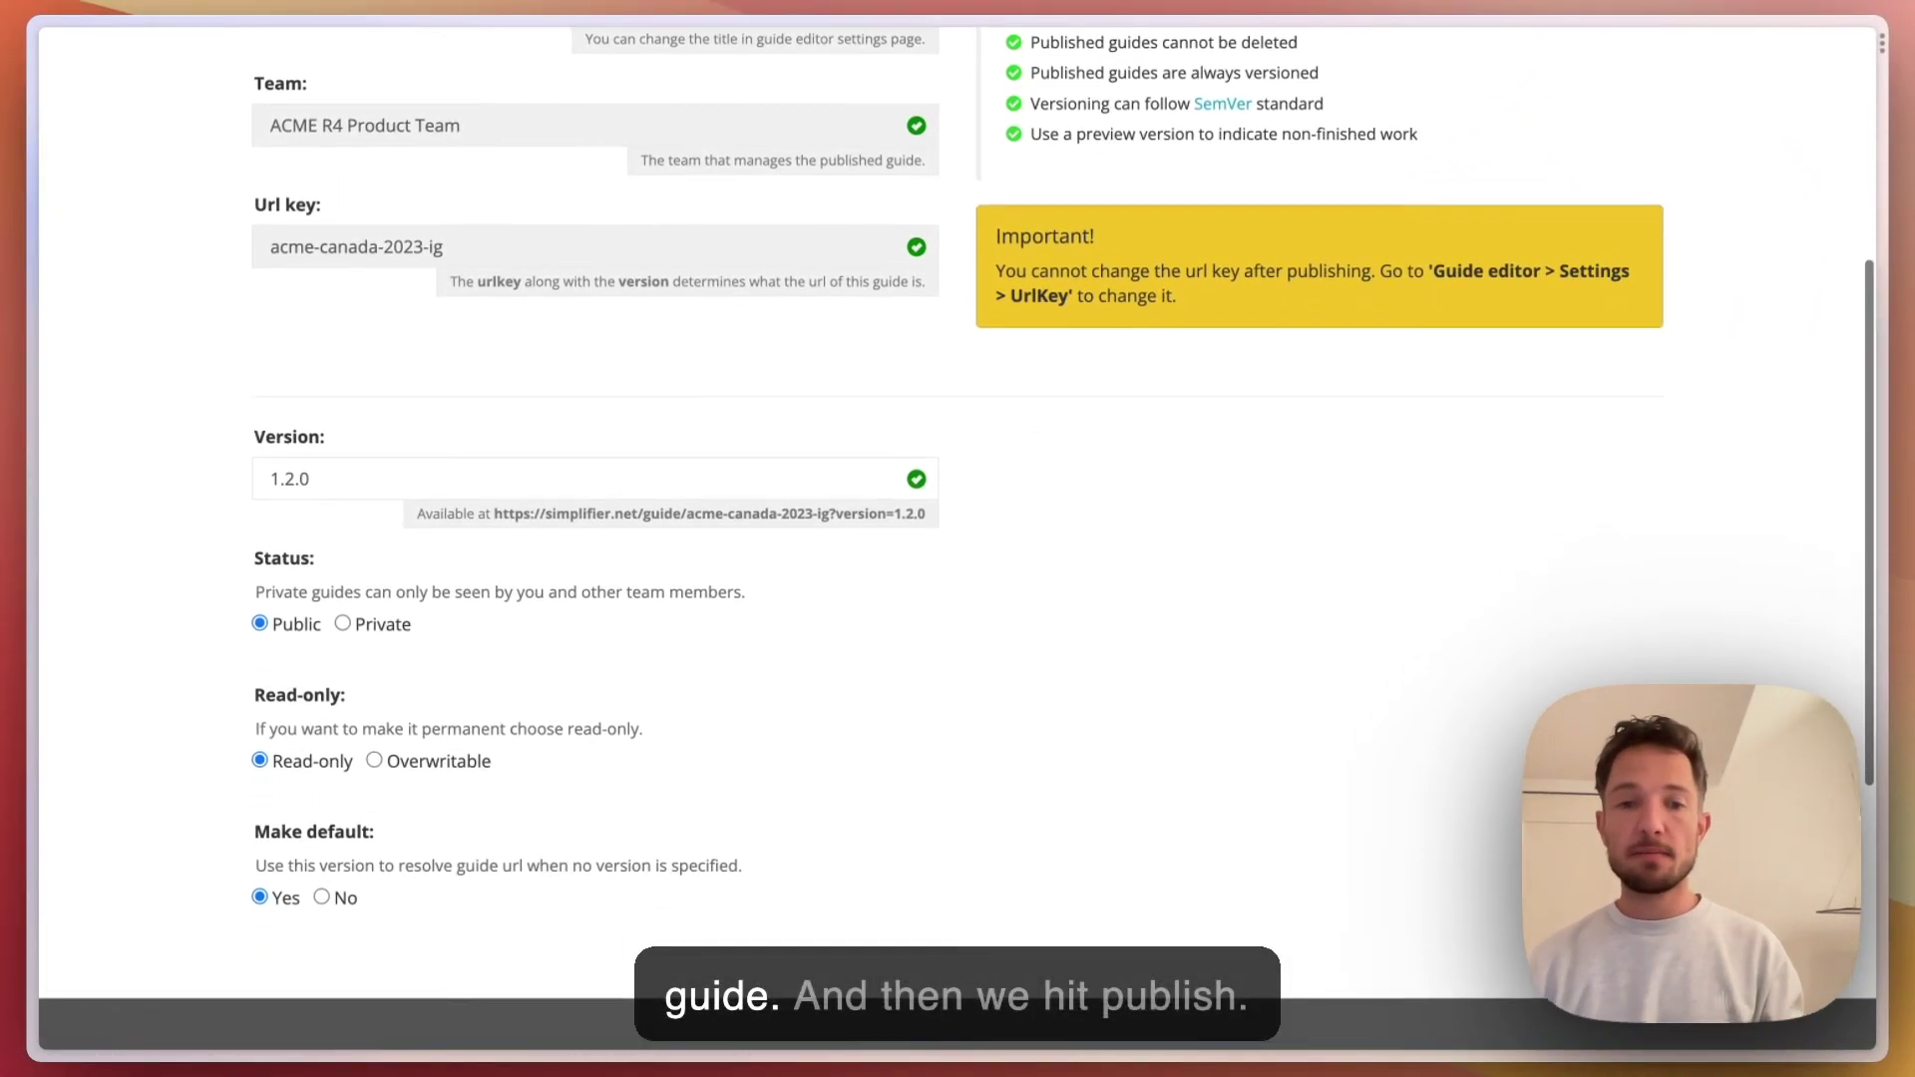
Publish the guide and open its 1.2.0 release from the versions list
scroll(549, 883, down, 2)
scroll(698, 798, up, 5)
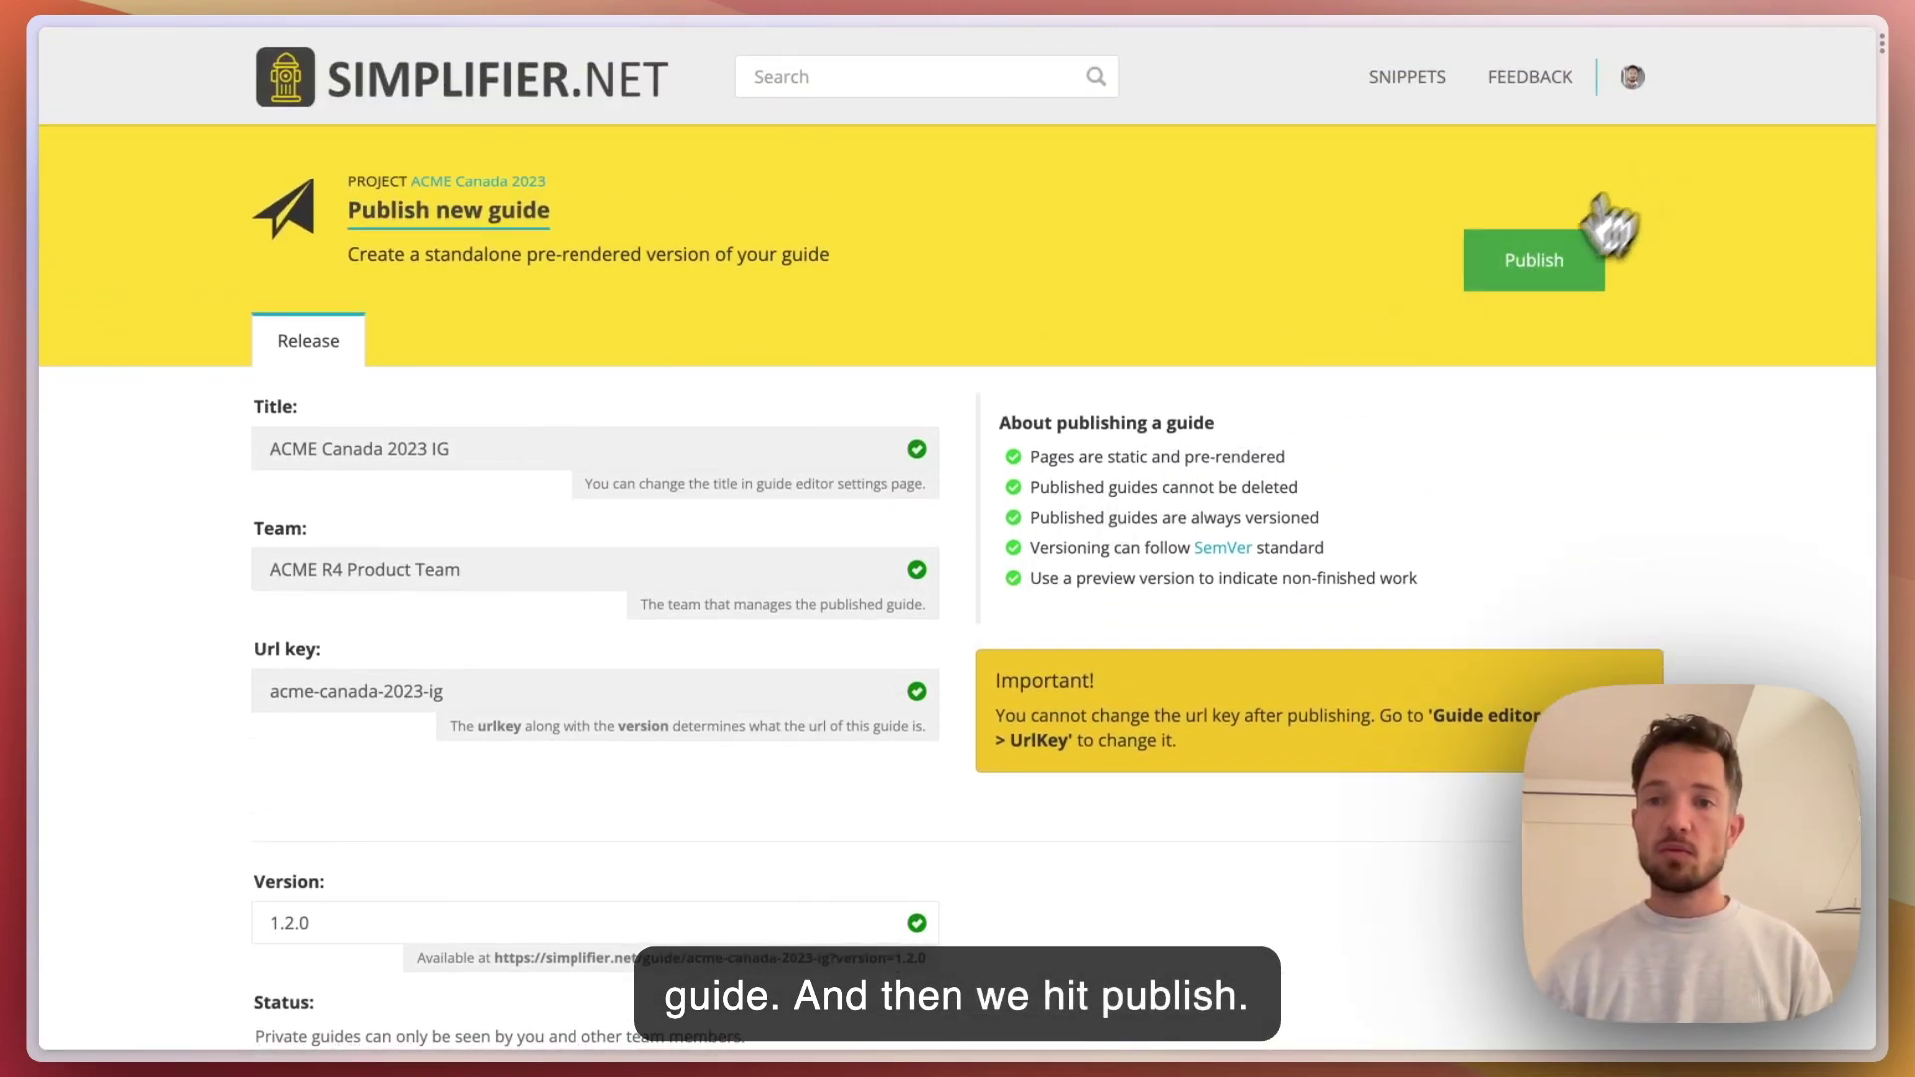
click(1533, 262)
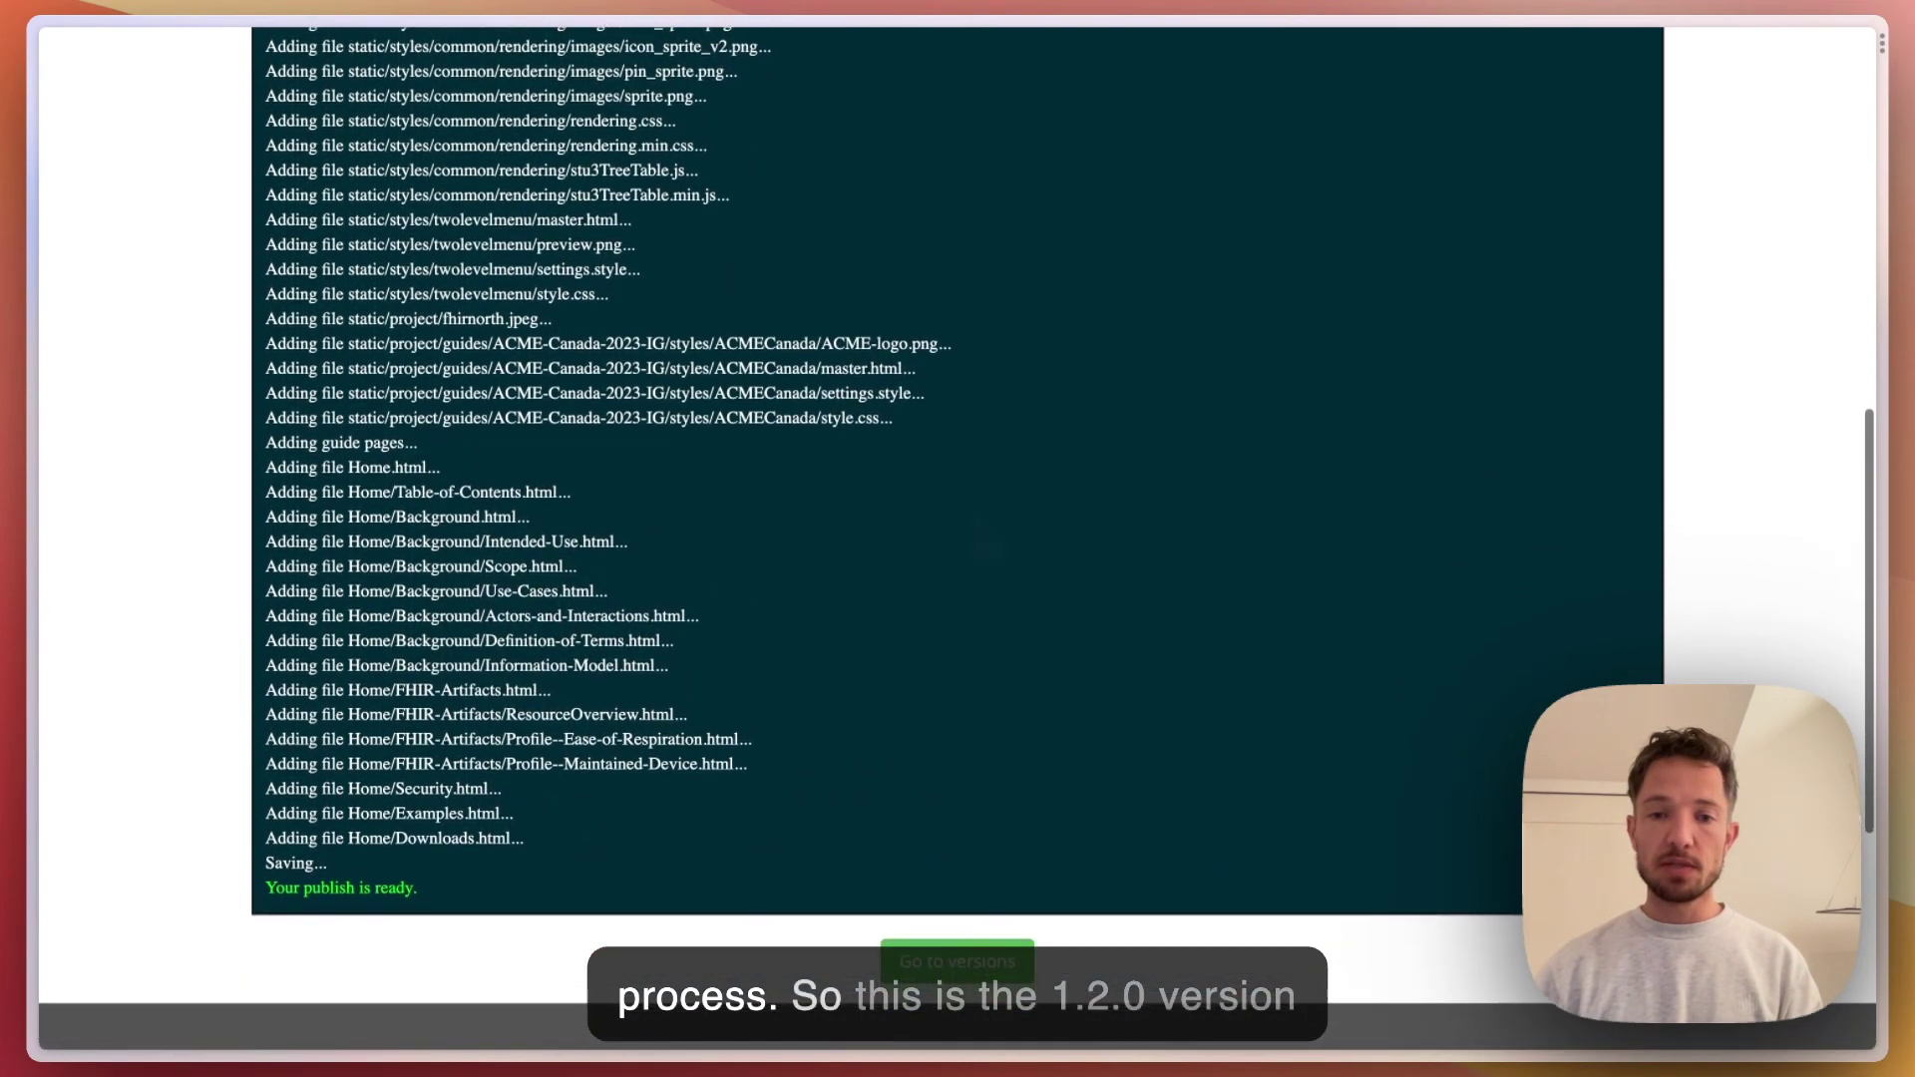
click(990, 919)
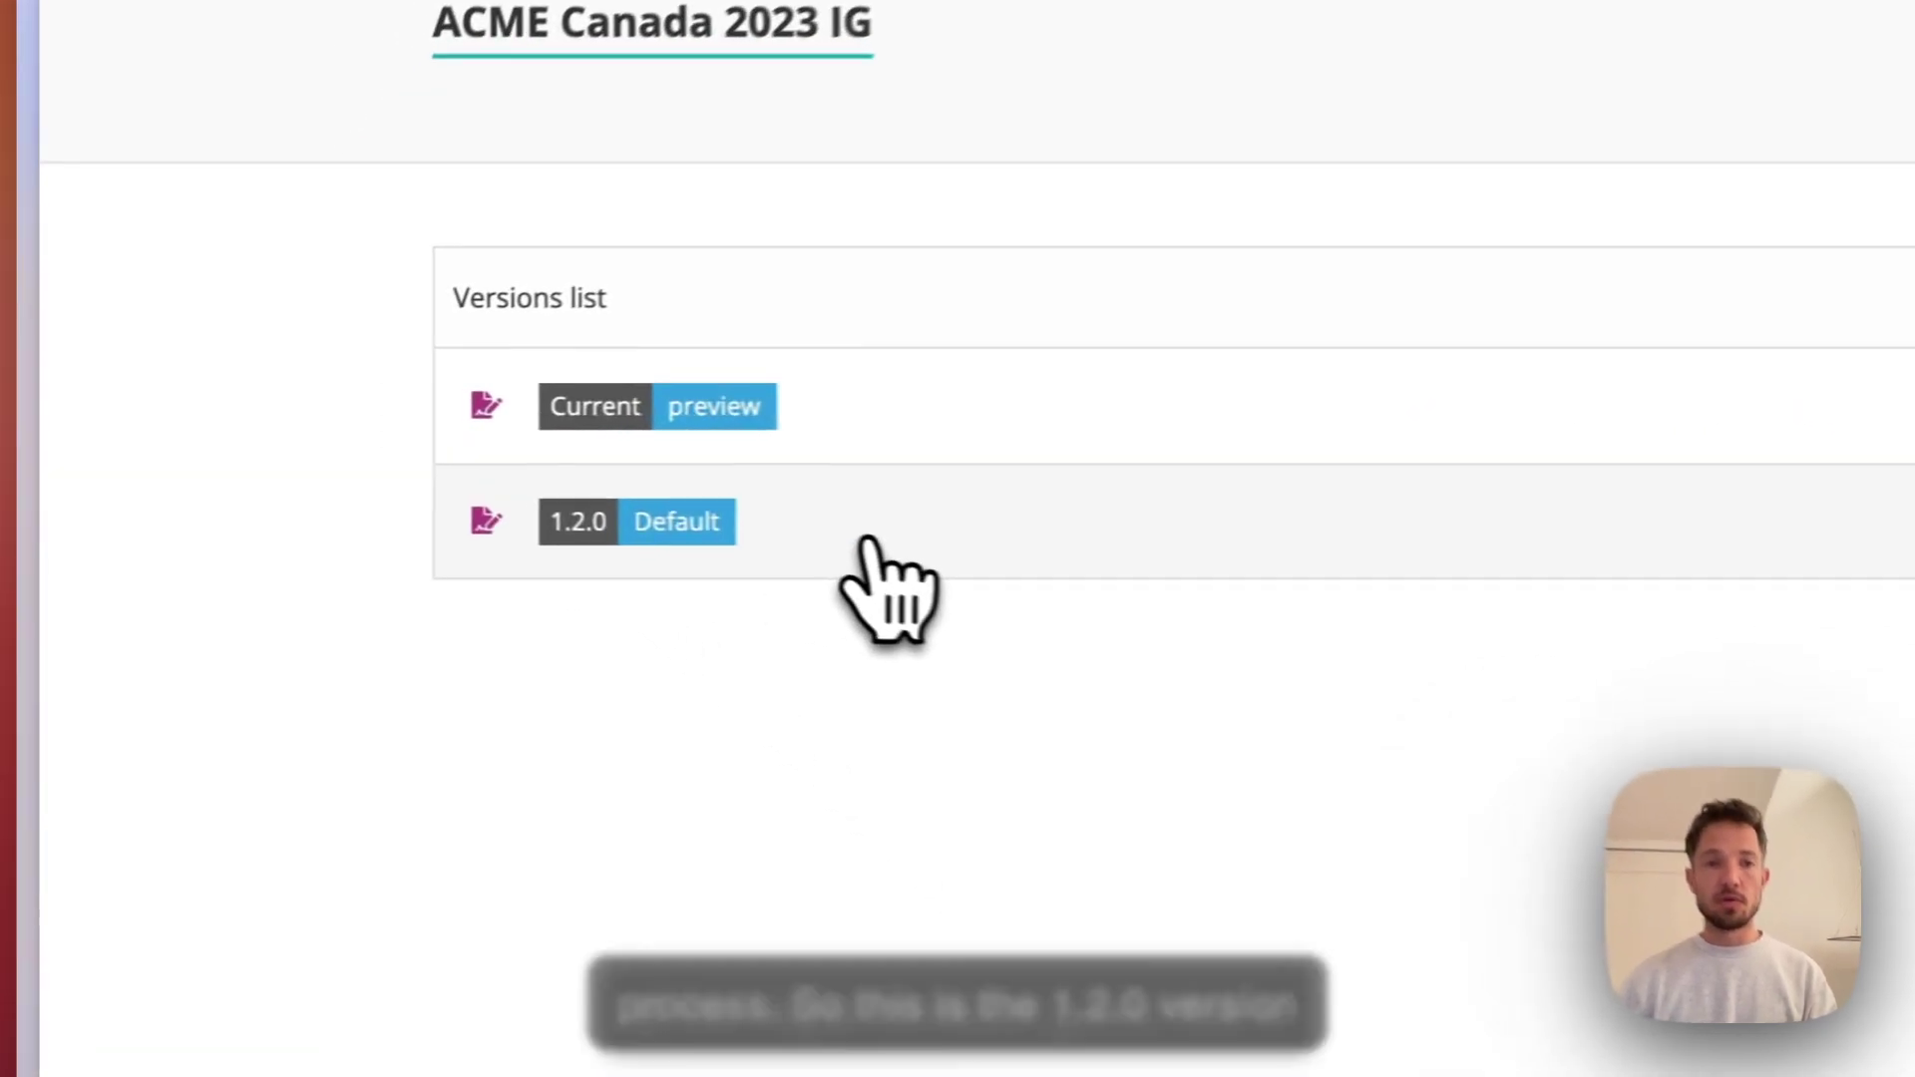
click(946, 559)
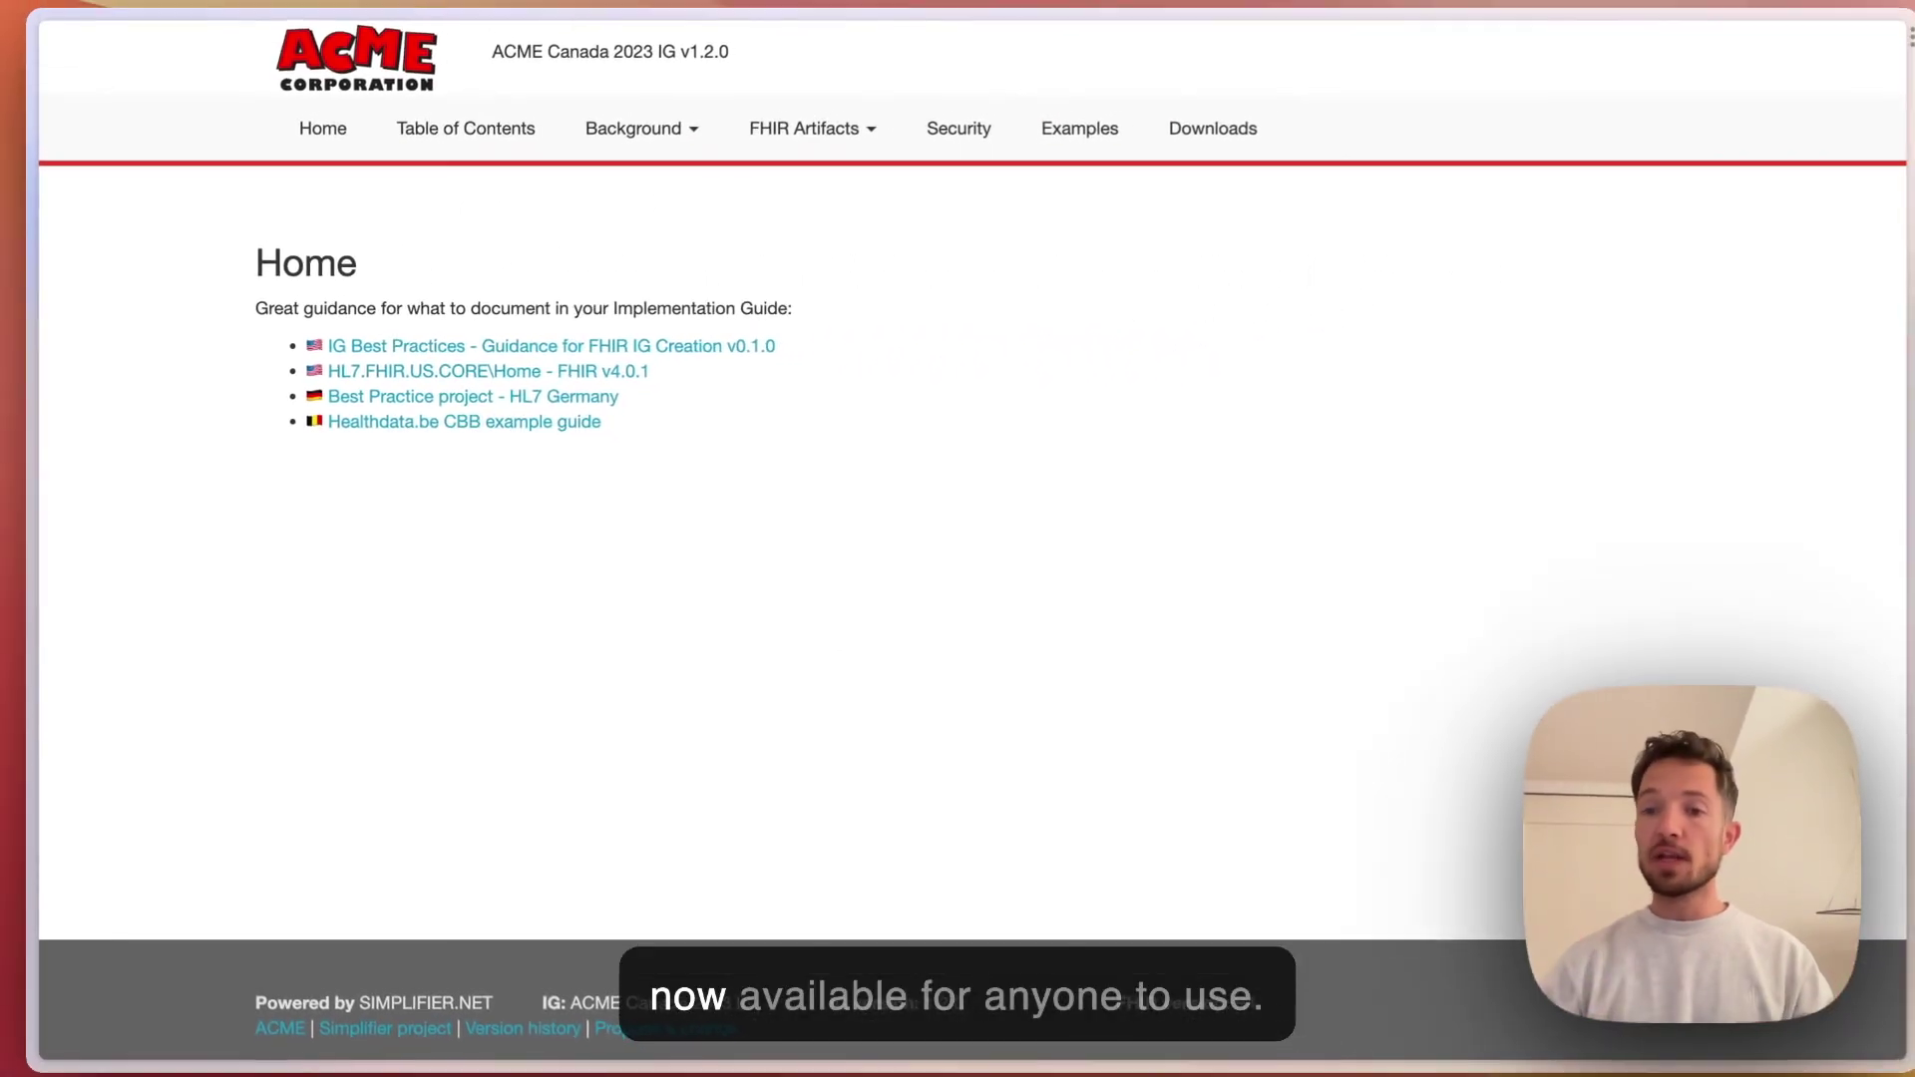